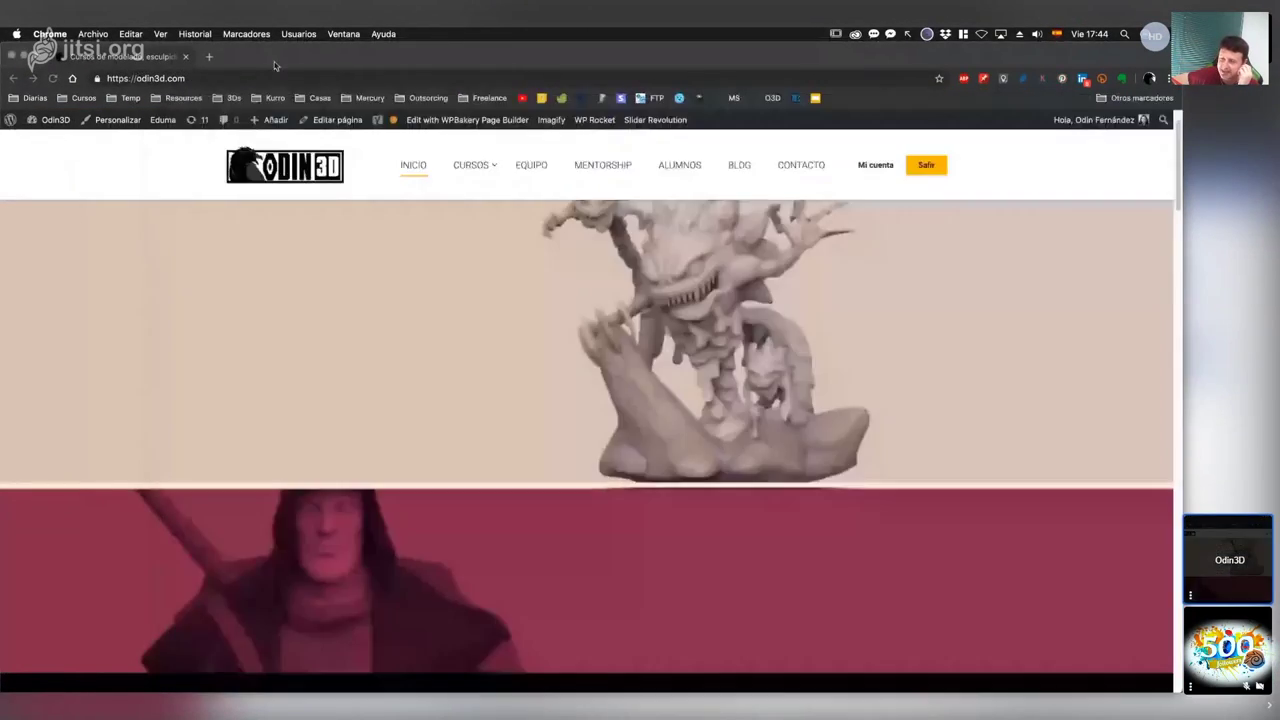
# Step: Drag the detached Facebook tab back into the main window to show the O3D Students group
pyautogui.moveTo(283, 121); pyautogui.dragTo(280, 100)
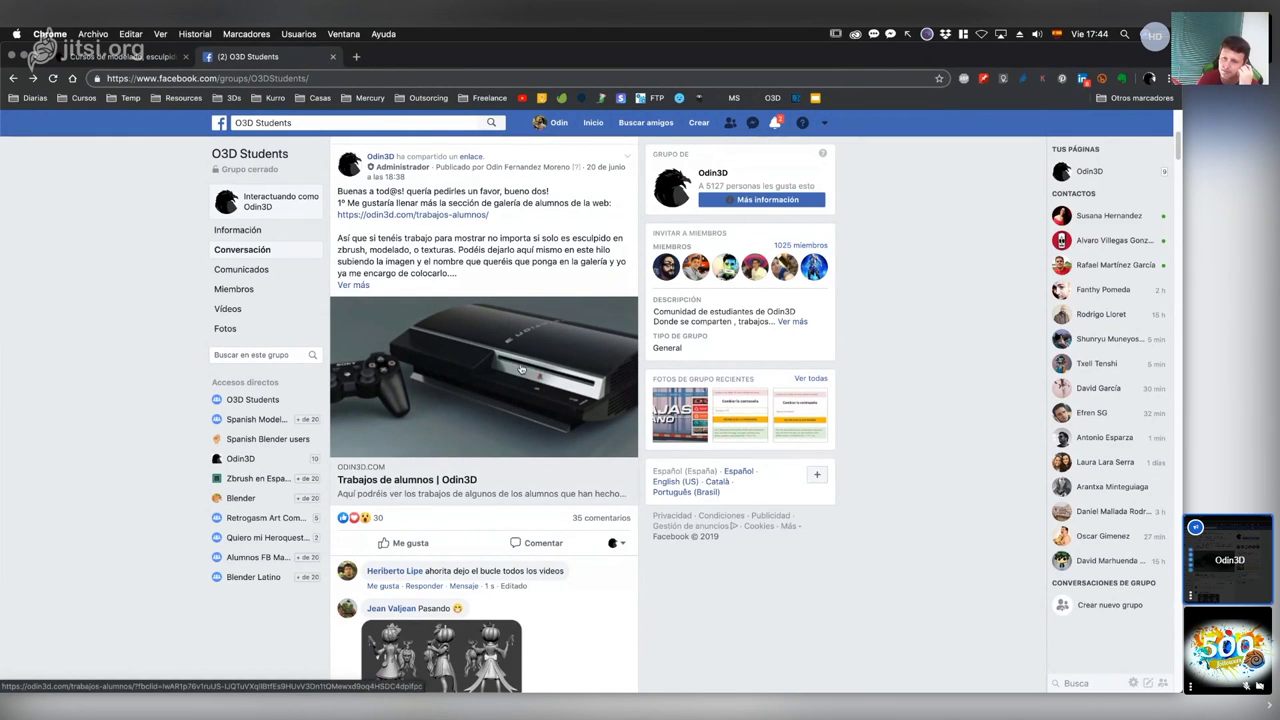
pyautogui.scroll(-1, 521, 370)
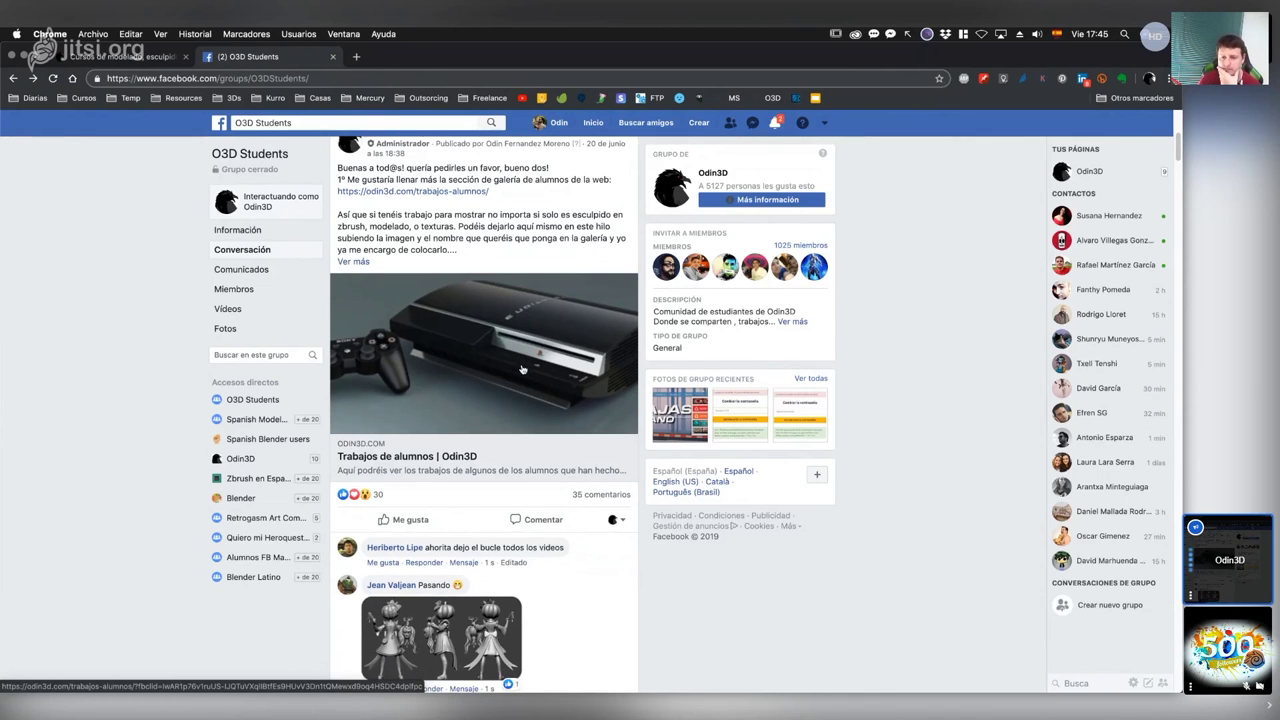
pyautogui.scroll(-1, 521, 370)
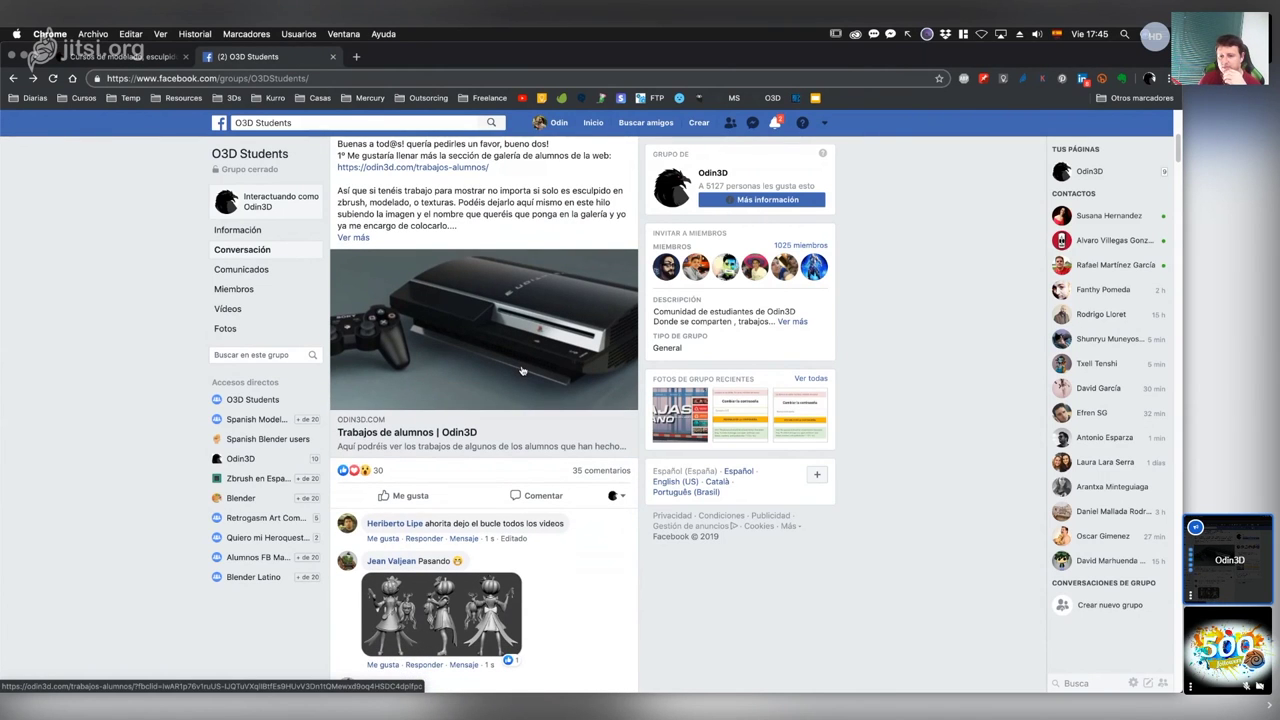
pyautogui.scroll(-3, 521, 370)
pyautogui.scroll(-1, 521, 370)
pyautogui.scroll(-3, 521, 370)
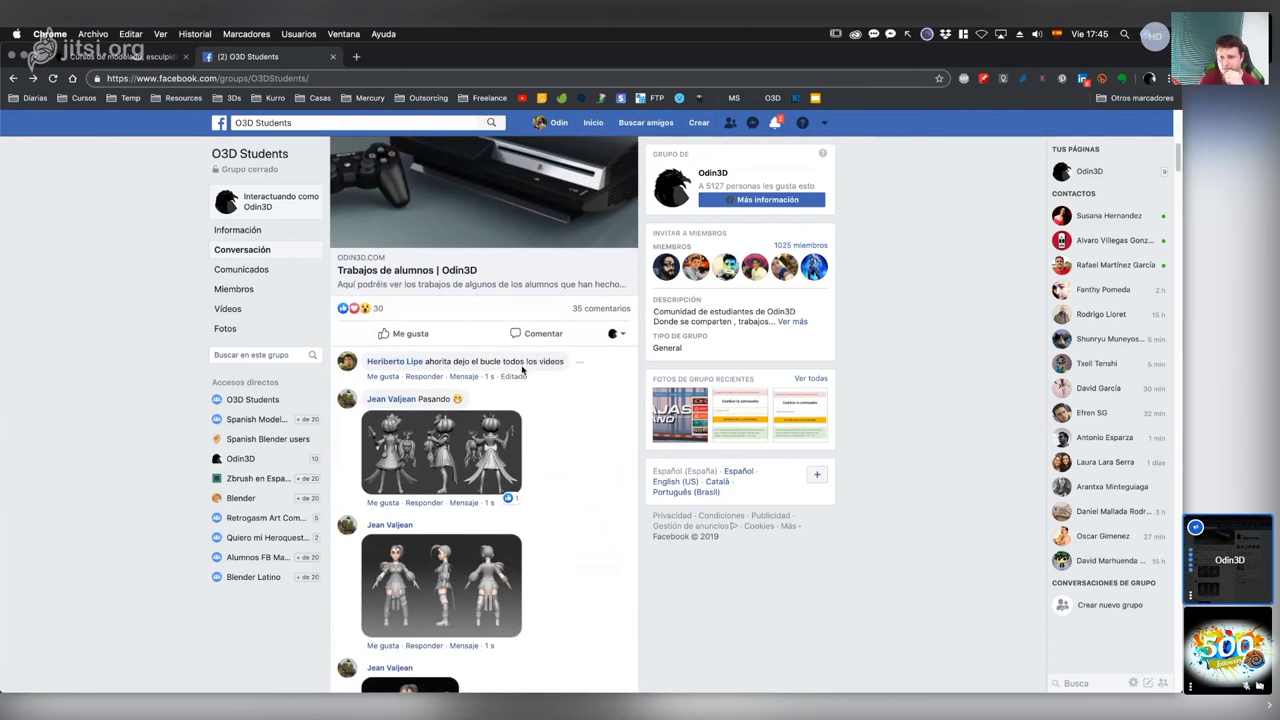
pyautogui.scroll(-2, 521, 362)
pyautogui.click(502, 410)
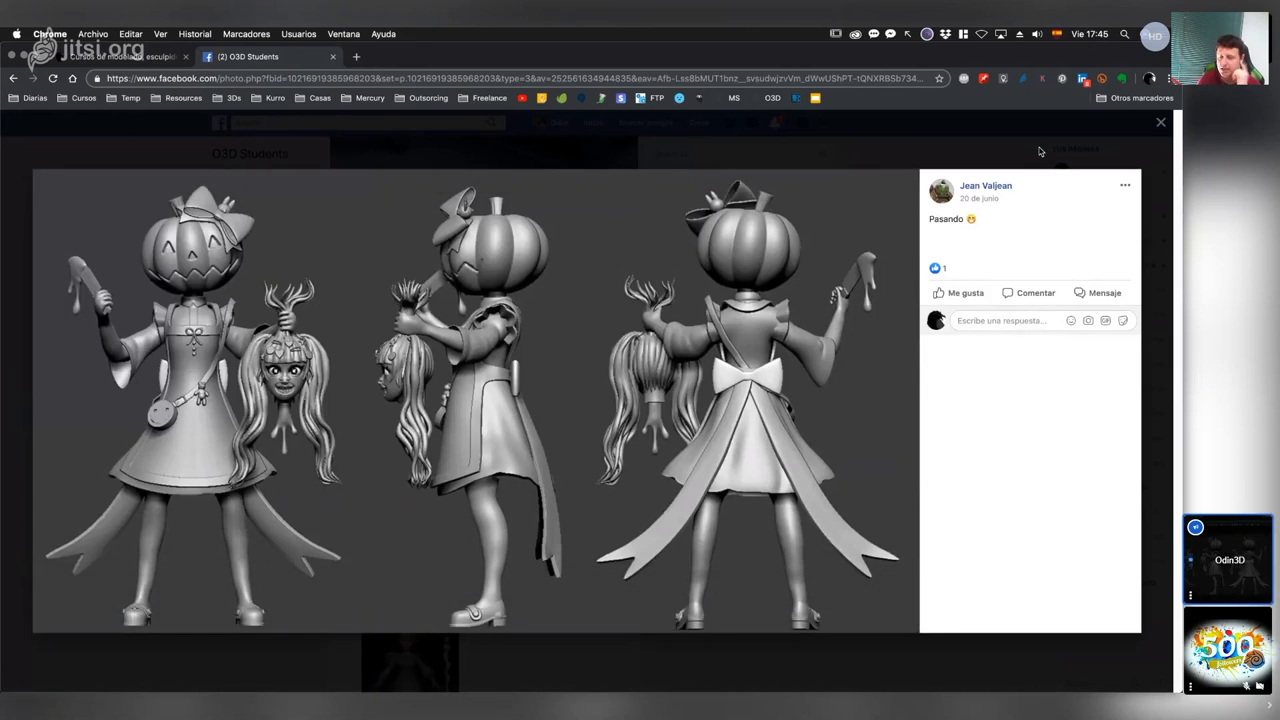
pyautogui.press('Escape')
pyautogui.scroll(-2, 445, 460)
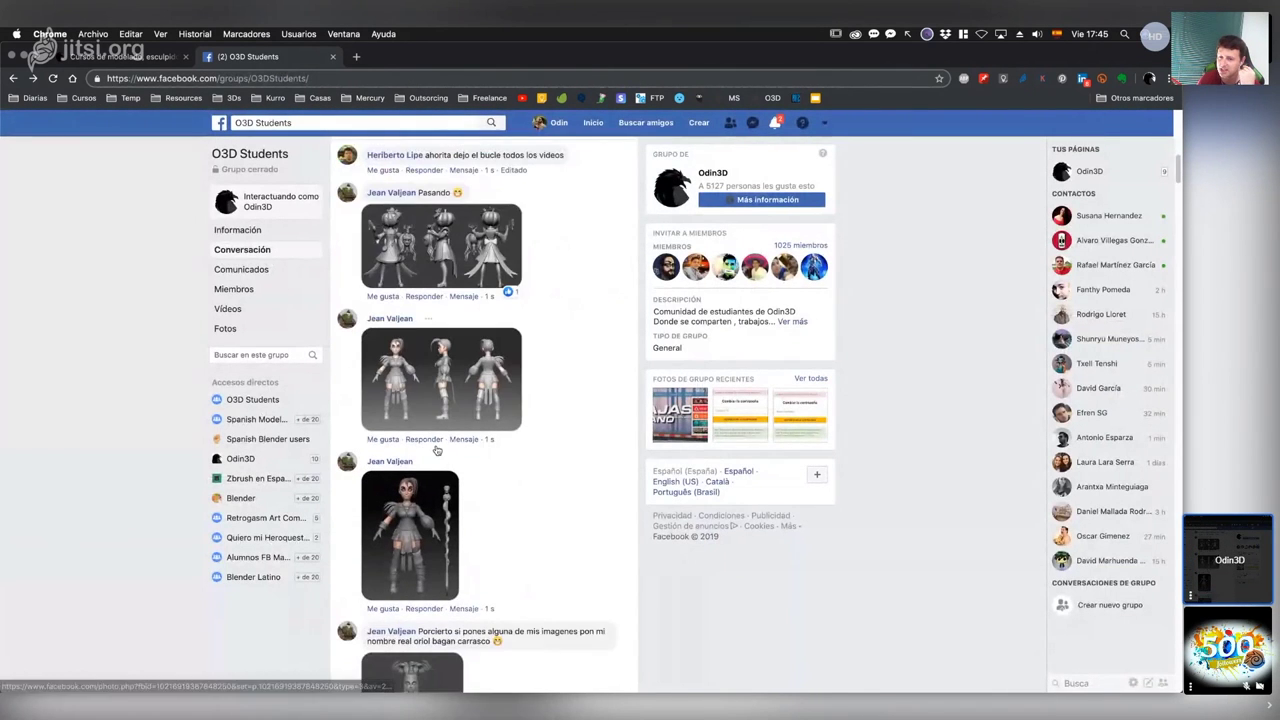
pyautogui.click(386, 537)
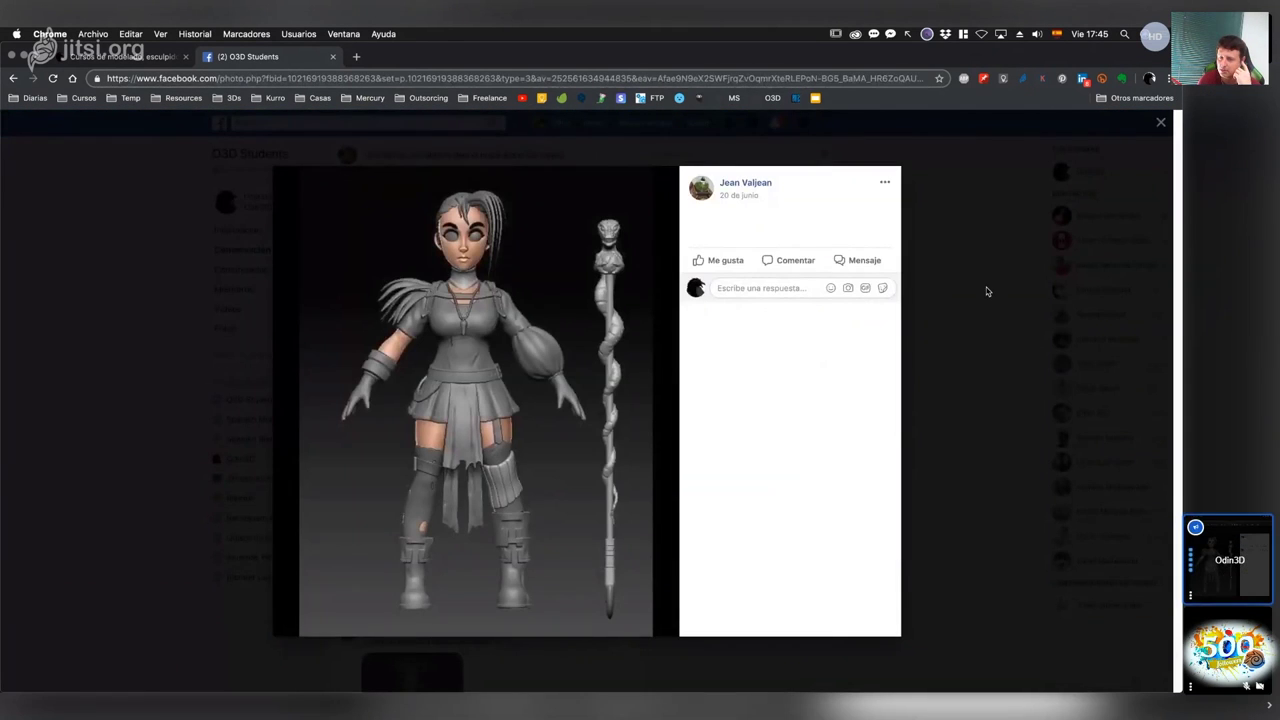
pyautogui.click(986, 292)
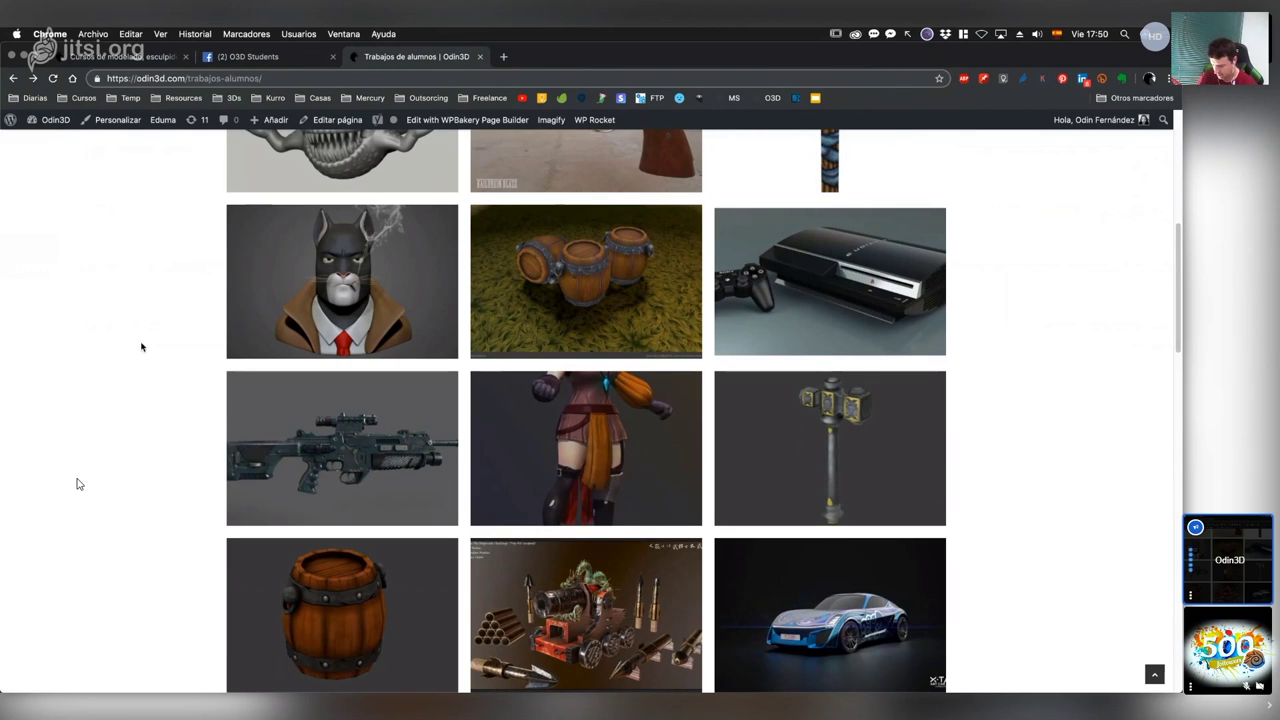
pyautogui.scroll(-2, 153, 403)
pyautogui.scroll(-3, 155, 410)
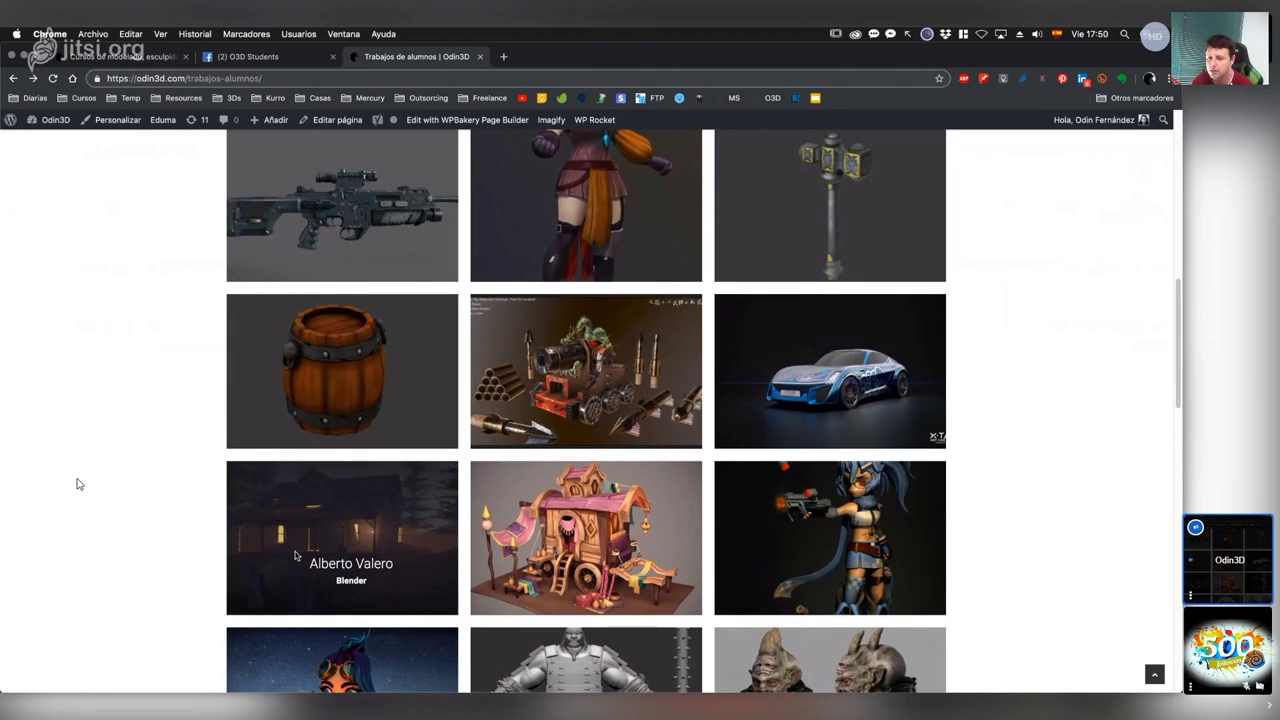
pyautogui.moveTo(341, 614)
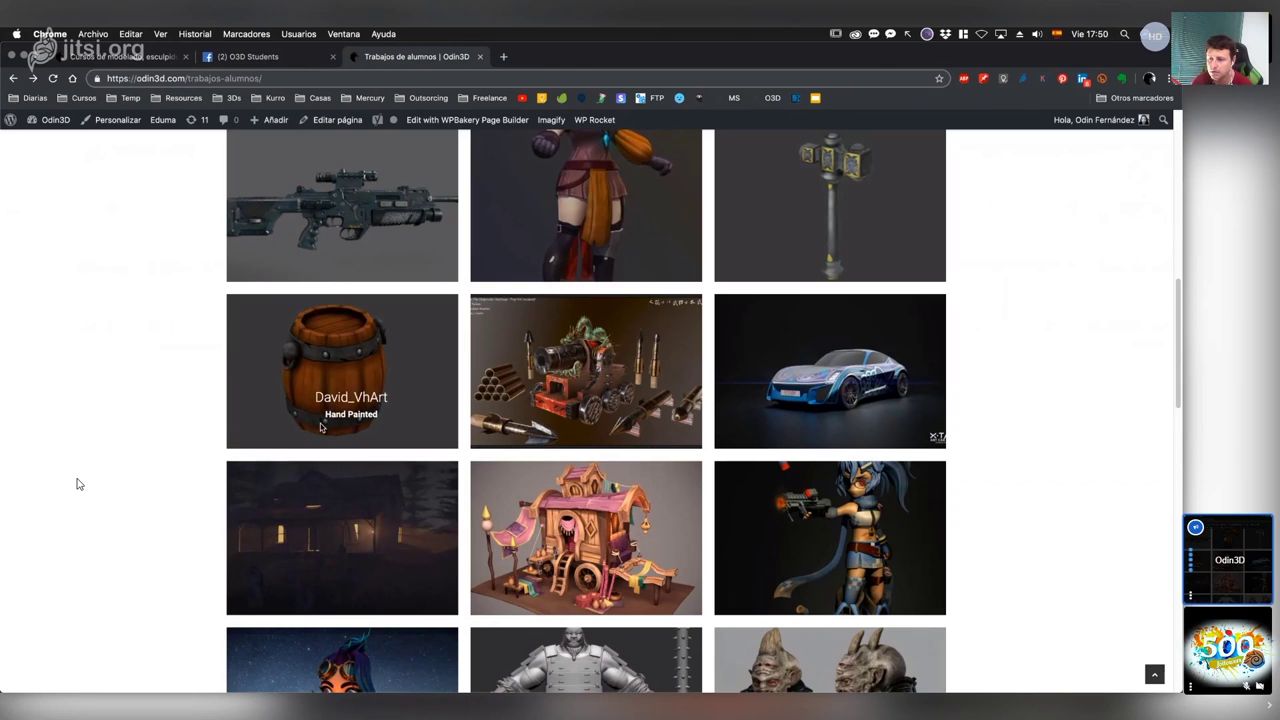
pyautogui.scroll(-2, 327, 422)
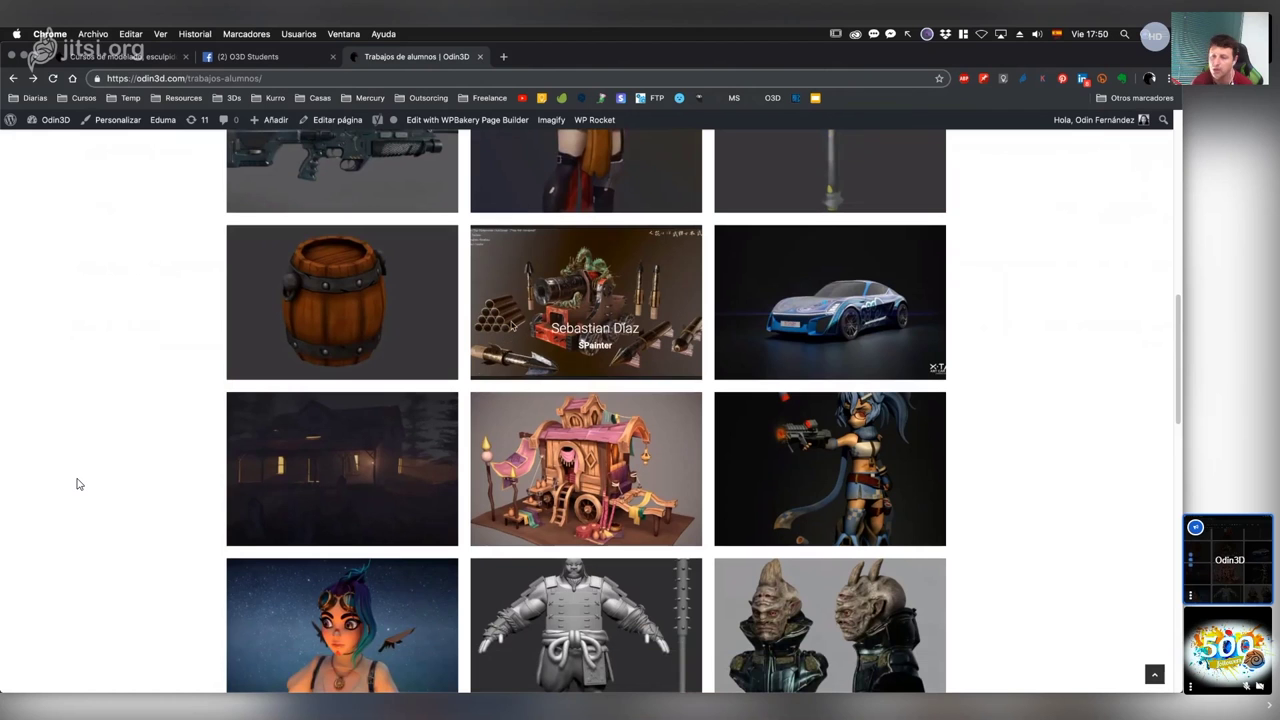
pyautogui.scroll(-3, 512, 325)
pyautogui.scroll(-1, 512, 325)
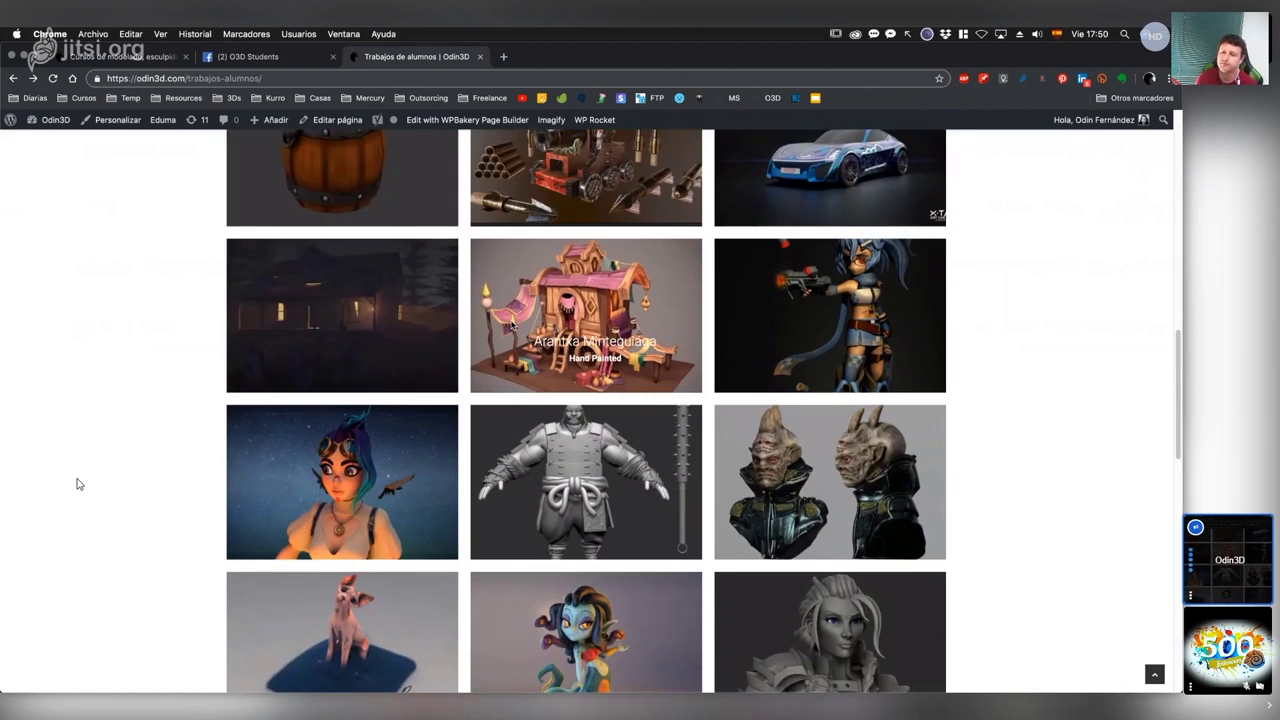
pyautogui.scroll(-5, 512, 325)
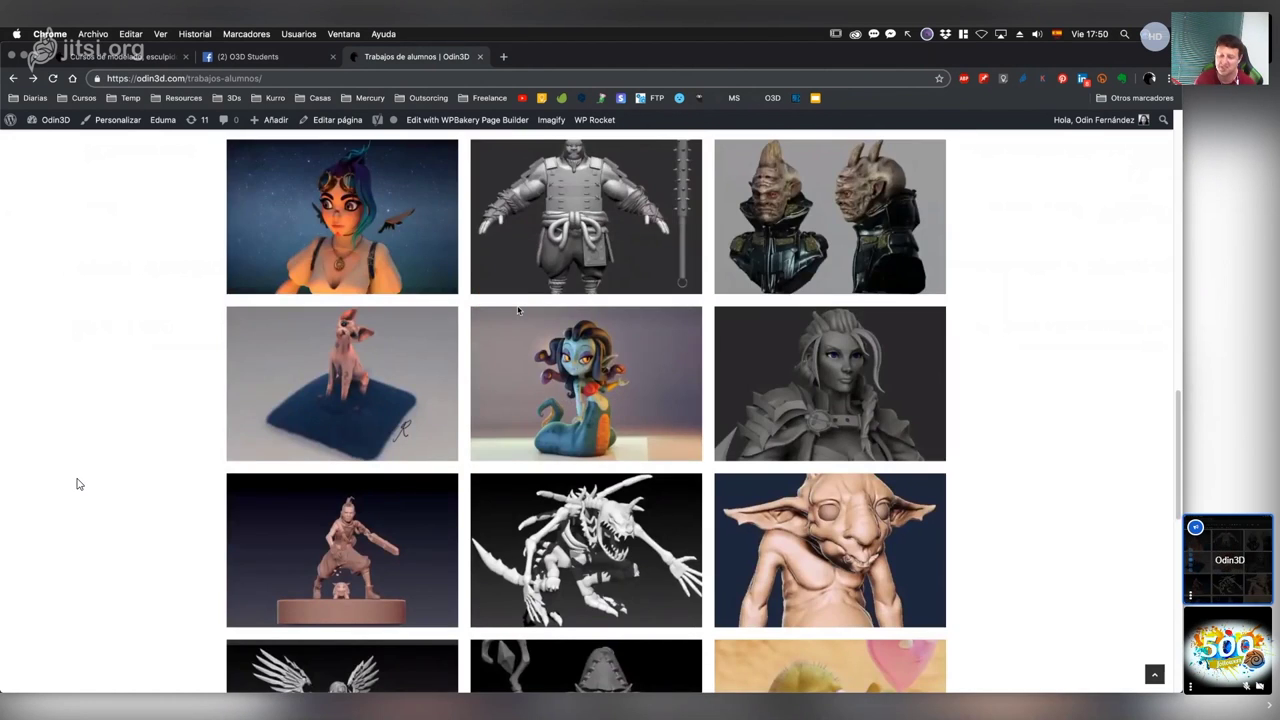
pyautogui.scroll(-3, 78, 484)
pyautogui.scroll(-1, 78, 484)
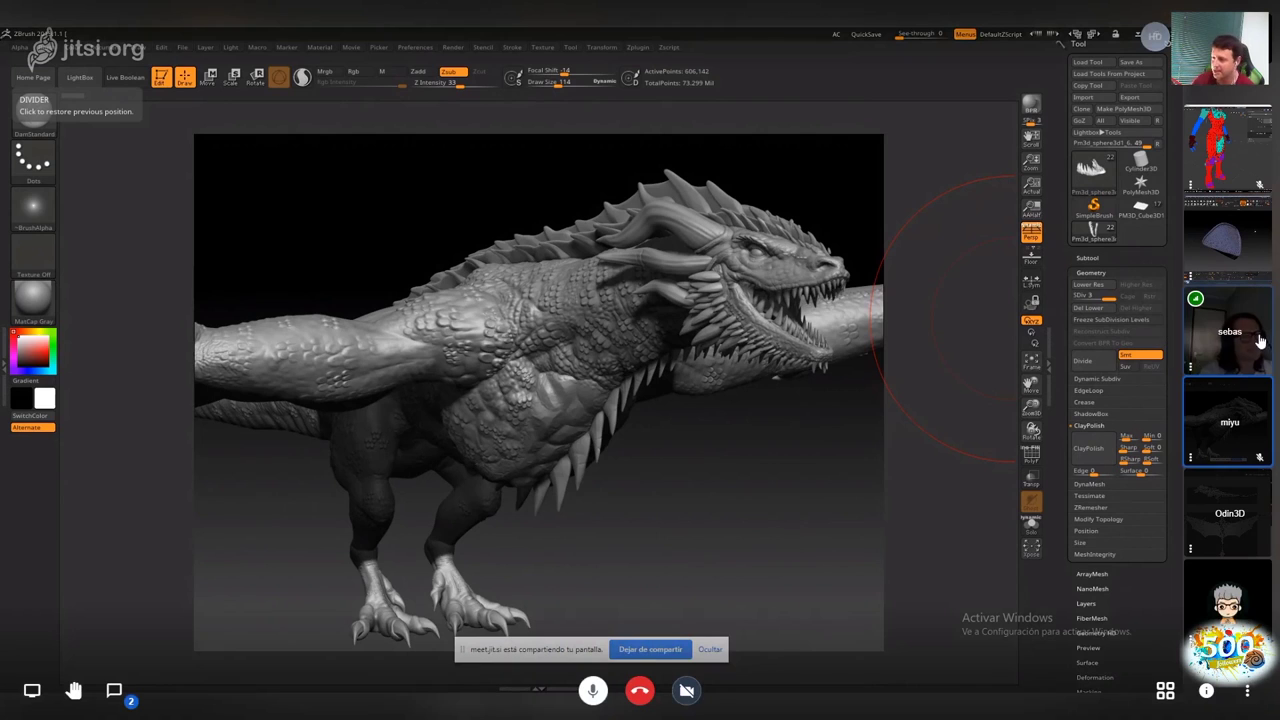
pyautogui.moveTo(1228, 332)
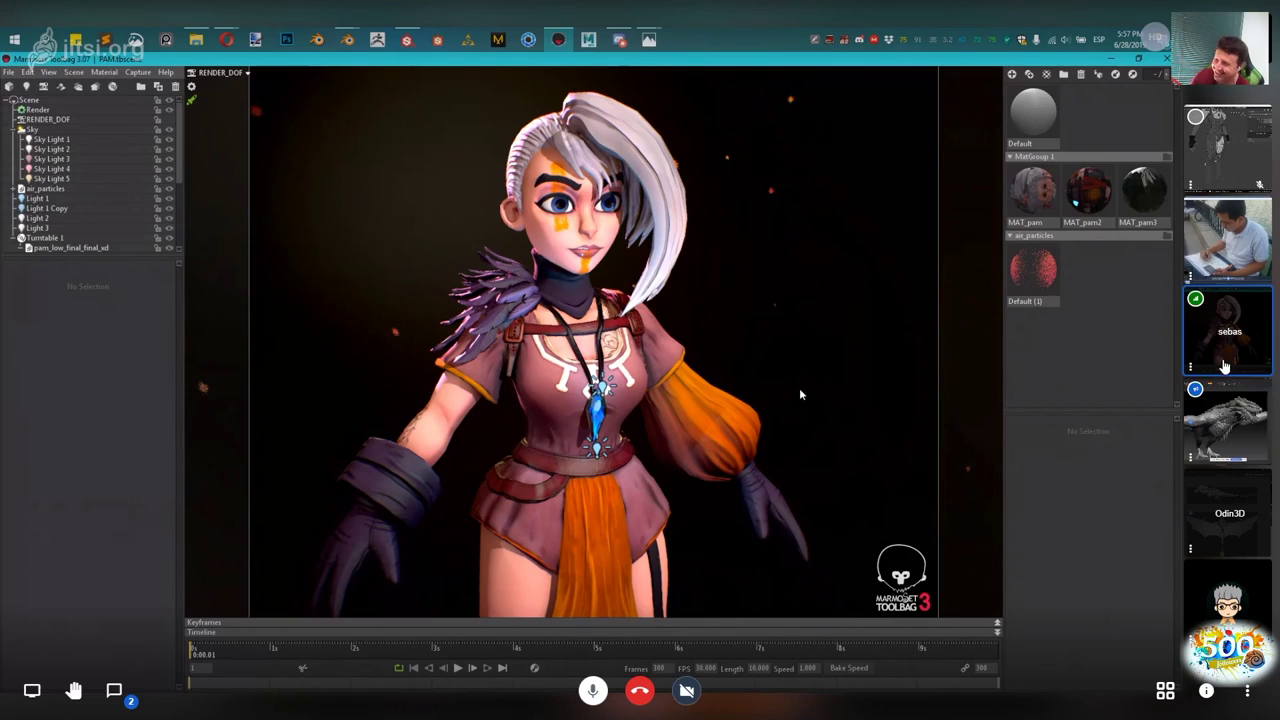
# Step: Replace the warrior girl render on the main stage with the participant's ZBrush dragon share
pyautogui.click(1224, 350)
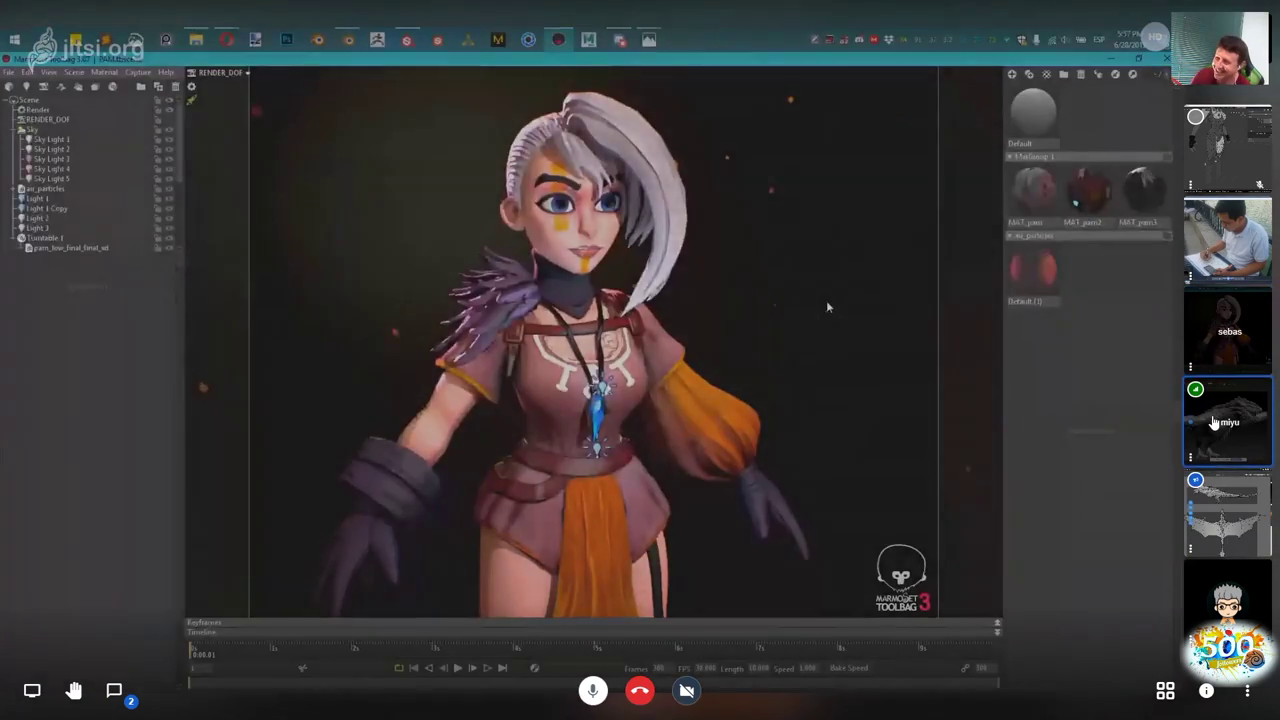
# Step: Keep the ZBrush dragon share selected, then switch the main view to the host's screen
pyautogui.click(1213, 424)
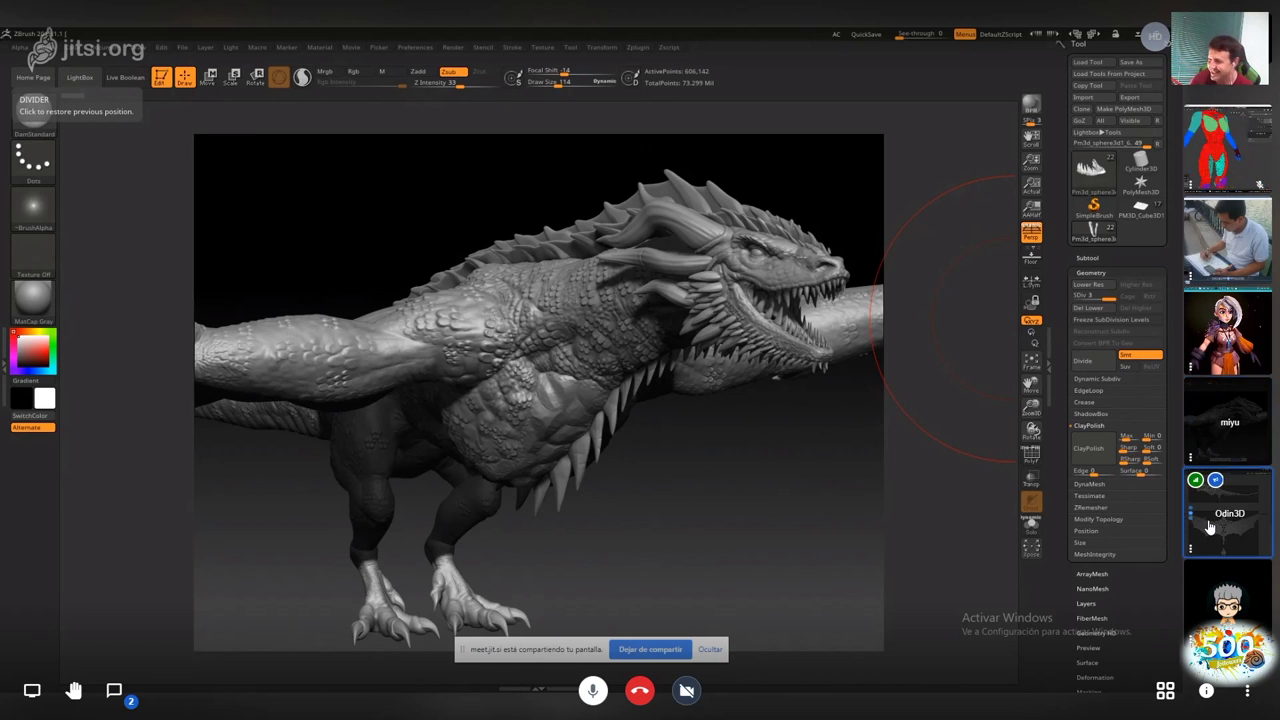
pyautogui.click(1222, 515)
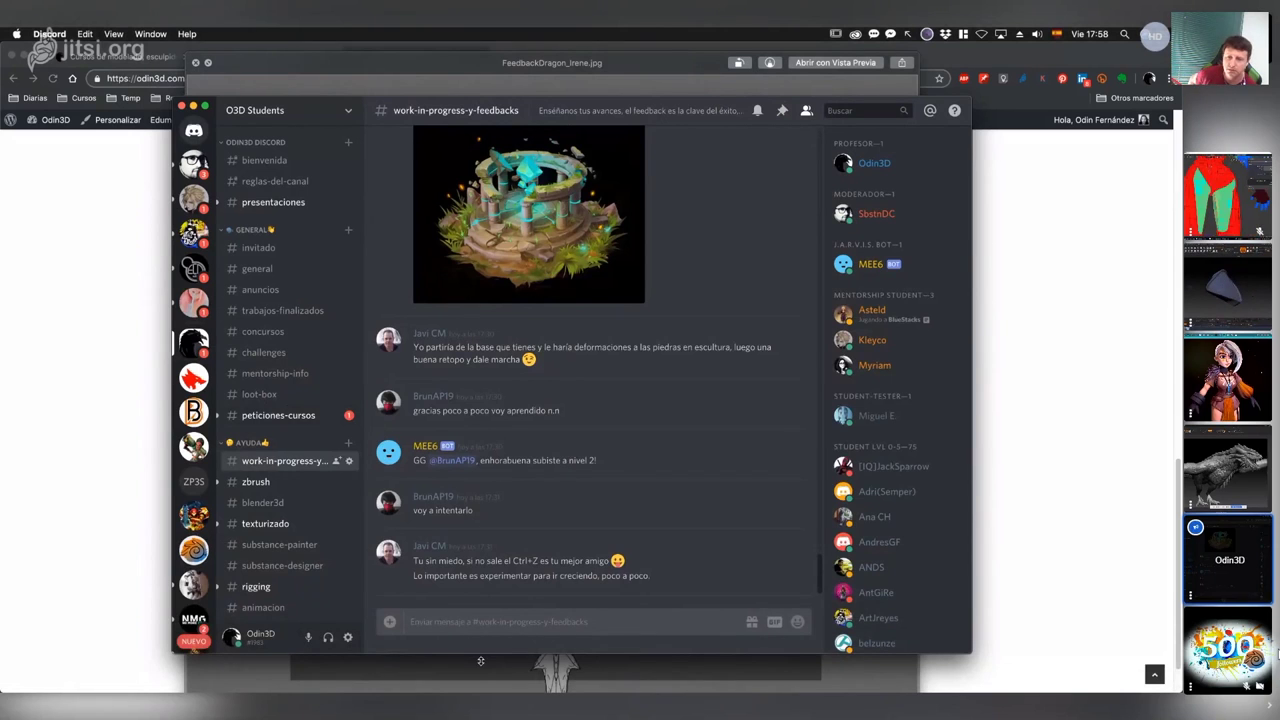
# Step: Make the Discord window taller at the bottom and top to show more channels
pyautogui.moveTo(480, 661); pyautogui.dragTo(480, 686)
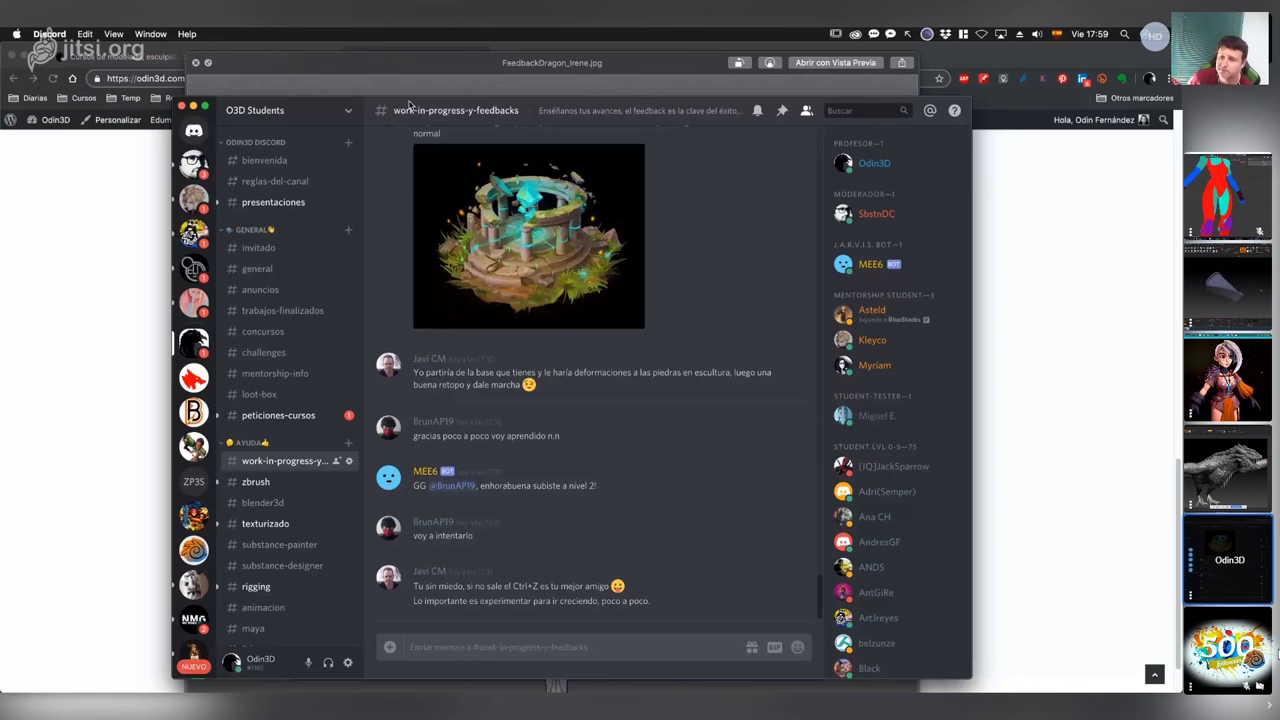
pyautogui.moveTo(408, 102); pyautogui.dragTo(408, 66)
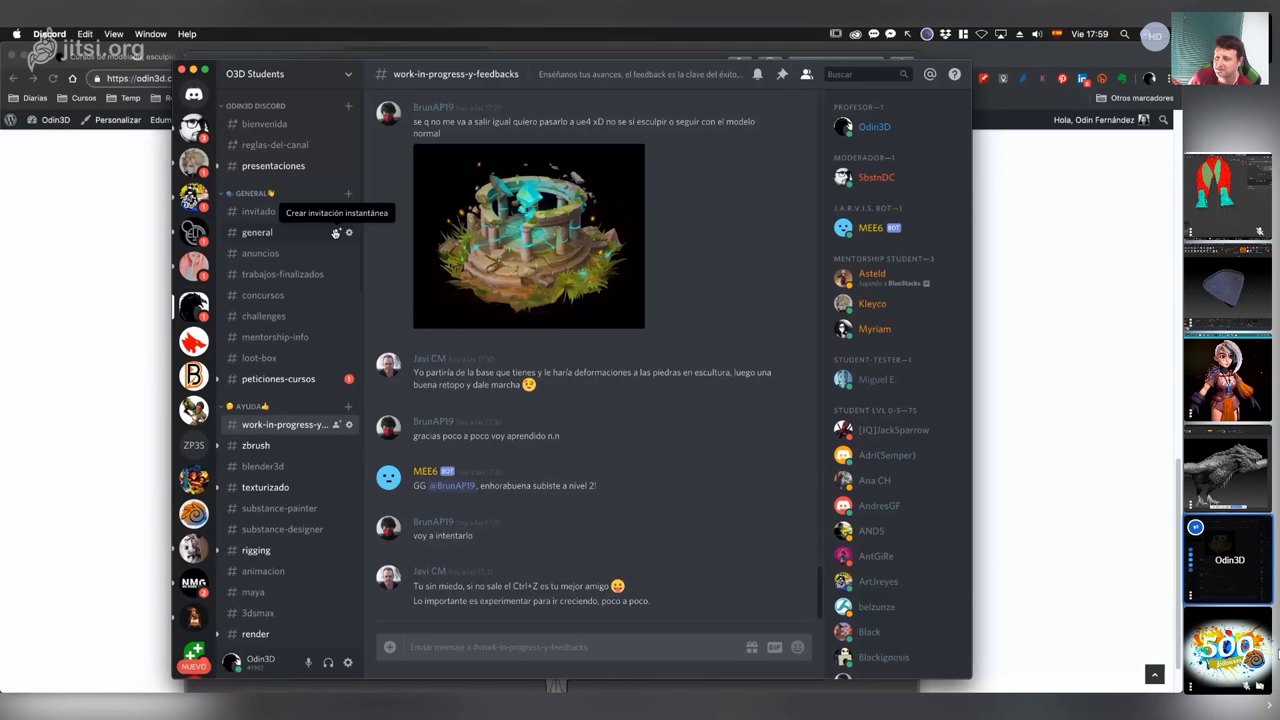
pyautogui.scroll(-1, 336, 232)
pyautogui.scroll(1, 587, 417)
# Step: Scroll back through older work-in-progress posts, then view the zbrush channel's rock sculpts
pyautogui.scroll(5, 587, 417)
pyautogui.scroll(3, 585, 416)
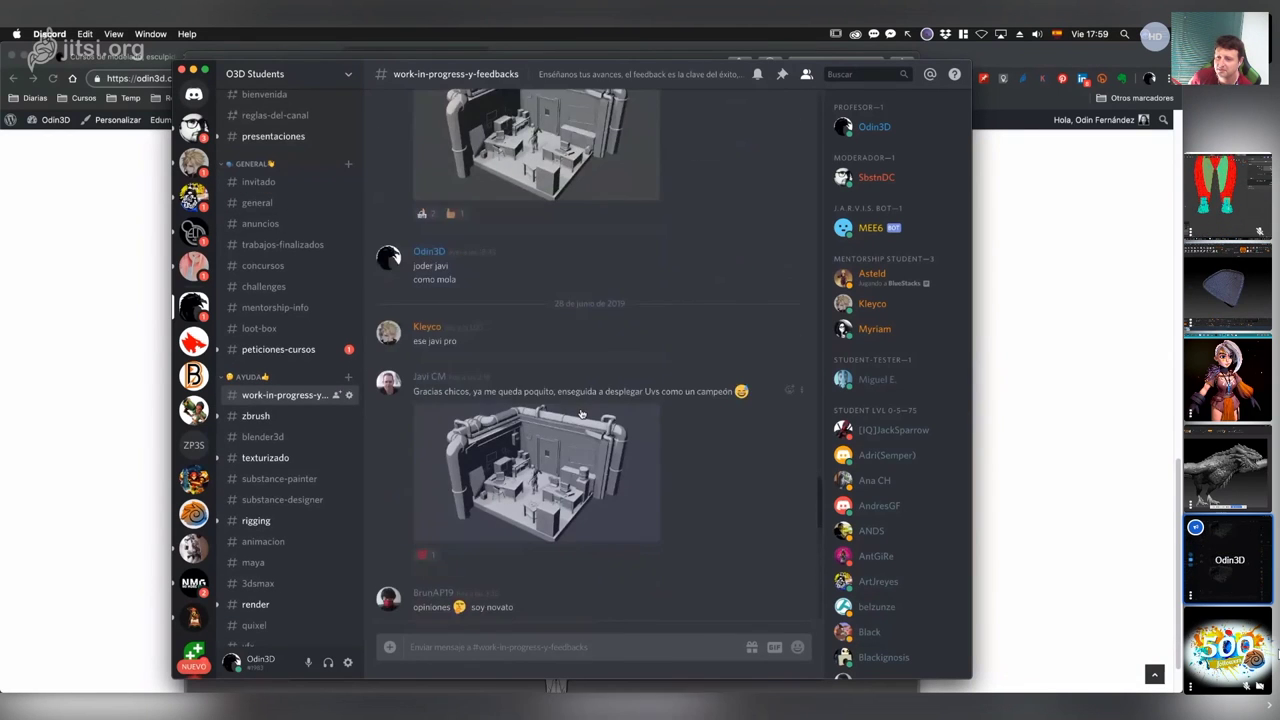
pyautogui.scroll(3, 582, 415)
pyautogui.scroll(2, 578, 413)
pyautogui.scroll(2, 577, 411)
pyautogui.scroll(4, 574, 408)
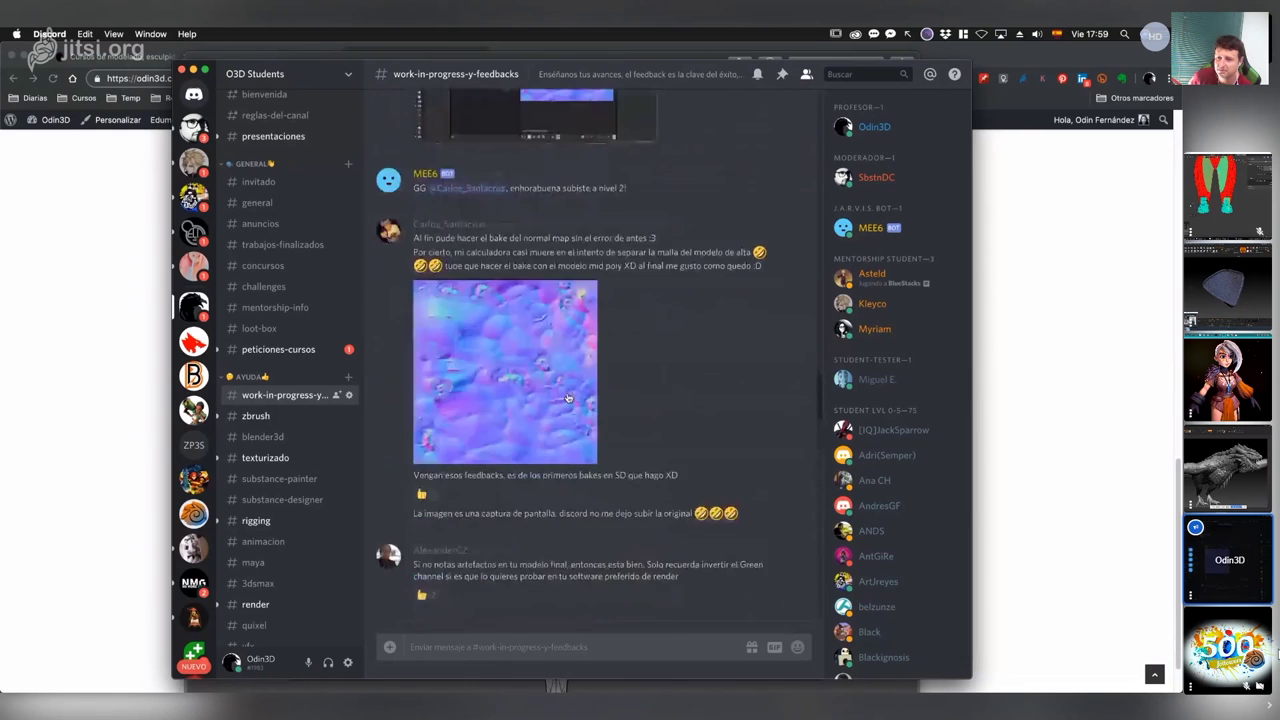
pyautogui.scroll(3, 571, 403)
pyautogui.scroll(3, 568, 400)
pyautogui.scroll(4, 567, 398)
pyautogui.scroll(3, 567, 398)
pyautogui.scroll(3, 567, 398)
pyautogui.scroll(2, 567, 397)
pyautogui.scroll(4, 566, 385)
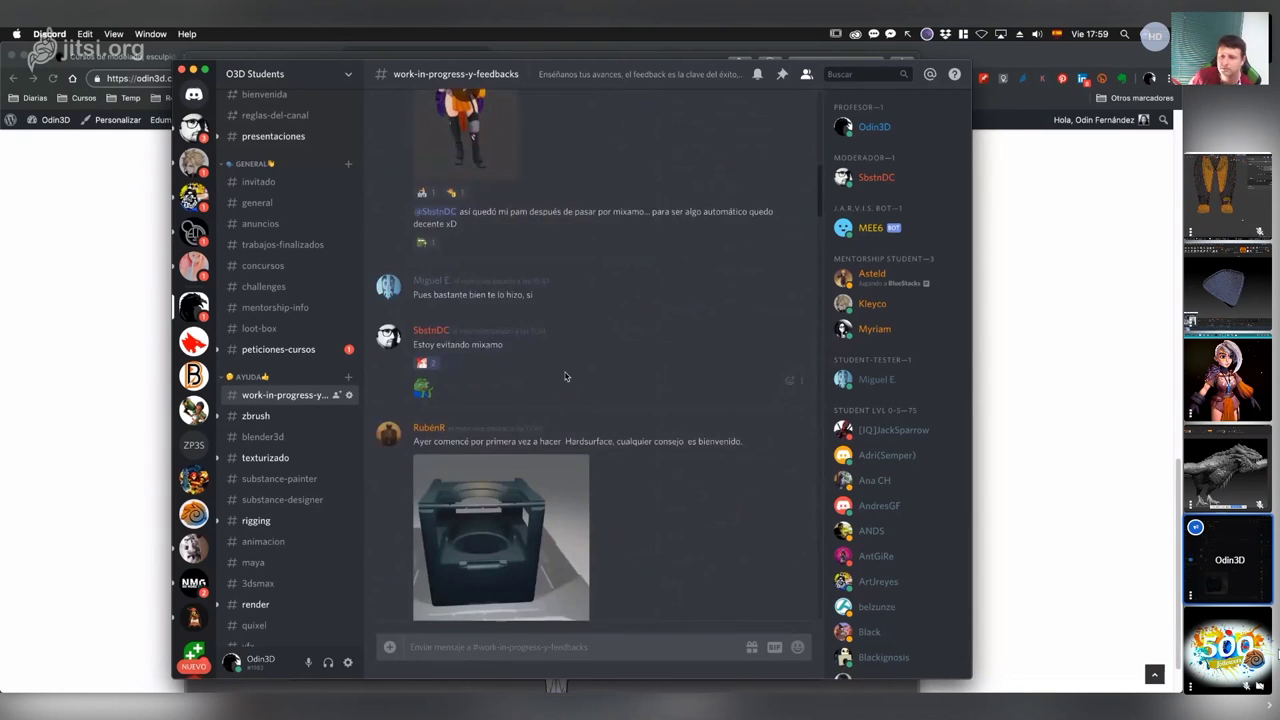
pyautogui.scroll(3, 565, 371)
pyautogui.scroll(3, 565, 370)
pyautogui.scroll(3, 560, 368)
pyautogui.scroll(3, 530, 362)
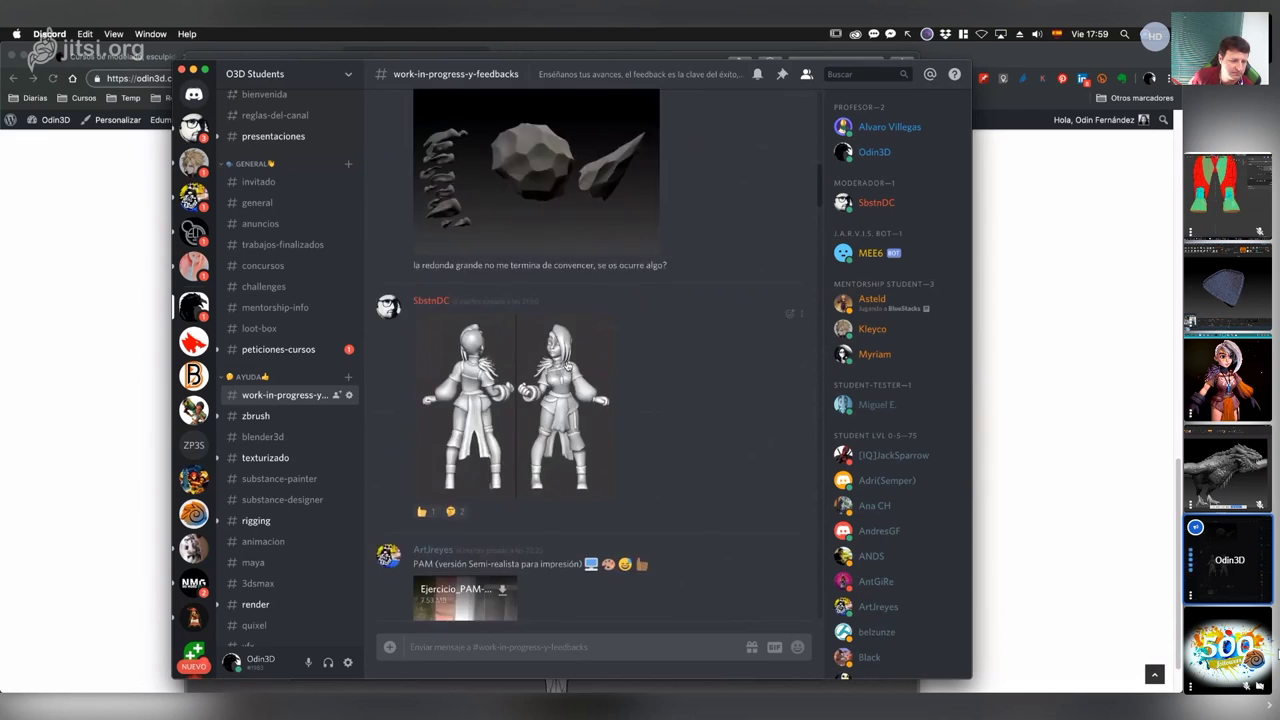
pyautogui.scroll(3, 495, 355)
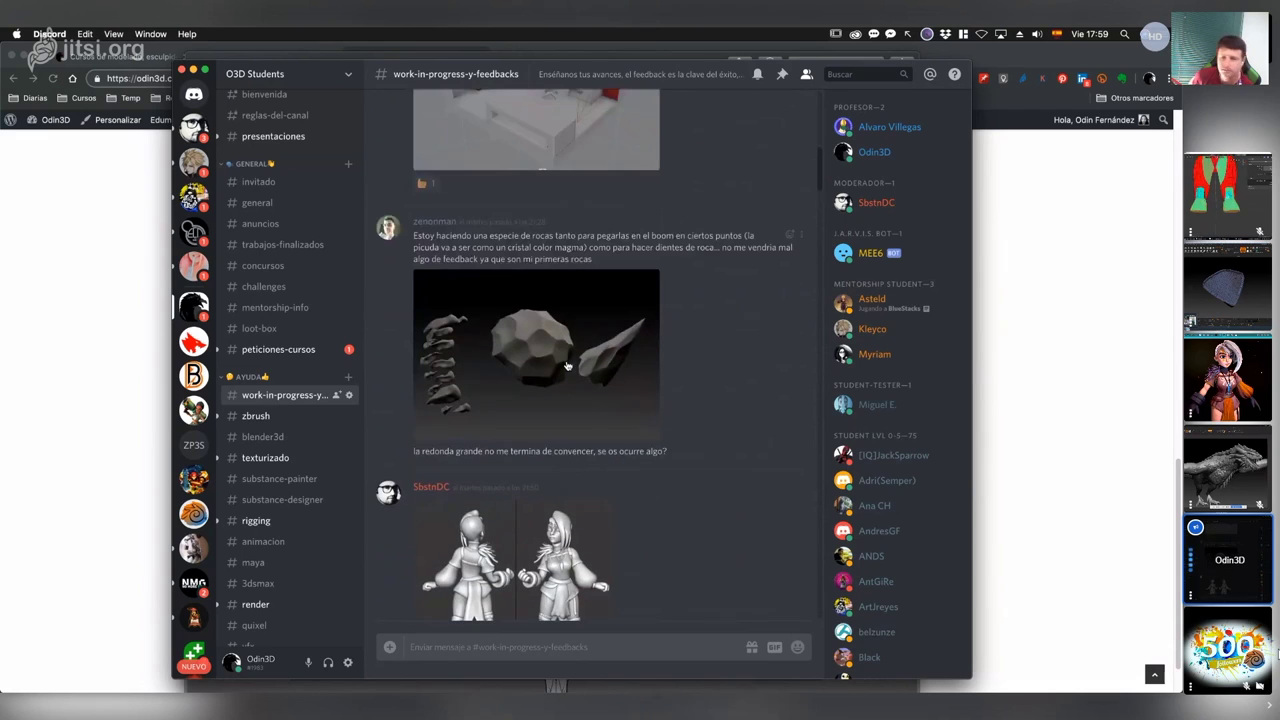
pyautogui.click(281, 417)
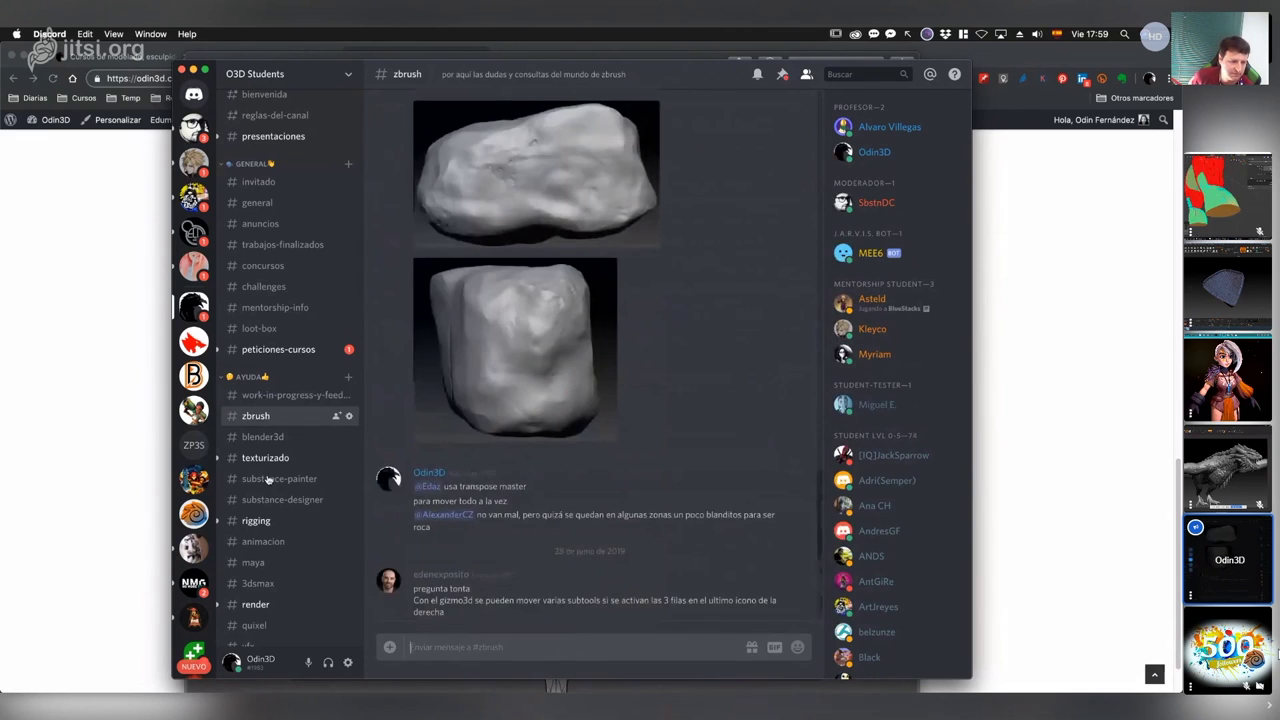
# Step: Open the blender3d channel and scroll down the channel sidebar
pyautogui.click(263, 438)
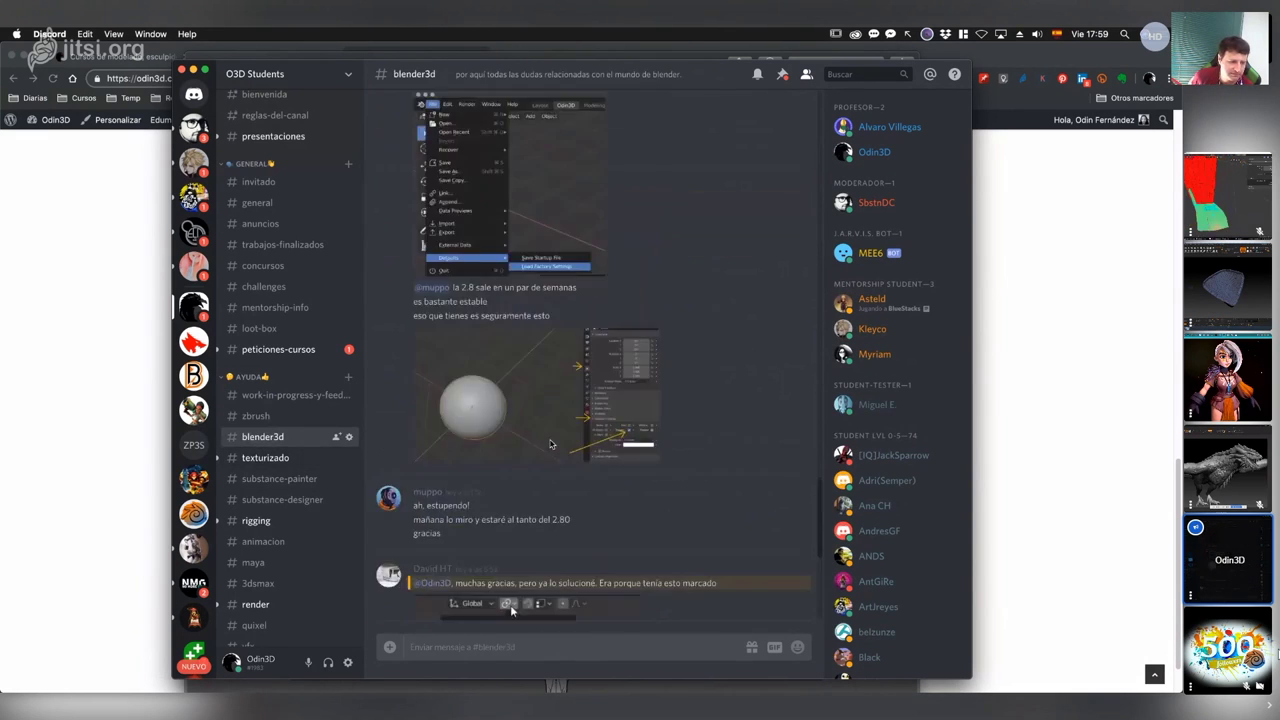
pyautogui.scroll(-3, 316, 455)
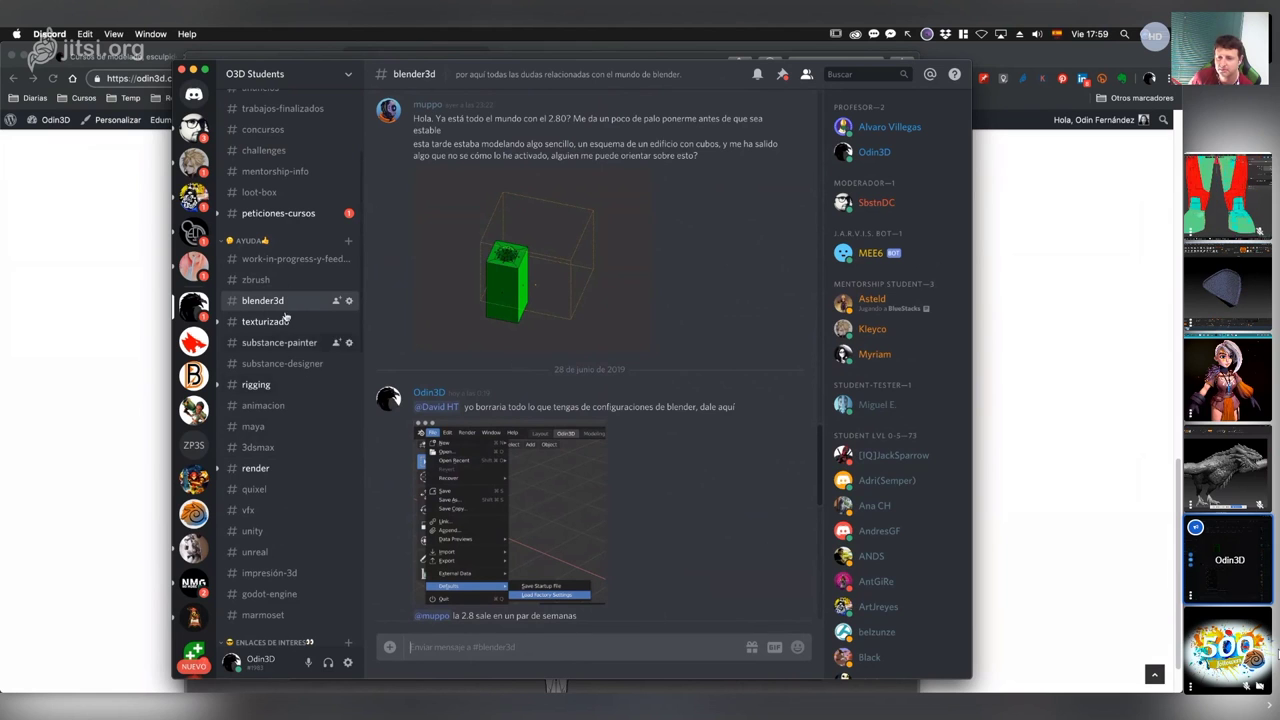
pyautogui.scroll(-1, 283, 300)
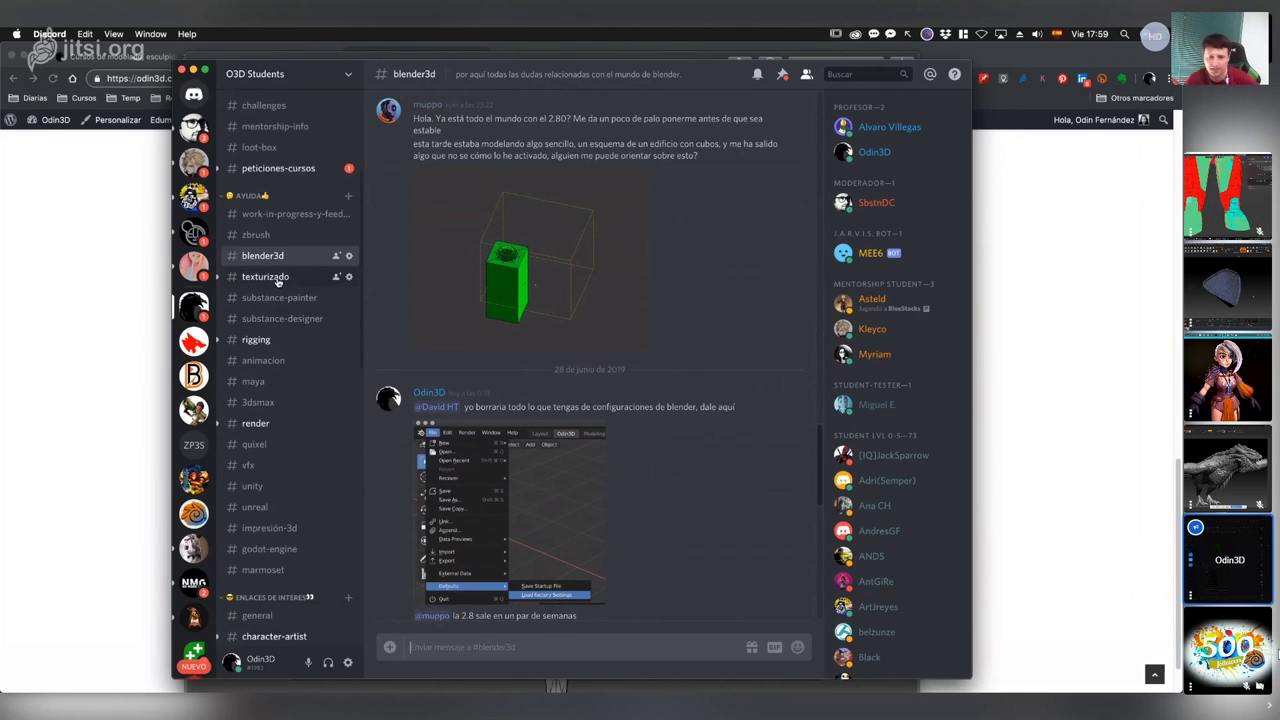
# Step: Open the texturizado channel and read its newest projection-painting messages
pyautogui.click(278, 277)
pyautogui.scroll(-2, 295, 400)
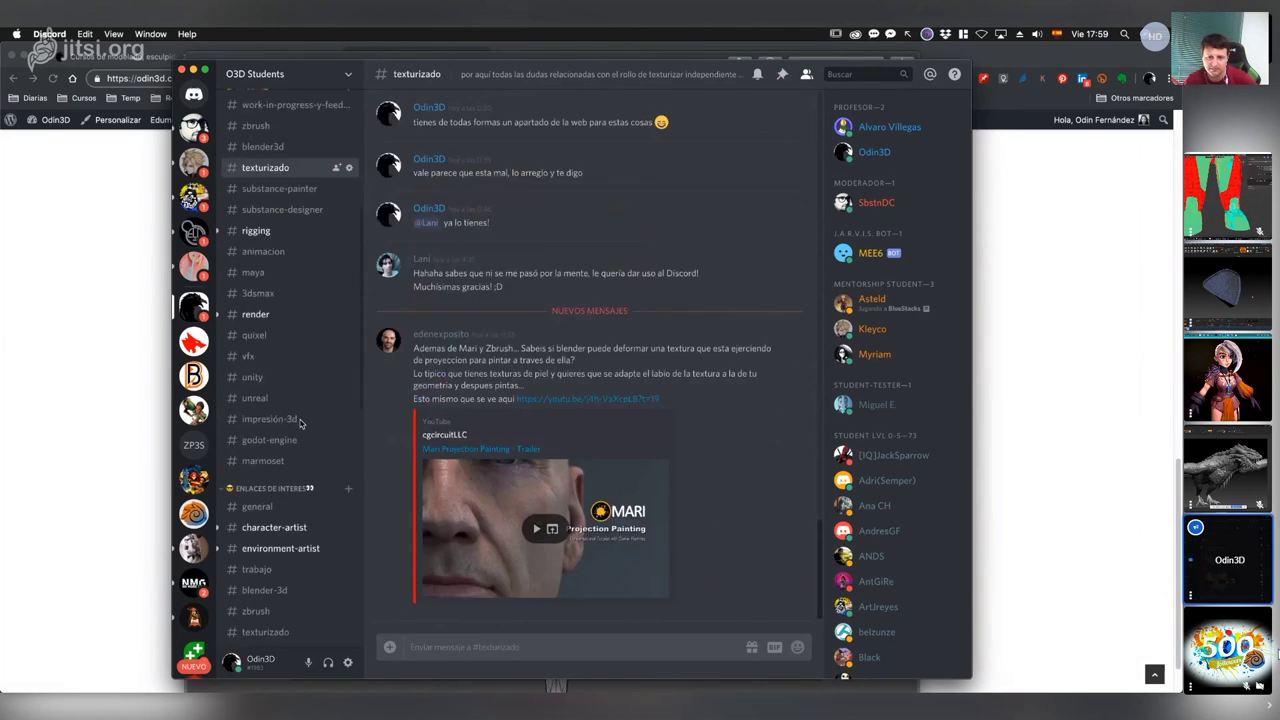
pyautogui.scroll(-3, 300, 424)
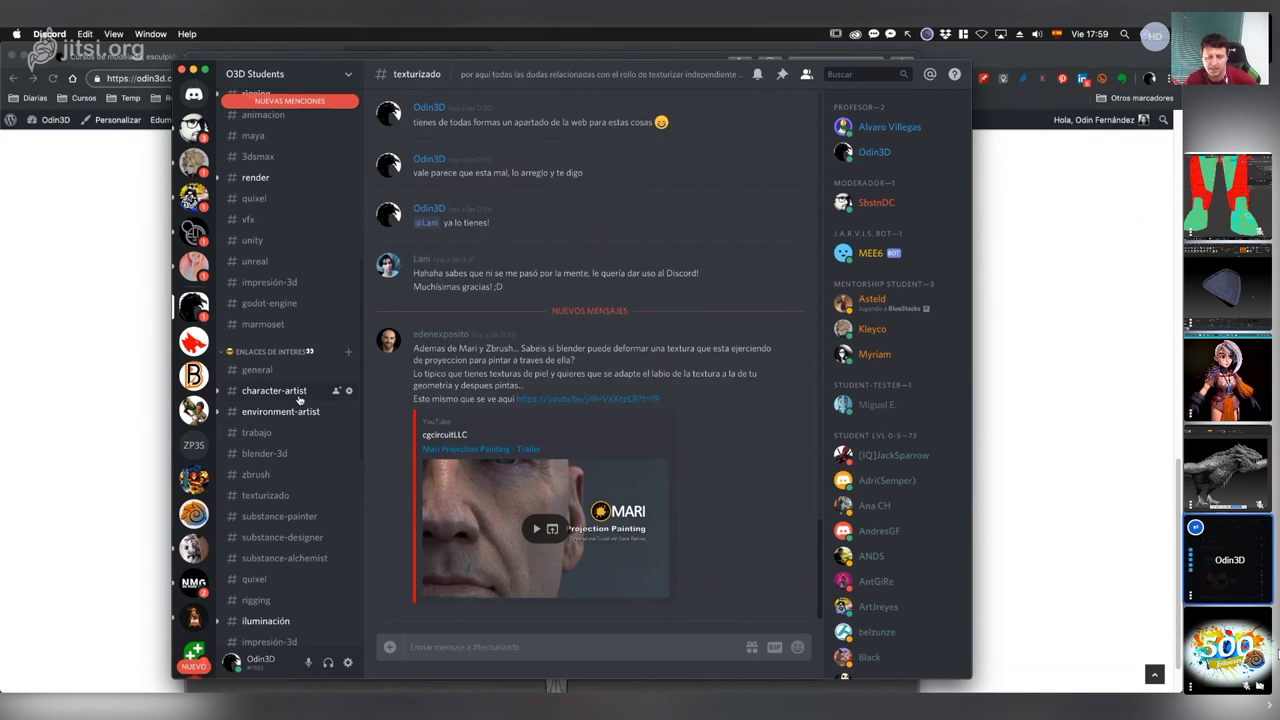
pyautogui.scroll(5, 297, 398)
pyautogui.scroll(5, 297, 400)
pyautogui.scroll(5, 297, 402)
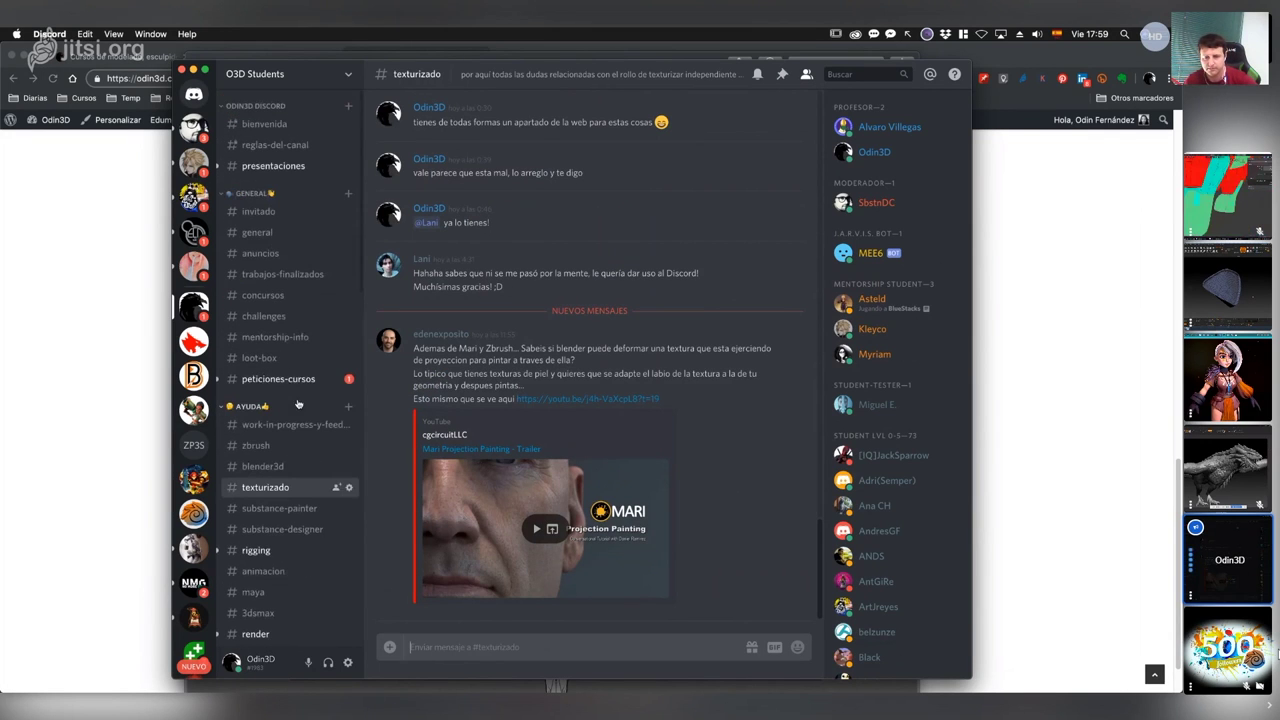
# Step: Open the loot-box channel and scroll up through the server's channel list
pyautogui.click(262, 358)
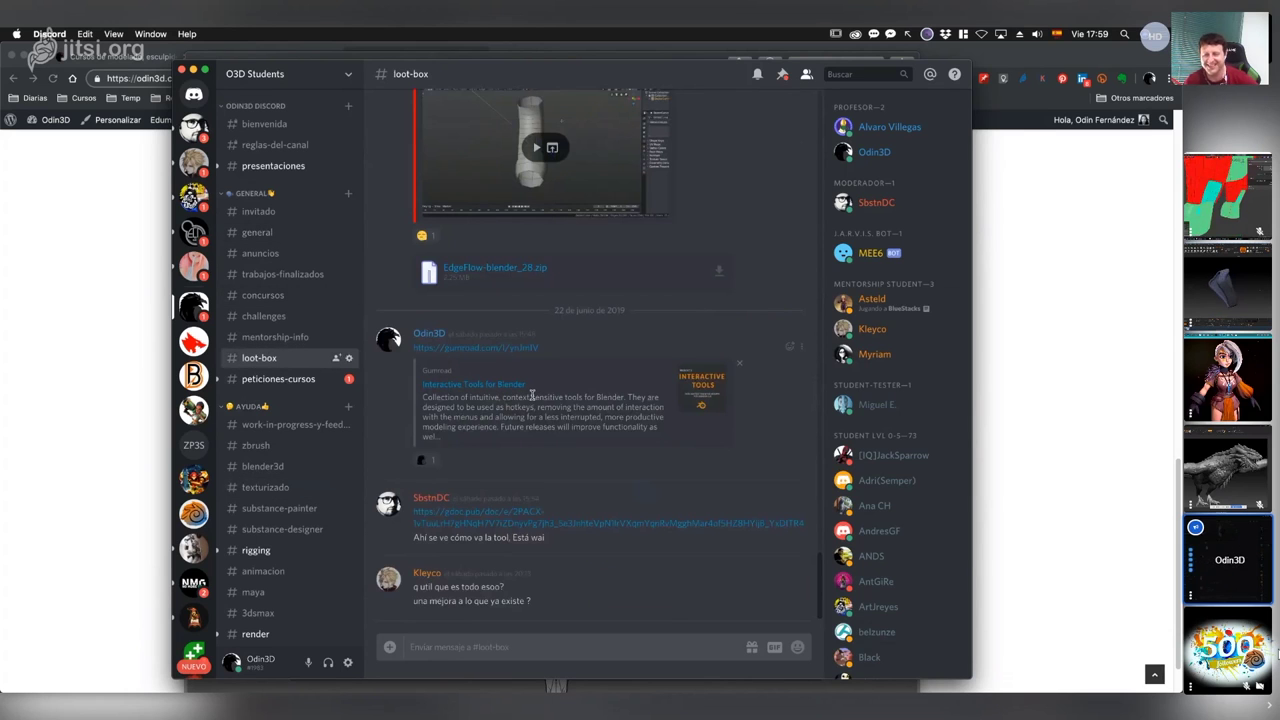
pyautogui.scroll(3, 534, 395)
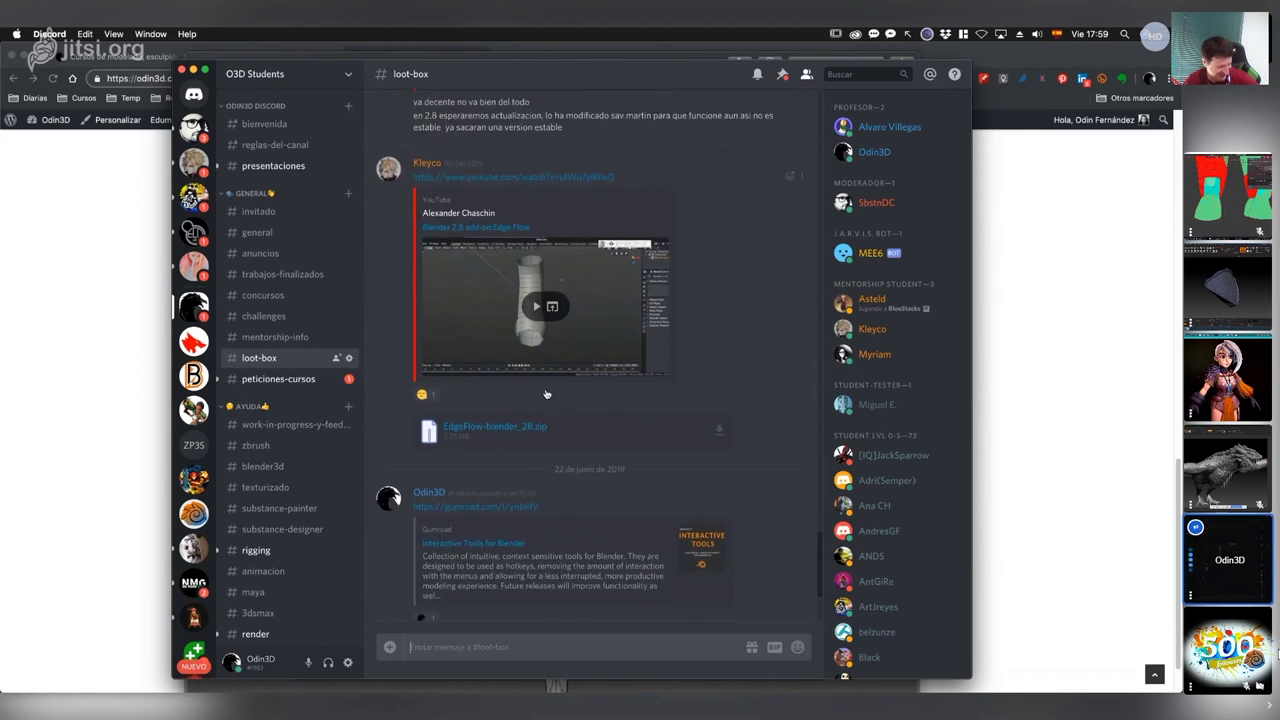
pyautogui.scroll(5, 546, 394)
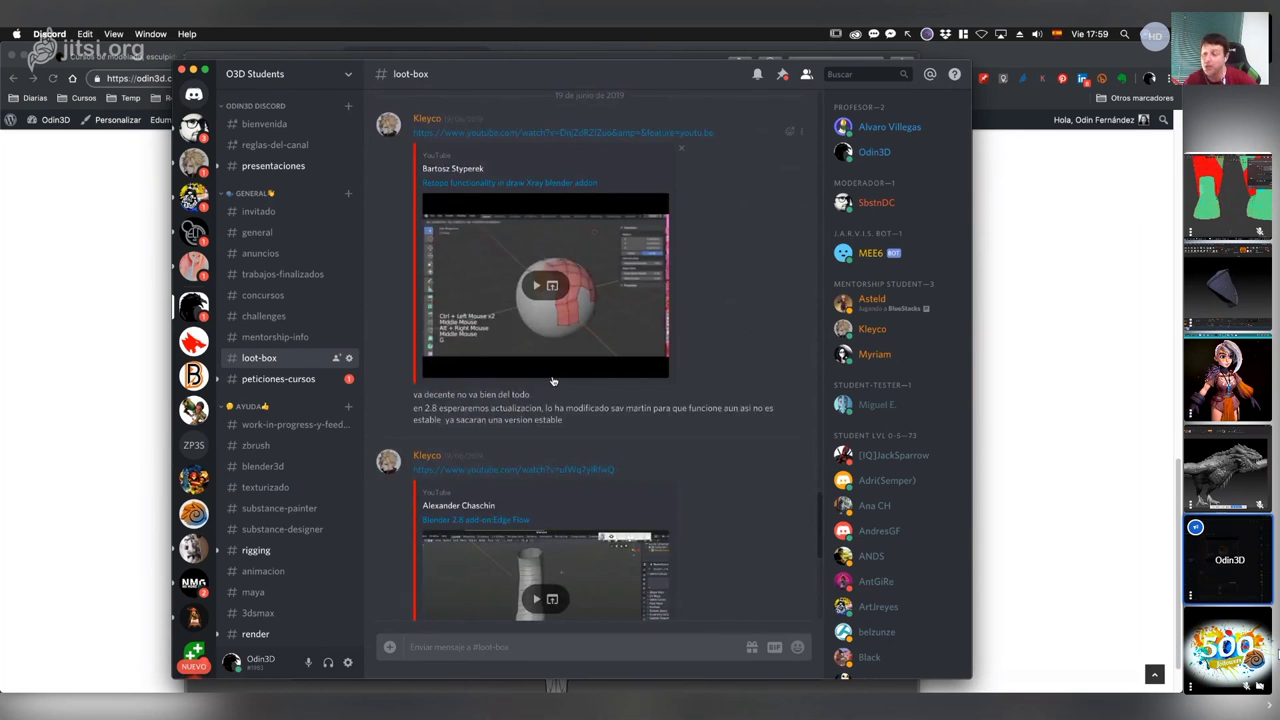
pyautogui.scroll(3, 553, 381)
pyautogui.scroll(2, 554, 378)
pyautogui.scroll(3, 555, 375)
pyautogui.scroll(3, 556, 371)
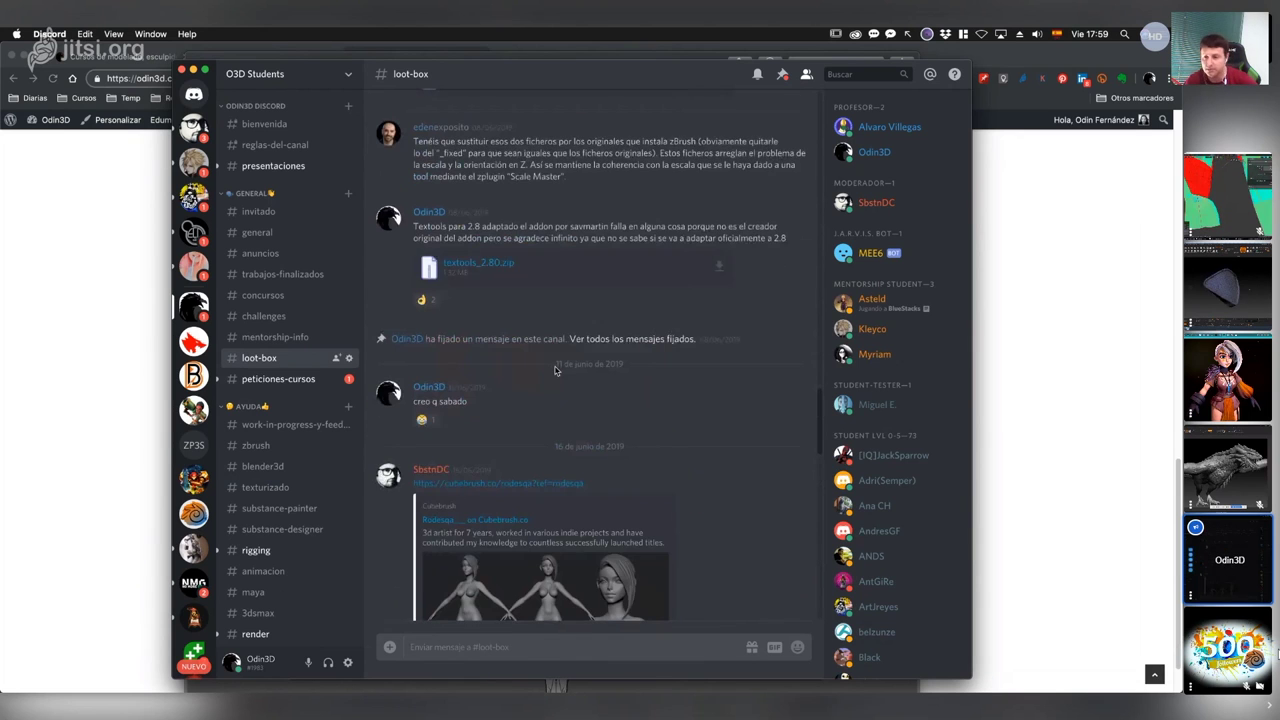
pyautogui.scroll(1, 555, 369)
pyautogui.scroll(2, 558, 362)
pyautogui.scroll(3, 561, 355)
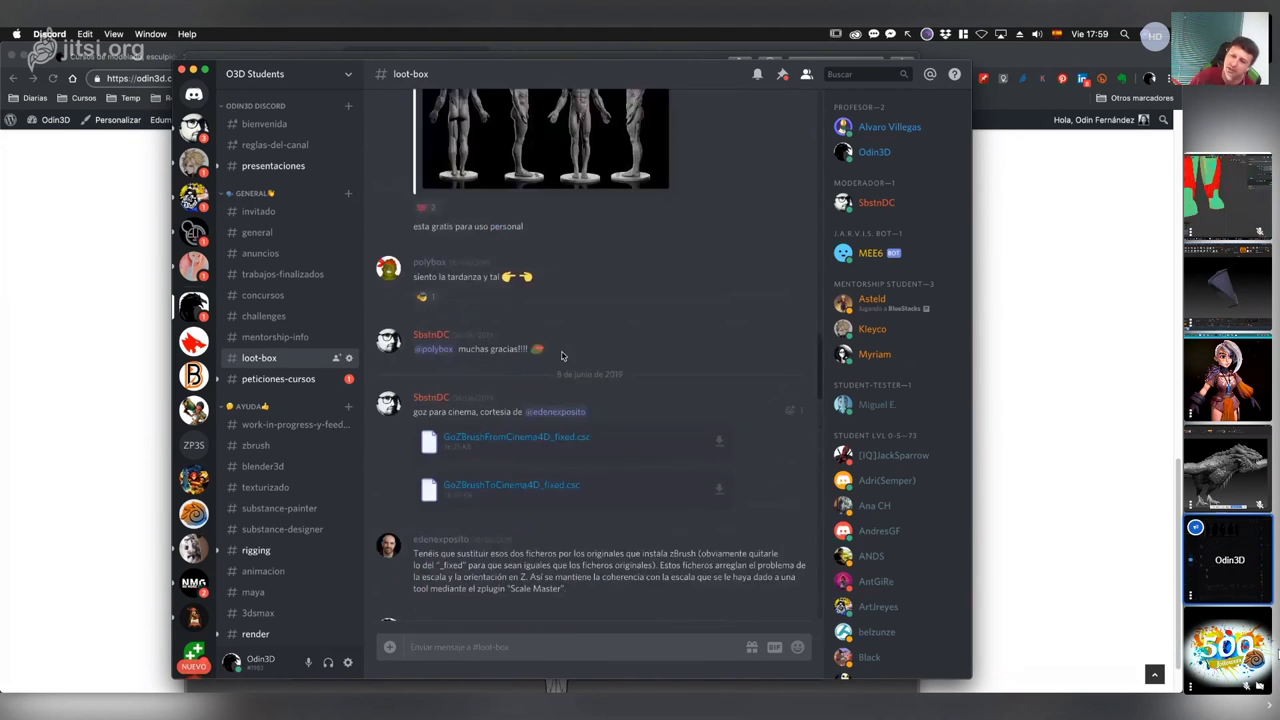
pyautogui.scroll(3, 545, 340)
pyautogui.scroll(1, 528, 324)
pyautogui.scroll(1, 510, 310)
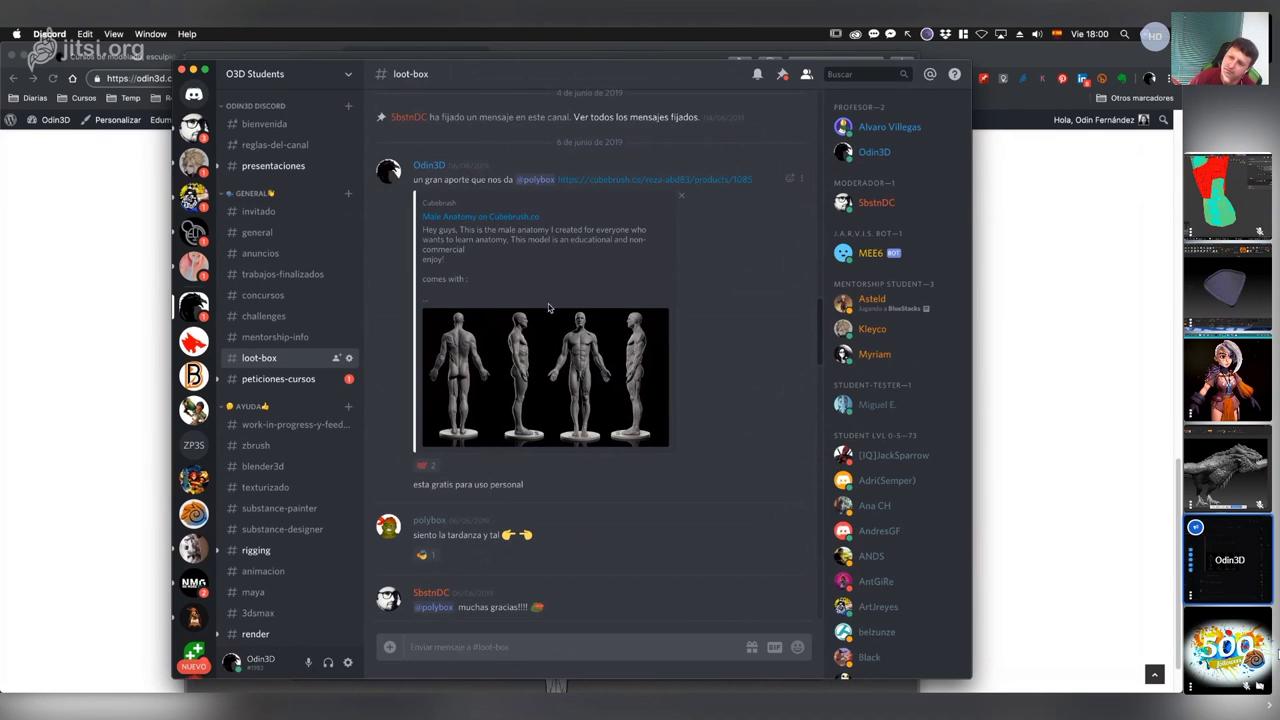
# Step: Scroll back down the channel list, nudge the Discord window, and hide it with Super+H
pyautogui.scroll(-2, 552, 310)
pyautogui.scroll(-5, 560, 330)
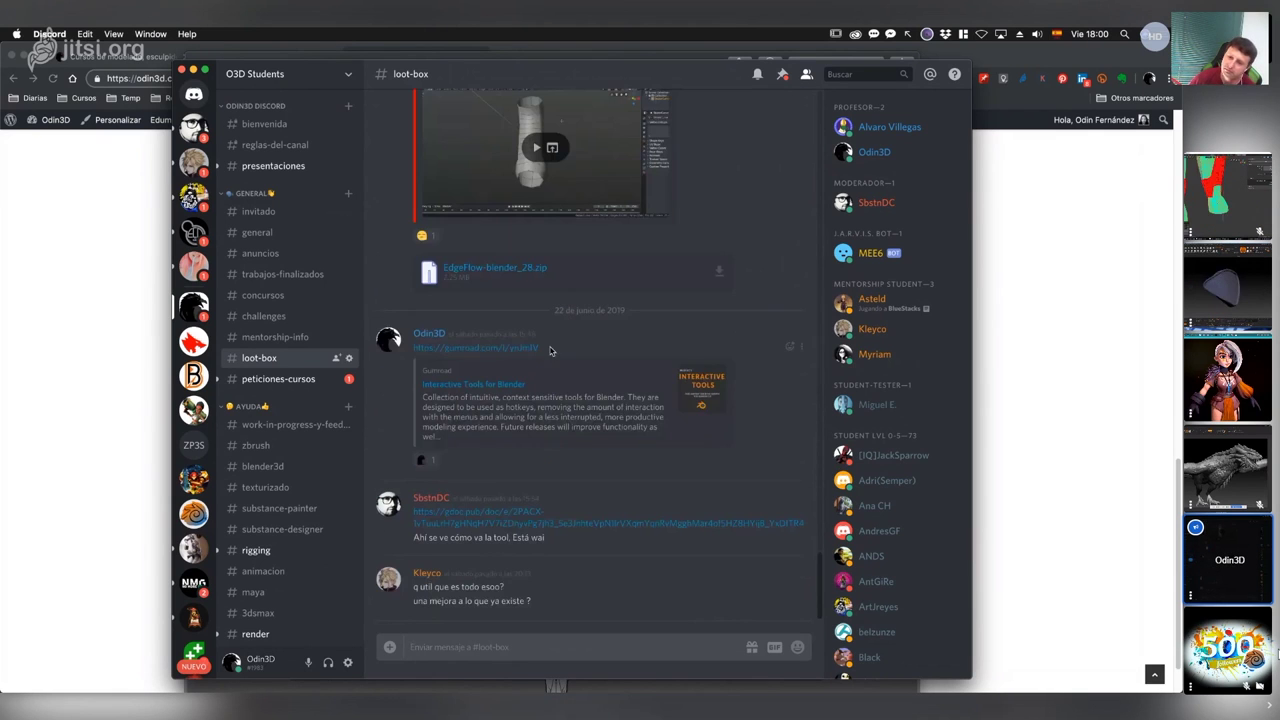
pyautogui.moveTo(571, 401)
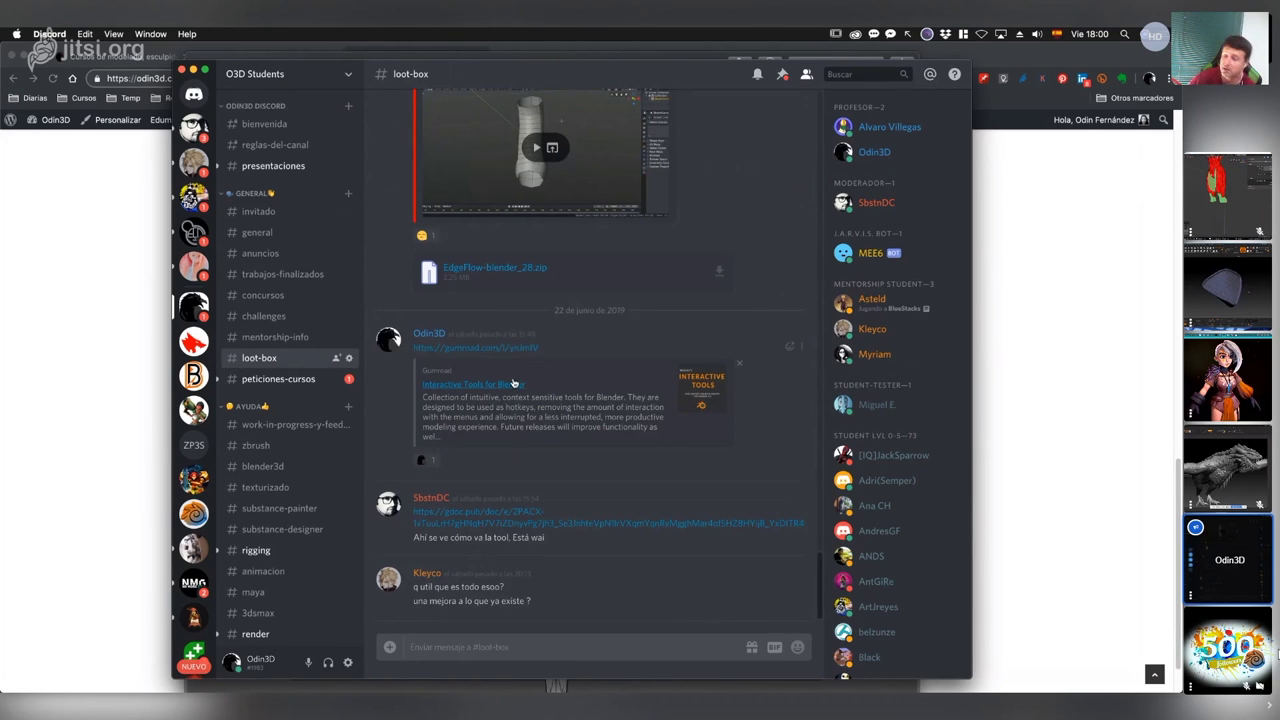
pyautogui.scroll(-5, 262, 380)
pyautogui.scroll(-5, 262, 380)
pyautogui.scroll(-1, 265, 377)
pyautogui.scroll(-5, 265, 377)
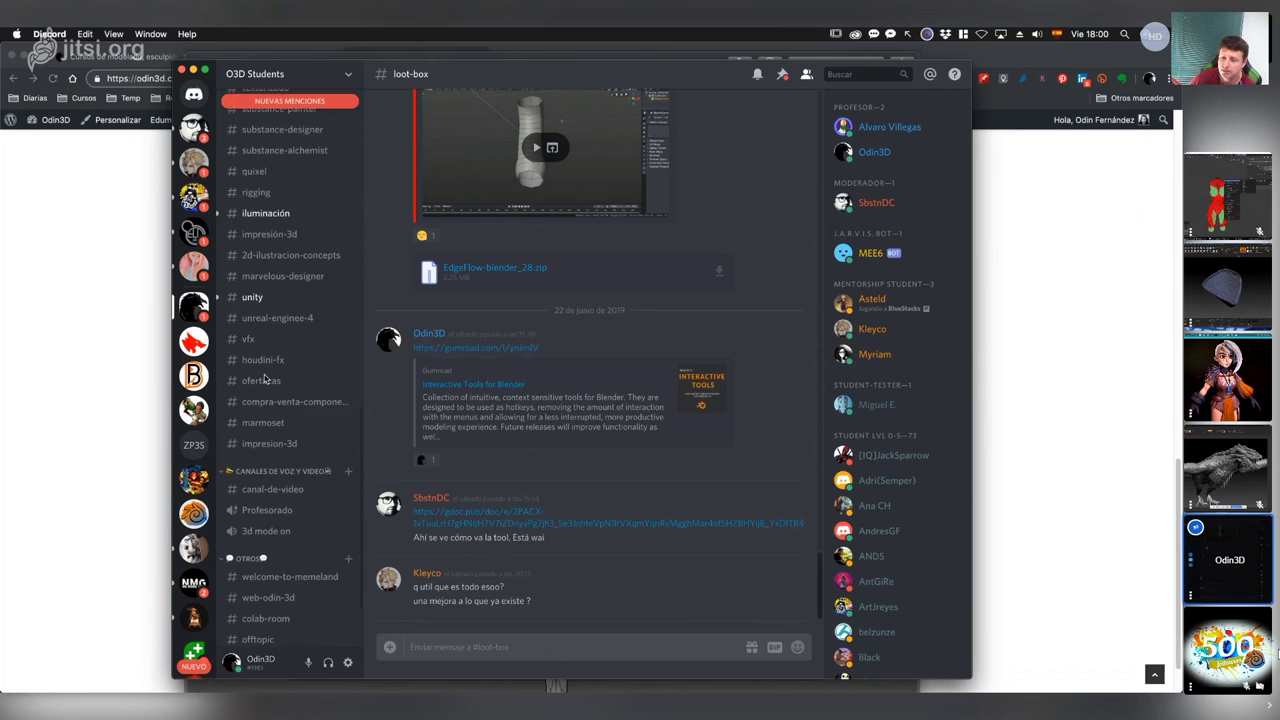
pyautogui.scroll(-2, 265, 378)
pyautogui.scroll(15, 265, 378)
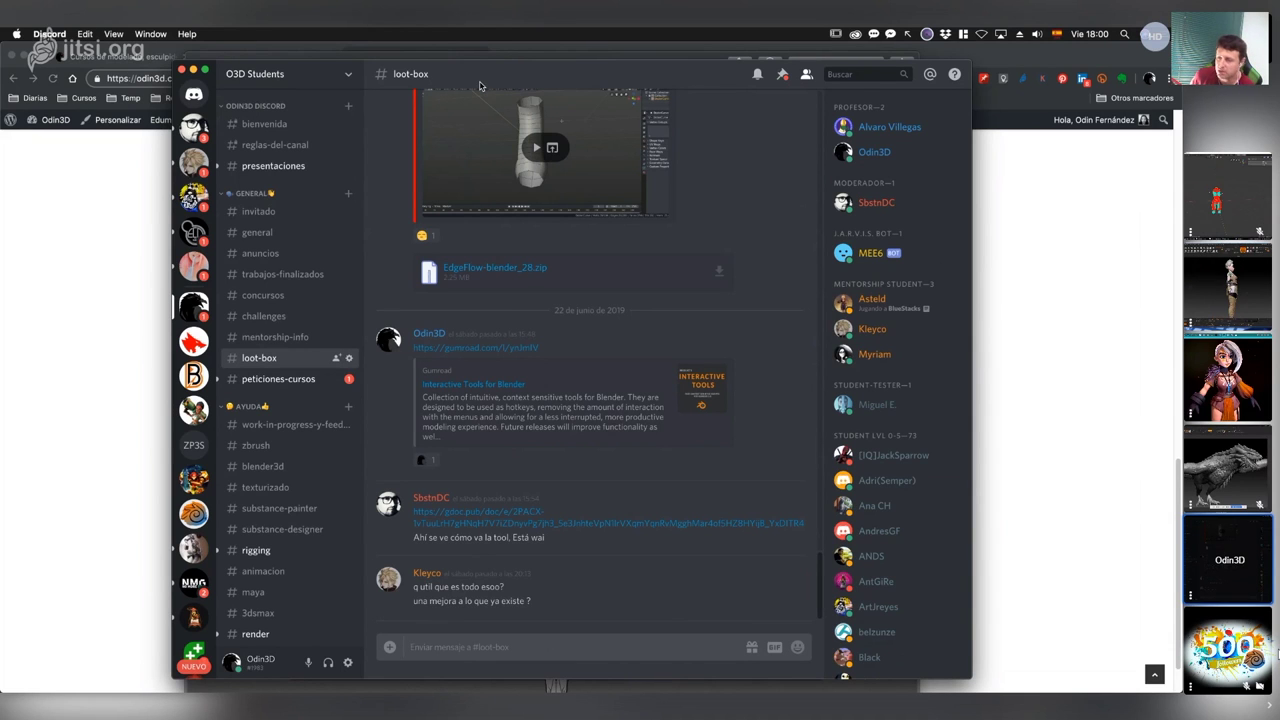
pyautogui.scroll(-1, 311, 178)
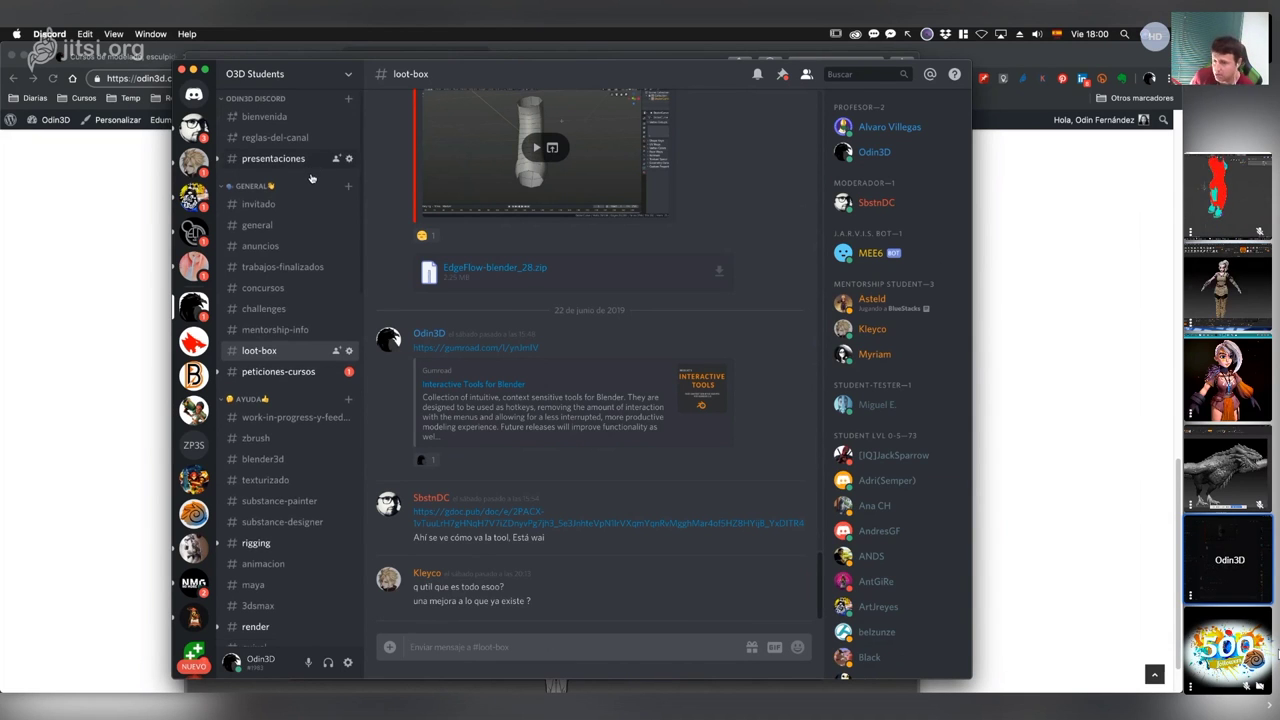
pyautogui.scroll(-5, 311, 178)
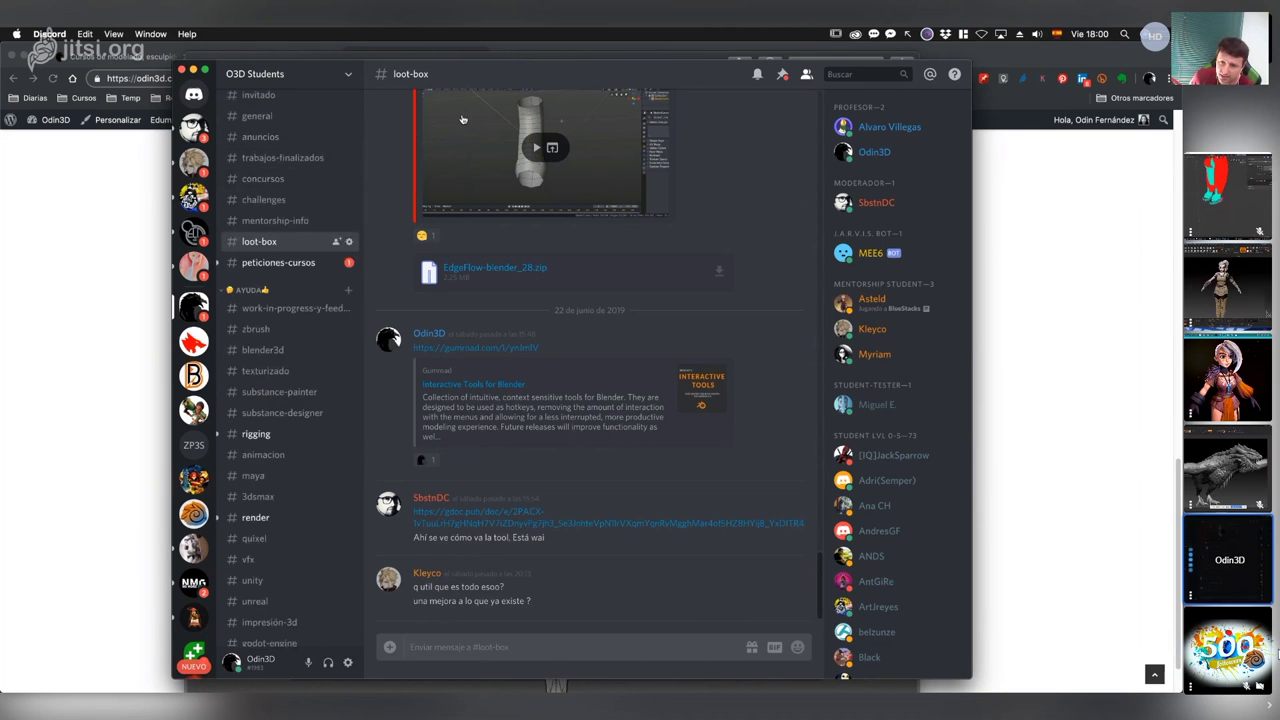
pyautogui.moveTo(504, 78); pyautogui.dragTo(474, 60)
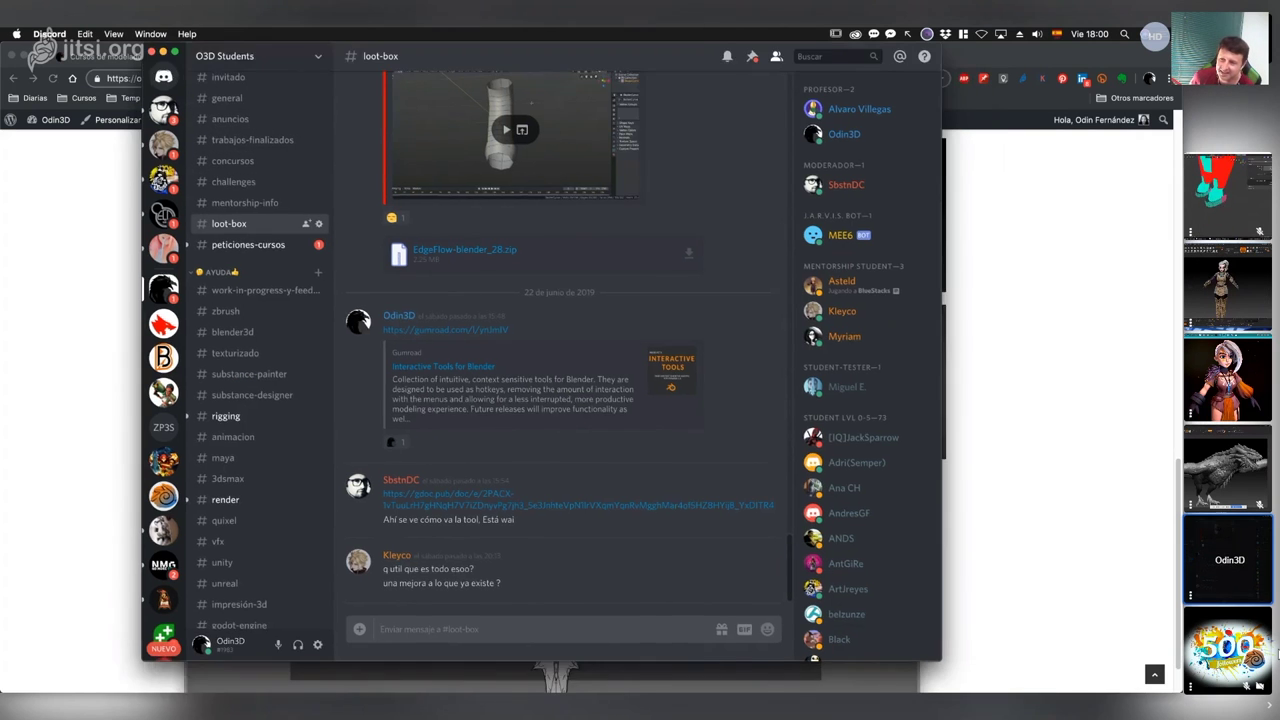
pyautogui.press('super+h')
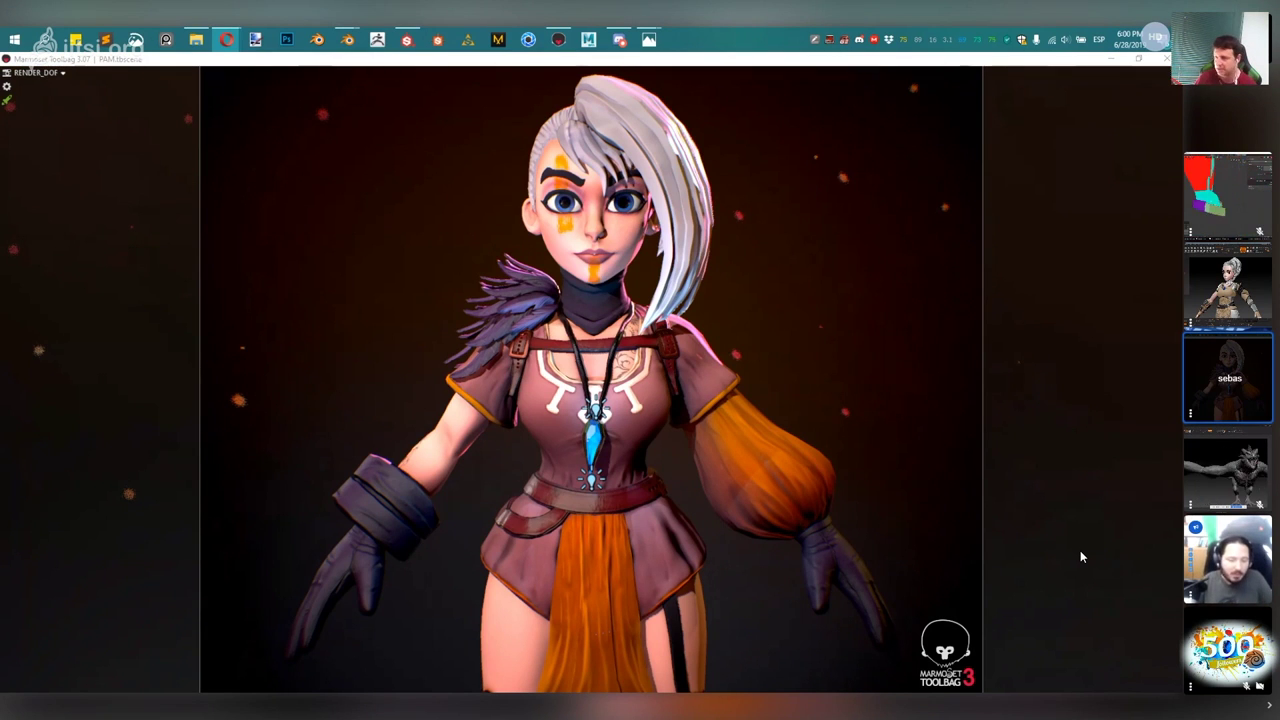
pyautogui.moveTo(1089, 554)
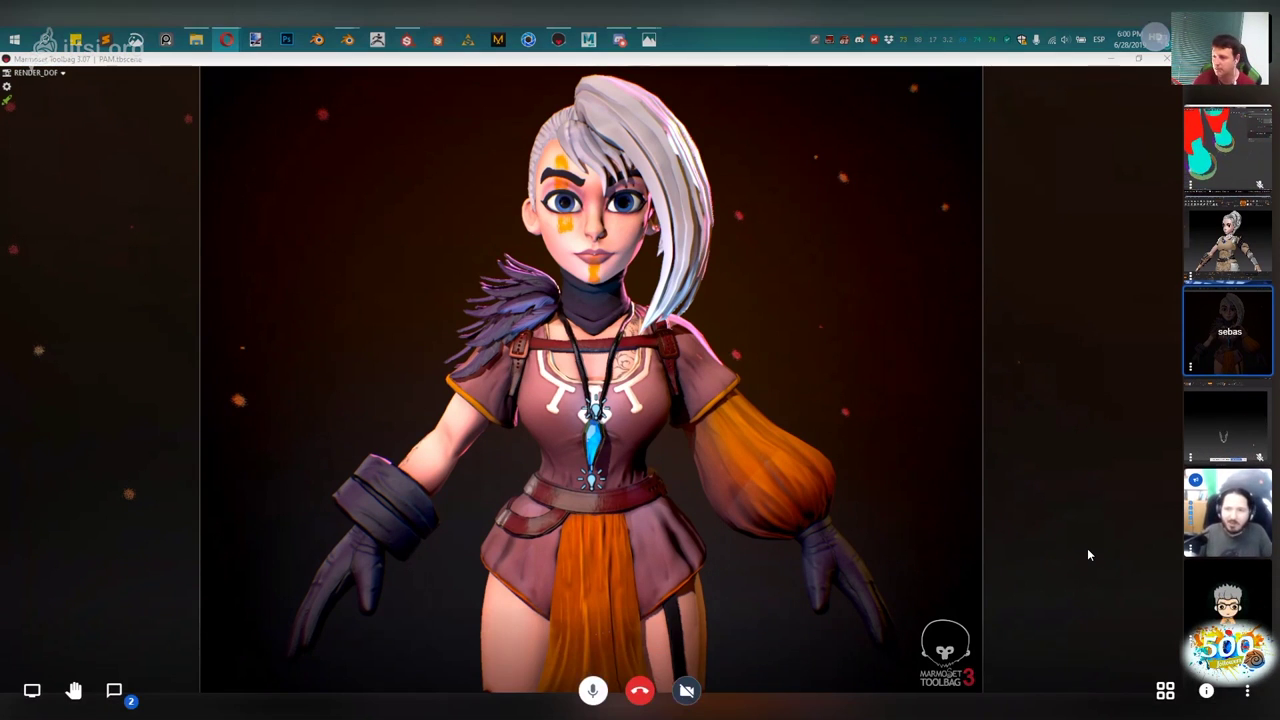
# Step: Pin the host's webcam to the main stage, then bring back the Marmoset warrior girl render
pyautogui.click(1208, 538)
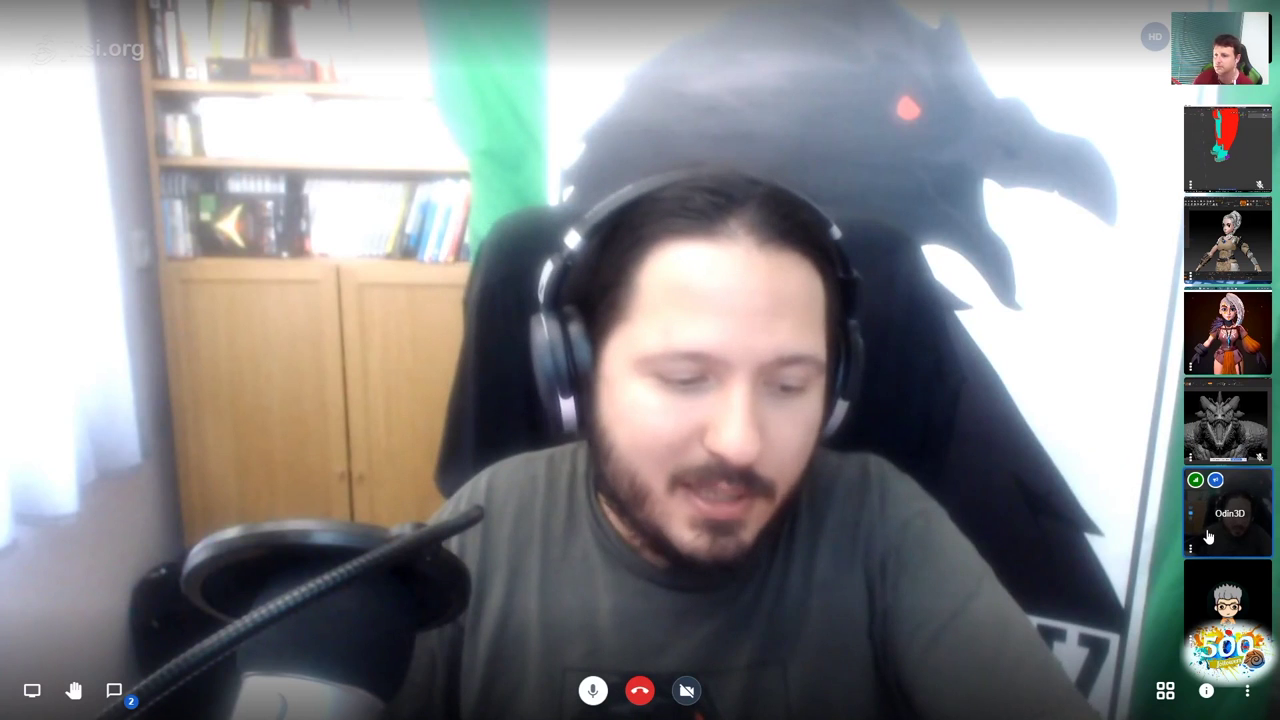
pyautogui.click(1219, 334)
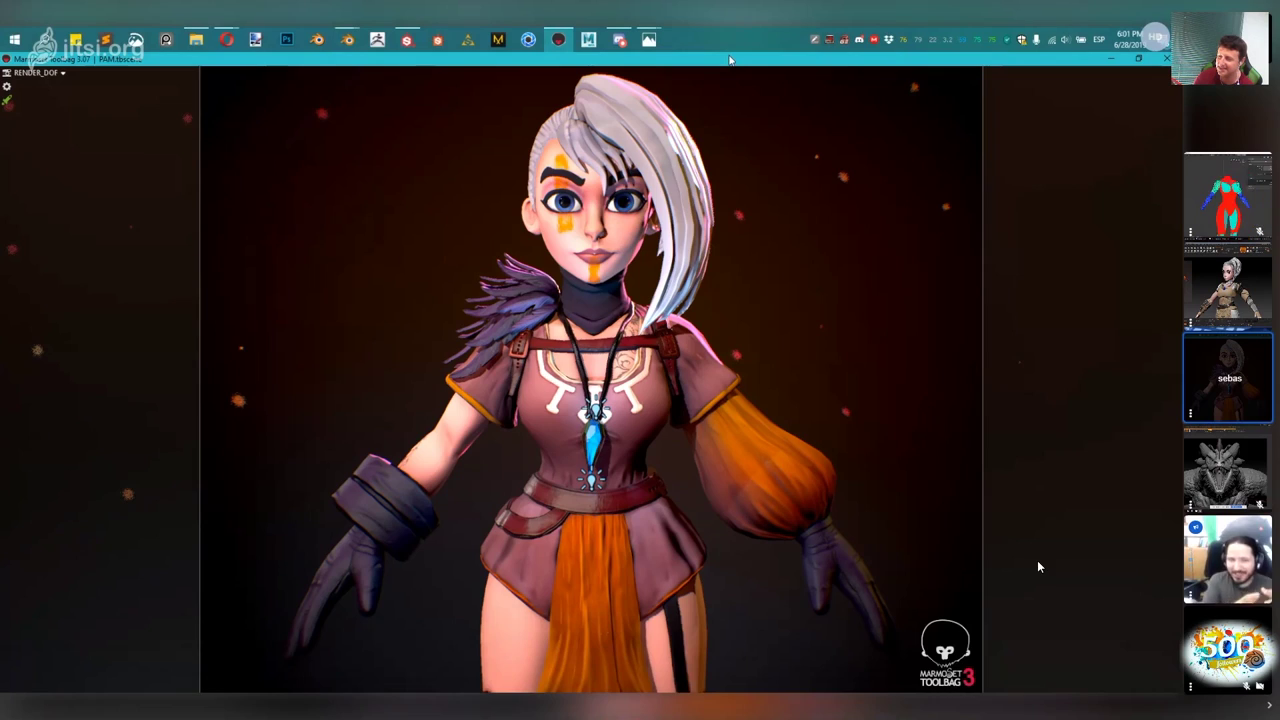
pyautogui.click(1232, 548)
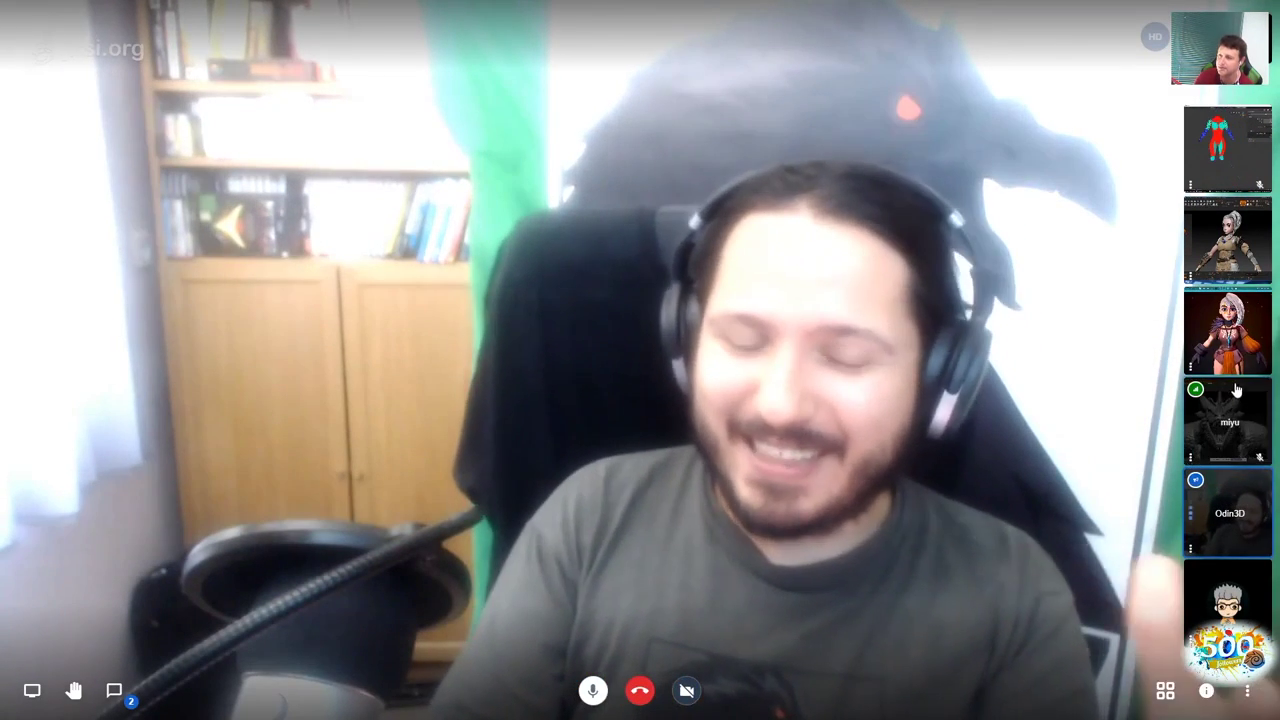
# Step: Show the ZBrush armoured female sculpt on stage, then switch to another participant's share
pyautogui.click(1220, 245)
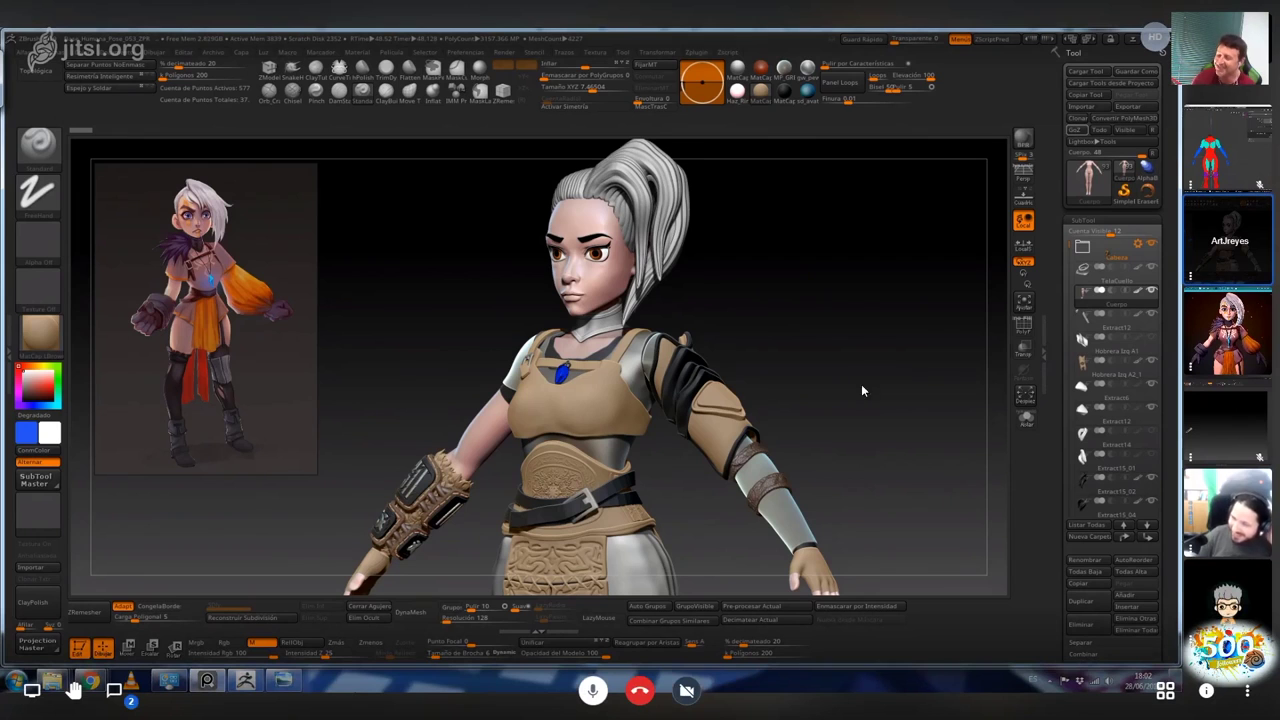
pyautogui.moveTo(1228, 241)
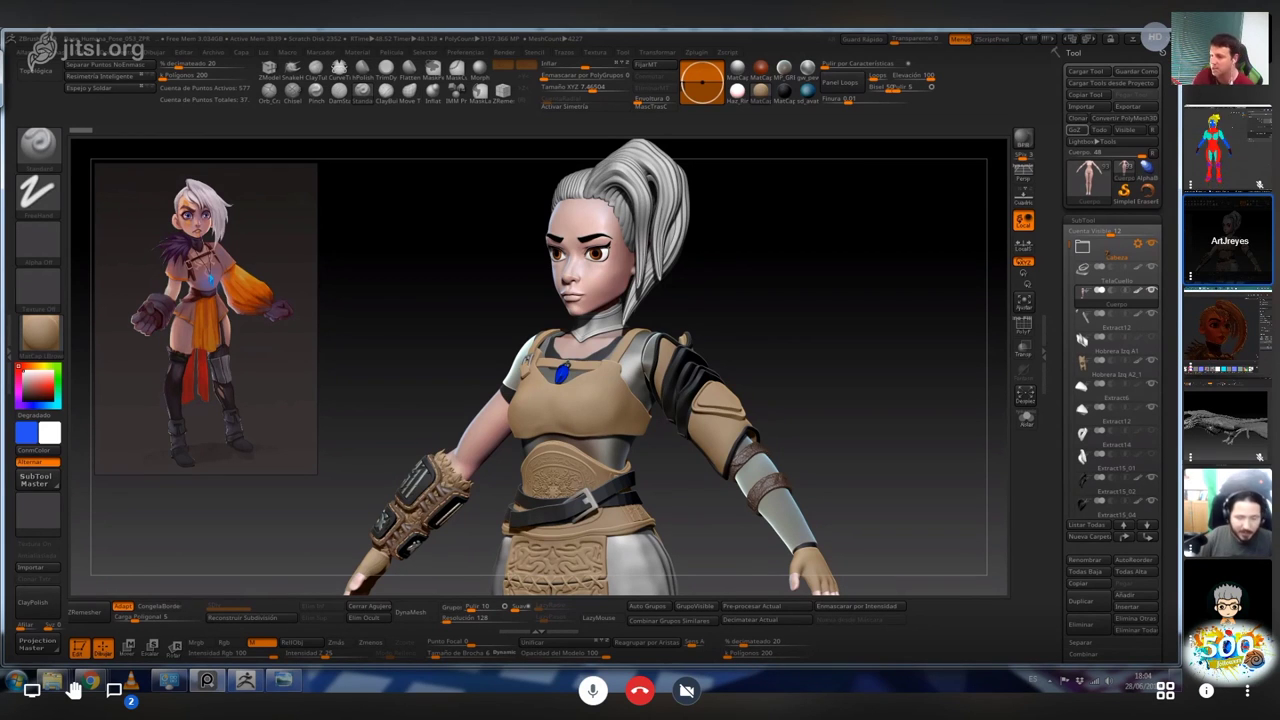
pyautogui.click(1246, 524)
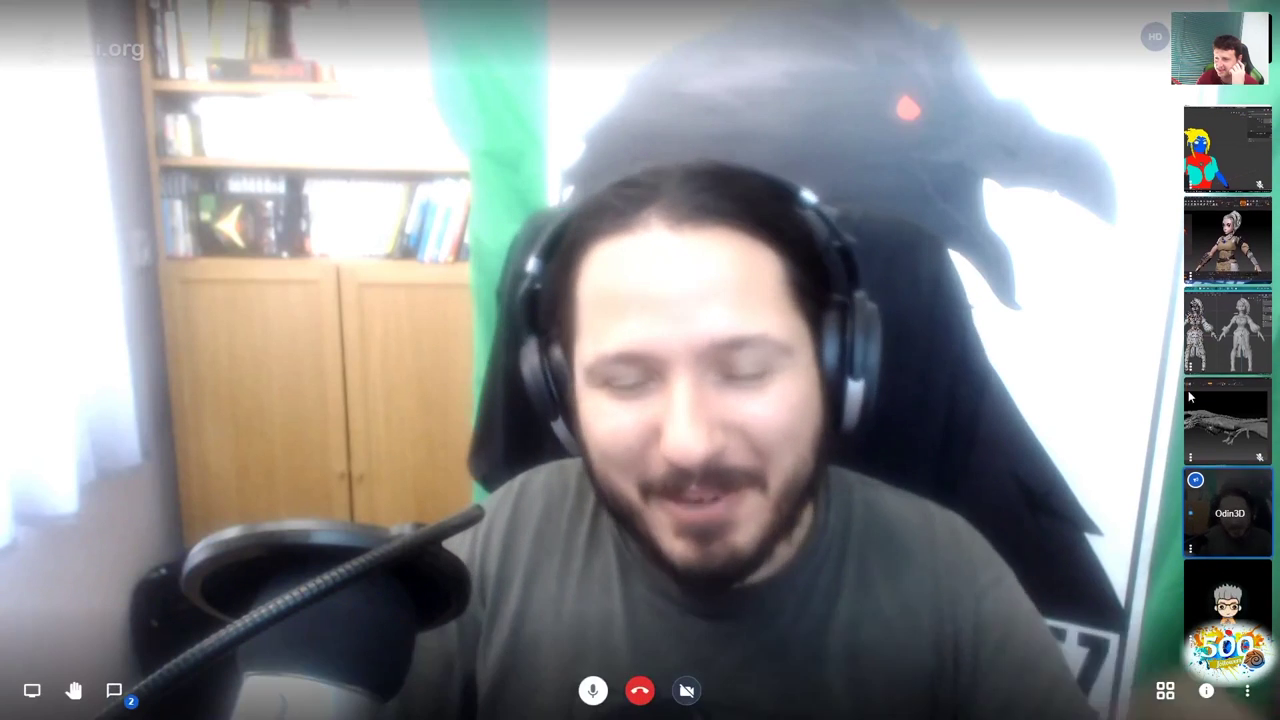
pyautogui.moveTo(1228, 420)
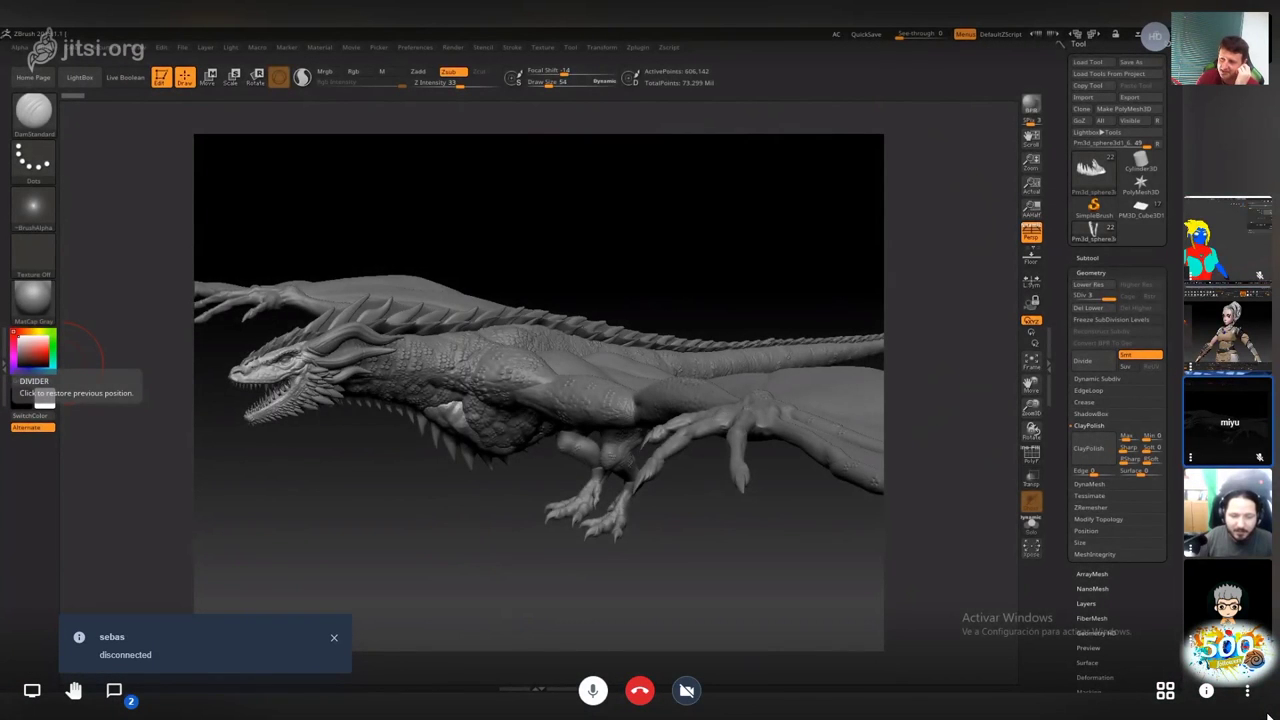
pyautogui.moveTo(1191, 455)
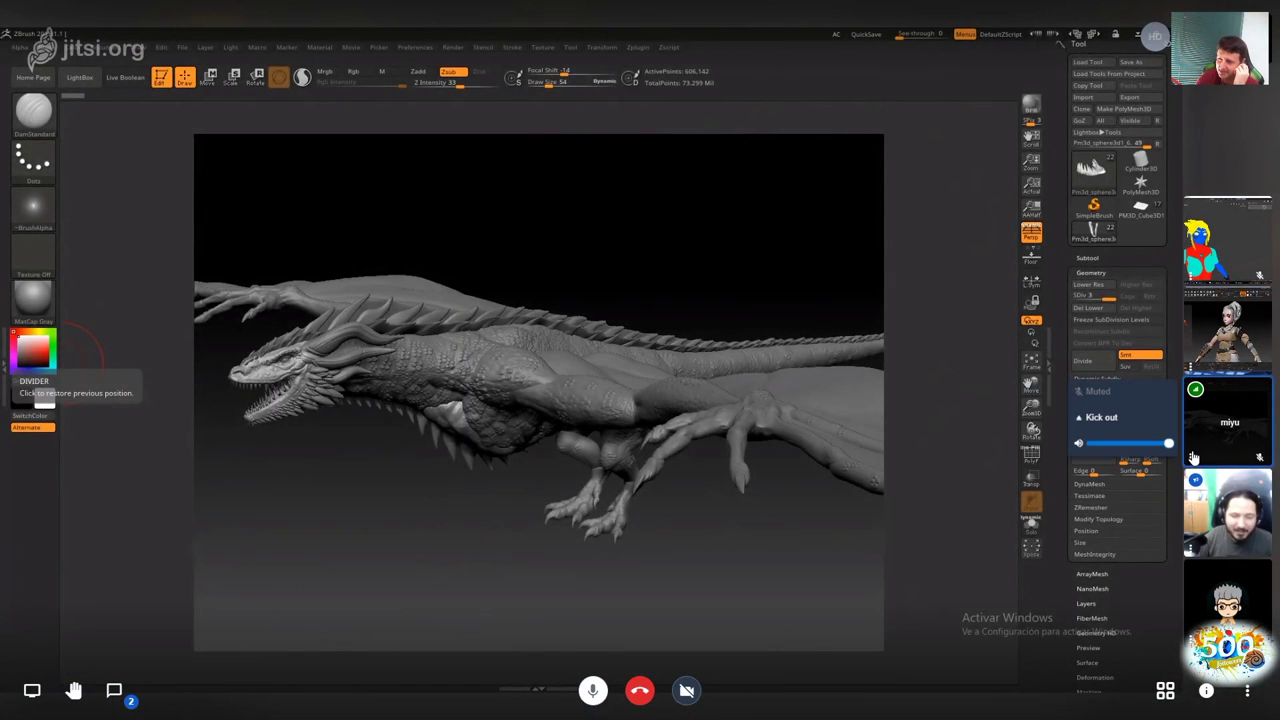
# Step: Kick out the dragon-sharing and ZBrush-sharing participants, confirming each removal
pyautogui.click(1103, 418)
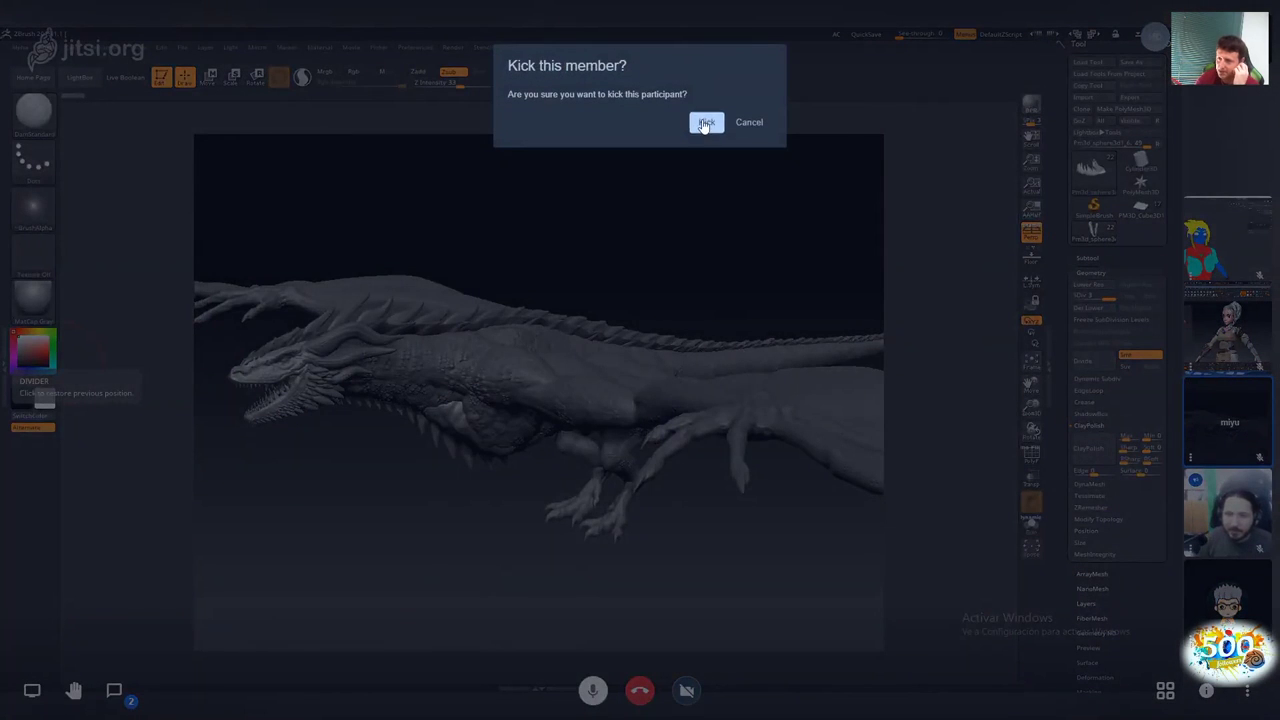
pyautogui.click(704, 124)
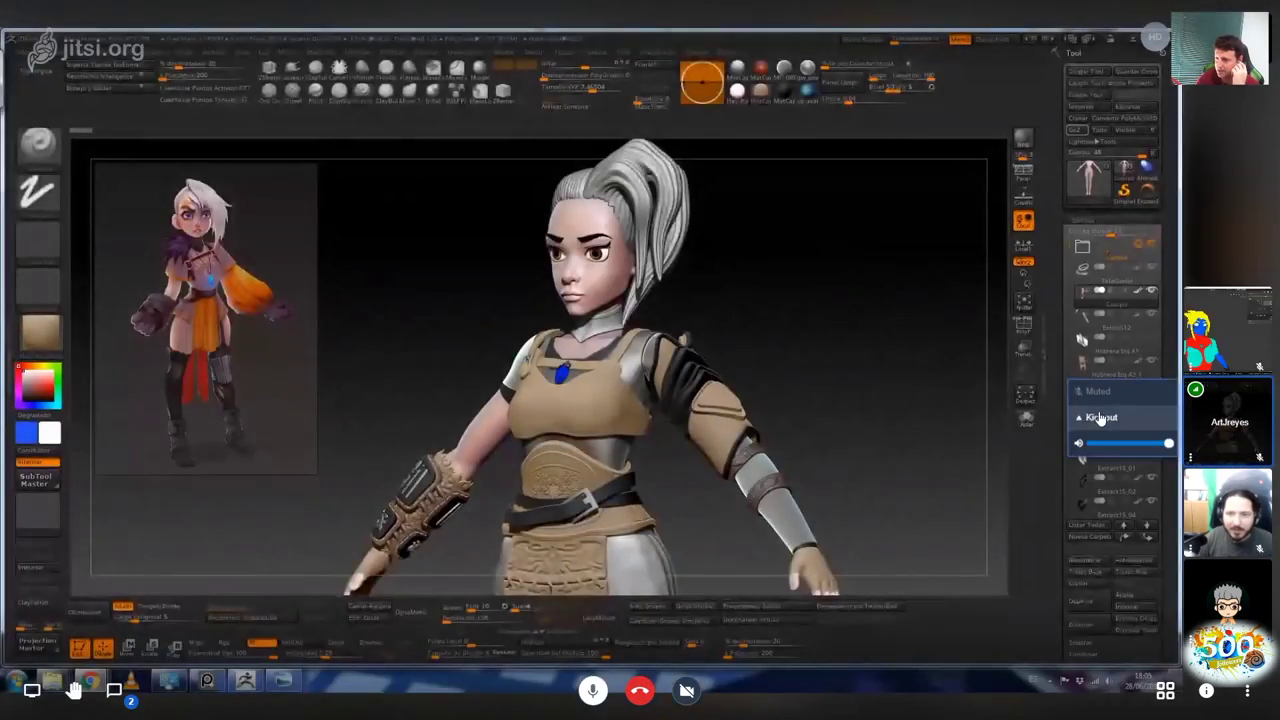
pyautogui.click(1103, 418)
pyautogui.click(706, 122)
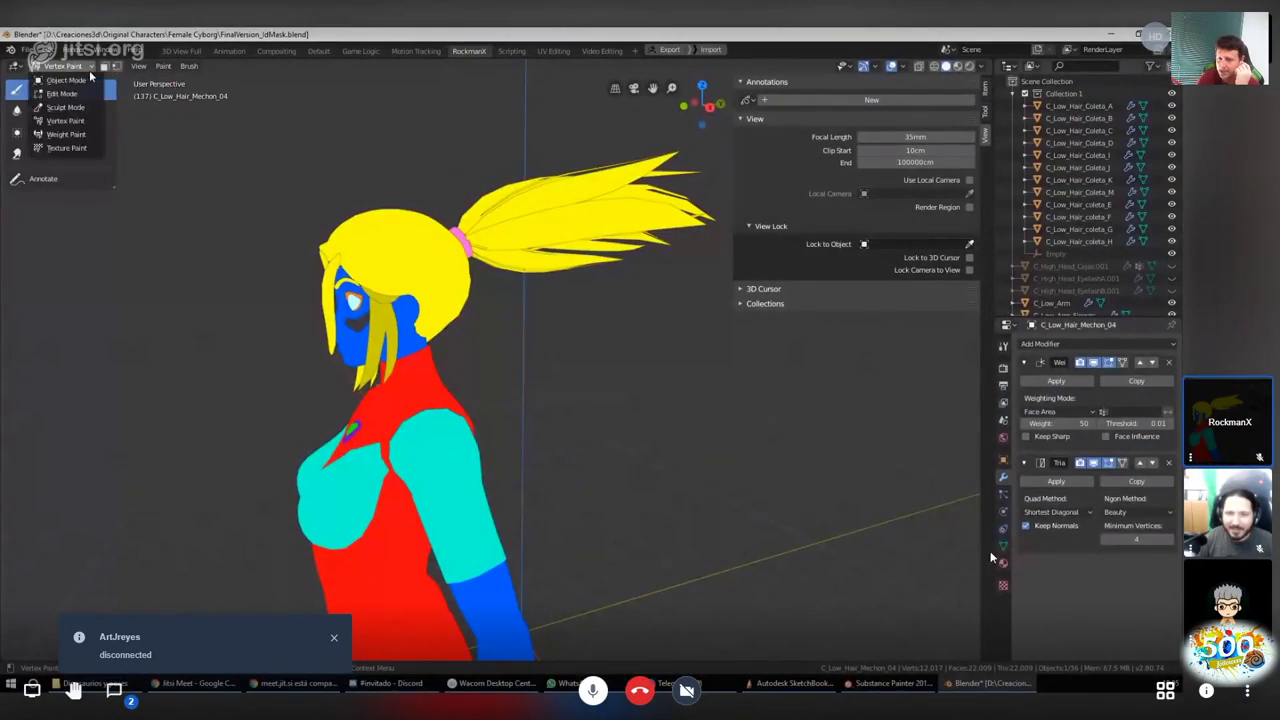
# Step: Start muting another participant from their tile menu, then cancel the mute
pyautogui.click(1190, 547)
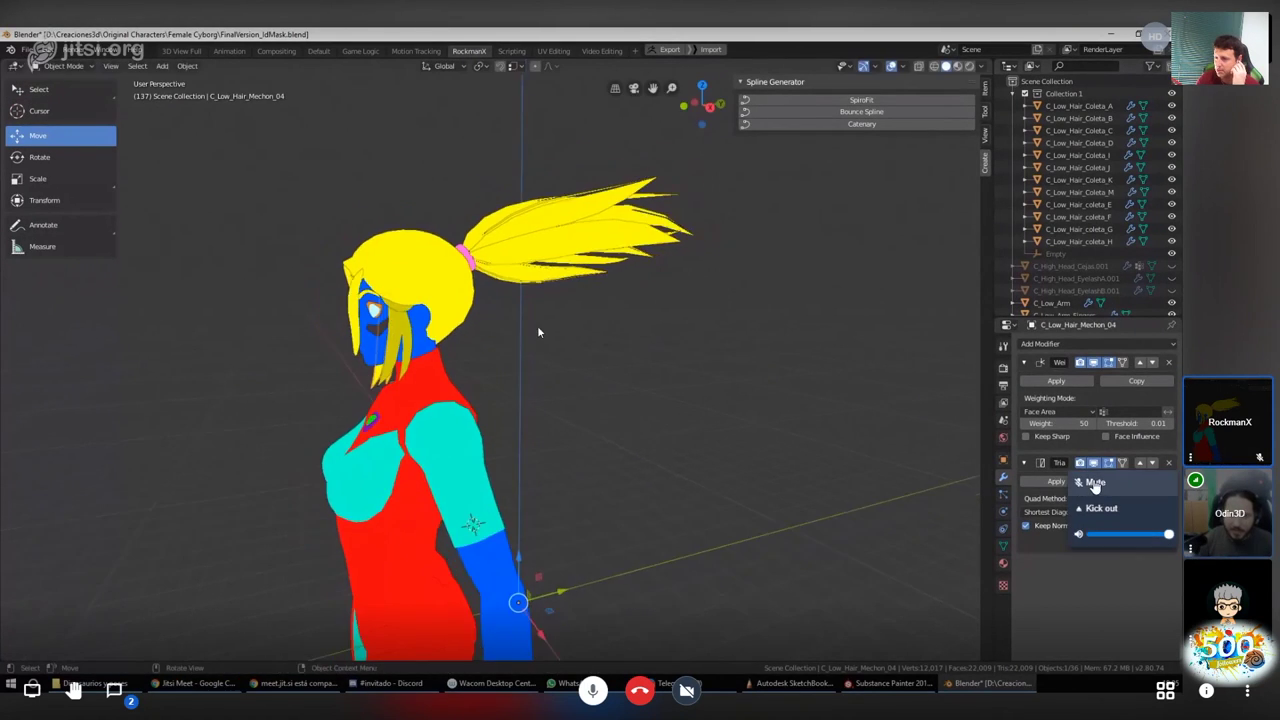
pyautogui.click(1095, 482)
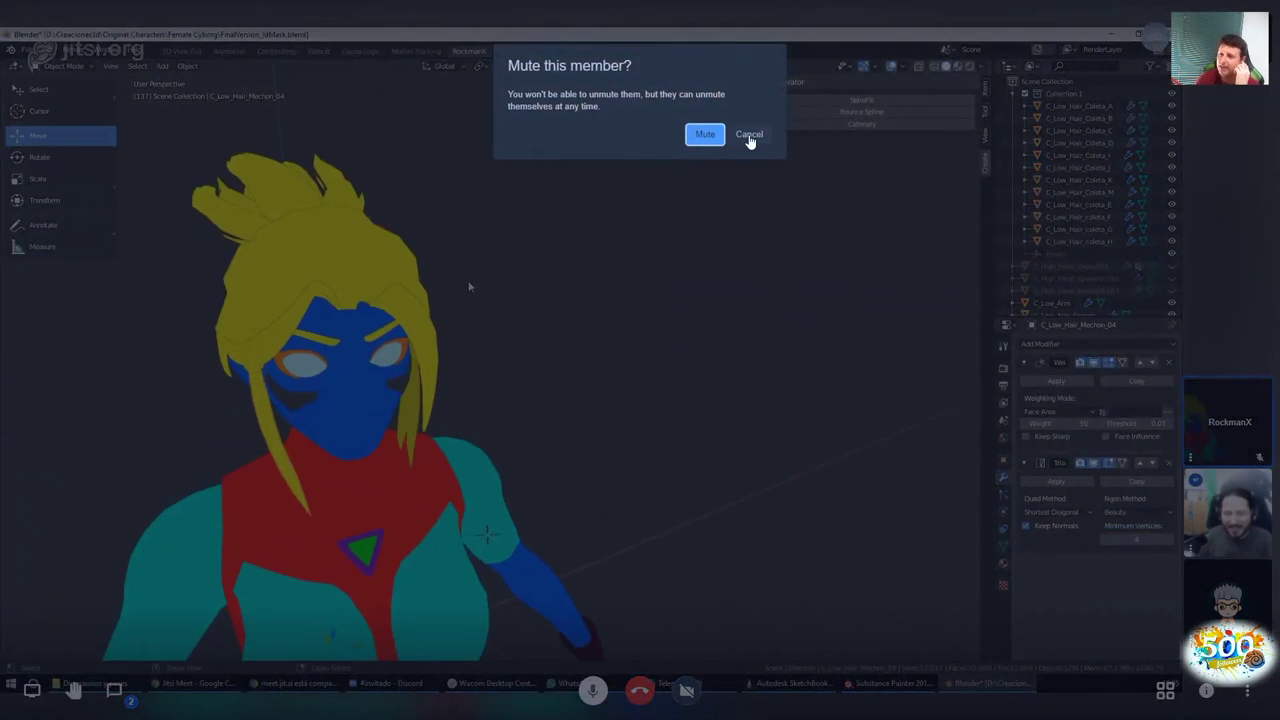
pyautogui.click(751, 135)
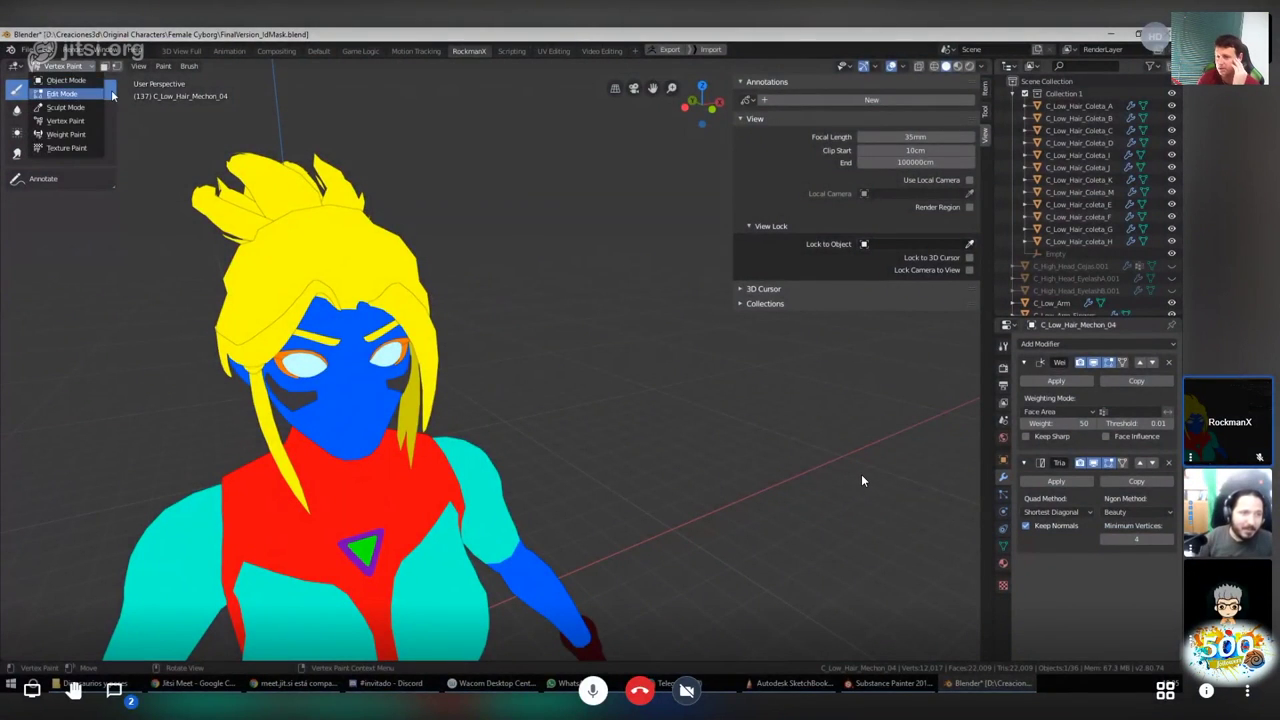
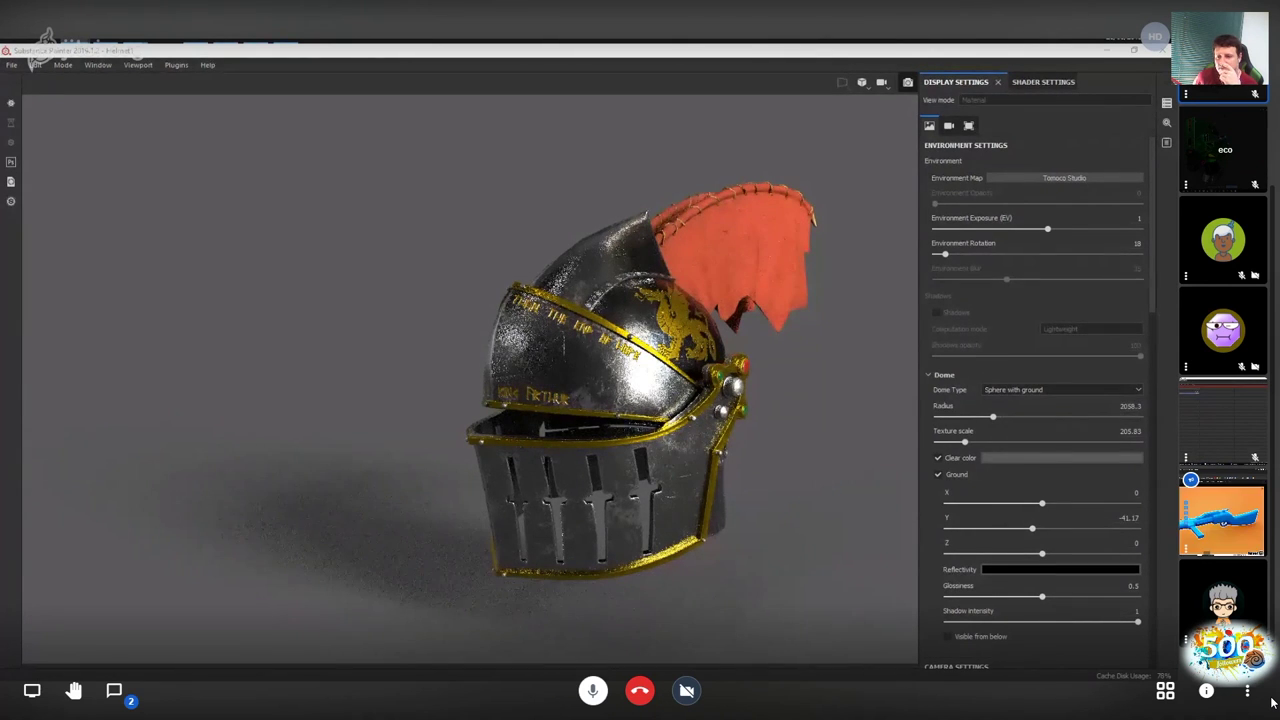
# Step: Show another participant's screen share full size instead of the knight helmet render
pyautogui.click(1228, 550)
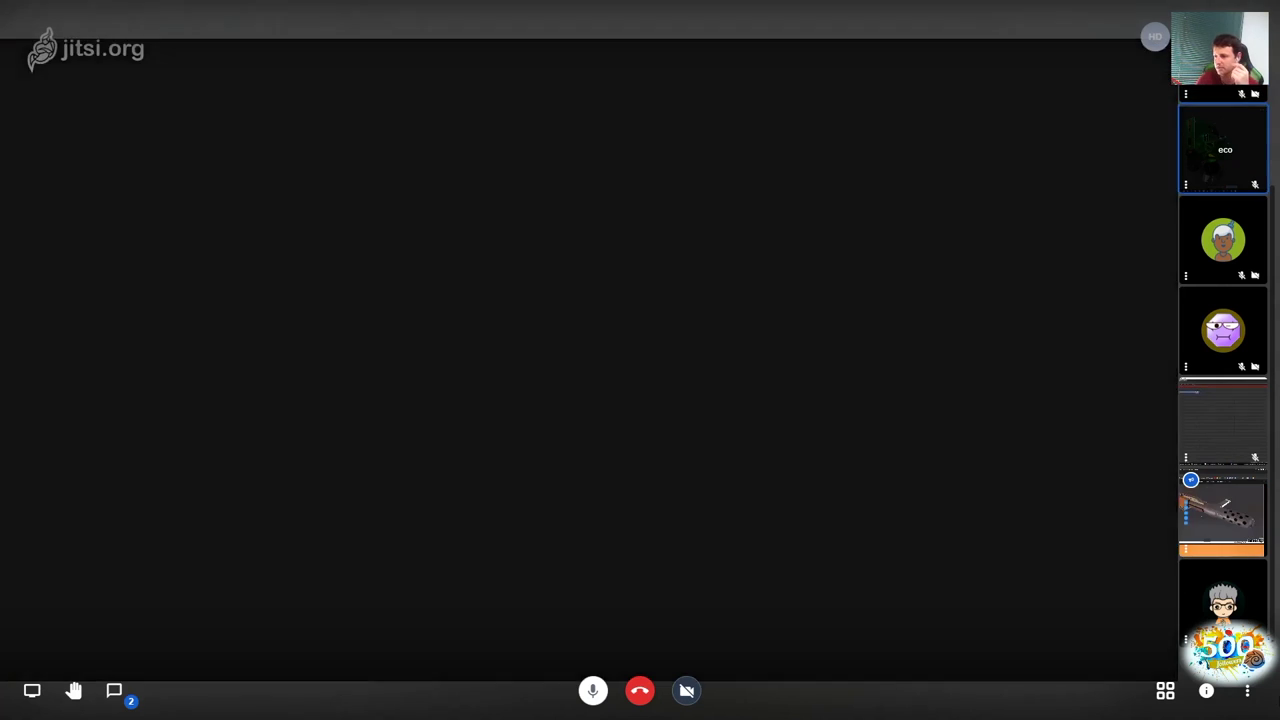
# Step: Bring the participant's shared ArtStation portfolio page onto the main stage
pyautogui.click(1226, 546)
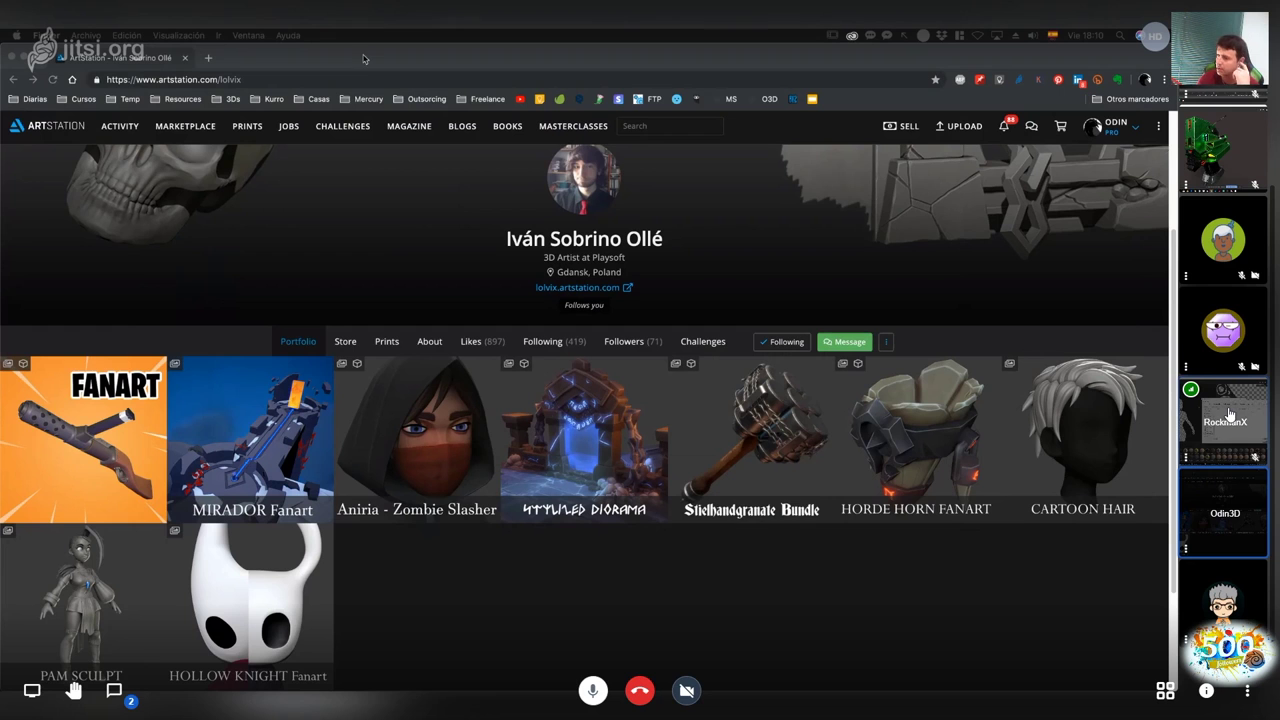
# Step: Switch the main stage to the participant sharing the Substance Painter stylized axe
pyautogui.click(1238, 515)
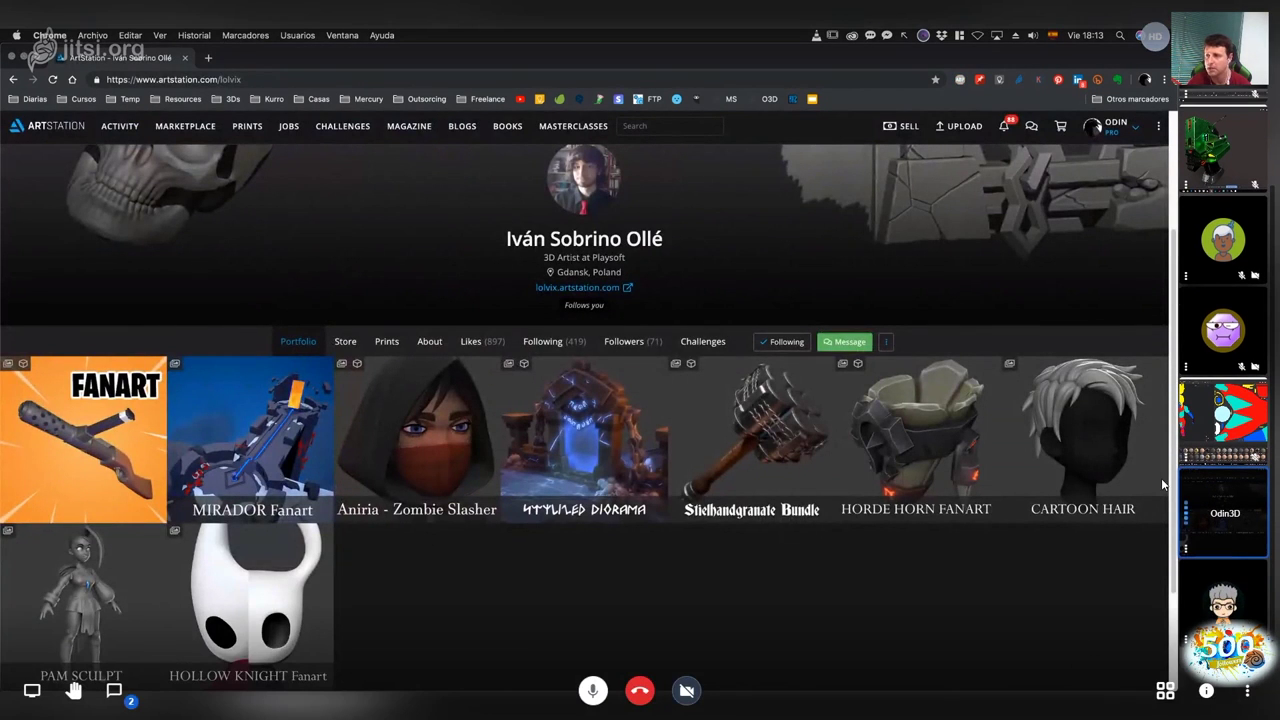
pyautogui.scroll(1, 1245, 336)
pyautogui.scroll(3, 1245, 336)
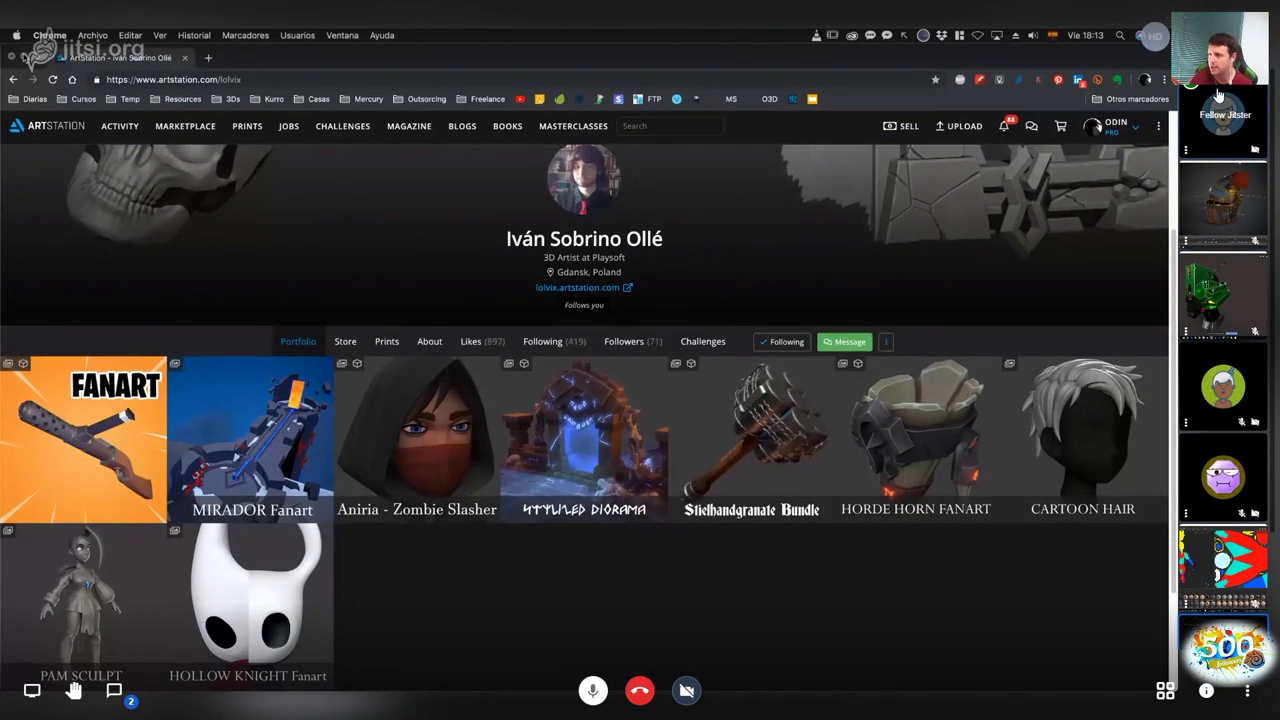
pyautogui.click(1218, 95)
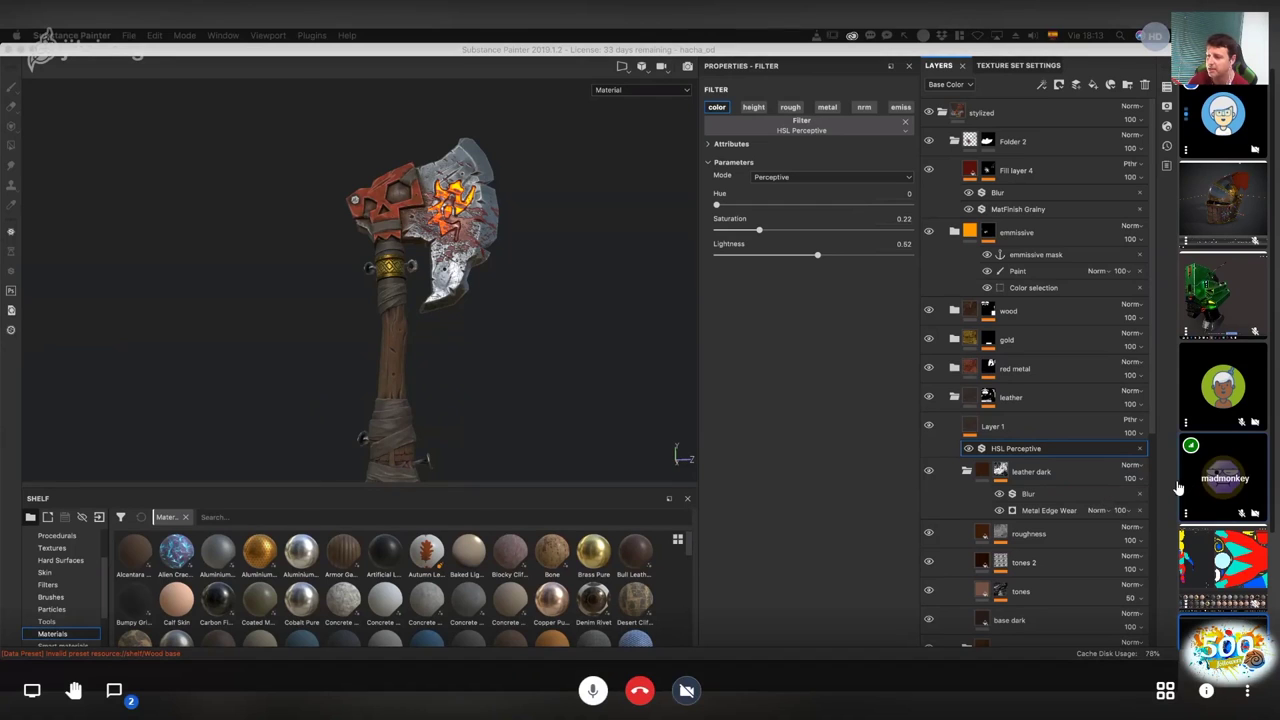
pyautogui.moveTo(1224, 205)
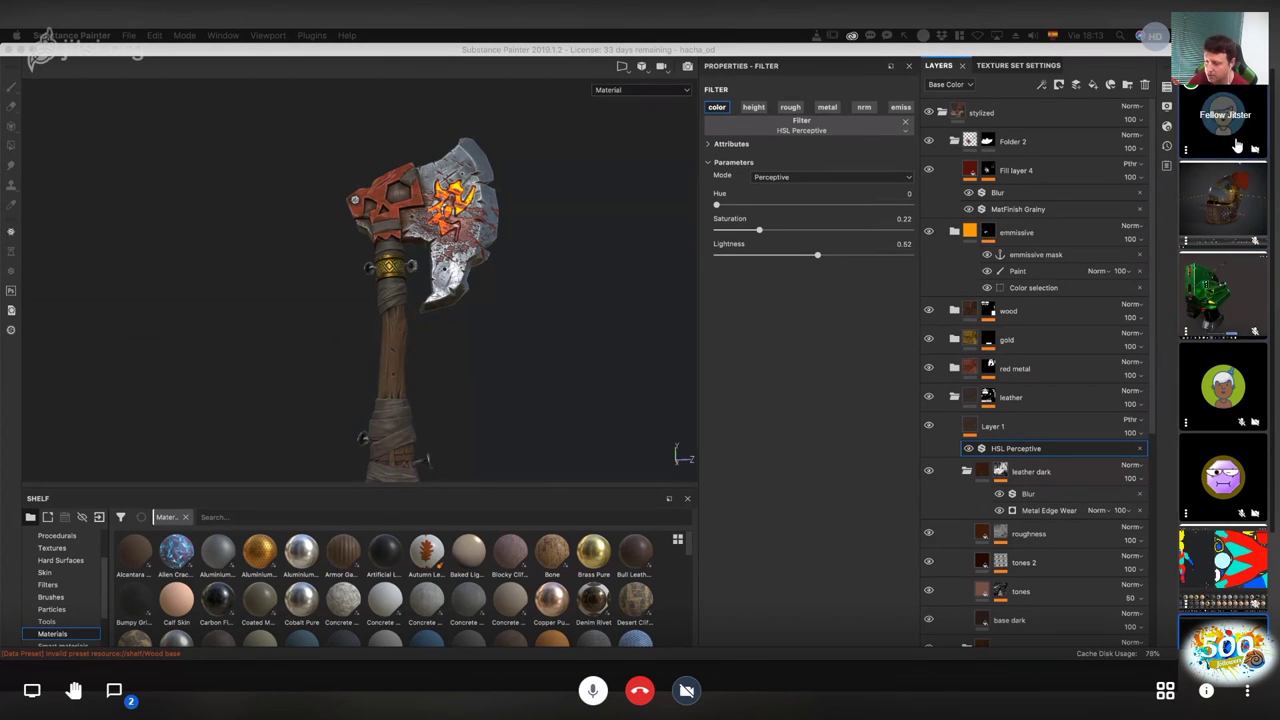
# Step: Put the avatar-only participant from the top filmstrip tile on the main stage
pyautogui.click(1235, 212)
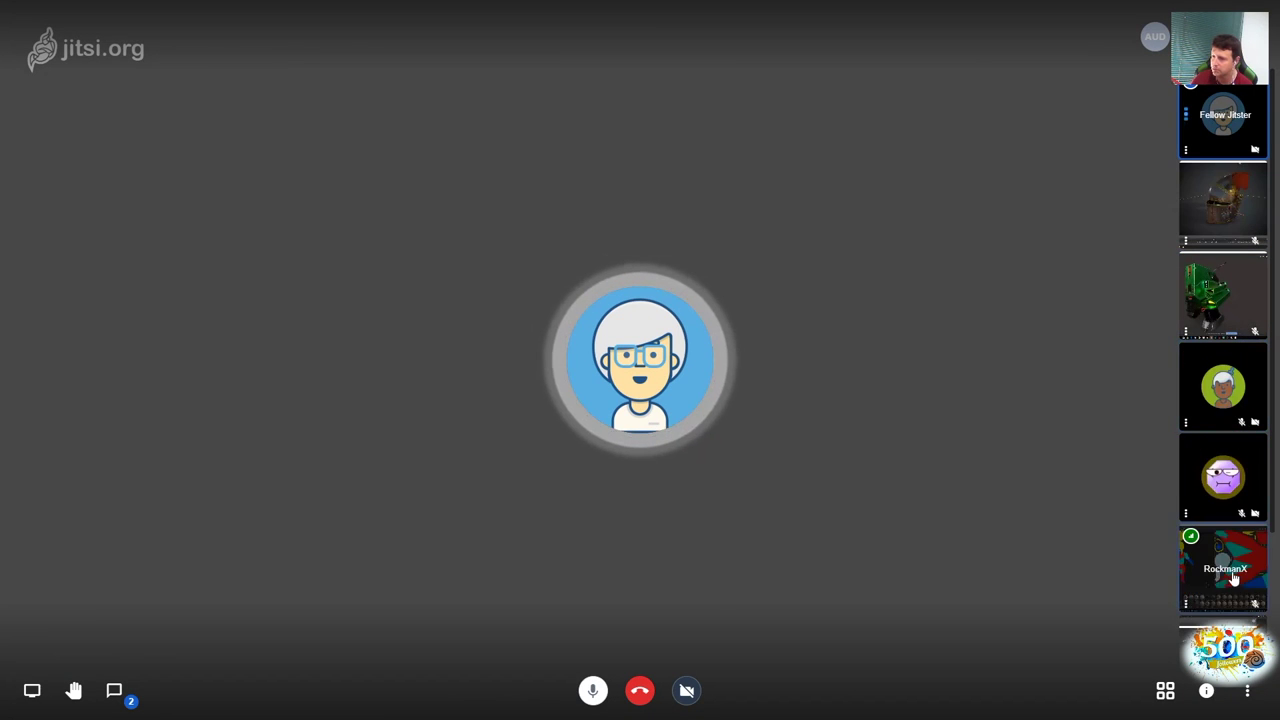
# Step: Pin the participant sharing the red-plumed knight helmet scene to the main stage
pyautogui.scroll(-3, 1220, 500)
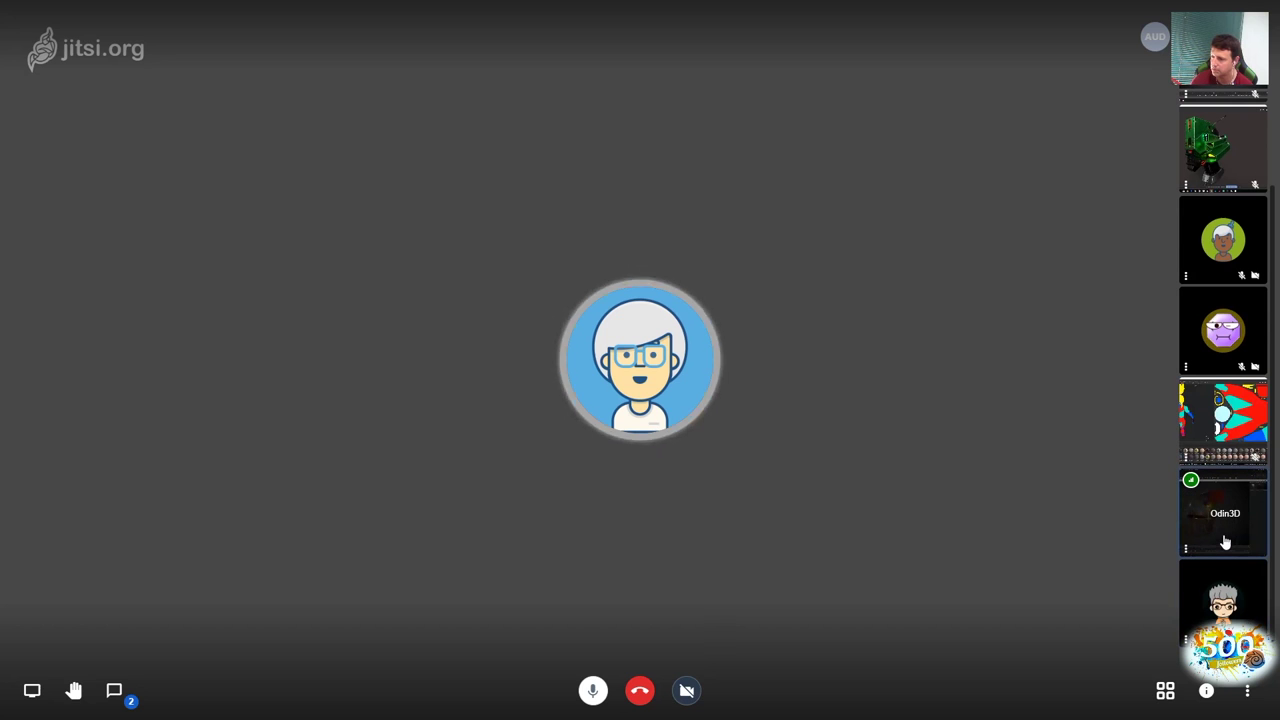
pyautogui.click(1226, 538)
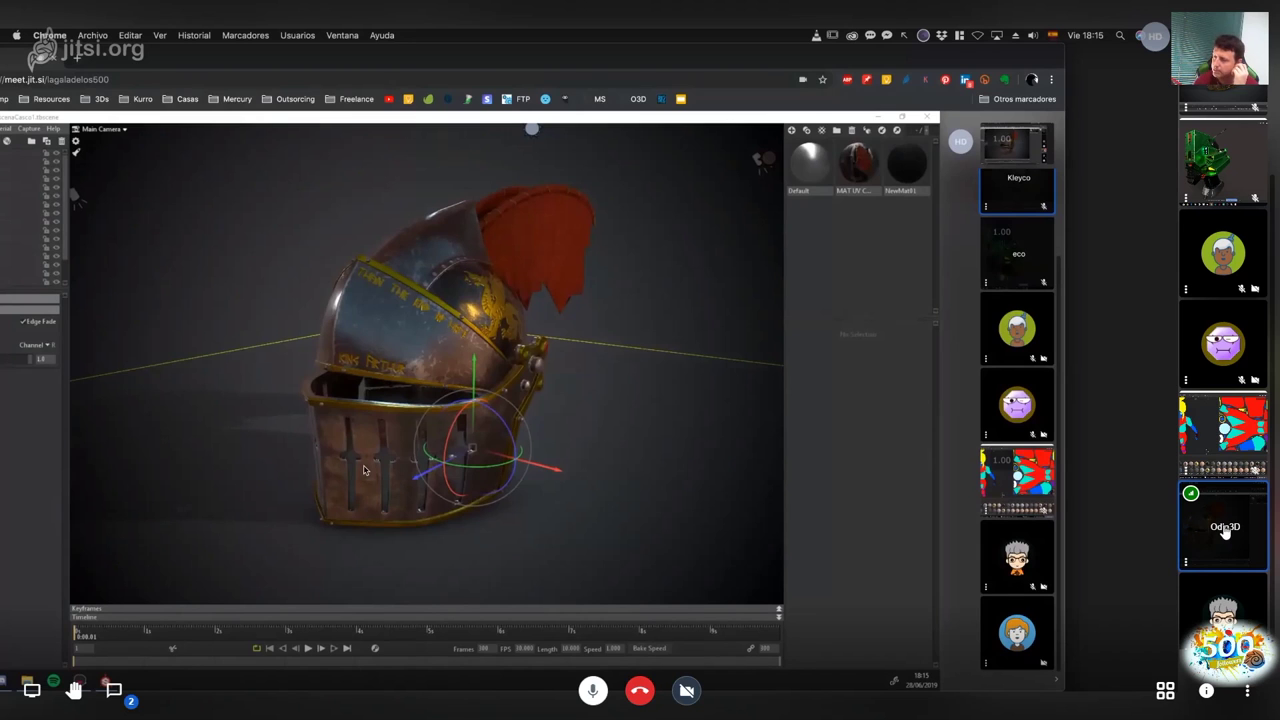
# Step: Scroll the filmstrip up as the stage switches to the Paladina bust project
pyautogui.scroll(2, 1240, 420)
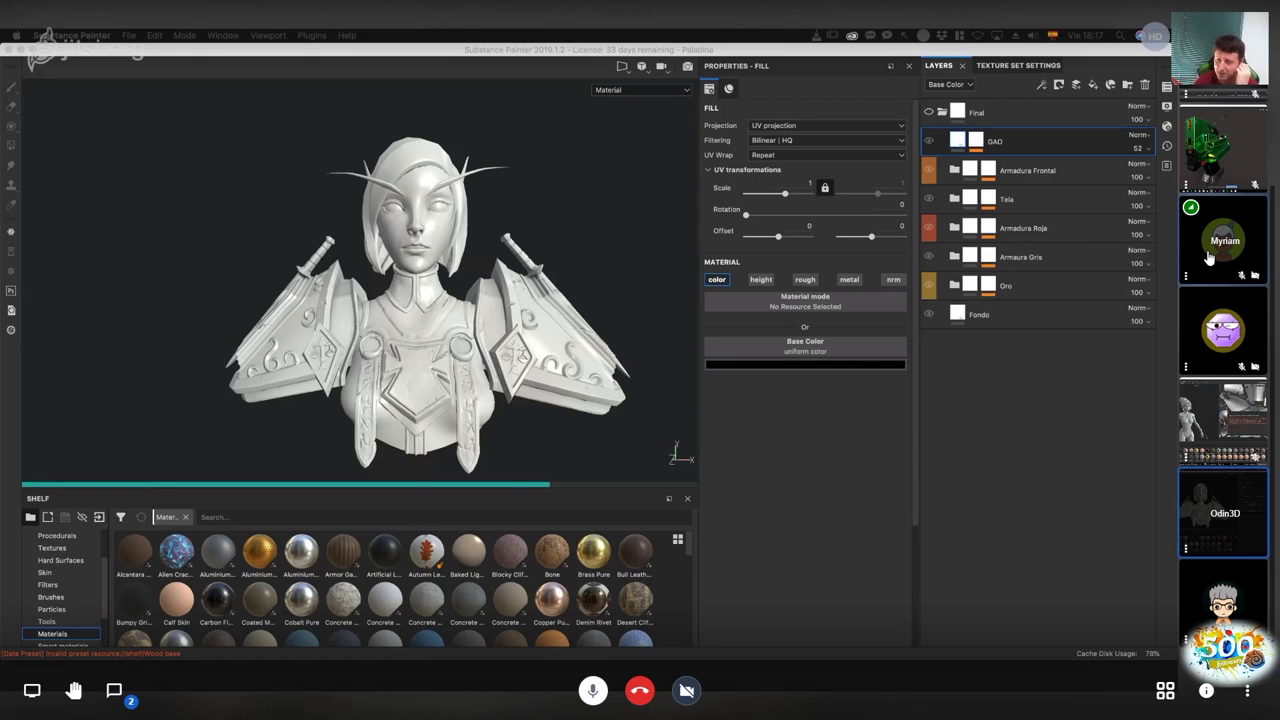
# Step: Focus the shared Substance Painter window showing the untextured Paladina elf bust
pyautogui.click(288, 150)
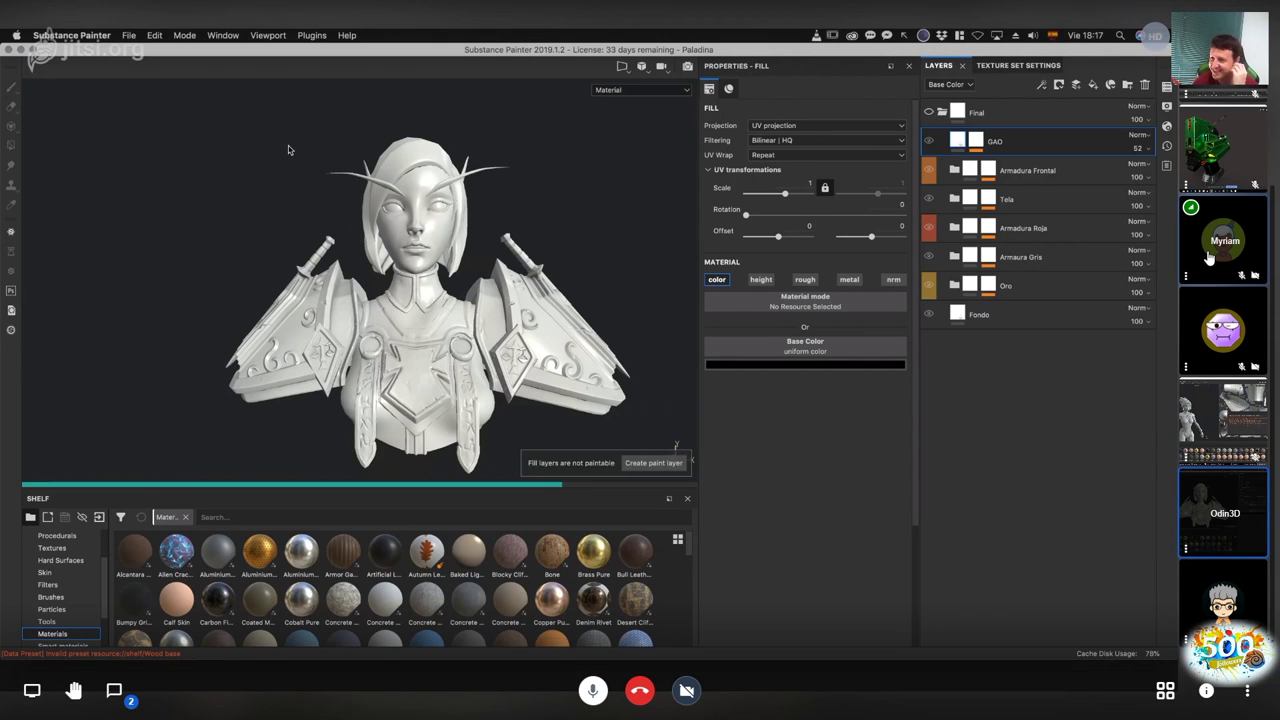
# Step: Collapse the Final layer folder in the Paladina Layers panel
pyautogui.click(942, 113)
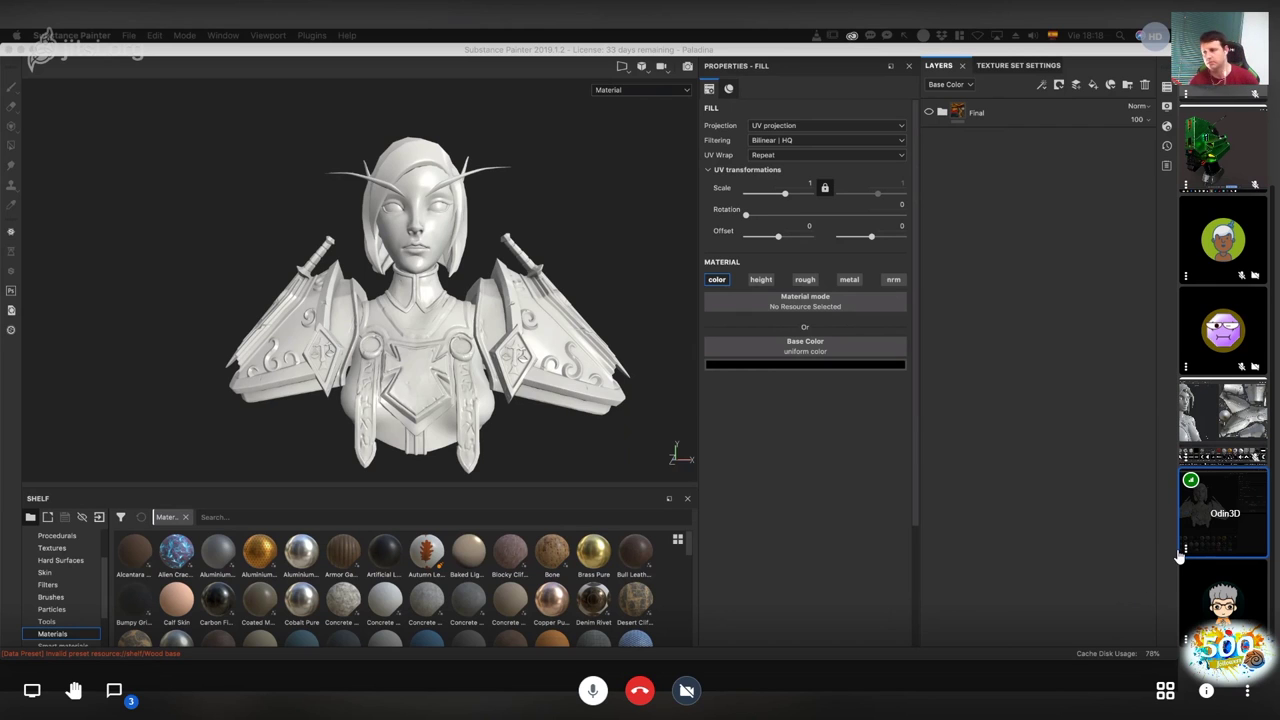
pyautogui.moveTo(1223, 595)
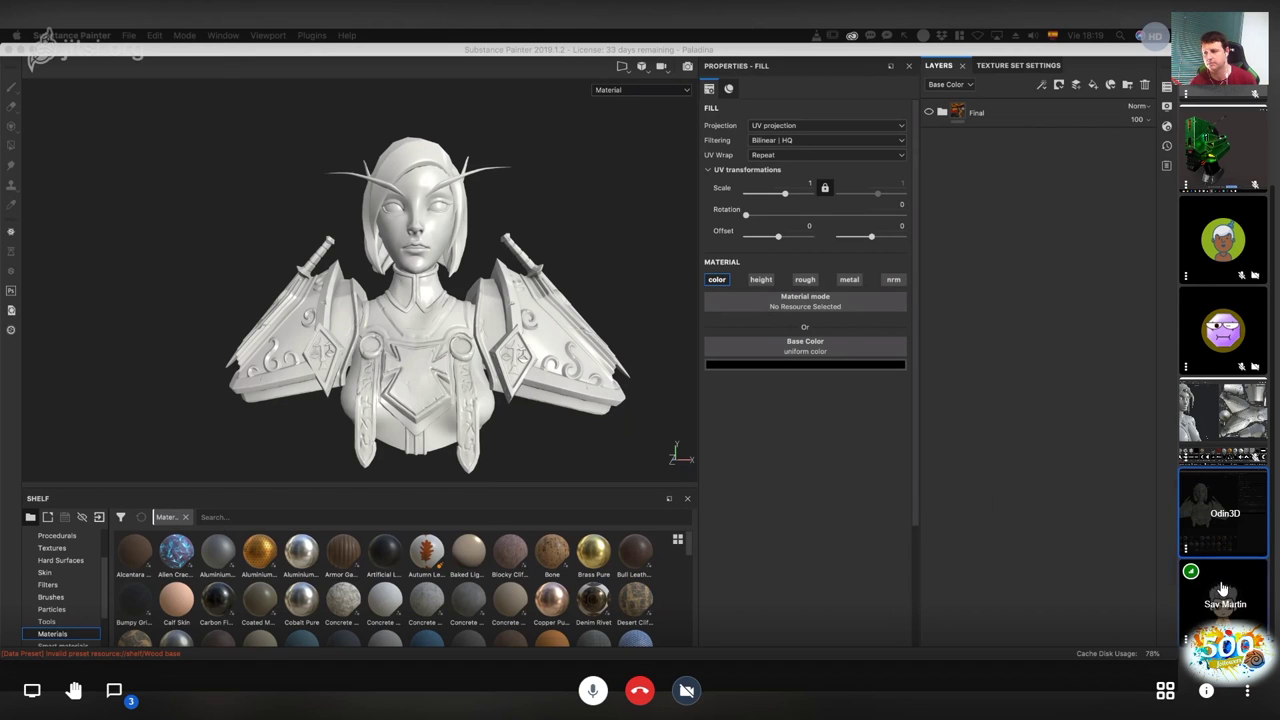
# Step: Scroll the participant filmstrip while the ZBrush T-pose character share takes the stage
pyautogui.scroll(2, 1224, 576)
pyautogui.scroll(1, 1224, 576)
pyautogui.scroll(-3, 1224, 576)
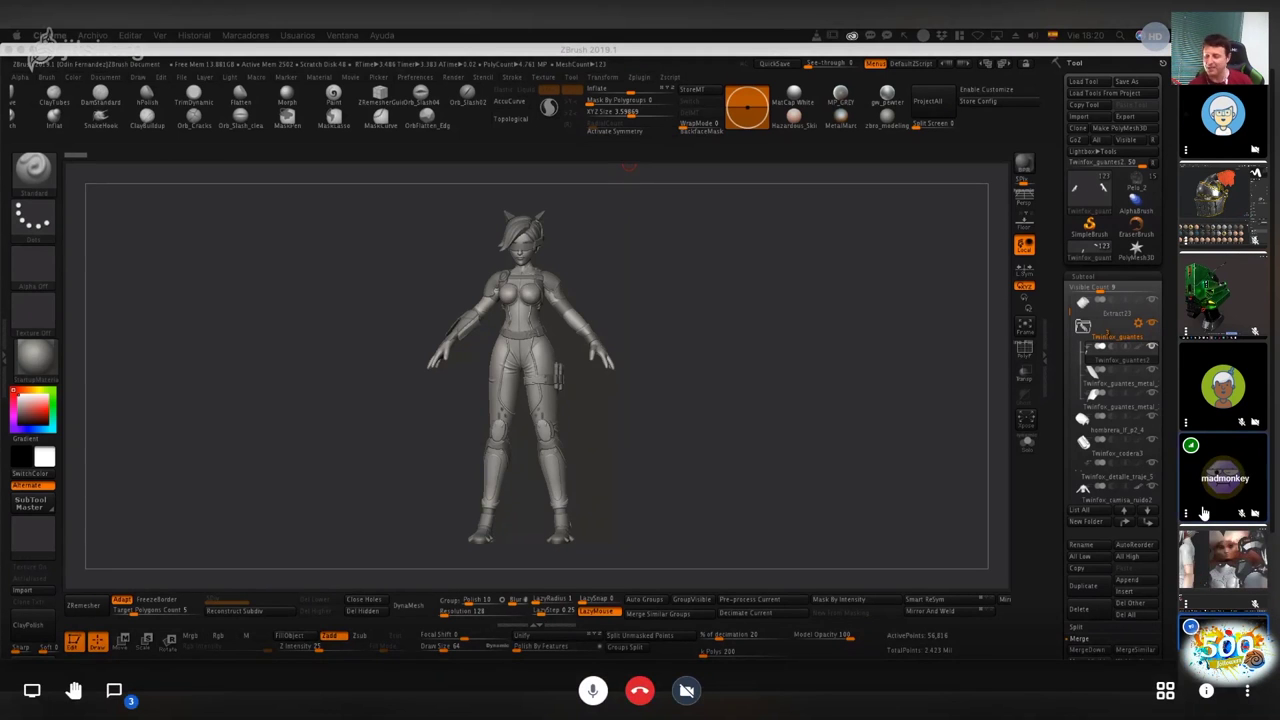
# Step: Open a participant's video options and pin their Blender loft scene to the main view
pyautogui.click(1187, 513)
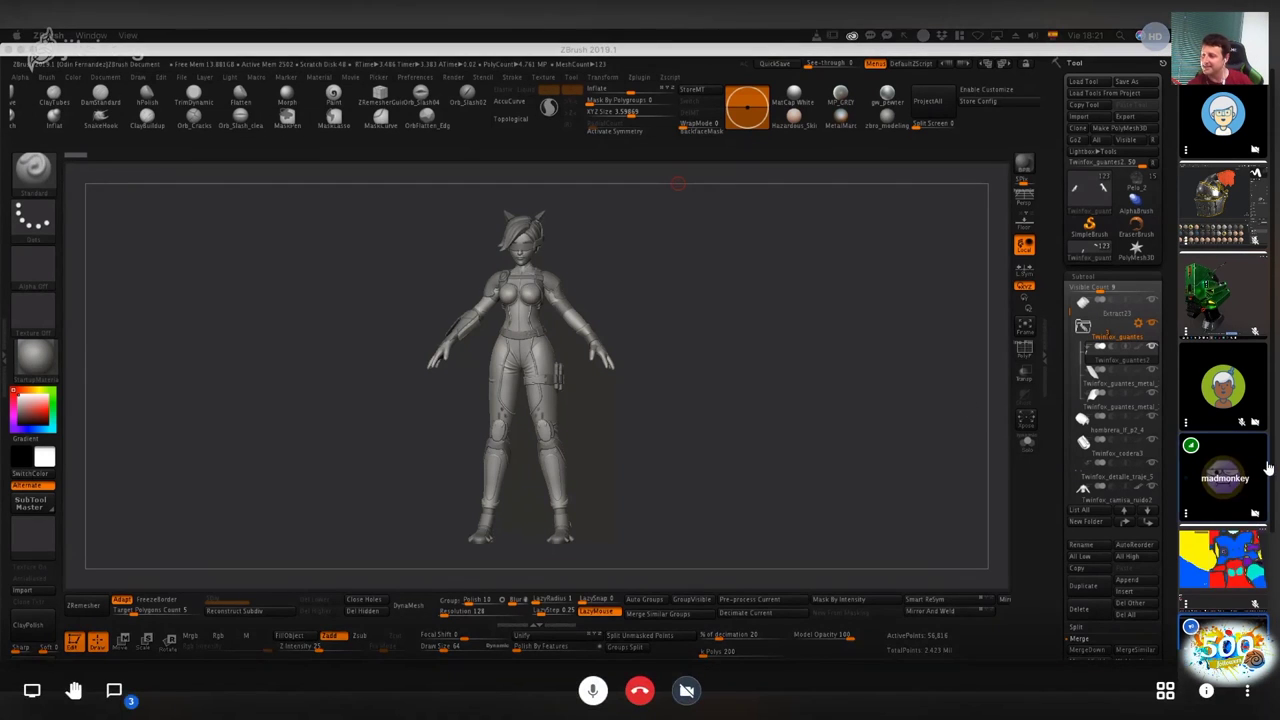
pyautogui.click(1232, 479)
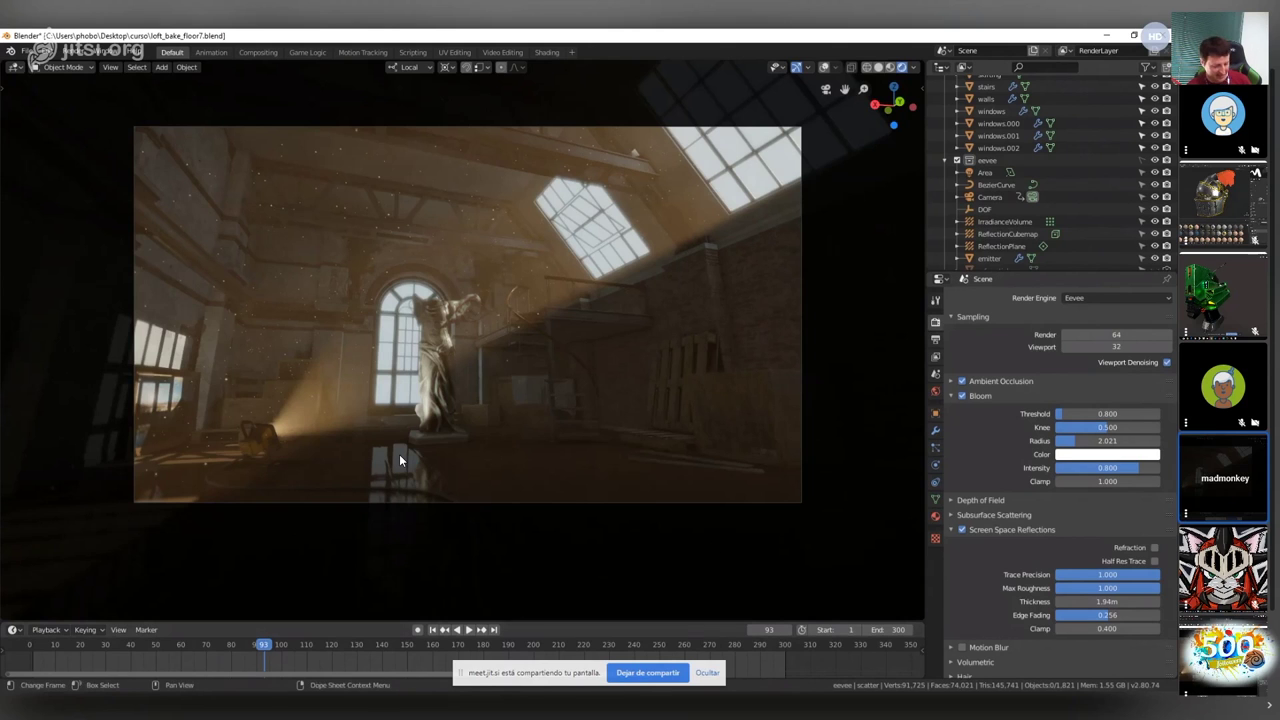
pyautogui.press('super')
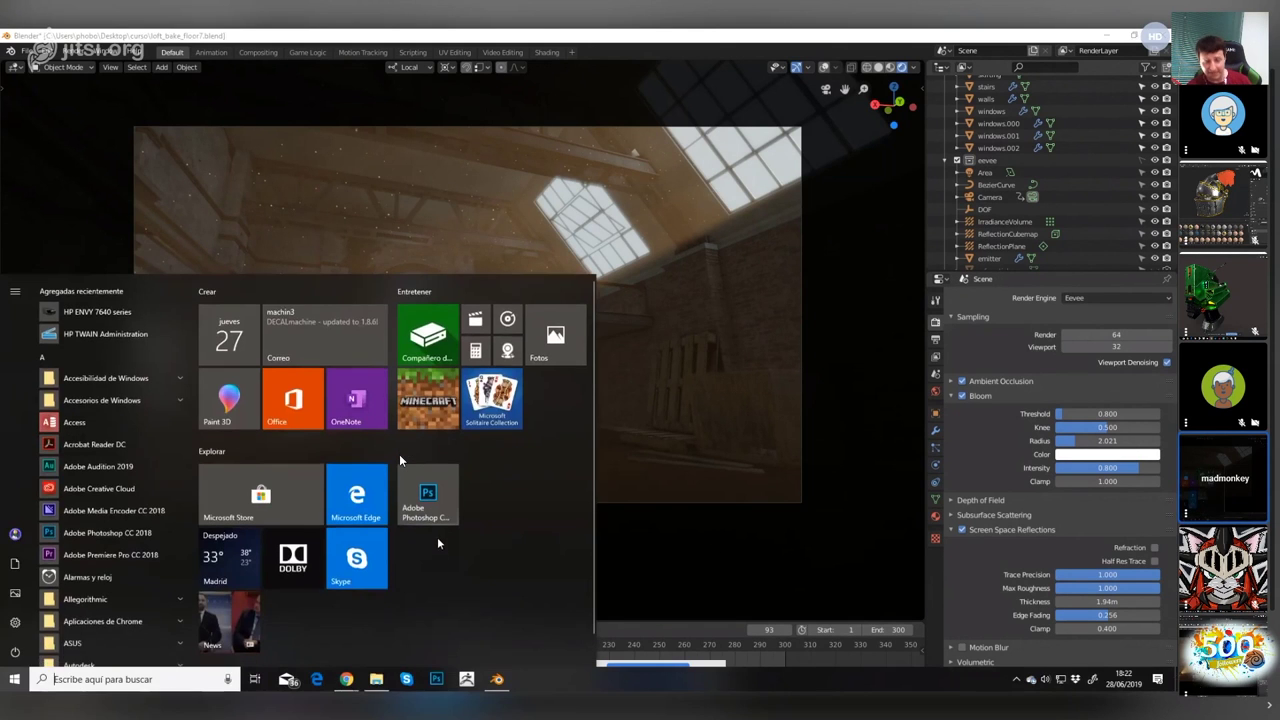
pyautogui.moveTo(308, 604)
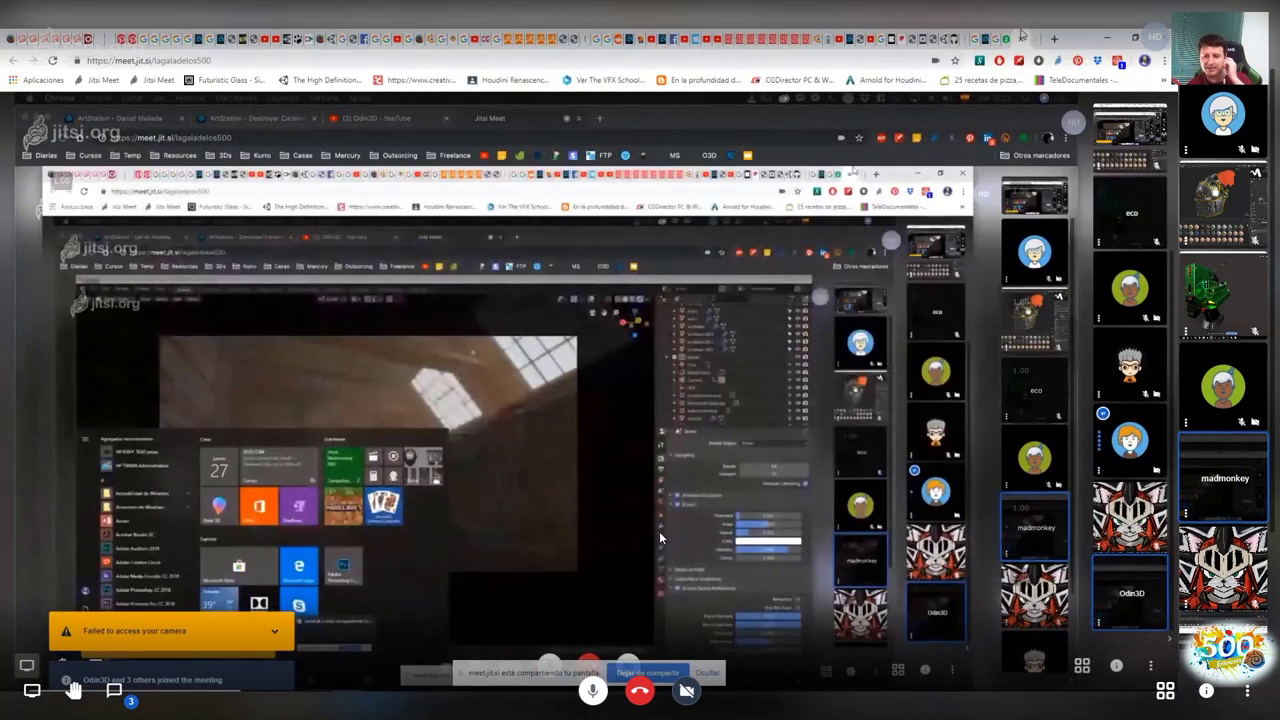
pyautogui.click(1024, 37)
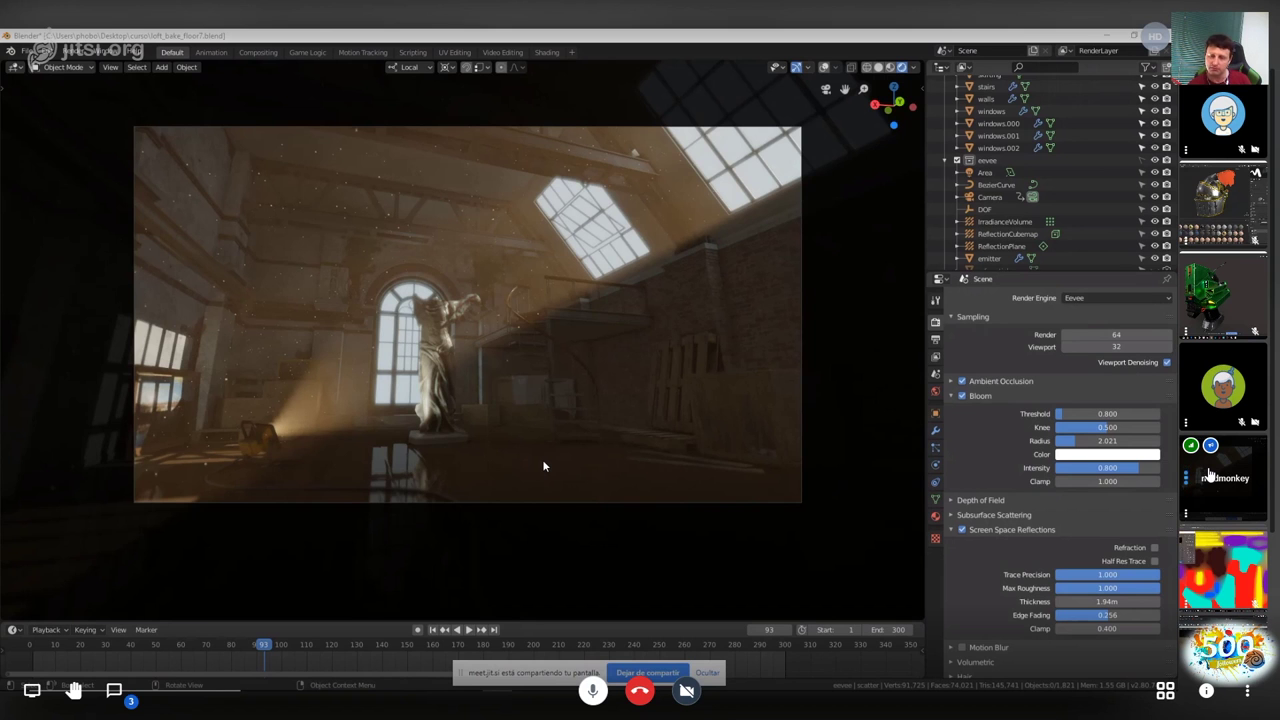
pyautogui.scroll(1, 474, 431)
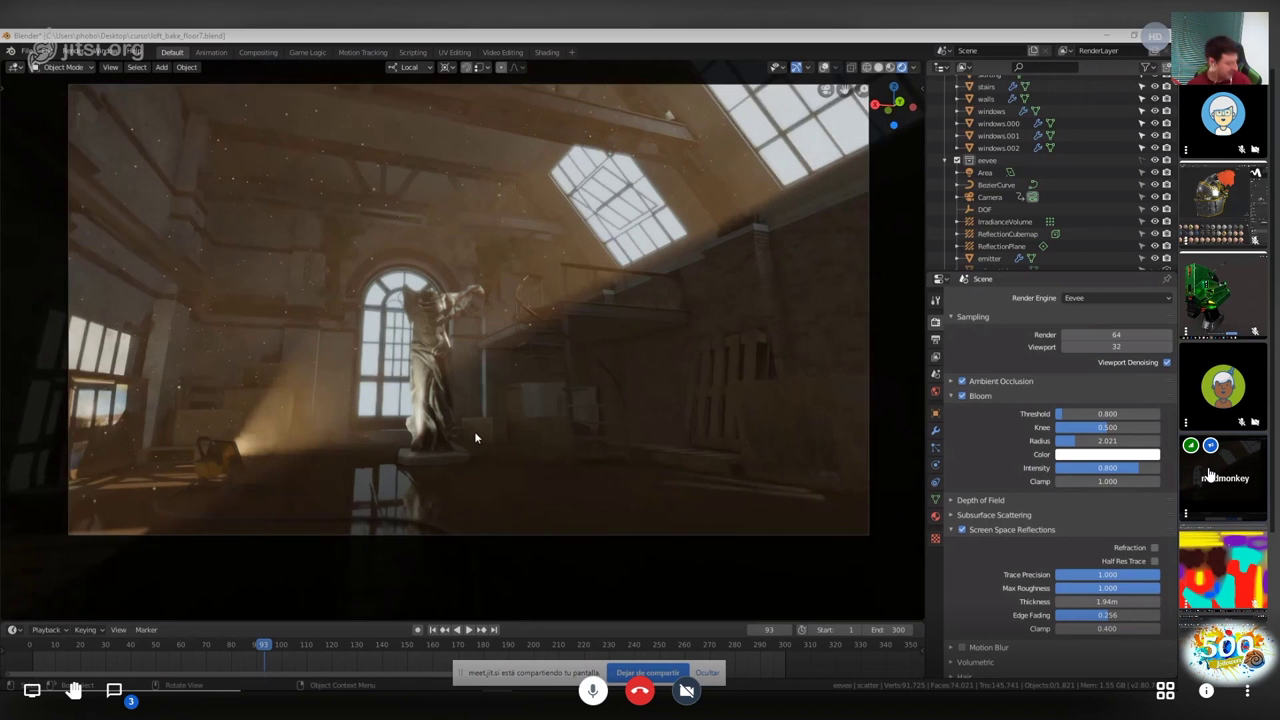
# Step: Orbit the loft scene around the statue and skylights, then return to the camera view
pyautogui.moveTo(577, 400)
pyautogui.mouseDown(button='middle')
pyautogui.moveTo(446, 450)
pyautogui.moveTo(584, 432)
pyautogui.moveTo(759, 437)
pyautogui.moveTo(495, 437)
pyautogui.mouseUp(button='middle')
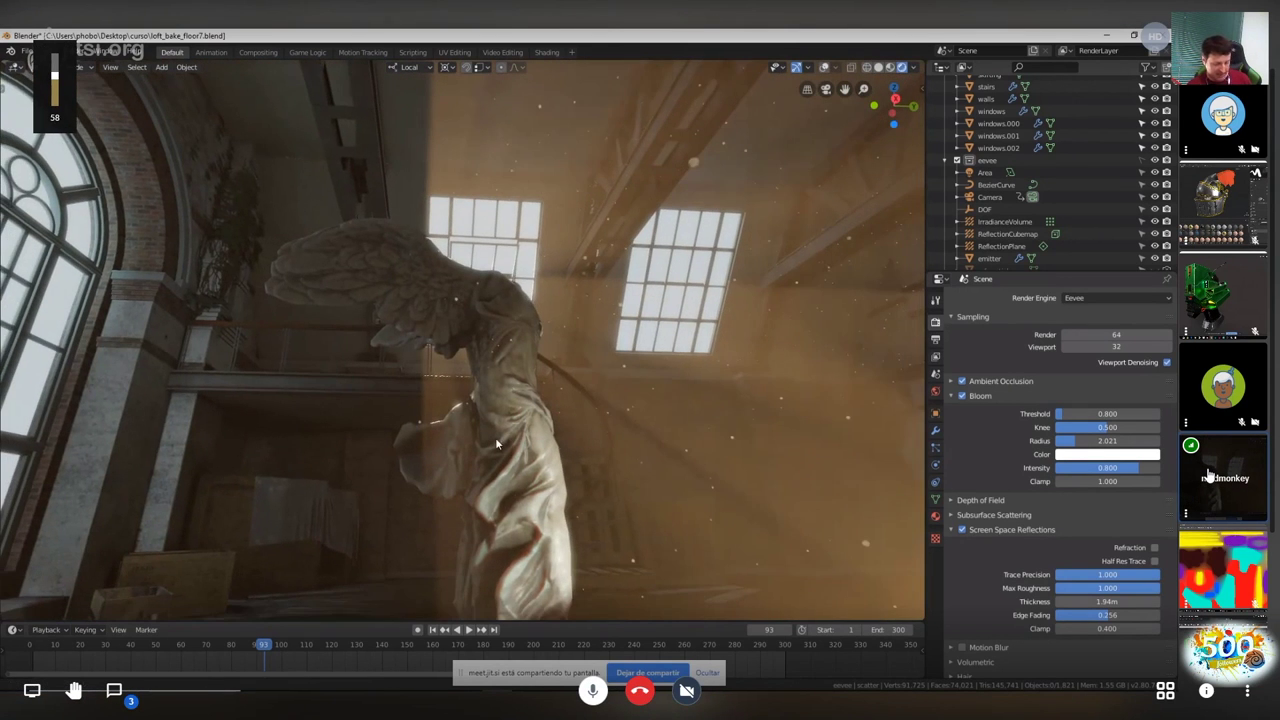
pyautogui.moveTo(636, 417)
pyautogui.mouseDown(button='middle')
pyautogui.moveTo(456, 432)
pyautogui.moveTo(403, 422)
pyautogui.moveTo(370, 447)
pyautogui.mouseUp(button='middle')
pyautogui.press('KP_0')
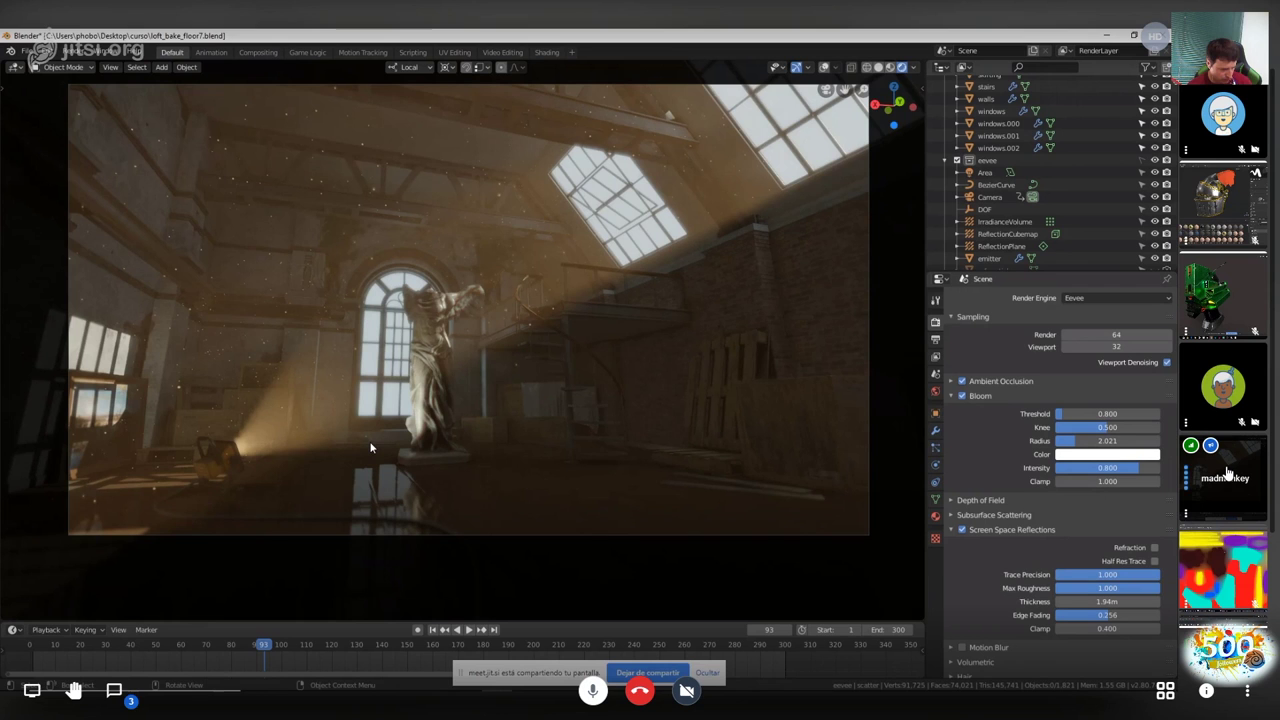
# Step: Jump to the first frame and play the animation, stopping and restarting playback once
pyautogui.hotkey('shift', 'Left')
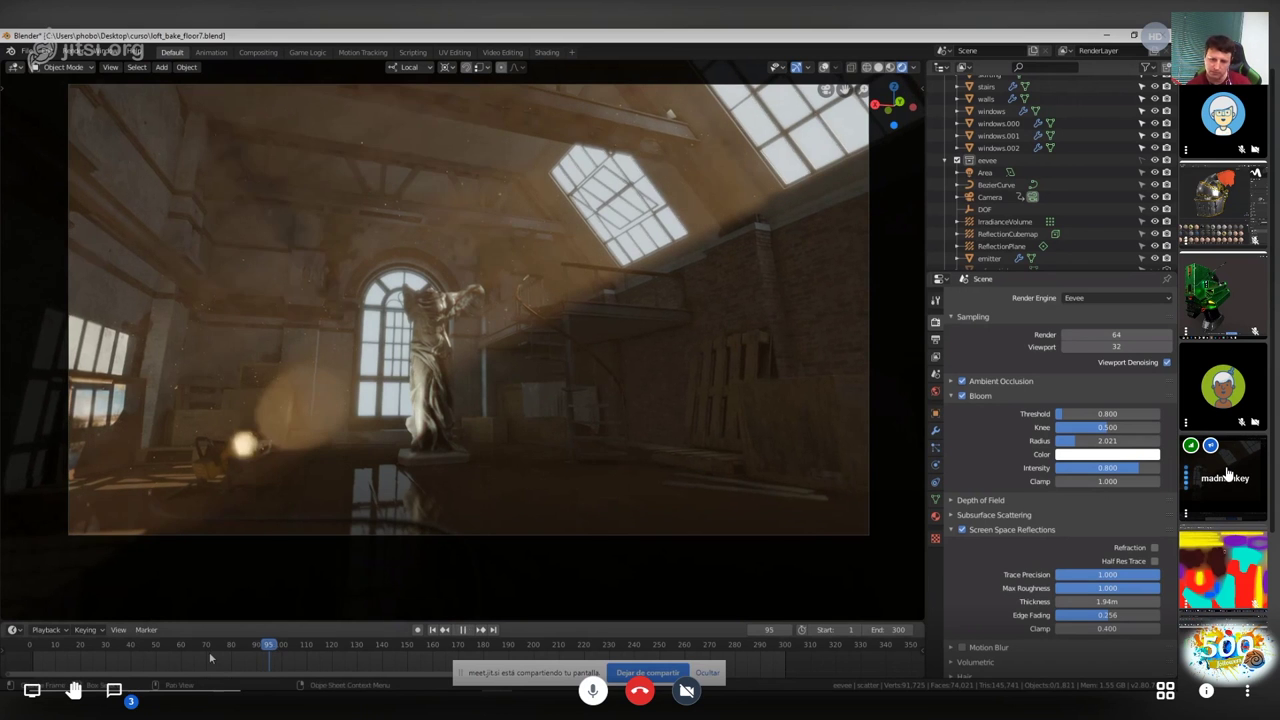
pyautogui.press('space')
pyautogui.press('Escape')
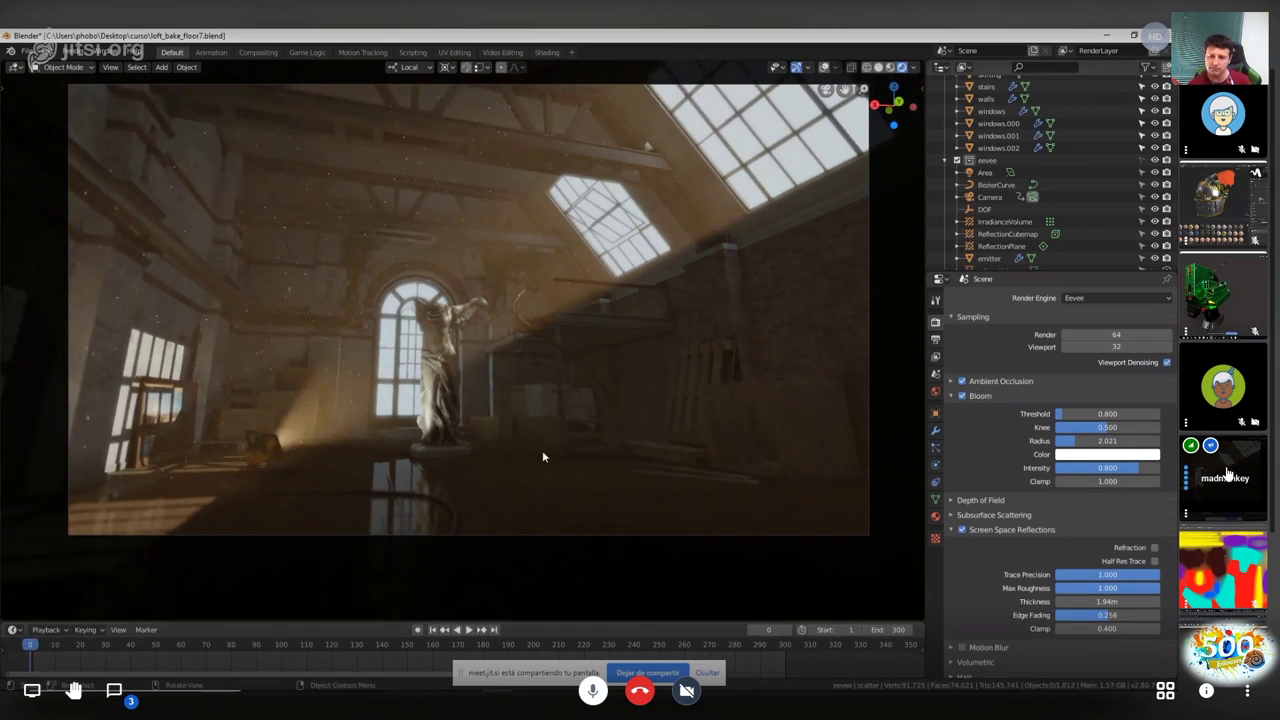
pyautogui.press('space')
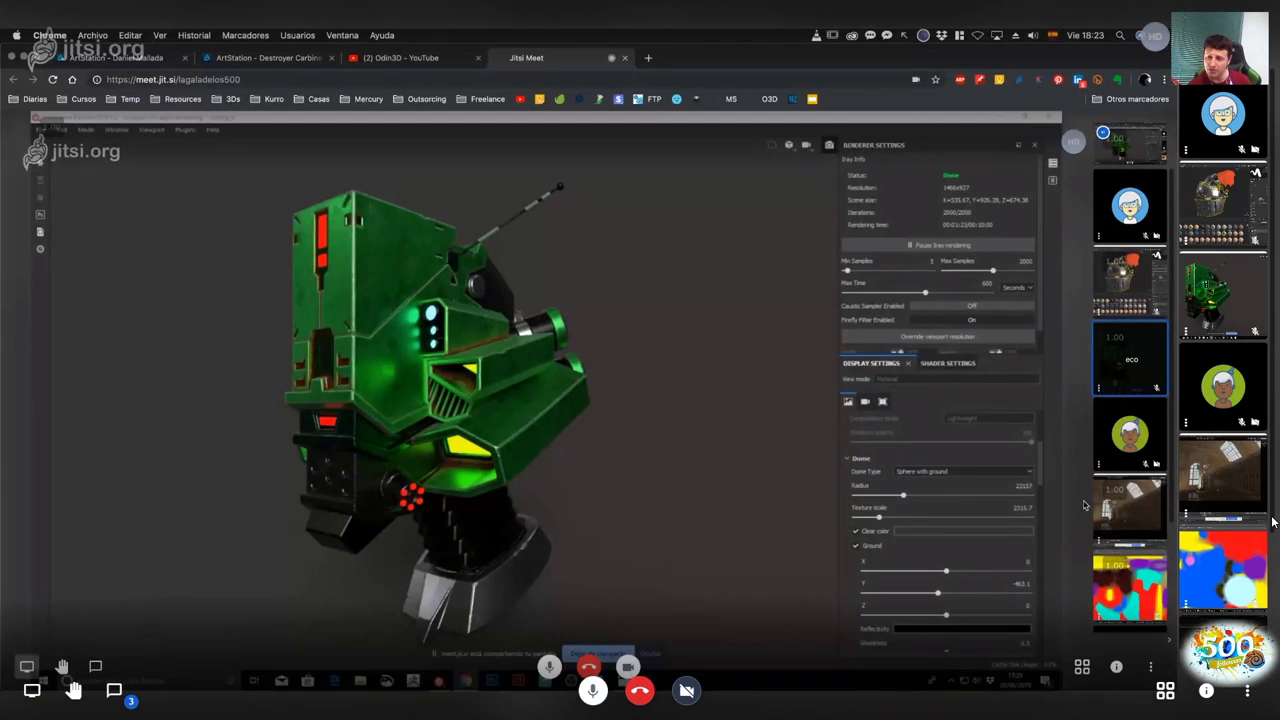
# Step: Pin the Blender presenter's tile from the right-hand filmstrip to the main stage
pyautogui.click(1108, 521)
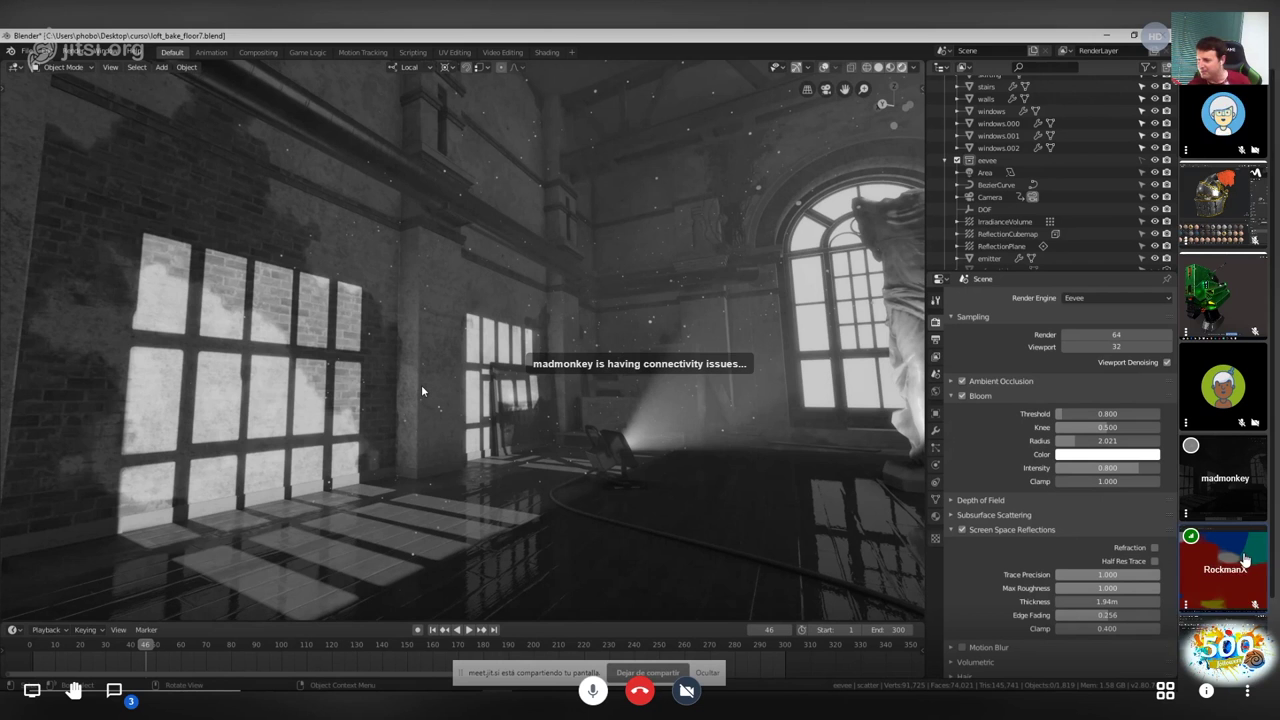
# Step: Pin the helmet presenter's tile so their Substance Painter knight helmet fills the stage
pyautogui.click(1226, 607)
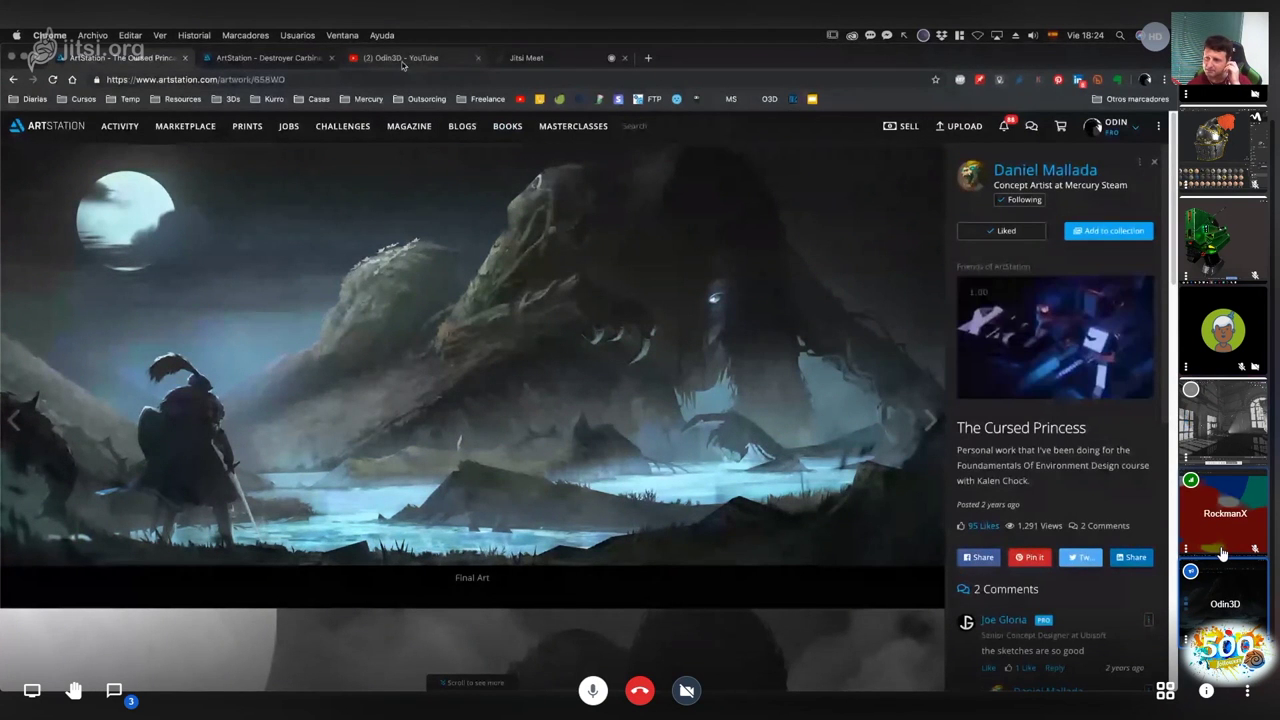
pyautogui.moveTo(1222, 596)
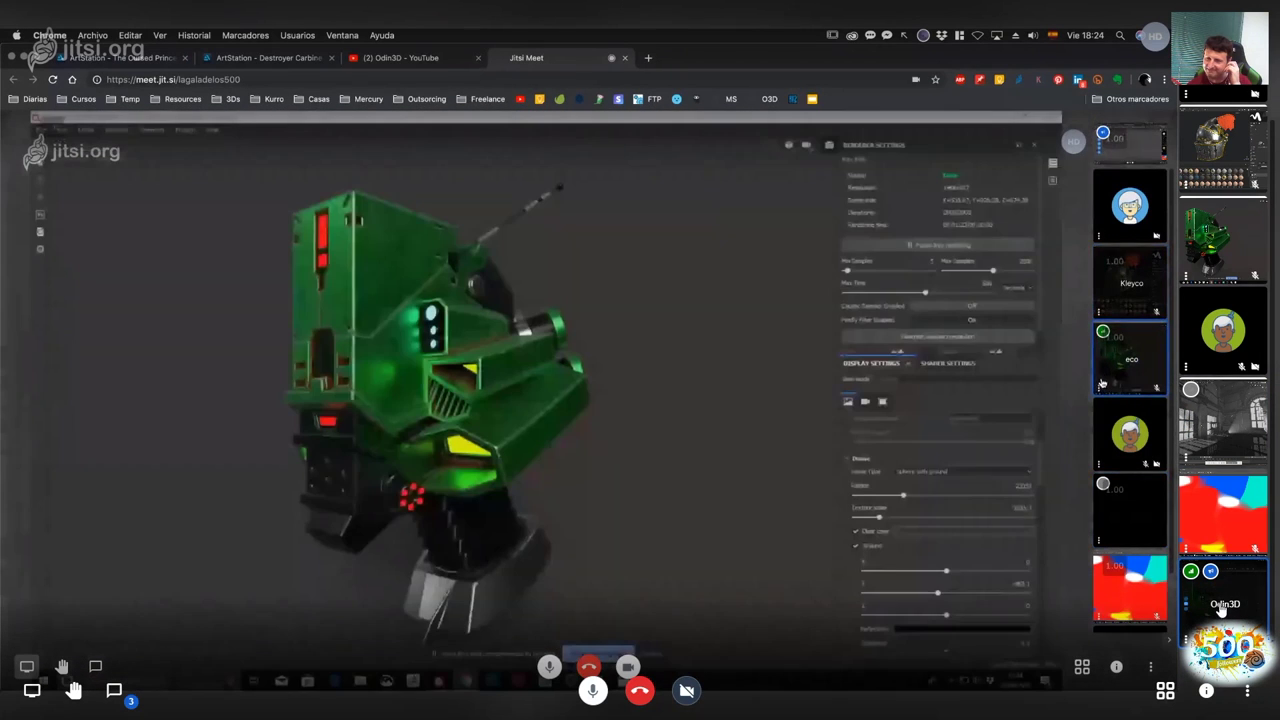
pyautogui.moveTo(1130, 283)
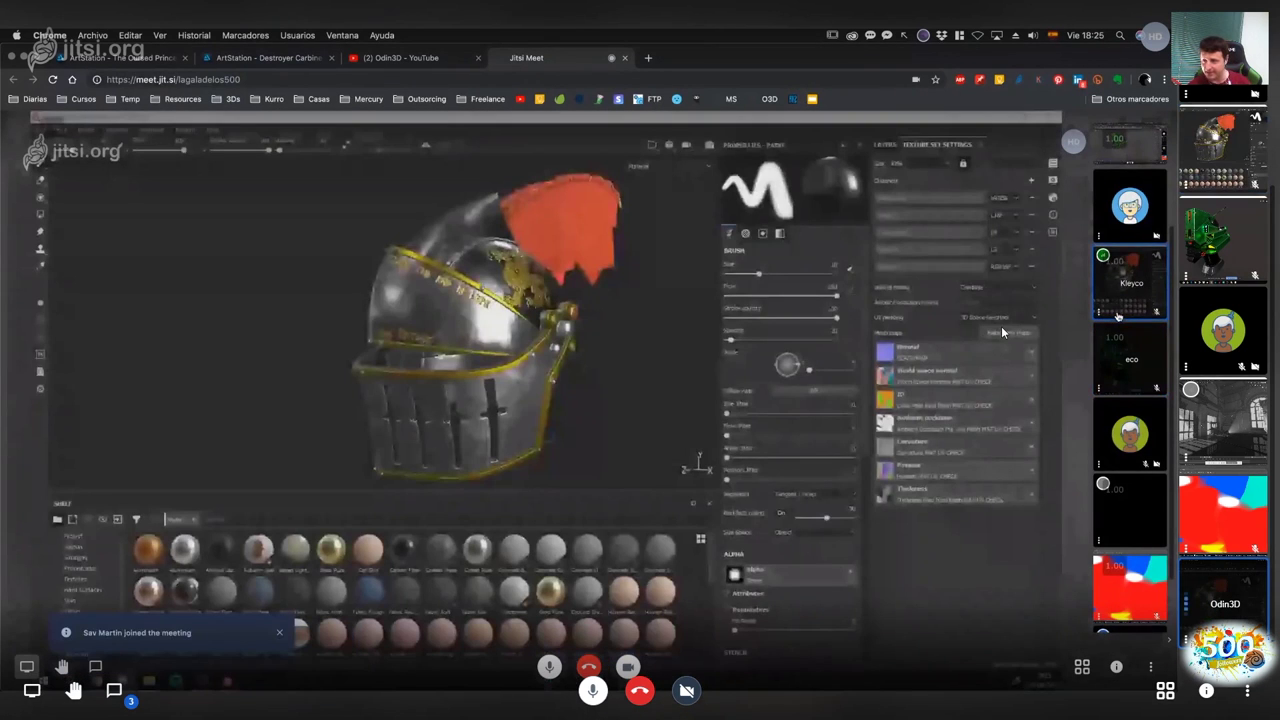
# Step: Cycle the main stage through robot, helmet and robot shares, then the Blender and ZBrush presenters
pyautogui.click(1110, 383)
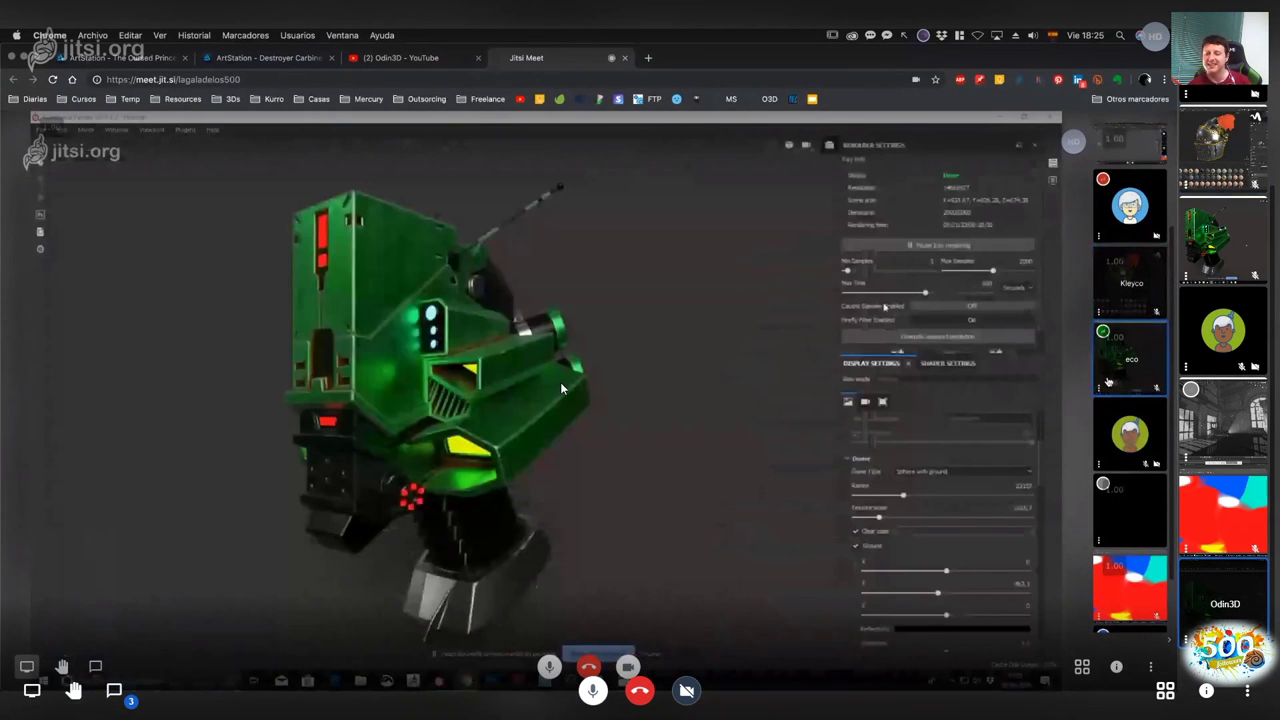
pyautogui.click(1215, 147)
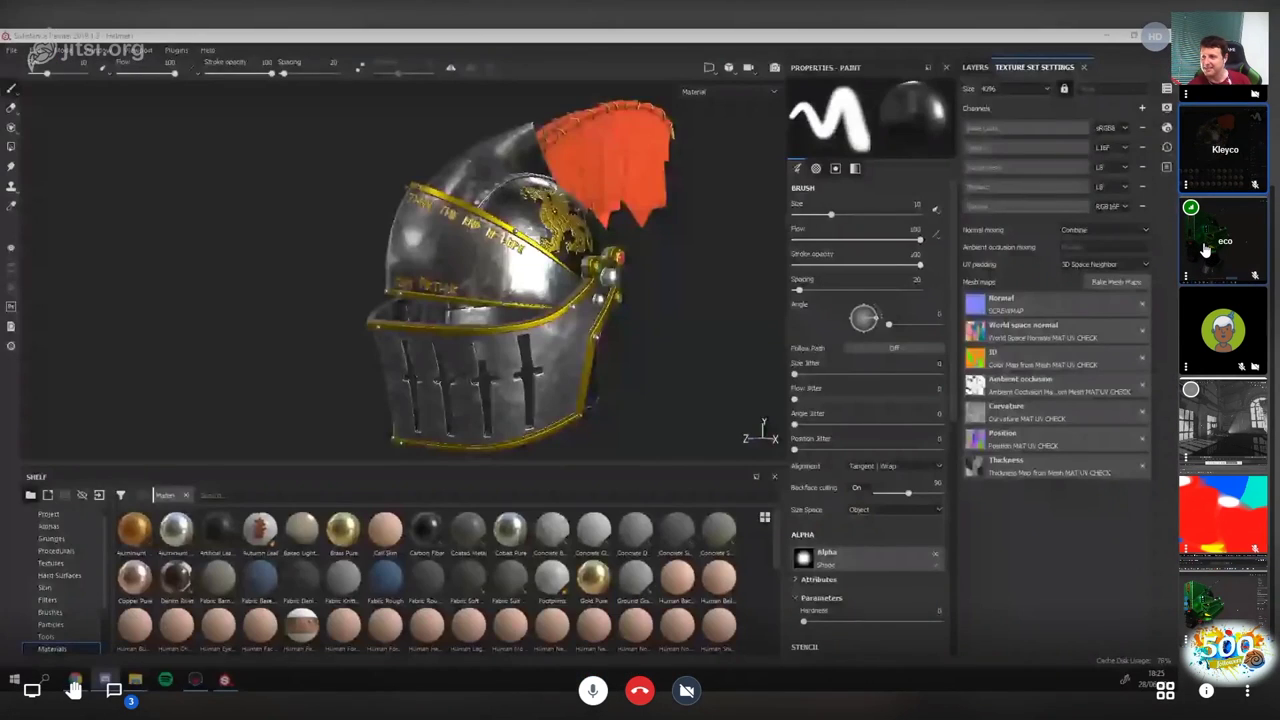
pyautogui.click(1203, 262)
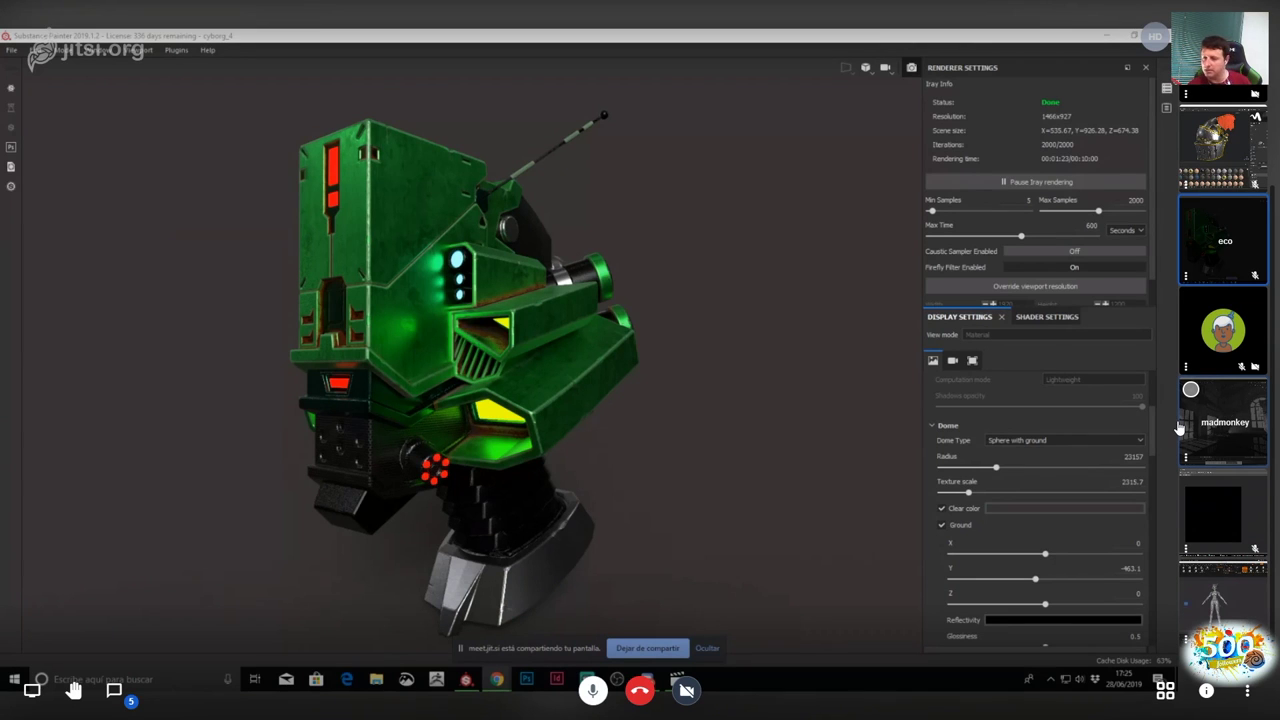
pyautogui.click(1180, 428)
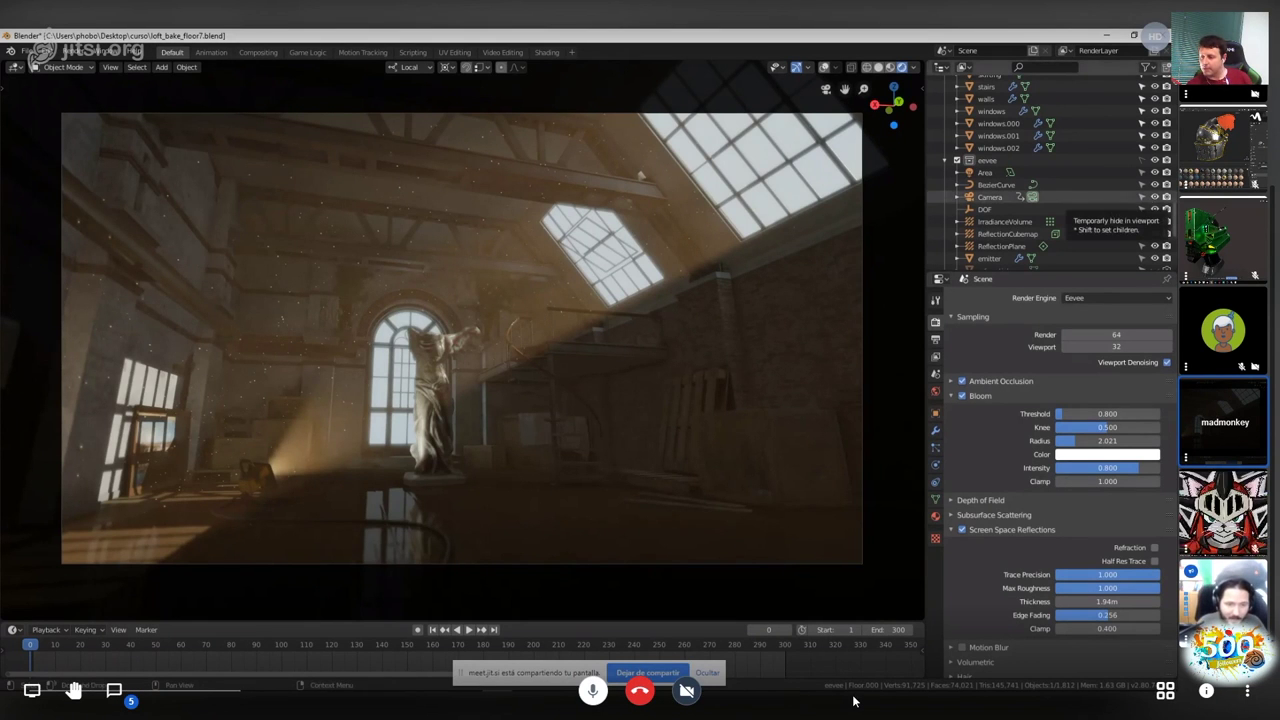
pyautogui.click(1218, 600)
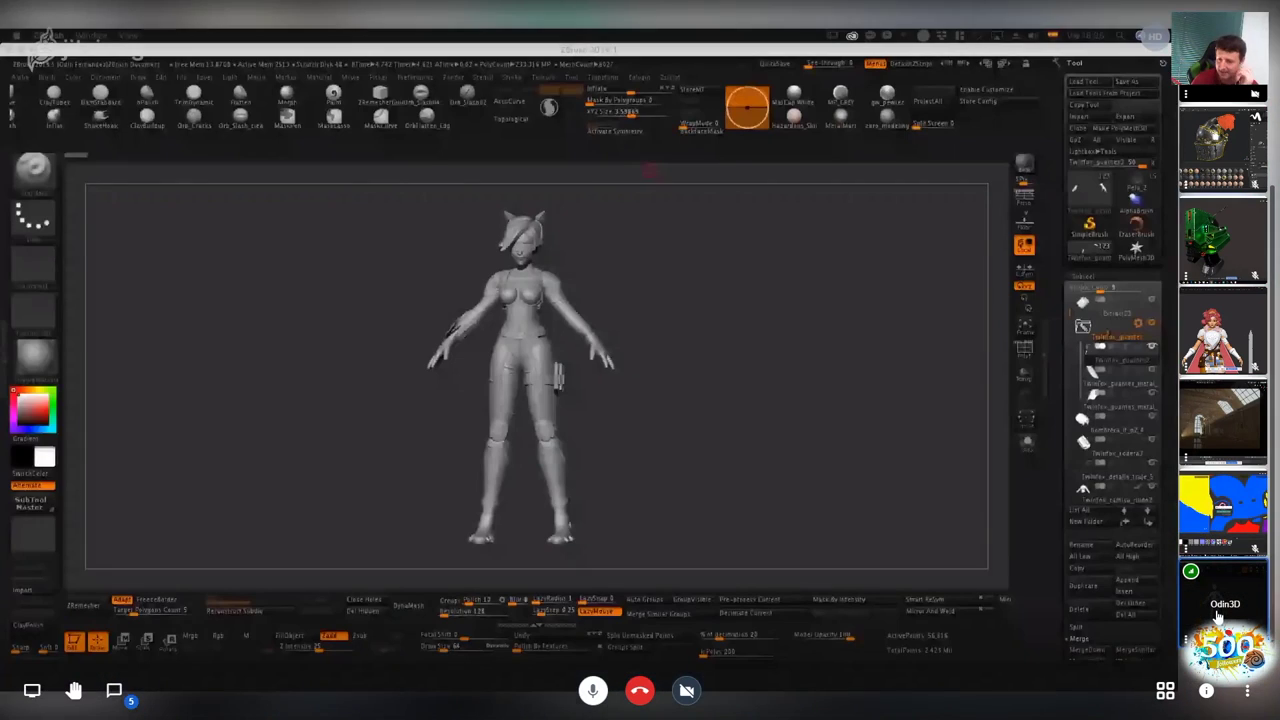
# Step: Pin the tile of the participant sharing the pink-haired, white-armoured ZBrush character
pyautogui.click(1219, 614)
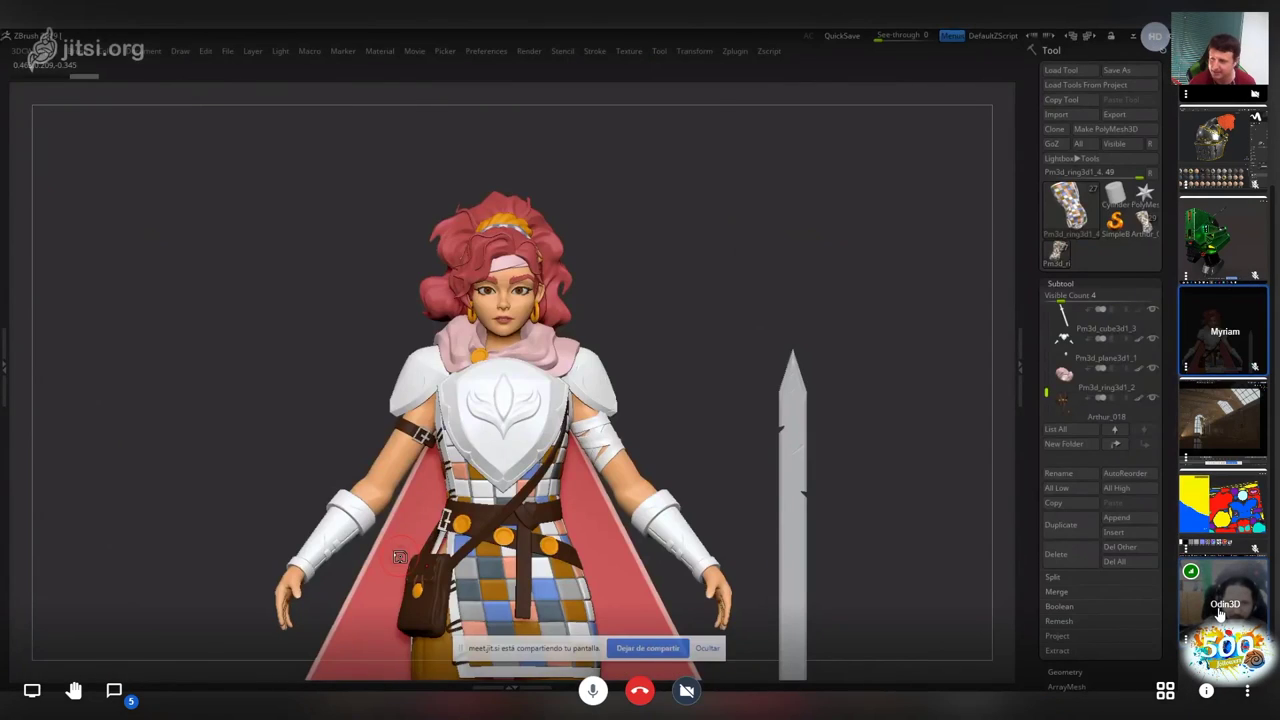
# Step: Select the Substance Painter presenter's filmstrip tile to put the elf bust share on stage
pyautogui.click(1220, 612)
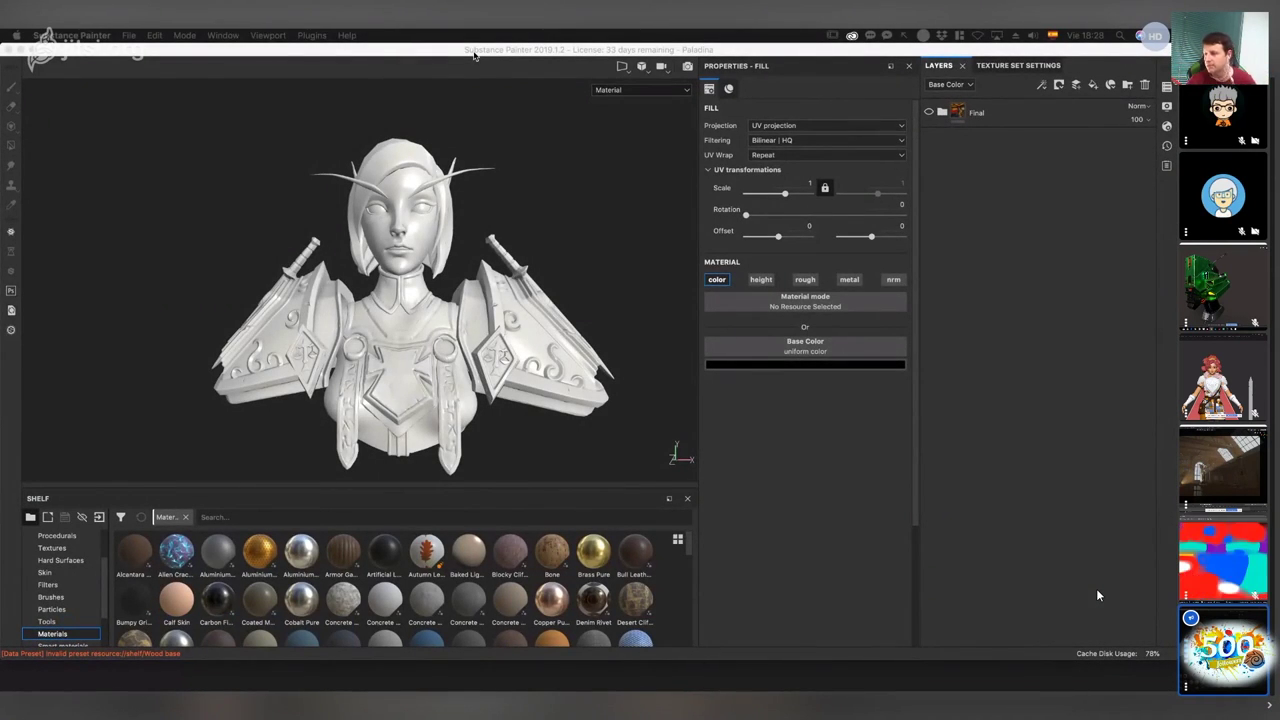
pyautogui.moveTo(1222, 331)
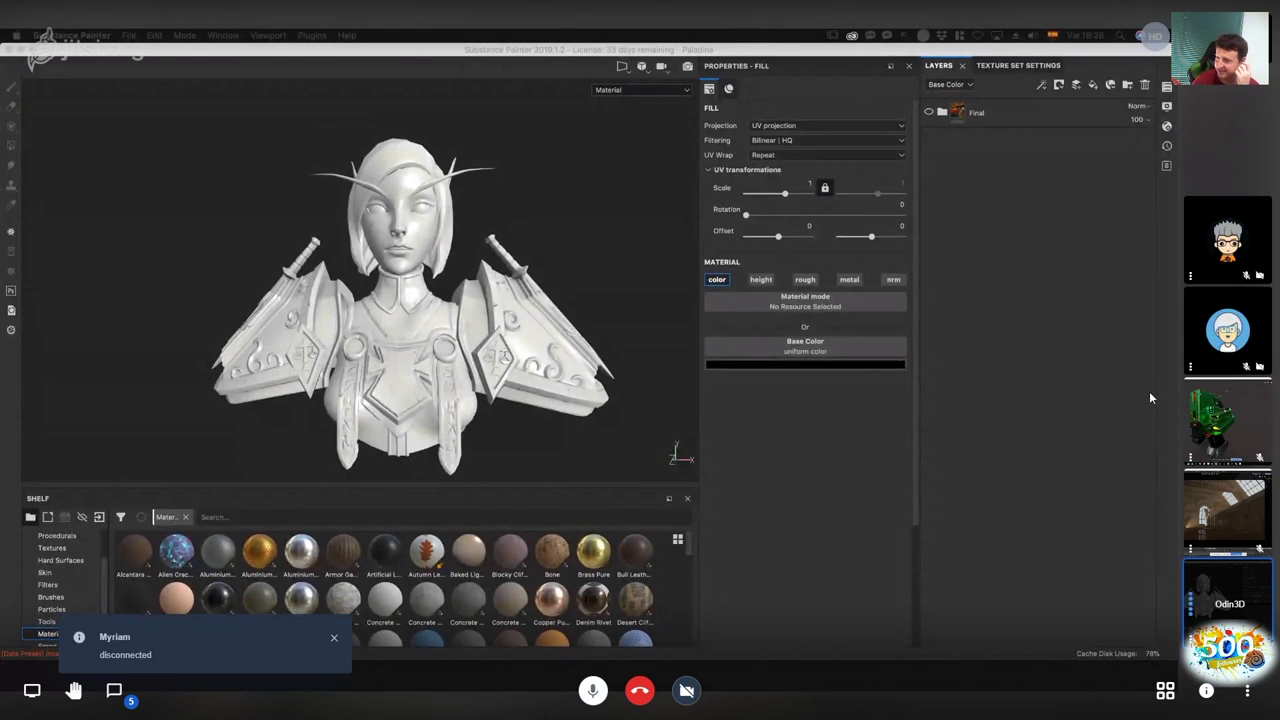
pyautogui.moveTo(1191, 372)
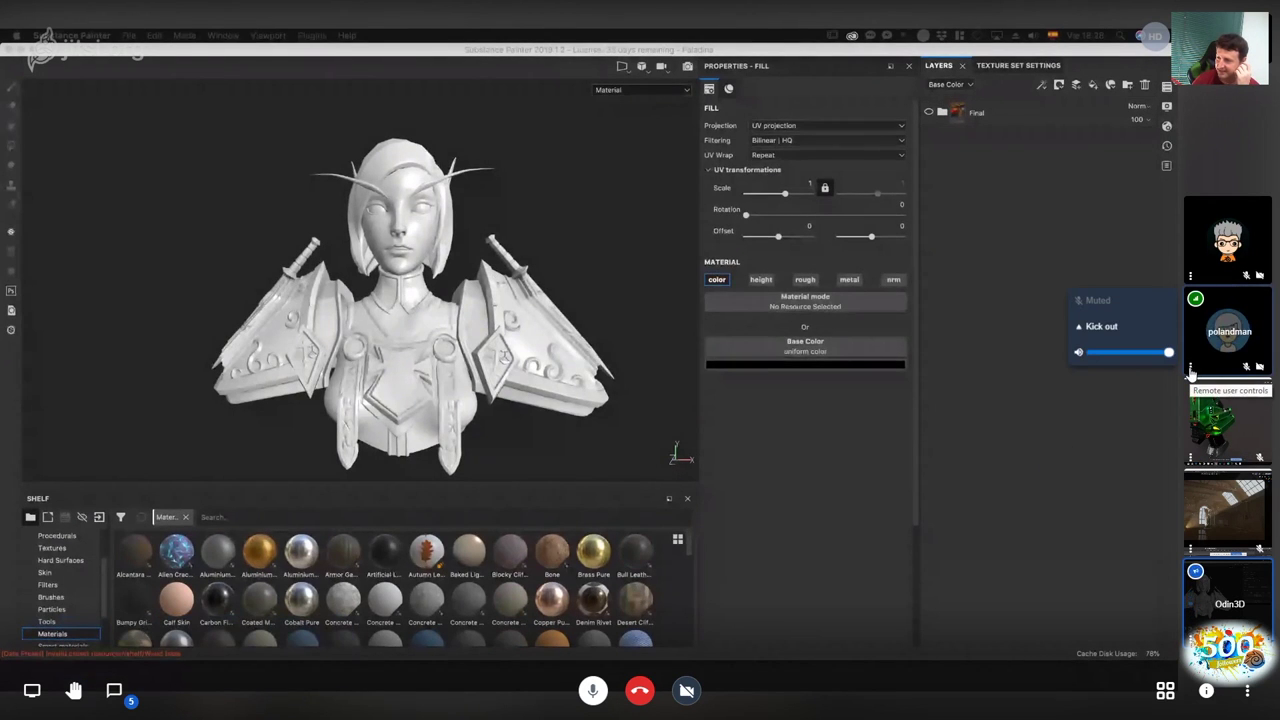
pyautogui.click(1190, 373)
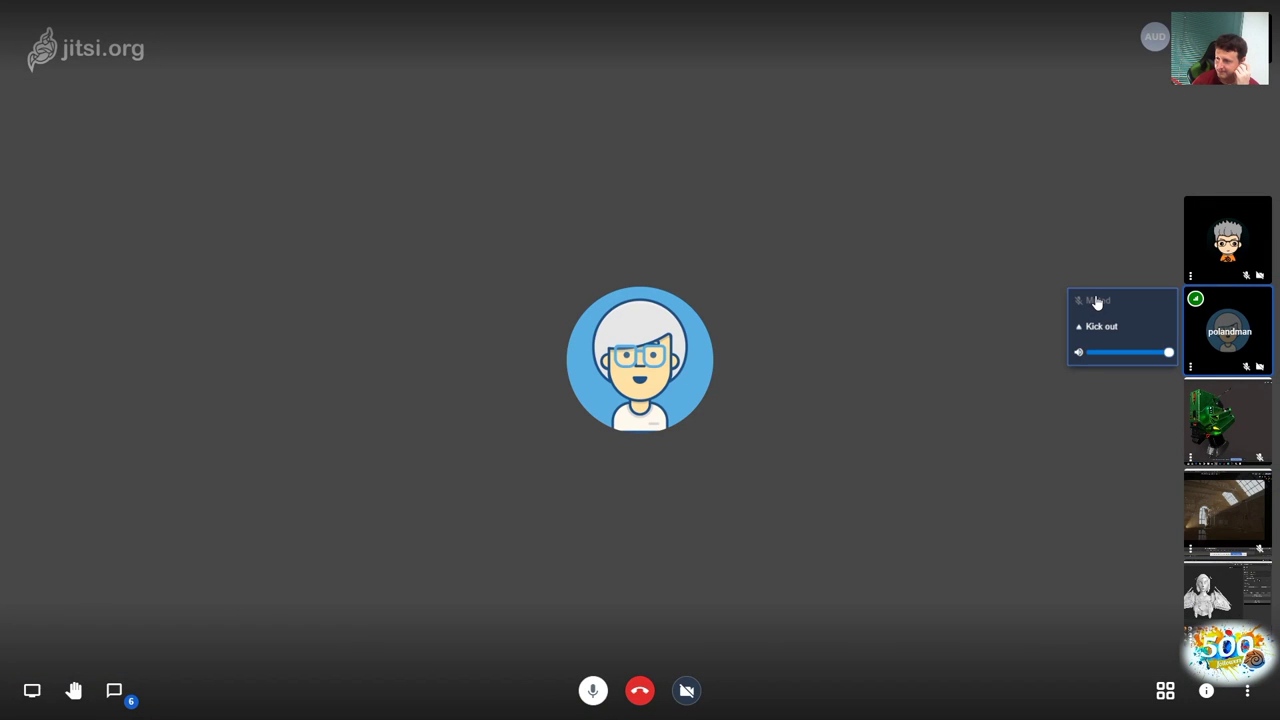
pyautogui.moveTo(1190, 458)
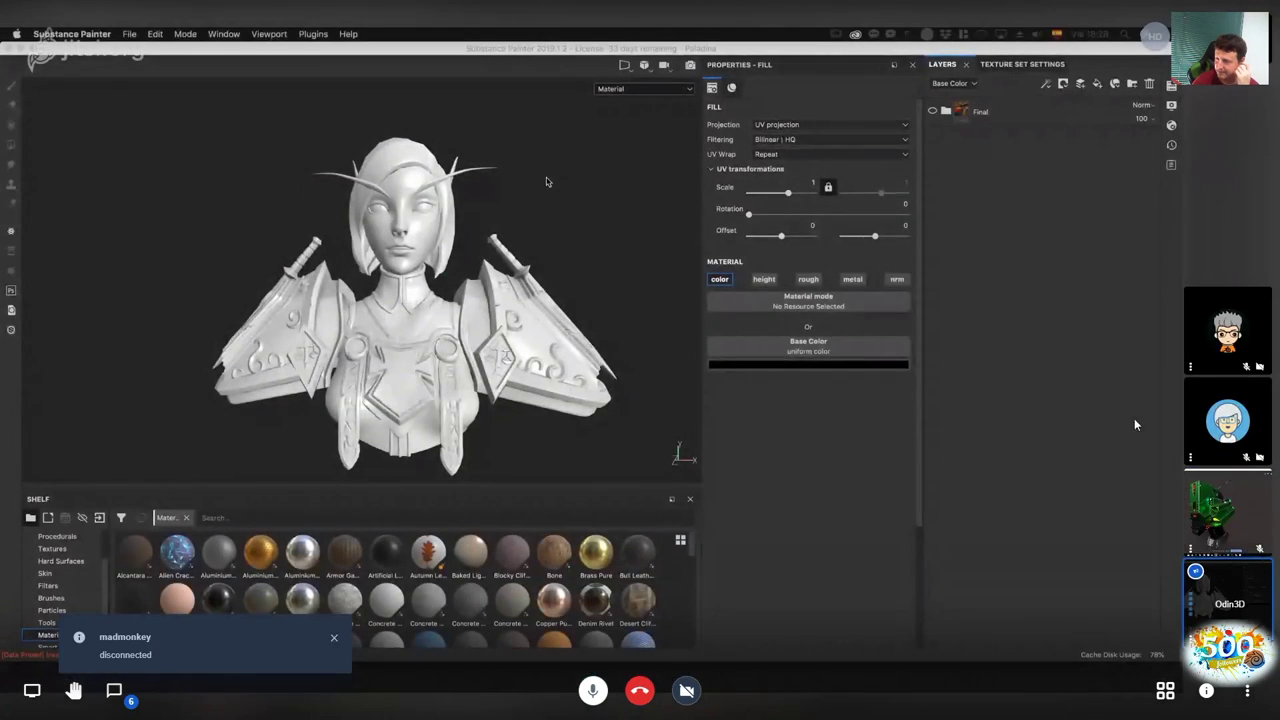
pyautogui.click(1190, 457)
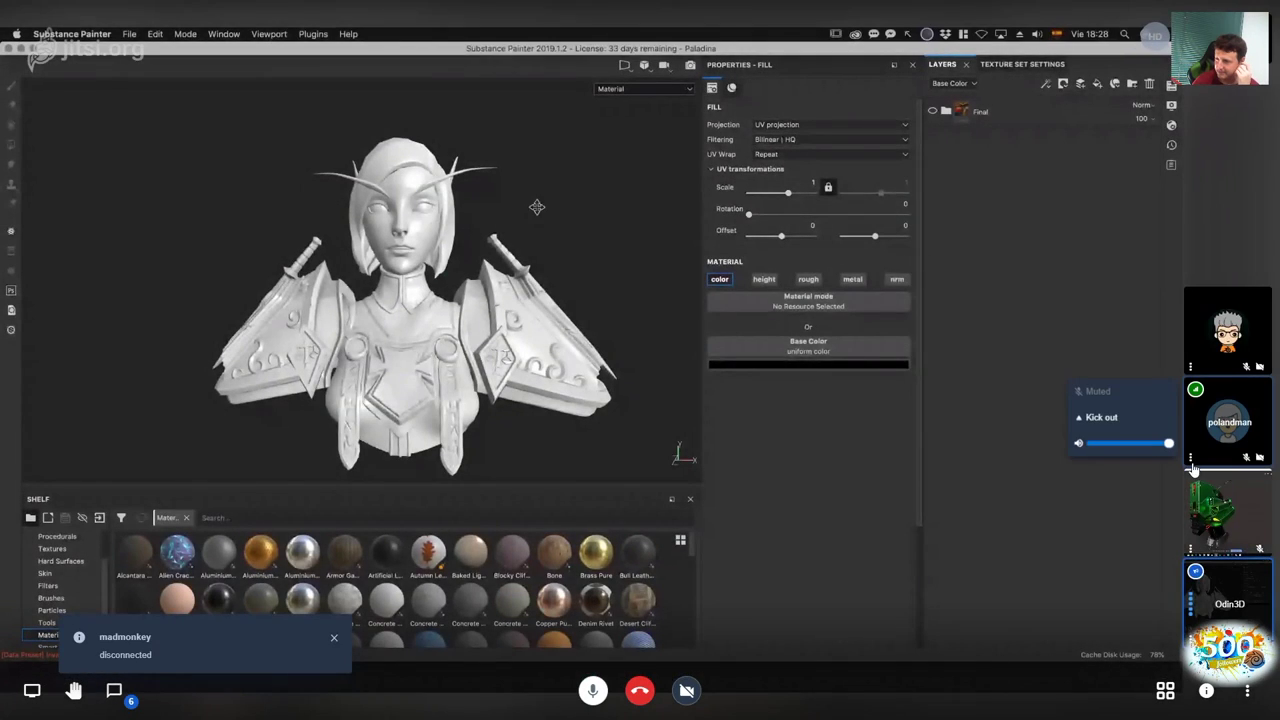
pyautogui.click(1095, 417)
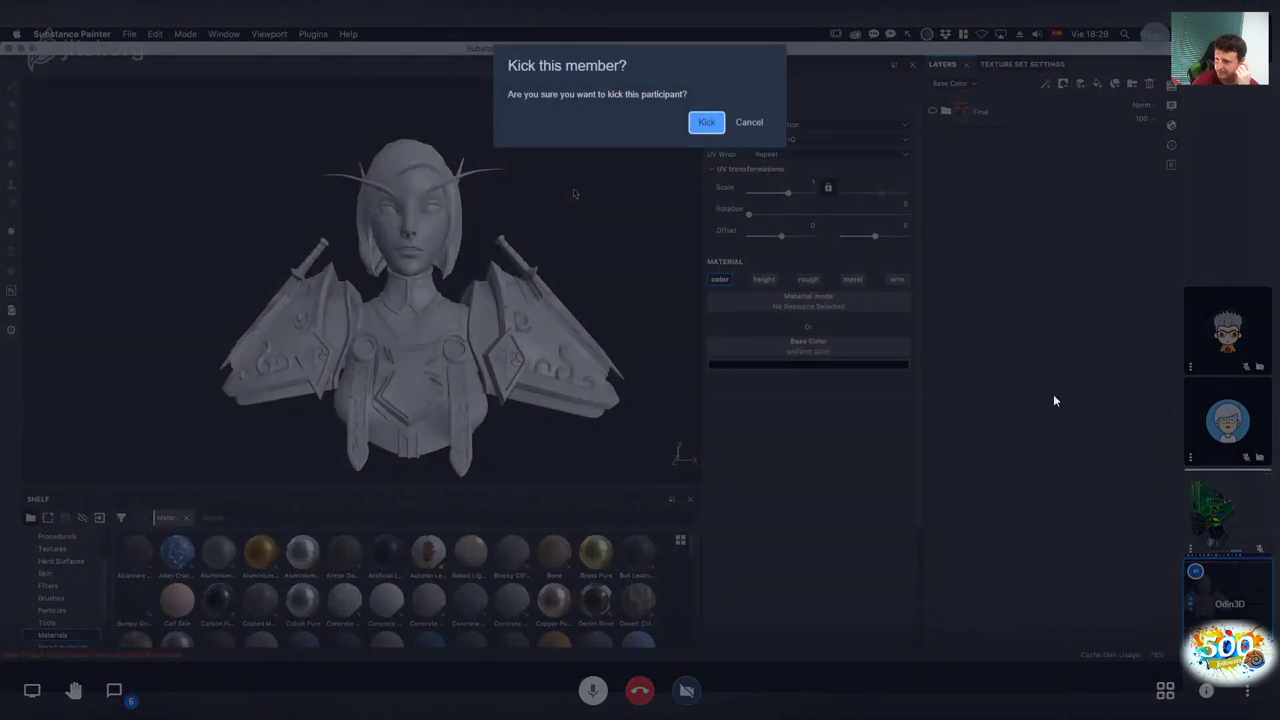
pyautogui.click(706, 122)
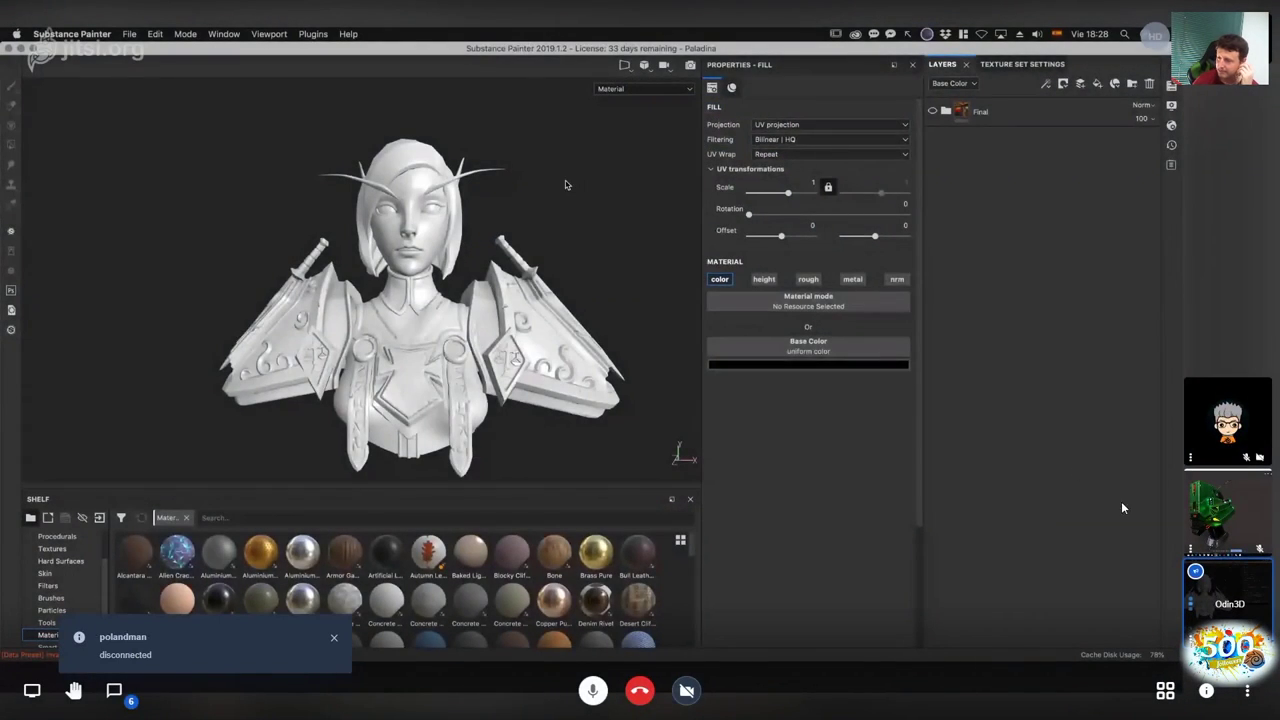
pyautogui.click(1190, 548)
pyautogui.click(1095, 508)
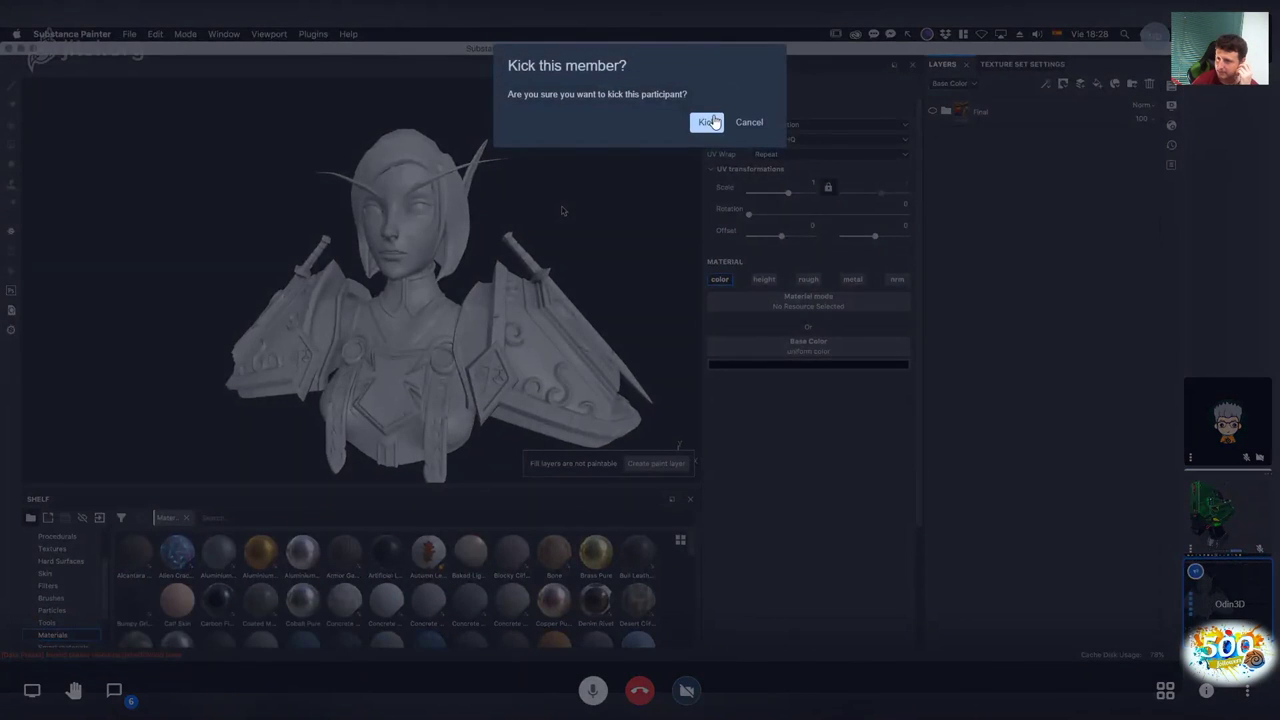
pyautogui.click(710, 122)
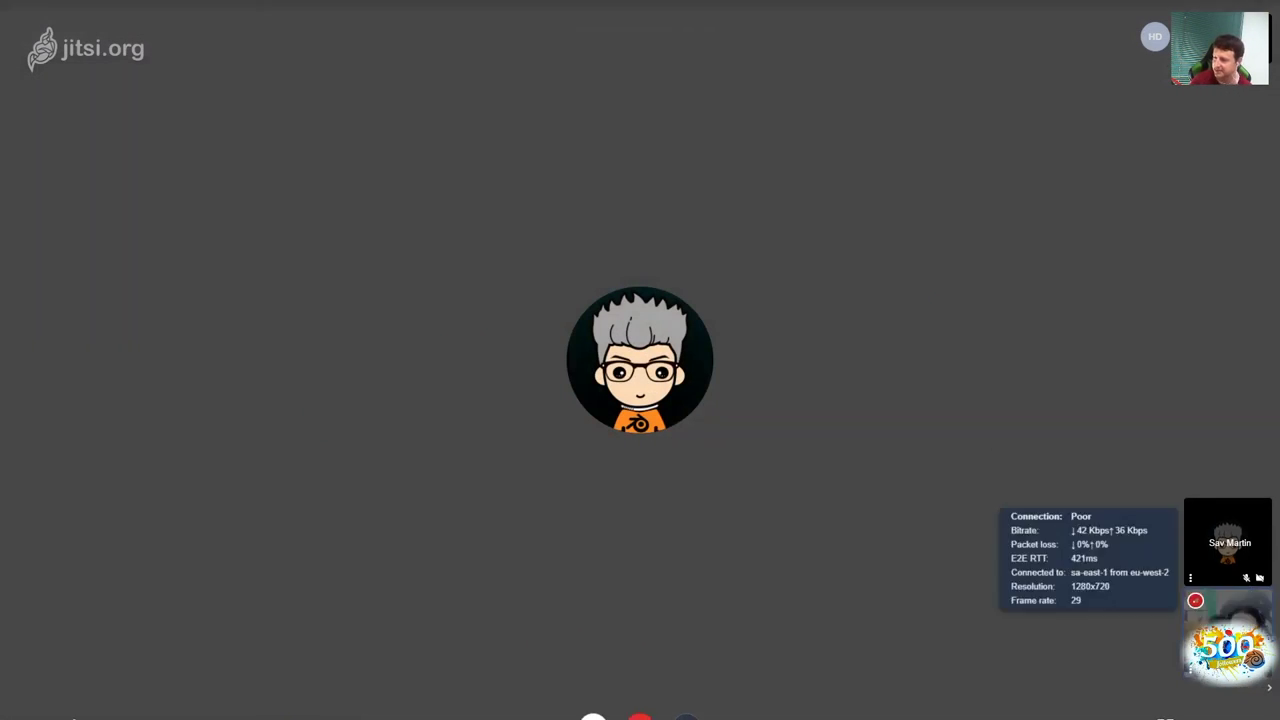
# Step: Pin the screen-sharer's share, tilt the elf bust, enlarge the viewport and expand the Final folder
pyautogui.click(1216, 620)
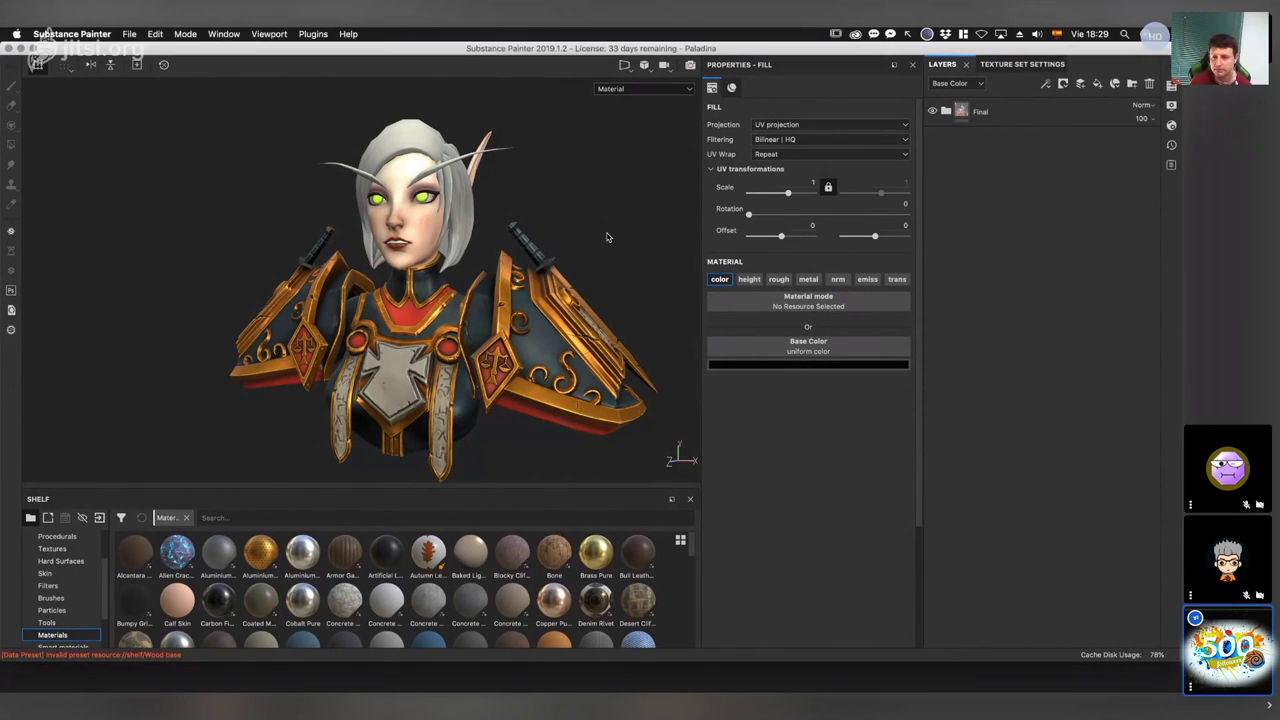
pyautogui.keyDown('alt'); pyautogui.moveTo(607, 238); pyautogui.dragTo(589, 390); pyautogui.keyUp('alt')
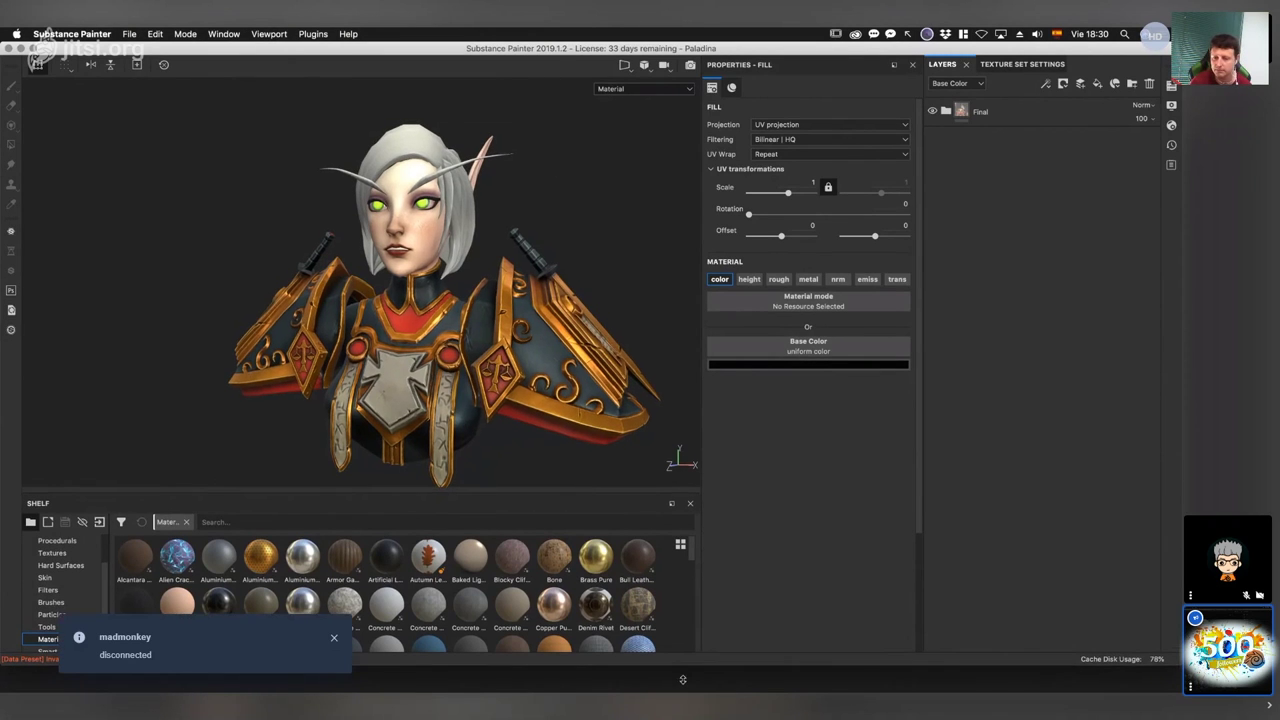
pyautogui.moveTo(683, 673); pyautogui.dragTo(683, 694)
pyautogui.click(946, 112)
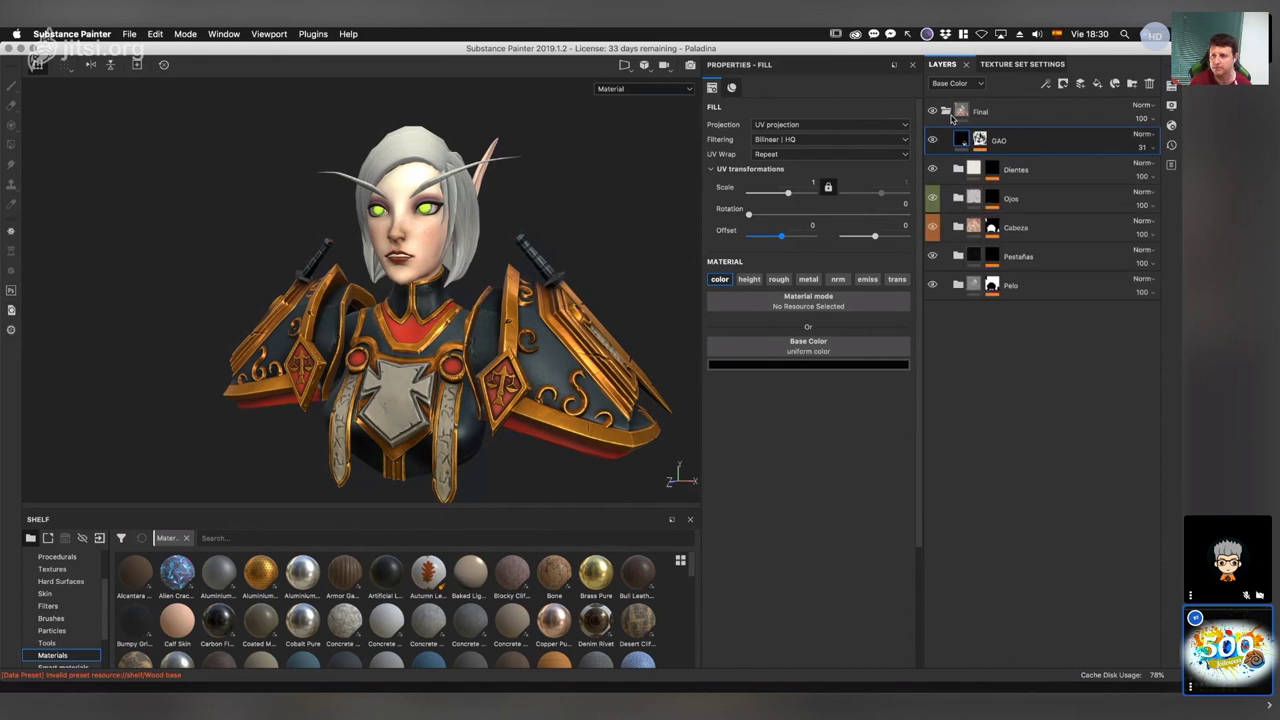
# Step: Toggle the Body texture set's visibility off and on, then switch back to the Head texture set
pyautogui.click(1171, 86)
pyautogui.click(925, 123)
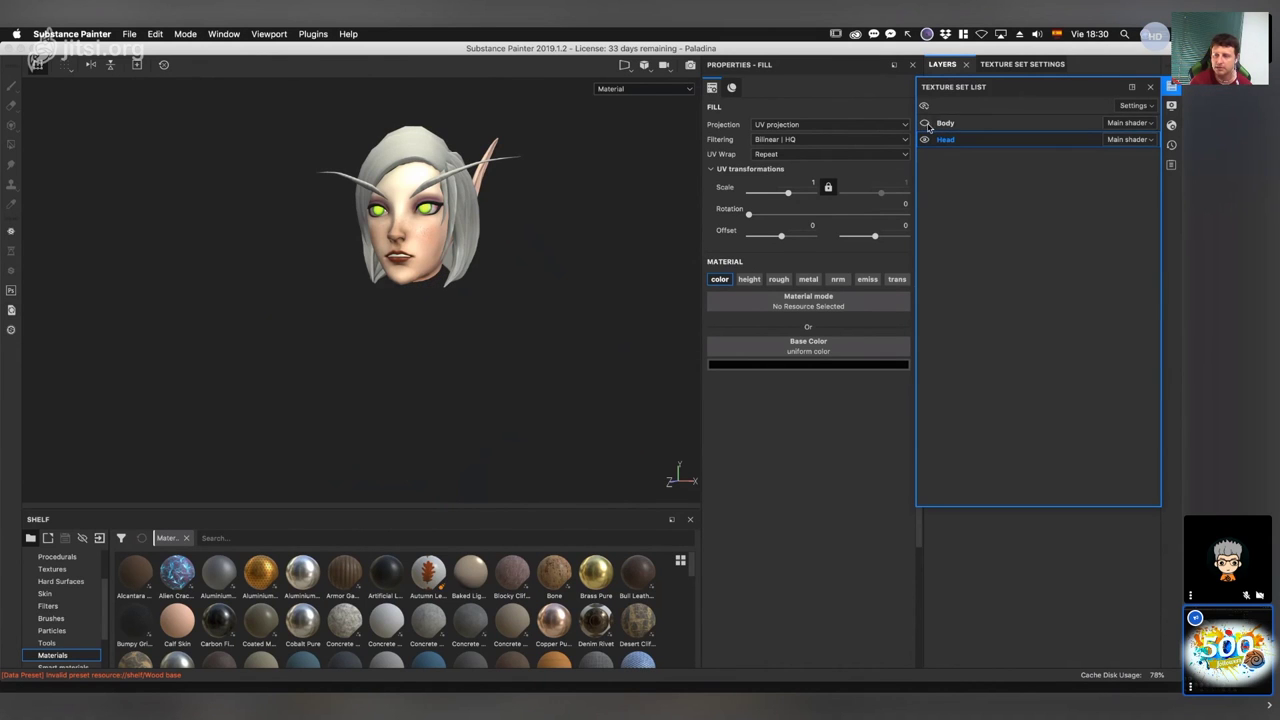
pyautogui.click(990, 124)
pyautogui.click(1172, 87)
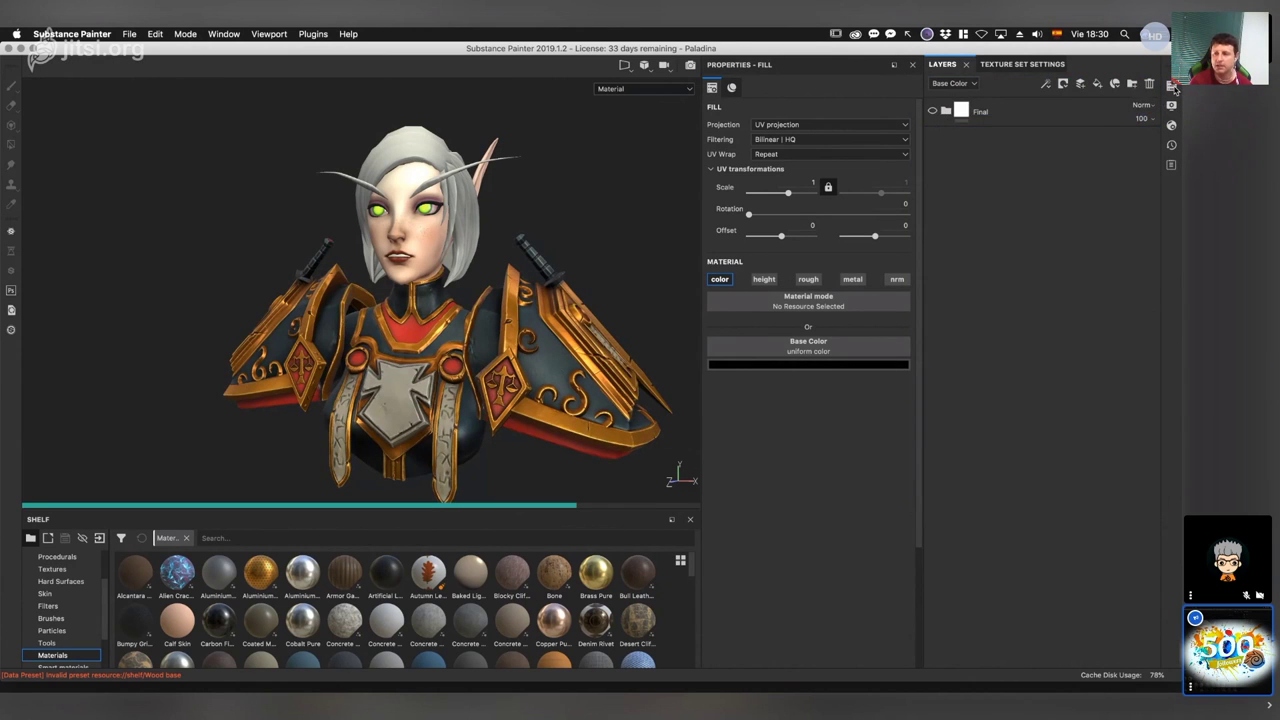
pyautogui.click(1172, 87)
pyautogui.click(986, 143)
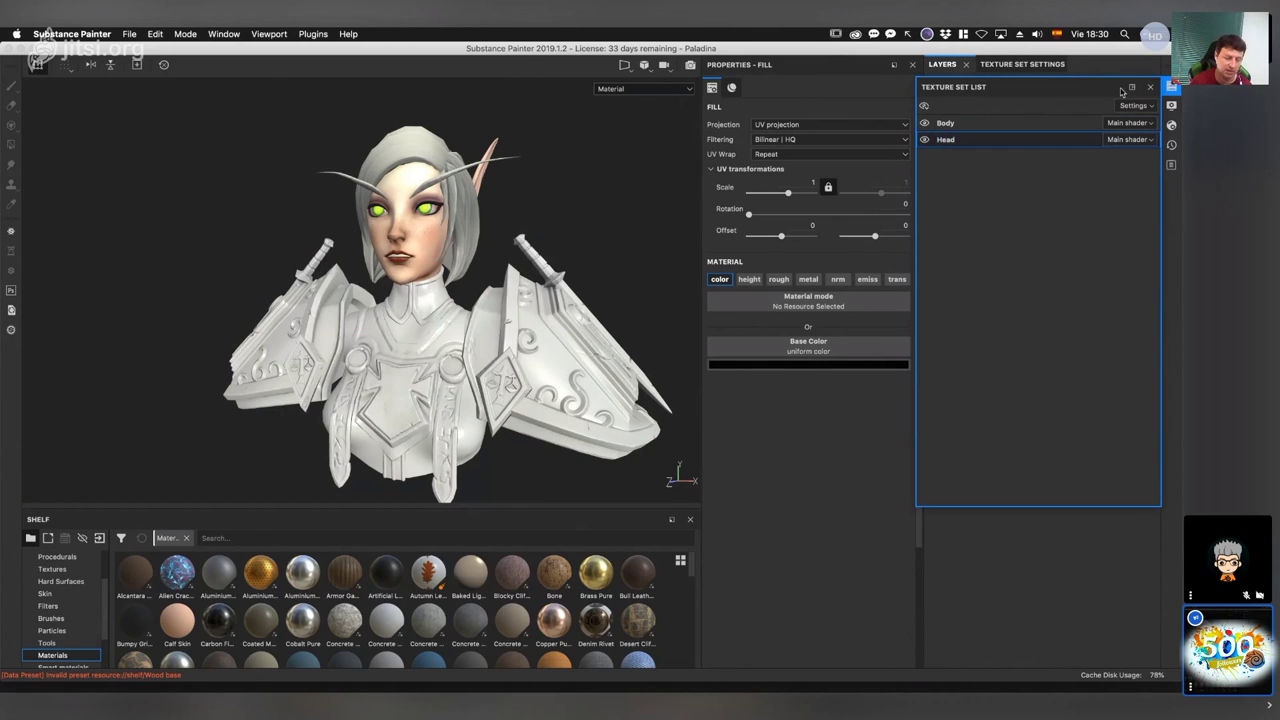
pyautogui.click(1150, 87)
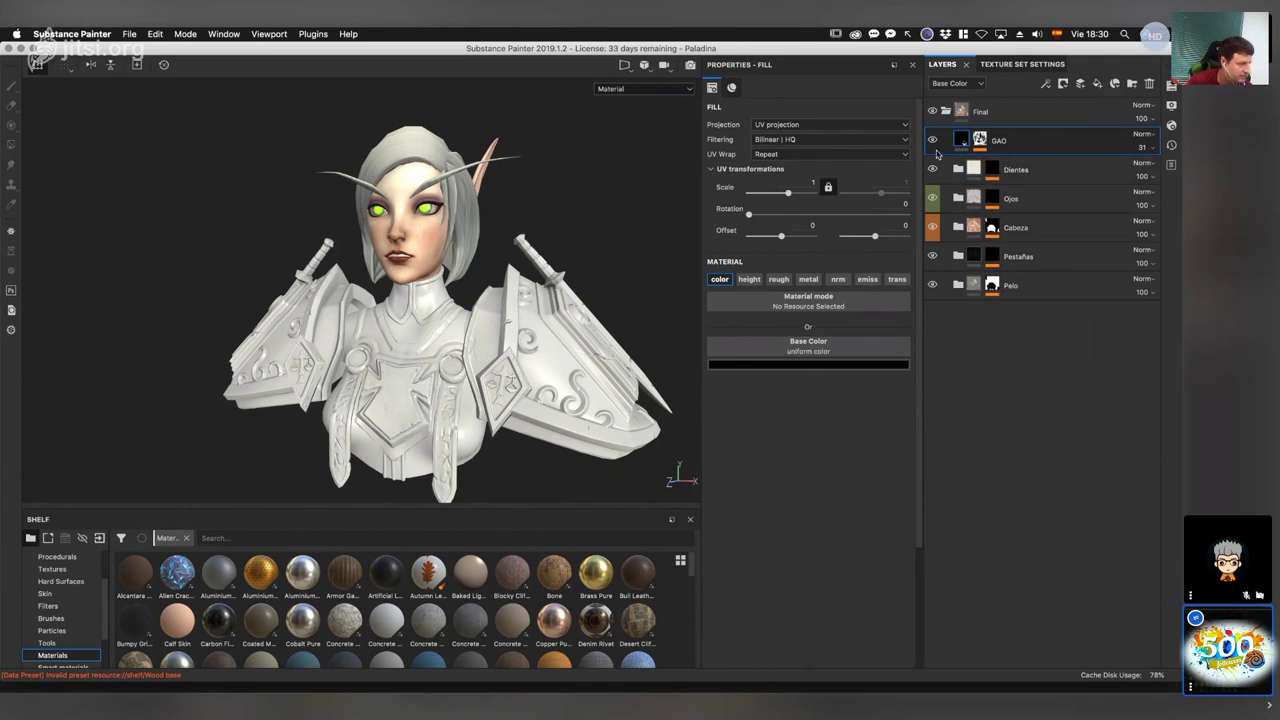
# Step: Hide GAO, Dientes, Ojos, Cabeza and Pestañas, collapse Final, and frame the white bust
pyautogui.moveTo(933, 140); pyautogui.dragTo(932, 286)
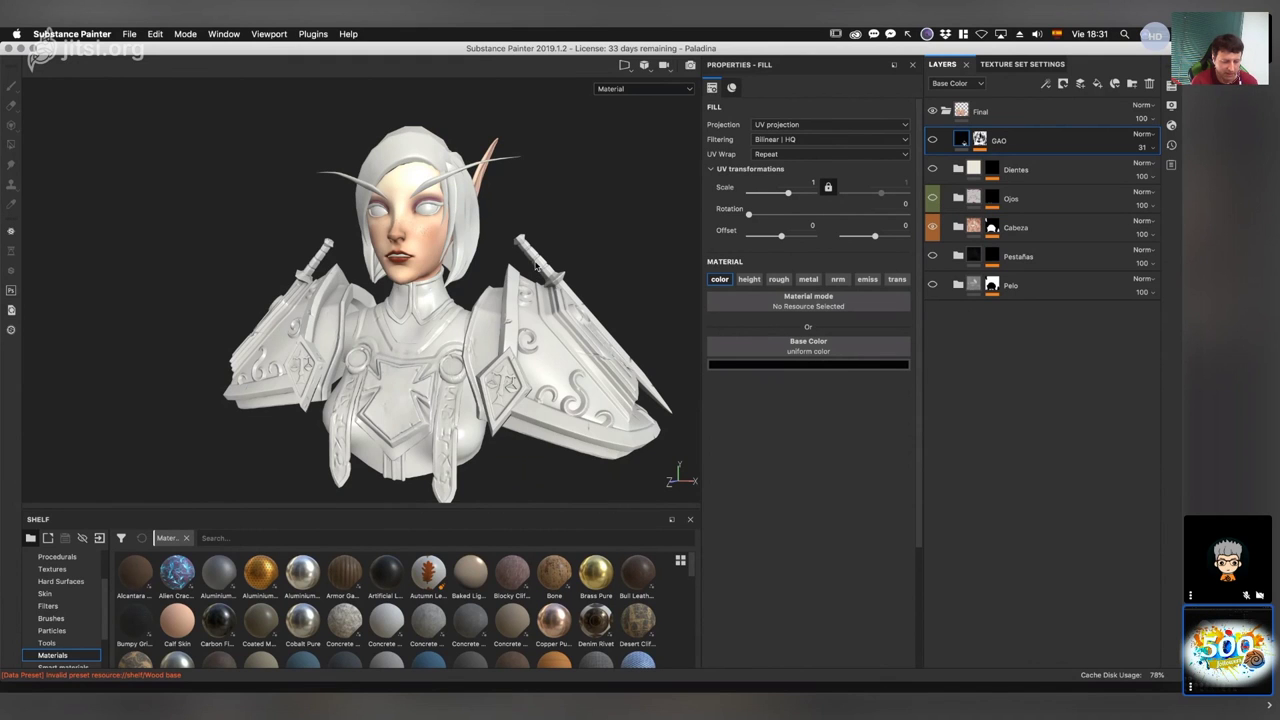
pyautogui.click(931, 228)
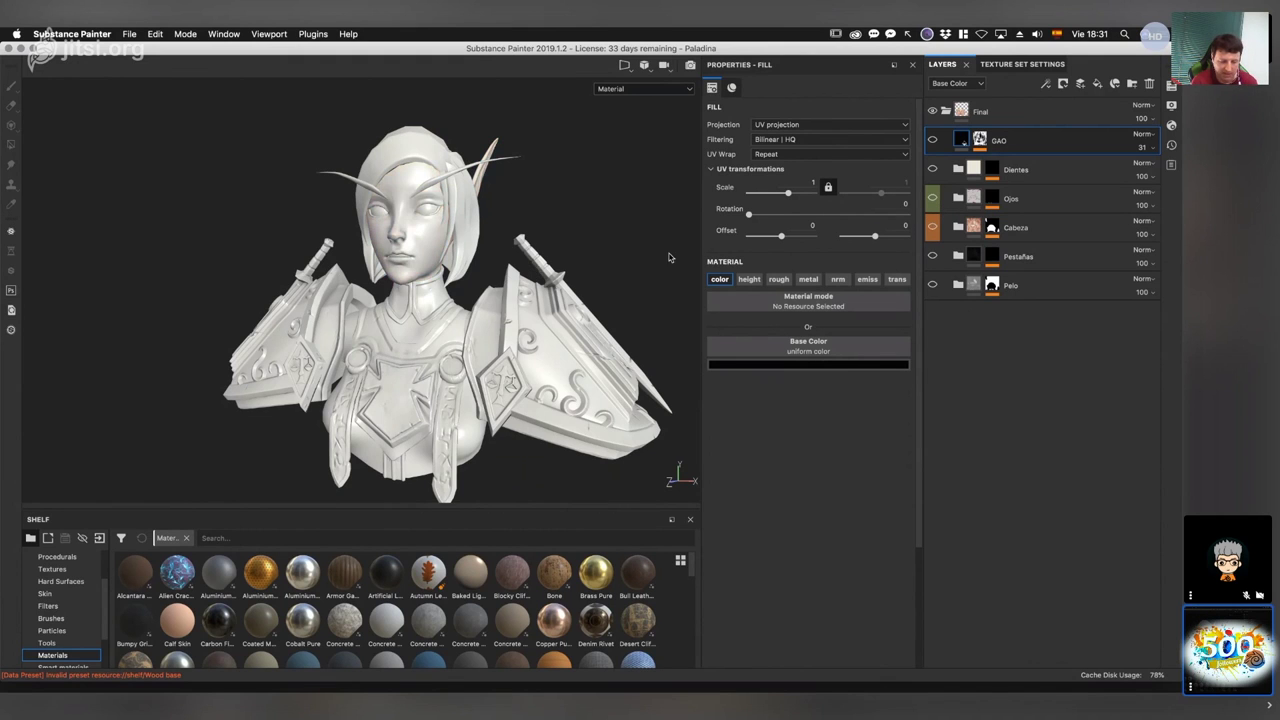
pyautogui.keyDown('alt'); pyautogui.moveTo(527, 277); pyautogui.dragTo(560, 270); pyautogui.keyUp('alt')
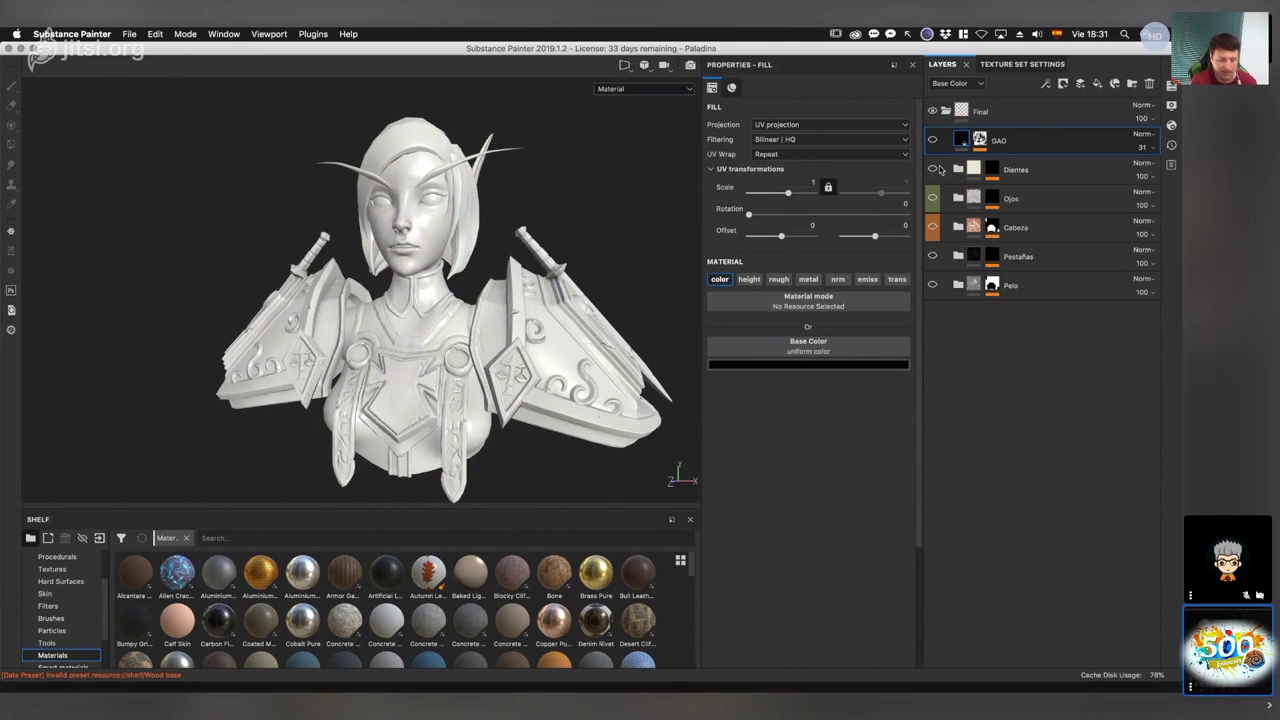
pyautogui.click(946, 112)
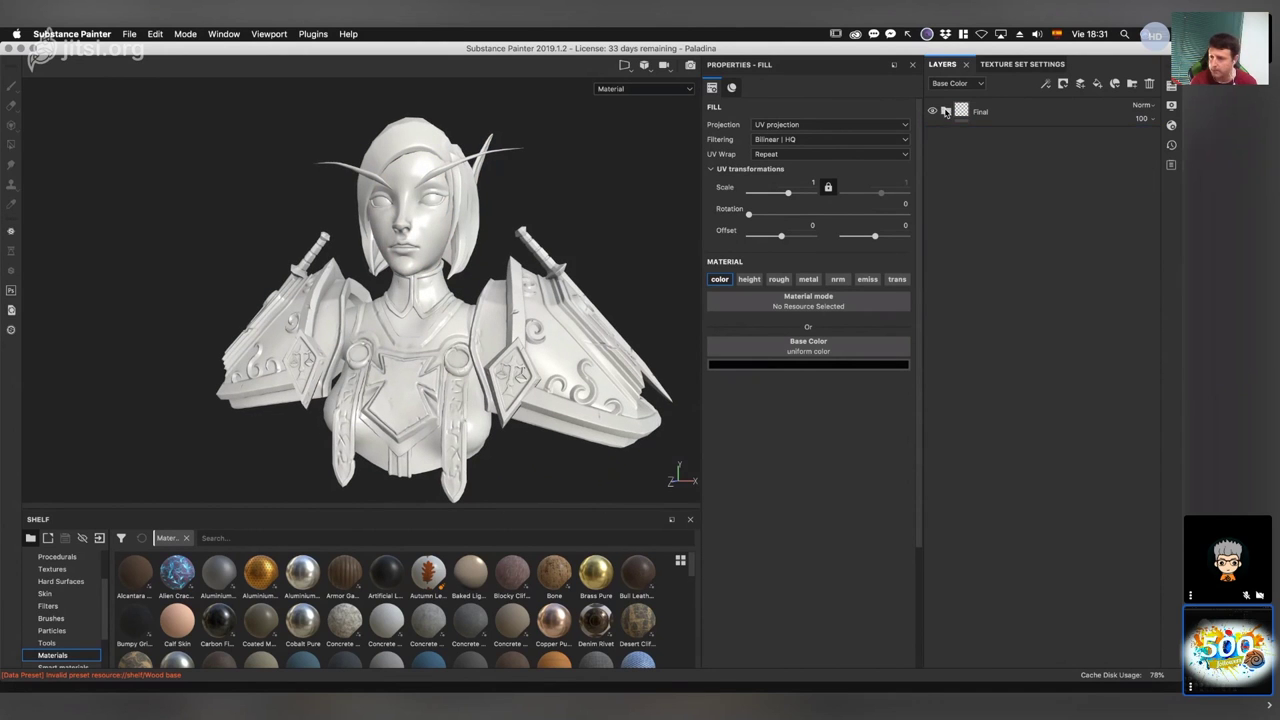
pyautogui.keyDown('alt'); pyautogui.moveTo(510, 303); pyautogui.dragTo(544, 311); pyautogui.keyUp('alt')
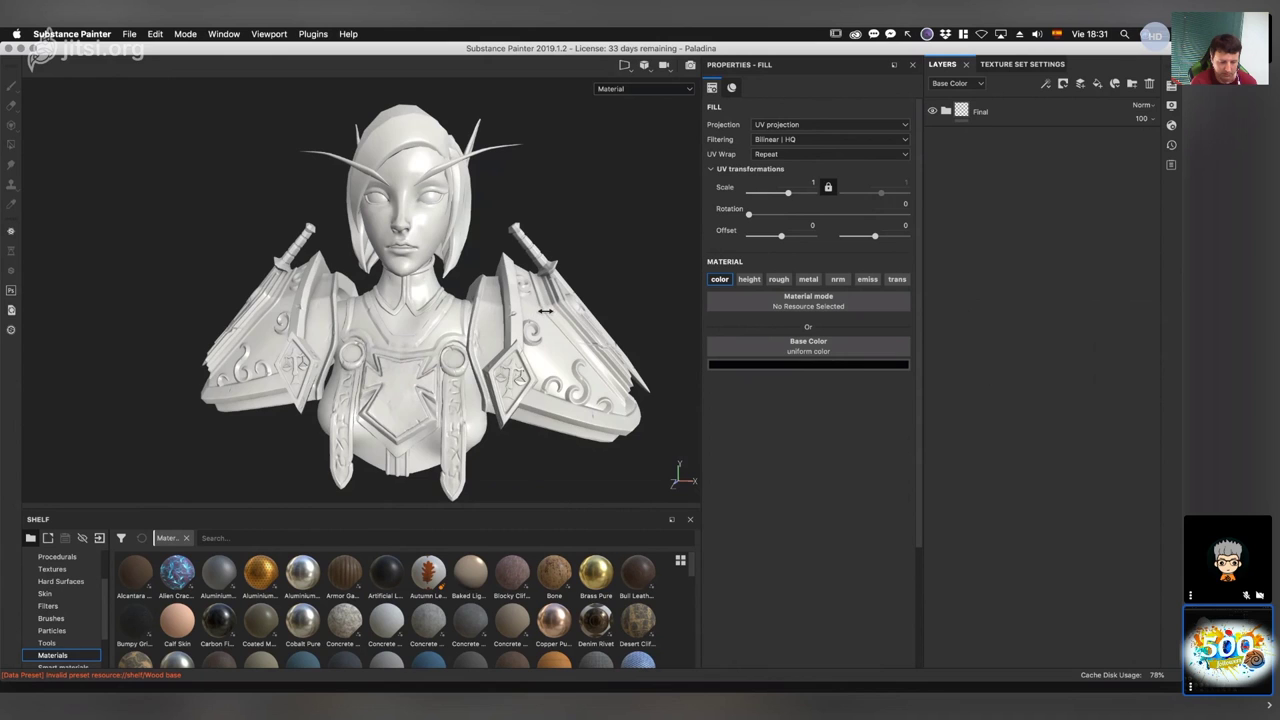
pyautogui.scroll(5, 527, 316)
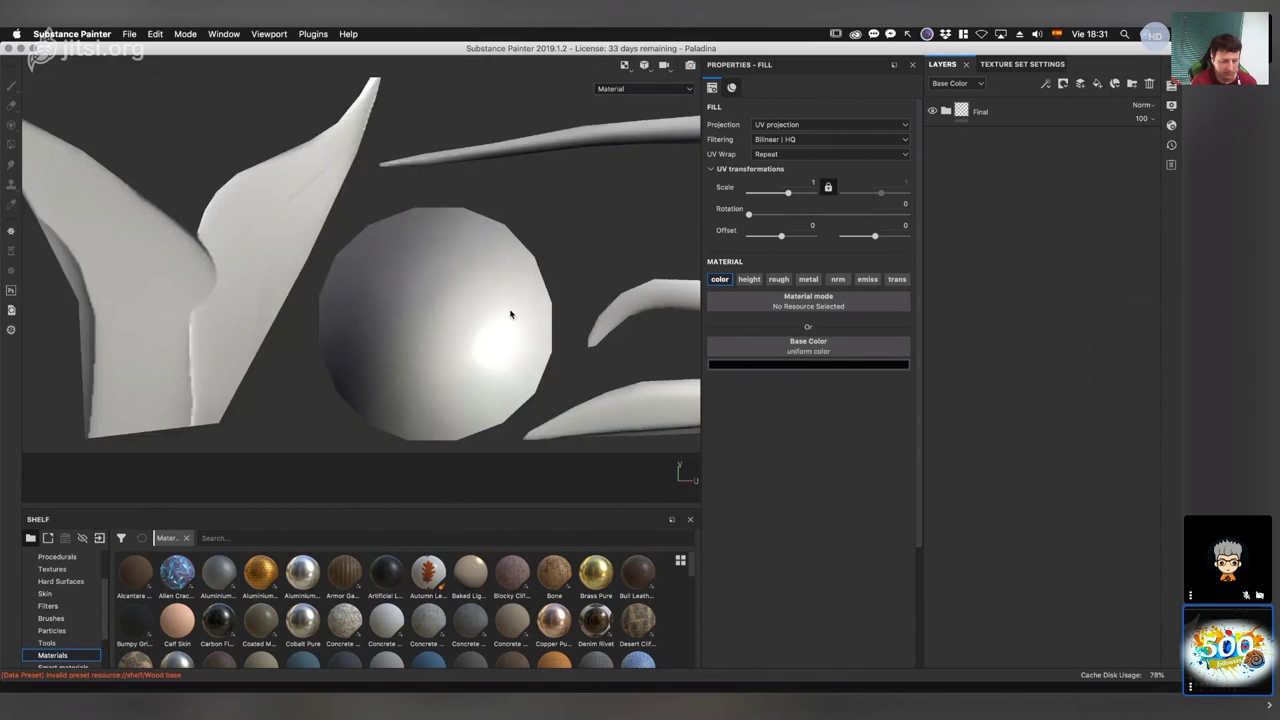
pyautogui.press('f')
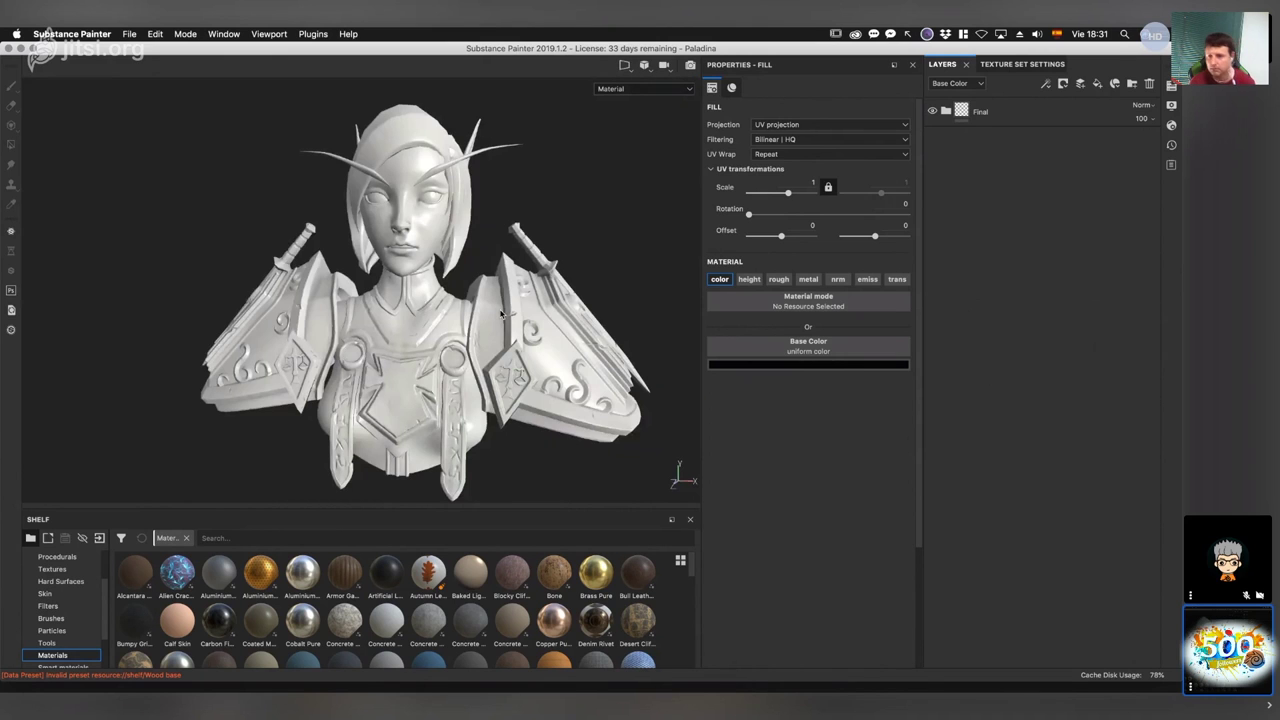
pyautogui.keyDown('alt'); pyautogui.moveTo(321, 399); pyautogui.dragTo(420, 370); pyautogui.keyUp('alt')
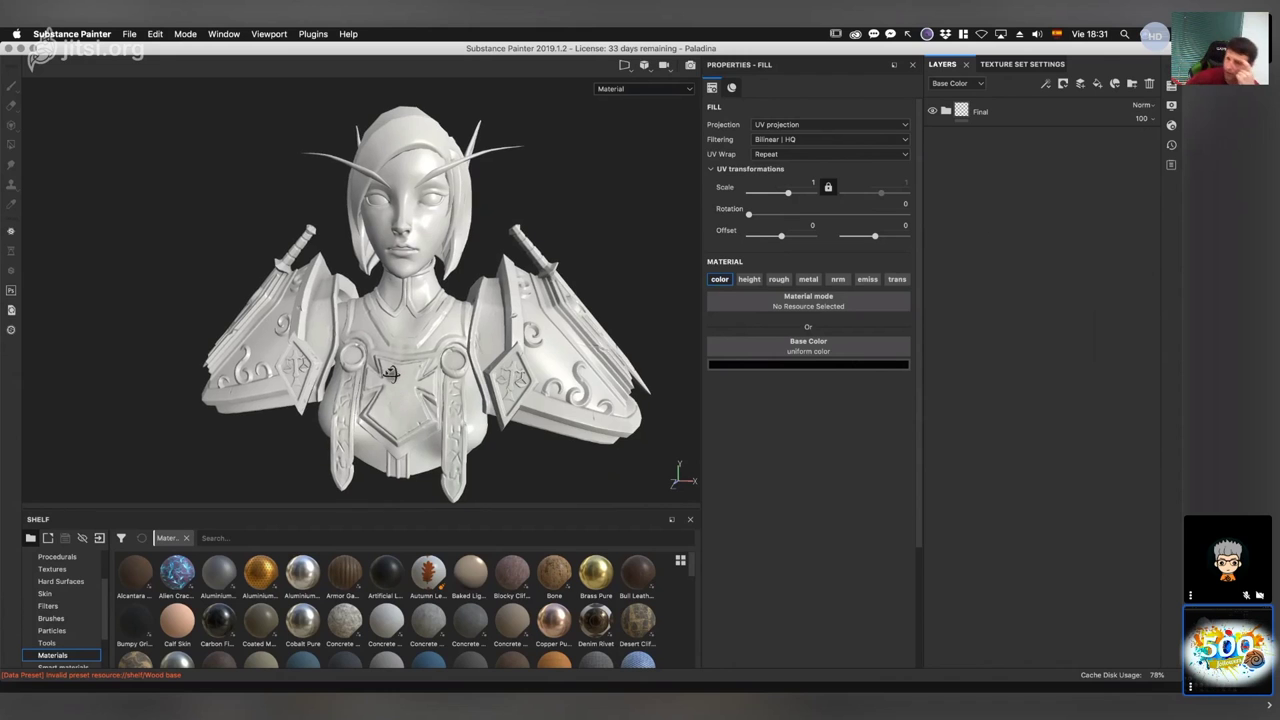
pyautogui.press('b')
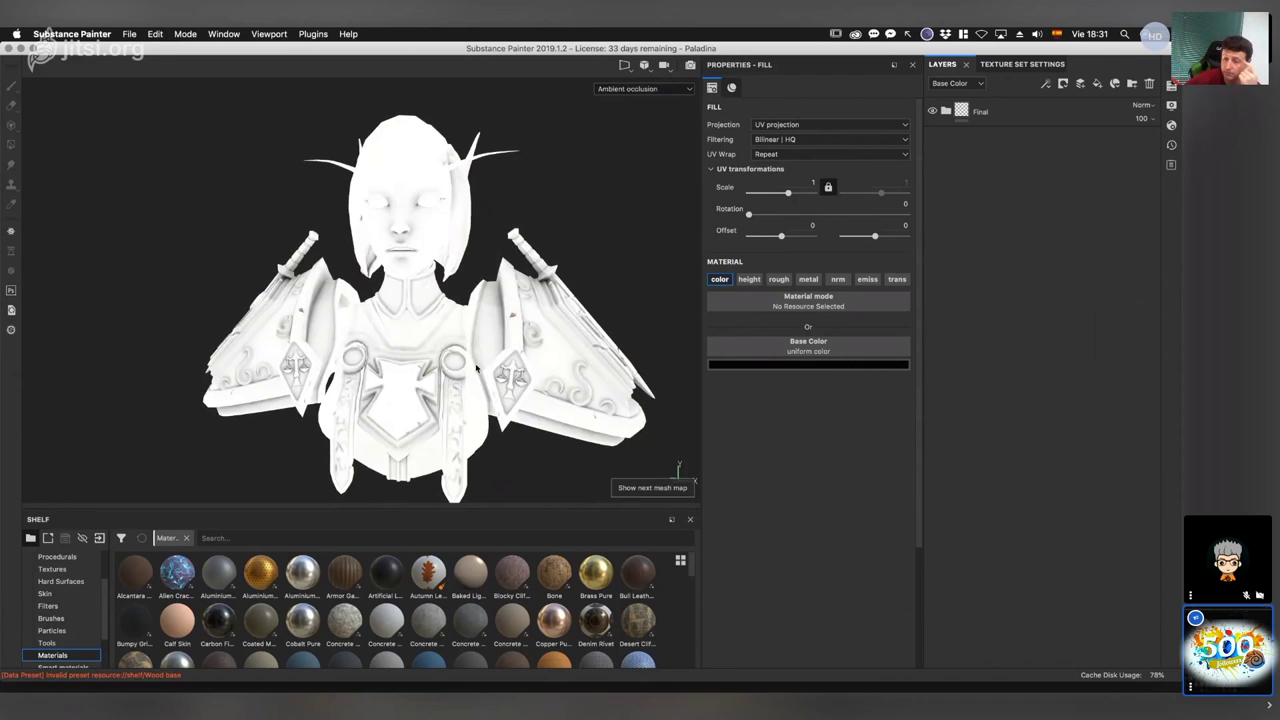
pyautogui.press('b')
pyautogui.press('b')
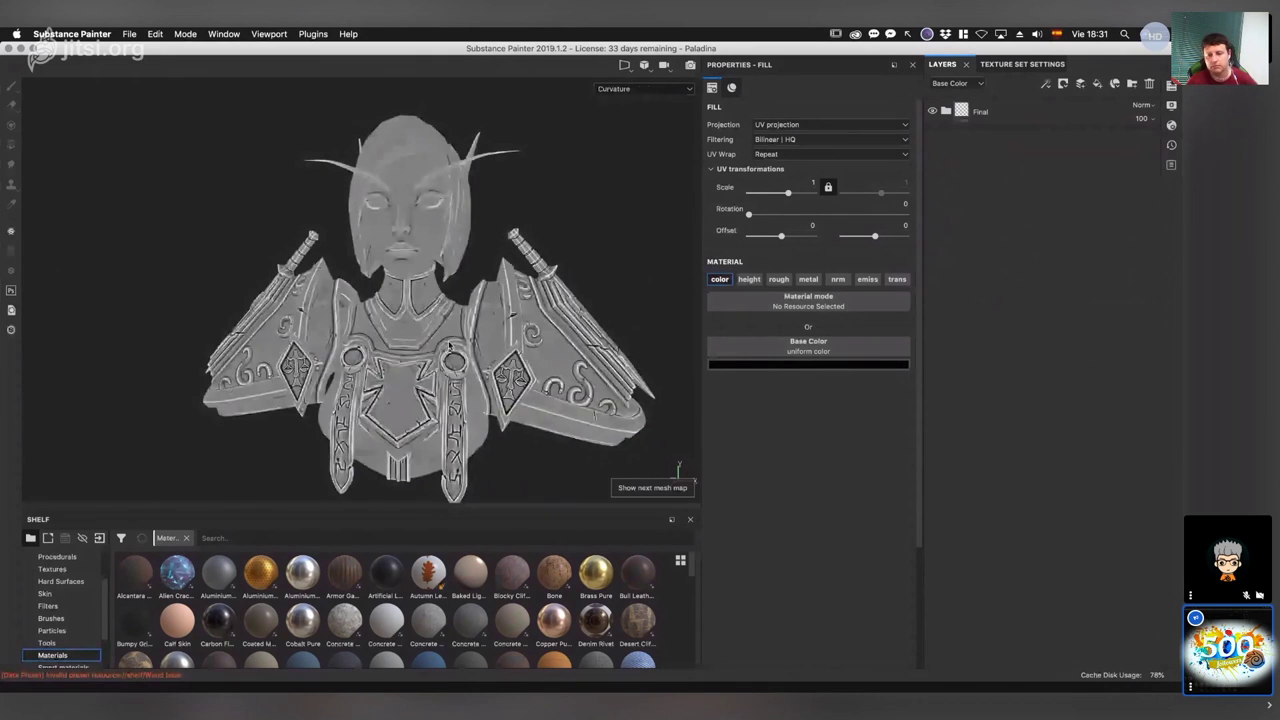
pyautogui.press('b')
pyautogui.press('b')
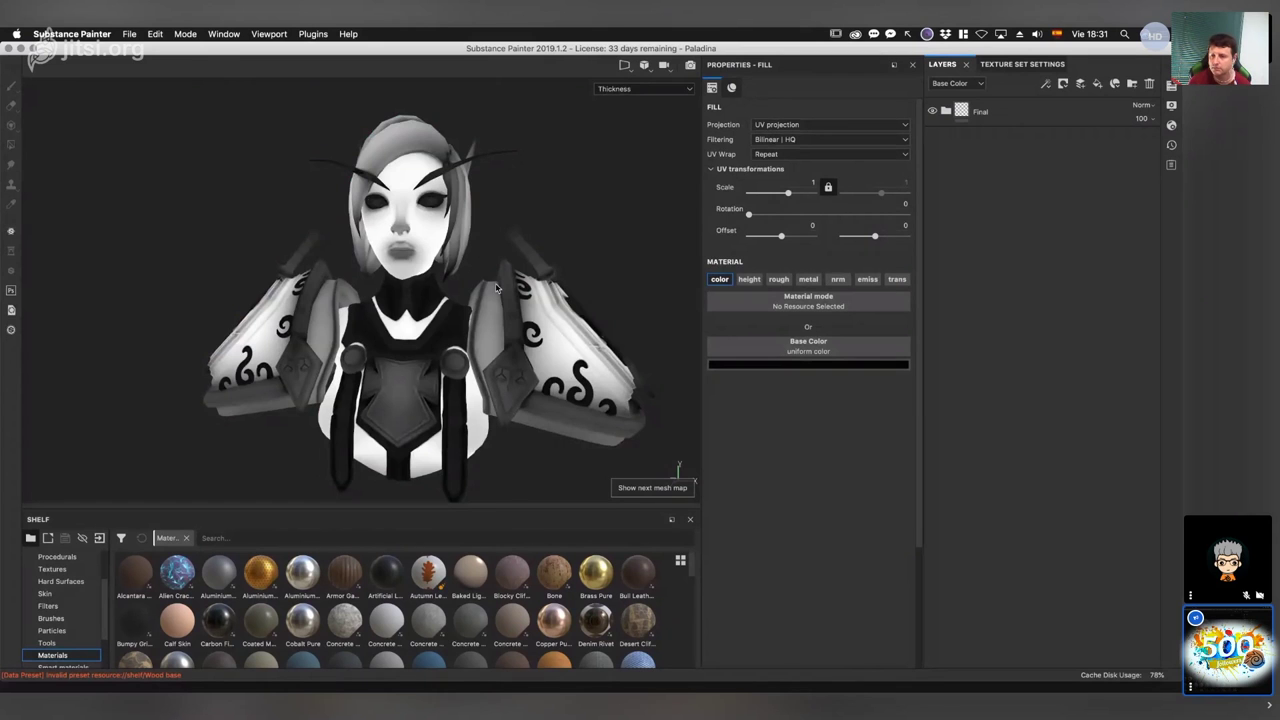
pyautogui.press('m')
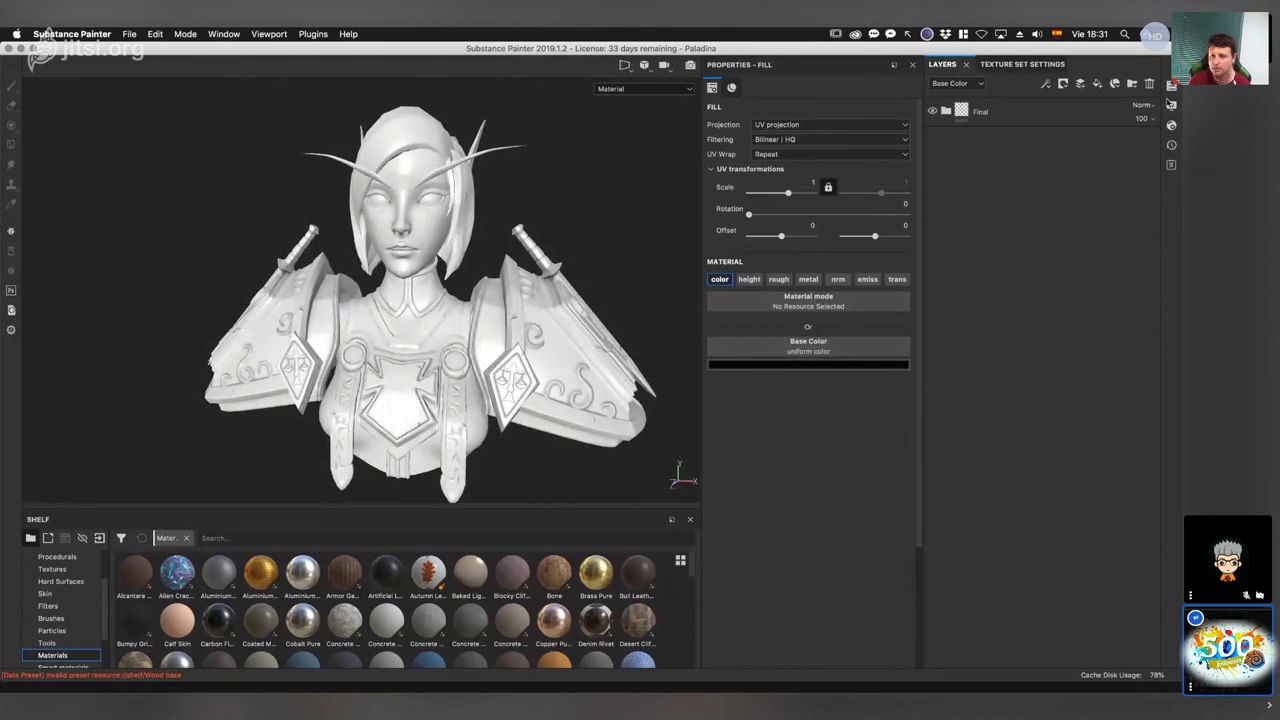
pyautogui.click(1170, 106)
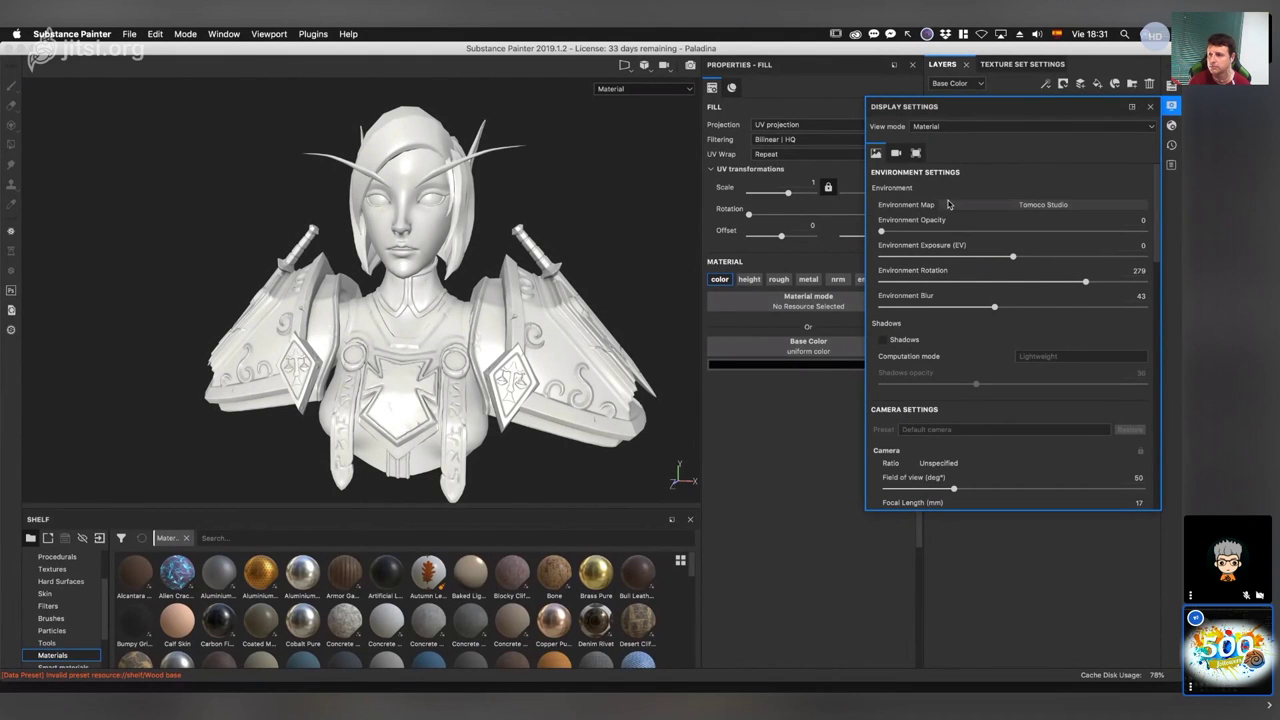
# Step: Try the crimson_pique_glass_cube and Bonifacio Aragon Stairs environments, rotating the lighting to 301
pyautogui.click(992, 205)
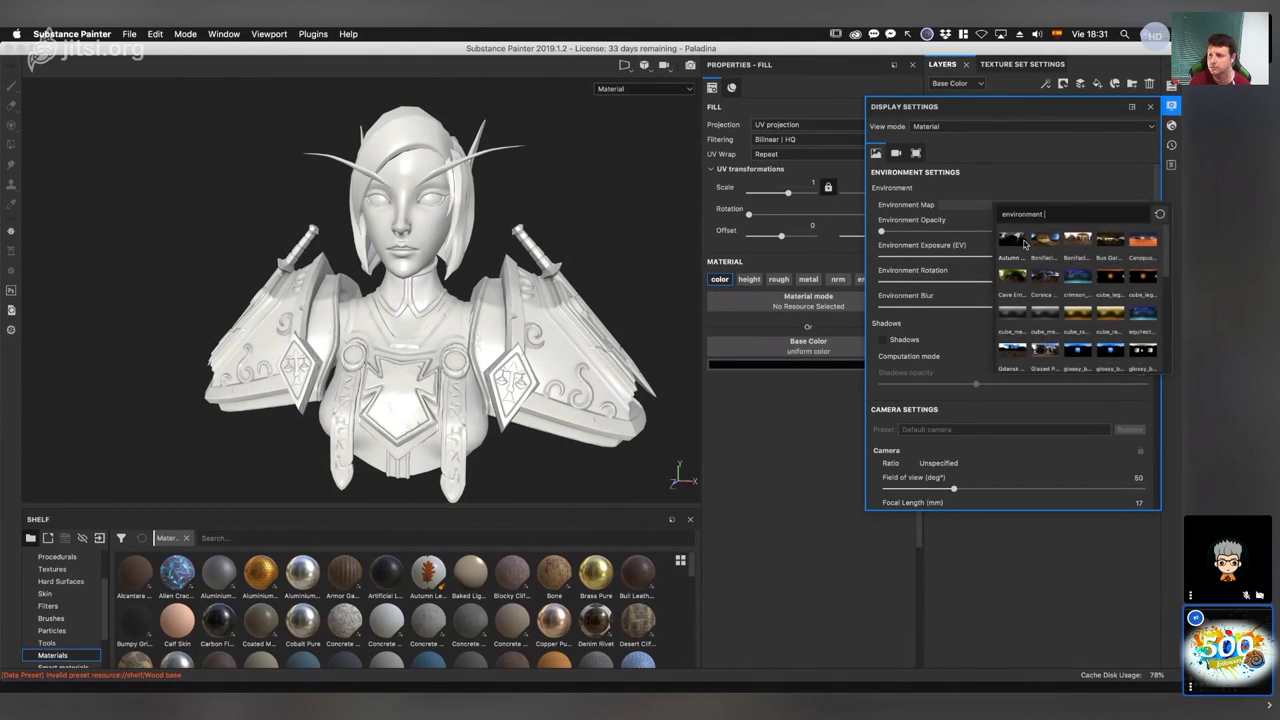
pyautogui.click(1080, 283)
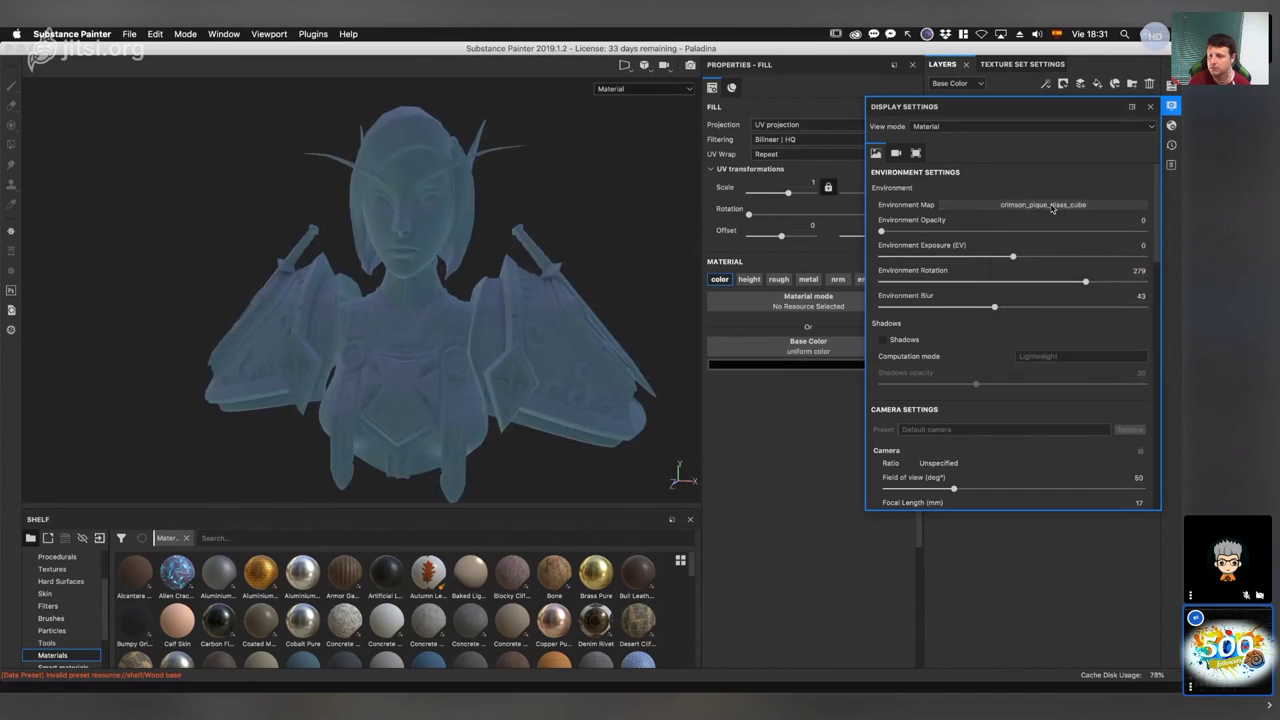
pyautogui.click(1052, 206)
pyautogui.click(1052, 248)
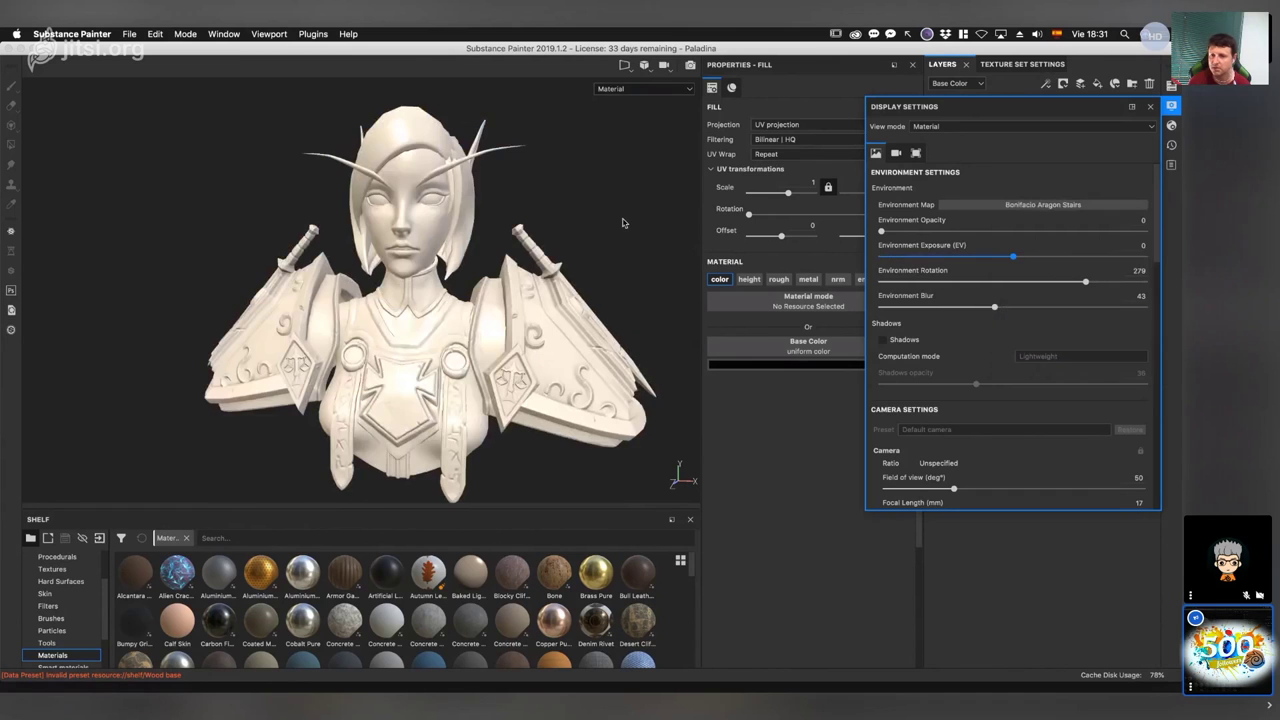
pyautogui.keyDown('shift'); pyautogui.moveTo(636, 214); pyautogui.dragTo(600, 220, button='right'); pyautogui.keyUp('shift')
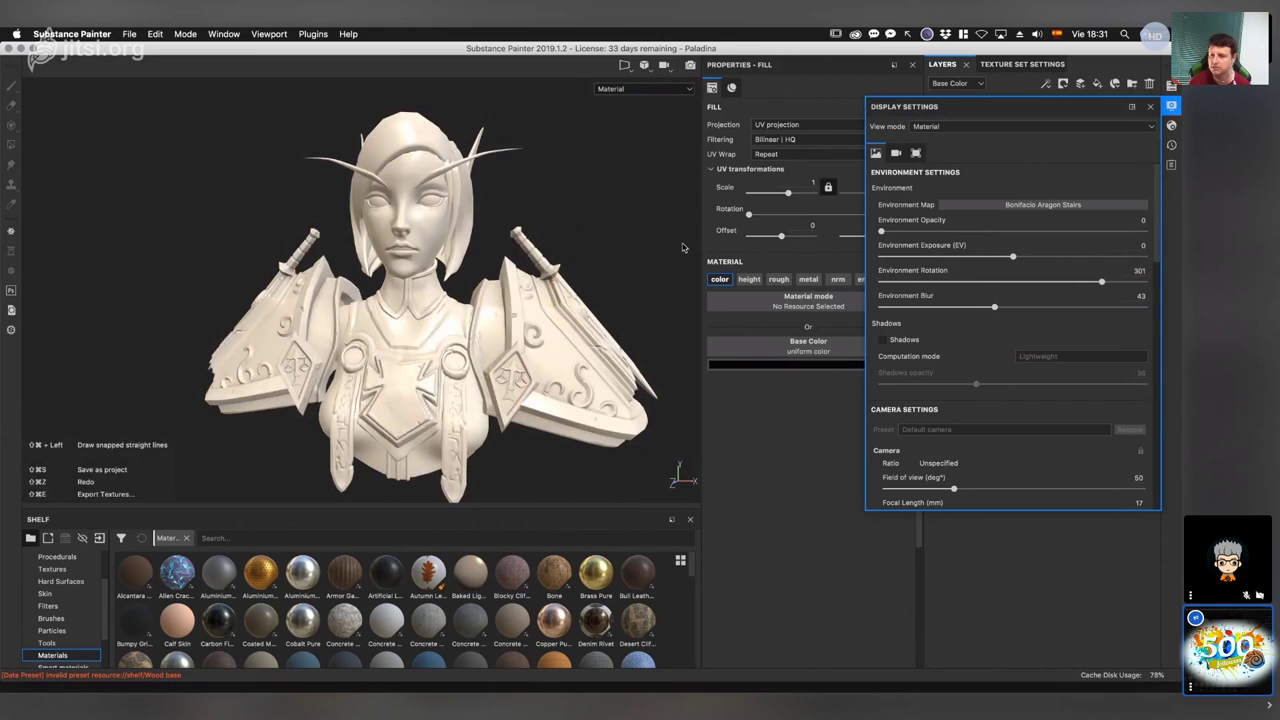
# Step: Search for and apply the Tomoco Studio environment map, then close Display Settings
pyautogui.click(1023, 207)
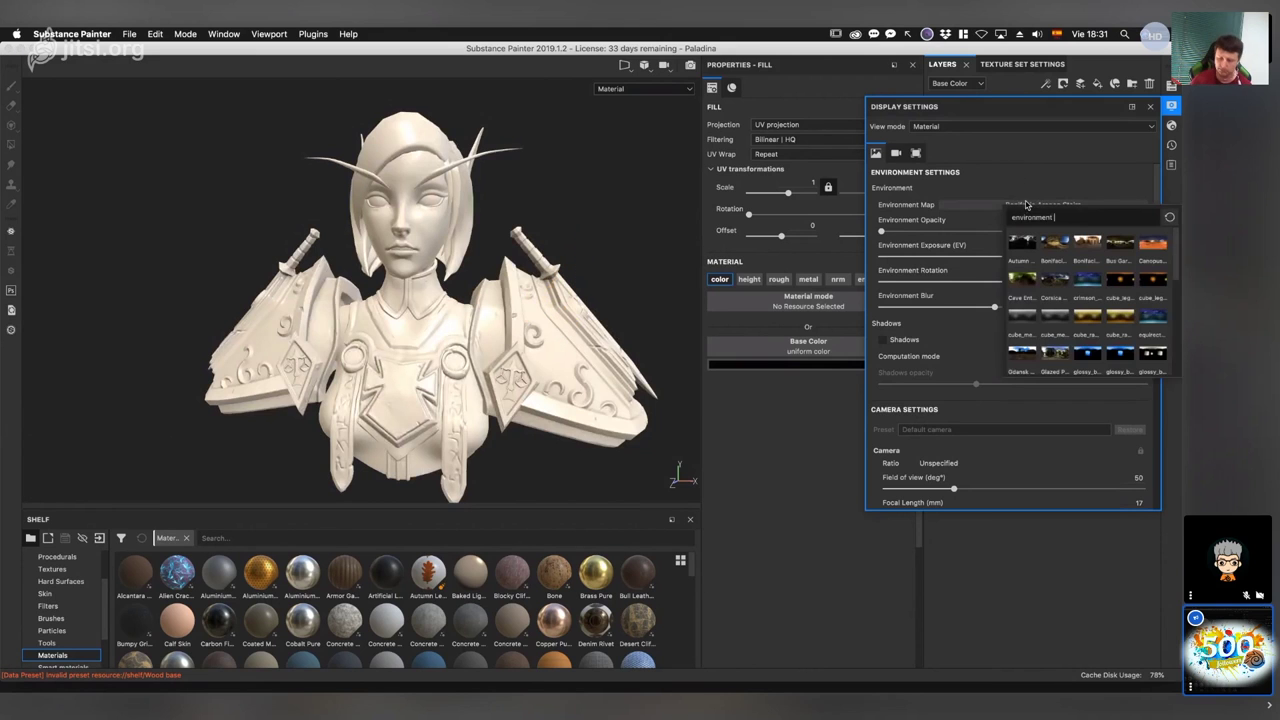
pyautogui.write('tomo')
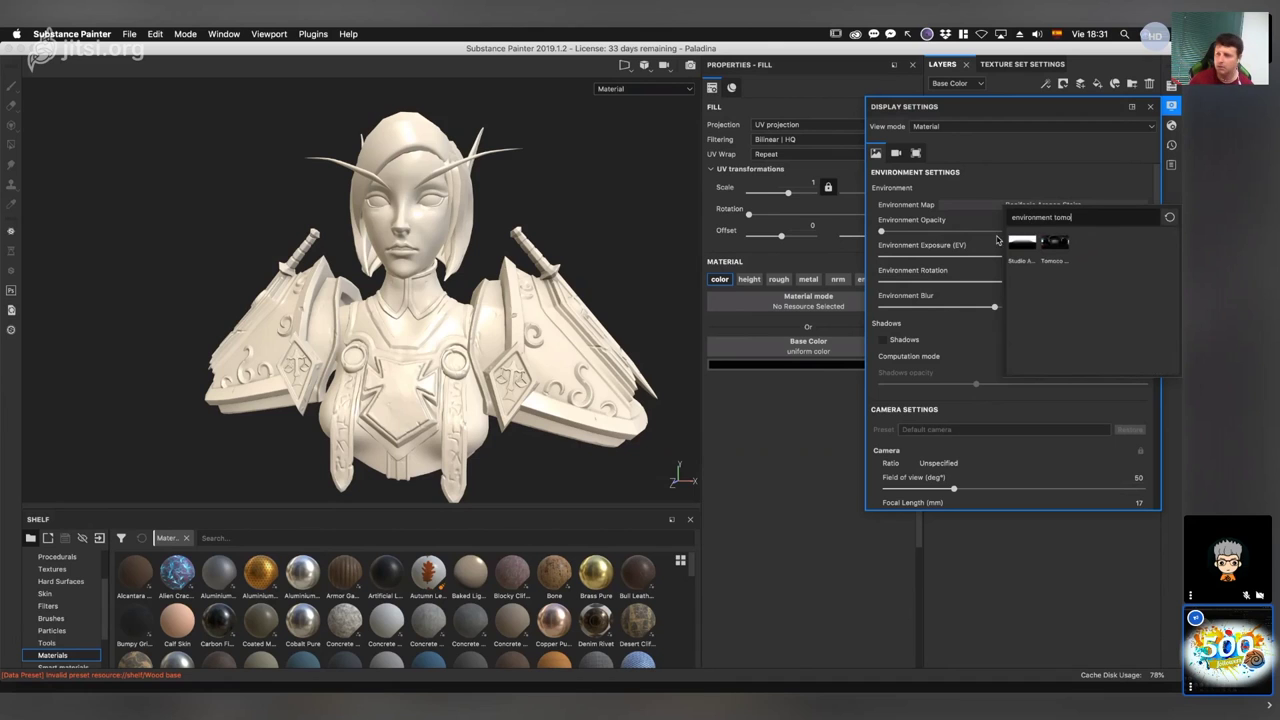
pyautogui.click(1052, 245)
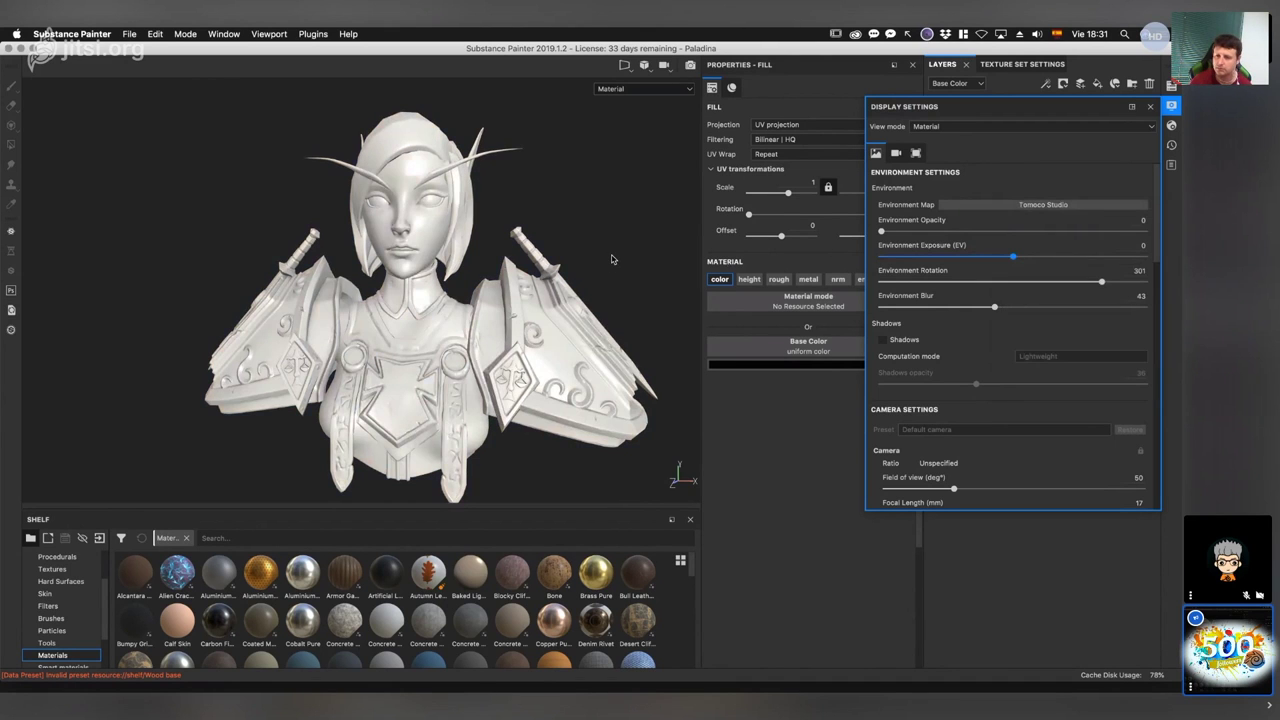
pyautogui.click(1152, 107)
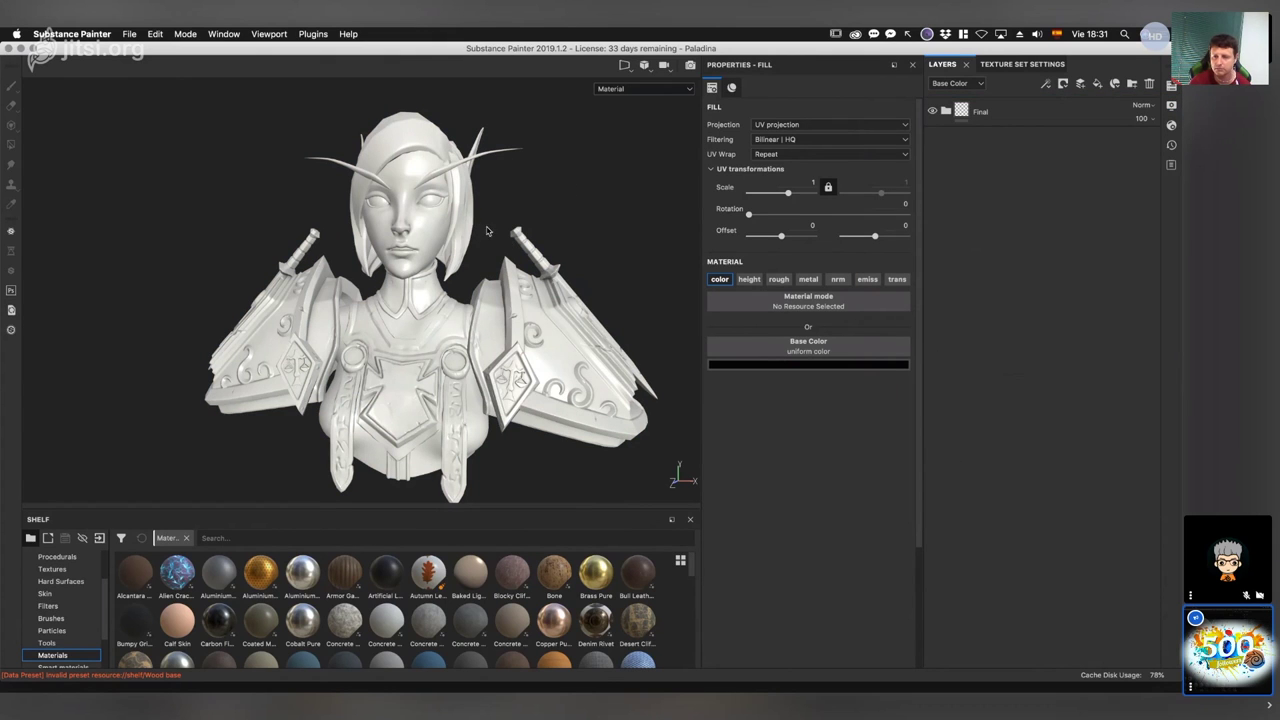
# Step: Orbit the bust to a new angle and raise the Shelf panel's top edge slightly
pyautogui.keyDown('alt'); pyautogui.moveTo(558, 229); pyautogui.dragTo(557, 232); pyautogui.keyUp('alt')
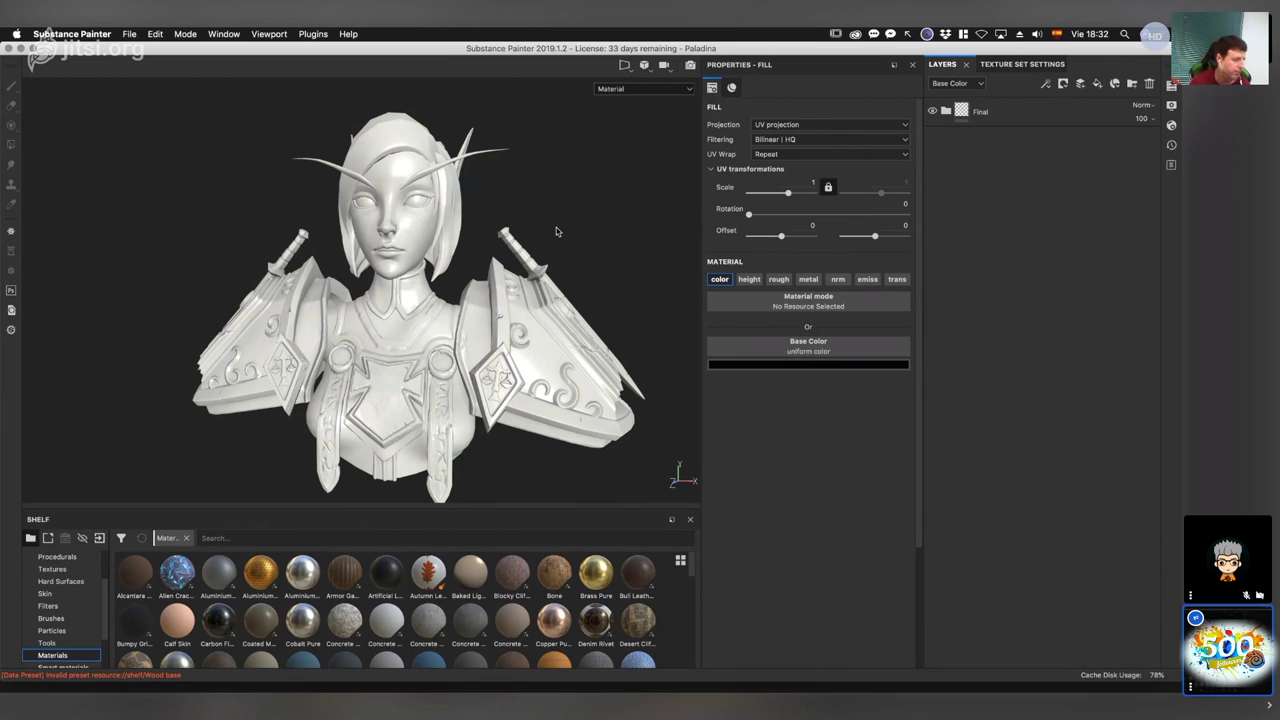
pyautogui.keyDown('alt'); pyautogui.moveTo(535, 224); pyautogui.dragTo(563, 219); pyautogui.keyUp('alt')
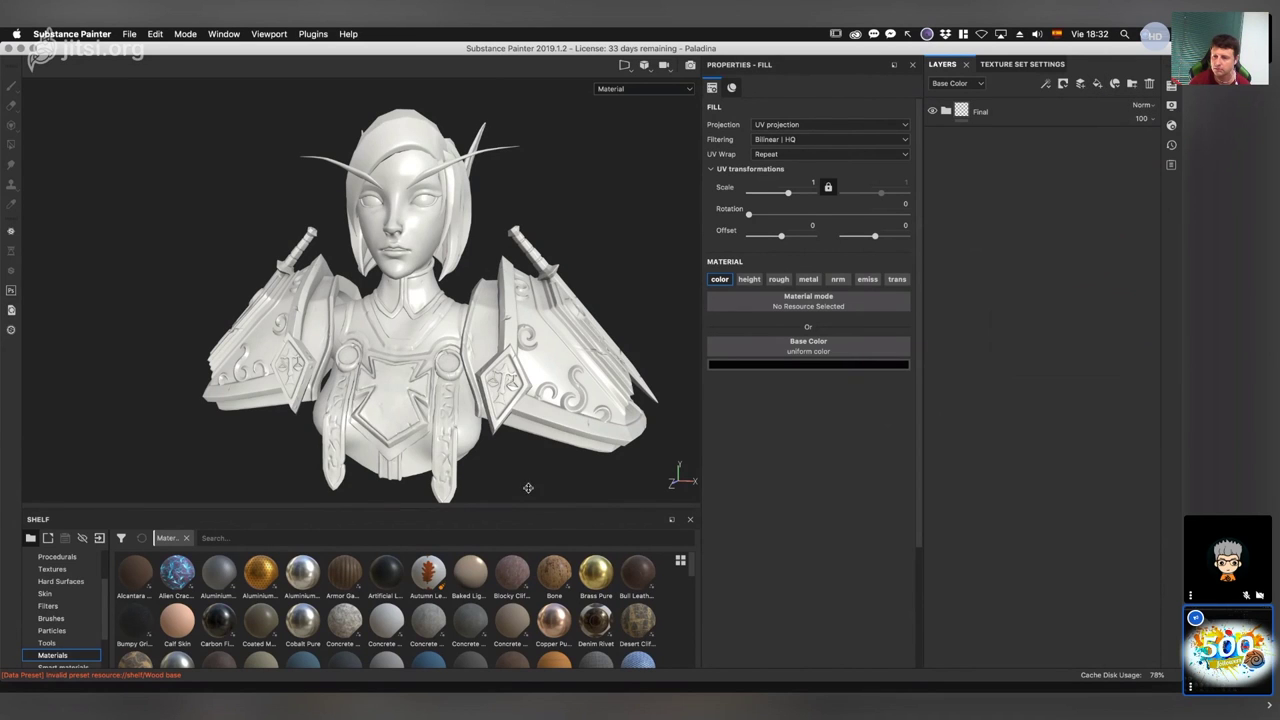
pyautogui.moveTo(528, 508); pyautogui.dragTo(528, 483)
# Step: Filter the shelf by 'so mu' and add SoMuchRoughness as a new fill layer
pyautogui.click(566, 513)
pyautogui.write('so mu')
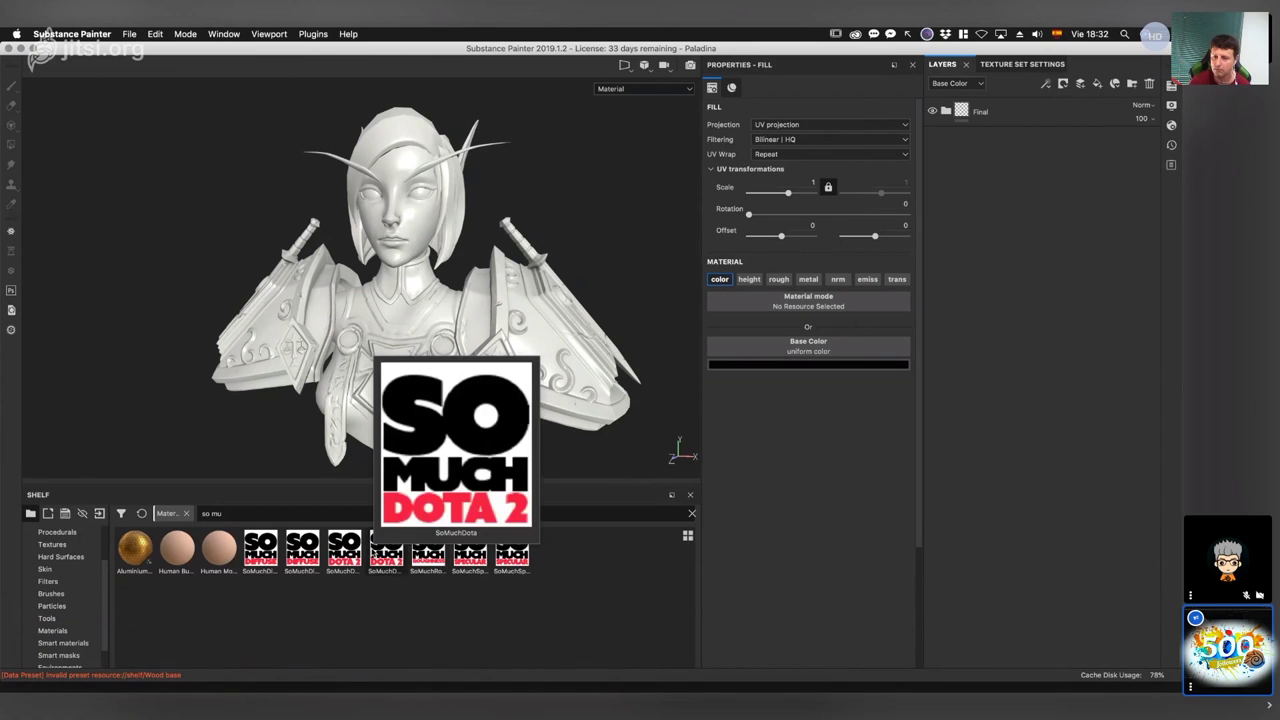
pyautogui.moveTo(427, 555)
pyautogui.mouseDown()
pyautogui.moveTo(1058, 190)
pyautogui.moveTo(971, 291)
pyautogui.moveTo(937, 266)
pyautogui.mouseUp()
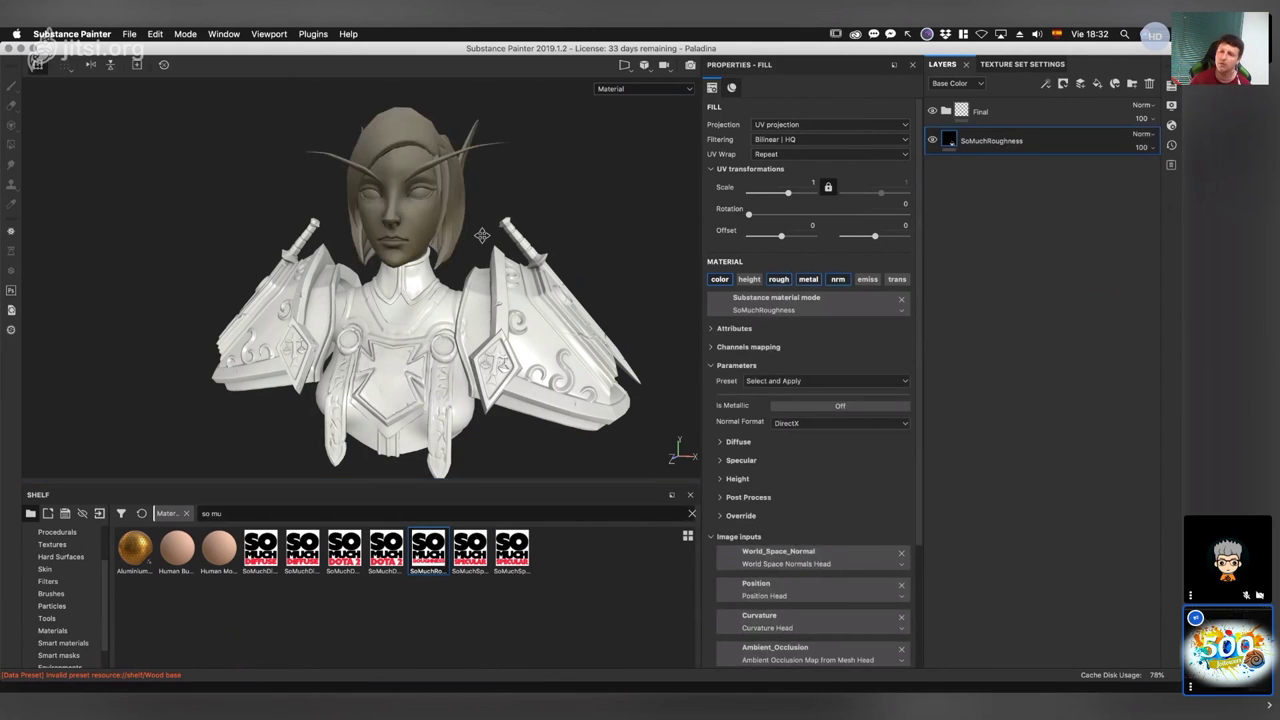
# Step: Orbit and zoom to a straight-on view of the elf's face, then cycle the baked mesh maps
pyautogui.keyDown('alt'); pyautogui.moveTo(482, 235); pyautogui.dragTo(502, 280); pyautogui.keyUp('alt')
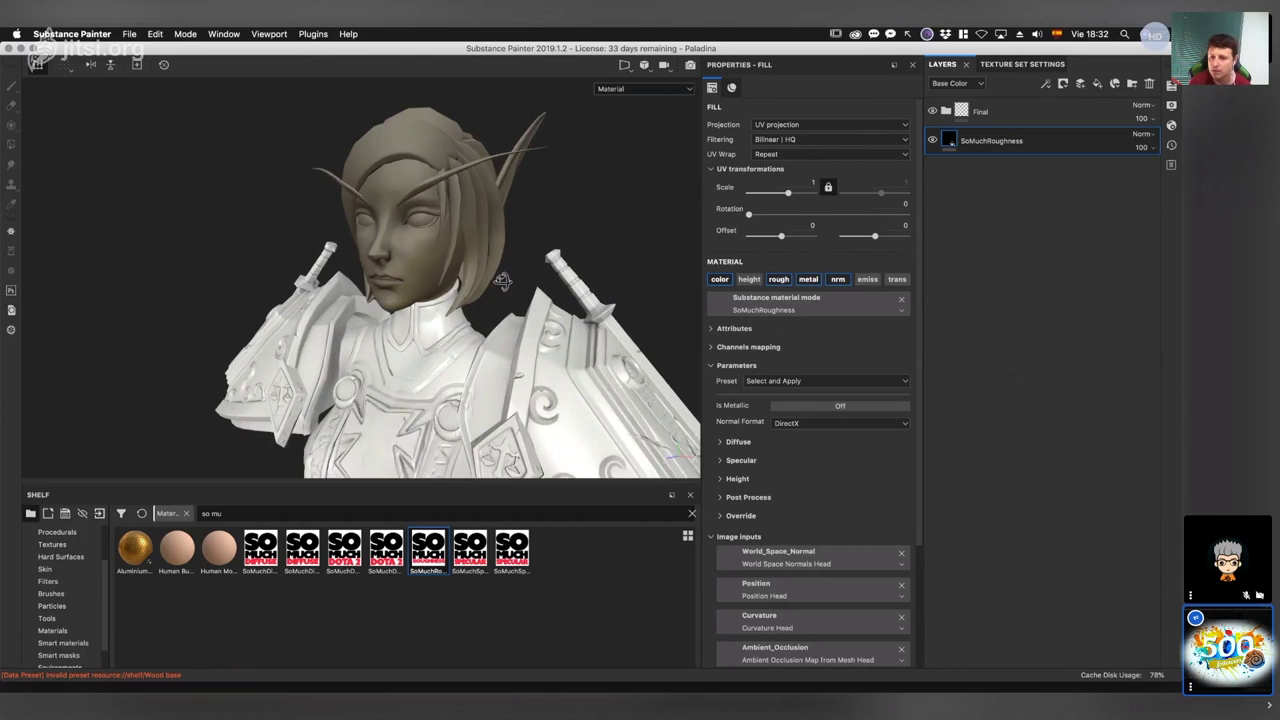
pyautogui.keyDown('alt'); pyautogui.moveTo(520, 288); pyautogui.dragTo(482, 290, button='right'); pyautogui.keyUp('alt')
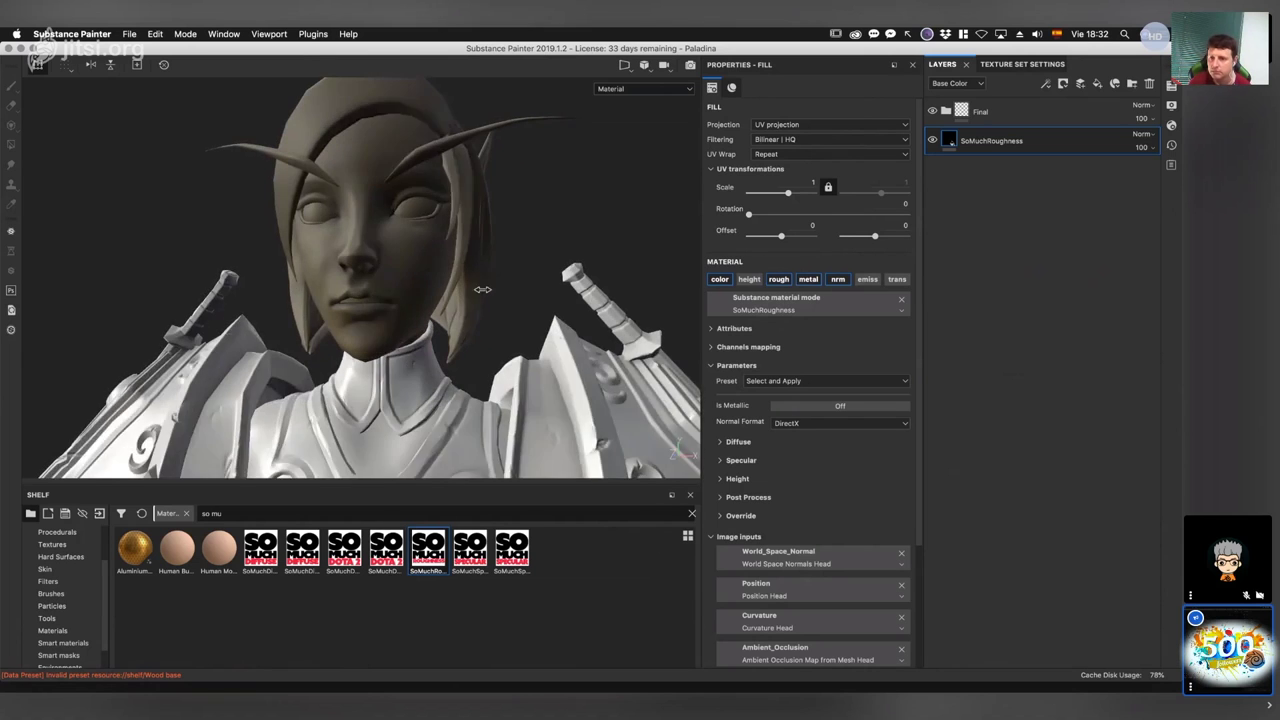
pyautogui.moveTo(495, 291)
pyautogui.keyDown('alt'); pyautogui.mouseDown()
pyautogui.moveTo(472, 247)
pyautogui.moveTo(440, 262)
pyautogui.mouseUp(); pyautogui.keyUp('alt')
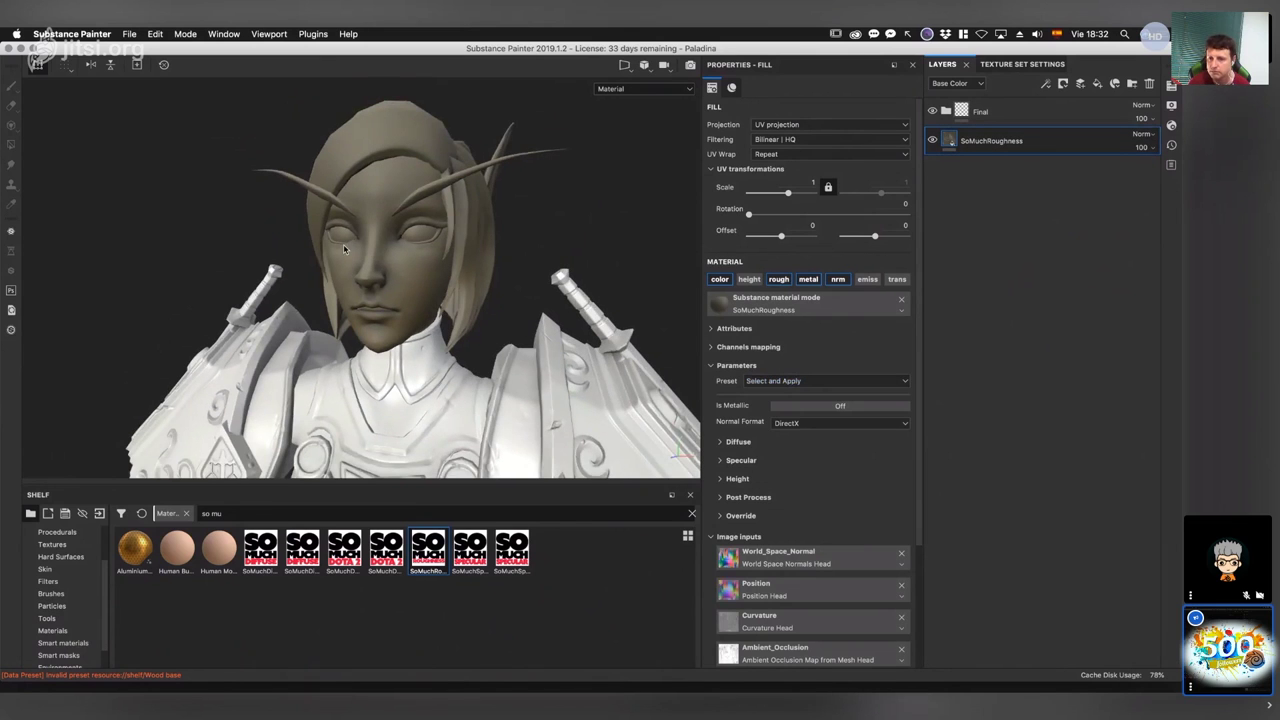
pyautogui.press('b')
pyautogui.press('b')
pyautogui.press('b')
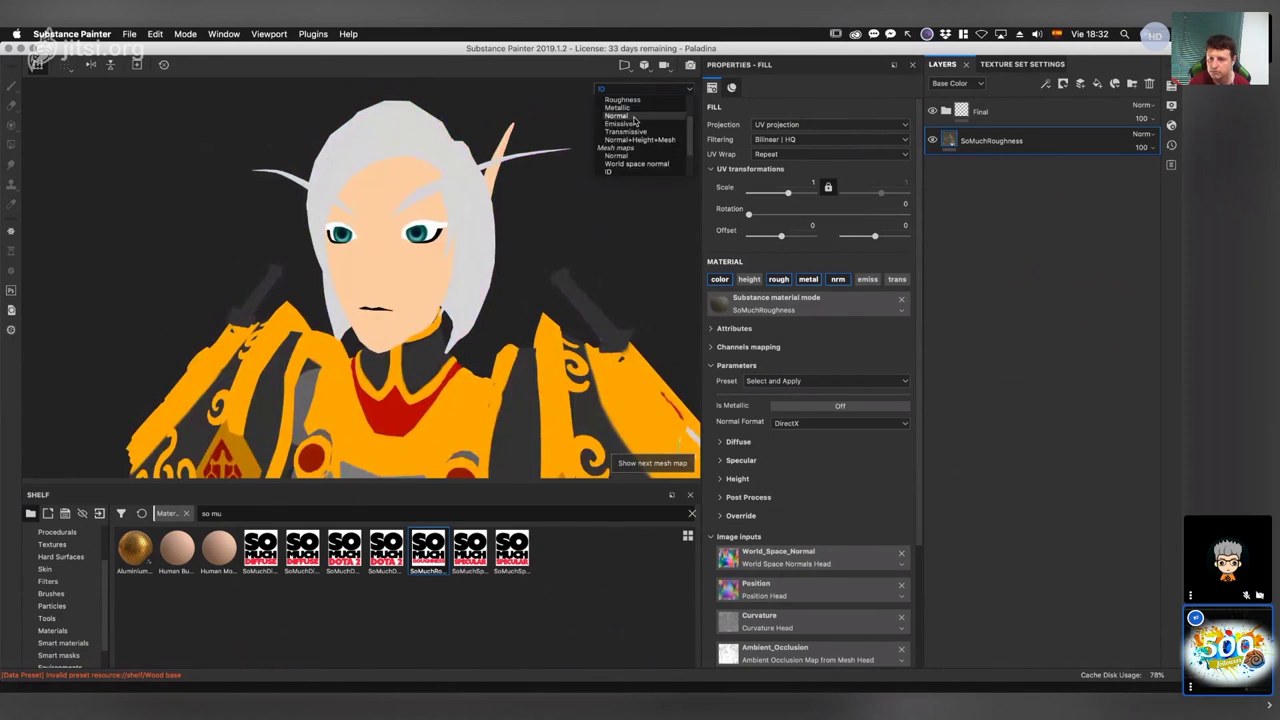
# Step: Check the head in the Base Color channel, then return to the full material view
pyautogui.scroll(4, 637, 120)
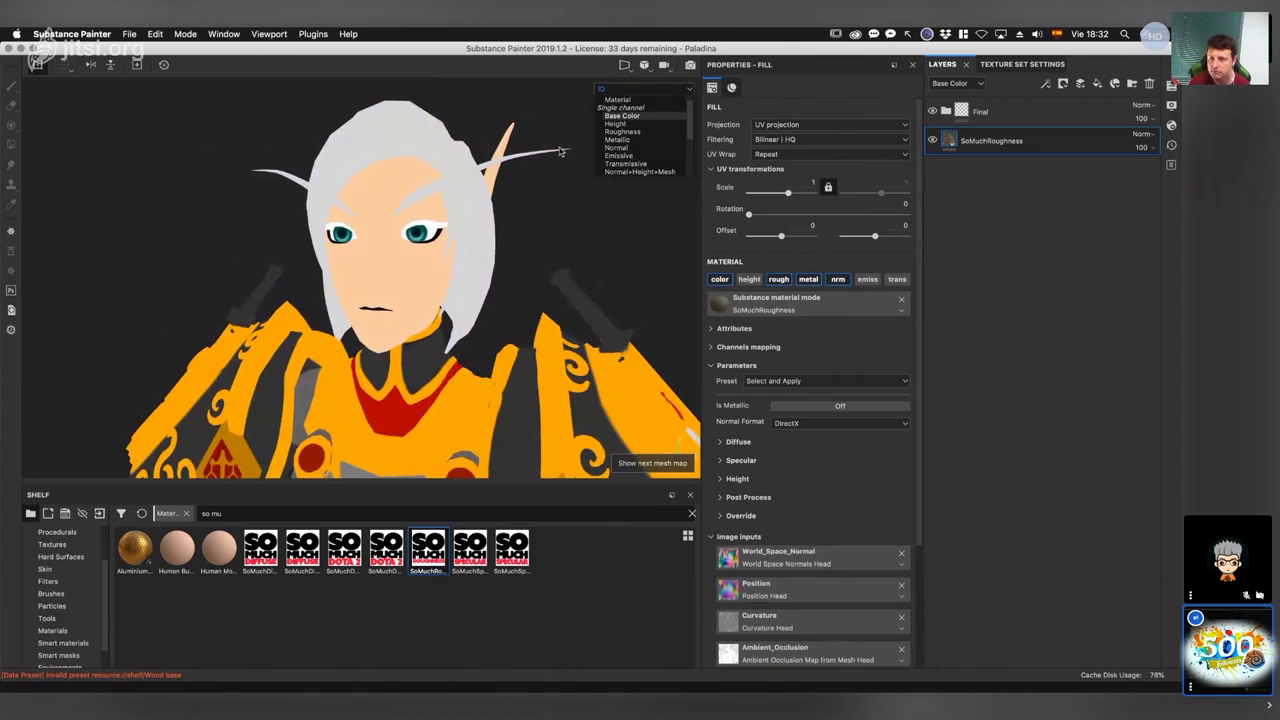
pyautogui.click(630, 116)
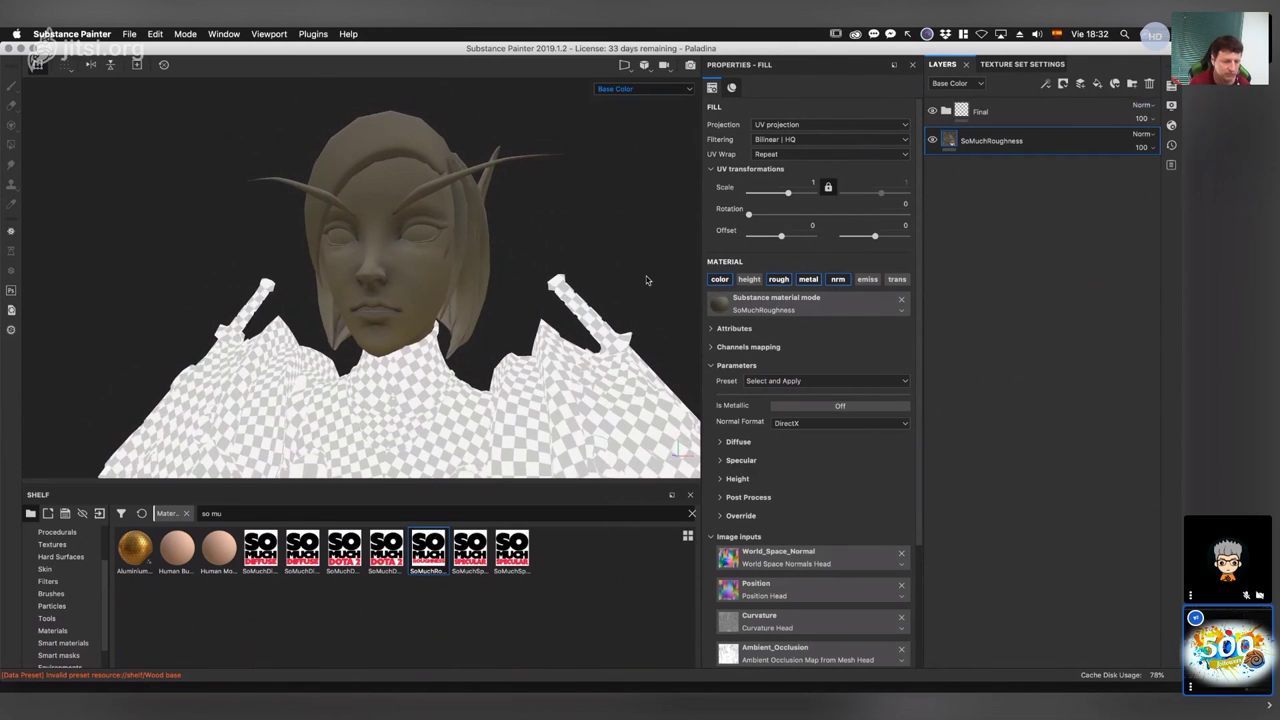
pyautogui.press('m')
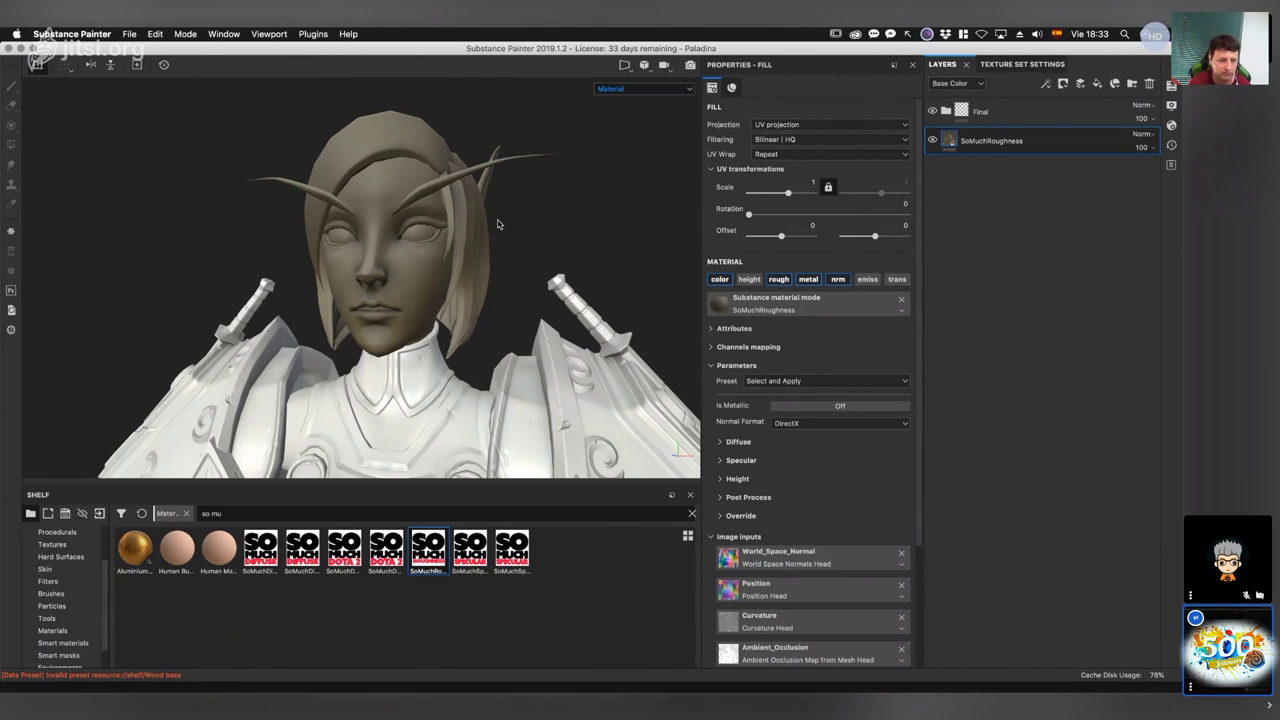
# Step: Orbit around the bust and bring up the SoMuchRoughness material presets list
pyautogui.keyDown('alt'); pyautogui.moveTo(539, 234); pyautogui.dragTo(542, 236); pyautogui.keyUp('alt')
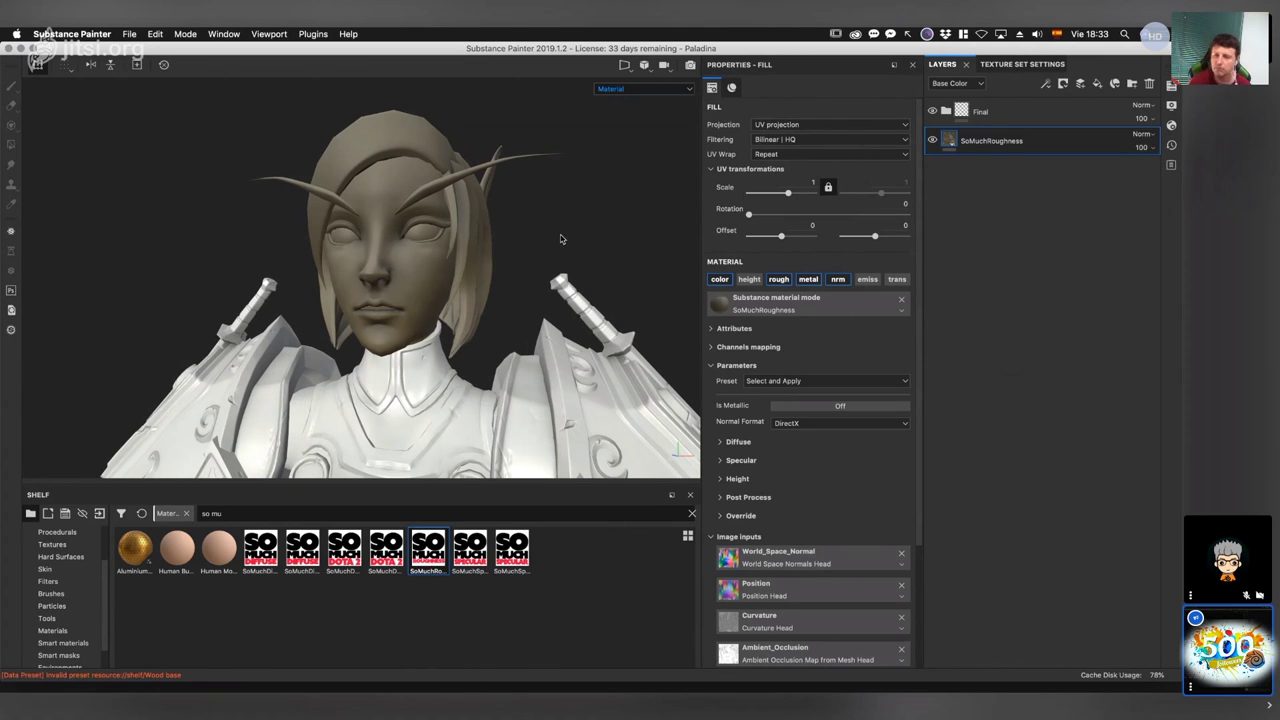
pyautogui.keyDown('alt'); pyautogui.moveTo(524, 228); pyautogui.dragTo(498, 402); pyautogui.keyUp('alt')
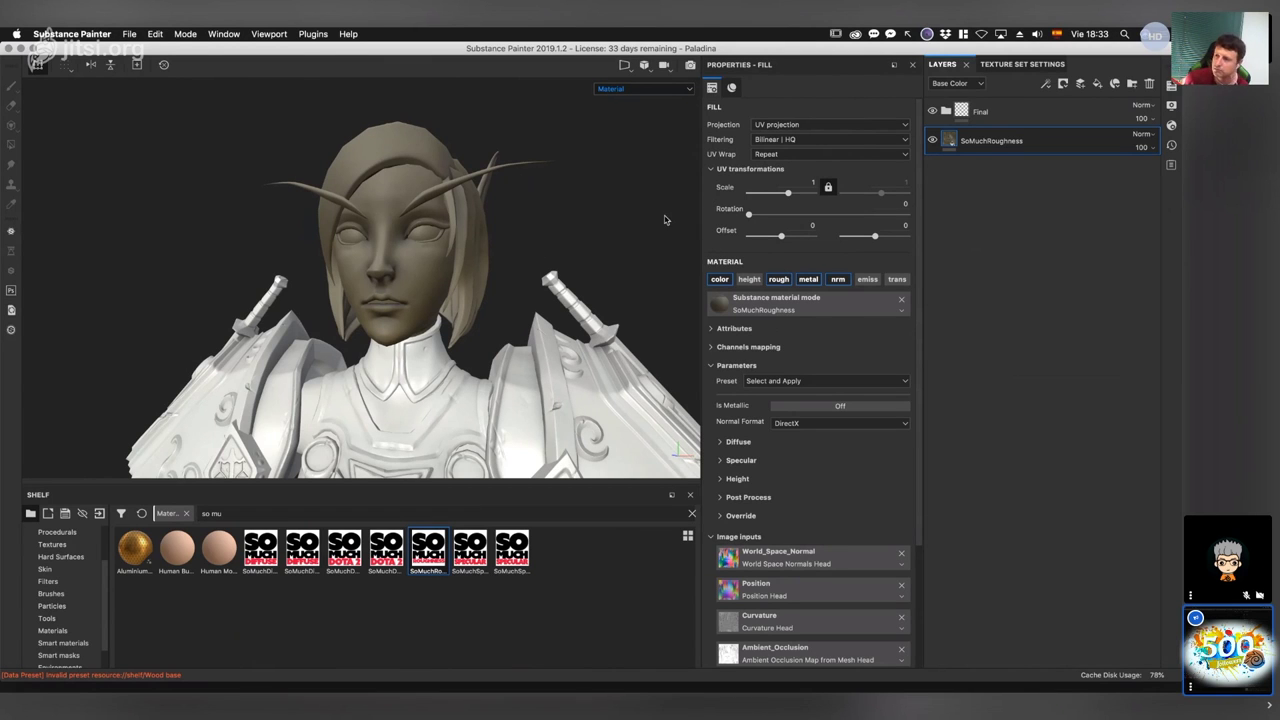
pyautogui.keyDown('alt'); pyautogui.moveTo(443, 279); pyautogui.dragTo(545, 286); pyautogui.keyUp('alt')
pyautogui.click(803, 381)
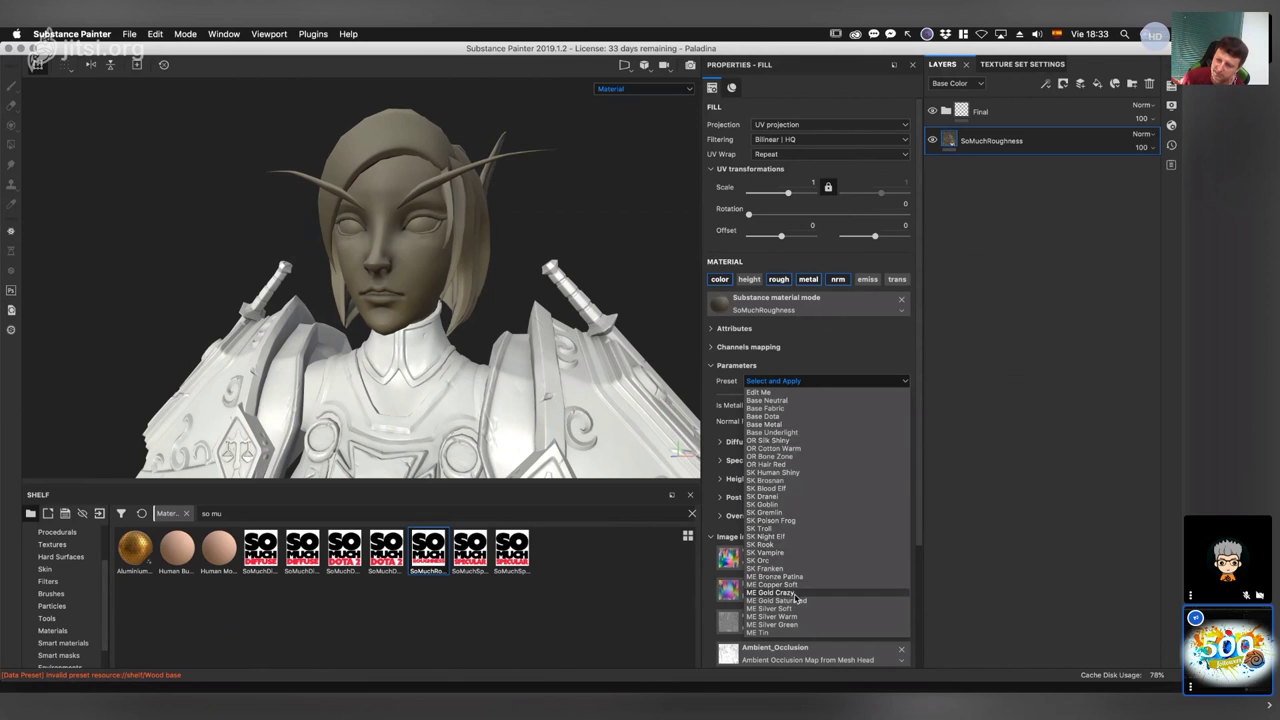
# Step: Apply the SK Dranei skin preset to the SoMuchRoughness material
pyautogui.click(789, 537)
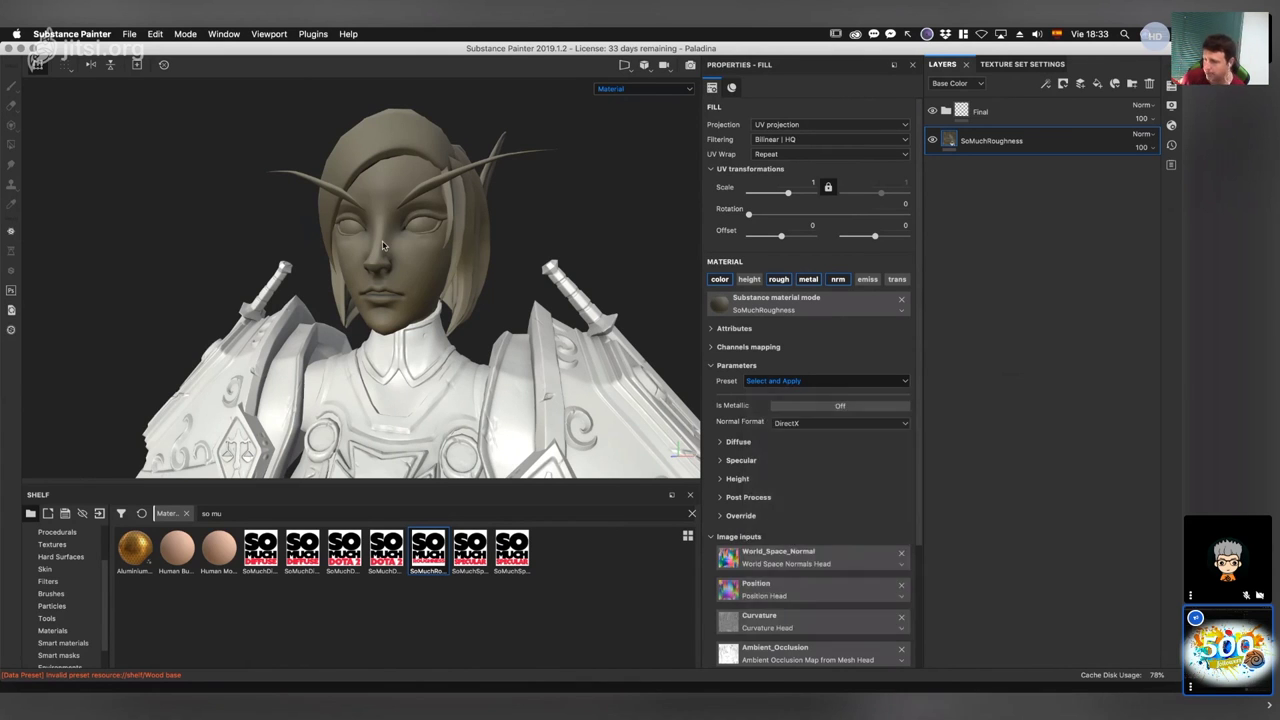
pyautogui.click(843, 383)
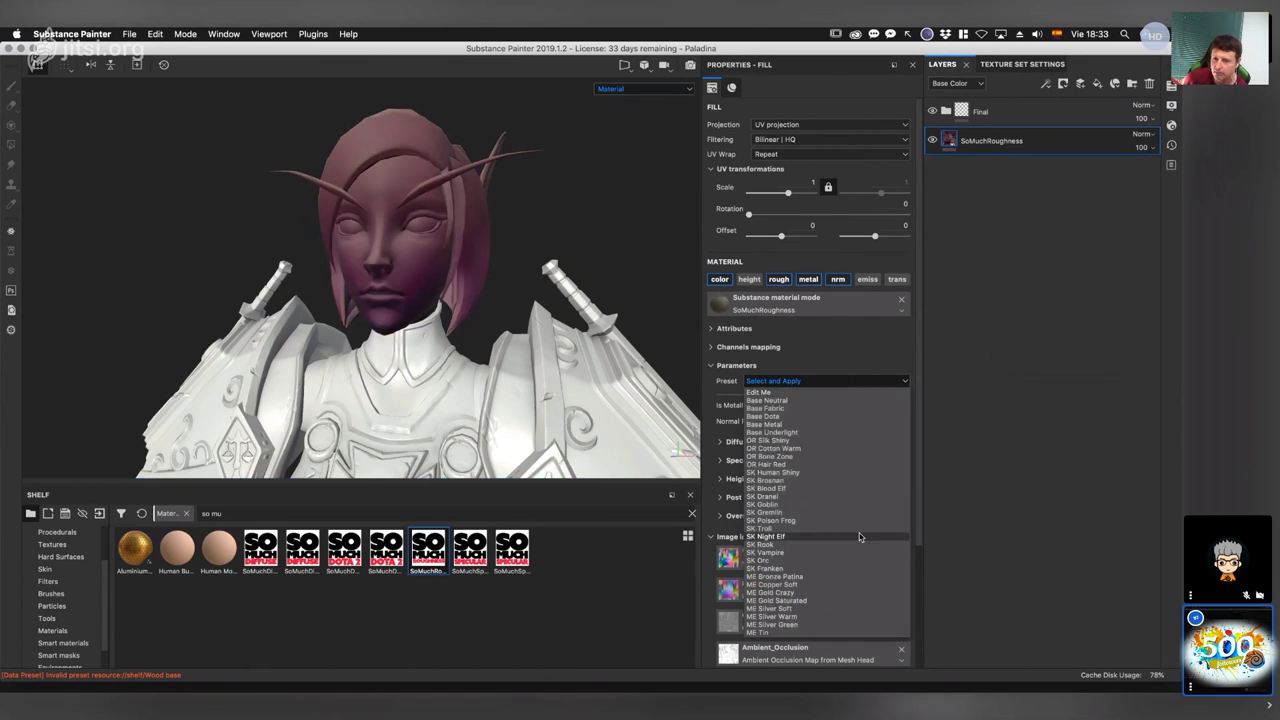
pyautogui.click(832, 496)
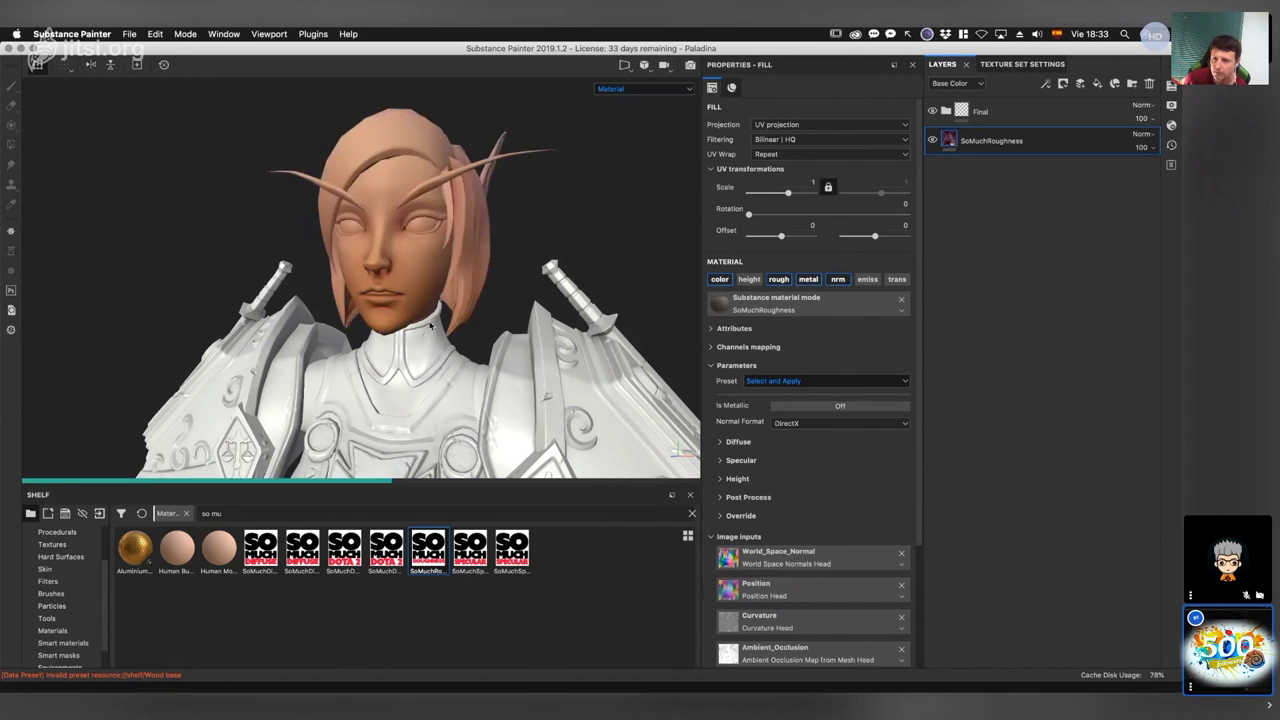
# Step: View the head straight-on, rotate the environment lighting, and expand the Final layer group
pyautogui.moveTo(476, 347)
pyautogui.keyDown('alt'); pyautogui.mouseDown()
pyautogui.moveTo(474, 372)
pyautogui.moveTo(503, 313)
pyautogui.mouseUp(); pyautogui.keyUp('alt')
pyautogui.keyDown('shift'); pyautogui.moveTo(503, 313); pyautogui.dragTo(465, 320, button='right'); pyautogui.keyUp('shift')
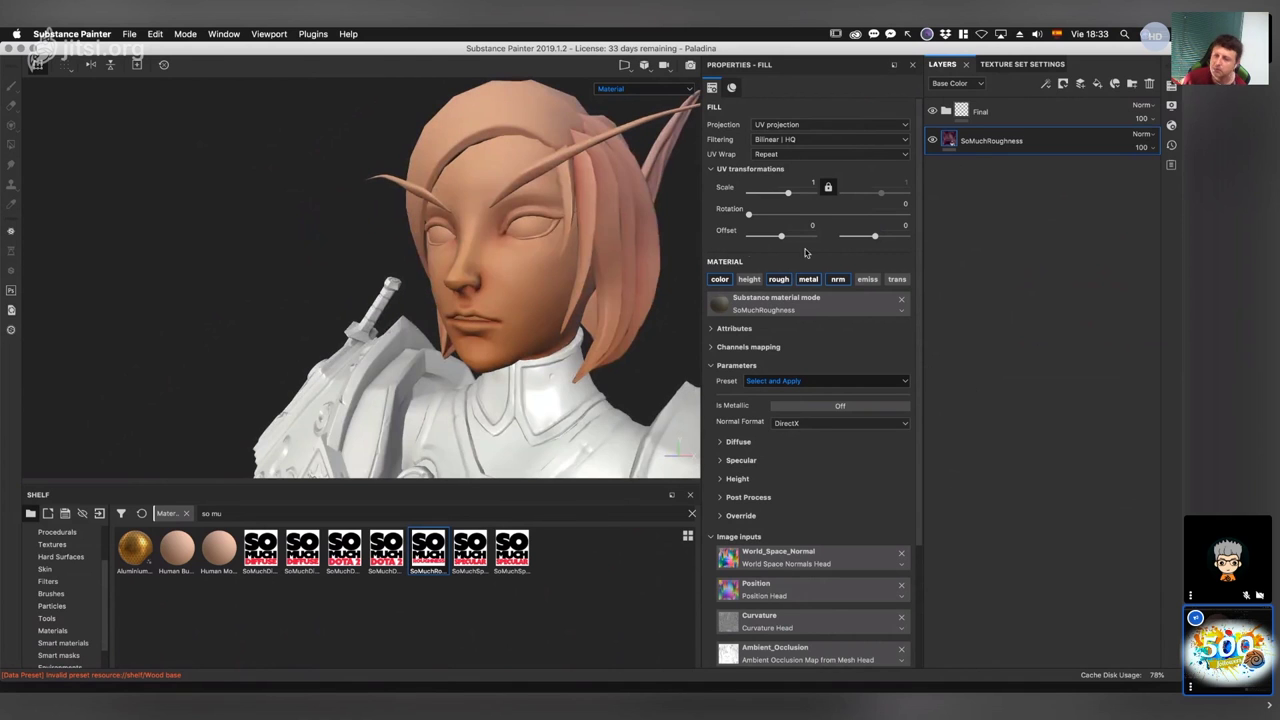
pyautogui.click(946, 111)
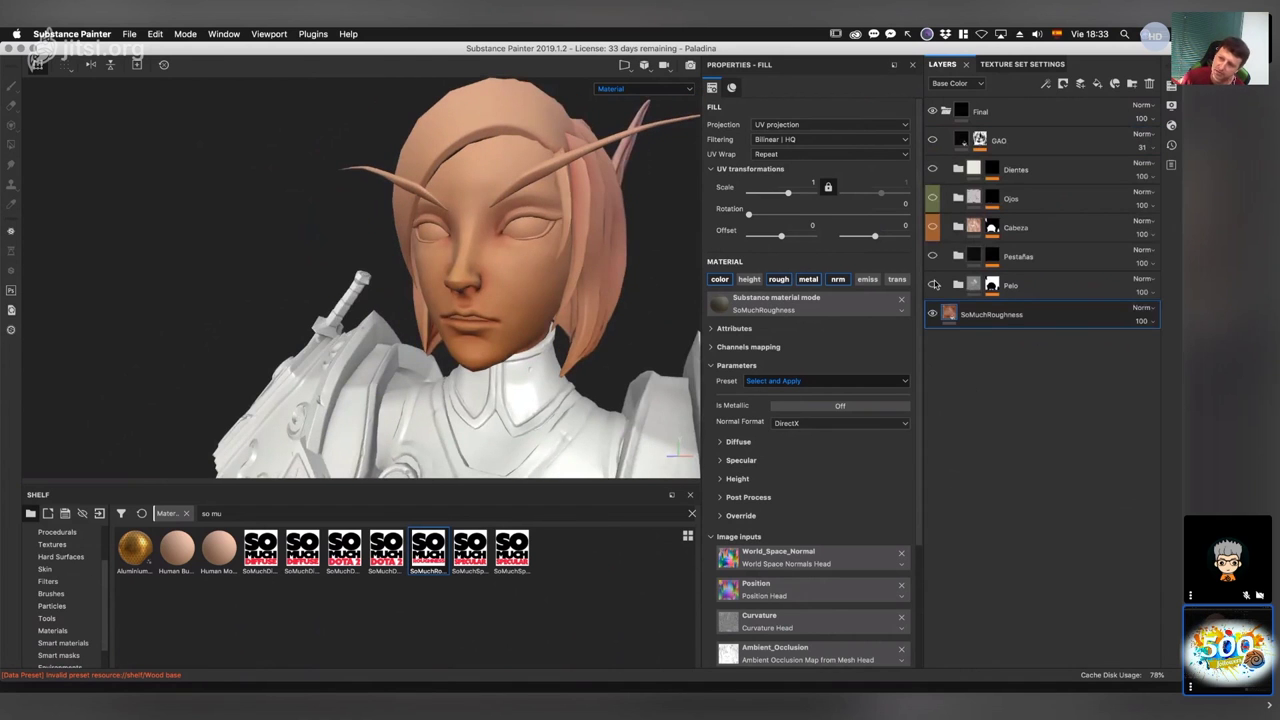
# Step: Expand the Cabeza group, turn on its visibility, and select the FX Adjustes layer
pyautogui.click(958, 227)
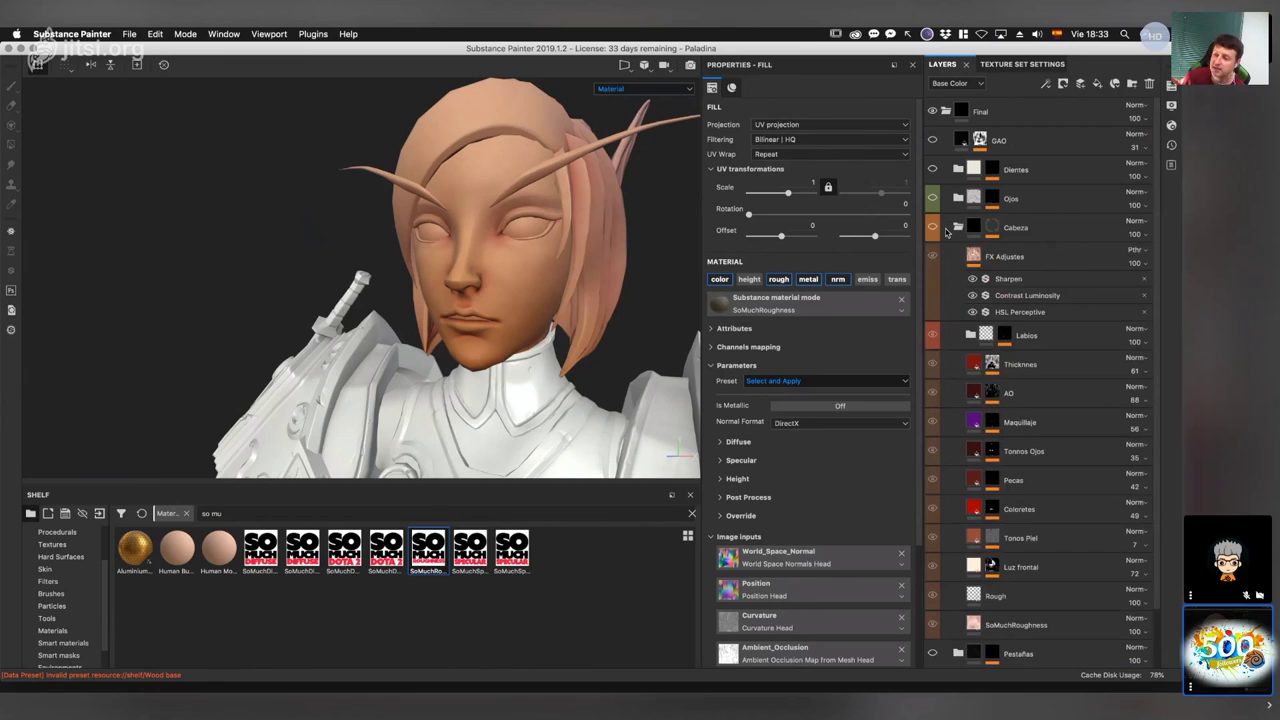
pyautogui.click(934, 228)
pyautogui.click(963, 256)
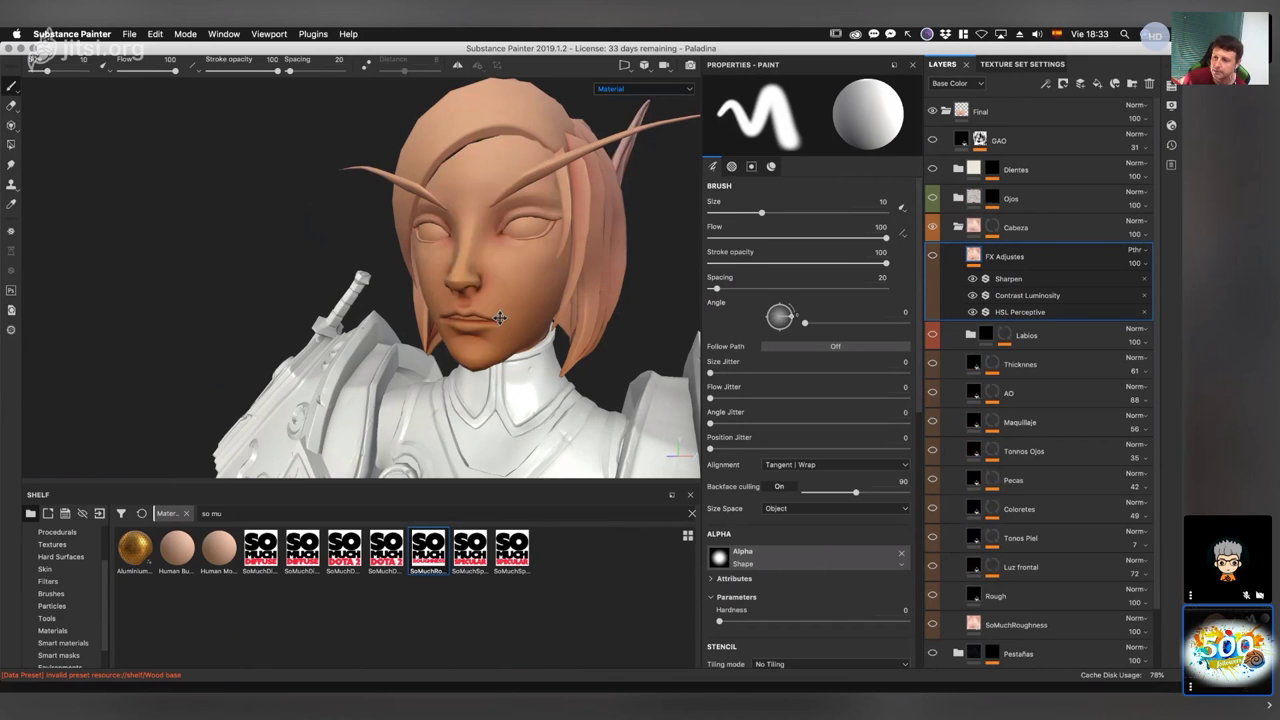
# Step: Orbit to a near-frontal head view and bring the SoMuchRoughness Diffuse settings into Properties
pyautogui.keyDown('alt'); pyautogui.moveTo(499, 317); pyautogui.dragTo(620, 330); pyautogui.keyUp('alt')
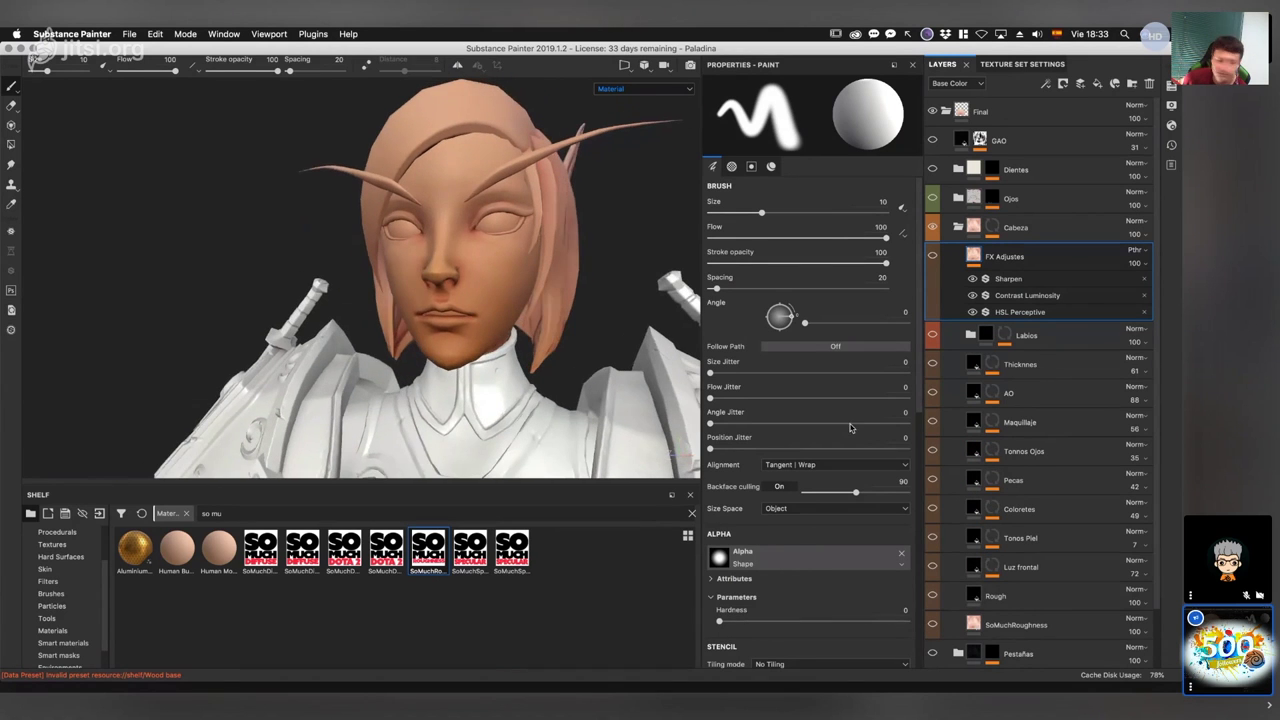
pyautogui.scroll(-3, 1054, 495)
pyautogui.moveTo(1016, 560); pyautogui.dragTo(990, 650)
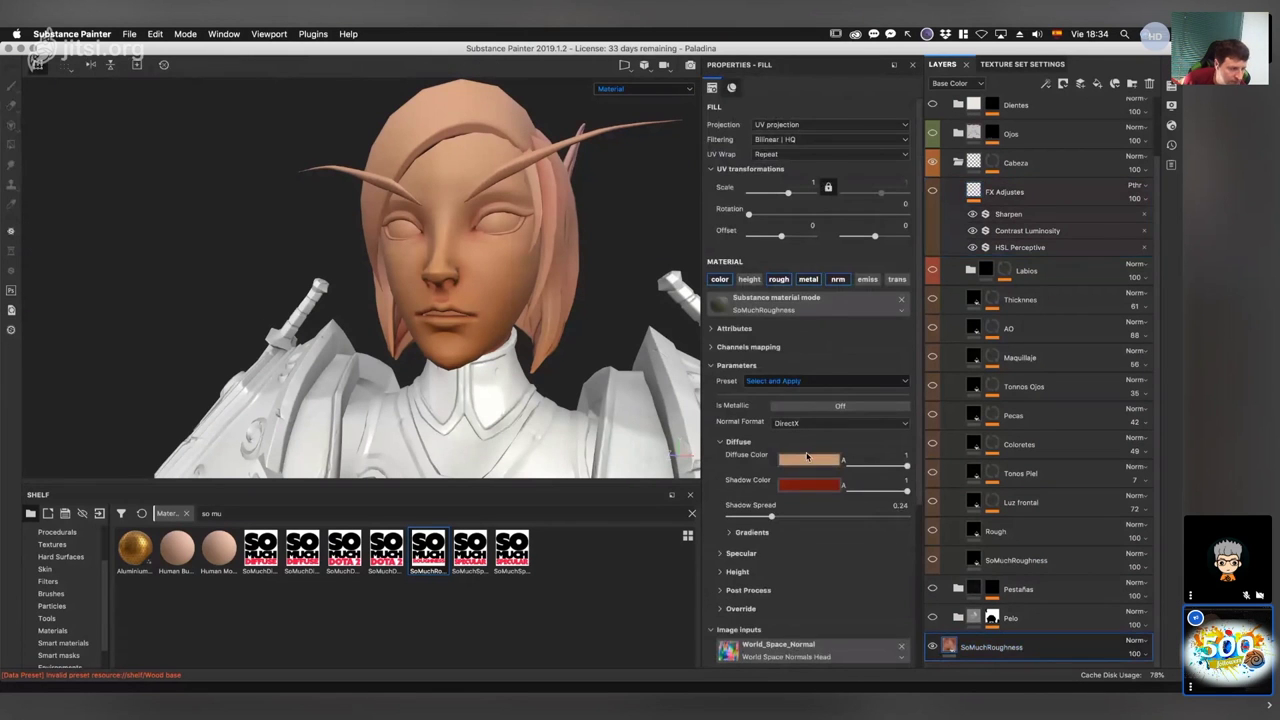
# Step: Saturate the diffuse colour orange, make the shadow colour blue, and lower shadow spread to 0.14
pyautogui.click(790, 458)
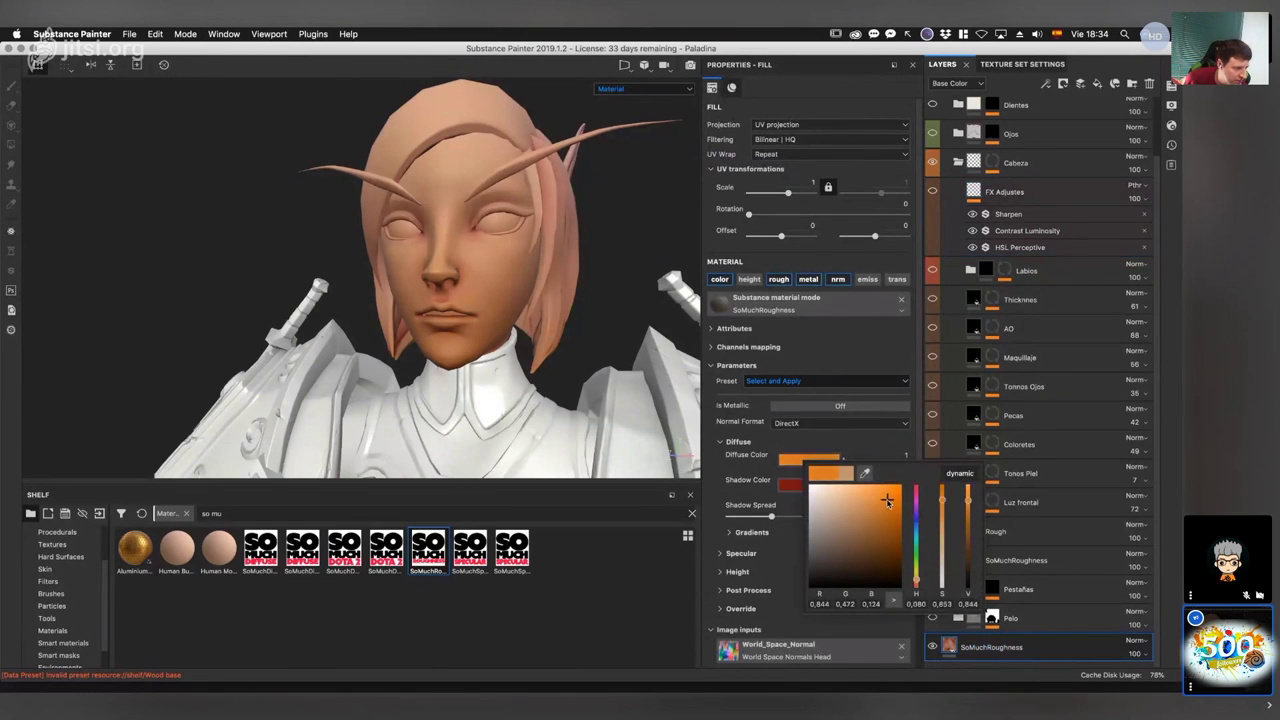
pyautogui.click(788, 485)
pyautogui.click(788, 485)
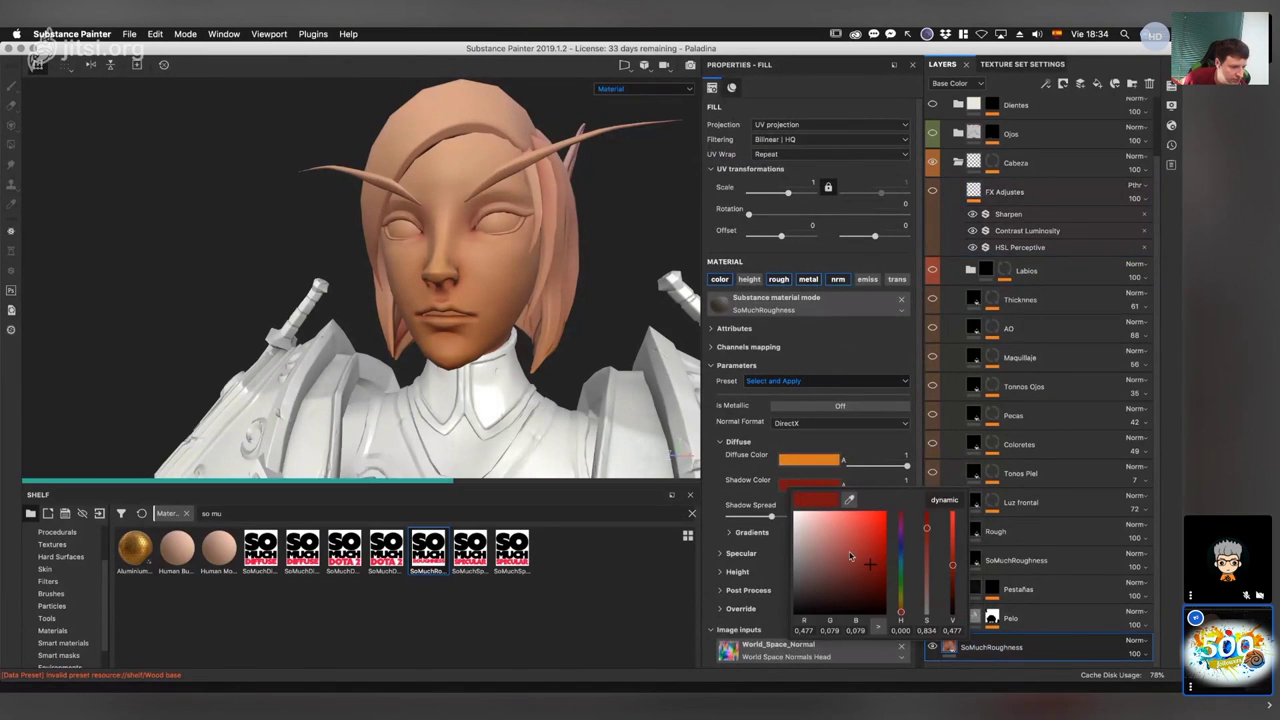
pyautogui.click(902, 548)
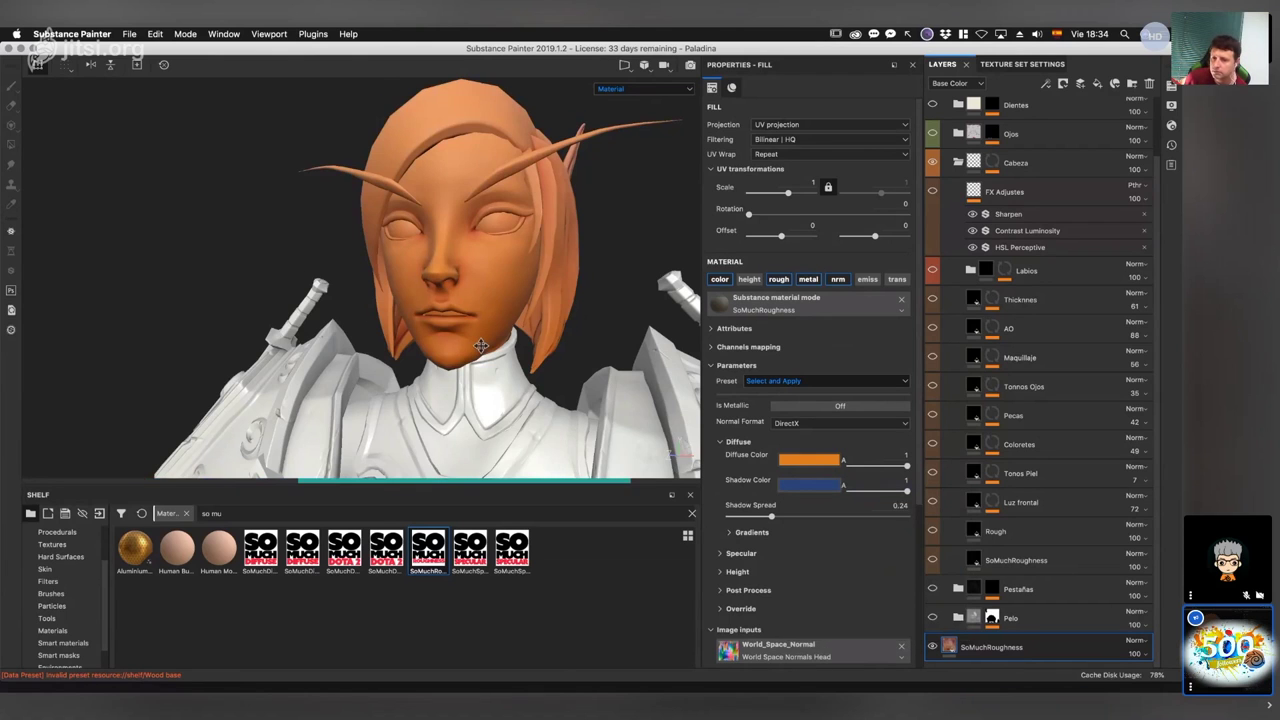
pyautogui.keyDown('alt'); pyautogui.moveTo(590, 330); pyautogui.dragTo(517, 335); pyautogui.keyUp('alt')
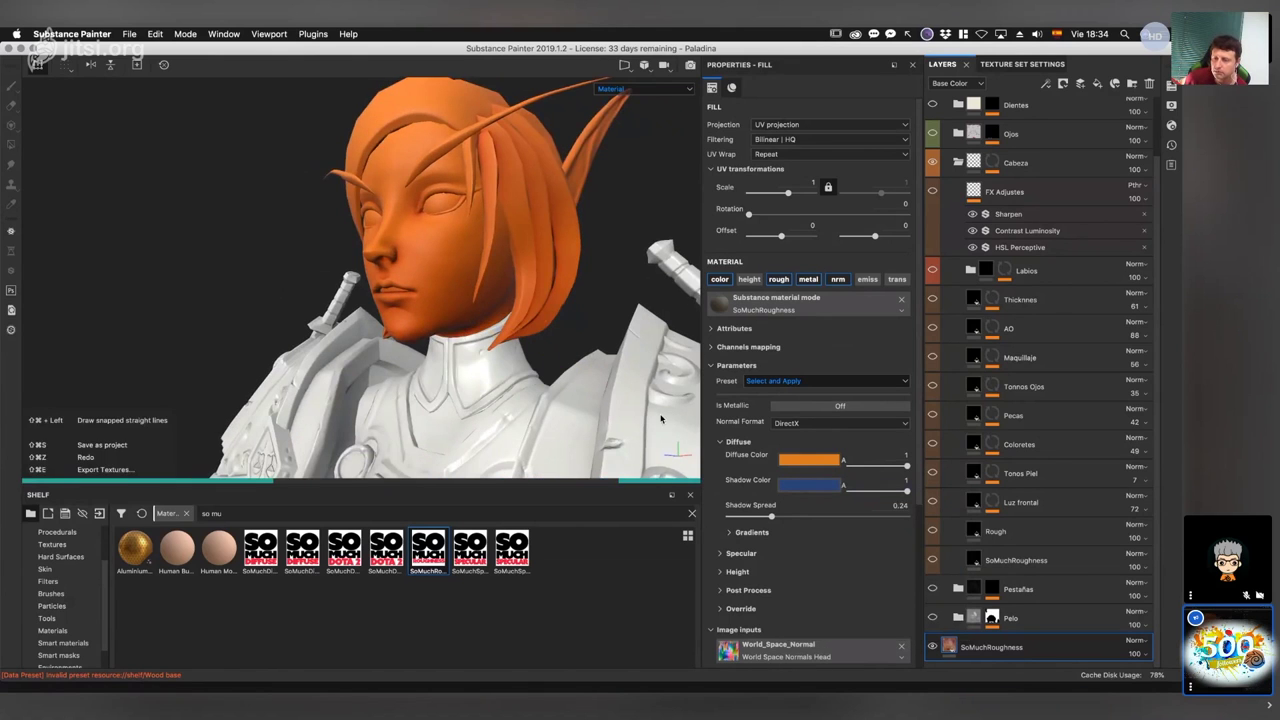
pyautogui.moveTo(772, 517); pyautogui.dragTo(752, 517)
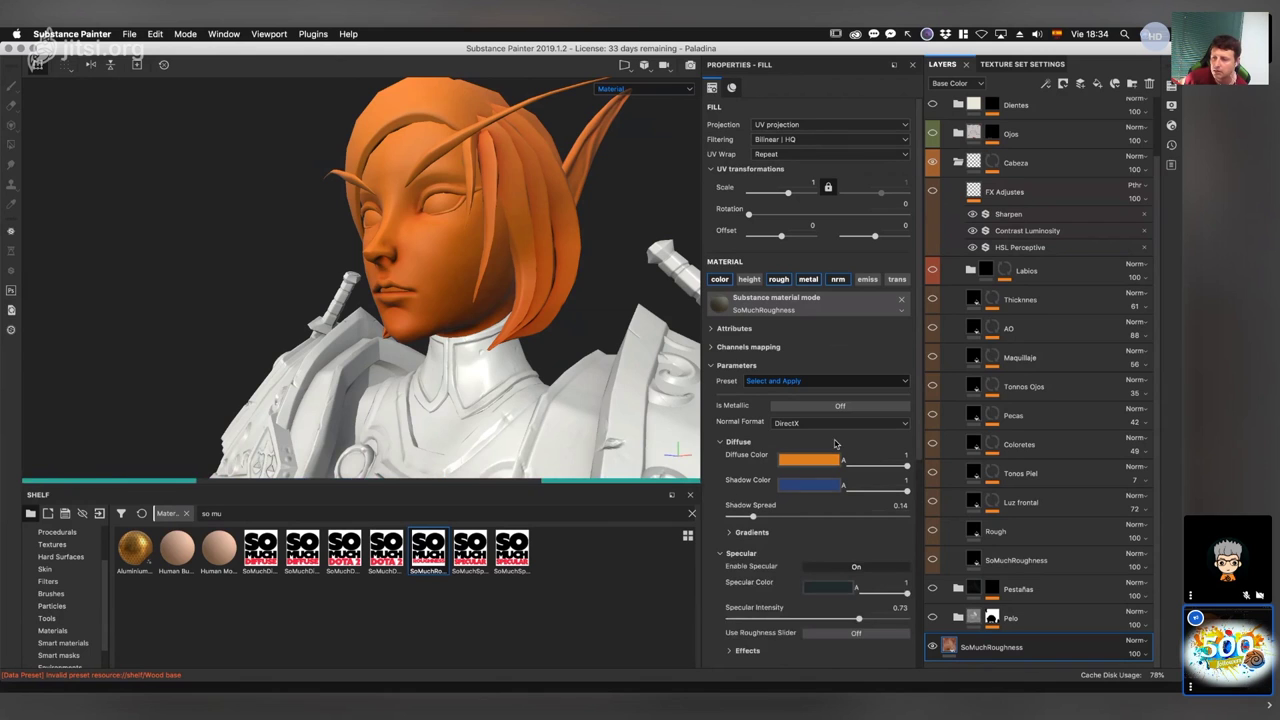
# Step: Turn Is Metallic on, orbit to a frontal view, and select the SoMuchRoughness fill layer
pyautogui.click(838, 408)
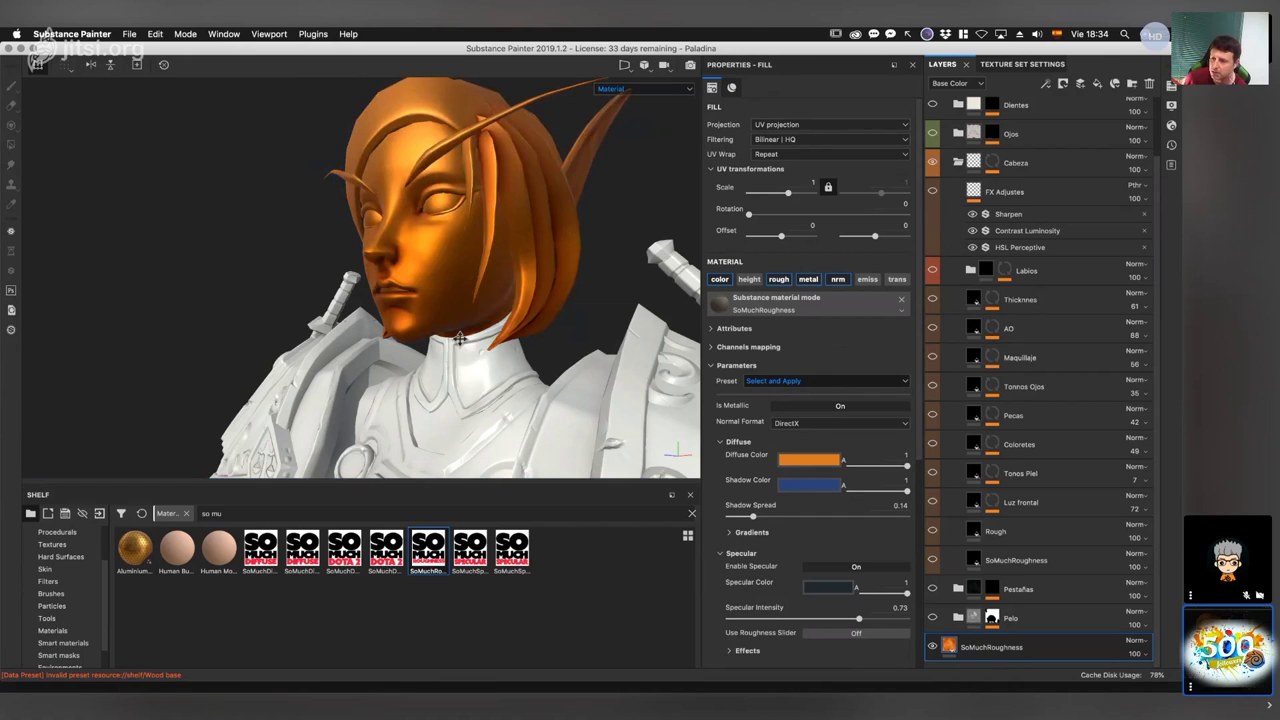
pyautogui.moveTo(488, 348)
pyautogui.keyDown('alt'); pyautogui.mouseDown()
pyautogui.moveTo(592, 337)
pyautogui.moveTo(513, 355)
pyautogui.mouseUp(); pyautogui.keyUp('alt')
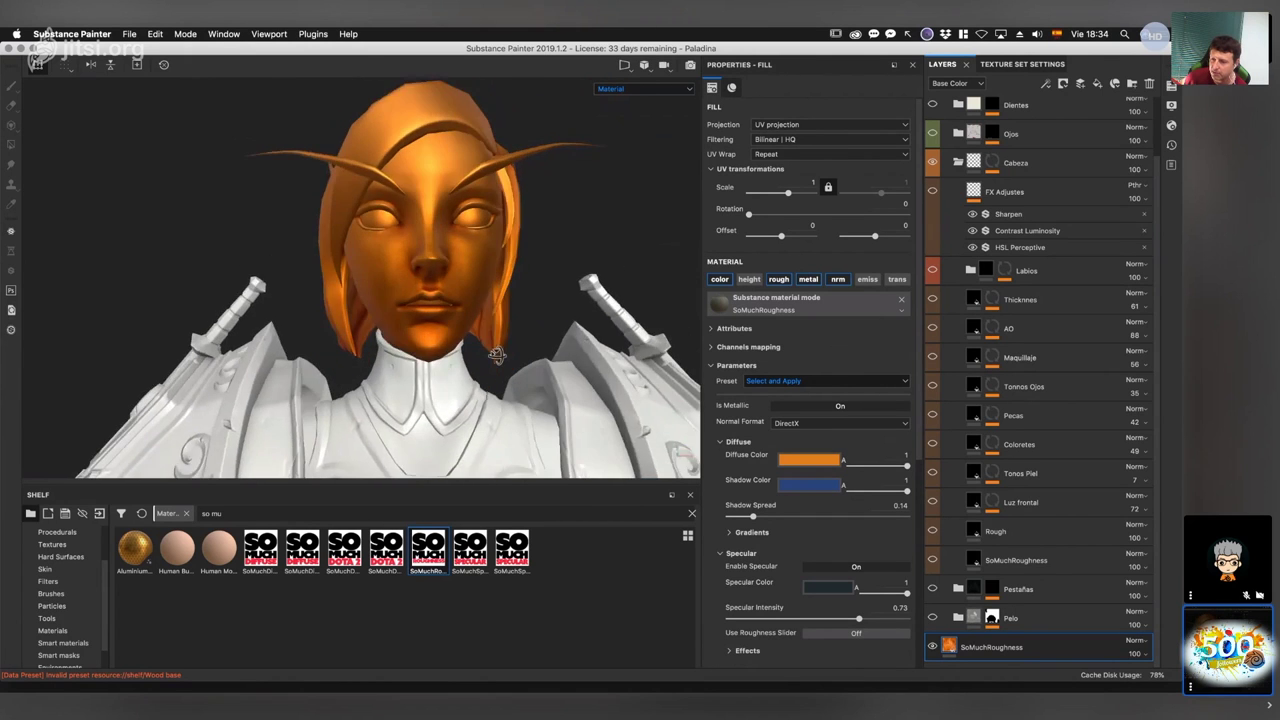
pyautogui.moveTo(515, 359)
pyautogui.keyDown('alt'); pyautogui.mouseDown()
pyautogui.moveTo(484, 325)
pyautogui.moveTo(500, 330)
pyautogui.mouseUp(); pyautogui.keyUp('alt')
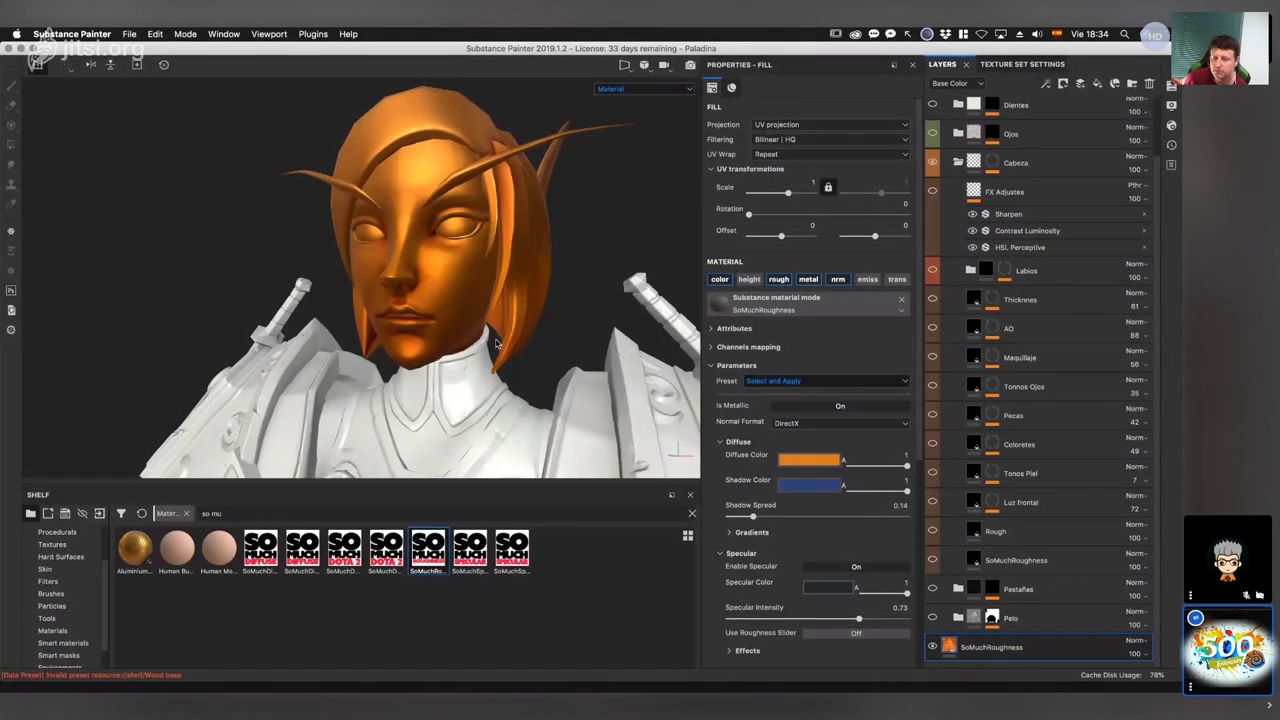
pyautogui.scroll(-1, 777, 477)
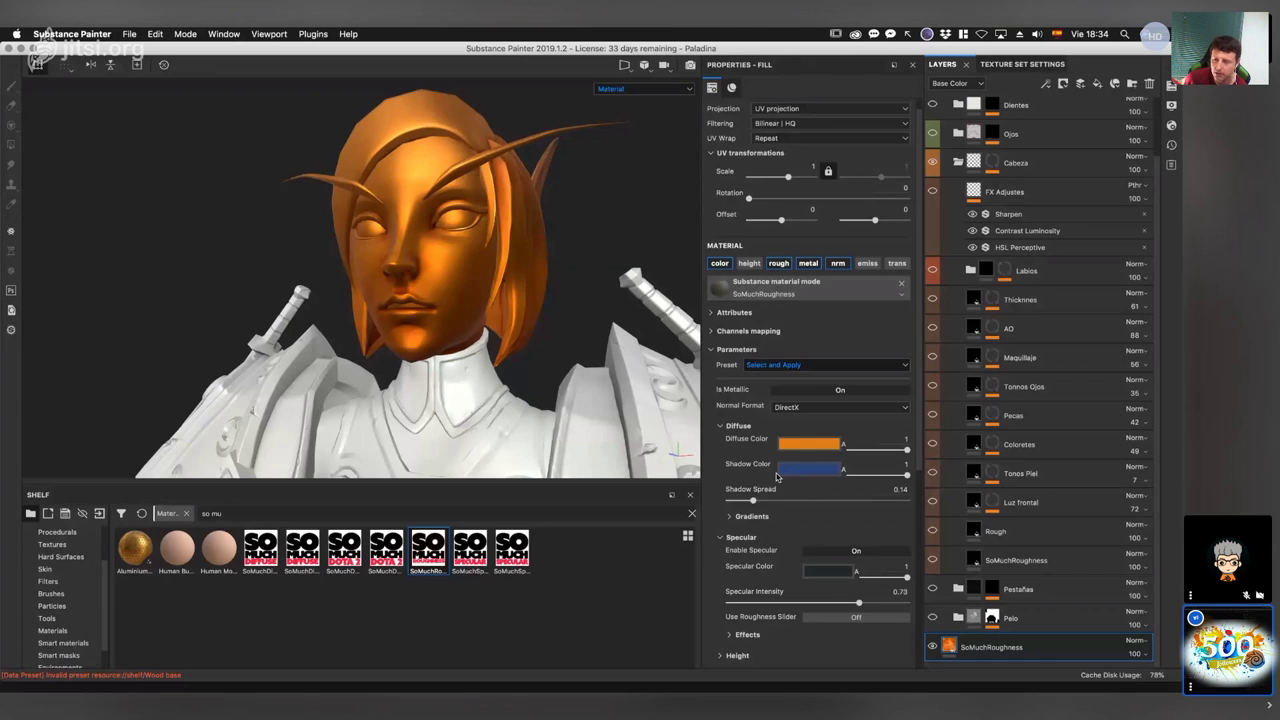
pyautogui.scroll(-5, 777, 477)
pyautogui.scroll(-3, 852, 553)
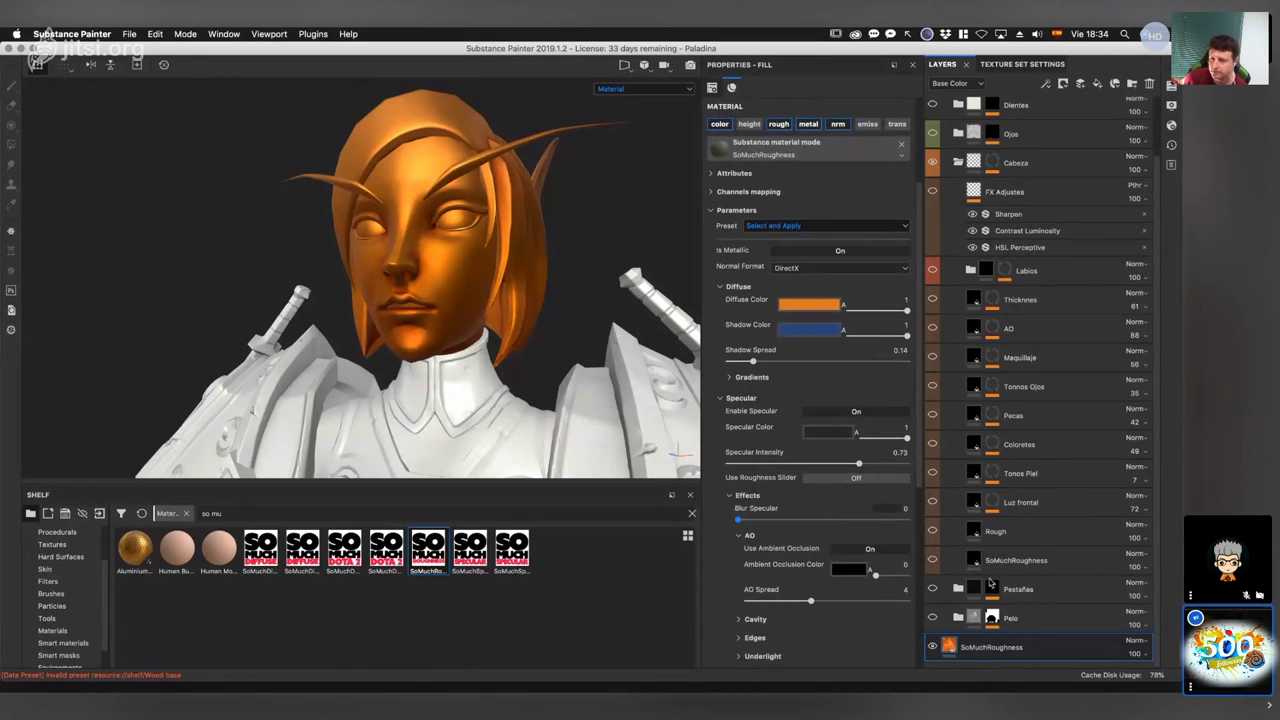
pyautogui.doubleClick(1055, 648)
# Step: Delete the SoMuchRoughness fill, then restore its layer visibility and orbit the head
pyautogui.press('Delete')
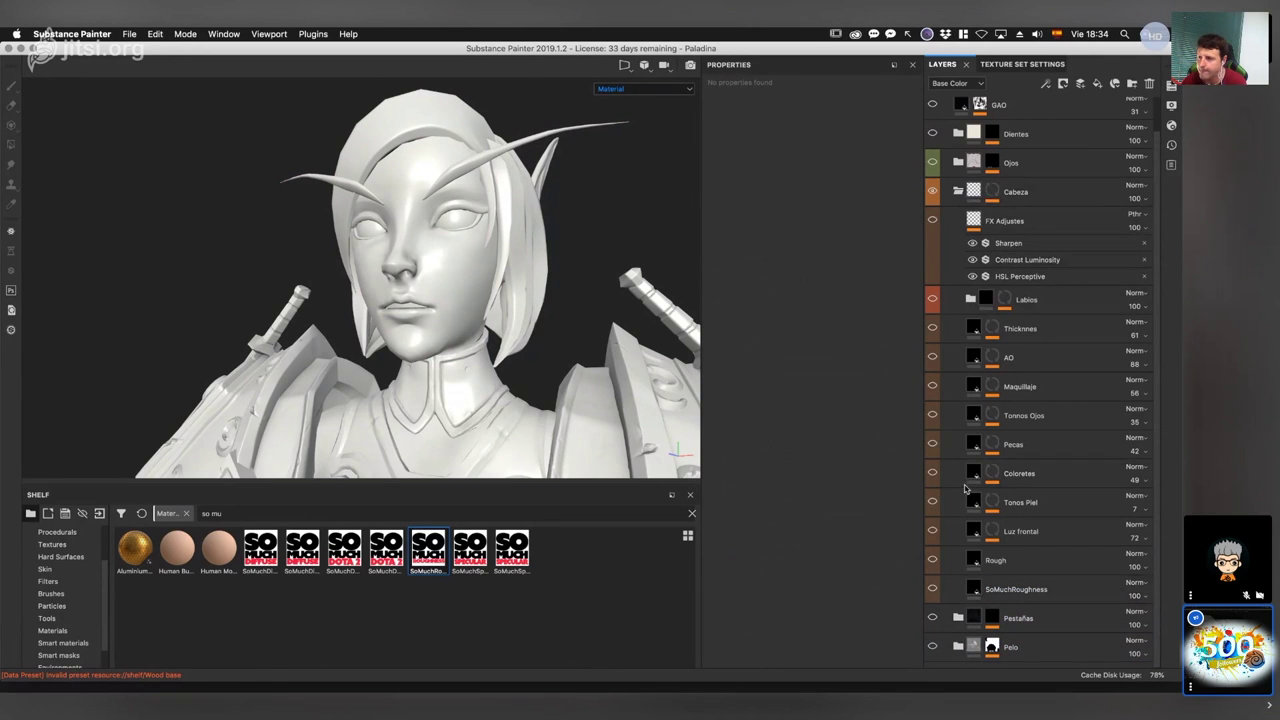
pyautogui.click(933, 590)
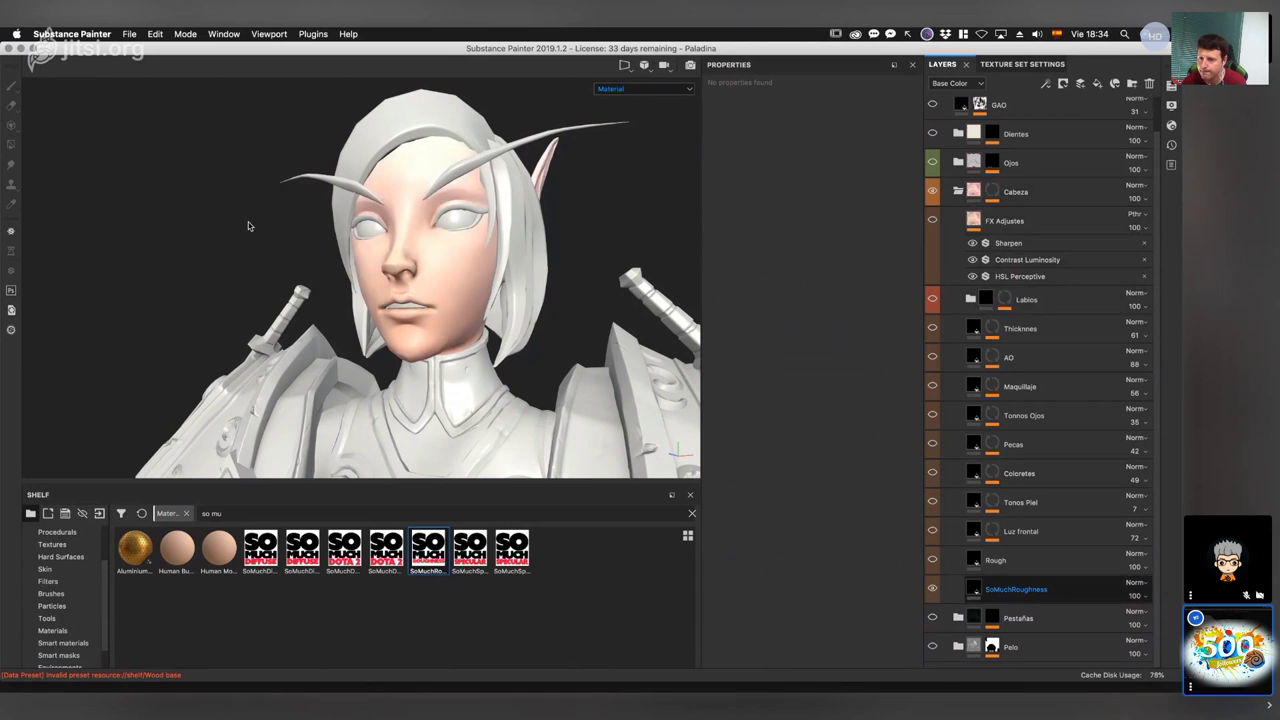
pyautogui.keyDown('alt'); pyautogui.moveTo(440, 285); pyautogui.dragTo(496, 284); pyautogui.keyUp('alt')
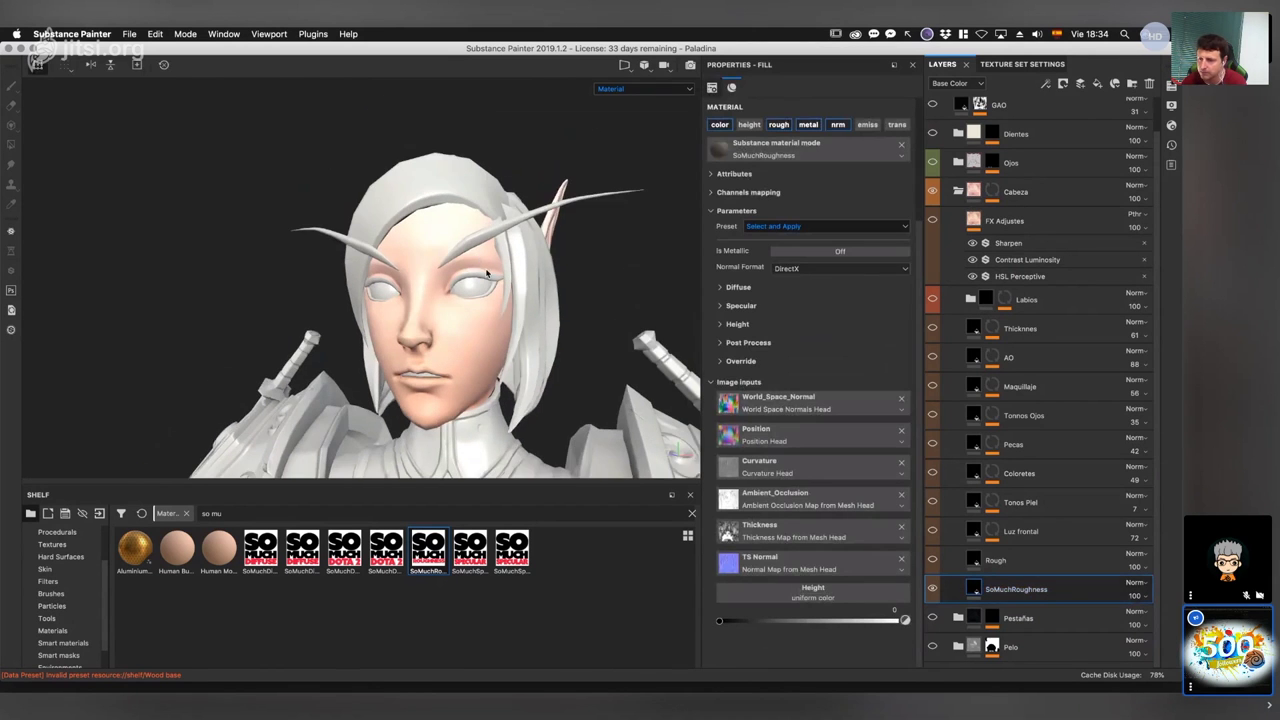
# Step: Inspect the SoMuchRoughness Diffuse and Cavity gradient settings, then collapse the gradients
pyautogui.click(750, 289)
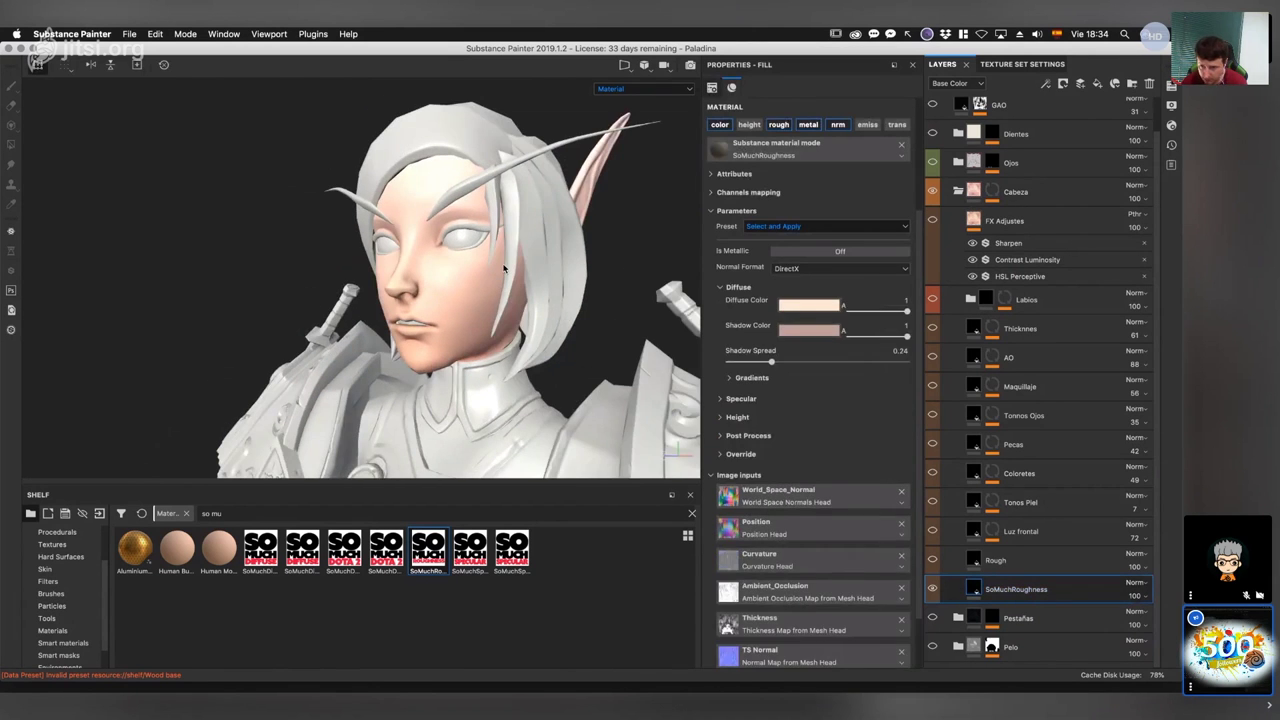
pyautogui.keyDown('alt'); pyautogui.moveTo(505, 268); pyautogui.dragTo(520, 272); pyautogui.keyUp('alt')
pyautogui.click(740, 379)
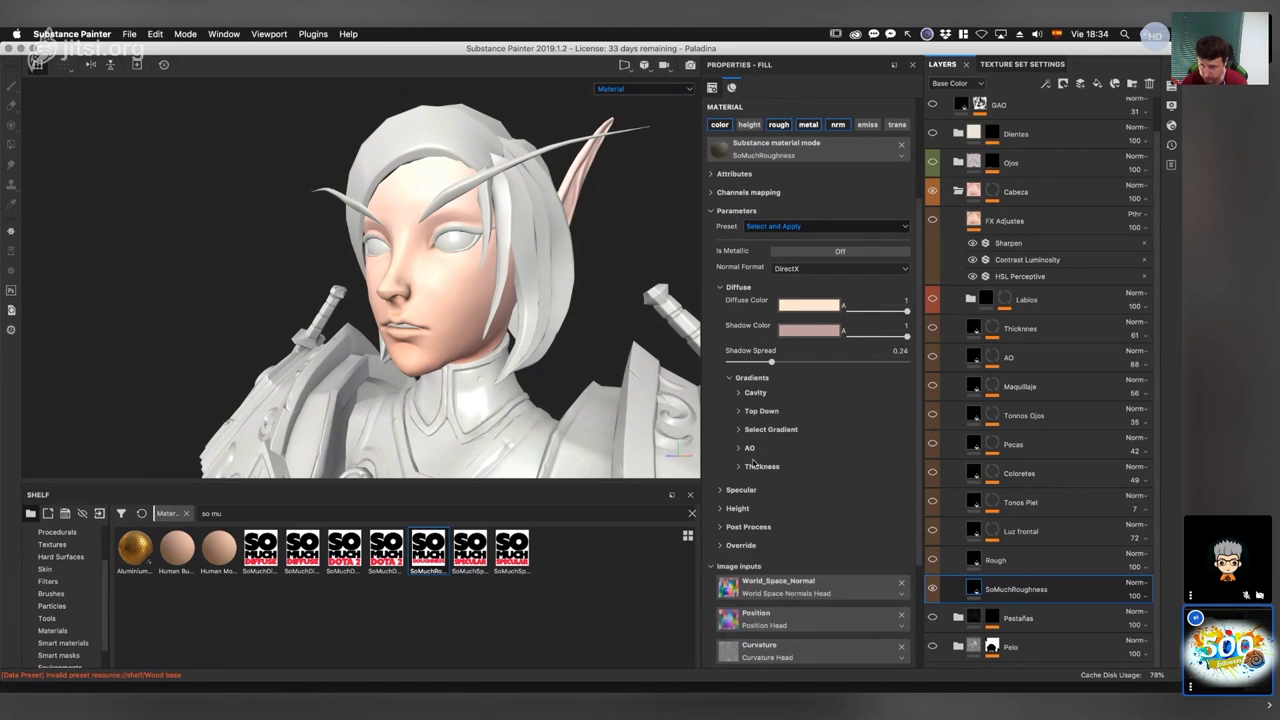
pyautogui.click(742, 393)
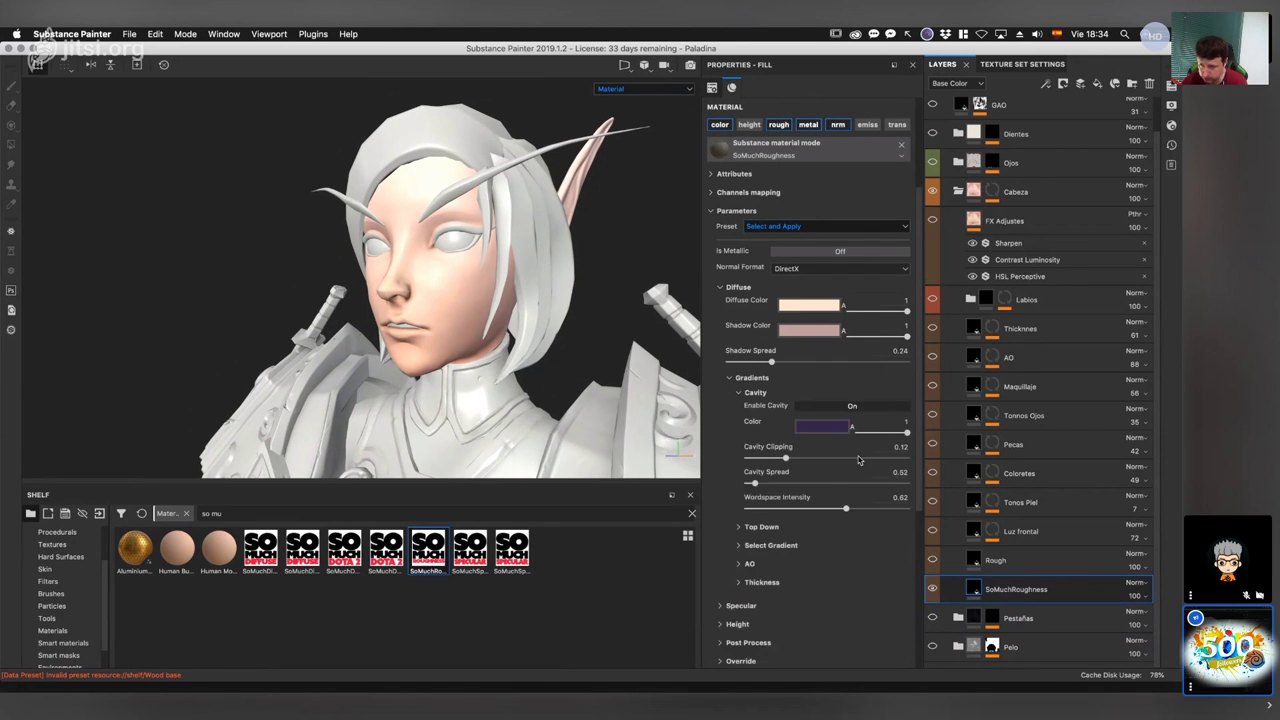
pyautogui.click(745, 380)
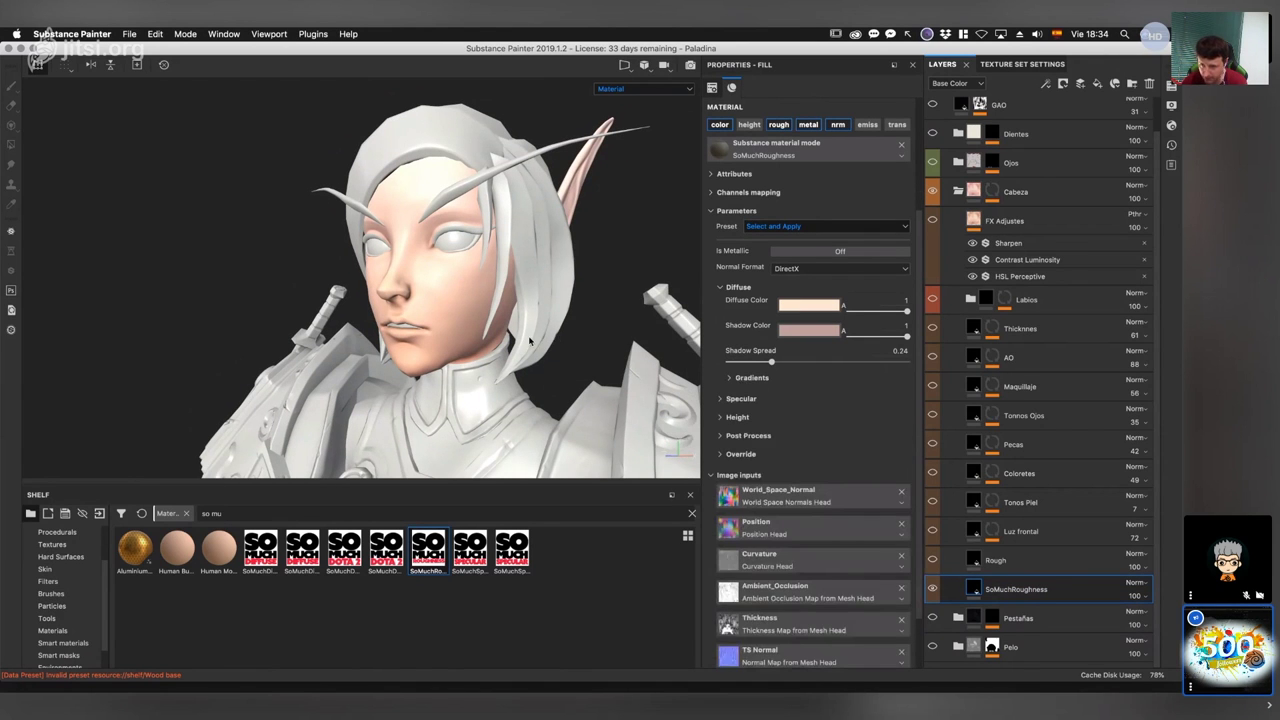
# Step: Orbit to a three-quarter head view and show the Rough fill layer's 0.7443 roughness settings
pyautogui.keyDown('alt'); pyautogui.moveTo(483, 318); pyautogui.dragTo(566, 310); pyautogui.keyUp('alt')
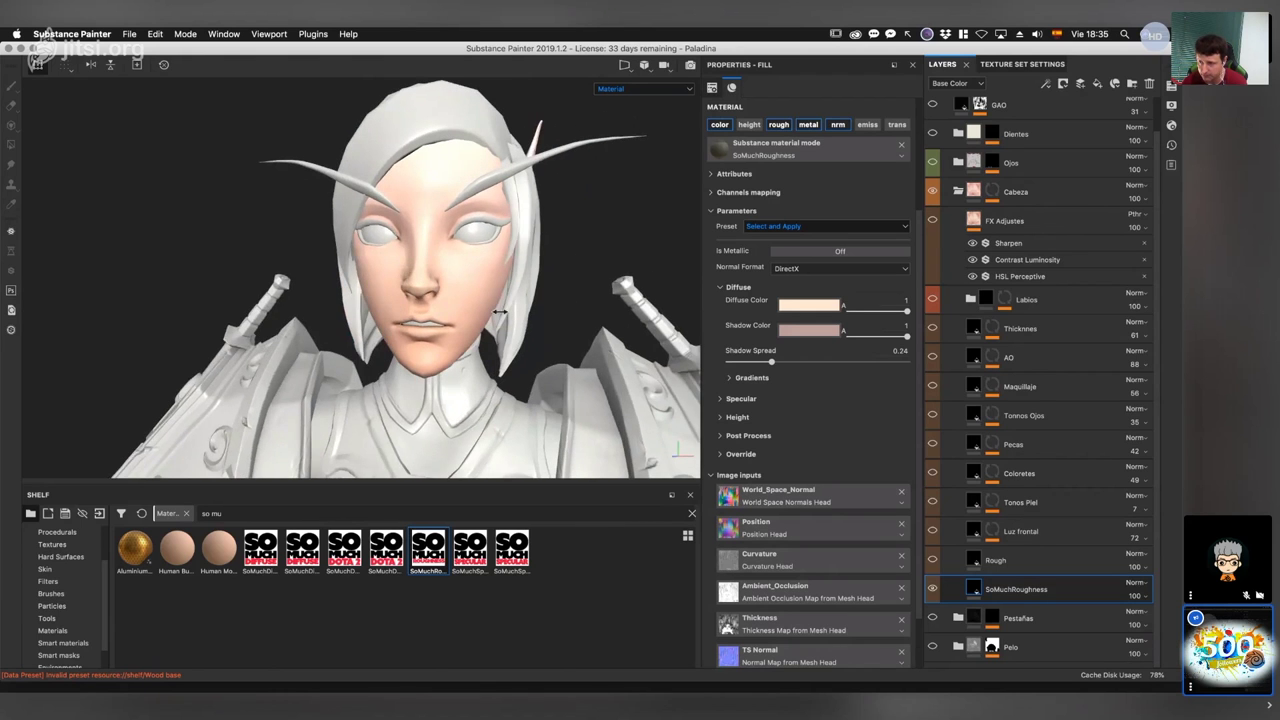
pyautogui.keyDown('alt'); pyautogui.moveTo(503, 313); pyautogui.dragTo(551, 315); pyautogui.keyUp('alt')
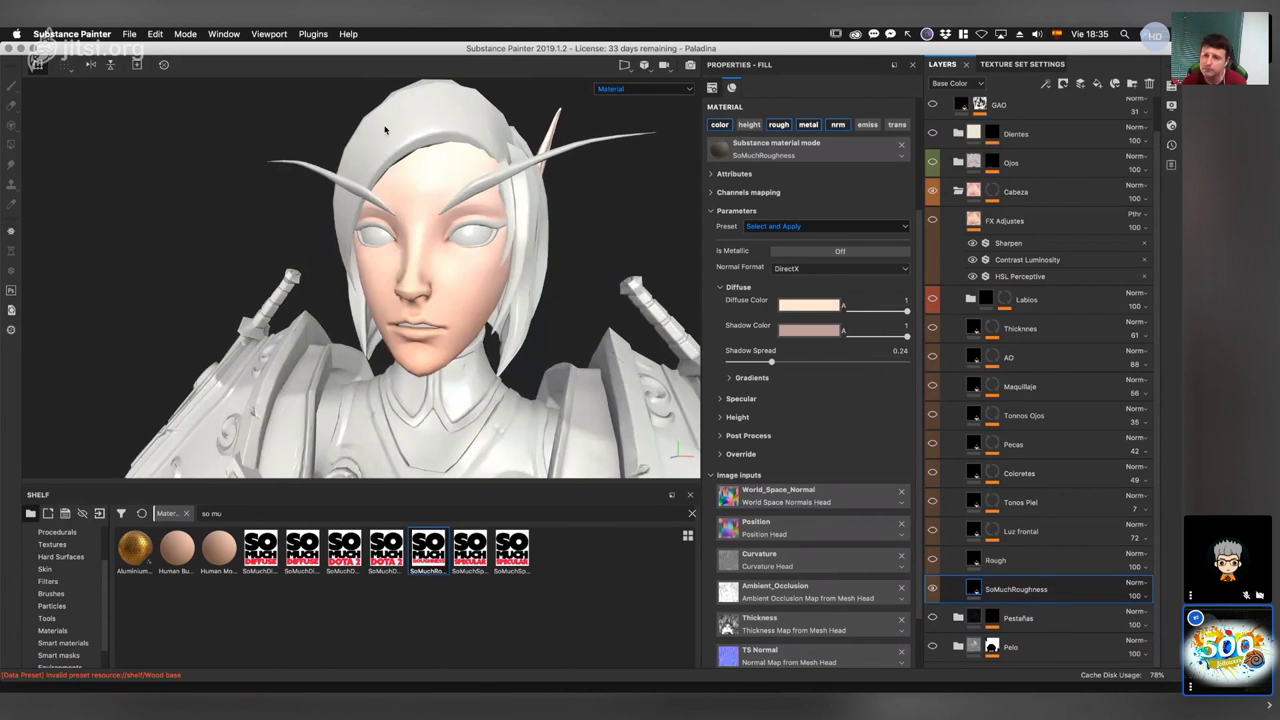
pyautogui.keyDown('alt'); pyautogui.moveTo(432, 264); pyautogui.dragTo(495, 259); pyautogui.keyUp('alt')
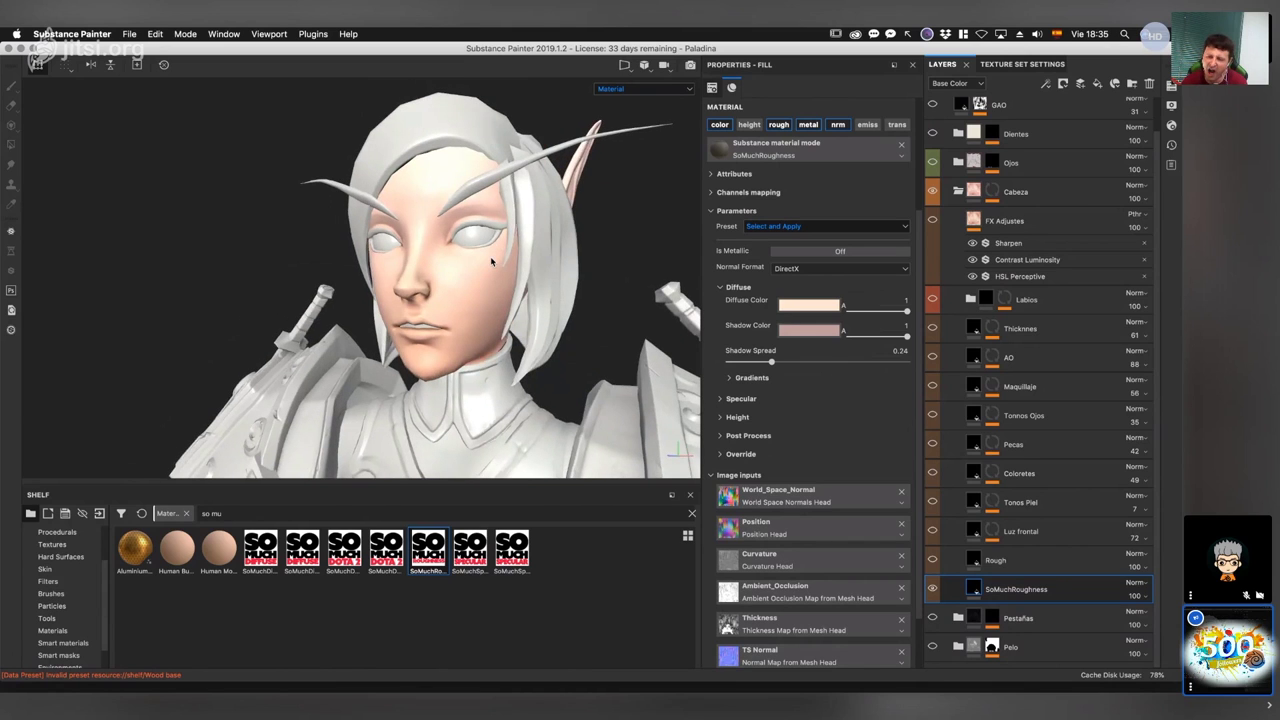
pyautogui.doubleClick(1003, 590)
pyautogui.moveTo(1003, 570); pyautogui.dragTo(1005, 230)
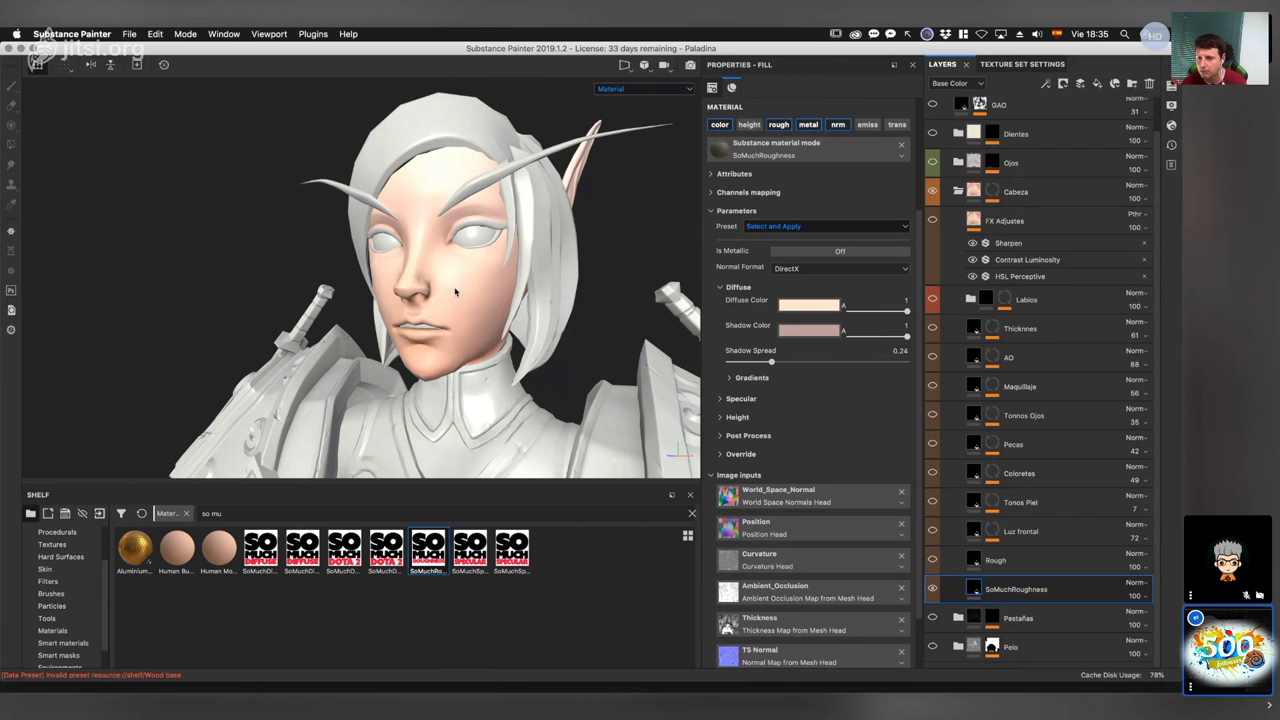
pyautogui.click(1001, 563)
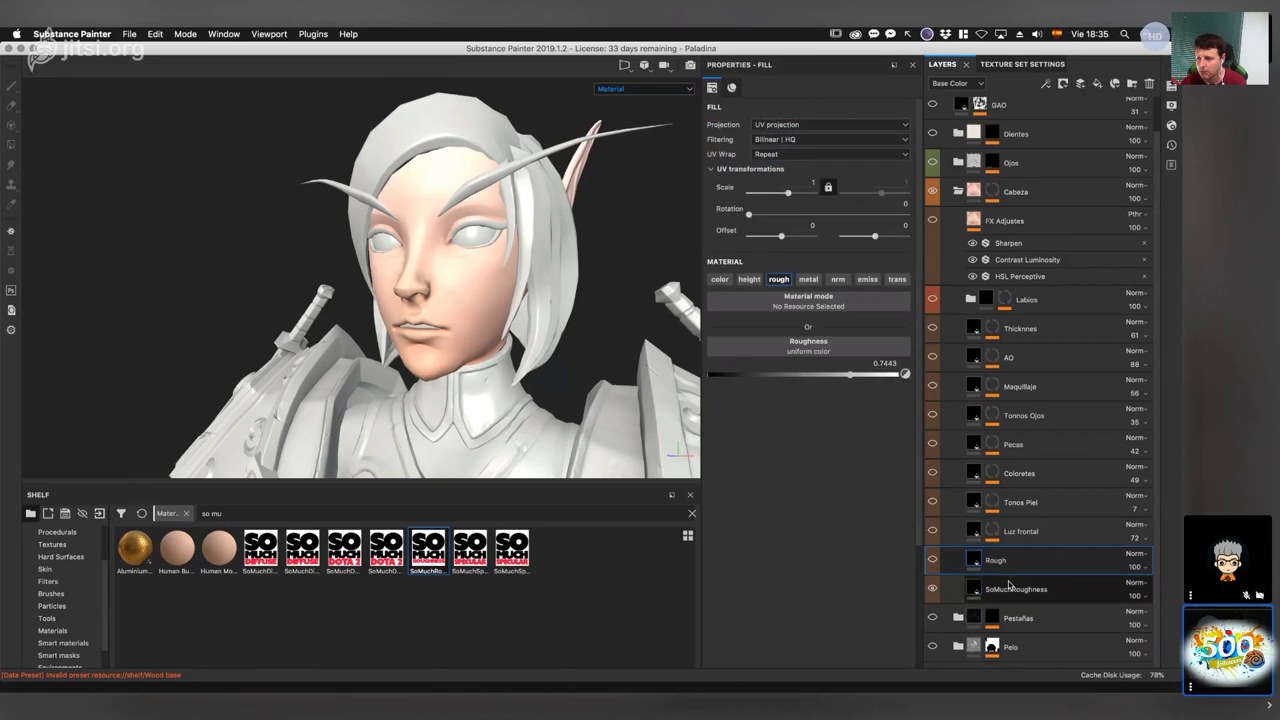
pyautogui.click(1008, 588)
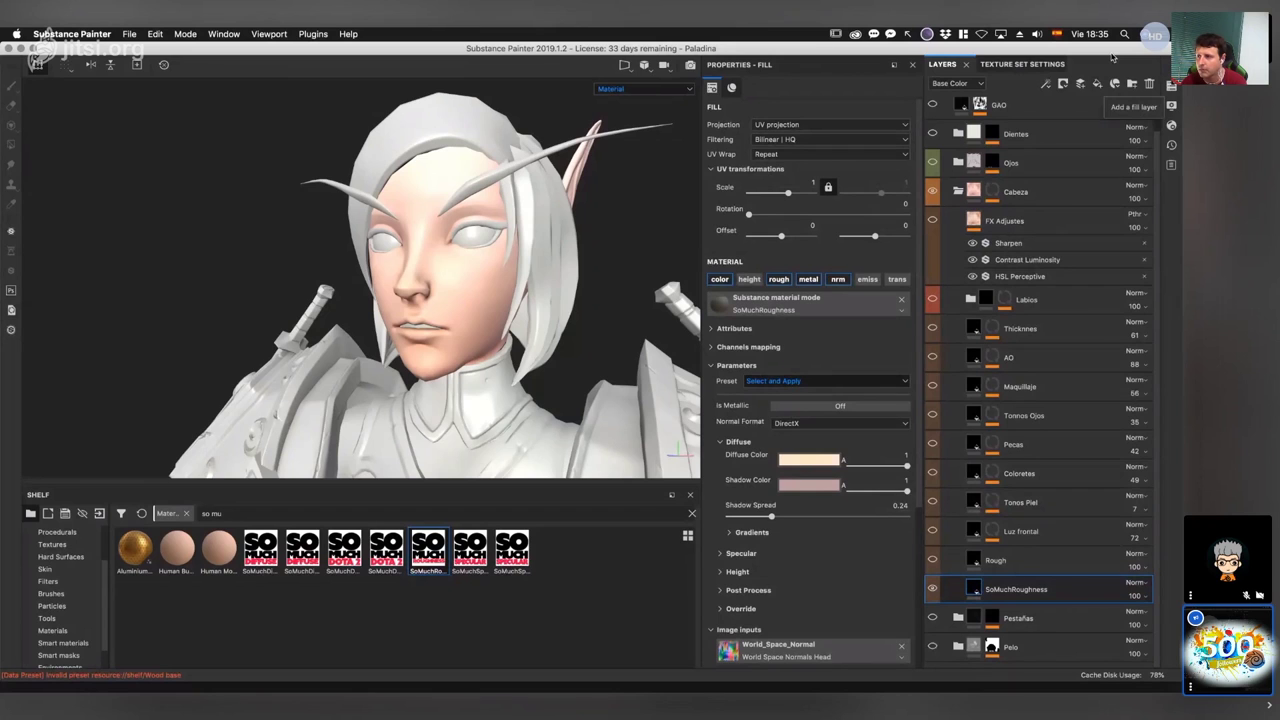
pyautogui.click(995, 560)
pyautogui.moveTo(812, 193); pyautogui.dragTo(781, 270)
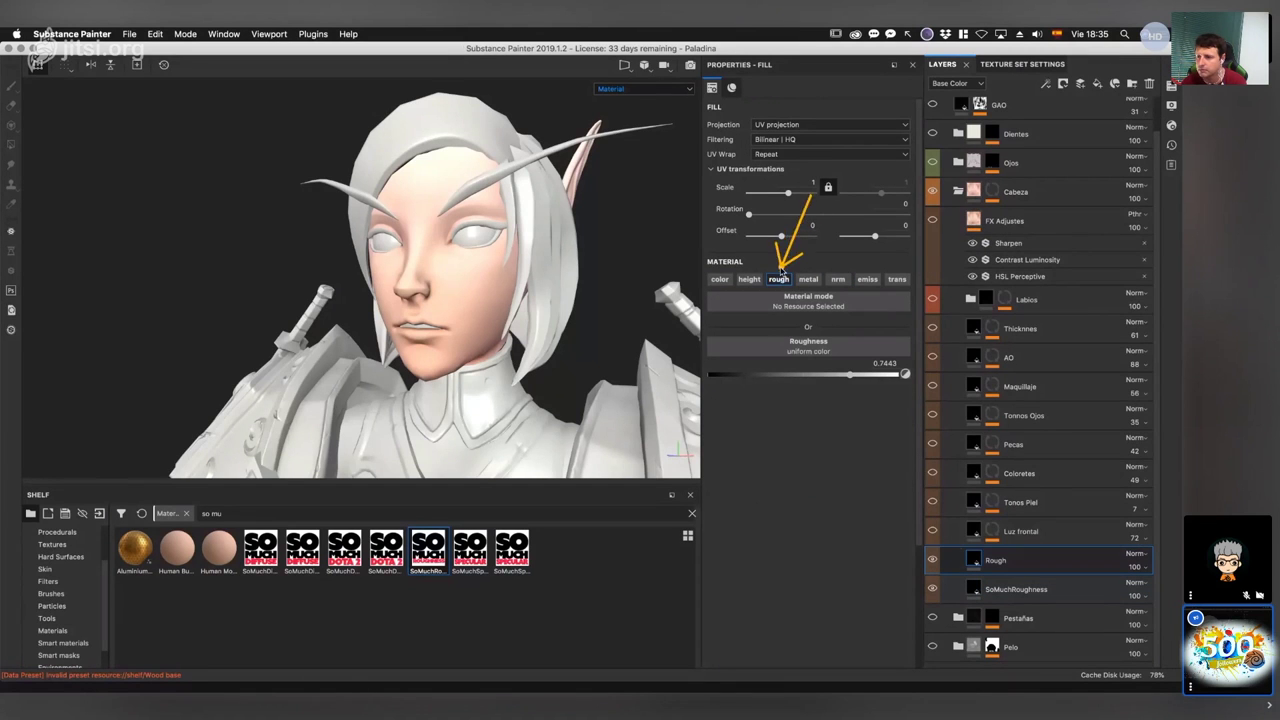
pyautogui.moveTo(908, 240); pyautogui.dragTo(837, 286)
pyautogui.click(719, 280)
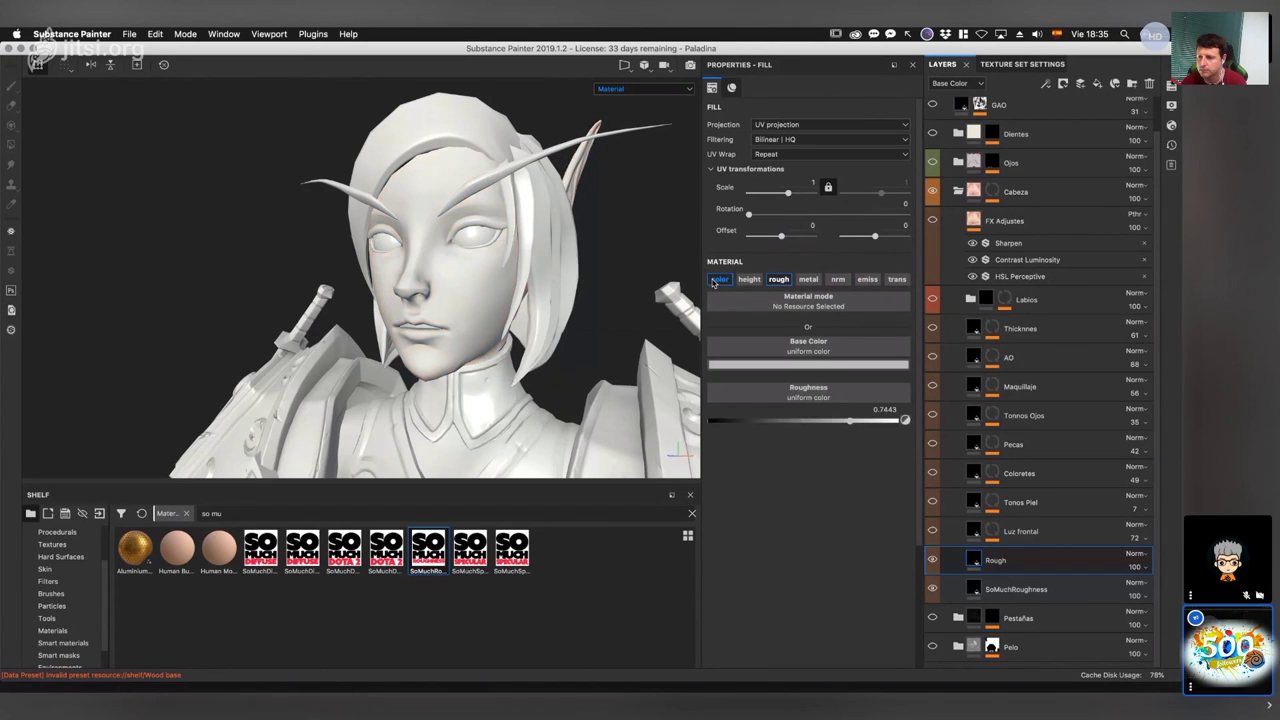
pyautogui.click(771, 364)
pyautogui.click(870, 386)
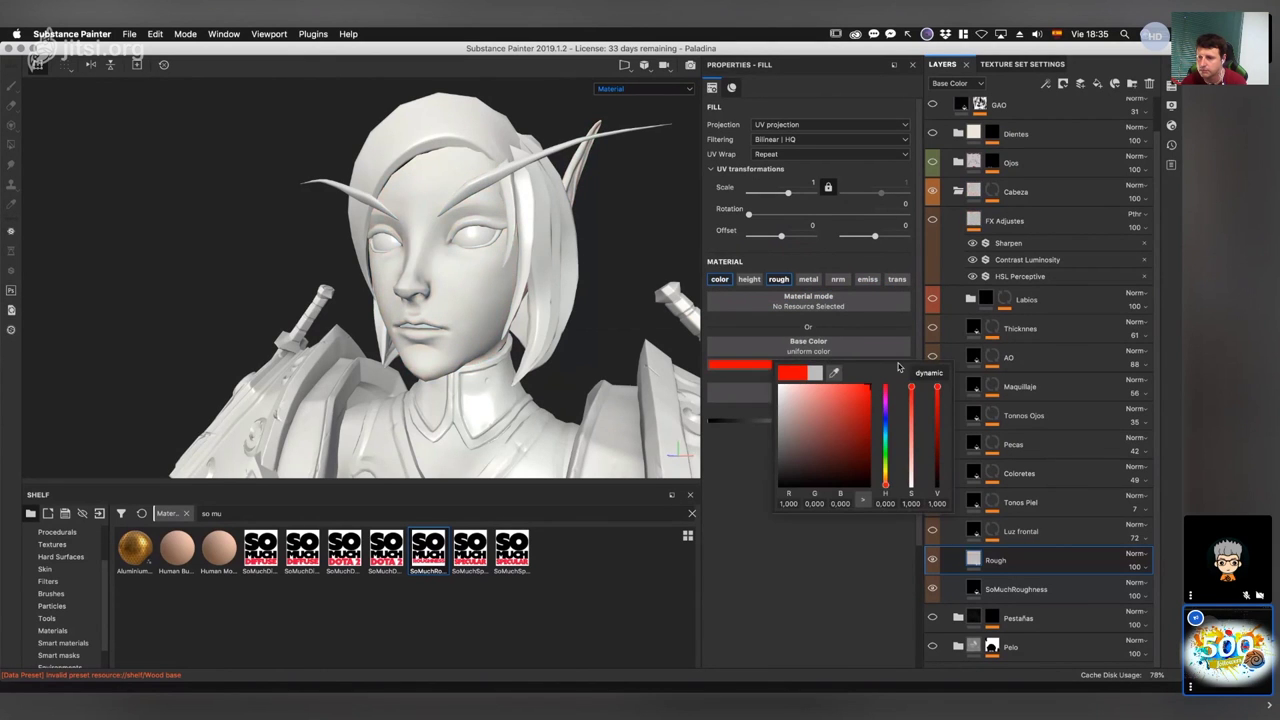
pyautogui.click(800, 570)
pyautogui.click(951, 556)
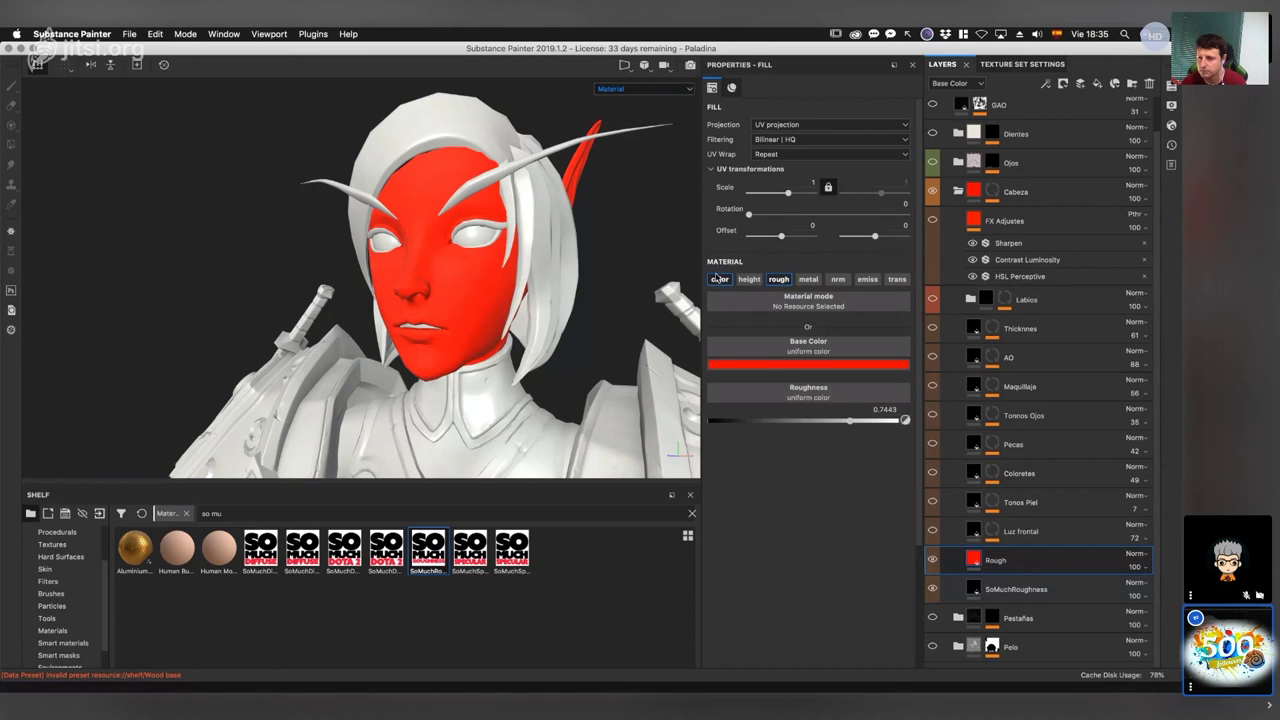
pyautogui.click(719, 279)
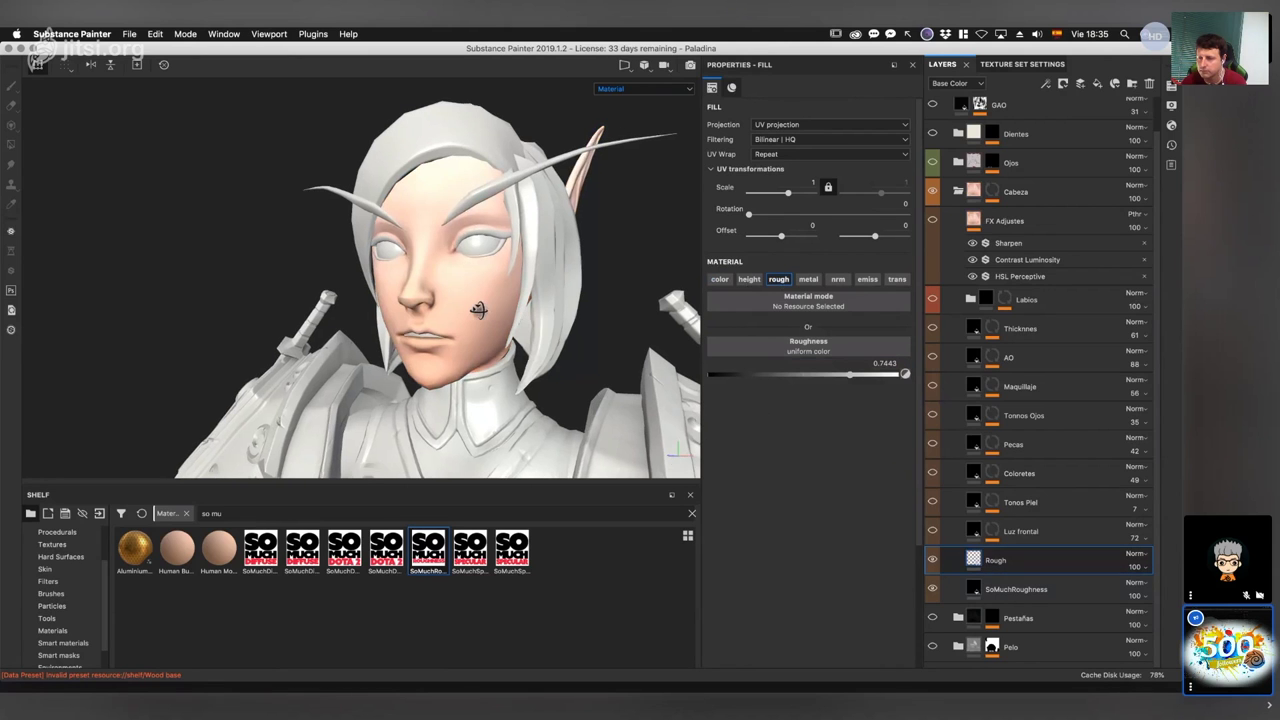
pyautogui.keyDown('alt'); pyautogui.moveTo(509, 320); pyautogui.dragTo(508, 350); pyautogui.keyUp('alt')
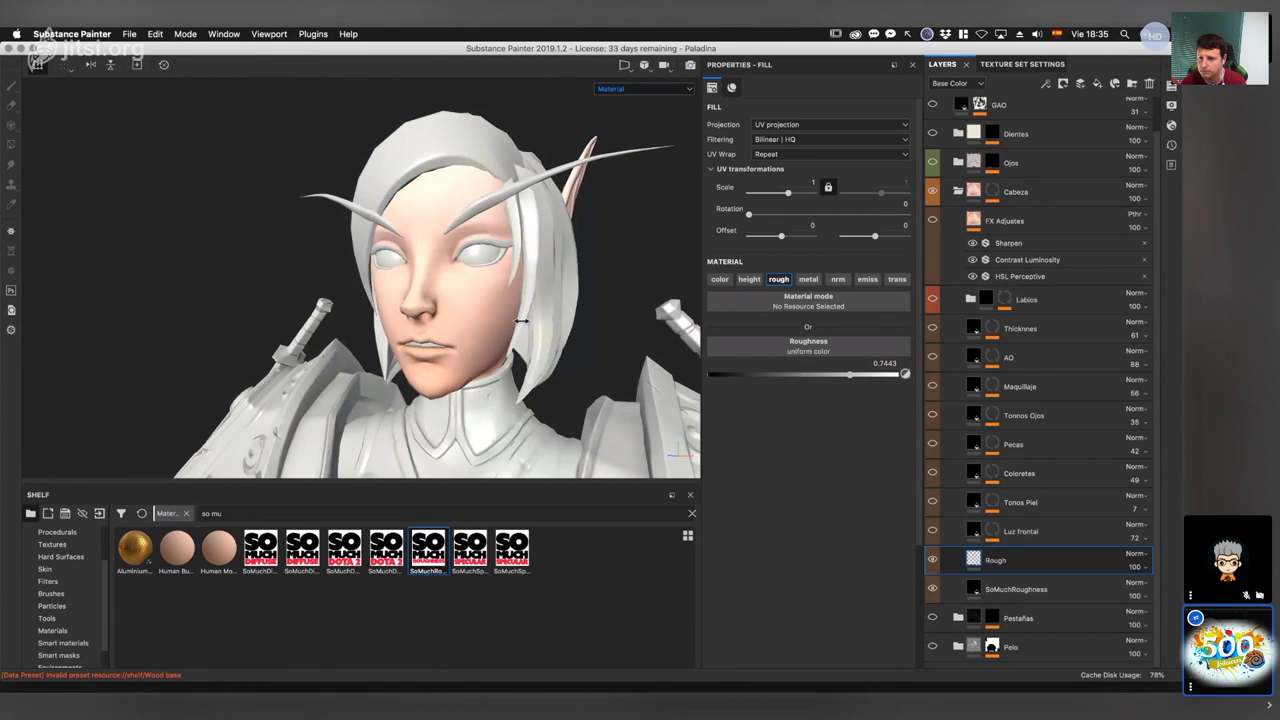
pyautogui.moveTo(508, 400)
pyautogui.keyDown('alt'); pyautogui.mouseDown()
pyautogui.moveTo(530, 340)
pyautogui.moveTo(640, 380)
pyautogui.mouseUp(); pyautogui.keyUp('alt')
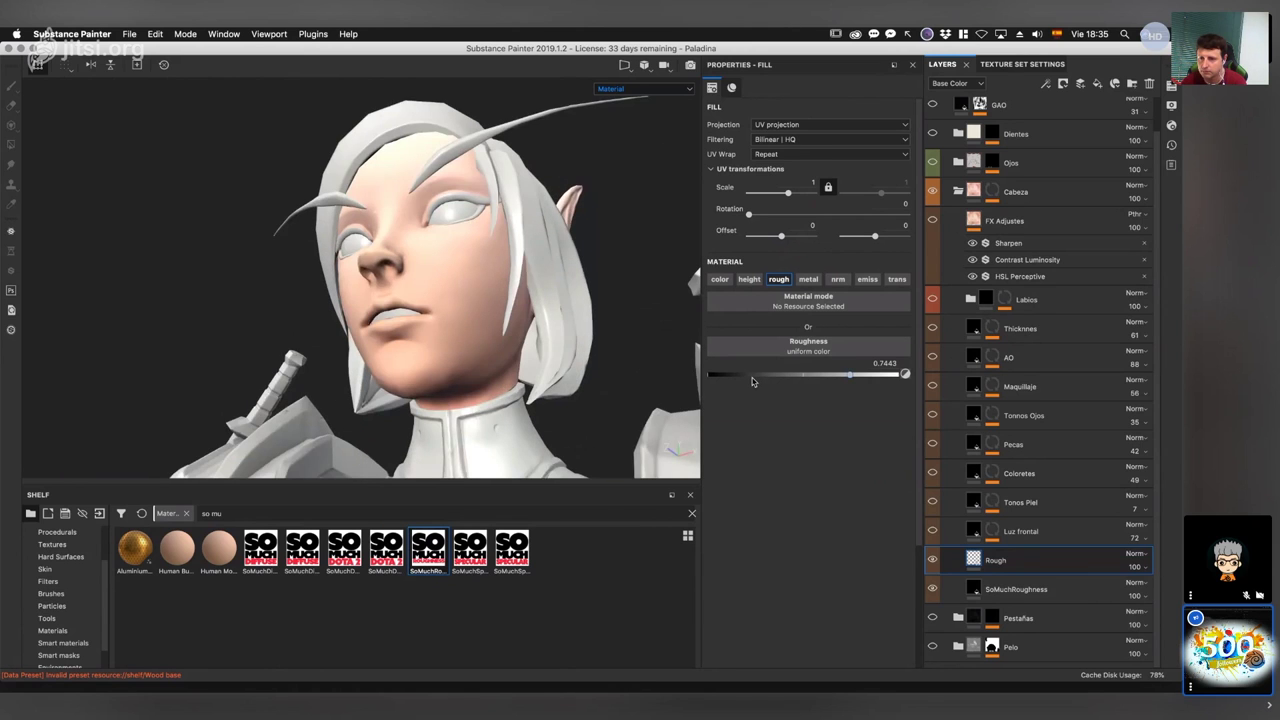
pyautogui.moveTo(753, 375); pyautogui.dragTo(726, 375)
pyautogui.keyDown('alt'); pyautogui.moveTo(600, 300); pyautogui.dragTo(507, 328); pyautogui.keyUp('alt')
pyautogui.hotkey('ctrl', 'z')
pyautogui.keyDown('alt'); pyautogui.moveTo(507, 328); pyautogui.dragTo(560, 300); pyautogui.keyUp('alt')
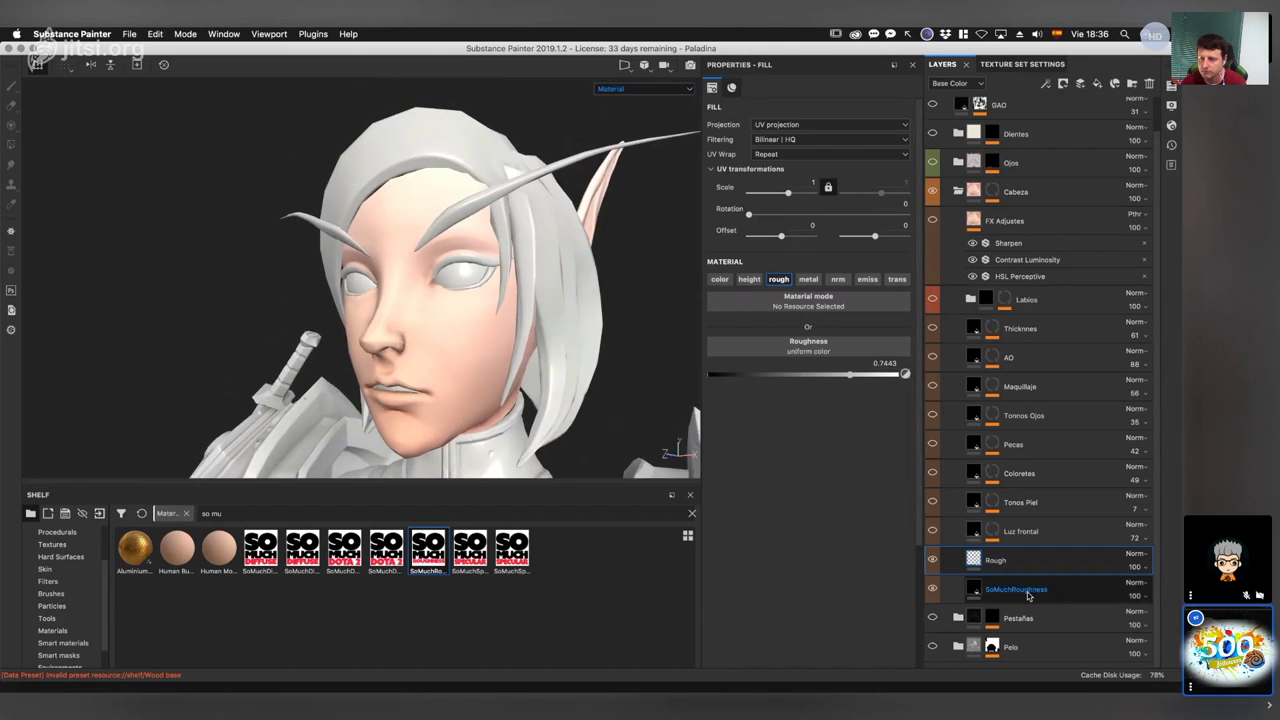
pyautogui.press('Return')
pyautogui.moveTo(654, 434)
pyautogui.keyDown('alt'); pyautogui.mouseDown()
pyautogui.moveTo(535, 308)
pyautogui.moveTo(620, 320)
pyautogui.mouseUp(); pyautogui.keyUp('alt')
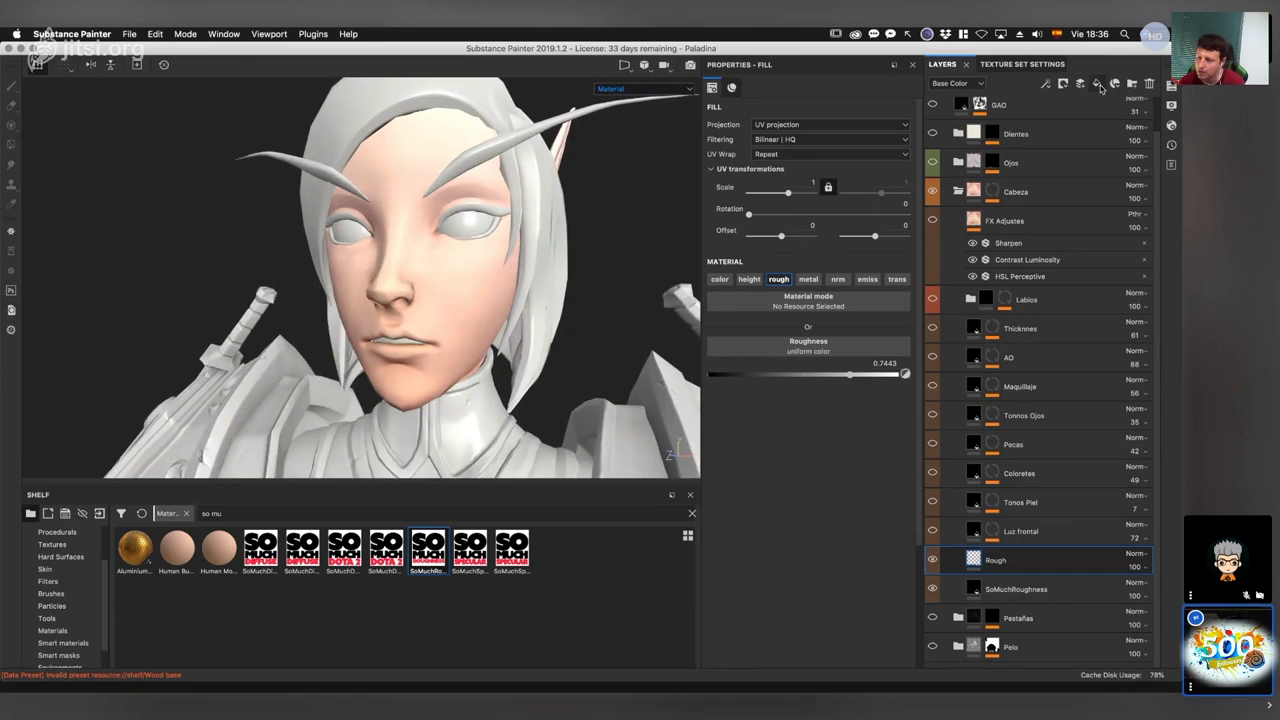
# Step: Turn Luz frontal back on, select it, and view the base colour from a left profile
pyautogui.click(933, 531)
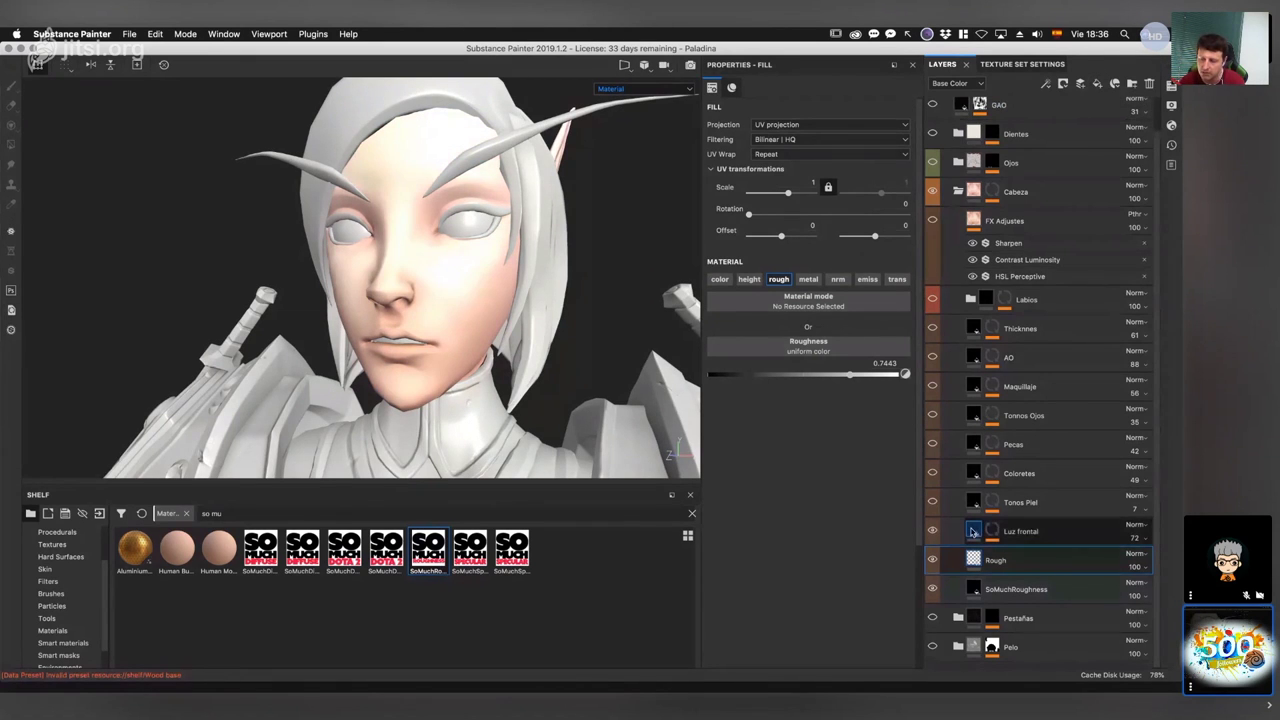
pyautogui.click(972, 531)
pyautogui.keyDown('alt'); pyautogui.moveTo(380, 300); pyautogui.dragTo(487, 308); pyautogui.keyUp('alt')
pyautogui.press('c')
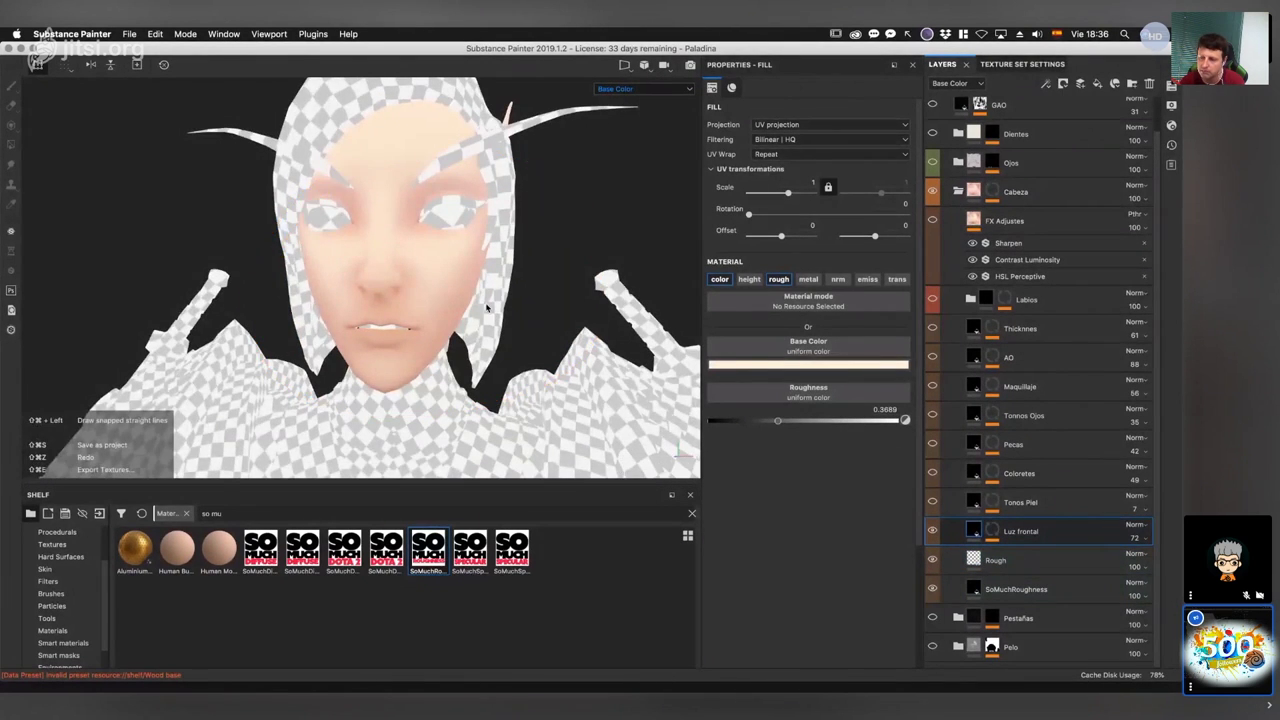
pyautogui.keyDown('alt'); pyautogui.moveTo(487, 308); pyautogui.dragTo(337, 310); pyautogui.keyUp('alt')
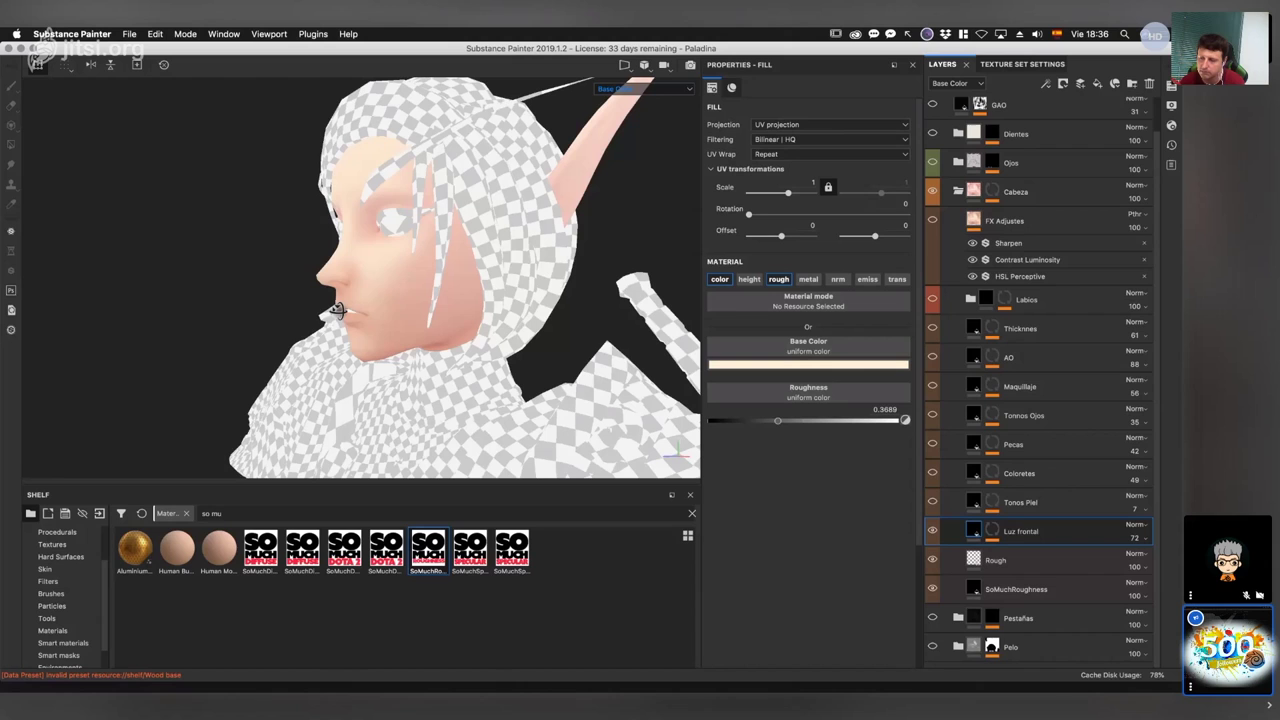
# Step: Set the viewport channel dropdown to Base Color and orbit to a frontal head view
pyautogui.click(645, 88)
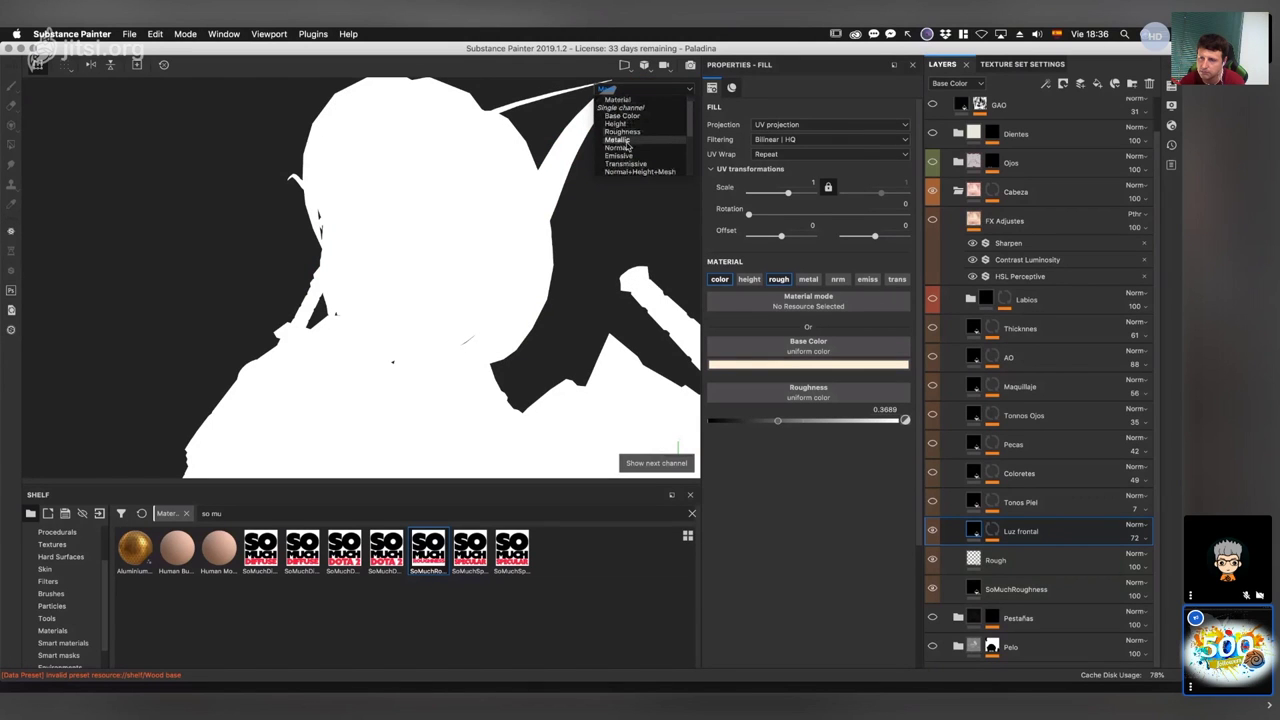
pyautogui.scroll(-2, 628, 146)
pyautogui.scroll(-2, 630, 148)
pyautogui.scroll(-2, 631, 150)
pyautogui.scroll(-2, 633, 153)
pyautogui.scroll(2, 633, 150)
pyautogui.scroll(2, 631, 140)
pyautogui.scroll(2, 626, 119)
pyautogui.click(625, 117)
pyautogui.moveTo(462, 253)
pyautogui.keyDown('alt'); pyautogui.mouseDown()
pyautogui.moveTo(400, 278)
pyautogui.moveTo(380, 275)
pyautogui.moveTo(423, 264)
pyautogui.moveTo(360, 270)
pyautogui.mouseUp(); pyautogui.keyUp('alt')
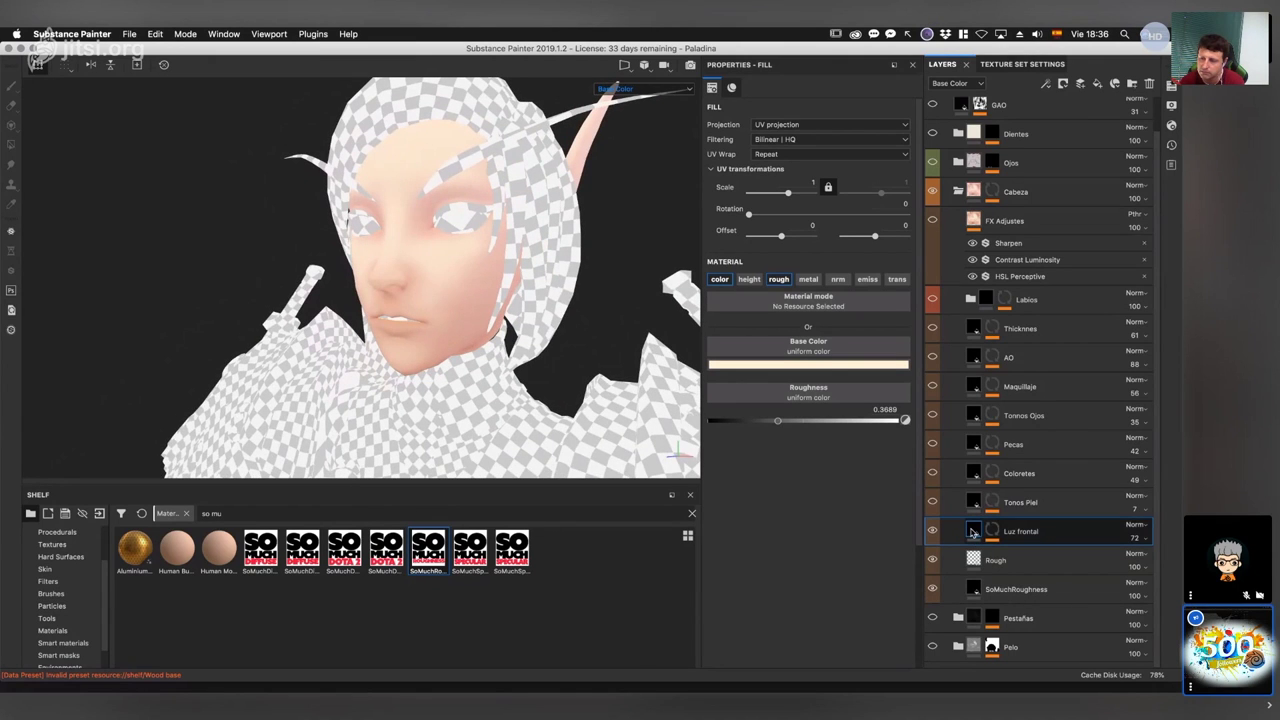
# Step: Compare Luz frontal hidden and shown, then select its mask to reveal Blur, Levels, AO and Light
pyautogui.click(933, 531)
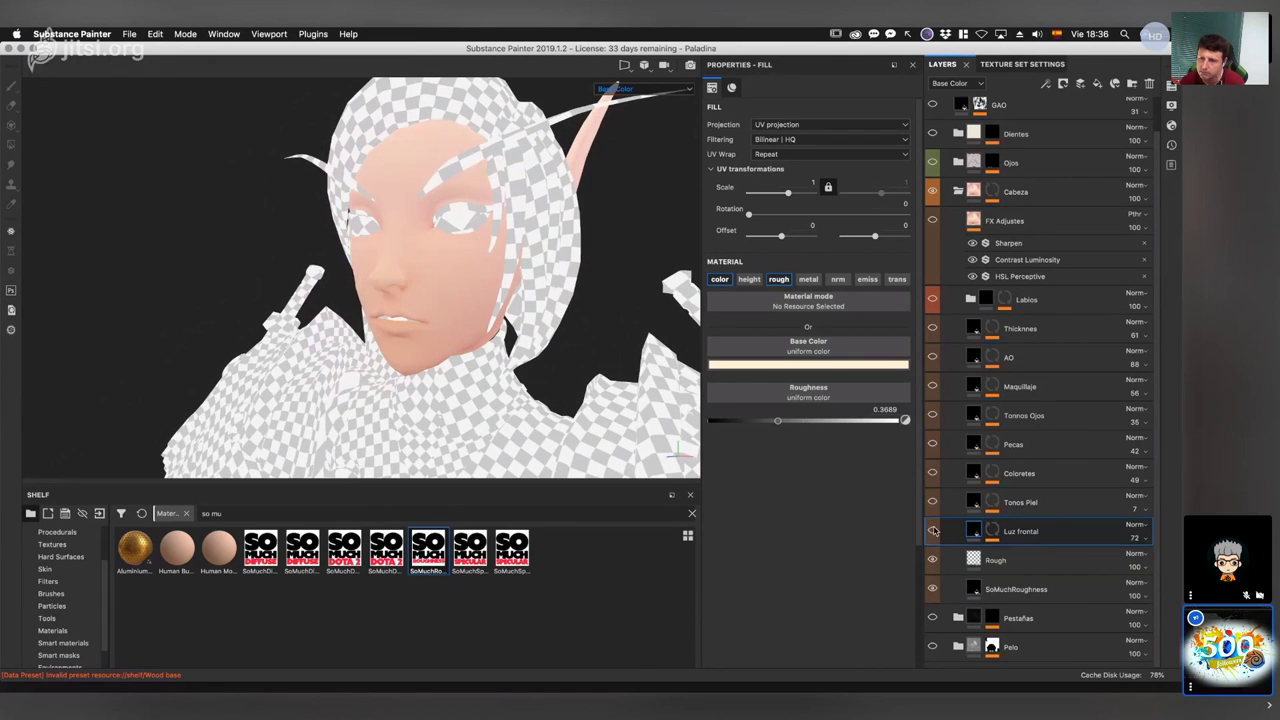
pyautogui.click(933, 531)
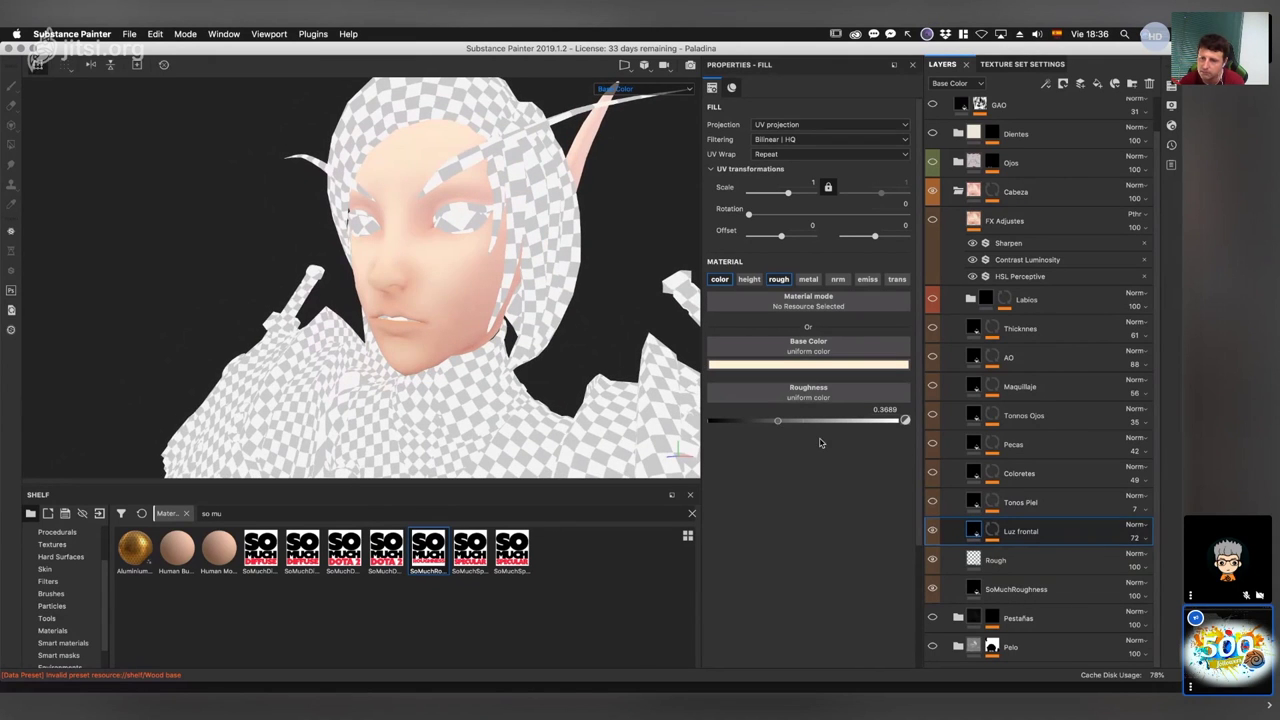
pyautogui.click(970, 530)
pyautogui.click(993, 531)
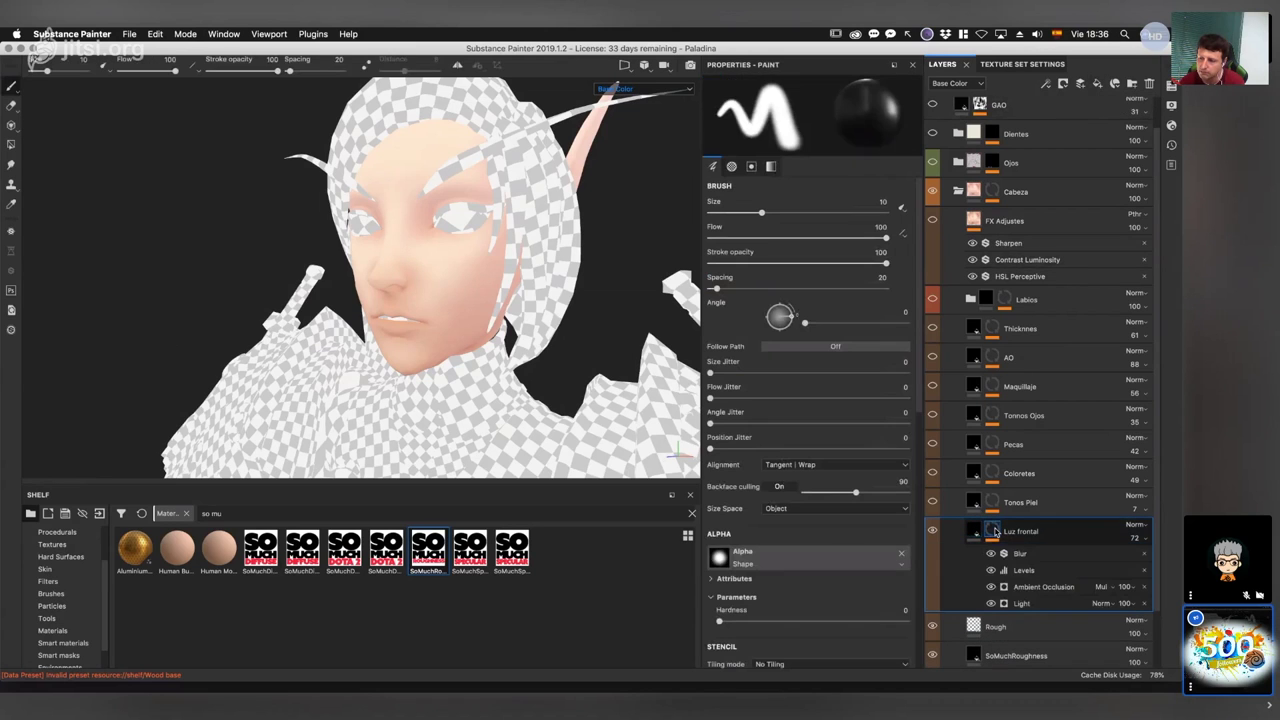
# Step: Display the Luz frontal mask alone on the head and rotate the view slightly
pyautogui.rightClick(993, 531)
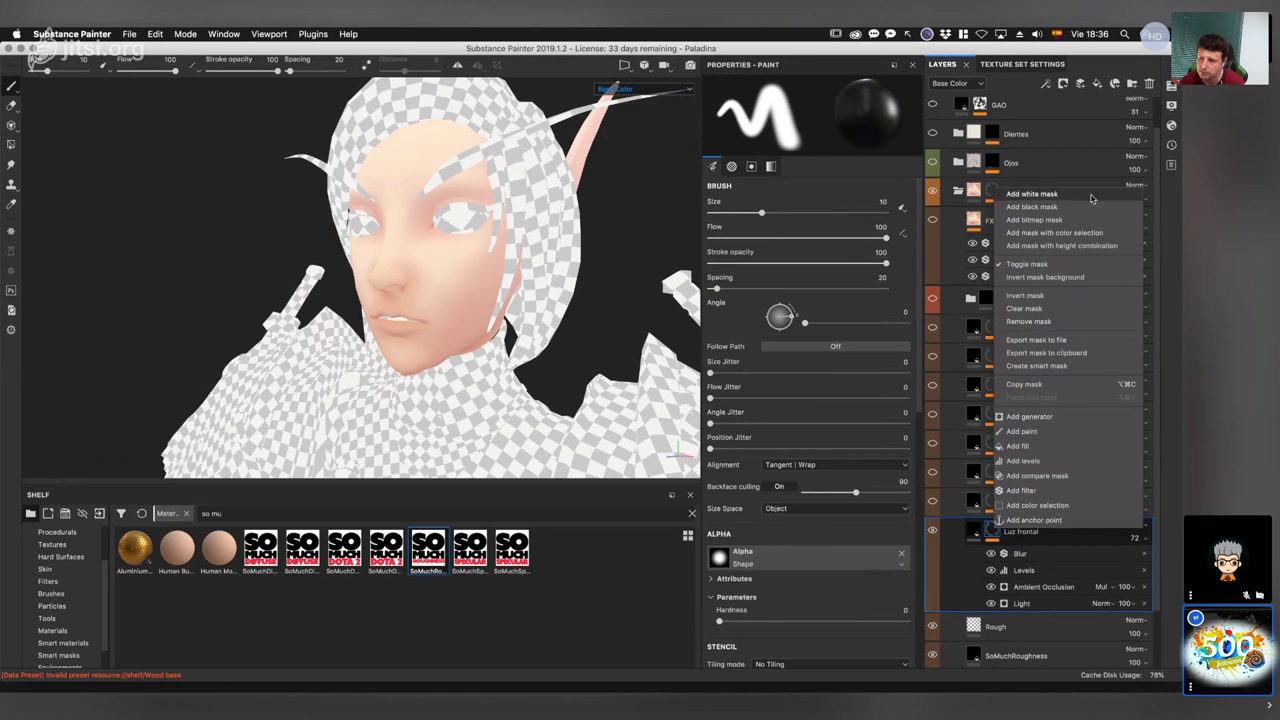
pyautogui.click(602, 334)
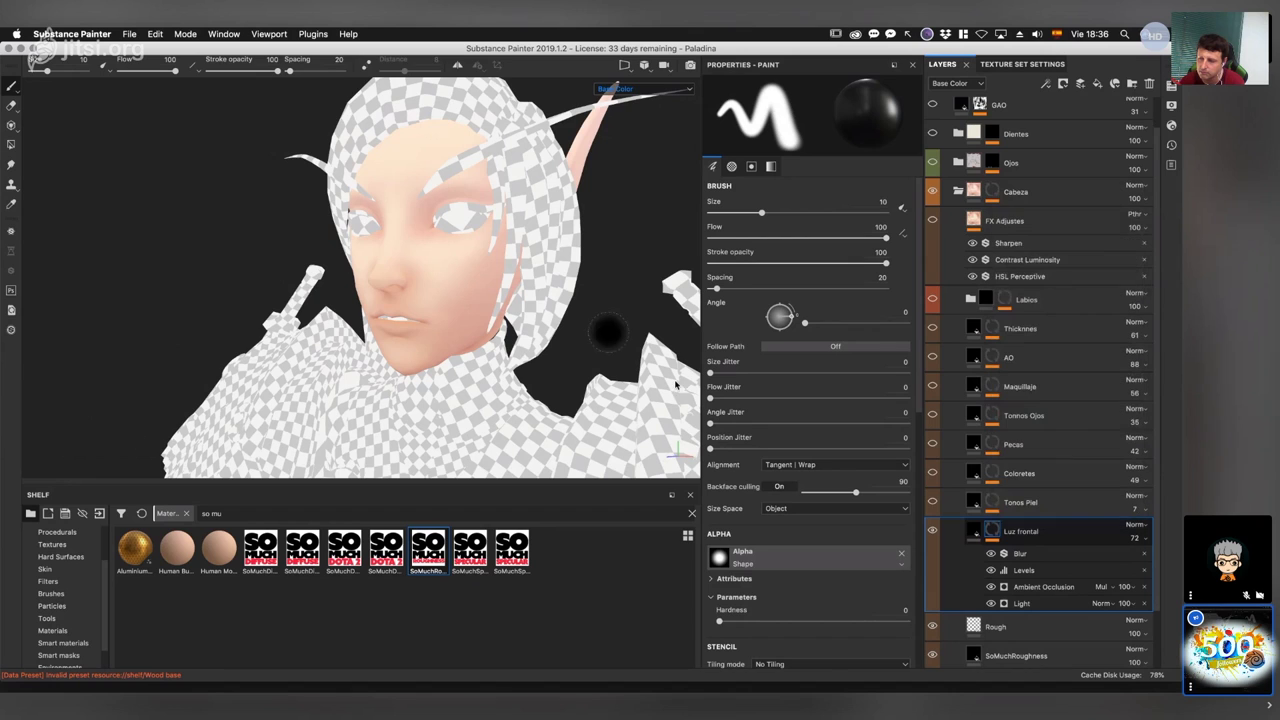
pyautogui.keyDown('alt'); pyautogui.click(993, 531); pyautogui.keyUp('alt')
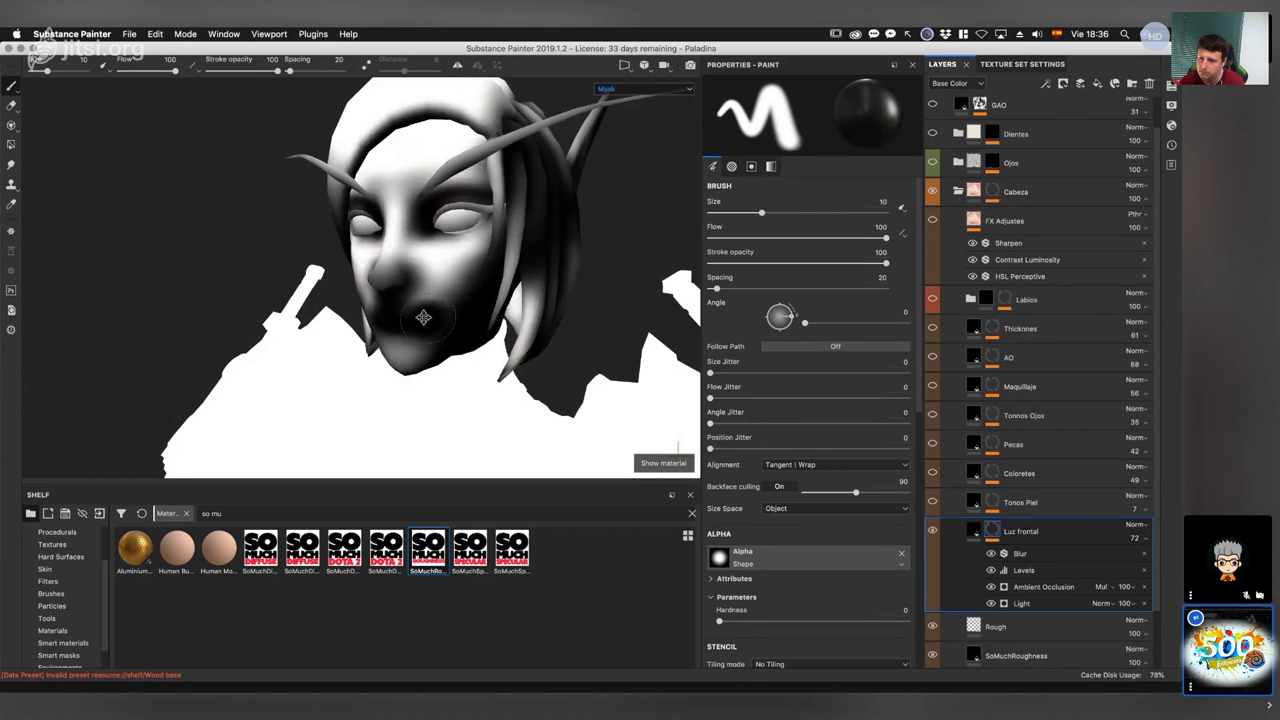
pyautogui.keyDown('ctrl'); pyautogui.moveTo(430, 316); pyautogui.dragTo(412, 316, button='right'); pyautogui.keyUp('ctrl')
pyautogui.keyDown('alt'); pyautogui.moveTo(430, 310); pyautogui.dragTo(470, 300); pyautogui.keyUp('alt')
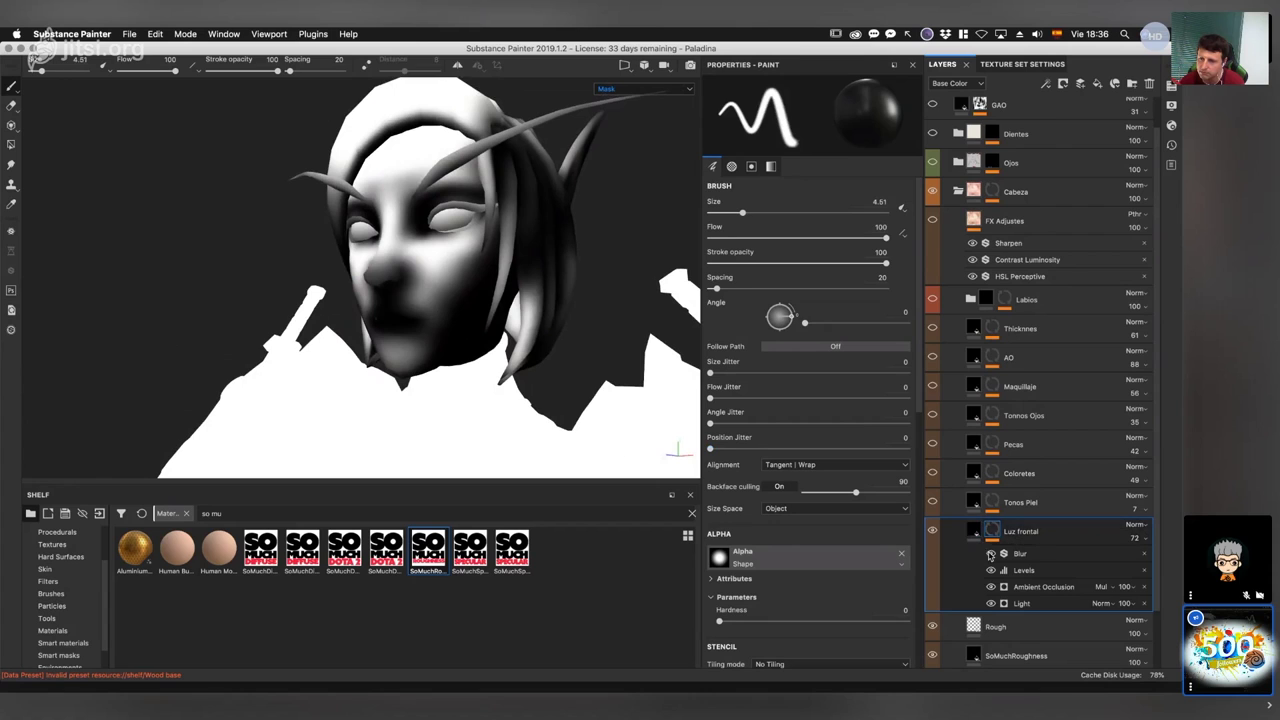
# Step: Hide the Light generator and show its settings: horizontal 272, vertical 307, attenuation 0.25
pyautogui.click(990, 603)
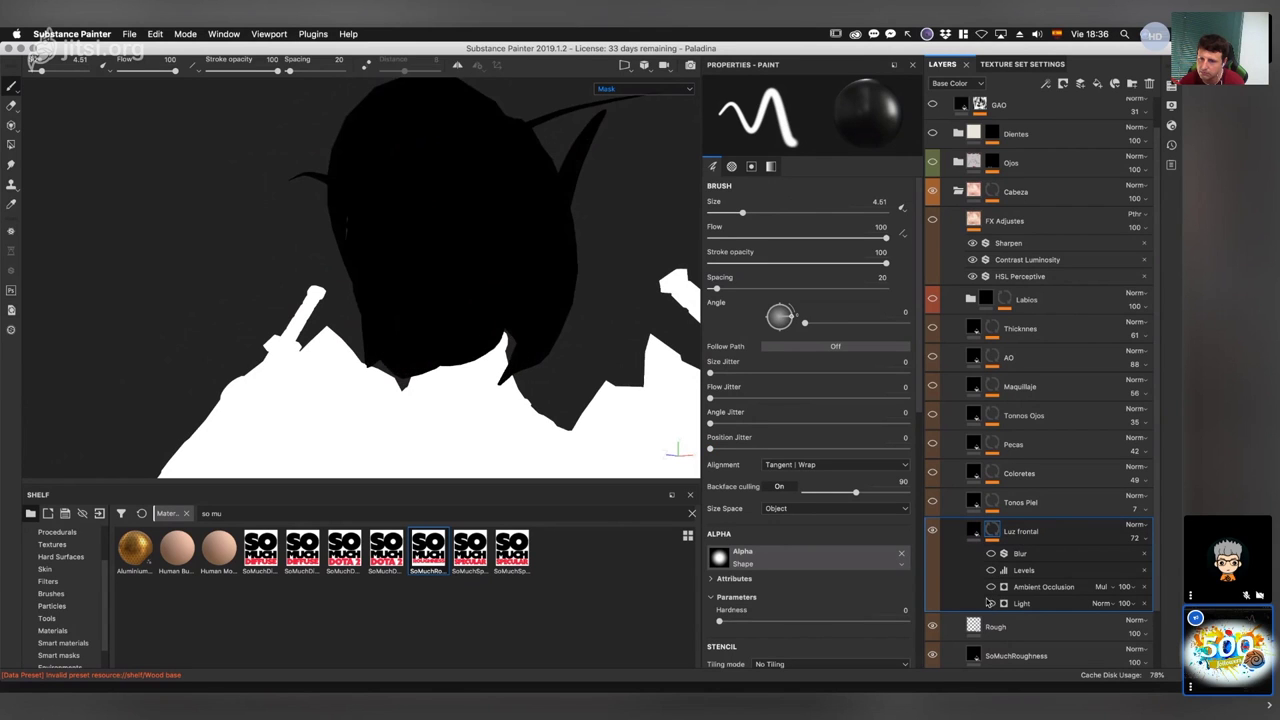
pyautogui.click(1021, 604)
pyautogui.rightClick(1022, 607)
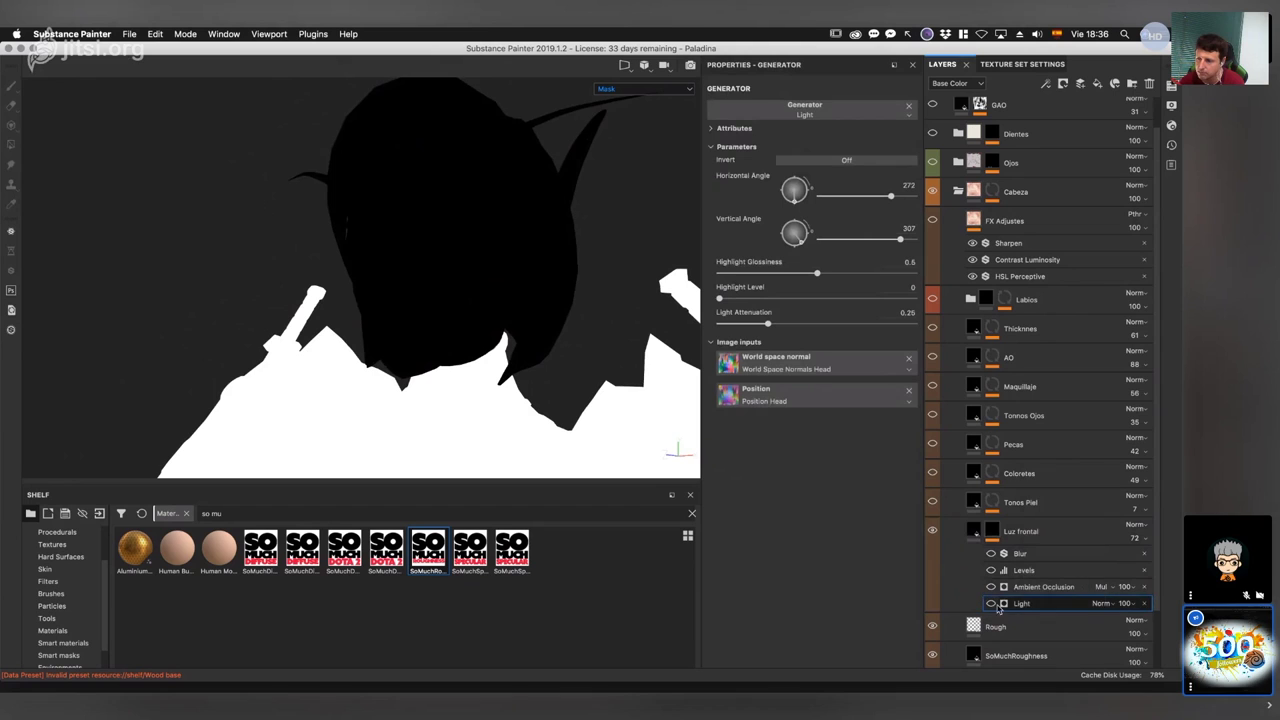
# Step: Re-enable the Light generator on the Luz frontal mask and orbit the head to check its grey shading
pyautogui.click(806, 112)
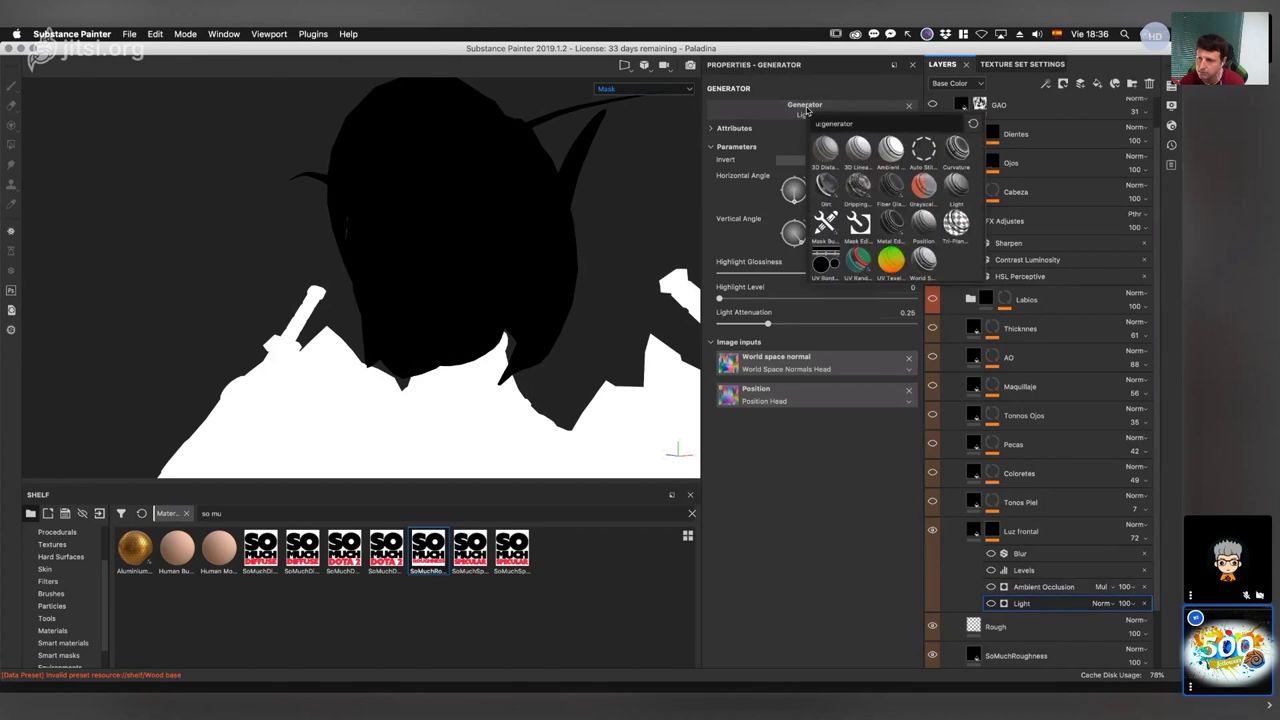
pyautogui.click(990, 604)
pyautogui.keyDown('alt'); pyautogui.moveTo(351, 251); pyautogui.dragTo(706, 389); pyautogui.keyUp('alt')
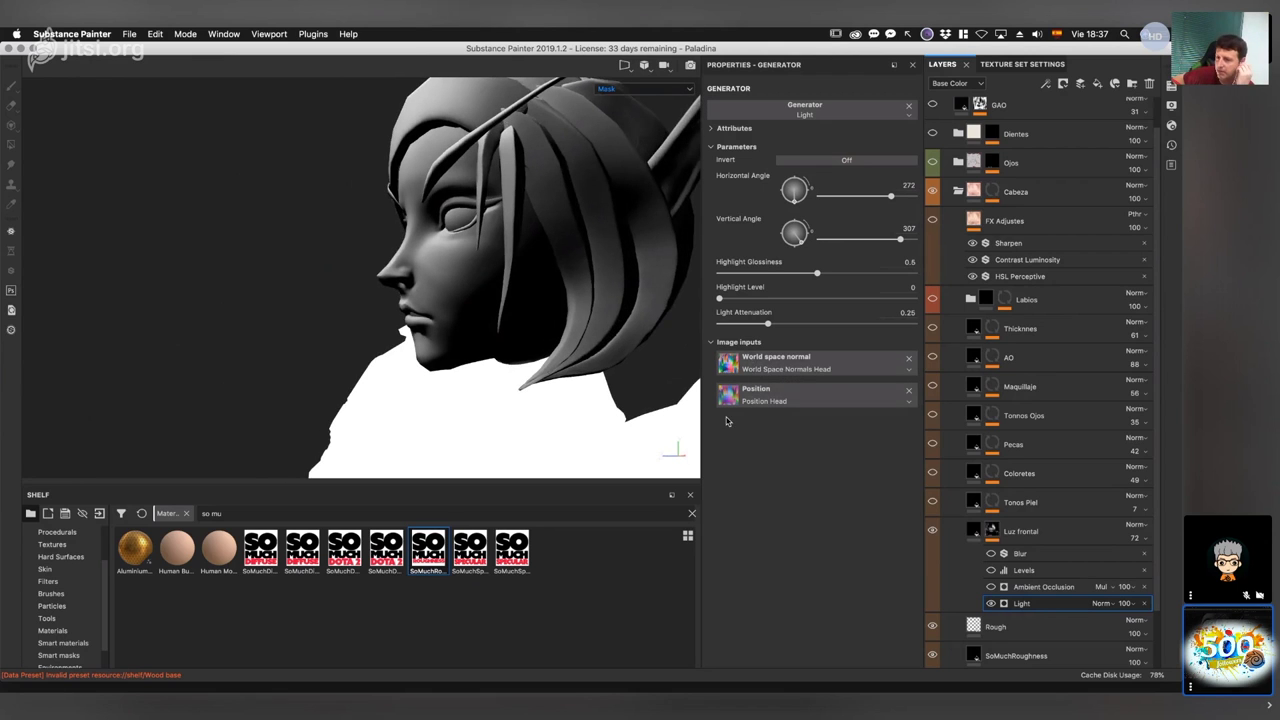
pyautogui.keyDown('alt'); pyautogui.moveTo(460, 330); pyautogui.dragTo(594, 334); pyautogui.keyUp('alt')
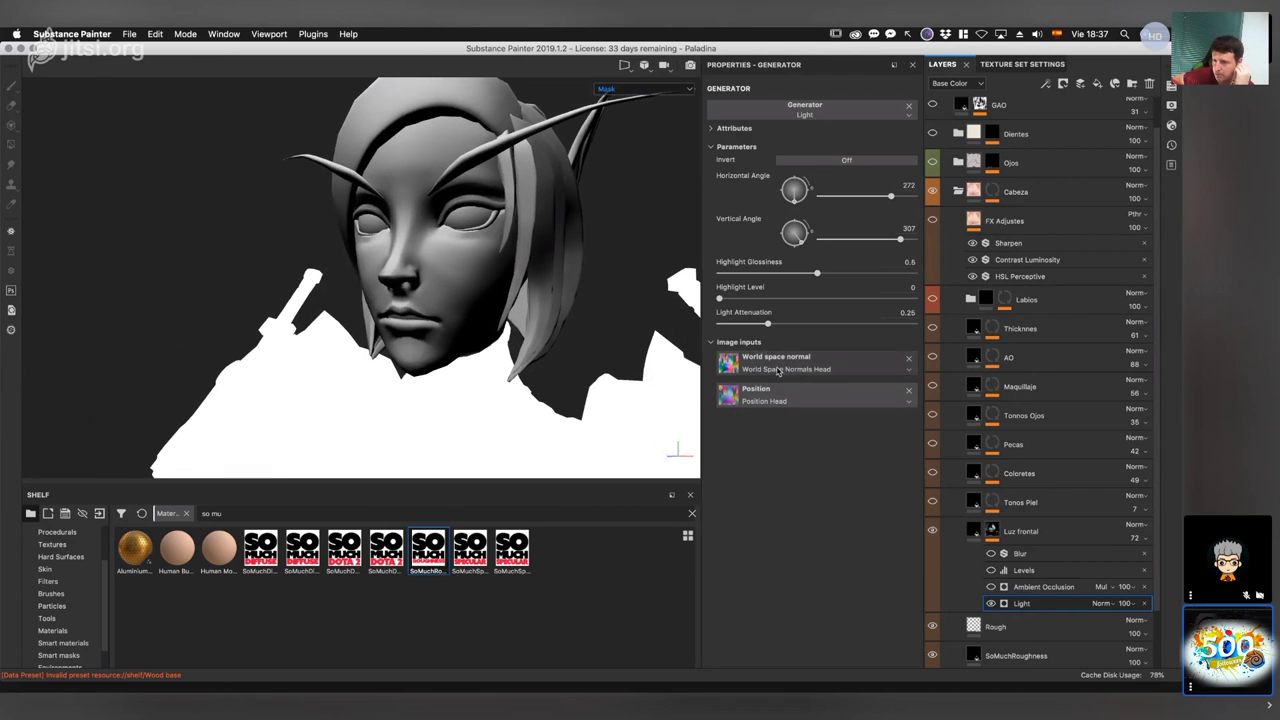
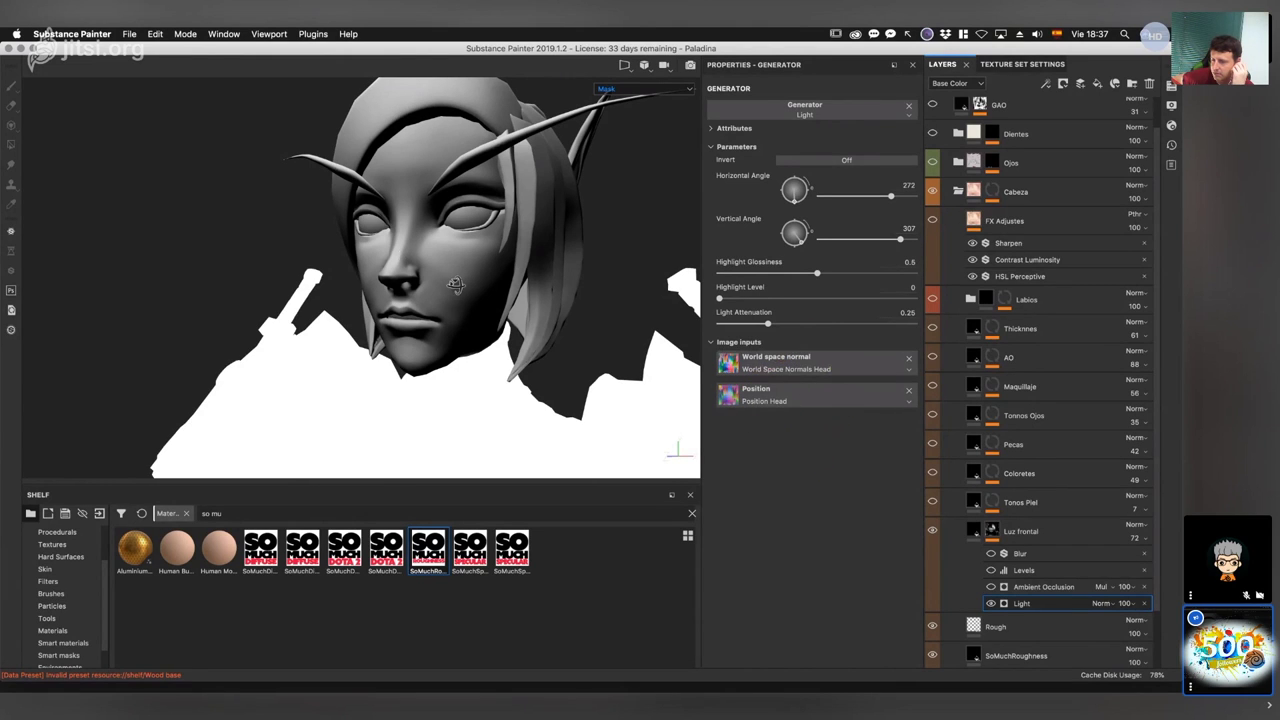
# Step: Orbit the head through several angles, trying and undoing a light angle change to 167
pyautogui.keyDown('alt'); pyautogui.moveTo(456, 285); pyautogui.dragTo(422, 263); pyautogui.keyUp('alt')
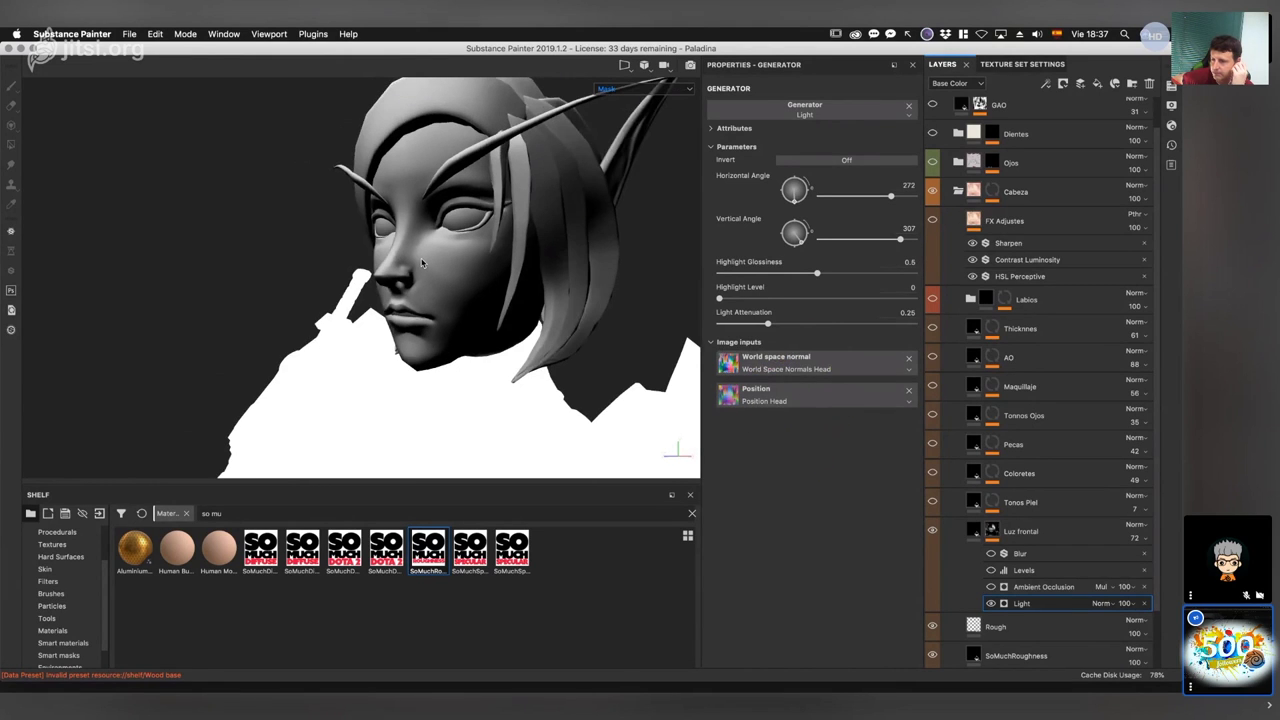
pyautogui.moveTo(800, 237); pyautogui.dragTo(782, 234)
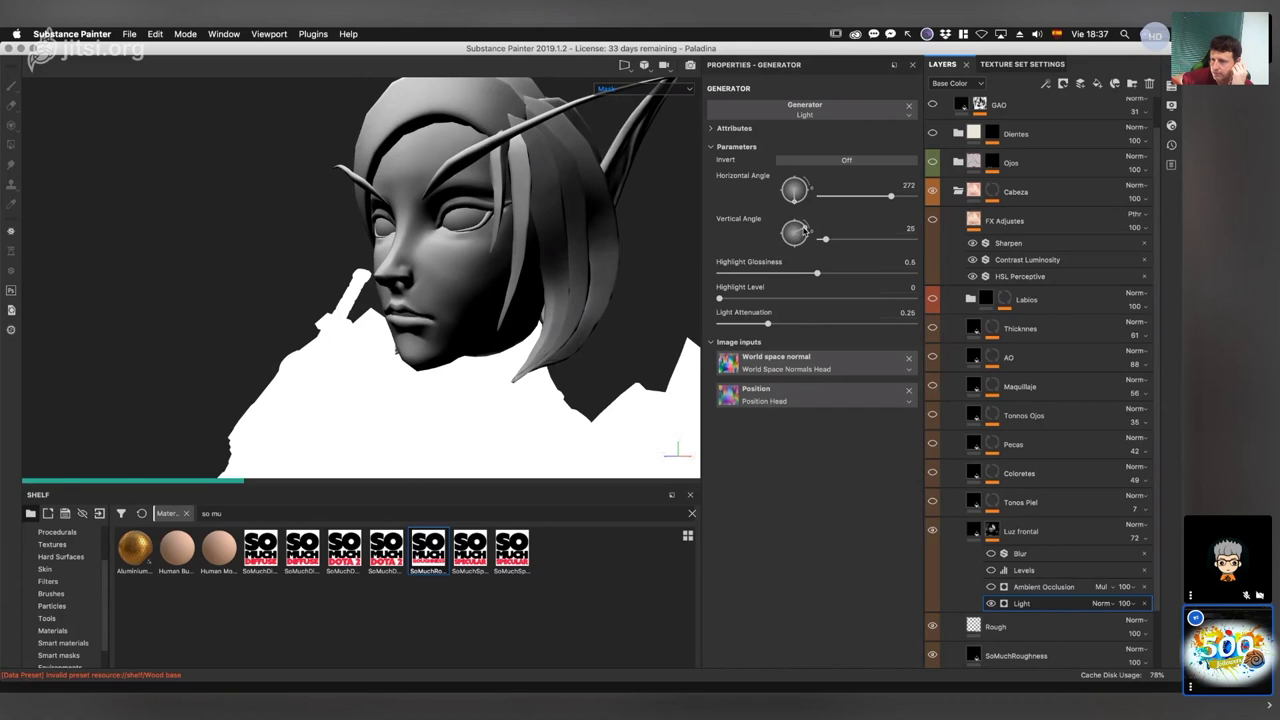
pyautogui.hotkey('ctrl', 'z')
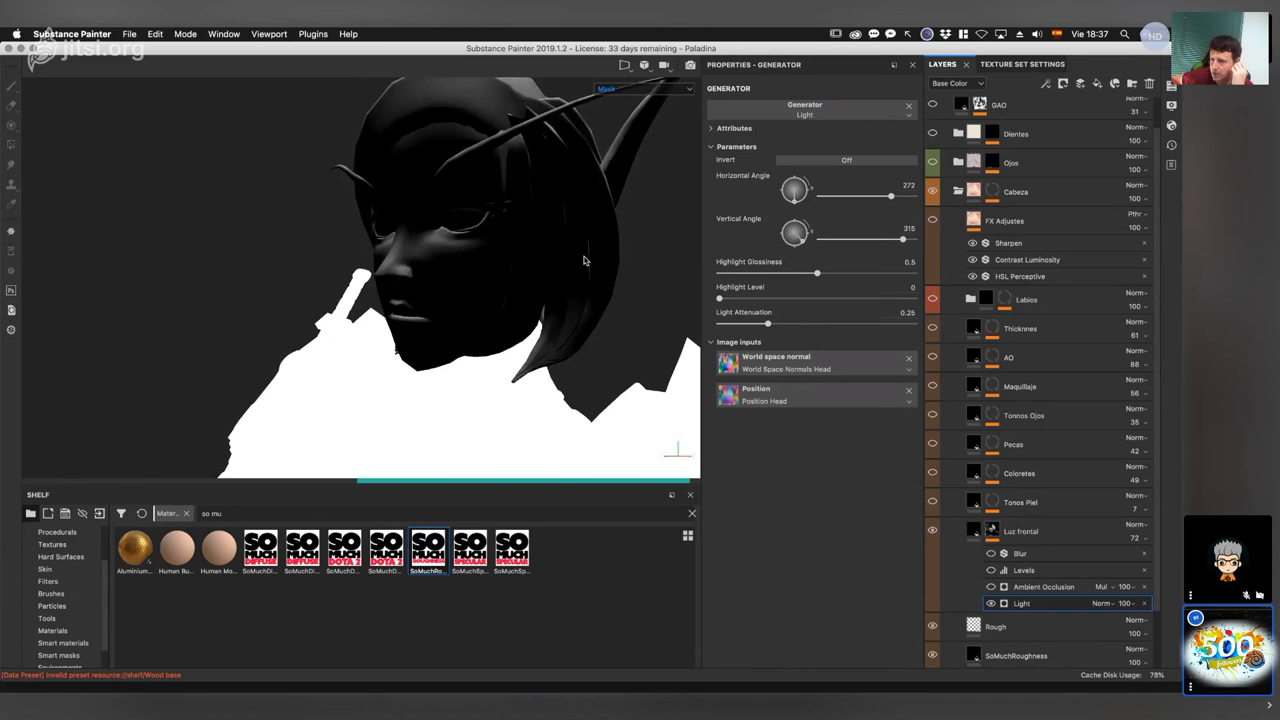
pyautogui.moveTo(500, 190)
pyautogui.mouseDown()
pyautogui.moveTo(470, 260)
pyautogui.moveTo(354, 229)
pyautogui.mouseUp()
pyautogui.moveTo(318, 173); pyautogui.dragTo(440, 252)
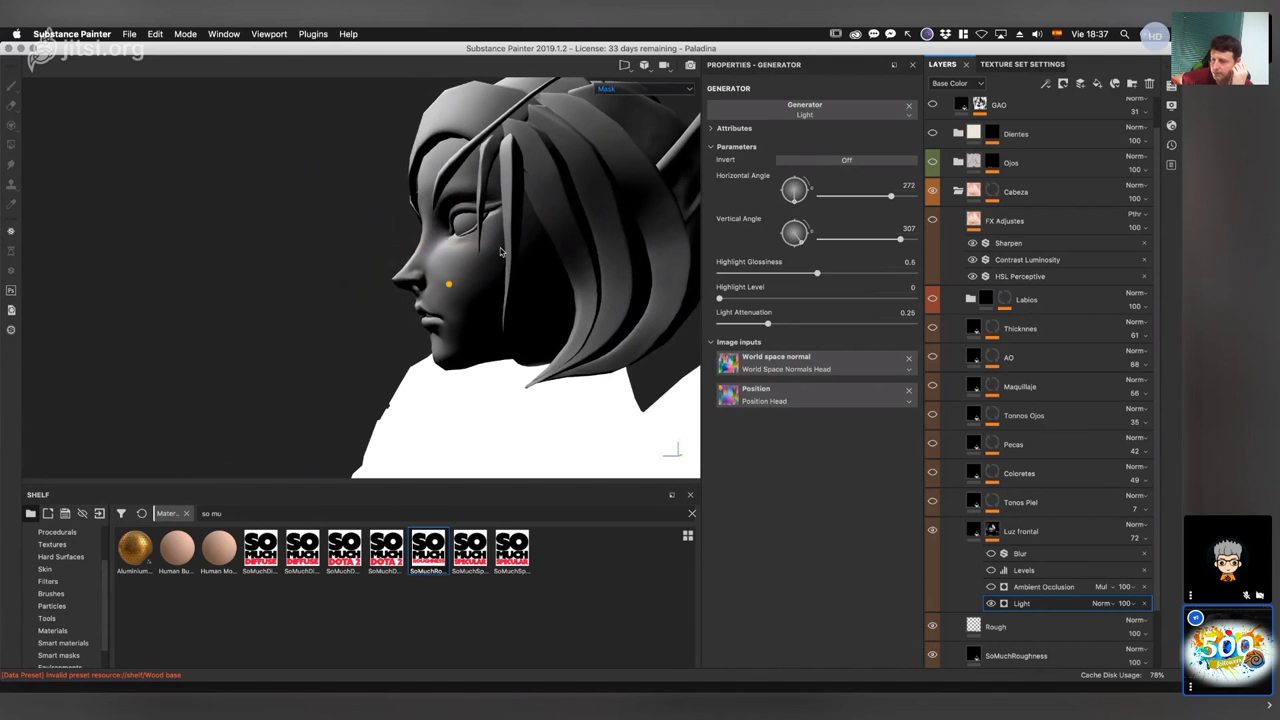
pyautogui.keyDown('alt'); pyautogui.moveTo(517, 300); pyautogui.dragTo(906, 492); pyautogui.keyUp('alt')
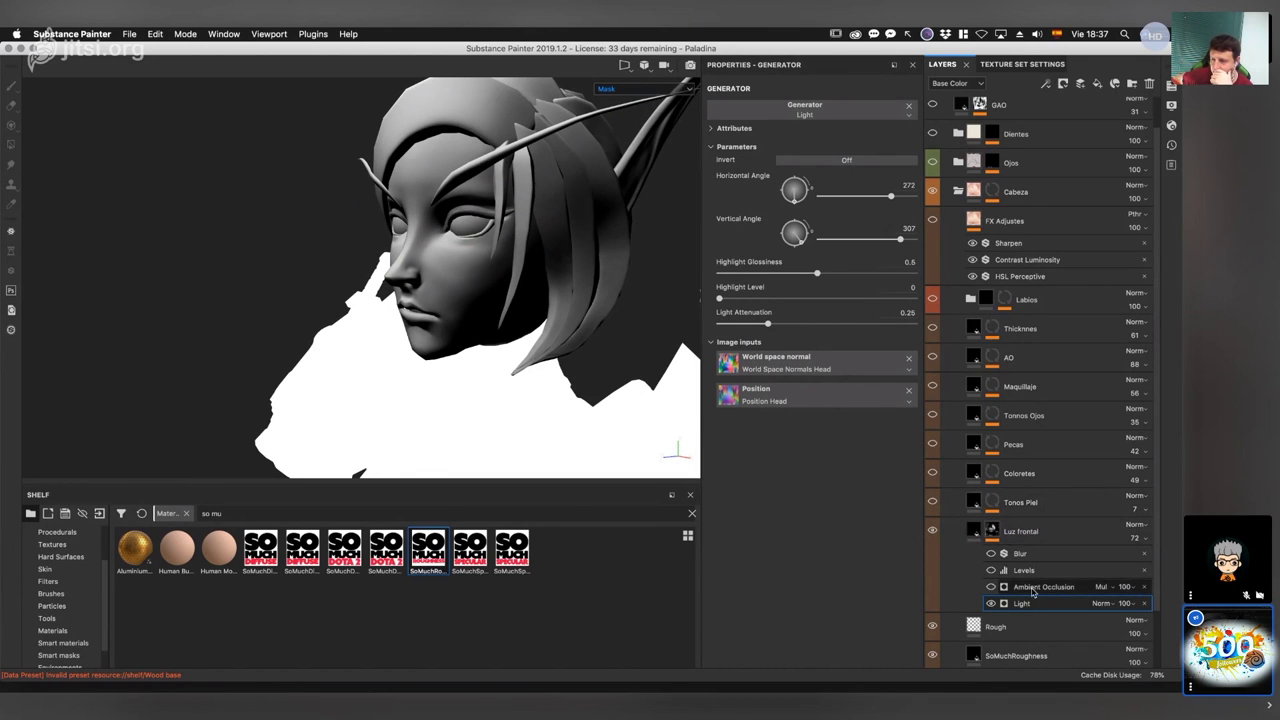
# Step: Show the Ambient Occlusion generator's parameters and point out its image and normal inputs
pyautogui.click(996, 590)
pyautogui.click(995, 590)
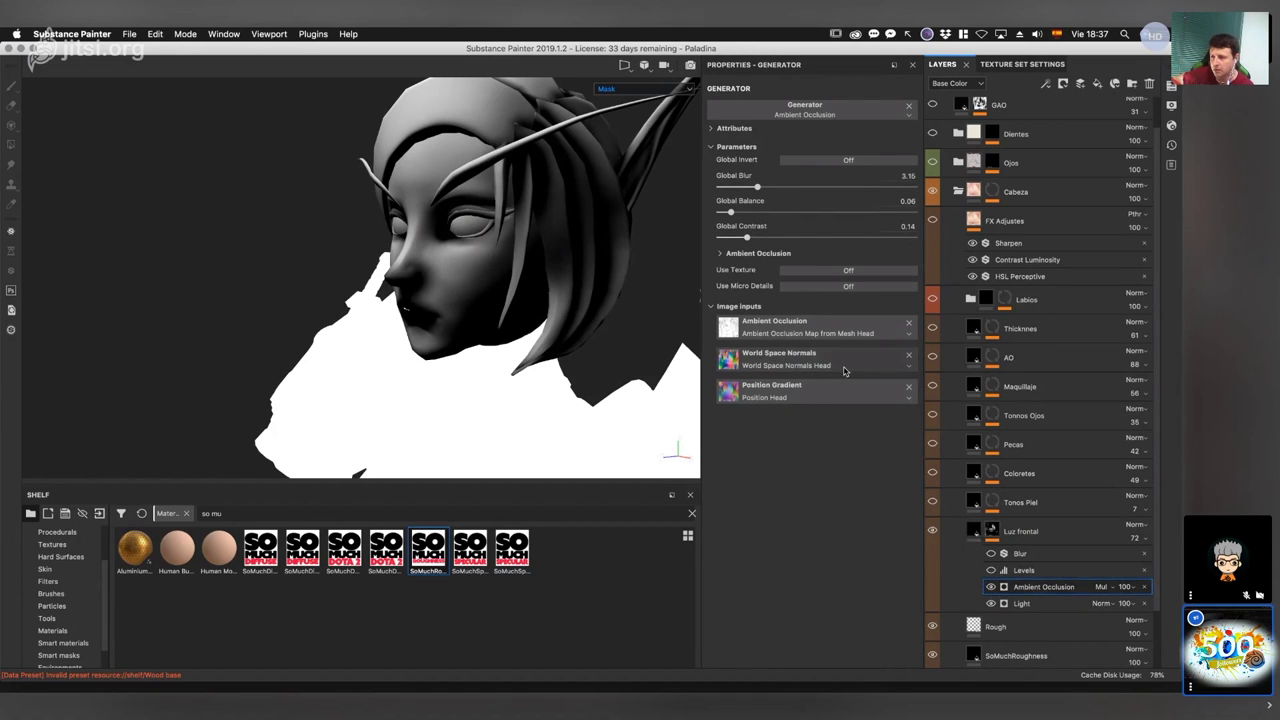
pyautogui.moveTo(825, 350); pyautogui.dragTo(810, 342)
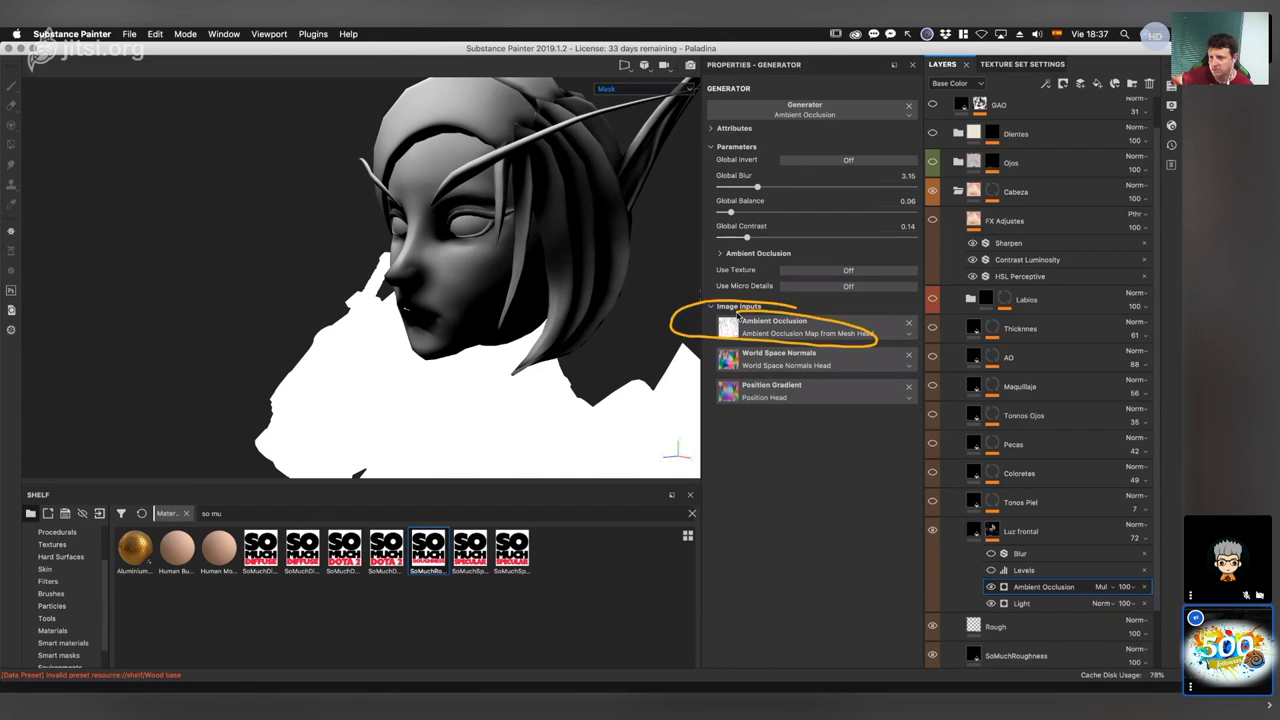
pyautogui.moveTo(780, 345); pyautogui.dragTo(805, 347)
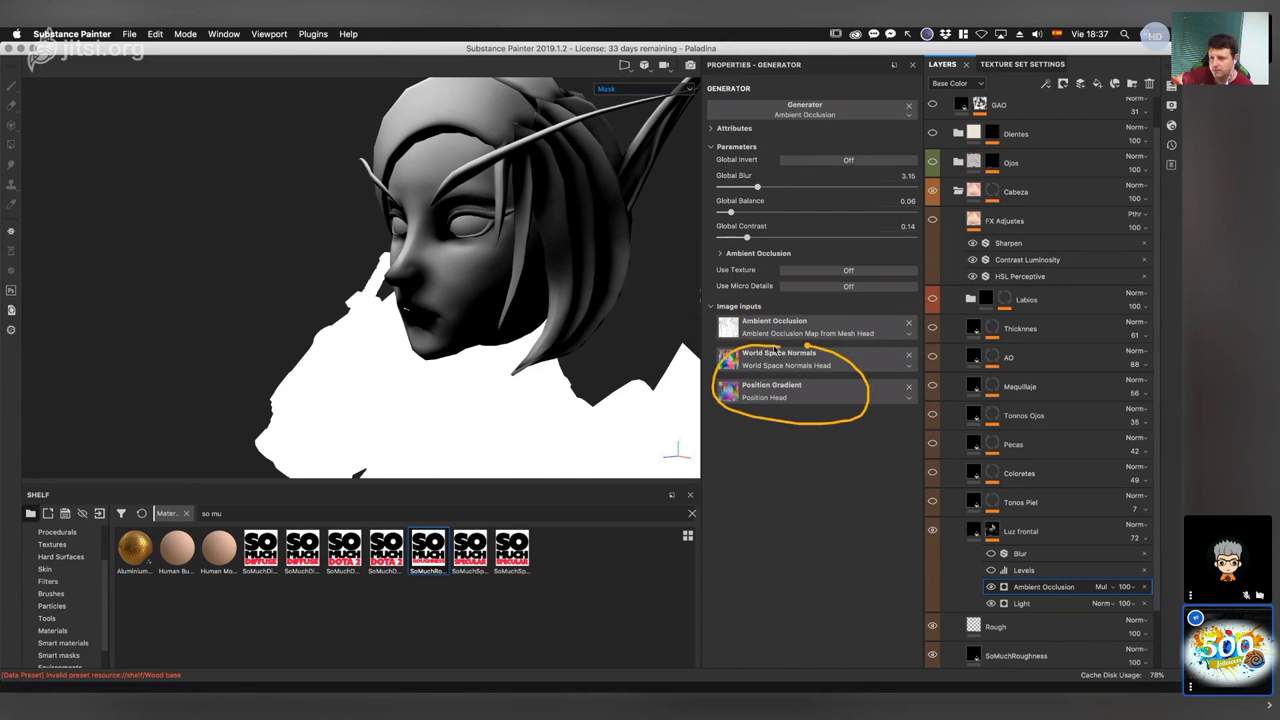
pyautogui.keyDown('alt'); pyautogui.moveTo(507, 352); pyautogui.dragTo(657, 365); pyautogui.keyUp('alt')
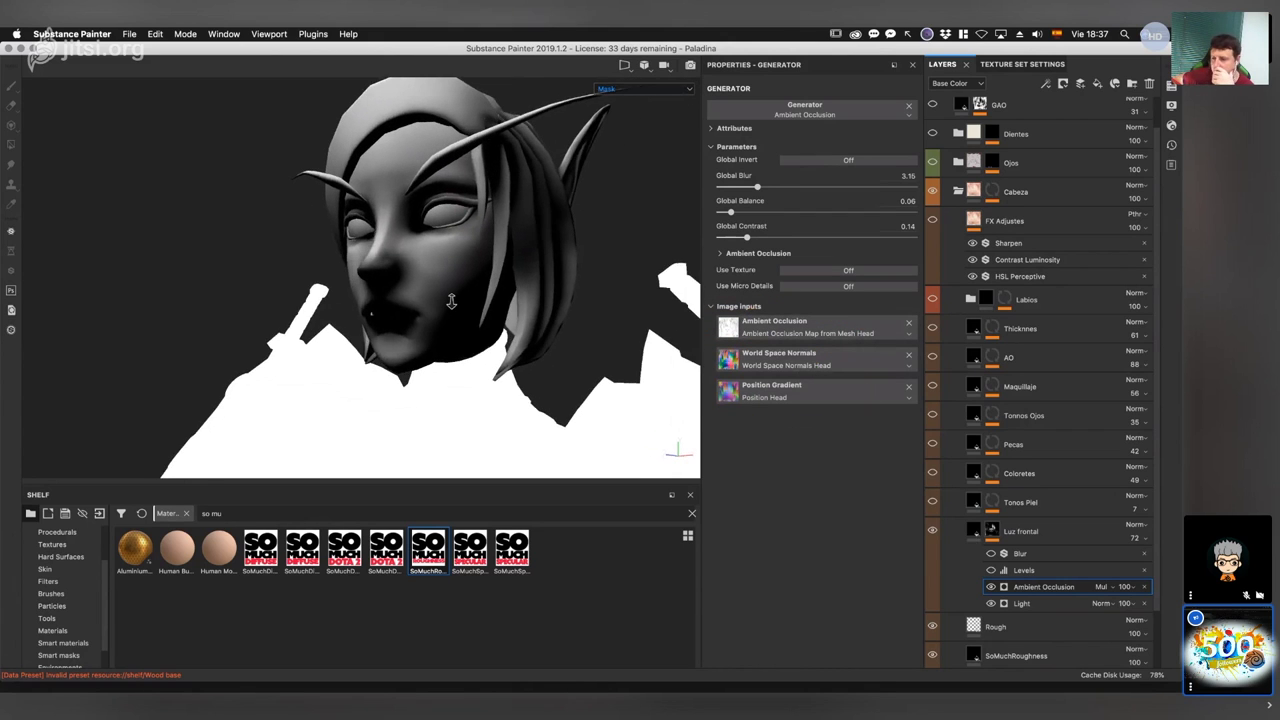
# Step: Try Normal blending and Global Blur/Balance tweaks, then return the blend to Multiply
pyautogui.click(1101, 587)
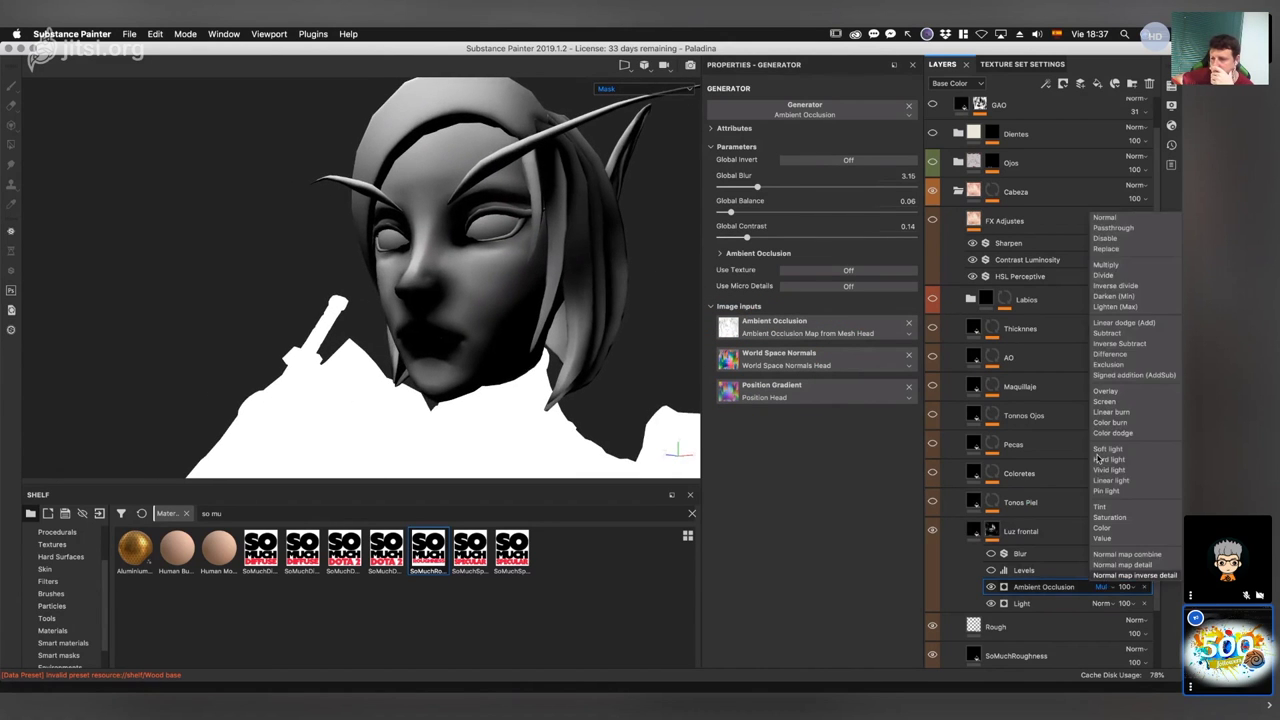
pyautogui.click(1105, 217)
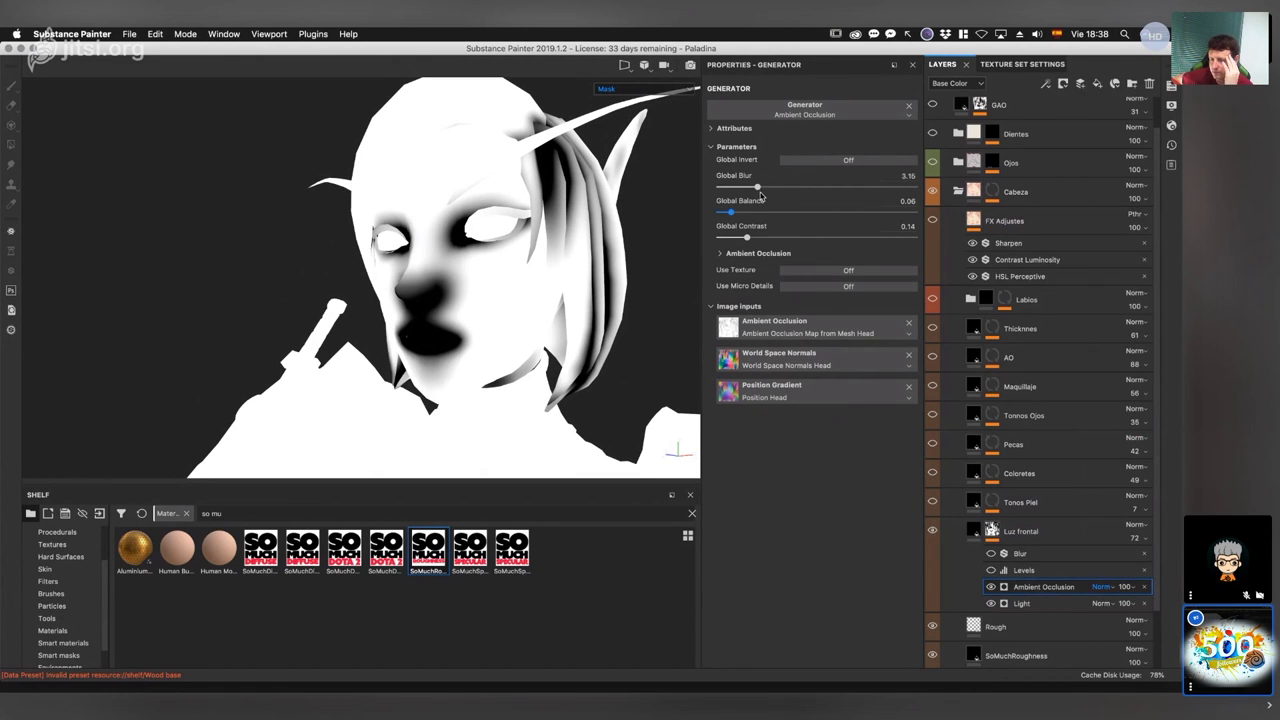
pyautogui.moveTo(753, 188); pyautogui.dragTo(730, 188)
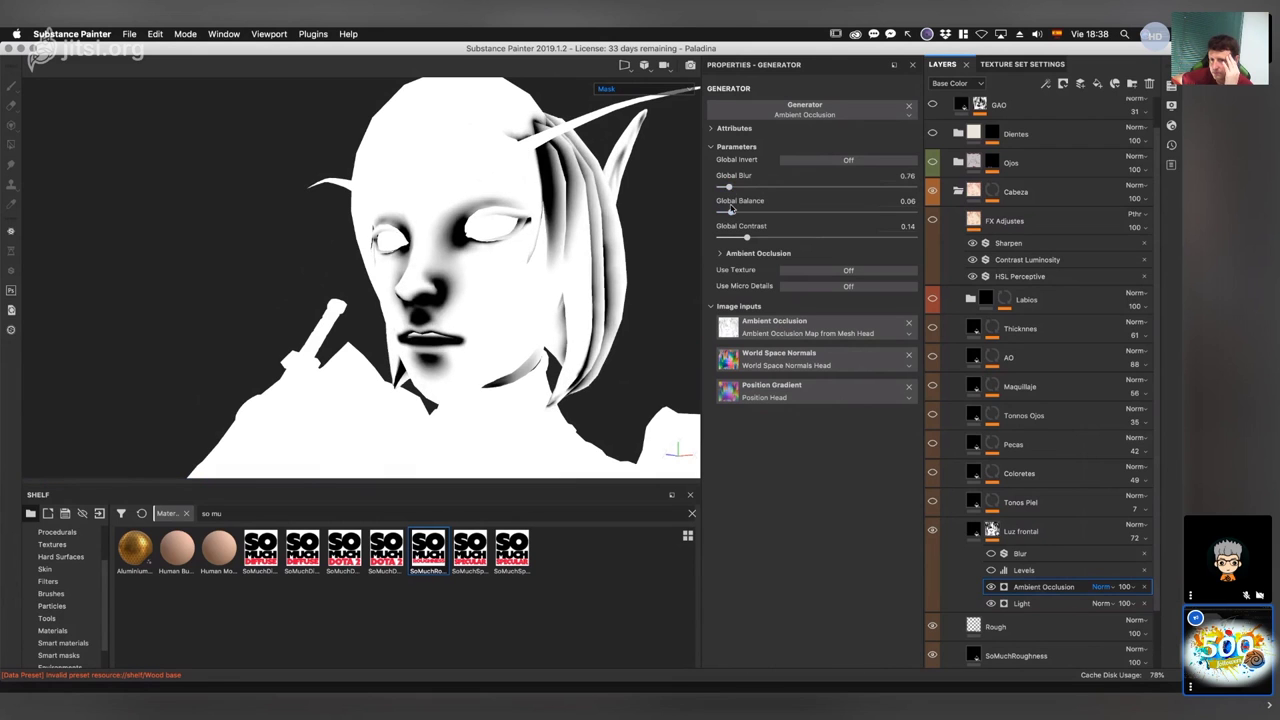
pyautogui.hotkey('ctrl', 'z')
pyautogui.moveTo(733, 212)
pyautogui.mouseDown()
pyautogui.moveTo(753, 213)
pyautogui.moveTo(731, 213)
pyautogui.mouseUp()
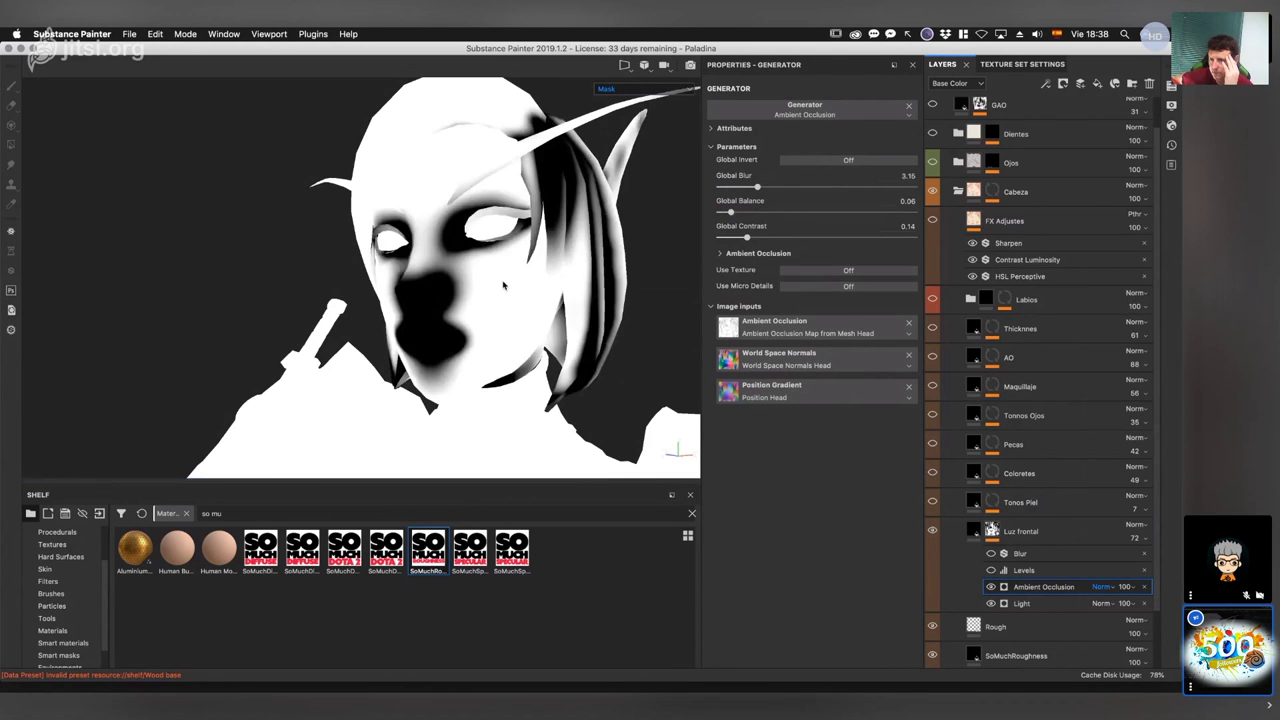
pyautogui.keyDown('alt'); pyautogui.moveTo(390, 296); pyautogui.dragTo(444, 296); pyautogui.keyUp('alt')
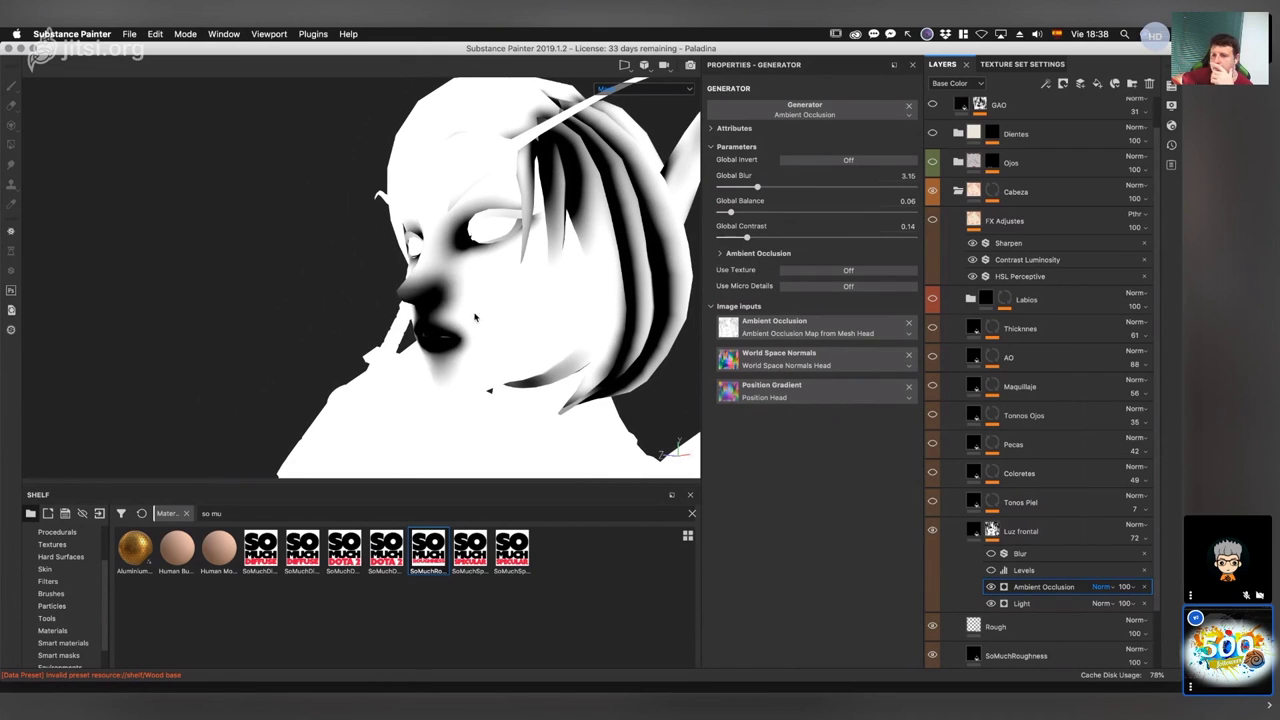
pyautogui.click(1102, 588)
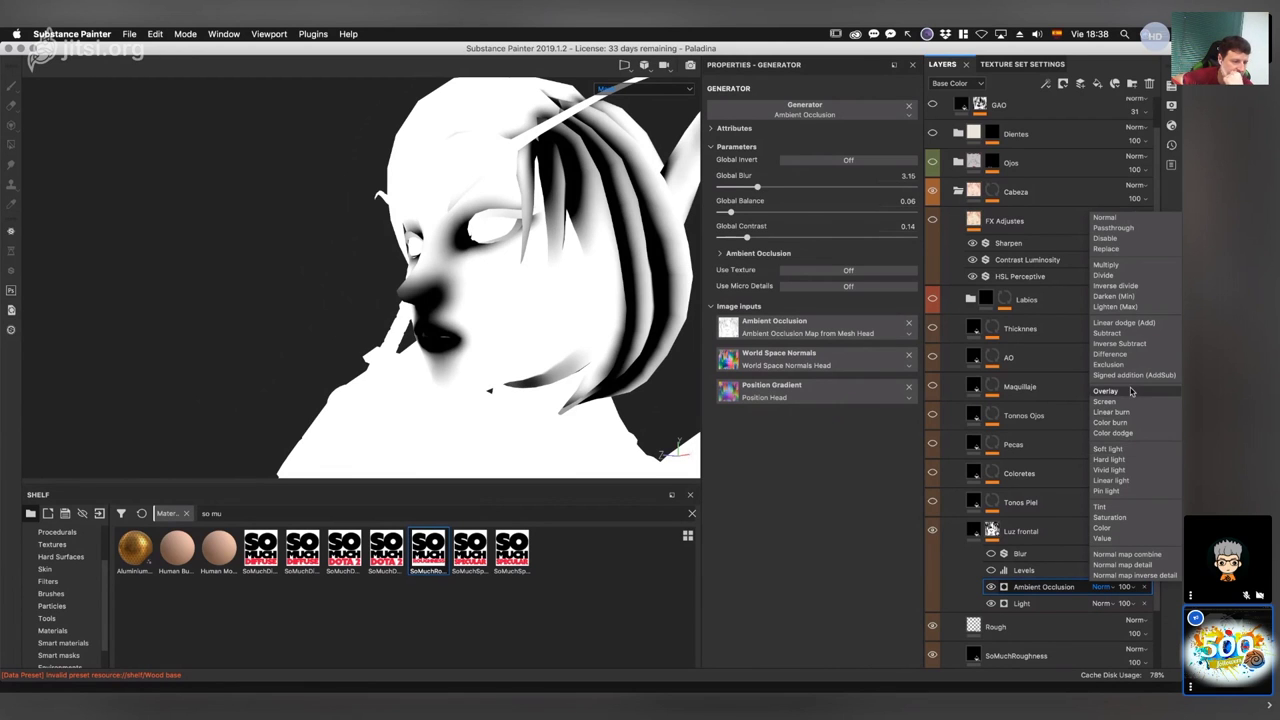
pyautogui.click(1106, 265)
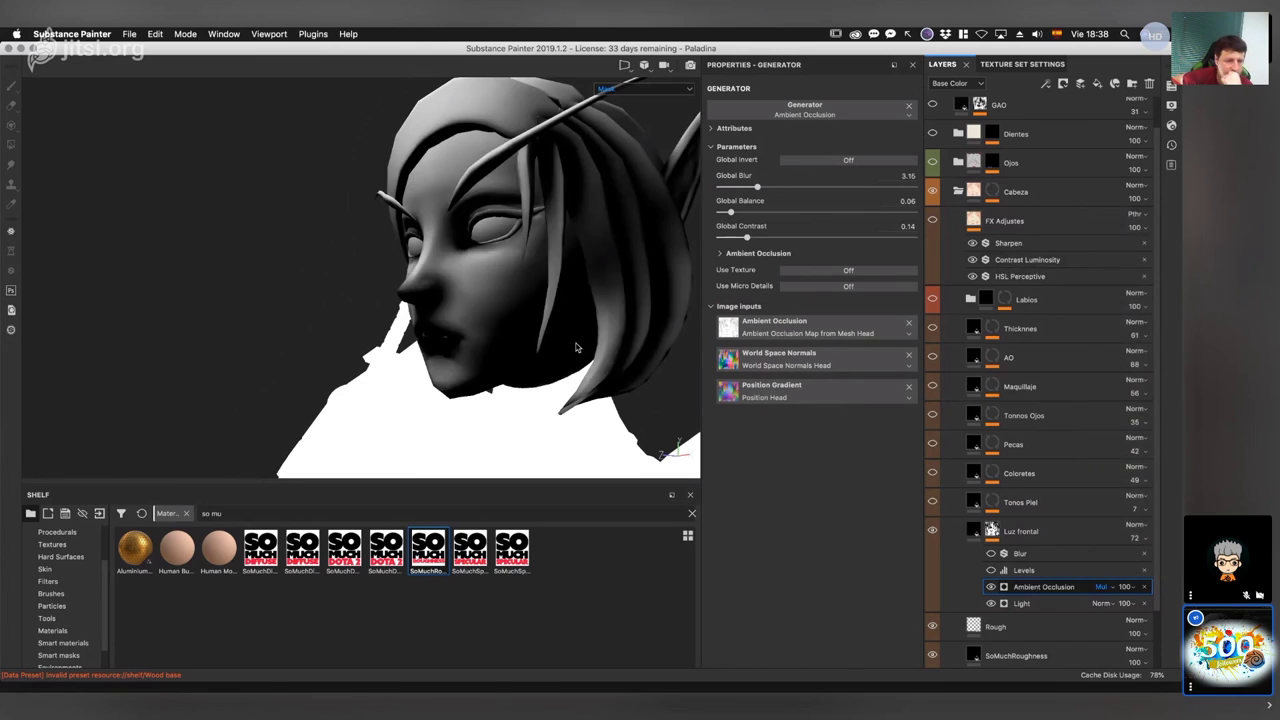
# Step: Toggle the Ambient Occlusion effect on and off to compare the head's shading
pyautogui.keyDown('alt'); pyautogui.moveTo(504, 368); pyautogui.dragTo(494, 328); pyautogui.keyUp('alt')
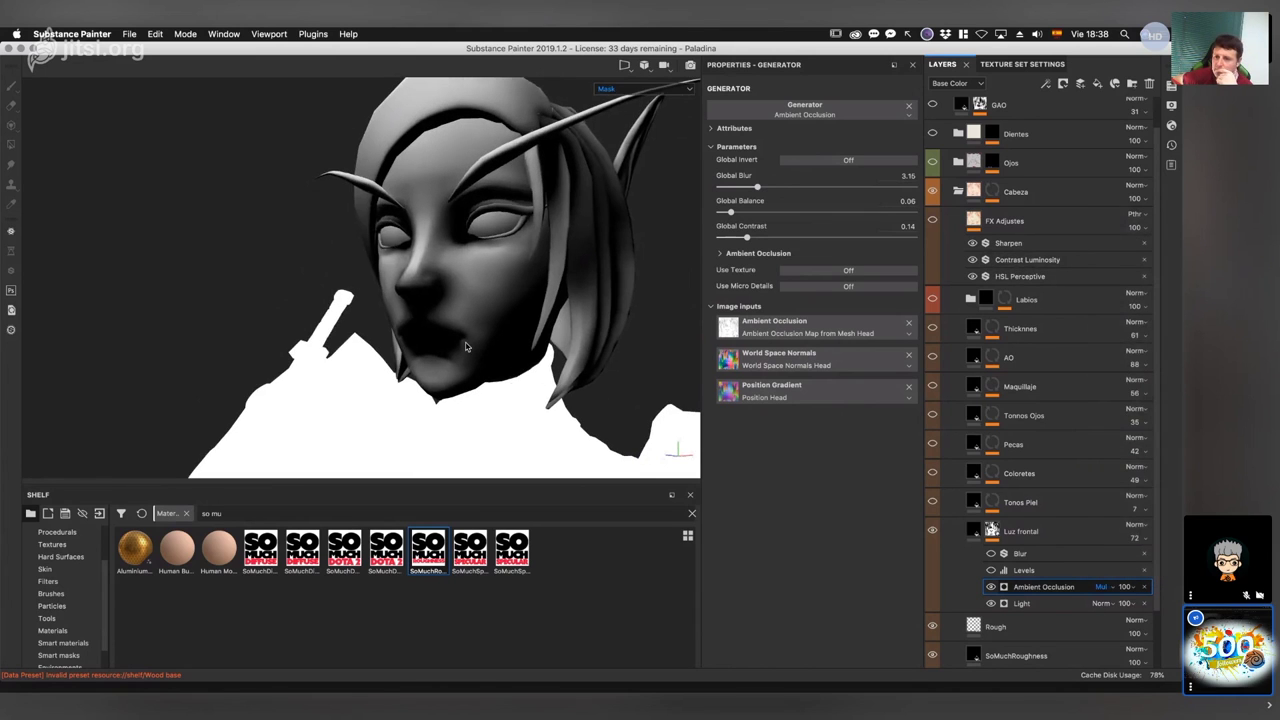
pyautogui.click(990, 589)
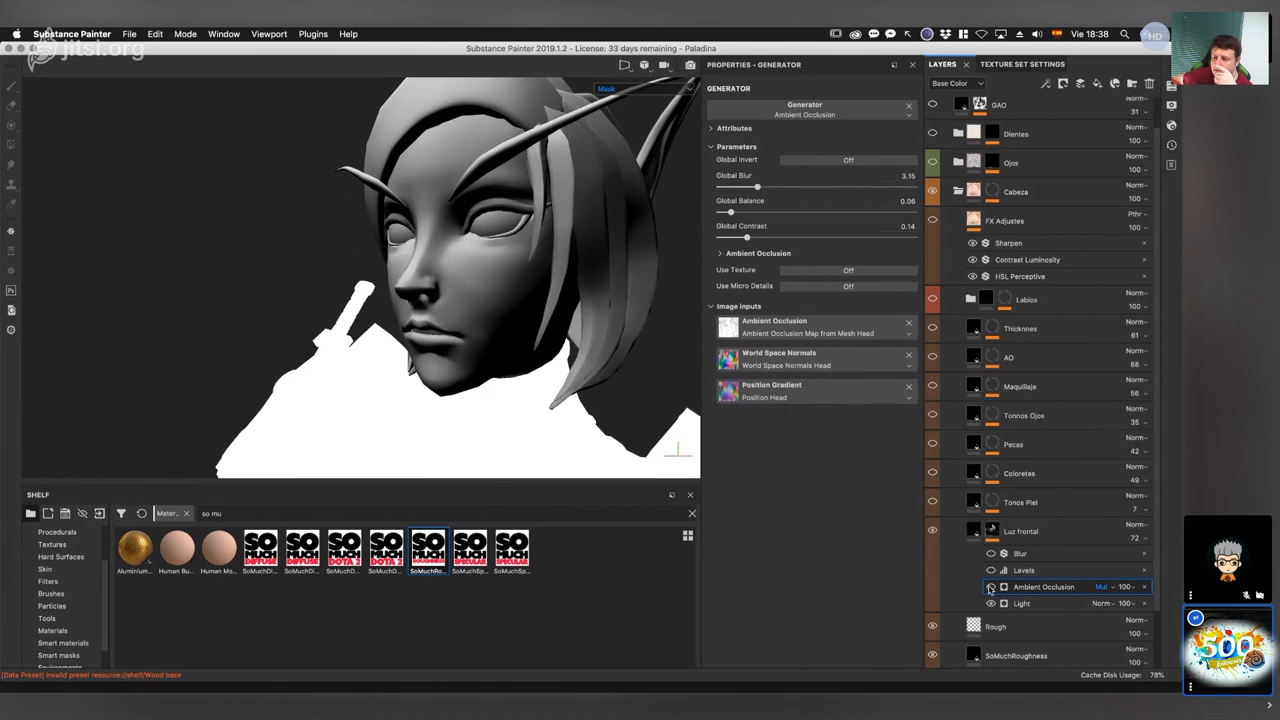
pyautogui.click(990, 589)
pyautogui.click(990, 589)
pyautogui.click(990, 589)
pyautogui.click(990, 589)
pyautogui.click(990, 589)
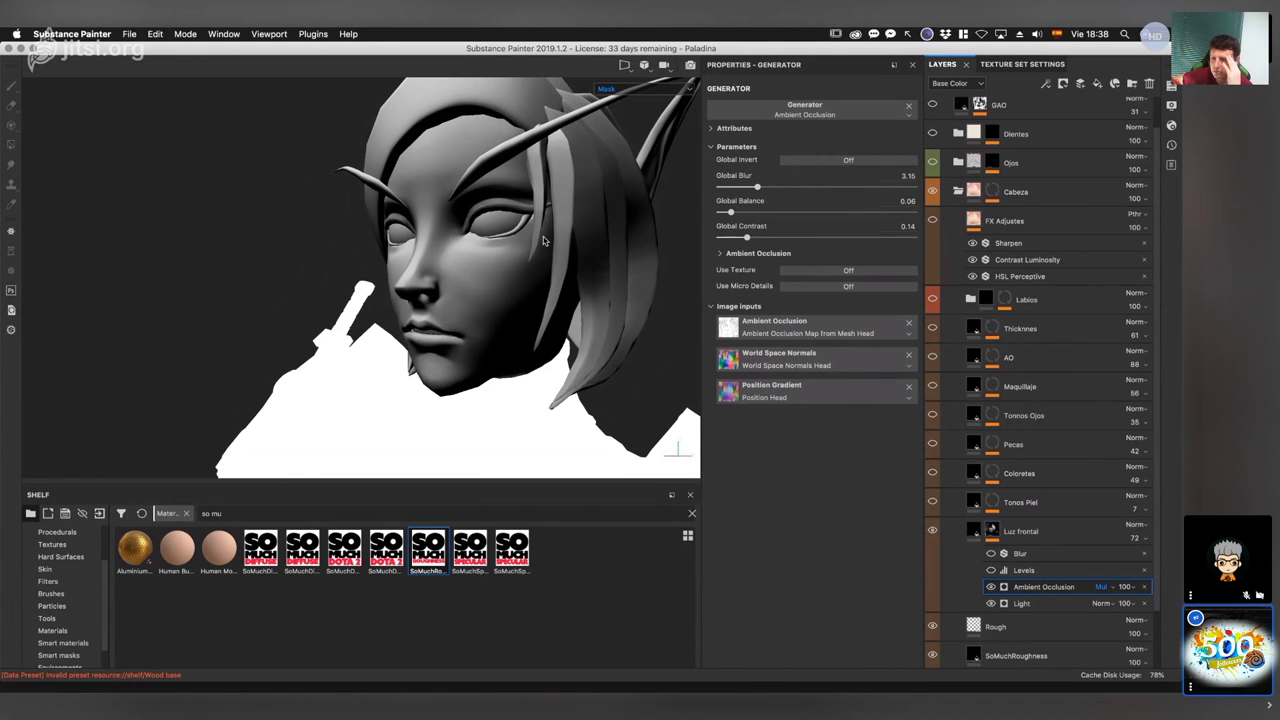
pyautogui.keyDown('alt'); pyautogui.moveTo(442, 297); pyautogui.dragTo(387, 272); pyautogui.keyUp('alt')
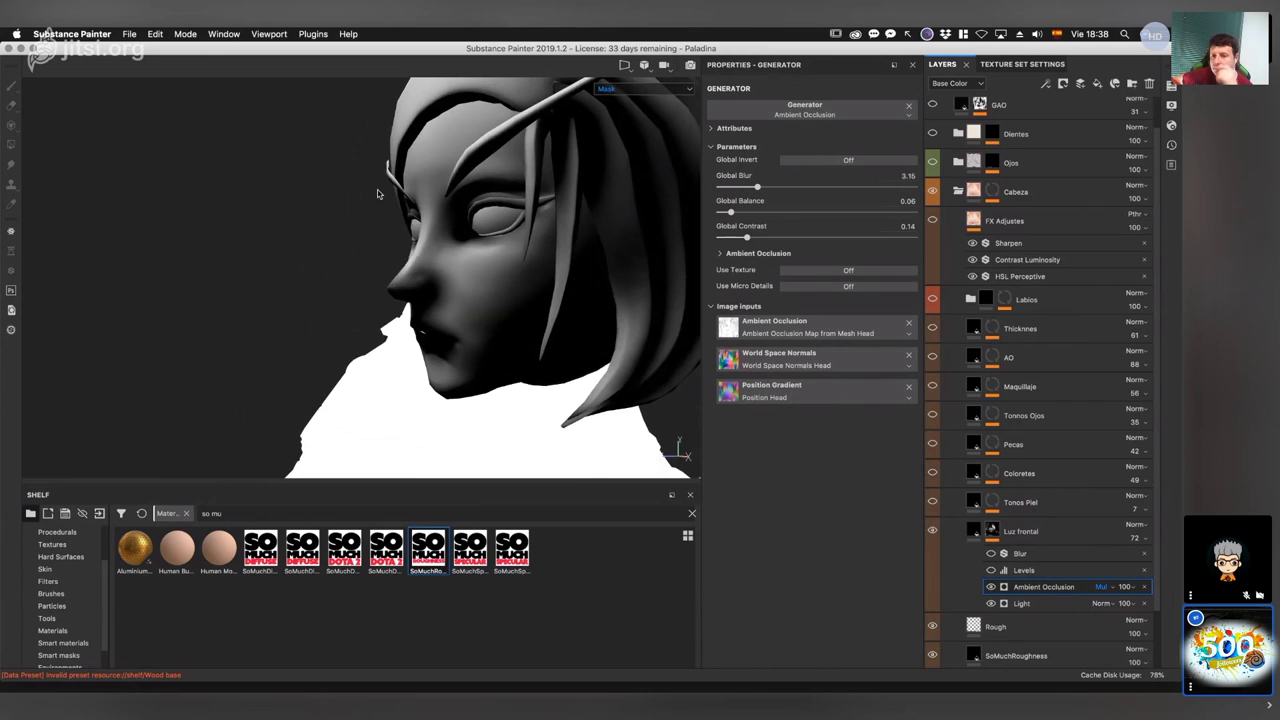
pyautogui.keyDown('alt'); pyautogui.moveTo(356, 200); pyautogui.dragTo(489, 274); pyautogui.keyUp('alt')
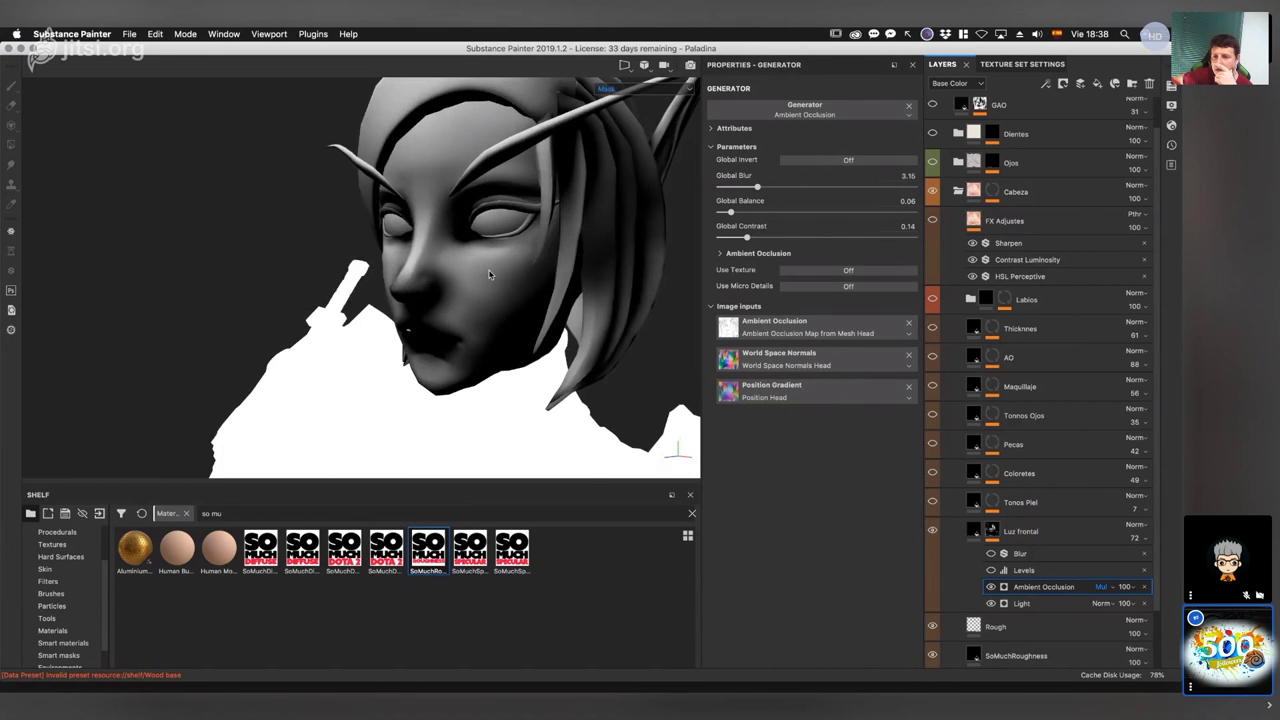
# Step: View Base Color and open the Luz frontal mask's Levels (1.705, 0.469) and Blur (2.59) settings
pyautogui.press('shift+super')
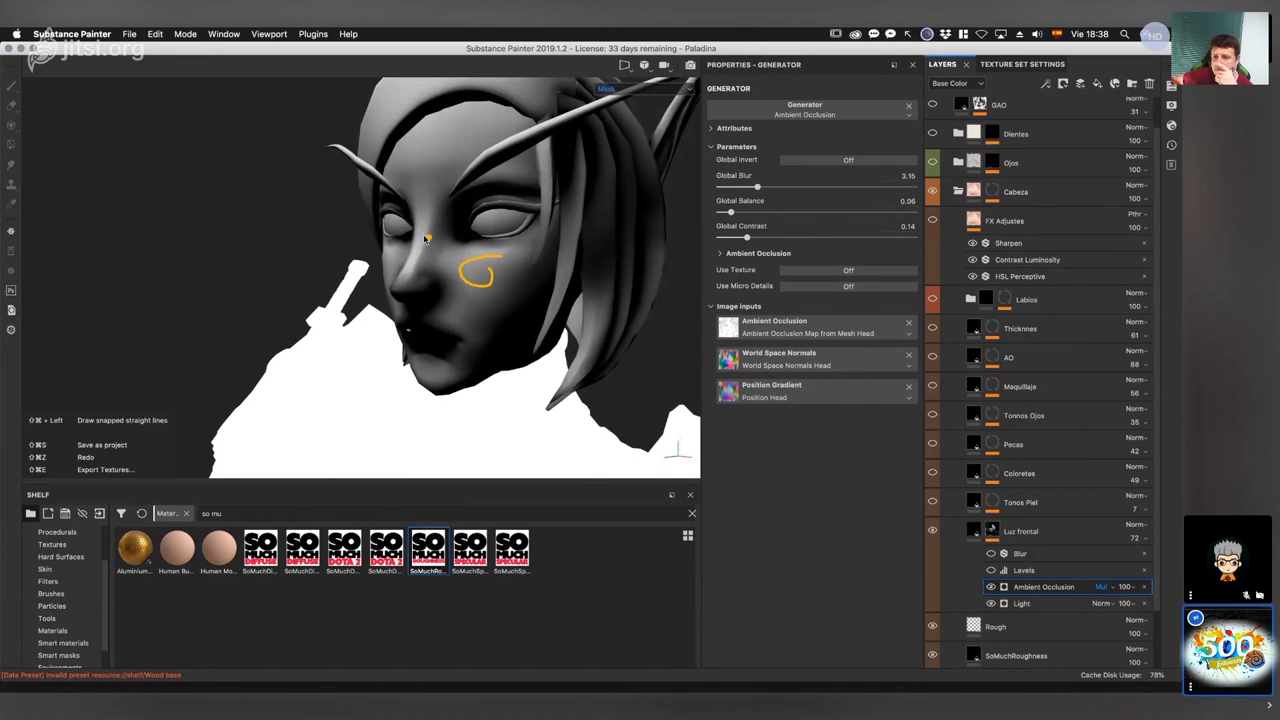
pyautogui.keyDown('alt'); pyautogui.moveTo(503, 155); pyautogui.dragTo(433, 281); pyautogui.keyUp('alt')
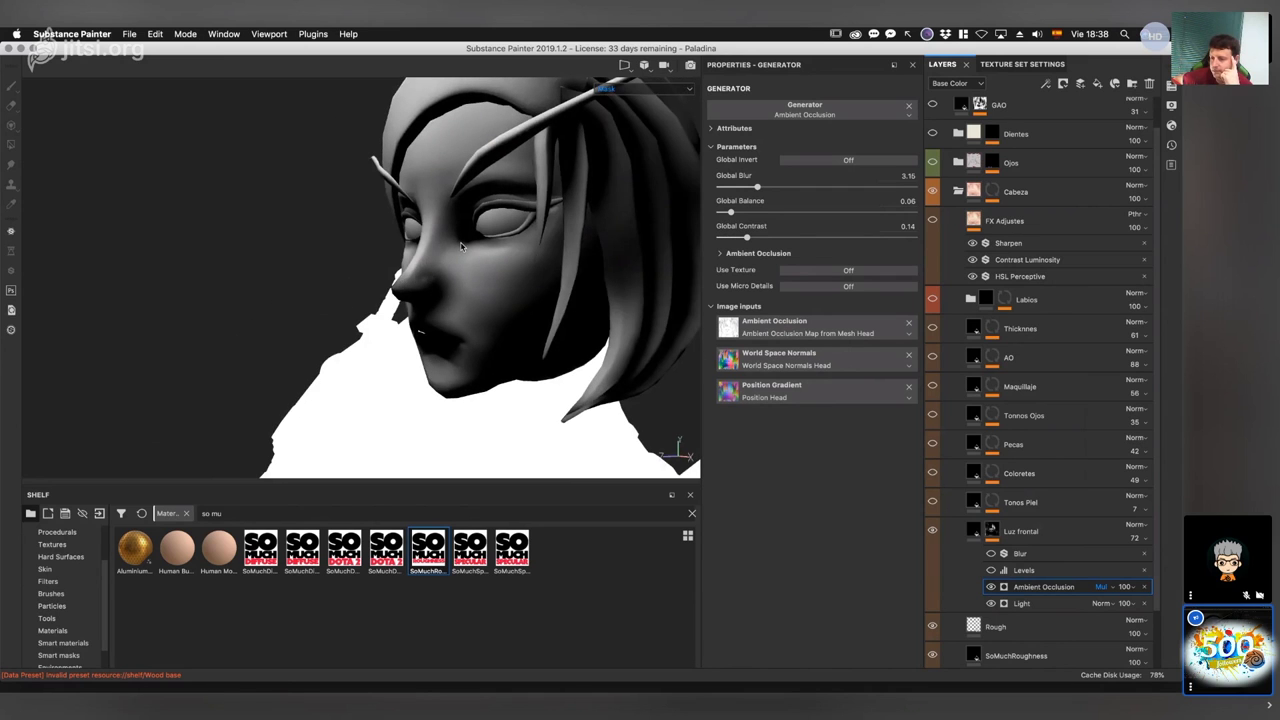
pyautogui.press('c')
pyautogui.keyDown('alt'); pyautogui.moveTo(461, 257); pyautogui.dragTo(514, 248); pyautogui.keyUp('alt')
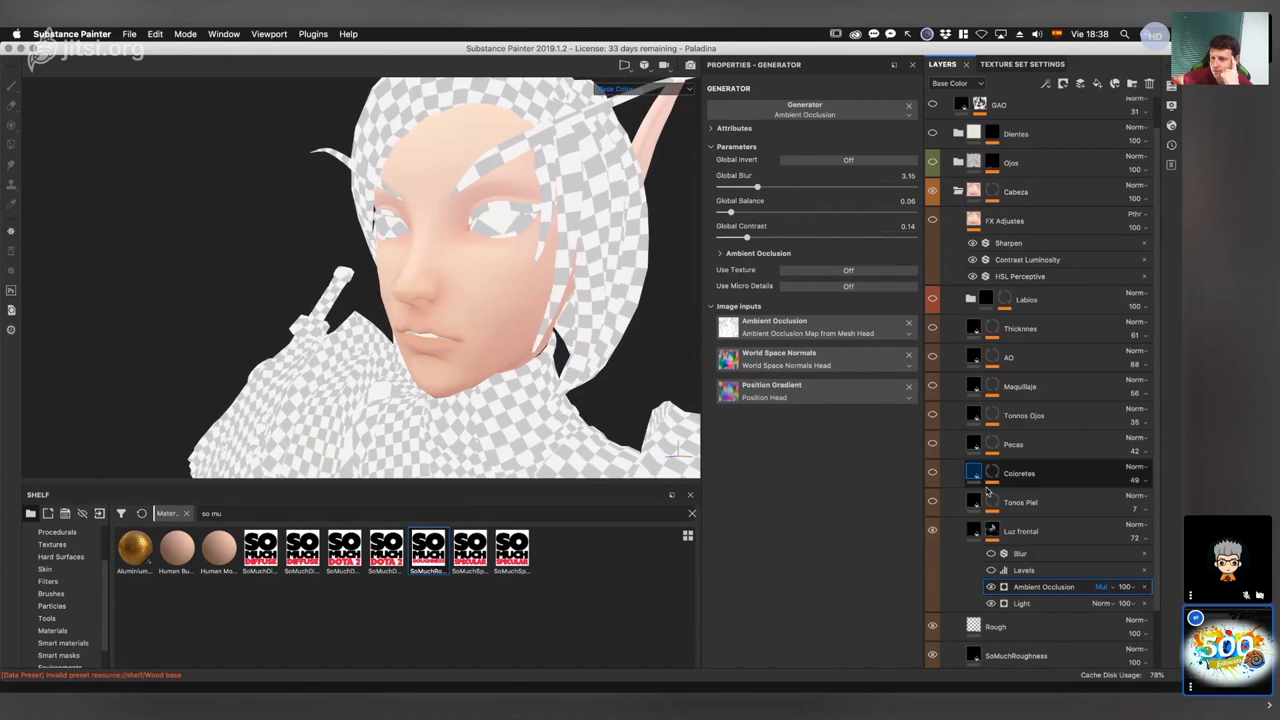
pyautogui.click(991, 531)
pyautogui.click(1002, 570)
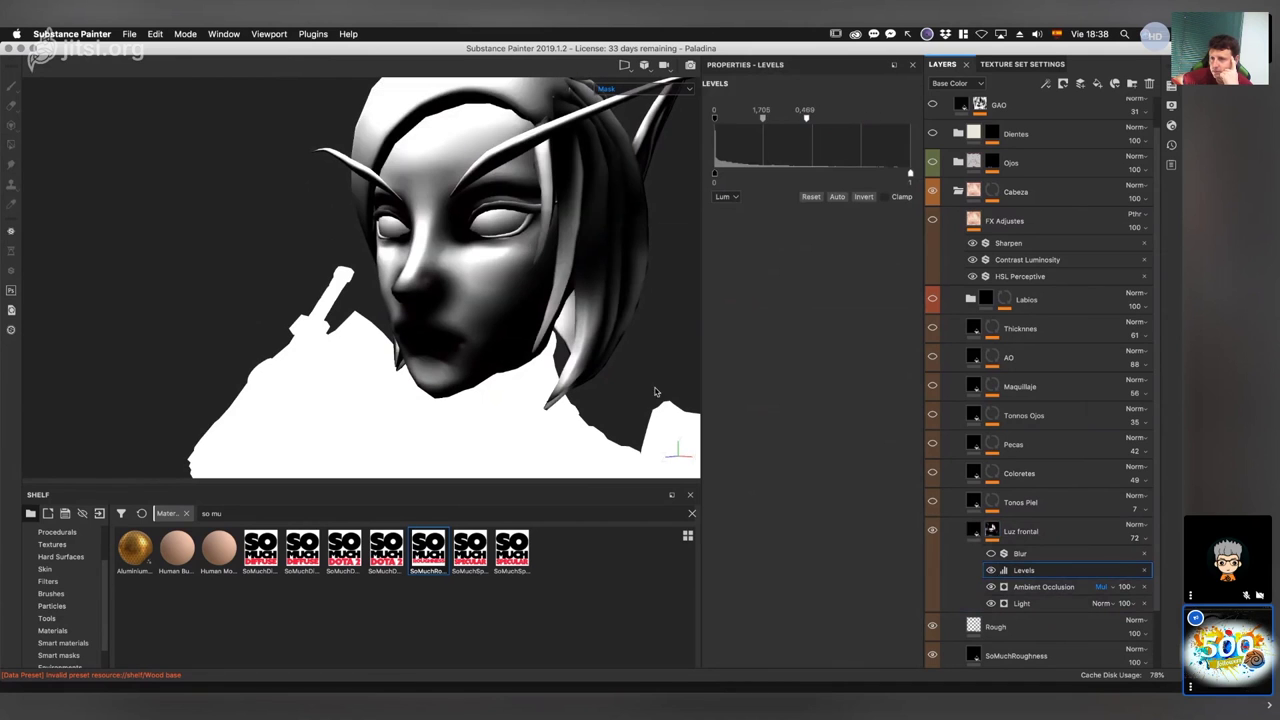
pyautogui.click(1008, 554)
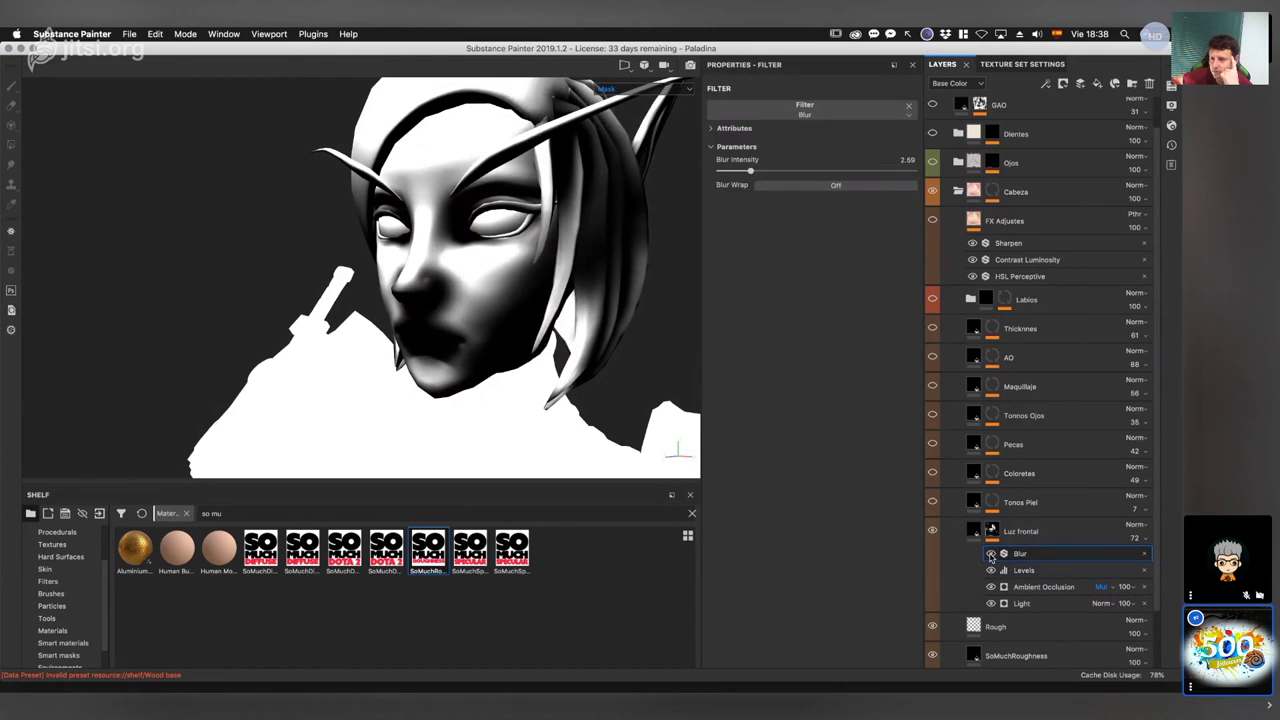
# Step: Try a Luz frontal blur intensity of 9.9, then revert it to 2.59
pyautogui.rightClick(1014, 556)
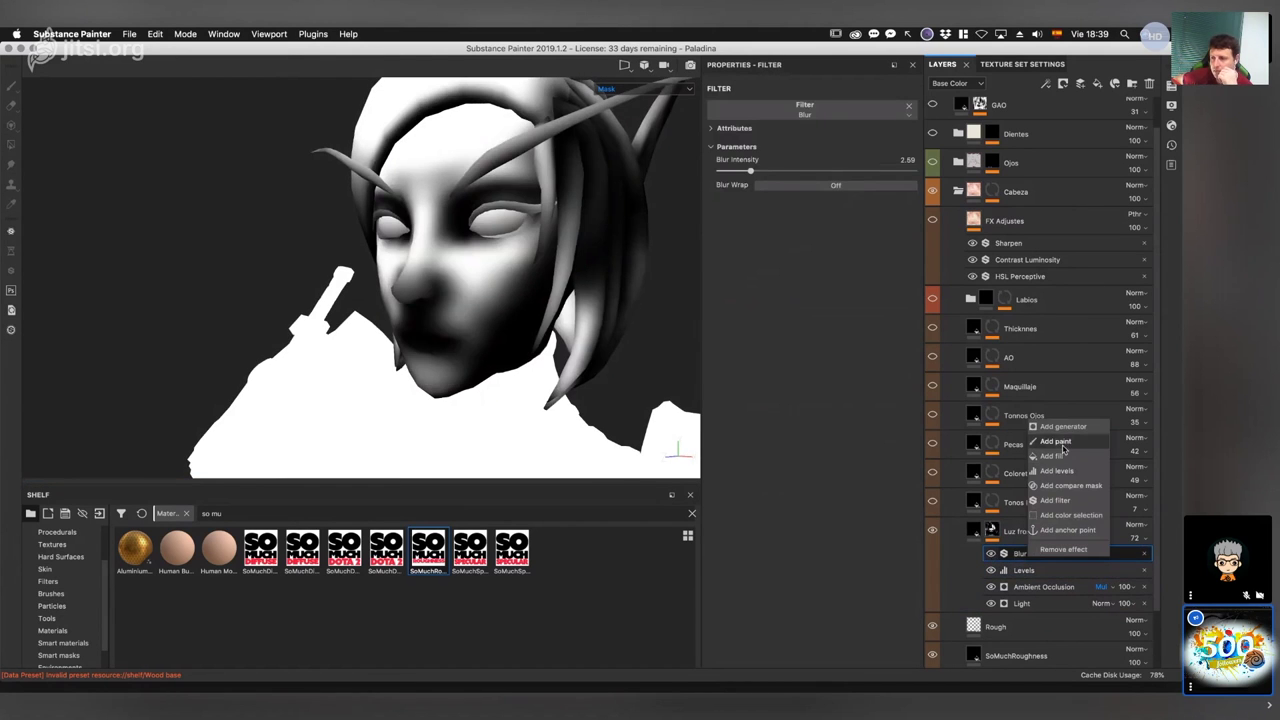
pyautogui.click(805, 108)
pyautogui.click(805, 108)
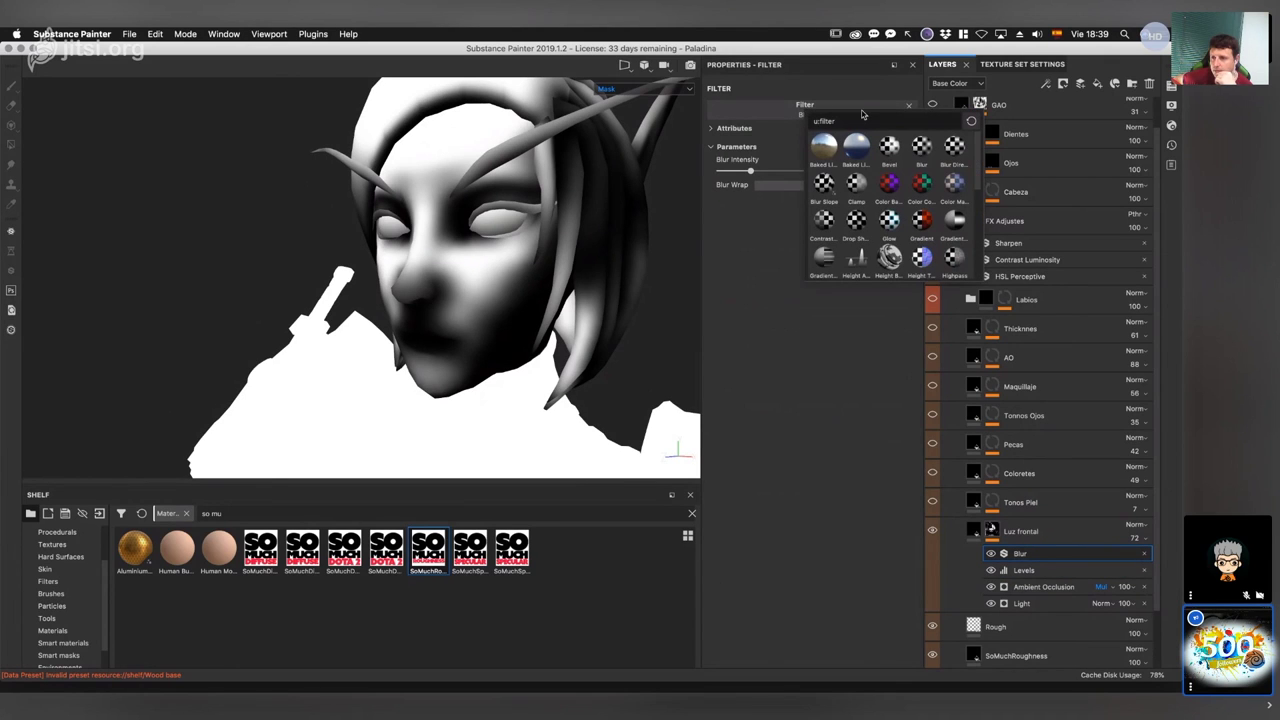
pyautogui.click(713, 320)
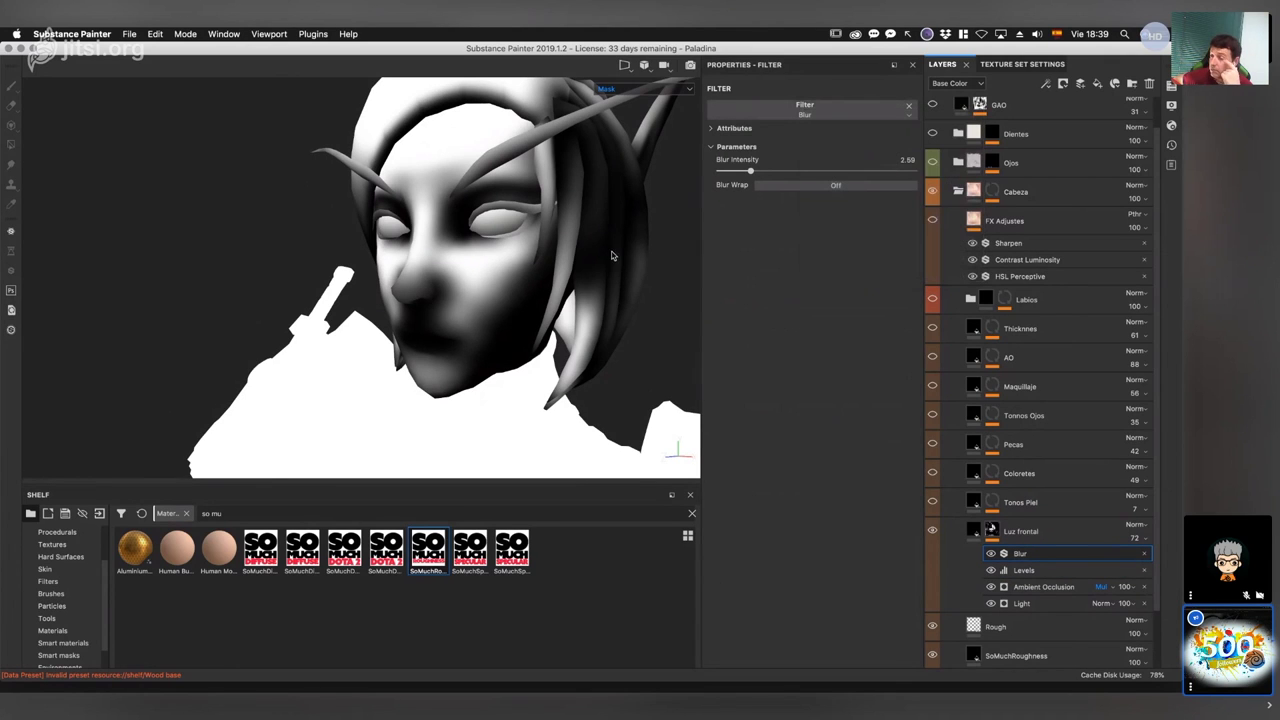
pyautogui.moveTo(750, 171); pyautogui.dragTo(839, 174)
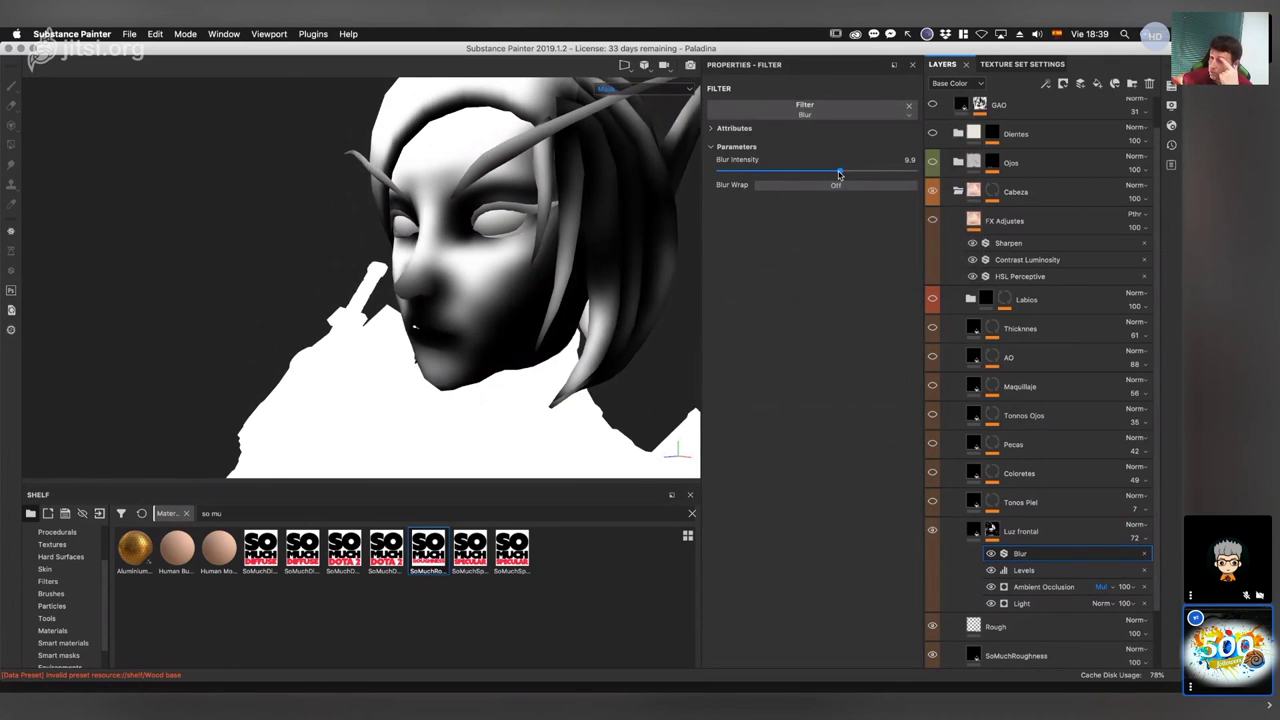
pyautogui.hotkey('ctrl', 'z')
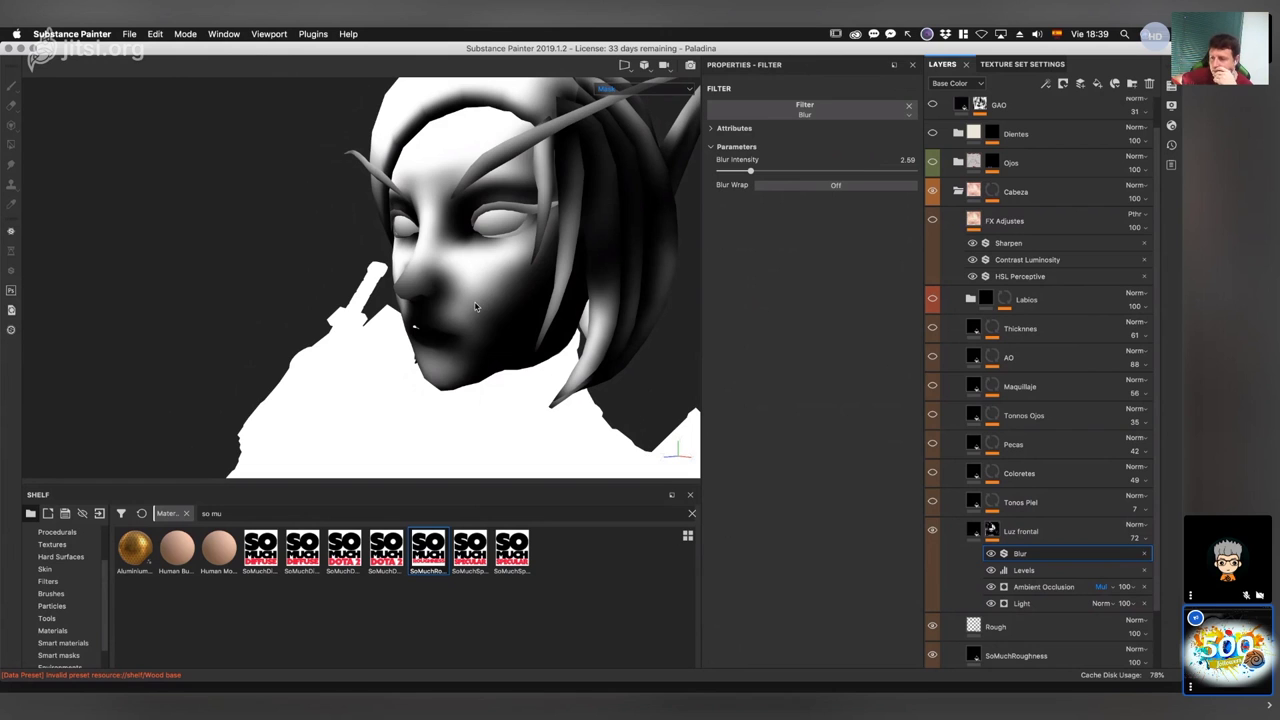
# Step: Return to the material view, orbit the head, and show the Luz frontal fill settings
pyautogui.press('m')
pyautogui.keyDown('alt'); pyautogui.moveTo(504, 298); pyautogui.dragTo(466, 289); pyautogui.keyUp('alt')
pyautogui.keyDown('shift'); pyautogui.moveTo(474, 297); pyautogui.dragTo(580, 296, button='right'); pyautogui.keyUp('shift')
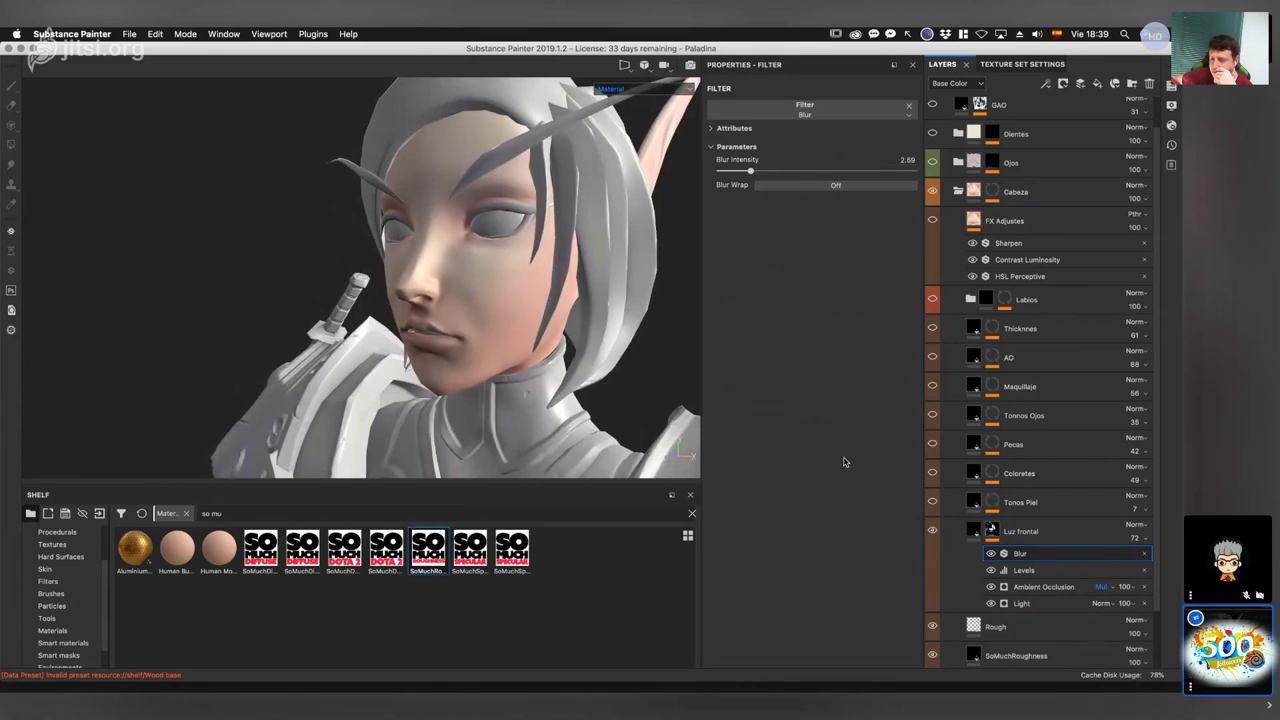
pyautogui.click(973, 531)
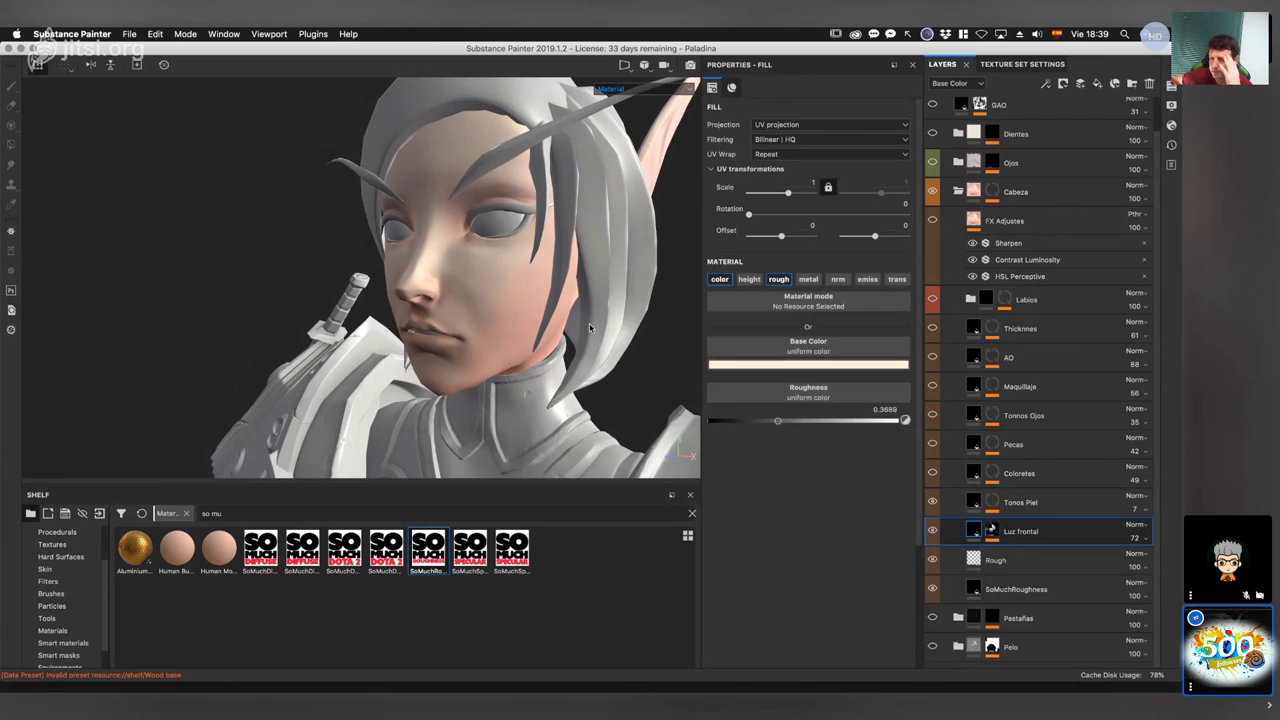
# Step: Orbit closely around the elf's face, then open the Tonos Piel mask
pyautogui.keyDown('alt'); pyautogui.moveTo(589, 323); pyautogui.dragTo(559, 321); pyautogui.keyUp('alt')
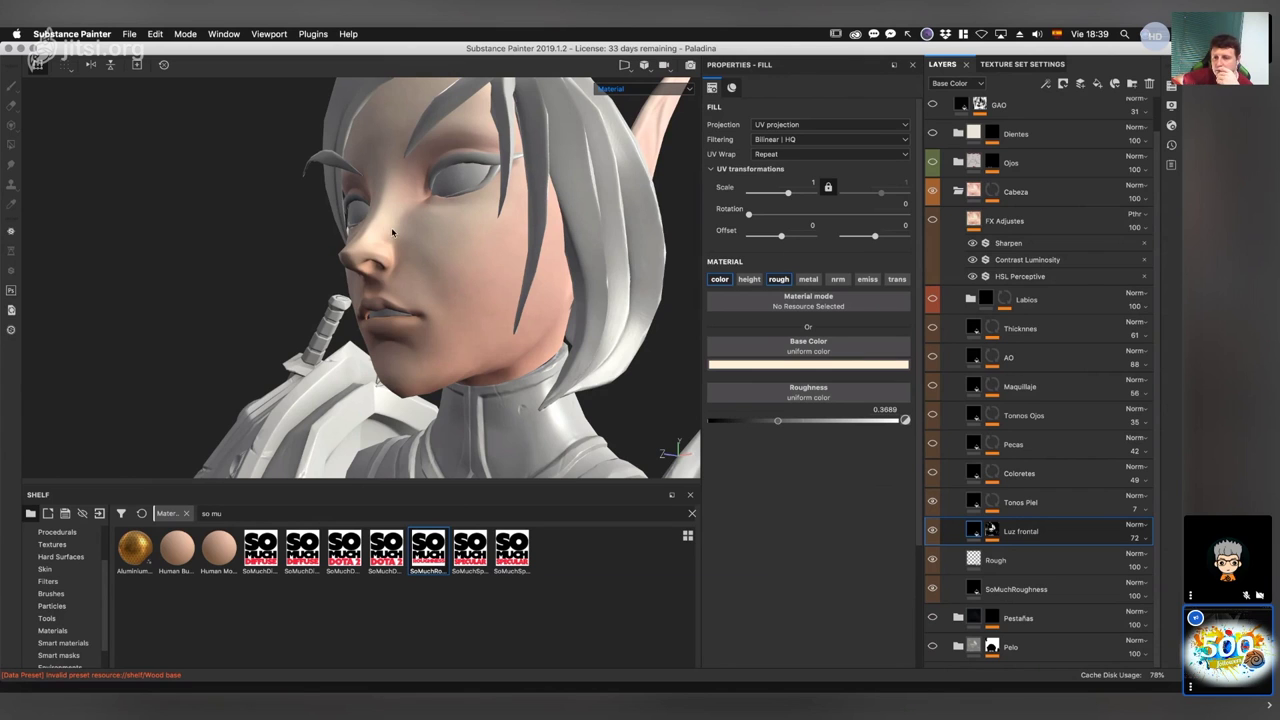
pyautogui.keyDown('alt'); pyautogui.moveTo(396, 236); pyautogui.dragTo(480, 289); pyautogui.keyUp('alt')
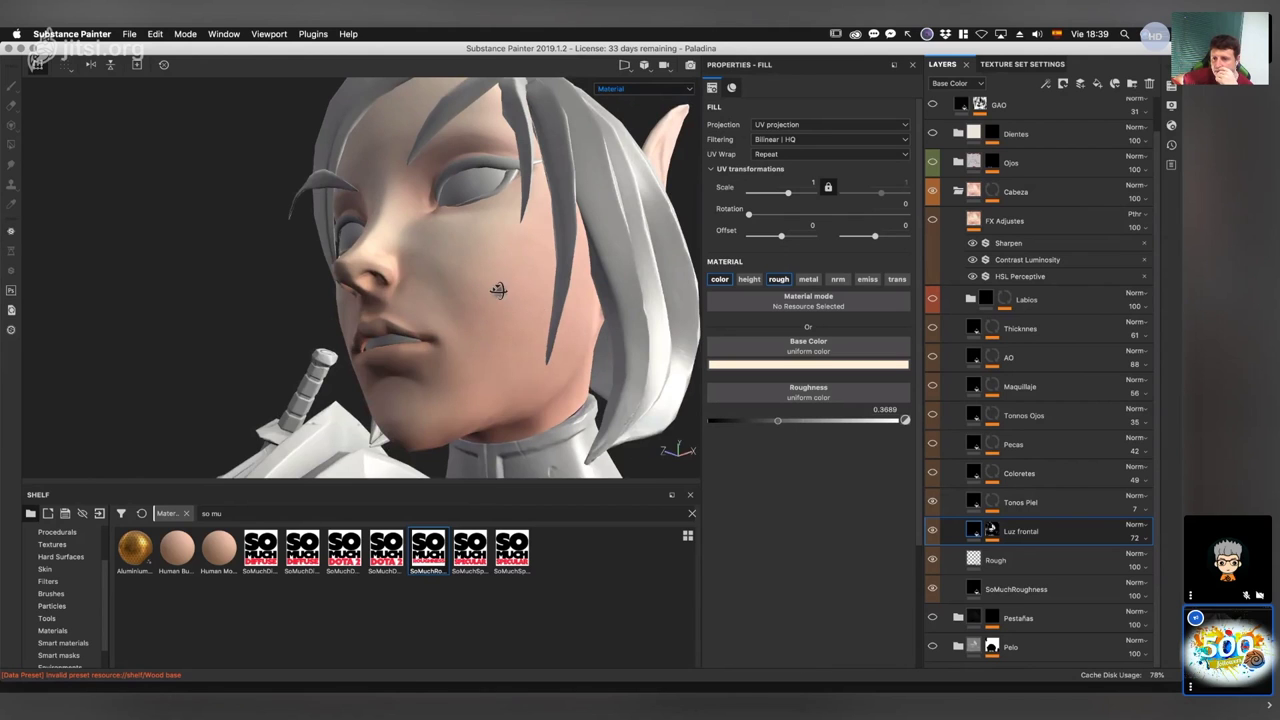
pyautogui.moveTo(501, 313)
pyautogui.keyDown('alt'); pyautogui.mouseDown()
pyautogui.moveTo(488, 280)
pyautogui.moveTo(471, 280)
pyautogui.mouseUp(); pyautogui.keyUp('alt')
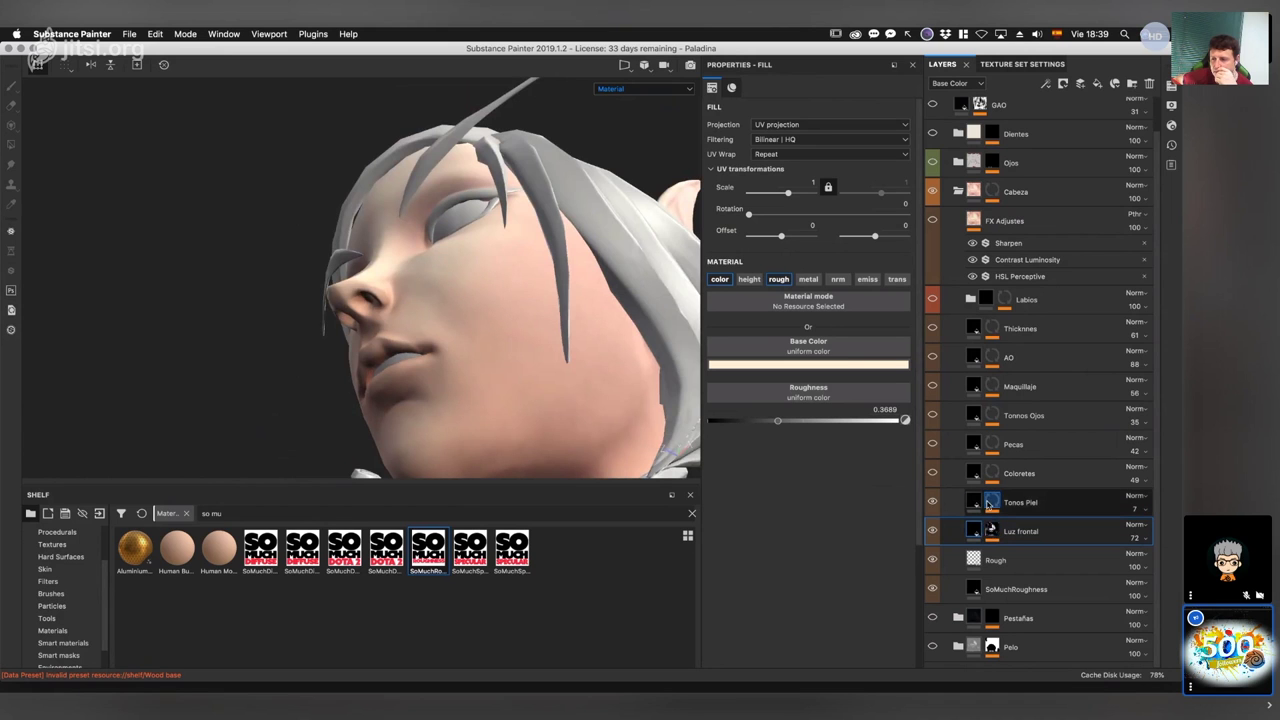
pyautogui.keyDown('alt'); pyautogui.click(990, 503); pyautogui.keyUp('alt')
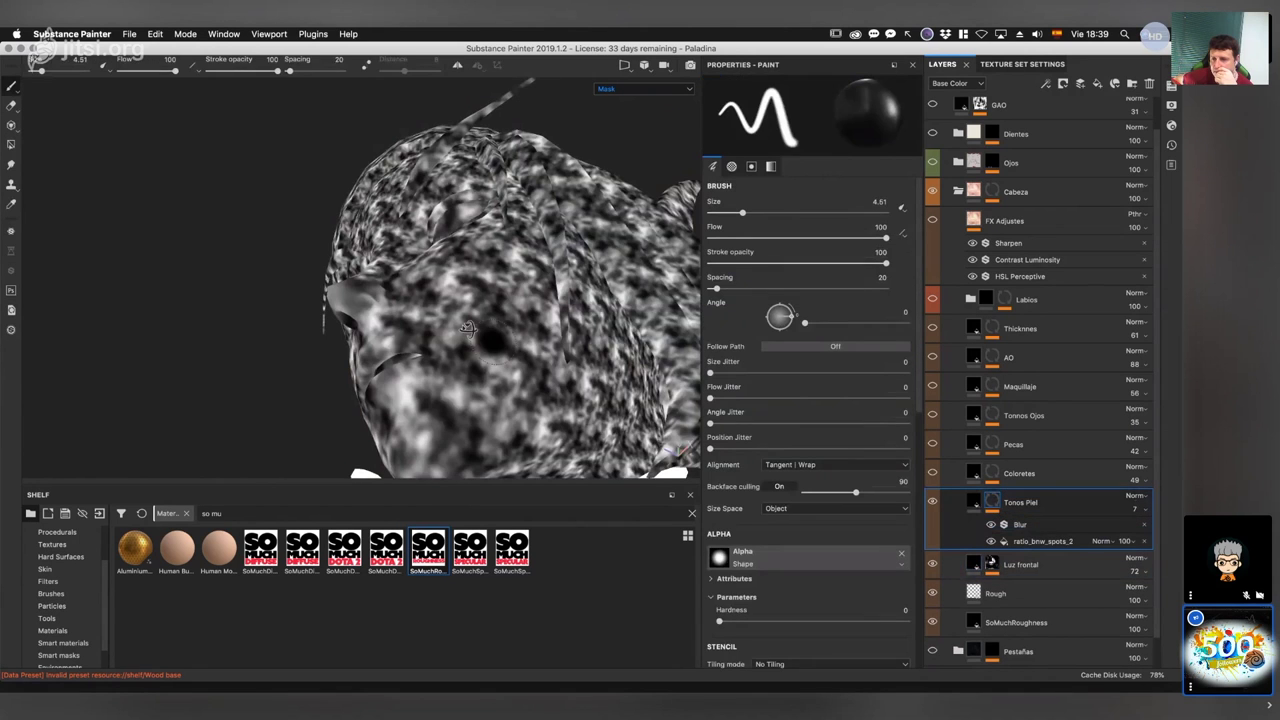
# Step: Select the ratio_bnw_spots_2 mask fill and browse the Grunges shelf
pyautogui.keyDown('alt'); pyautogui.moveTo(467, 328); pyautogui.dragTo(480, 300); pyautogui.keyUp('alt')
pyautogui.click(1045, 541)
pyautogui.rightClick(1030, 545)
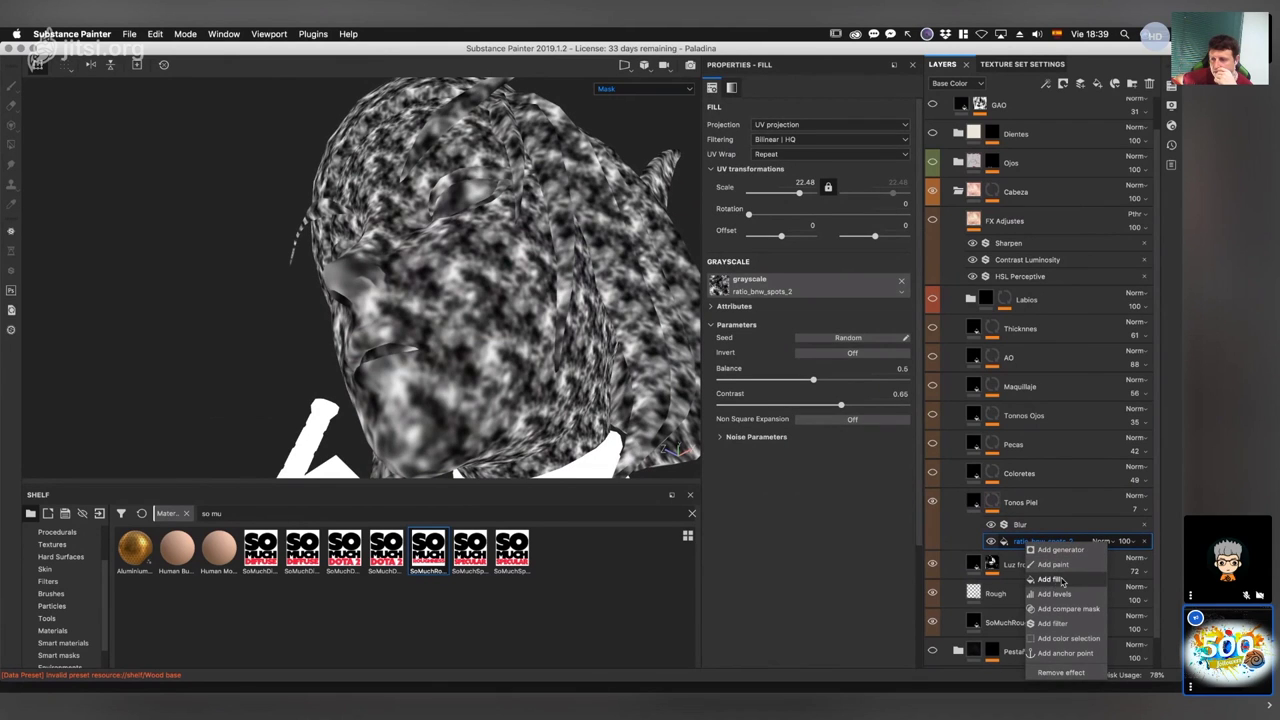
pyautogui.press('Escape')
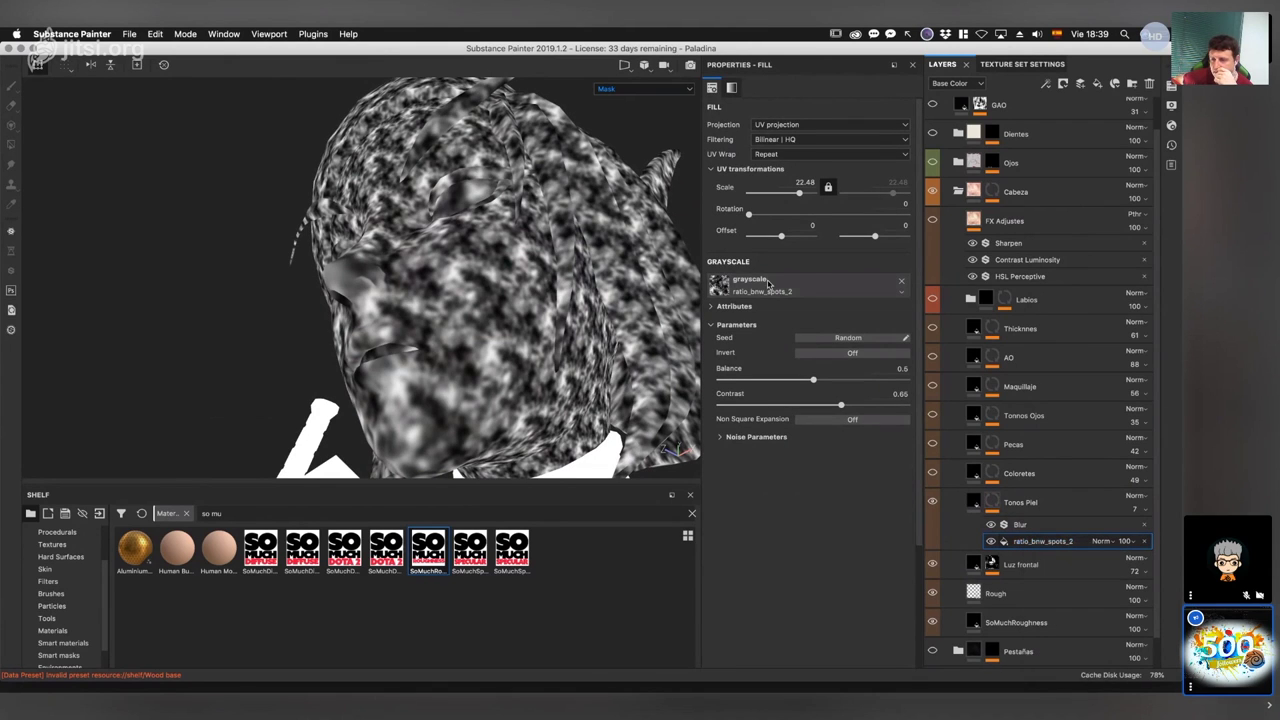
pyautogui.moveTo(826, 276); pyautogui.dragTo(875, 300)
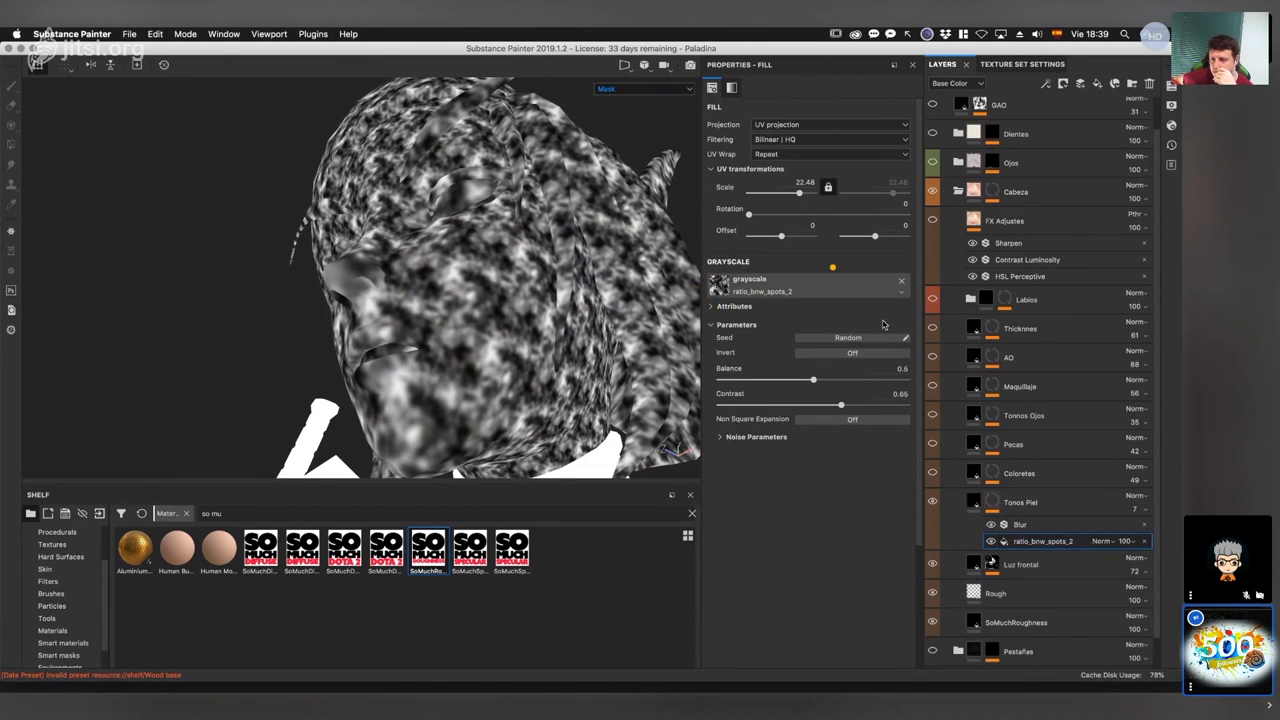
pyautogui.scroll(1, 60, 593)
pyautogui.scroll(1, 60, 593)
pyautogui.scroll(2, 60, 593)
pyautogui.click(51, 568)
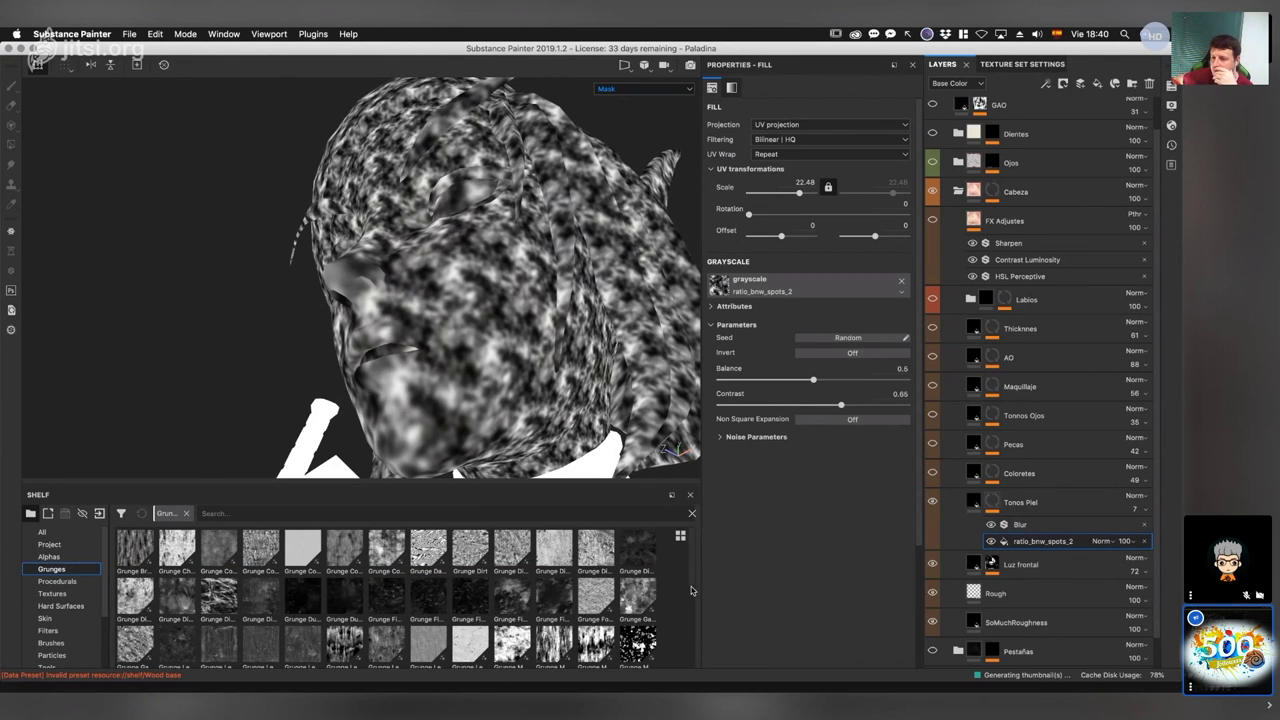
pyautogui.scroll(-5, 645, 550)
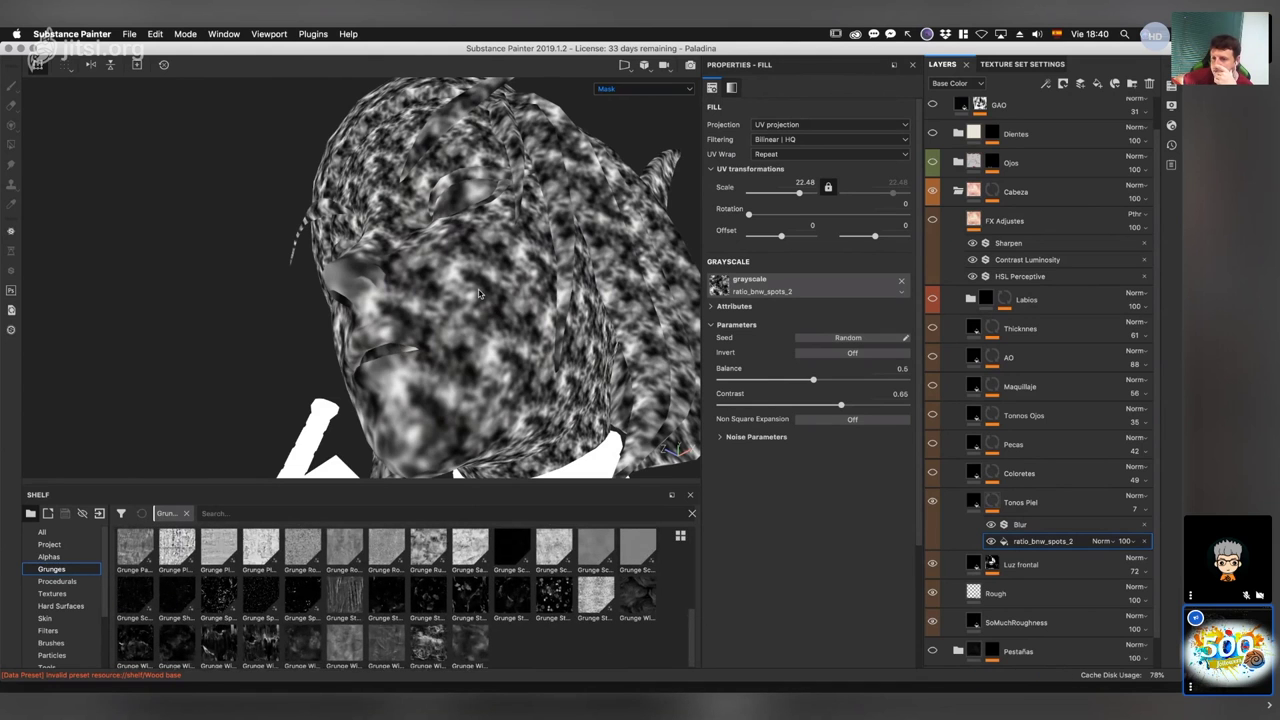
# Step: Apply Grunge Wipe Smudgy Heavy as the mask pattern with scale 3.73 and contrast 0.25
pyautogui.keyDown('alt'); pyautogui.moveTo(478, 293); pyautogui.dragTo(430, 300); pyautogui.keyUp('alt')
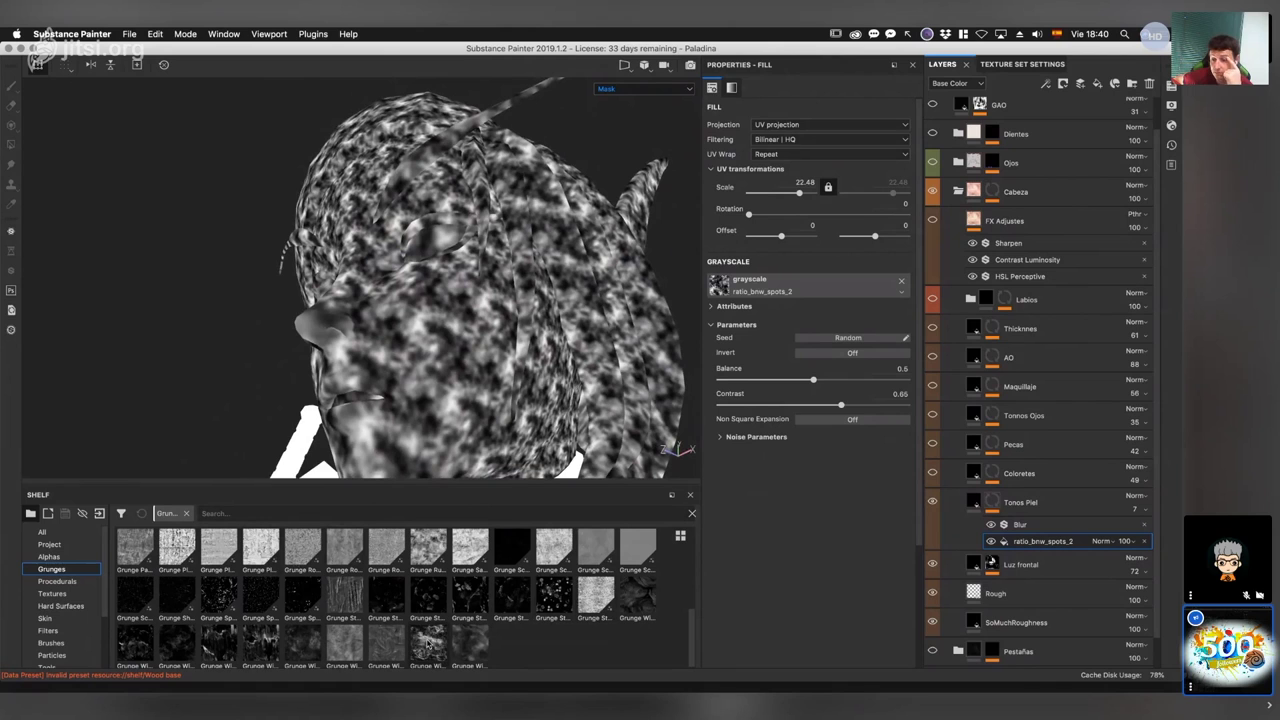
pyautogui.moveTo(428, 640); pyautogui.dragTo(785, 290)
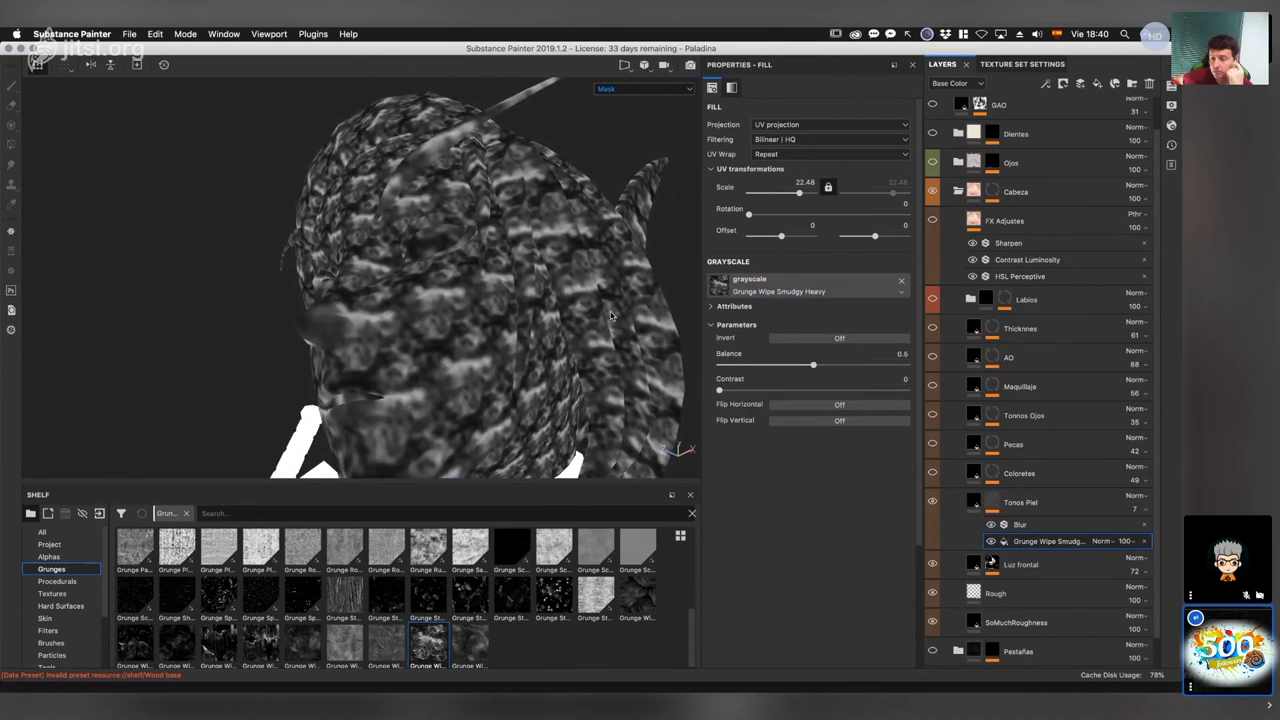
pyautogui.moveTo(813, 200); pyautogui.dragTo(791, 196)
pyautogui.moveTo(748, 393); pyautogui.dragTo(766, 391)
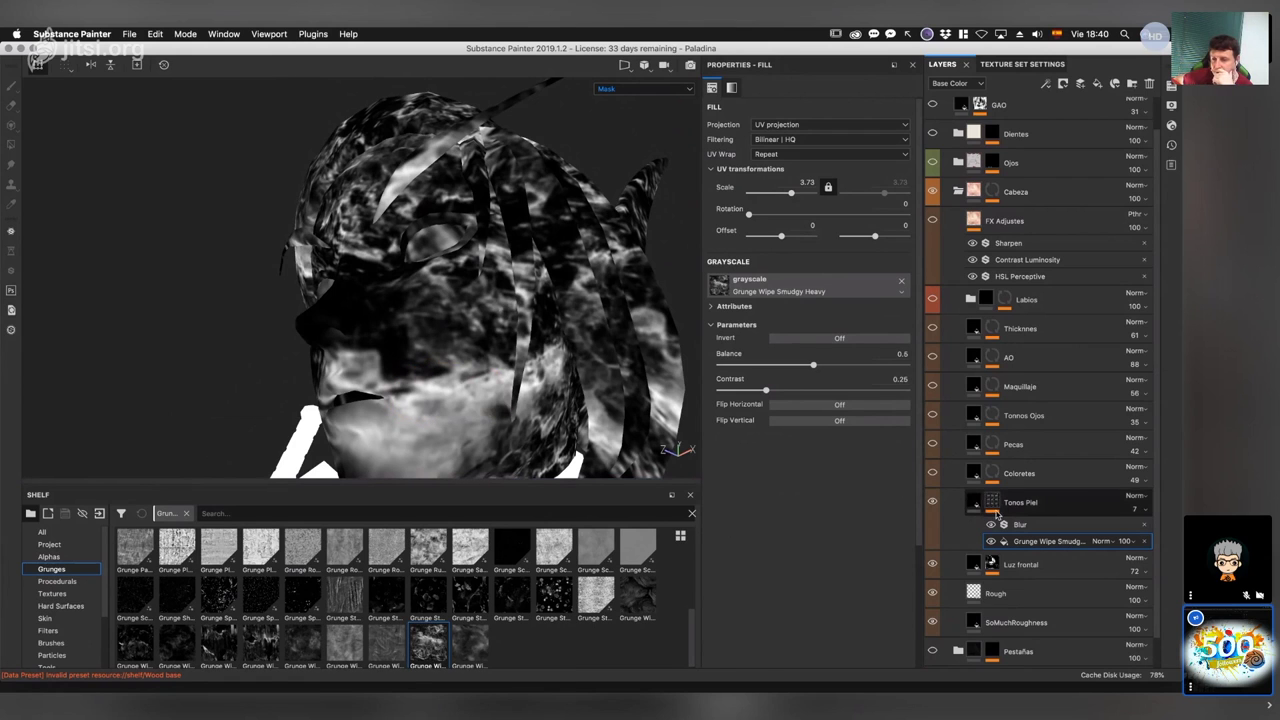
# Step: Review the mask's blur, then bring up the Tonos Piel fill's base colour picker
pyautogui.click(1026, 525)
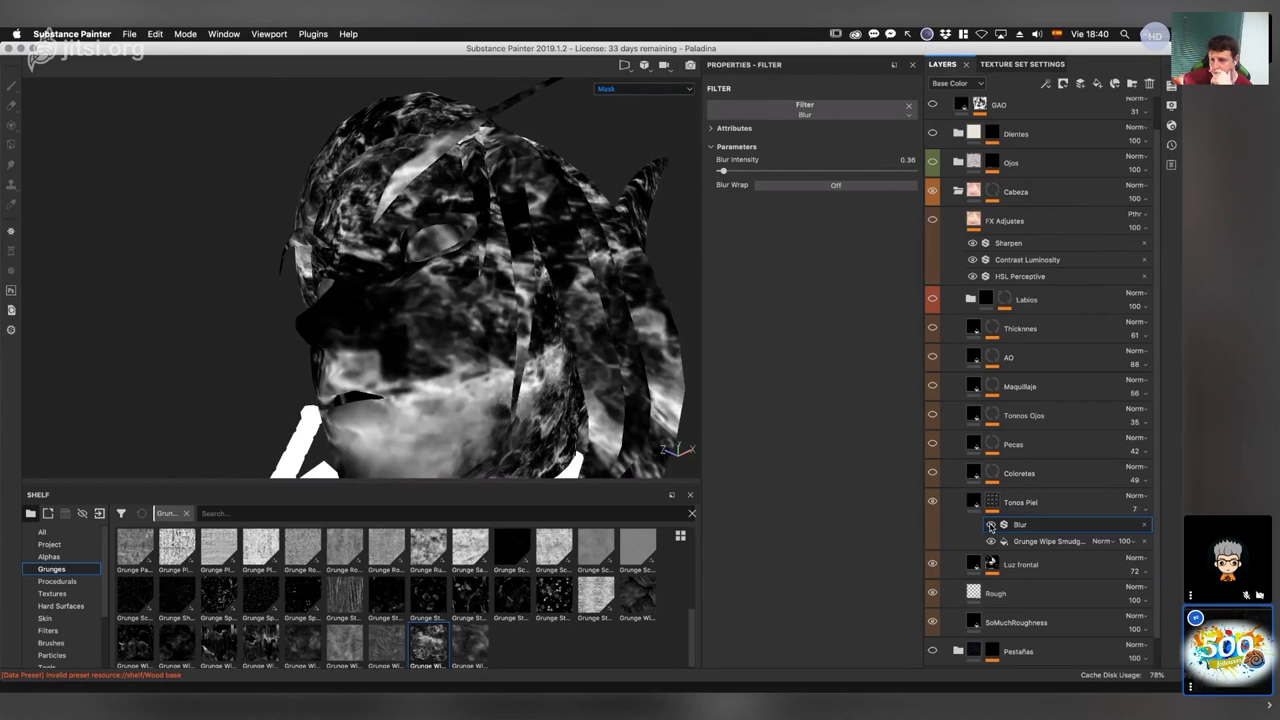
pyautogui.click(992, 505)
pyautogui.click(974, 502)
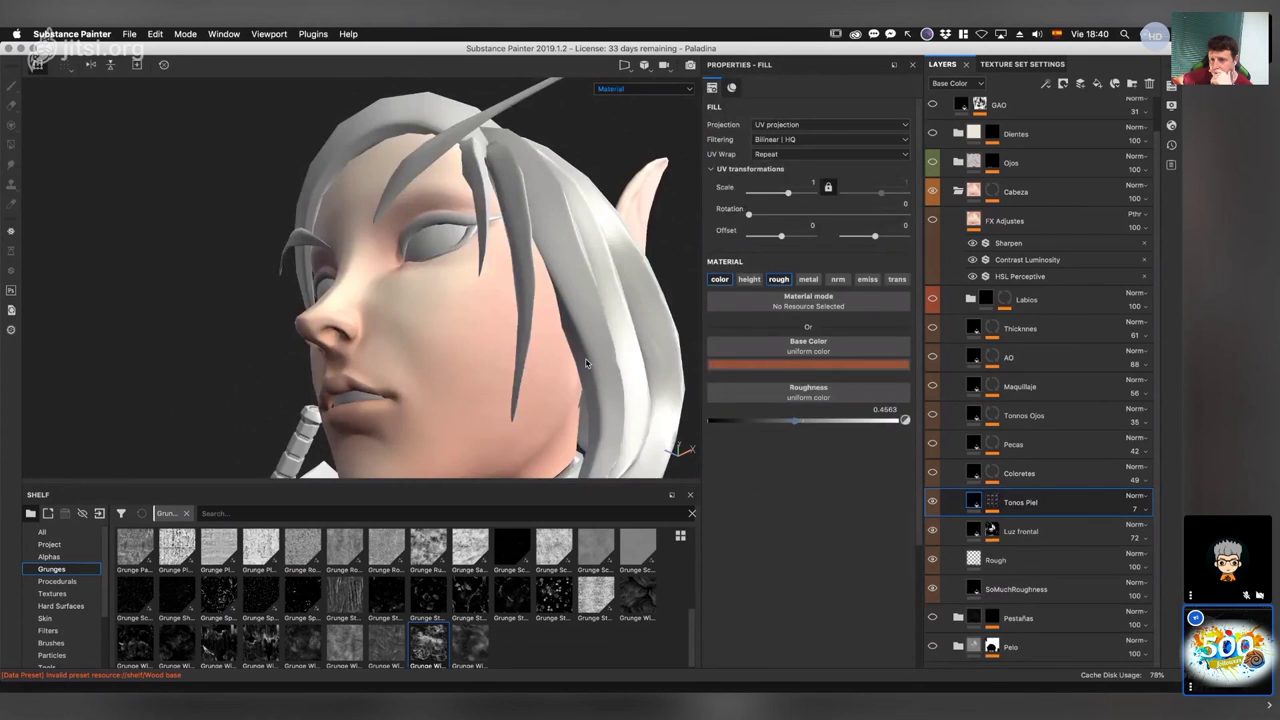
pyautogui.click(793, 366)
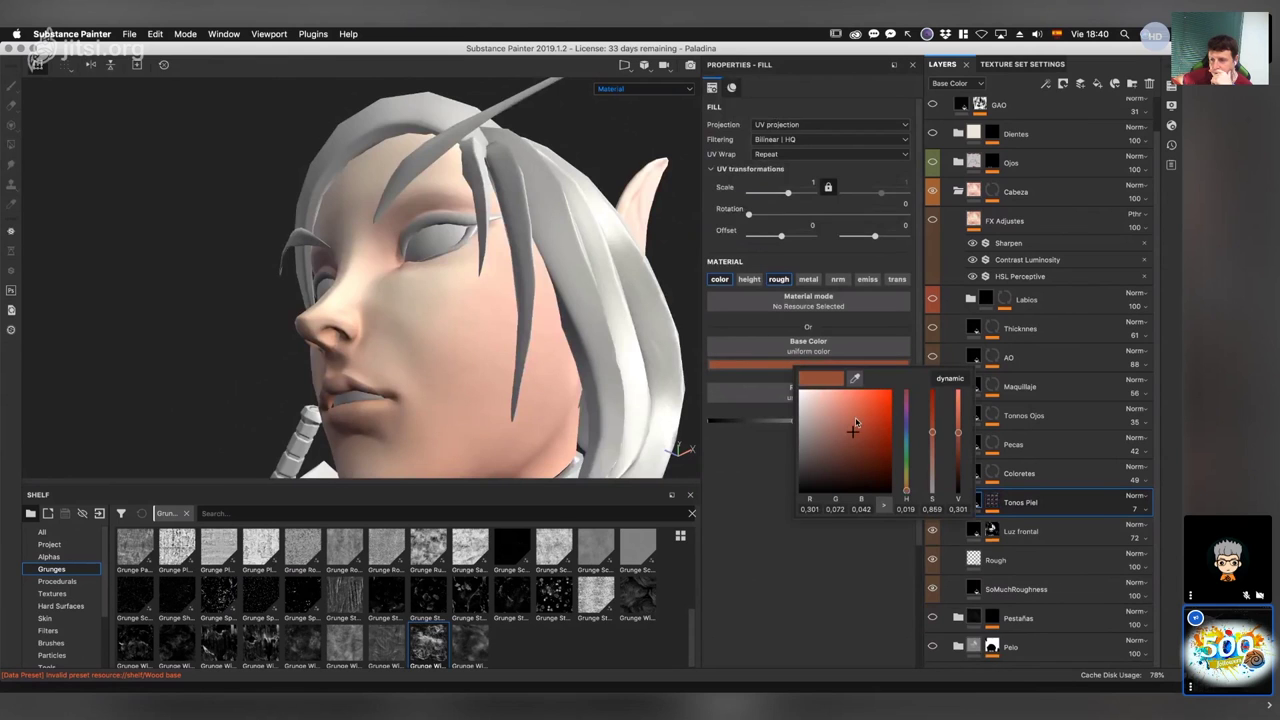
# Step: Preview a bright orange Tonos Piel base colour at 100 opacity, then undo it
pyautogui.moveTo(848, 430); pyautogui.dragTo(889, 388)
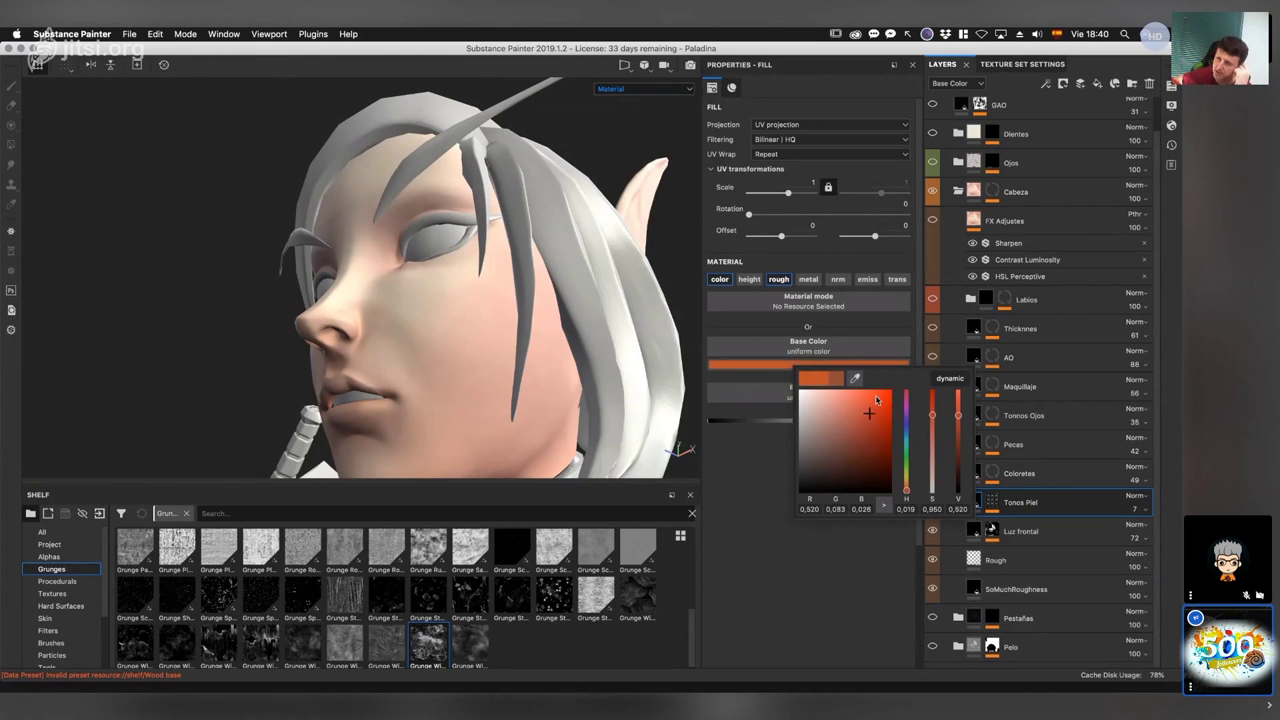
pyautogui.click(890, 387)
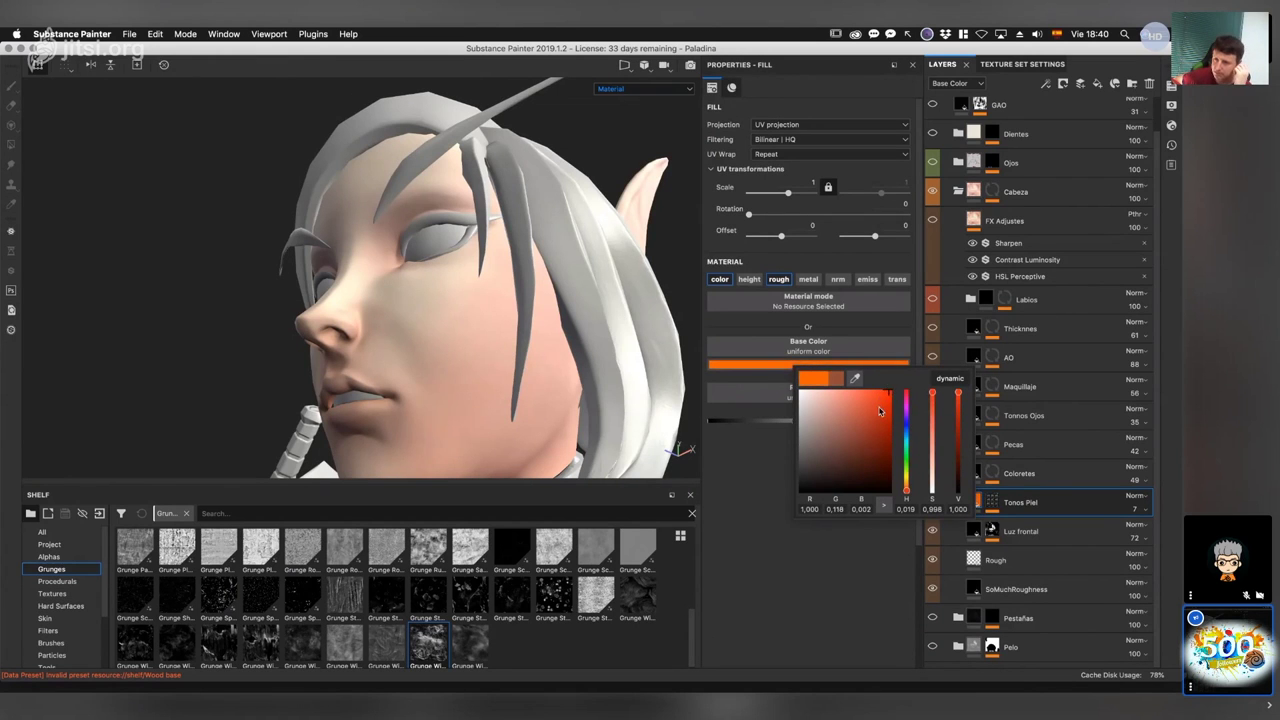
pyautogui.click(1050, 506)
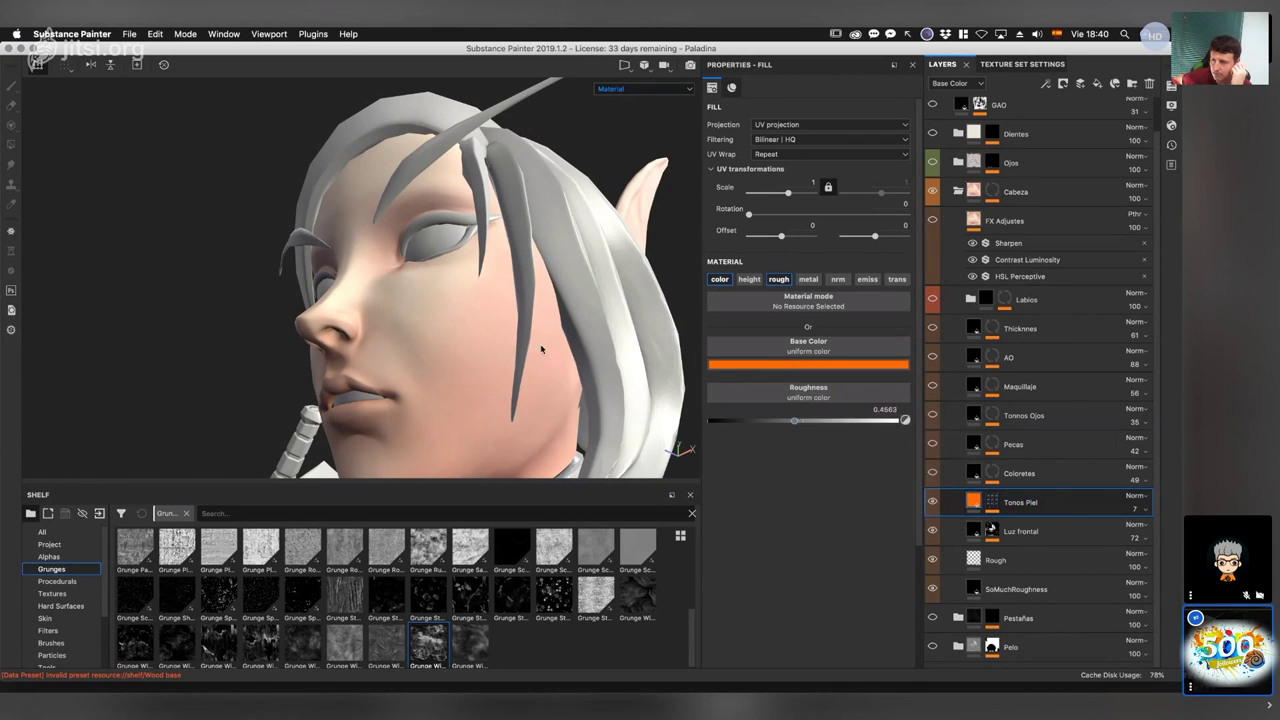
pyautogui.keyDown('alt'); pyautogui.moveTo(531, 363); pyautogui.dragTo(570, 360); pyautogui.keyUp('alt')
pyautogui.click(1138, 503)
pyautogui.moveTo(1138, 502); pyautogui.dragTo(1180, 500)
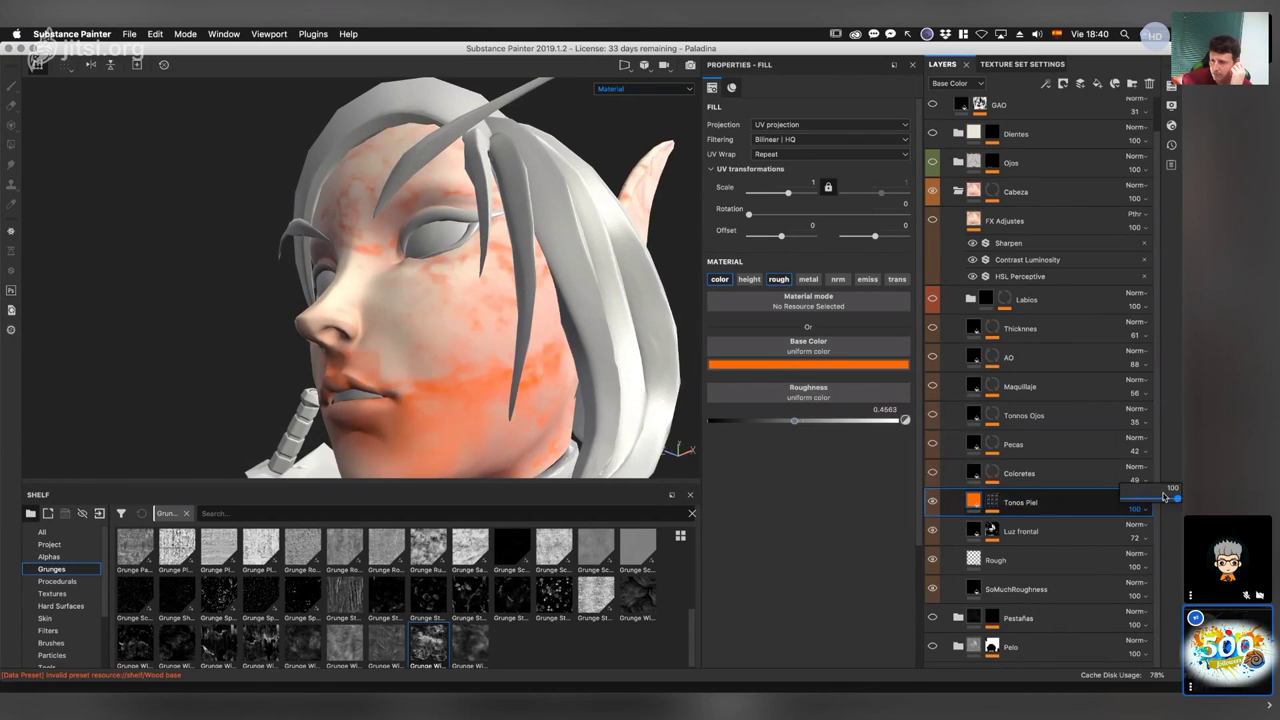
pyautogui.keyDown('alt'); pyautogui.moveTo(457, 286); pyautogui.dragTo(428, 322); pyautogui.keyUp('alt')
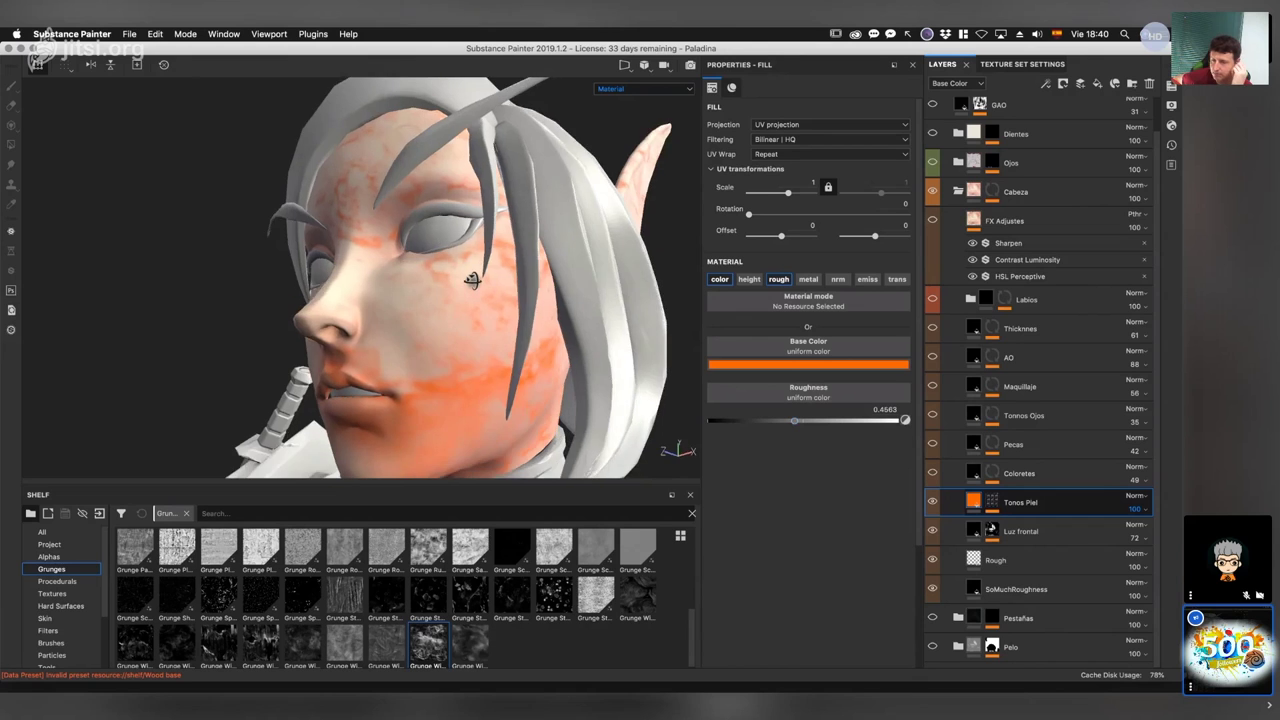
pyautogui.hotkey('ctrl', 'z')
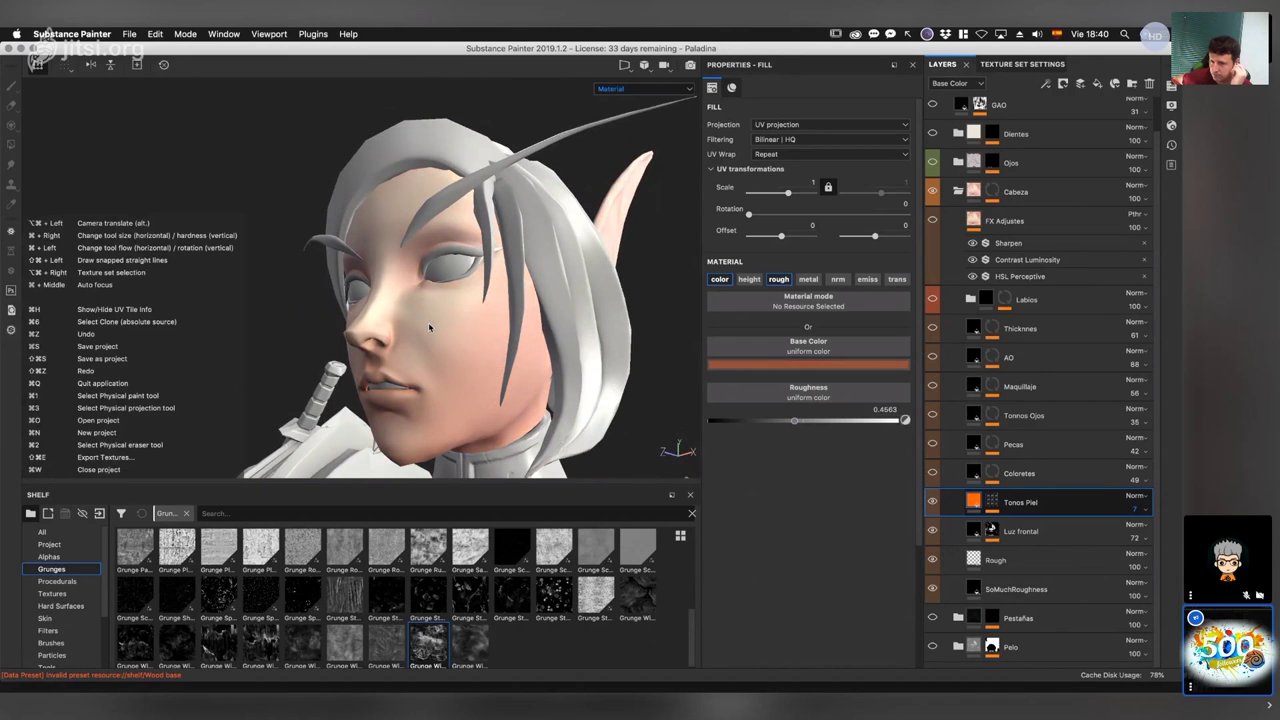
pyautogui.keyDown('alt'); pyautogui.moveTo(466, 372); pyautogui.dragTo(460, 375); pyautogui.keyUp('alt')
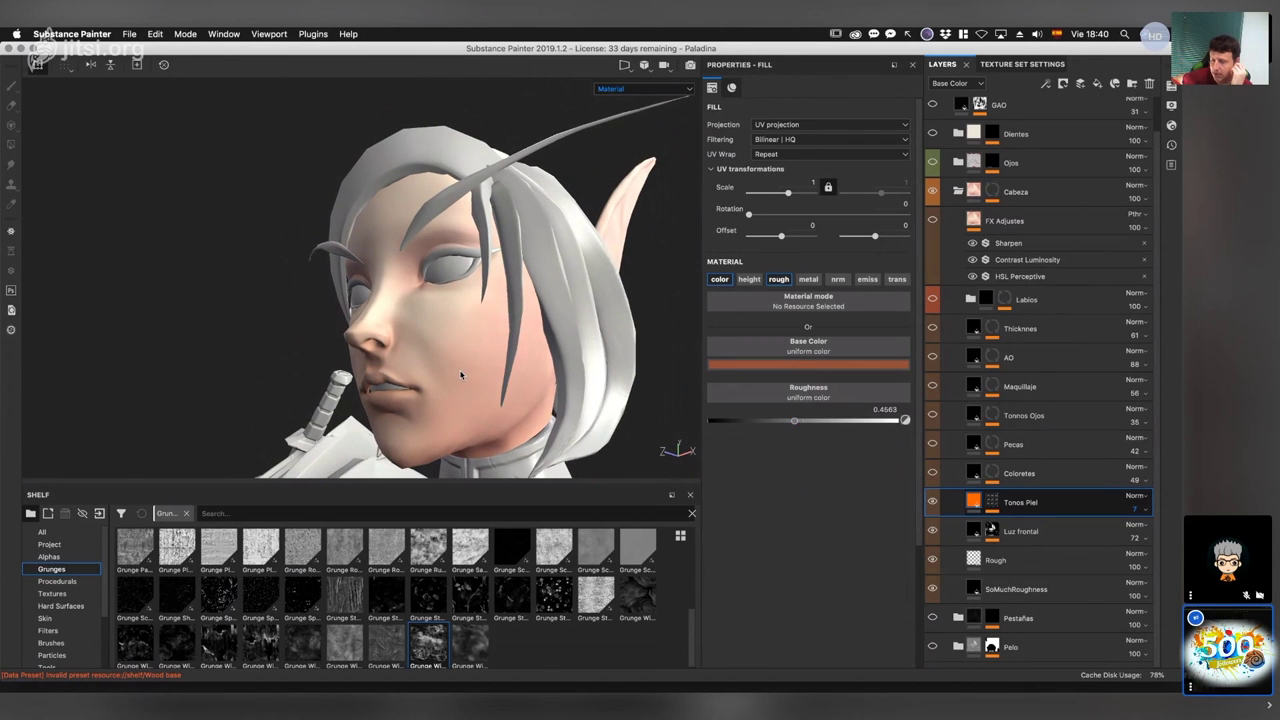
pyautogui.hotkey('ctrl', 'z')
pyautogui.hotkey('ctrl', 'z')
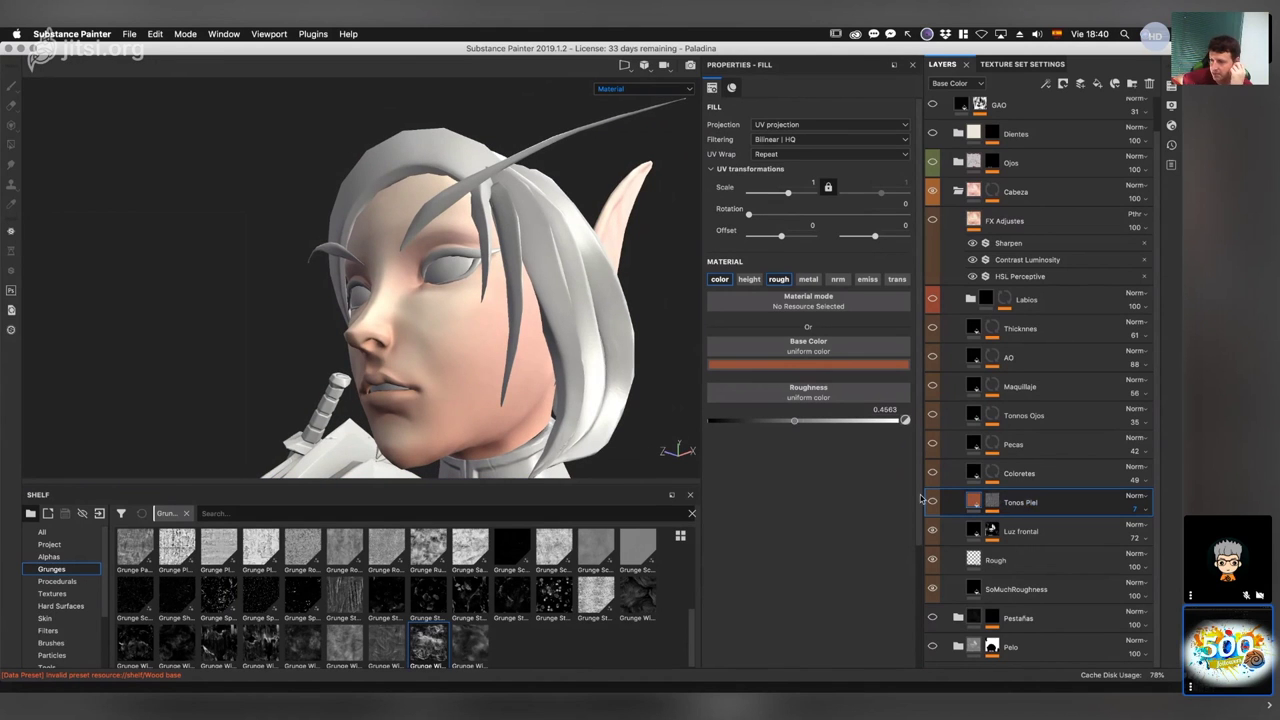
# Step: Set Tonos Piel to a subtle low opacity after previewing it at 100
pyautogui.click(1140, 508)
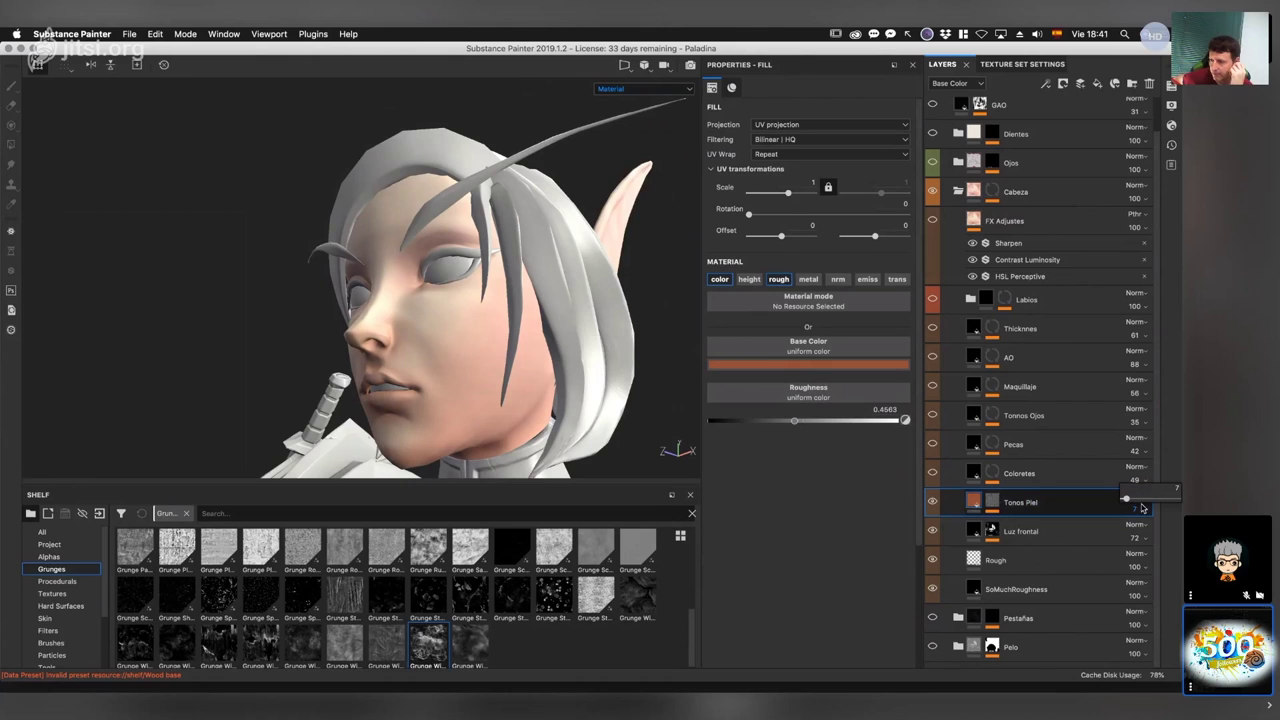
pyautogui.moveTo(1160, 500); pyautogui.dragTo(1180, 499)
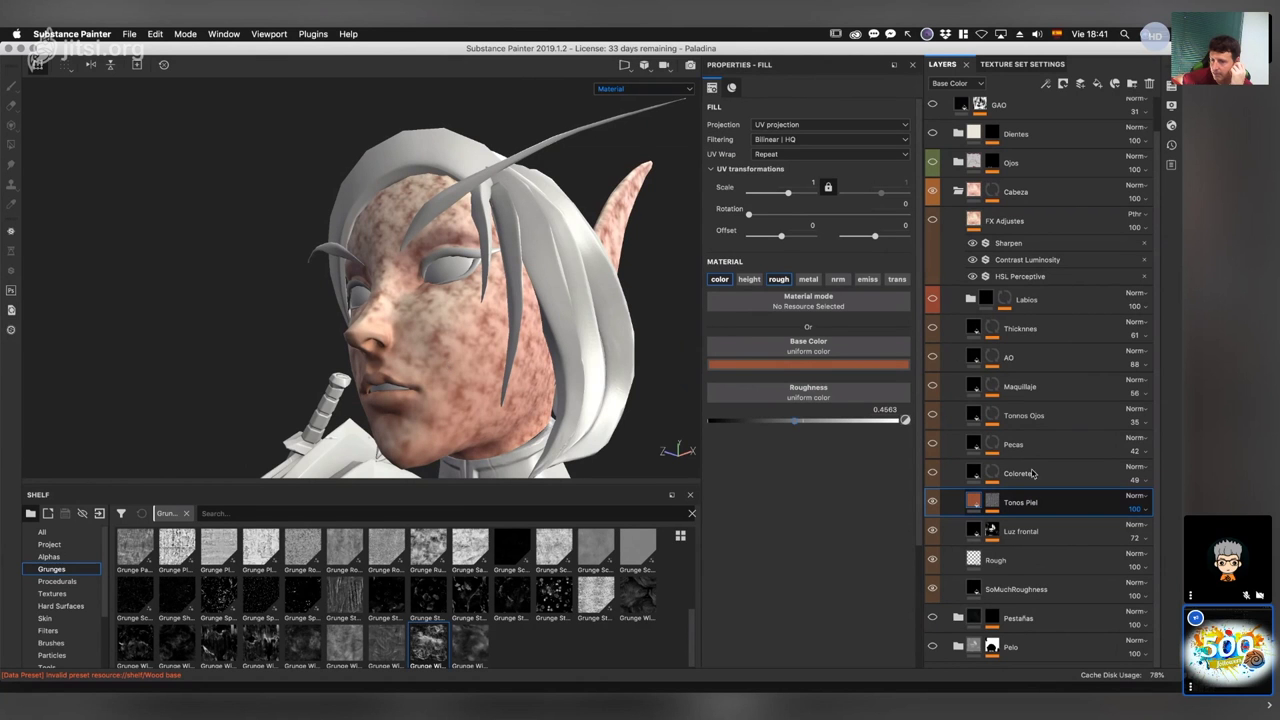
pyautogui.click(1138, 508)
pyautogui.moveTo(1178, 499); pyautogui.dragTo(1130, 505)
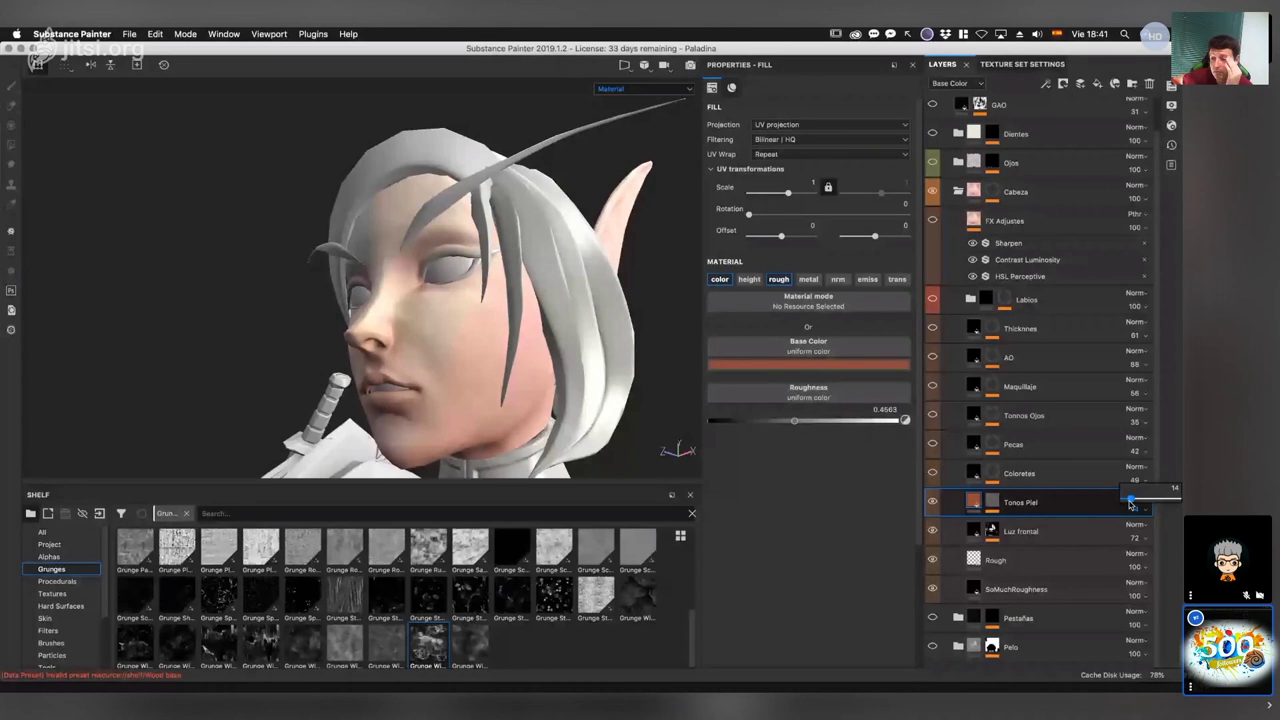
pyautogui.moveTo(1130, 505); pyautogui.dragTo(1126, 505)
pyautogui.keyDown('alt'); pyautogui.moveTo(480, 320); pyautogui.dragTo(370, 335); pyautogui.keyUp('alt')
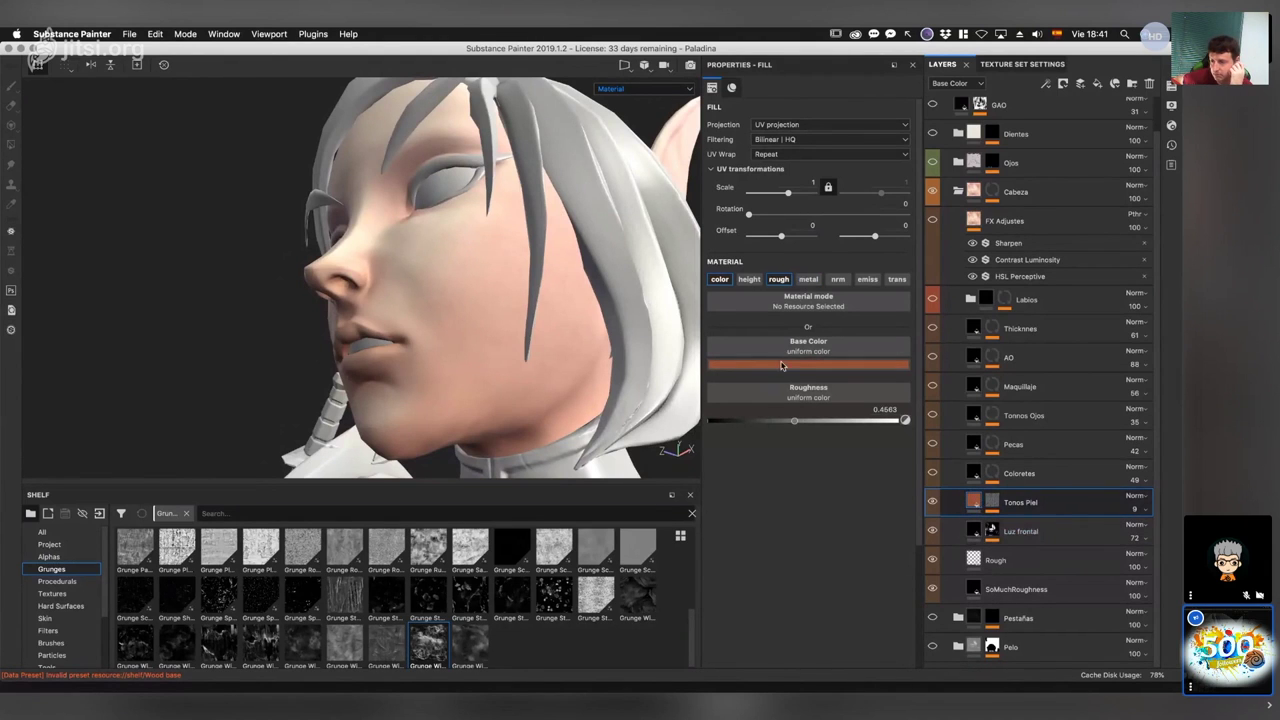
pyautogui.moveTo(760, 237); pyautogui.dragTo(820, 278)
pyautogui.click(778, 280)
pyautogui.press('c')
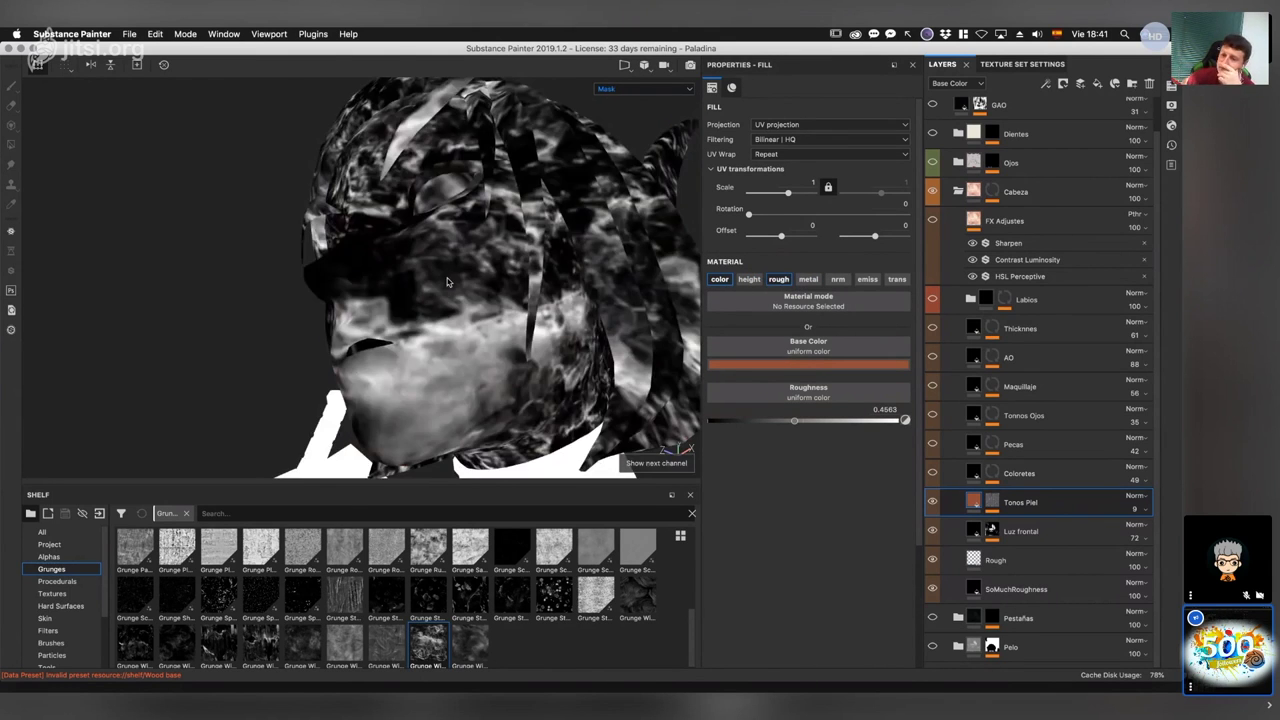
pyautogui.press('c')
pyautogui.press('c')
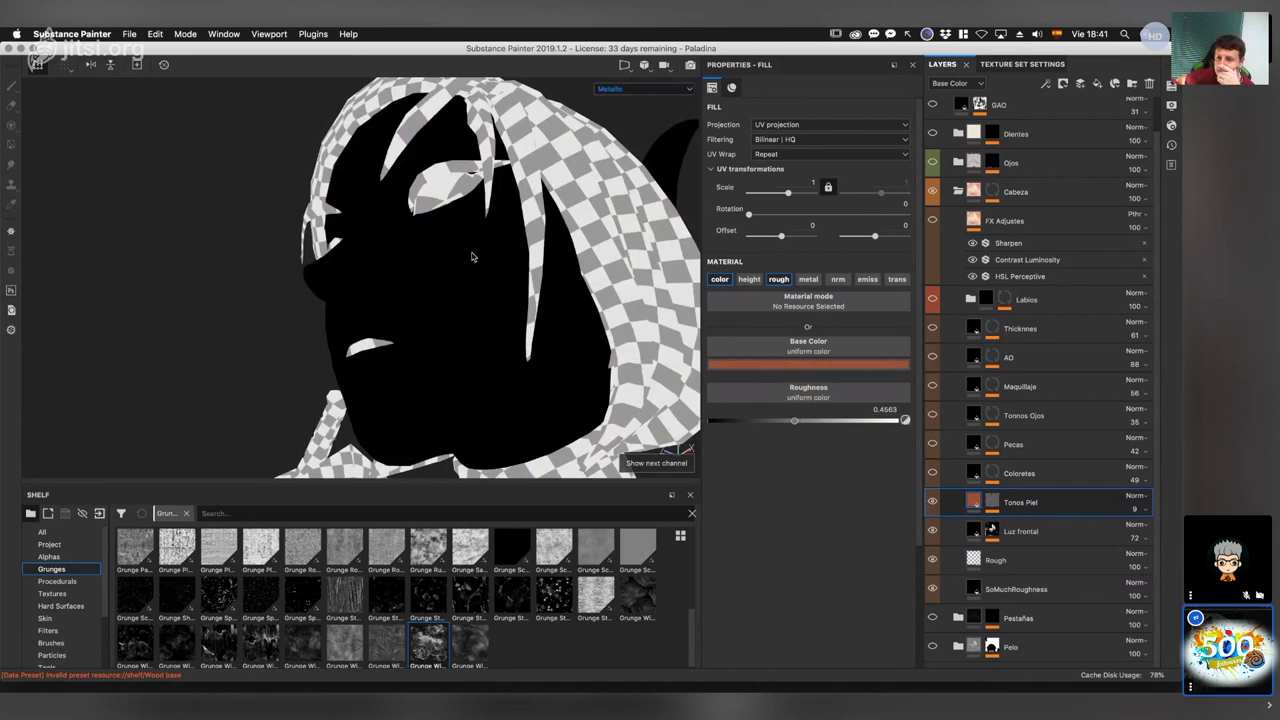
pyautogui.press('c')
pyautogui.moveTo(451, 251)
pyautogui.keyDown('alt'); pyautogui.mouseDown()
pyautogui.moveTo(459, 332)
pyautogui.moveTo(430, 360)
pyautogui.mouseUp(); pyautogui.keyUp('alt')
pyautogui.click(992, 502)
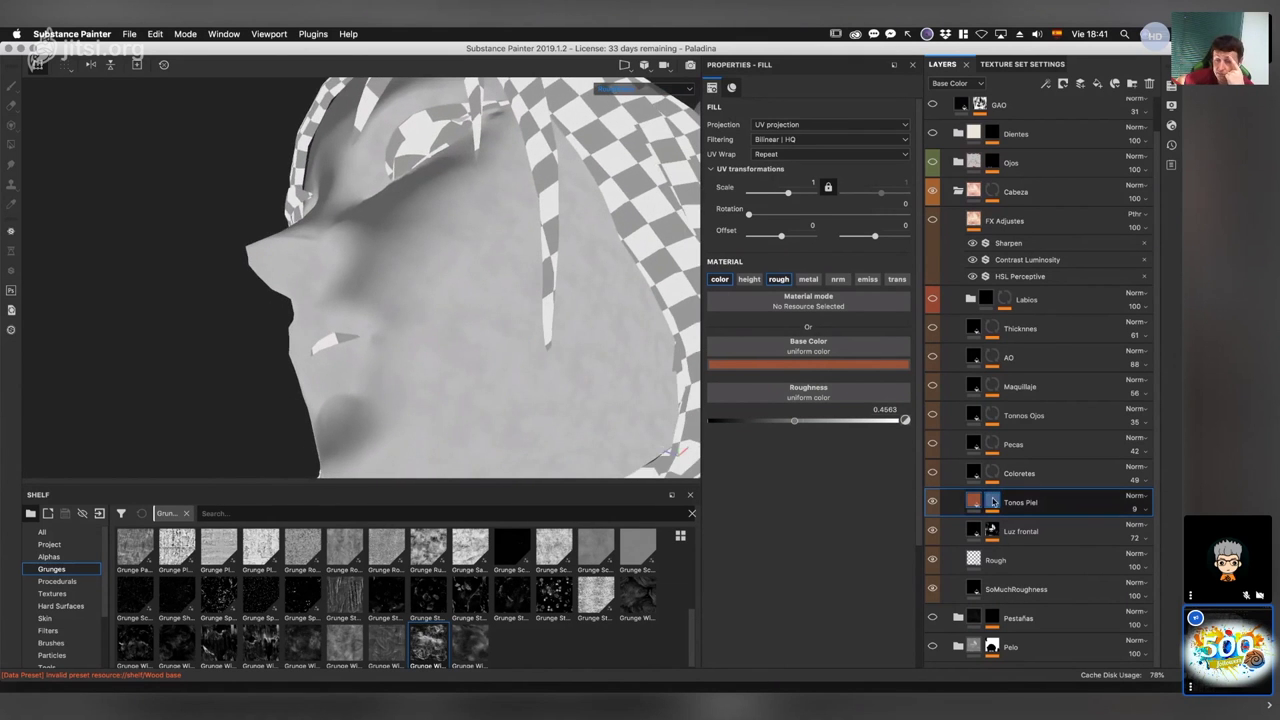
pyautogui.moveTo(794, 420)
pyautogui.mouseDown()
pyautogui.moveTo(710, 422)
pyautogui.moveTo(955, 418)
pyautogui.mouseUp()
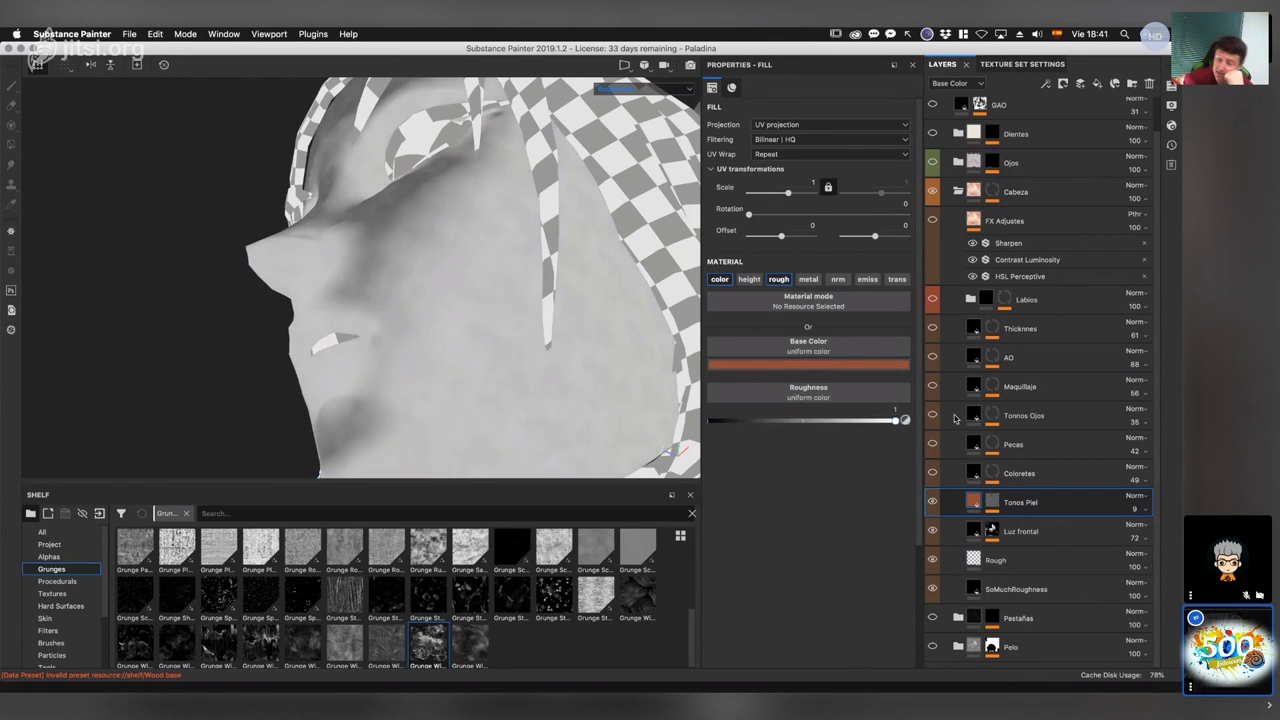
pyautogui.moveTo(955, 418); pyautogui.dragTo(682, 416)
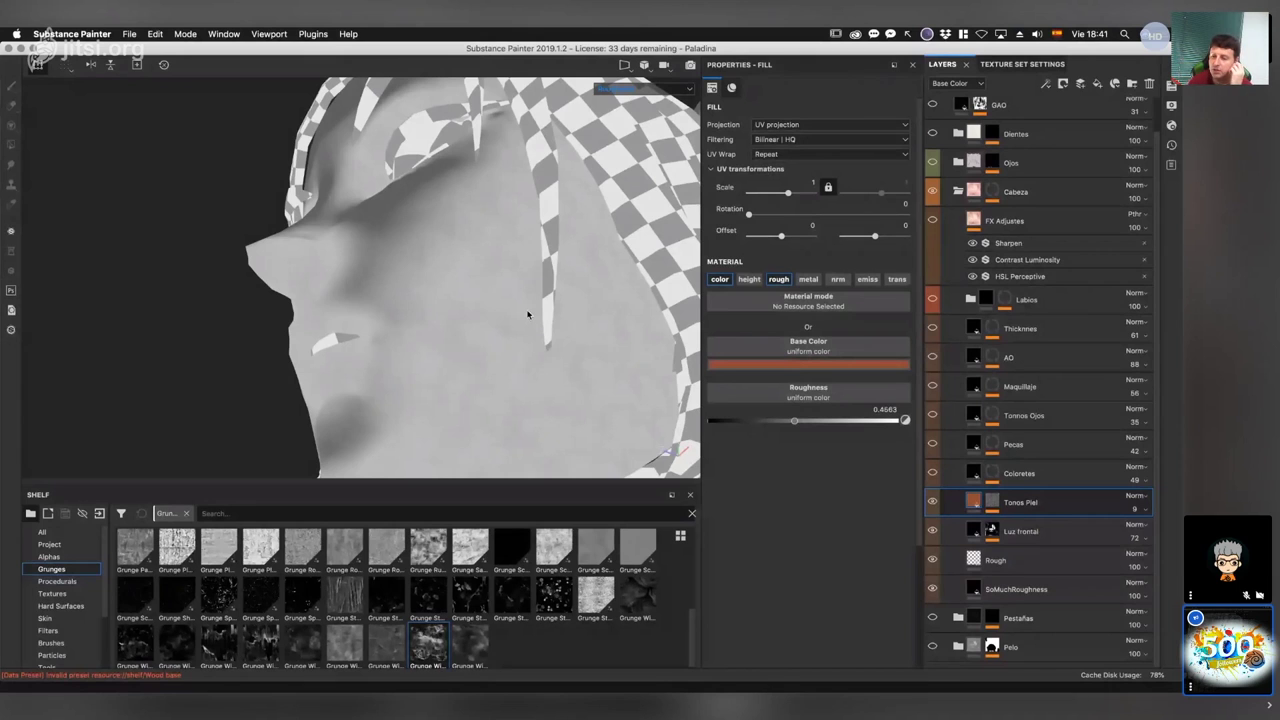
pyautogui.press('m')
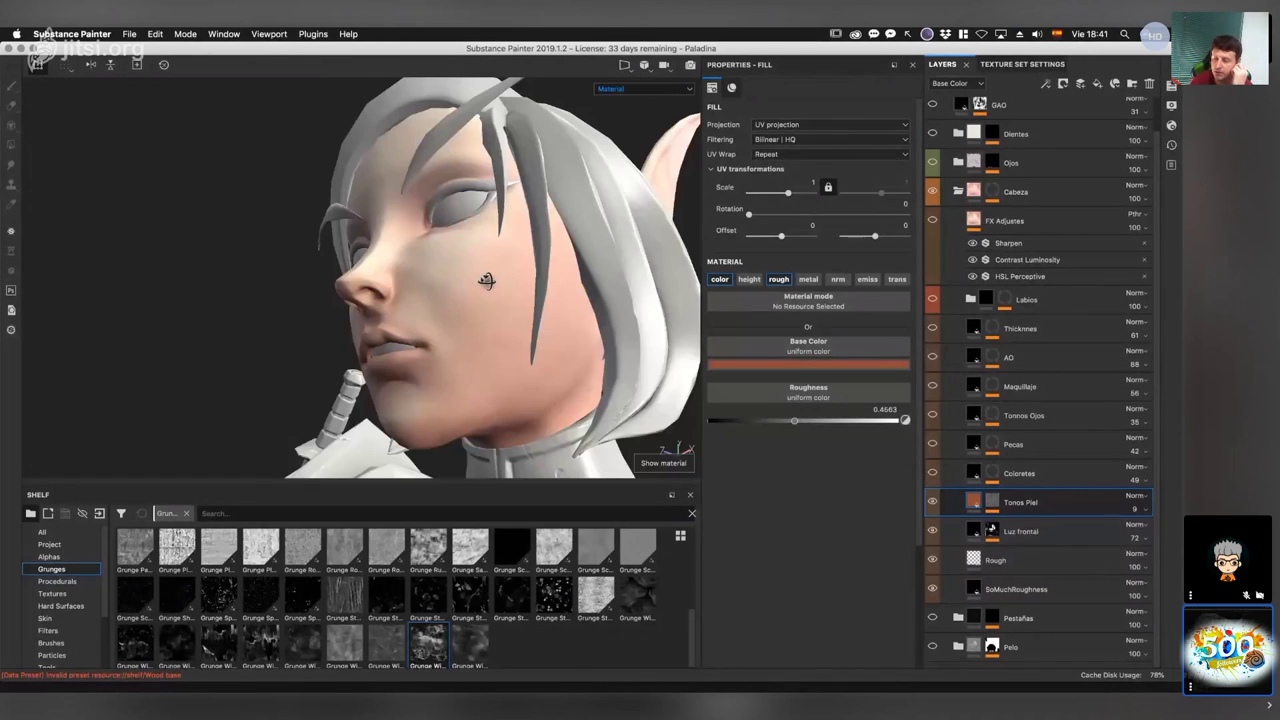
# Step: Orbit to face the elf, then make the Coloretes blush layer visible
pyautogui.keyDown('alt'); pyautogui.moveTo(486, 281); pyautogui.dragTo(482, 268); pyautogui.keyUp('alt')
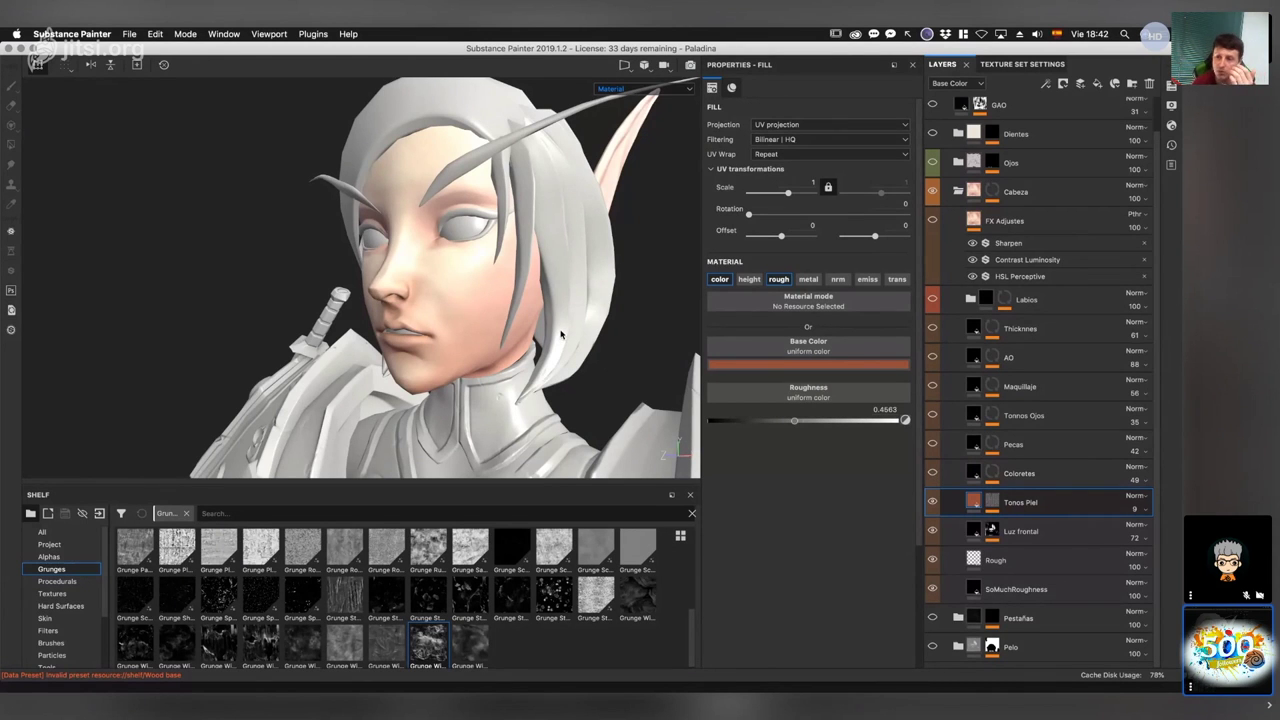
pyautogui.keyDown('alt'); pyautogui.moveTo(561, 337); pyautogui.dragTo(575, 292); pyautogui.keyUp('alt')
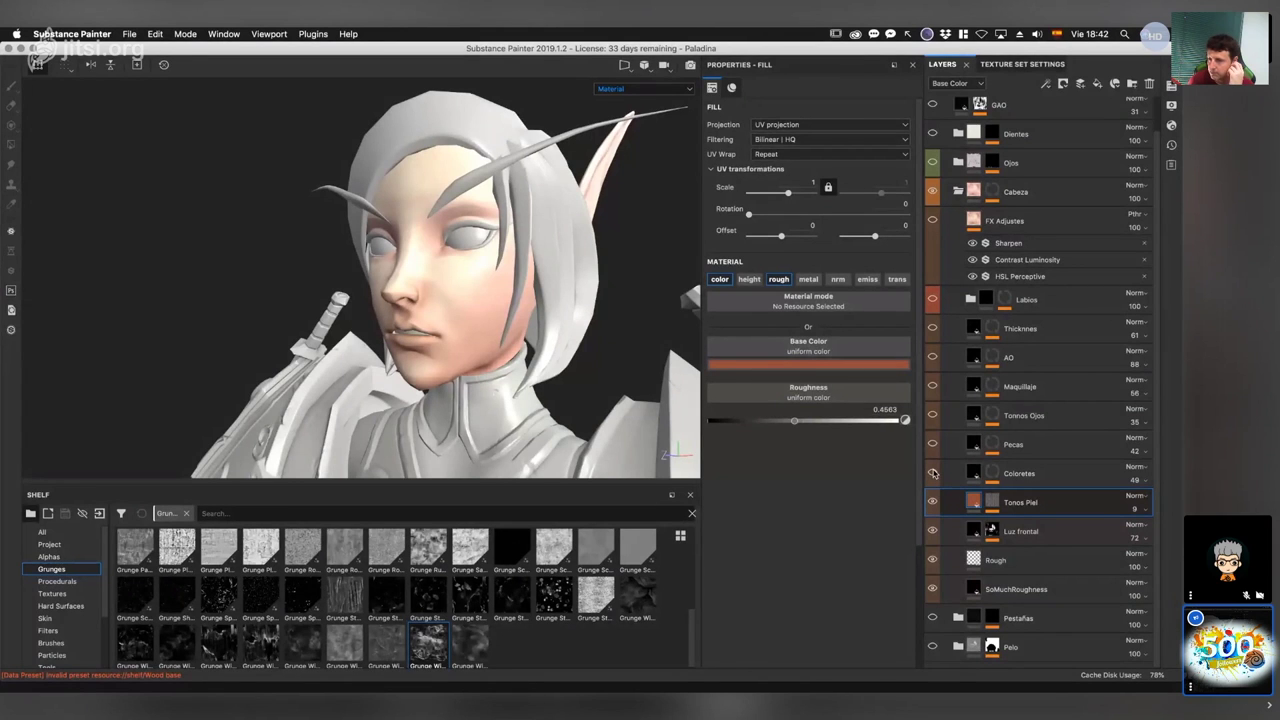
pyautogui.click(933, 473)
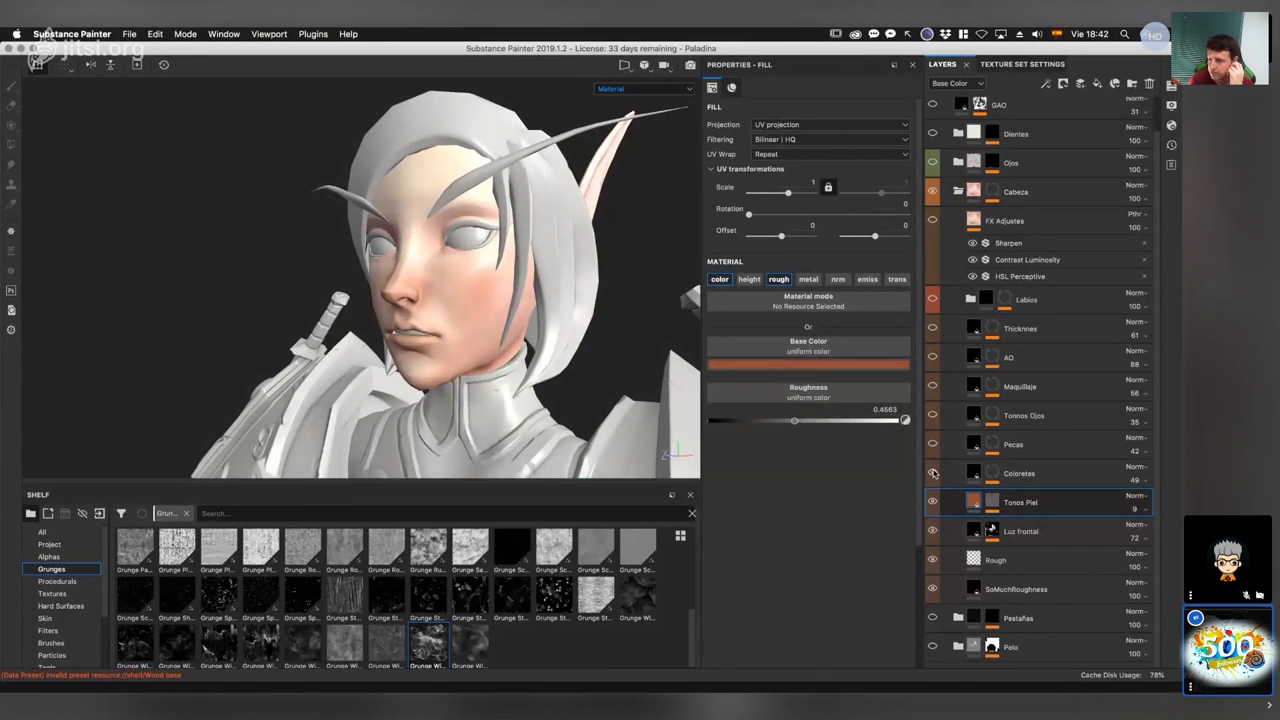
# Step: Paint the Coloretes mask's Paint effect around the eye and lower cheek
pyautogui.keyDown('alt'); pyautogui.click(991, 473); pyautogui.keyUp('alt')
pyautogui.rightClick(1036, 480)
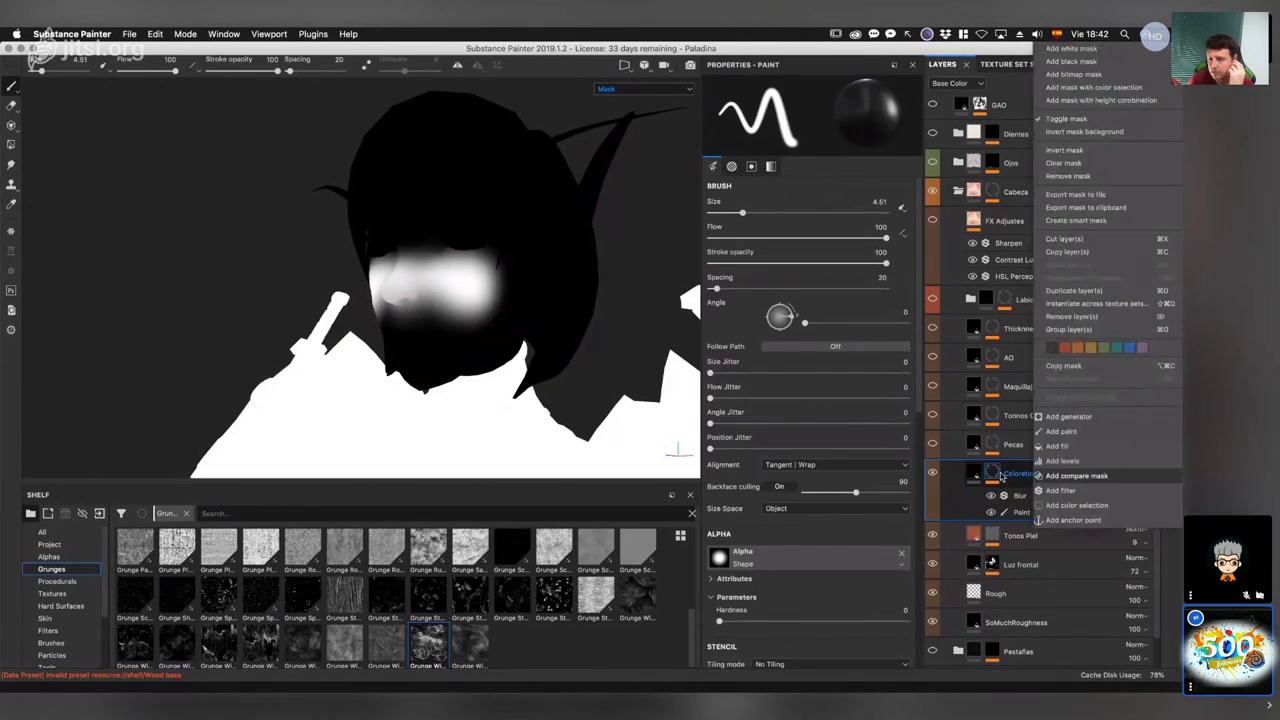
pyautogui.click(992, 474)
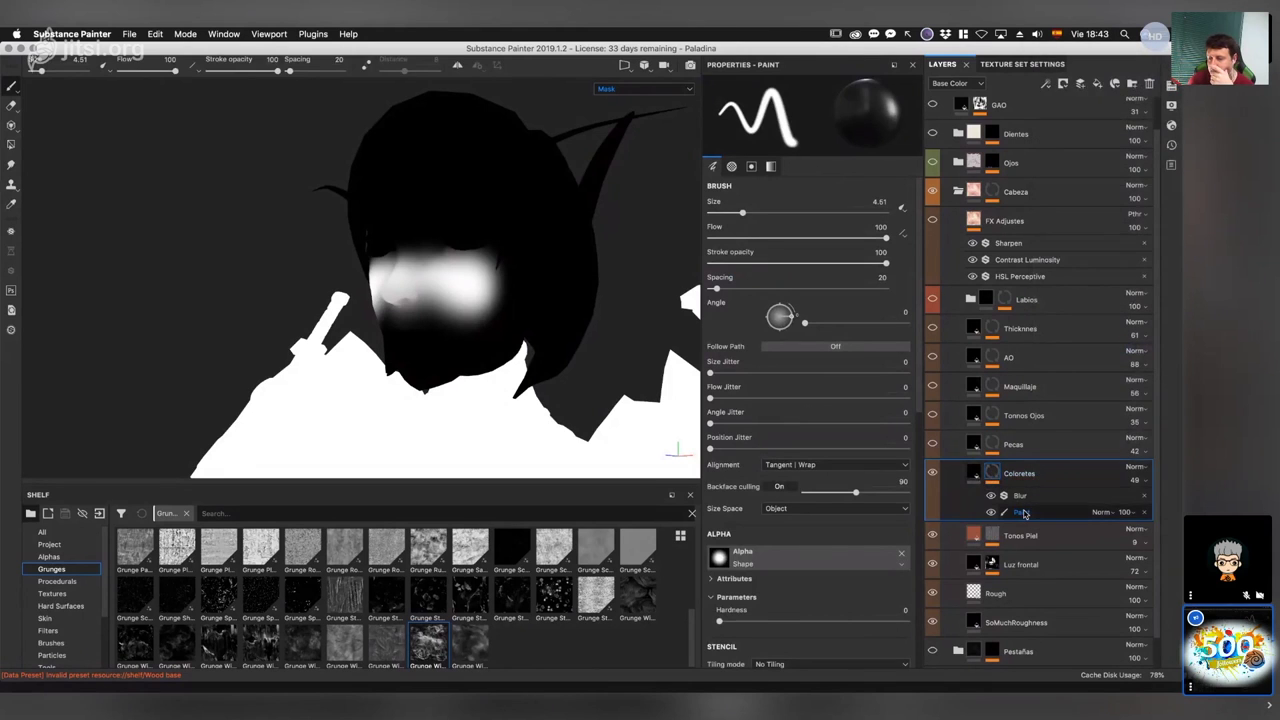
pyautogui.click(1020, 511)
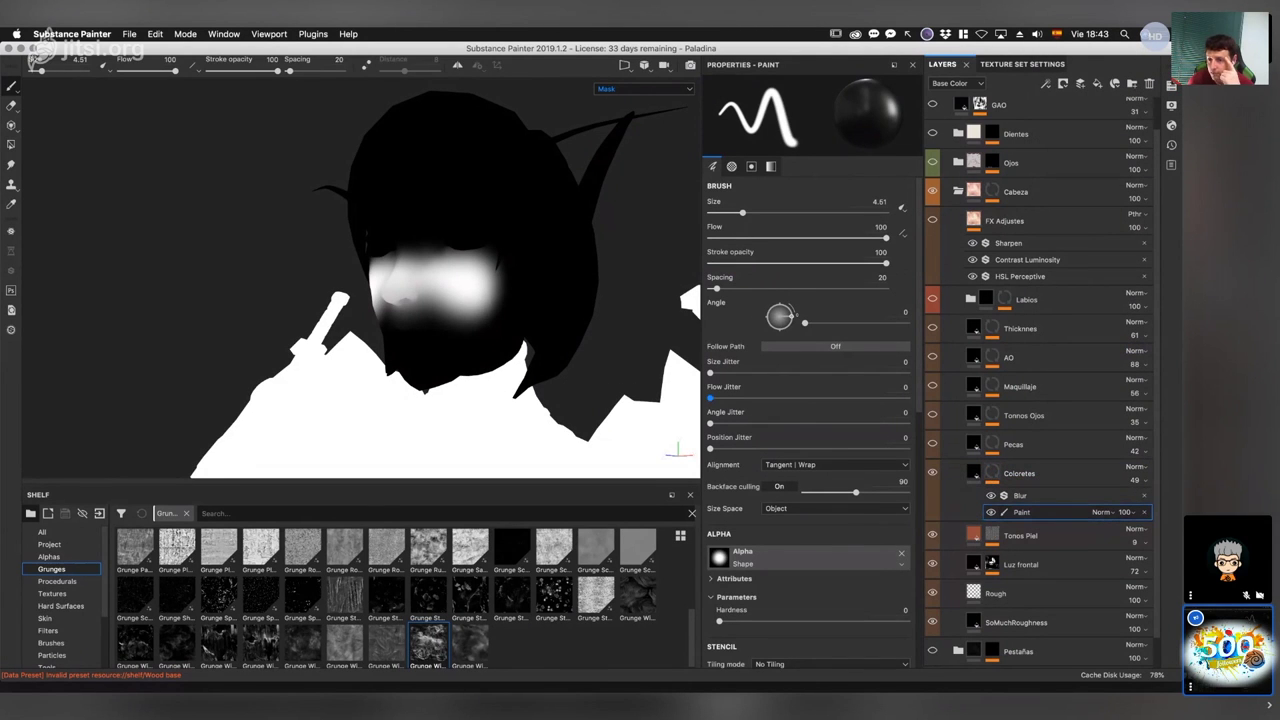
pyautogui.moveTo(466, 292); pyautogui.dragTo(500, 296)
pyautogui.keyDown('alt'); pyautogui.moveTo(376, 262); pyautogui.dragTo(350, 264); pyautogui.keyUp('alt')
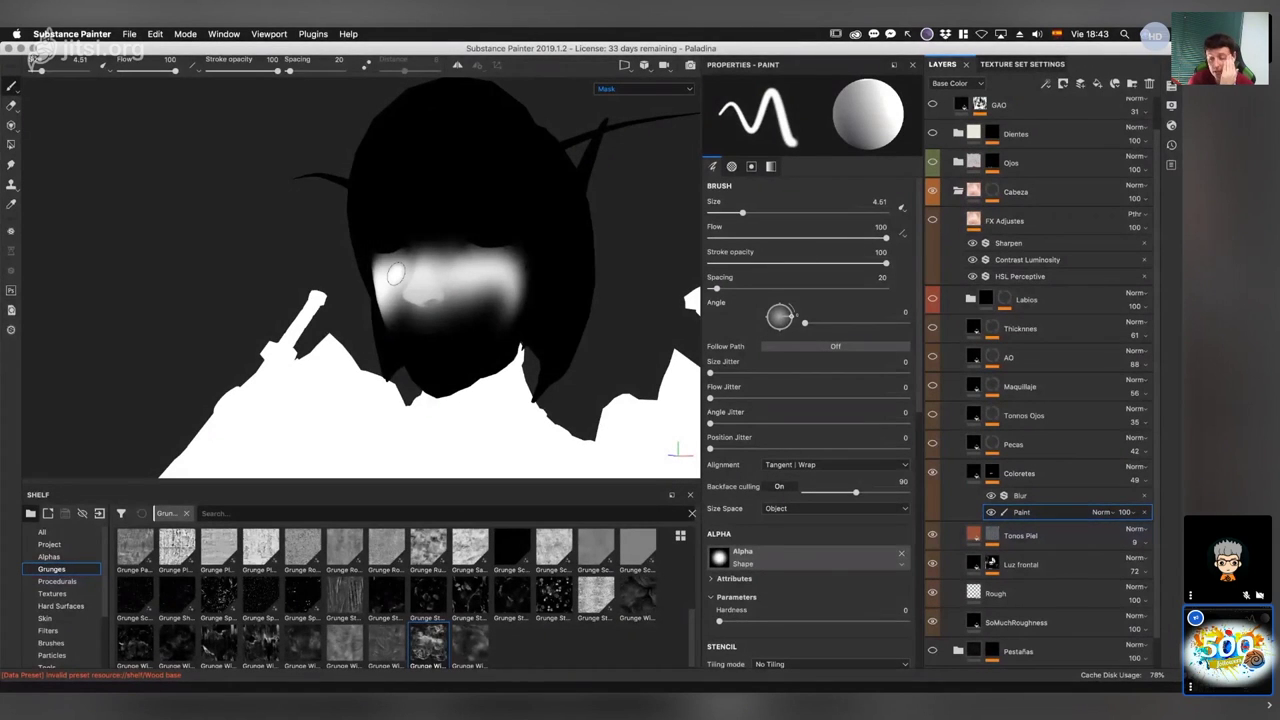
pyautogui.moveTo(445, 290); pyautogui.dragTo(506, 326)
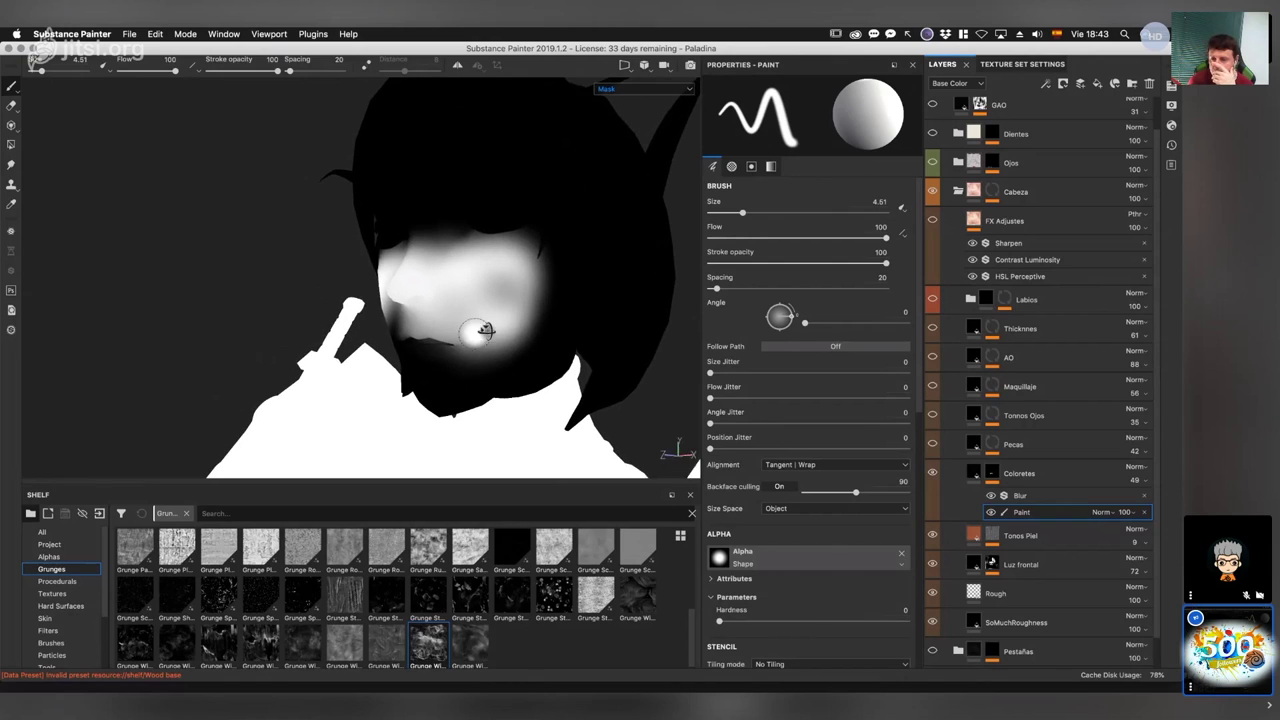
# Step: In material view, check the blush mask's Blur filter and the Coloretes opacity of 49
pyautogui.hotkey('ctrl', 'z')
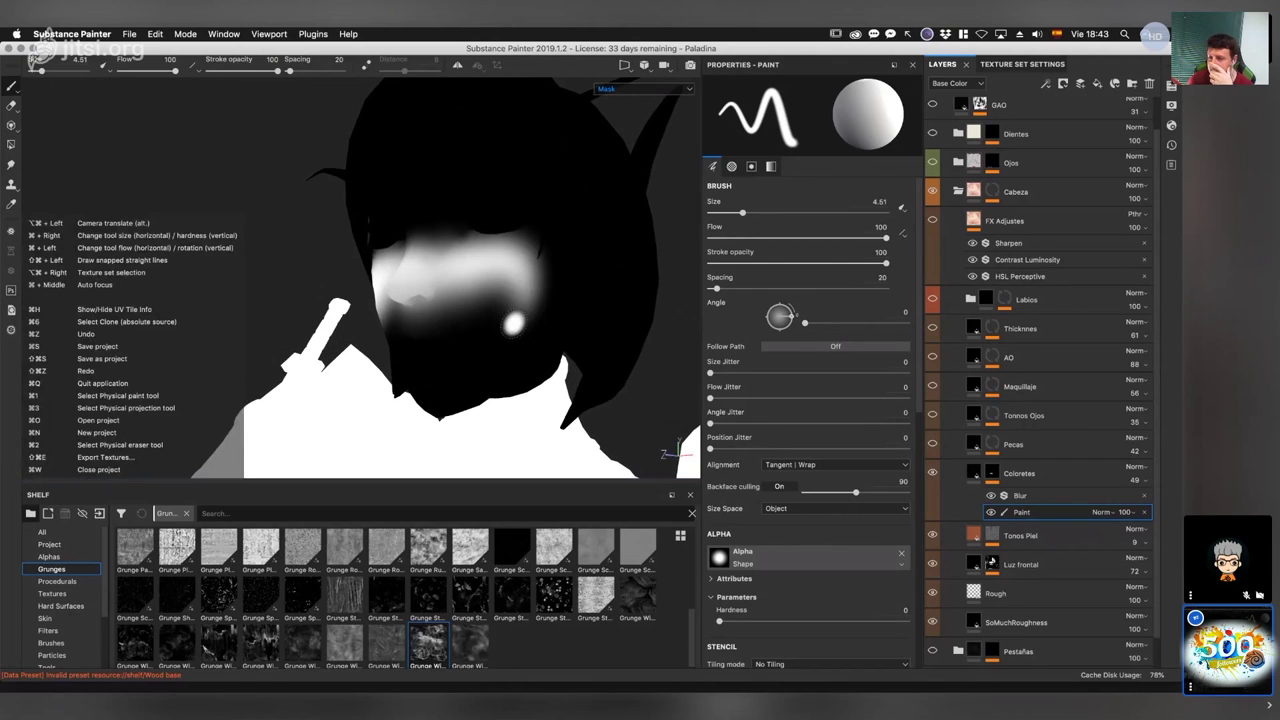
pyautogui.hotkey('ctrl', 'shift', 'z')
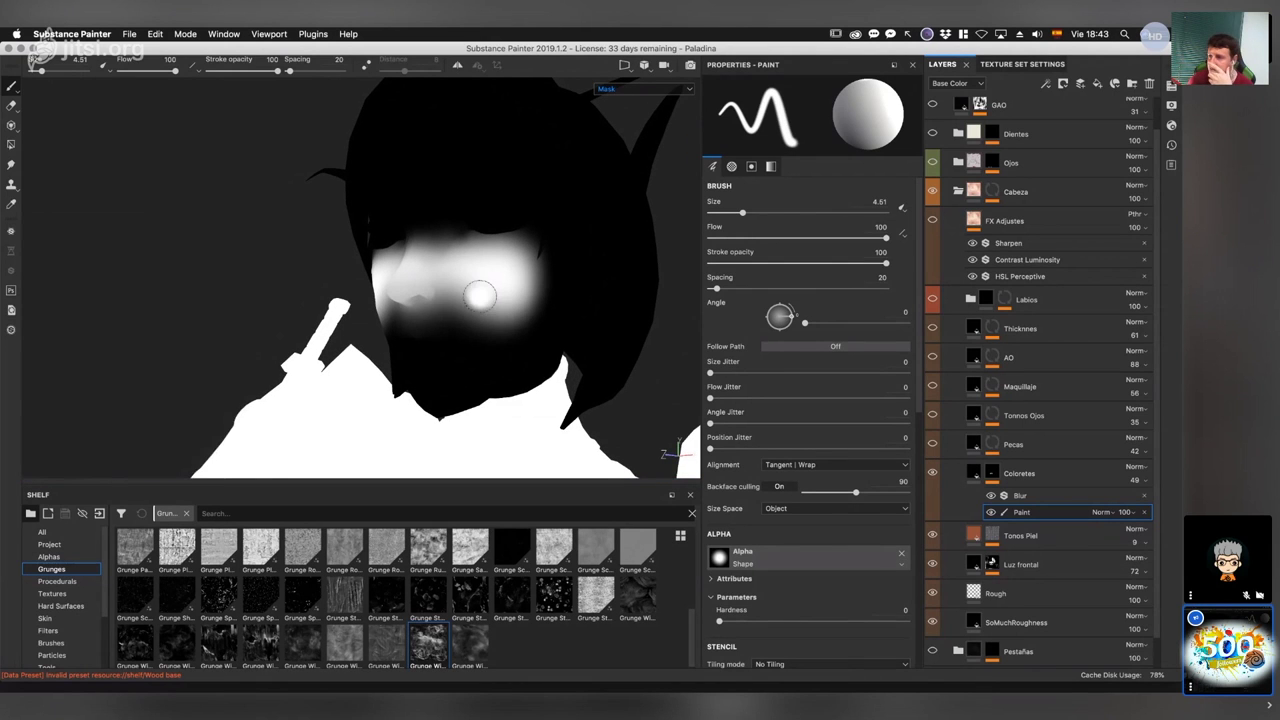
pyautogui.press('m')
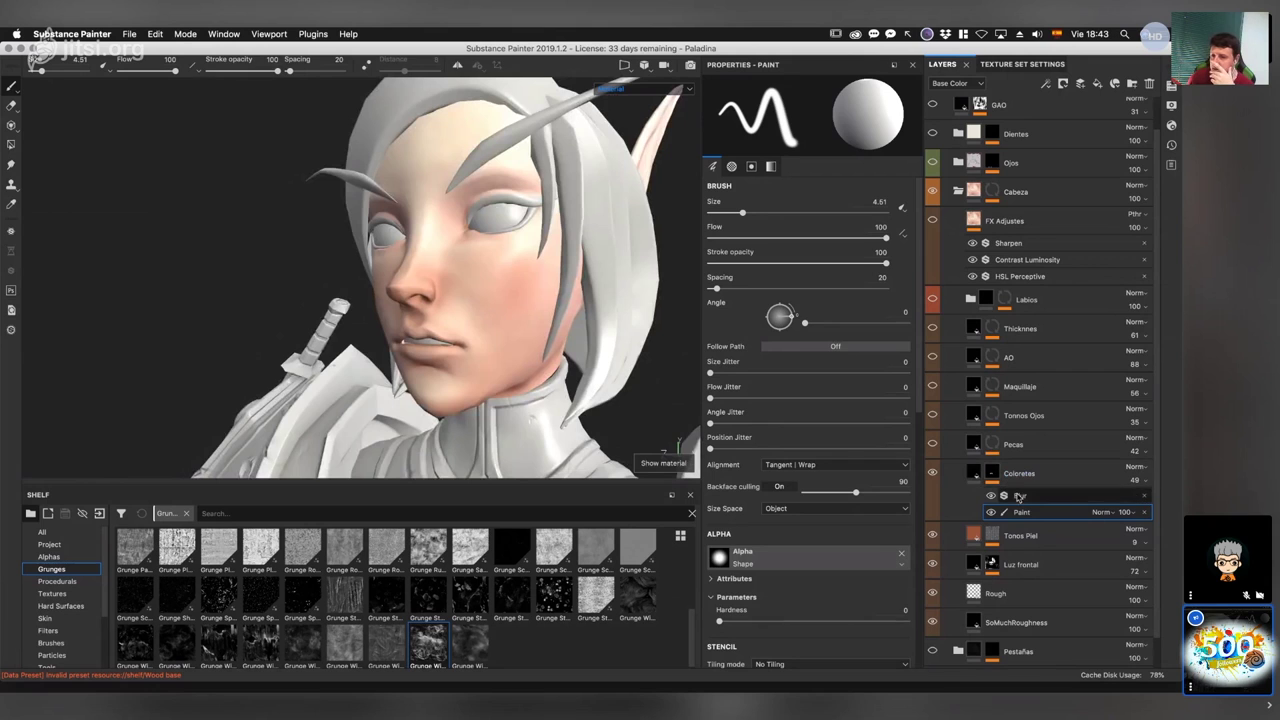
pyautogui.click(996, 498)
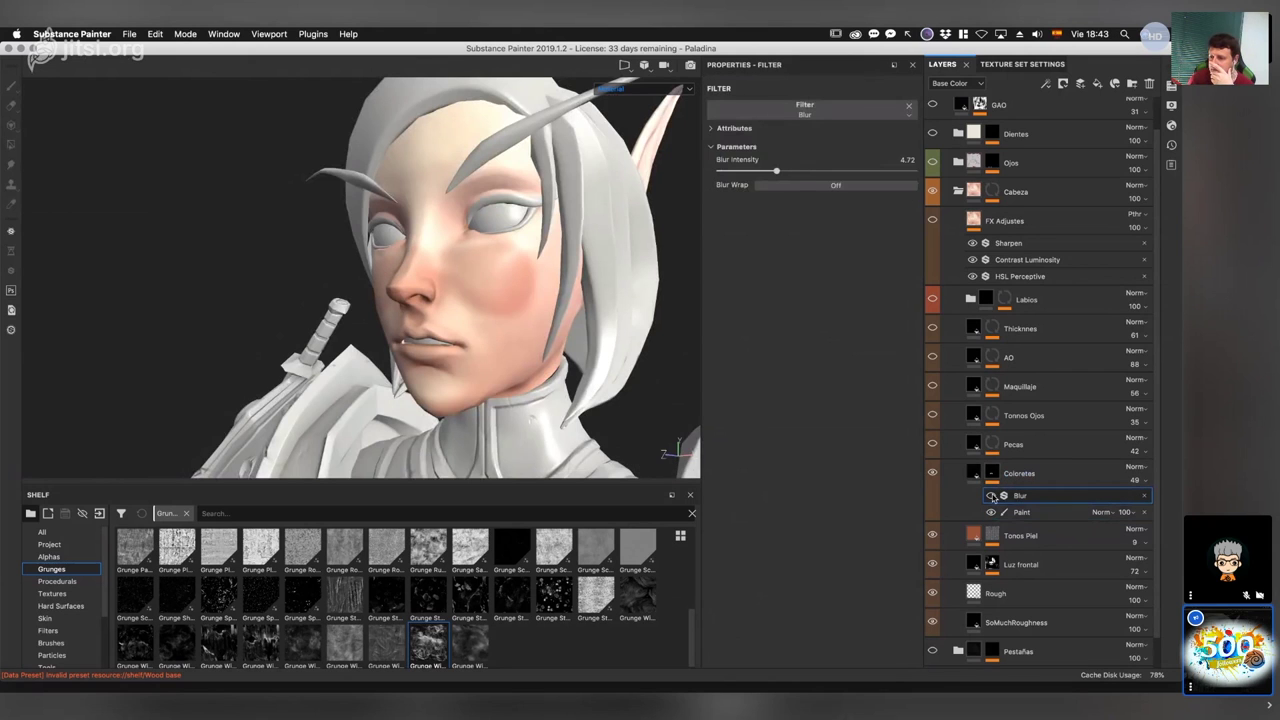
pyautogui.click(977, 475)
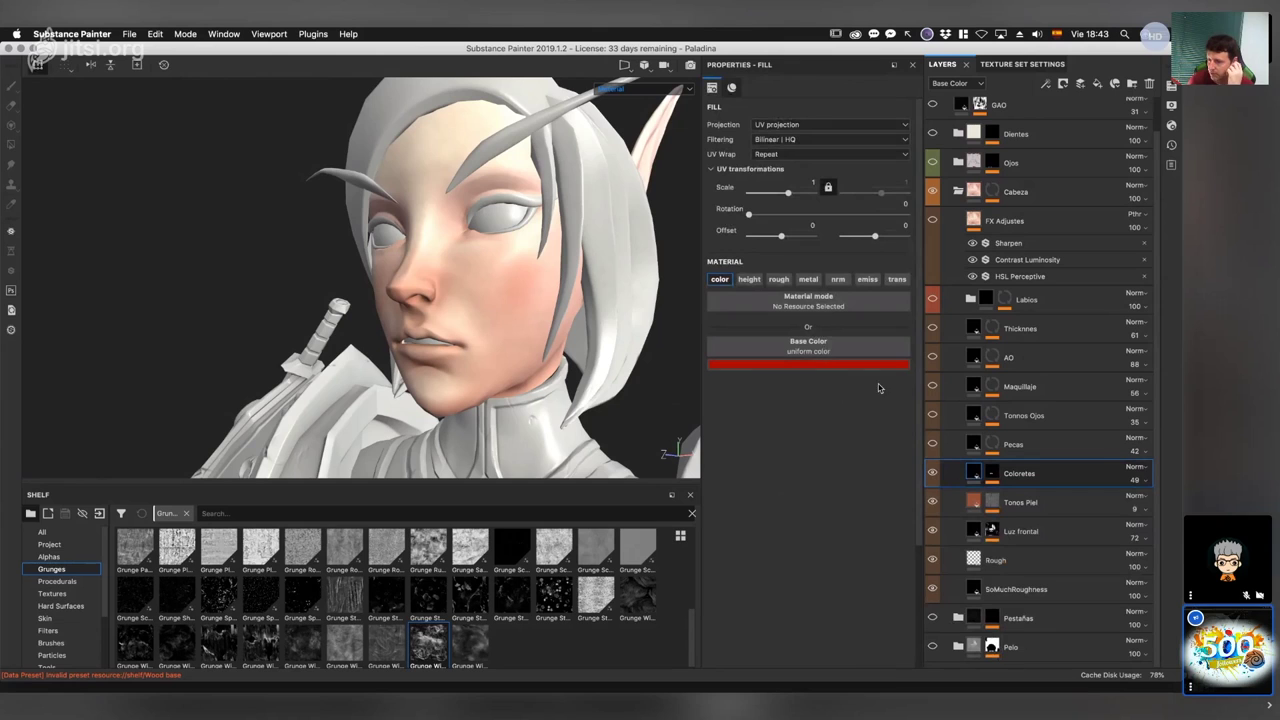
pyautogui.click(1136, 480)
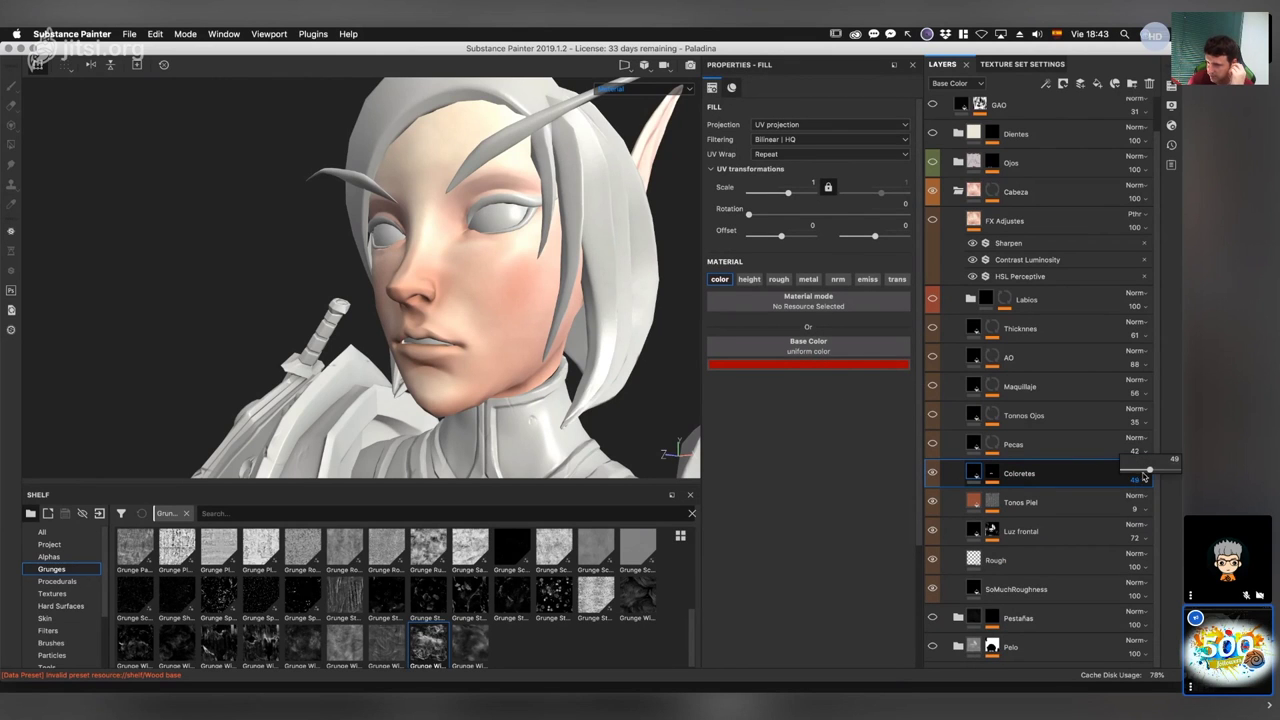
pyautogui.click(783, 444)
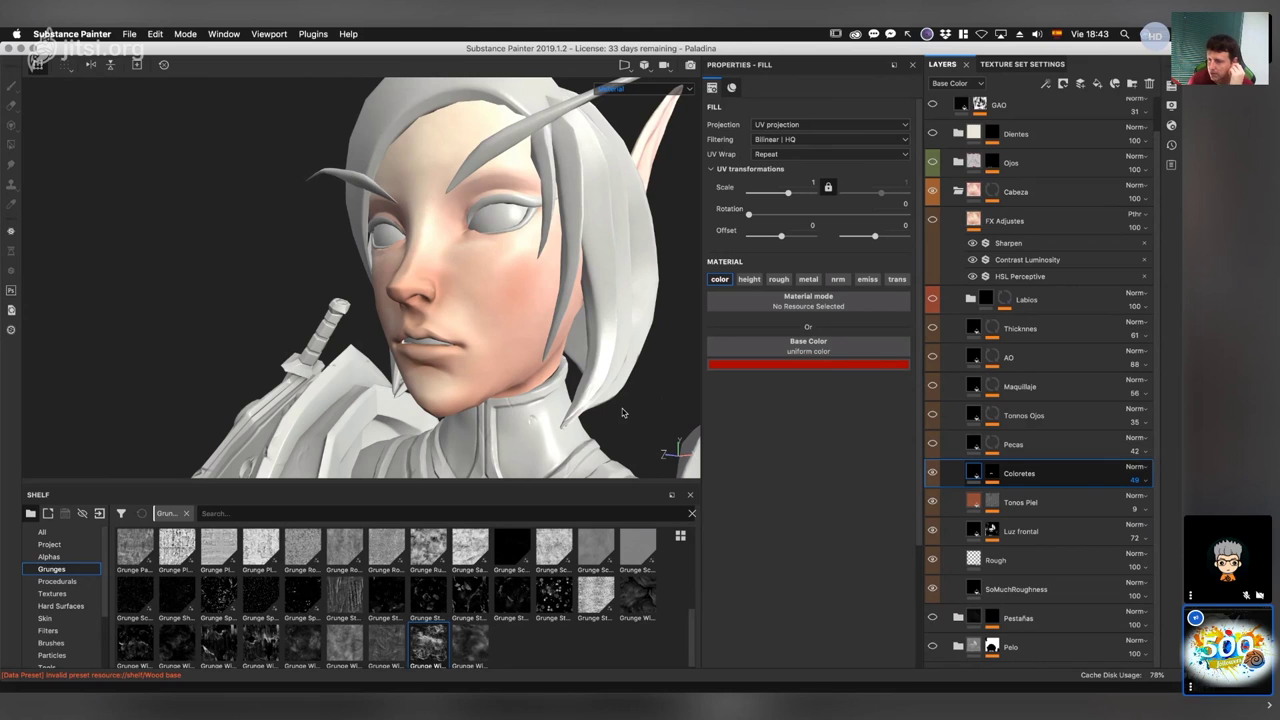
# Step: Orbit the face toward the camera and turn on the Pecas freckles layer
pyautogui.click(640, 404)
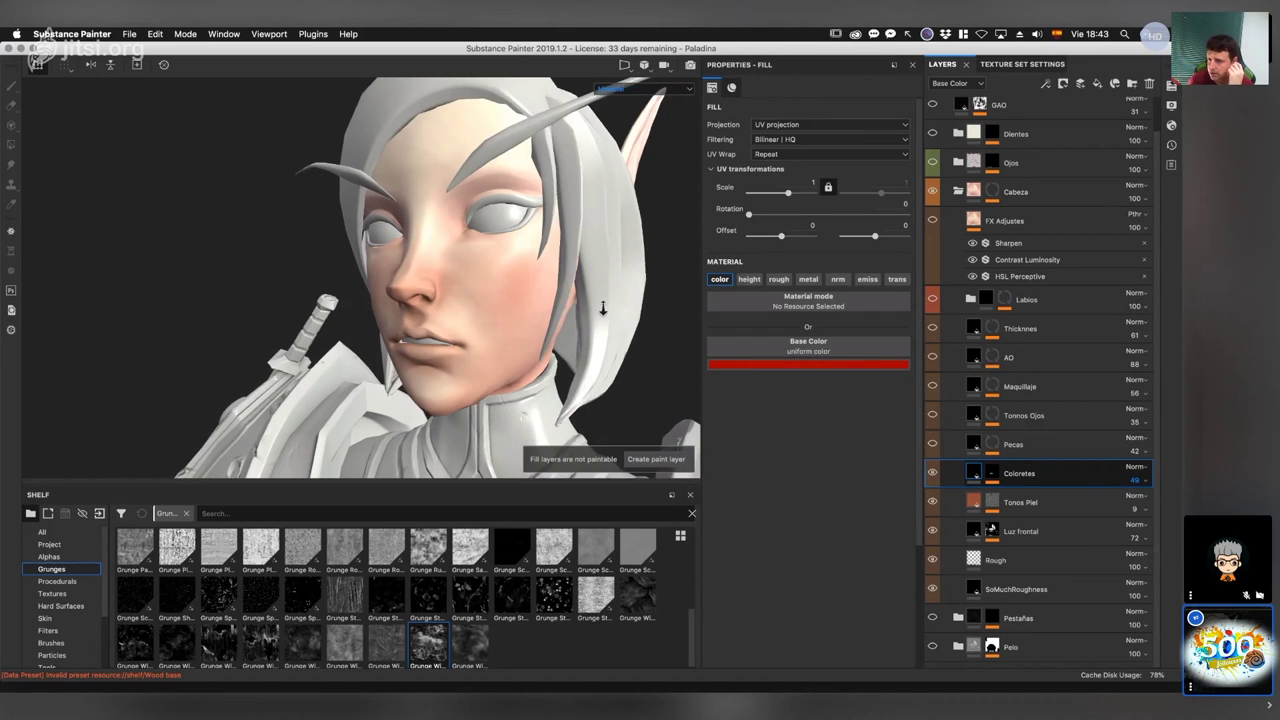
pyautogui.keyDown('alt'); pyautogui.moveTo(640, 404); pyautogui.dragTo(700, 410); pyautogui.keyUp('alt')
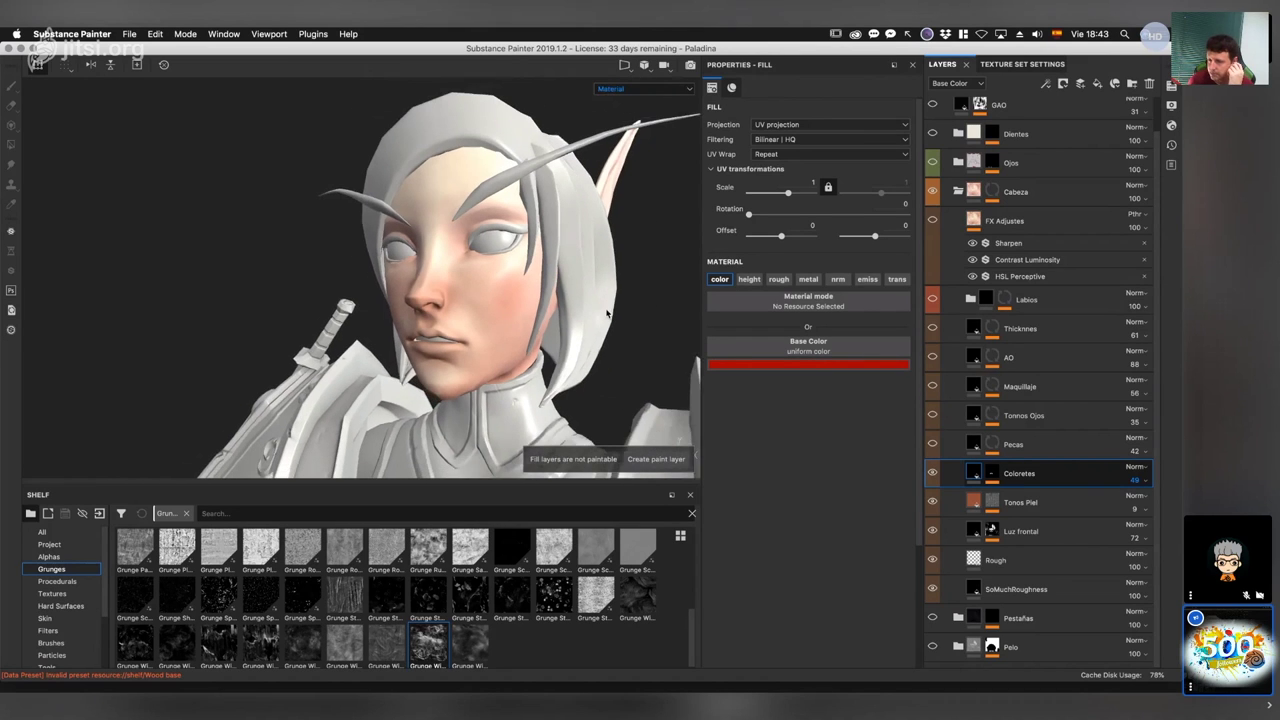
pyautogui.click(935, 446)
pyautogui.click(990, 444)
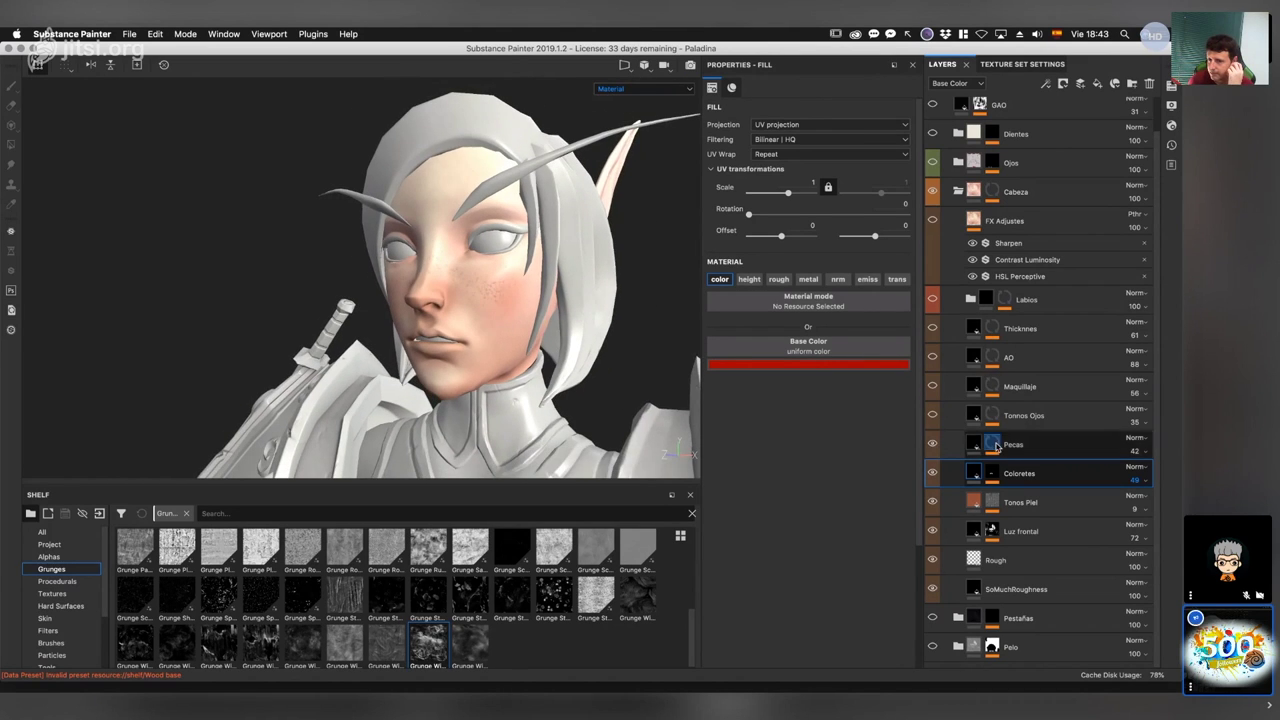
# Step: Inspect the Pecas mask's Paint effects, Blur filter and Grunge Spots fill
pyautogui.keyDown('alt'); pyautogui.click(993, 444); pyautogui.keyUp('alt')
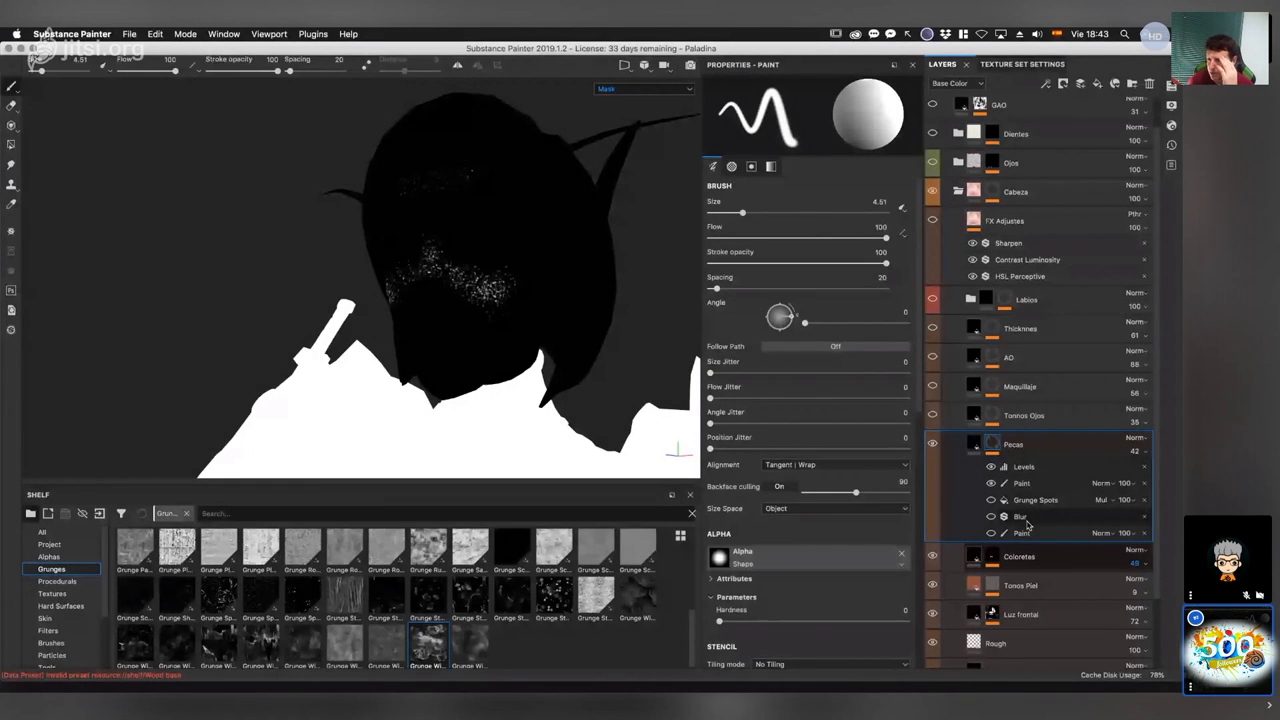
pyautogui.click(1022, 483)
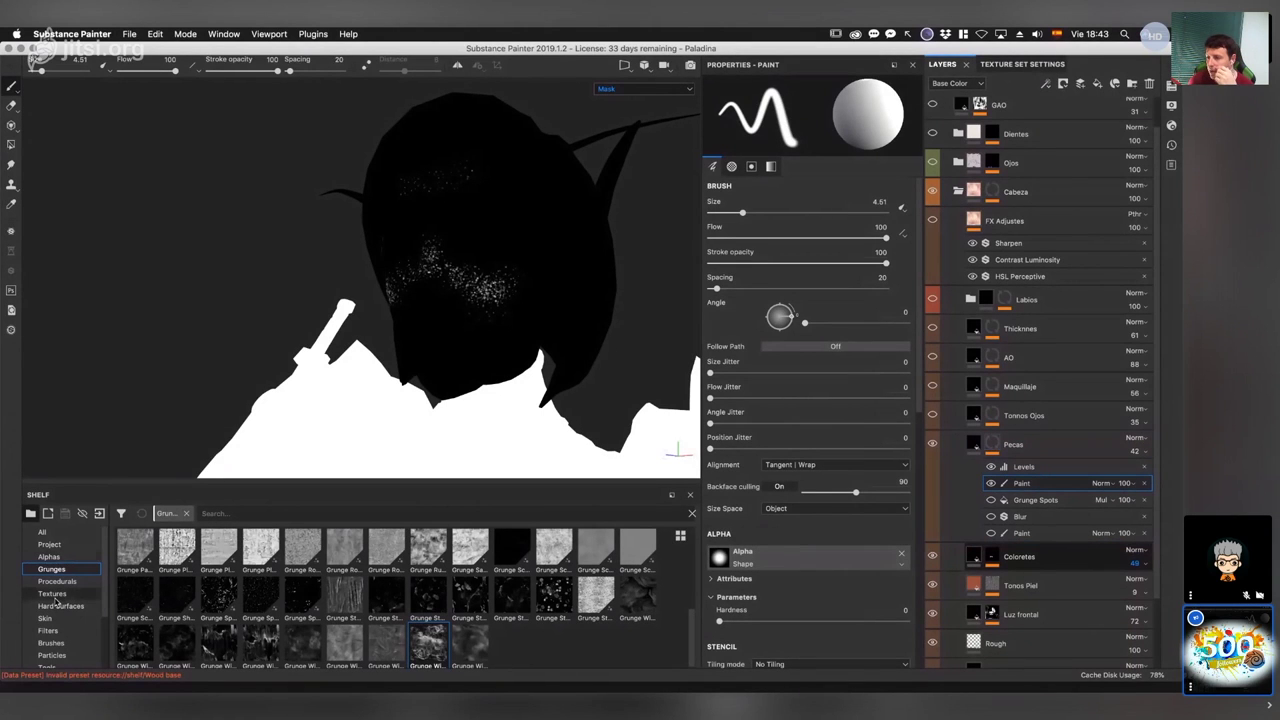
pyautogui.click(991, 483)
pyautogui.click(992, 533)
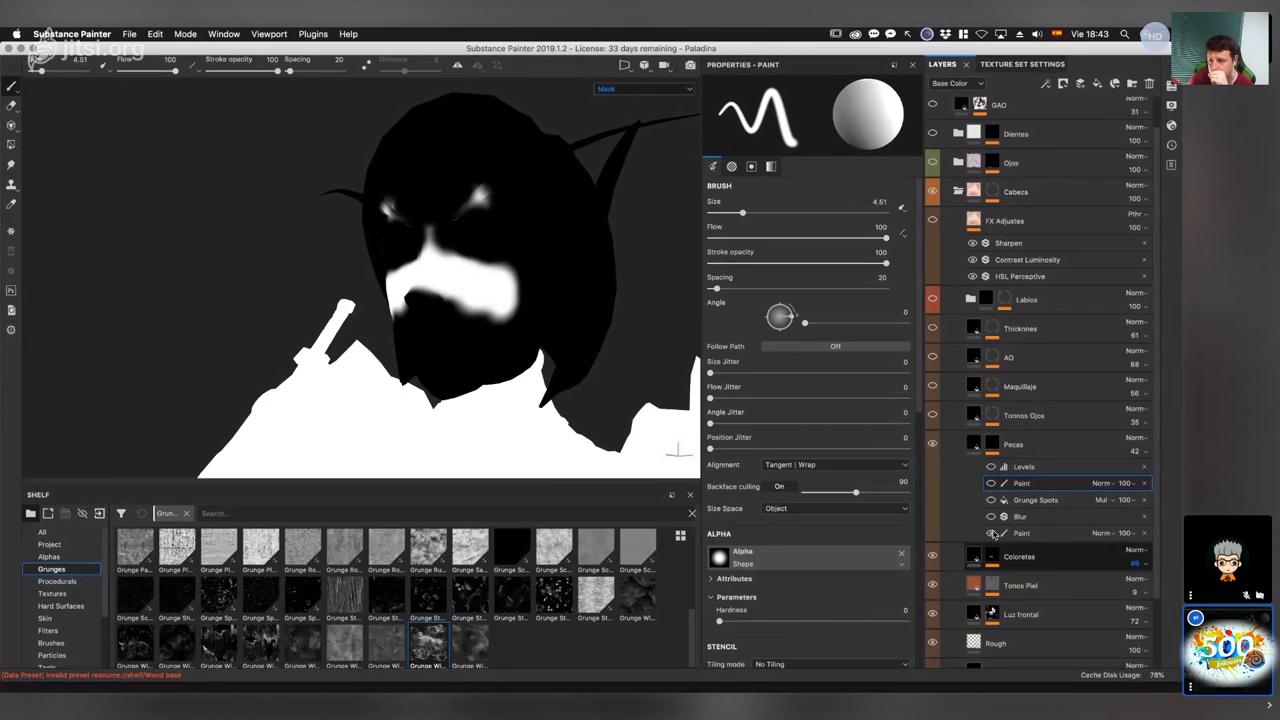
pyautogui.click(1018, 535)
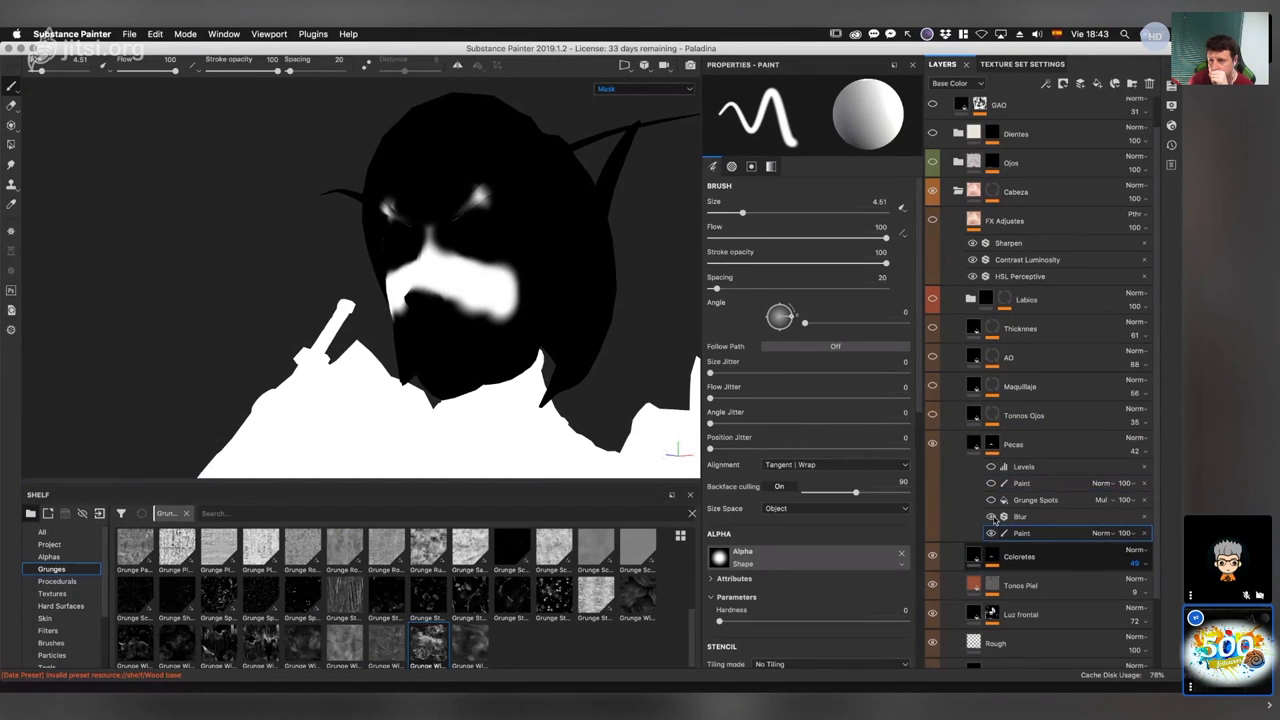
pyautogui.click(991, 516)
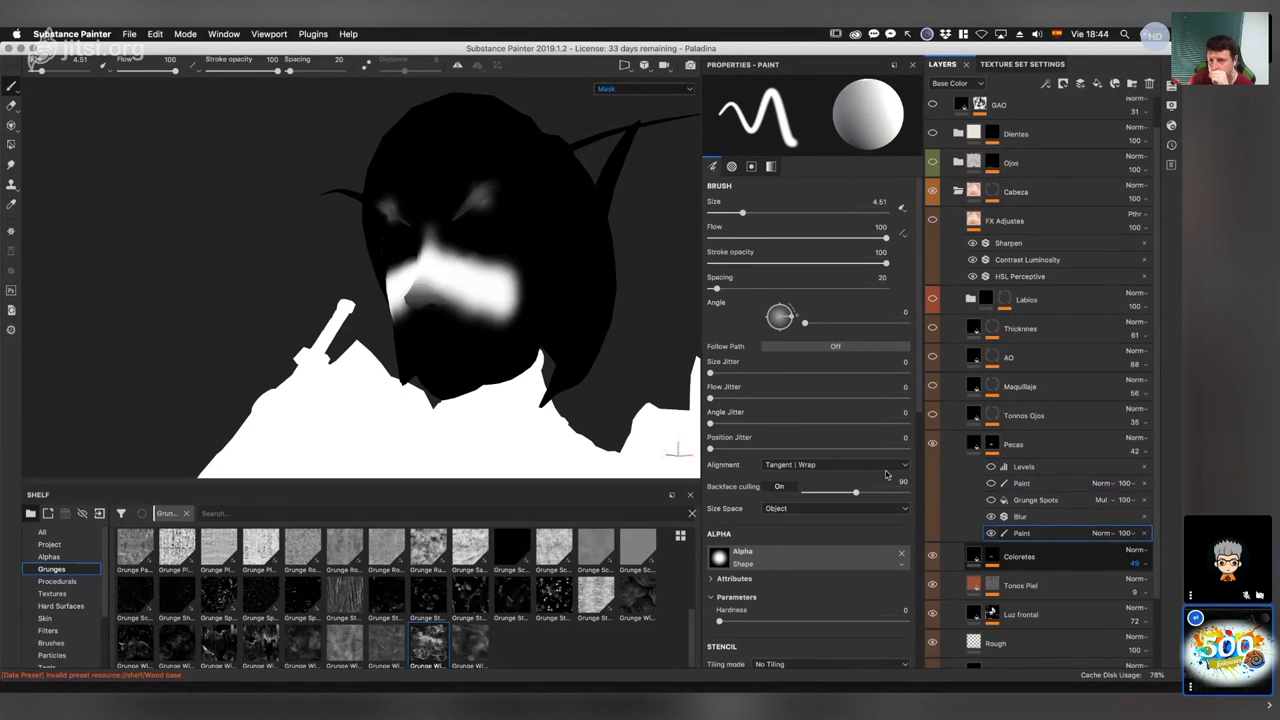
pyautogui.click(991, 500)
pyautogui.click(1037, 503)
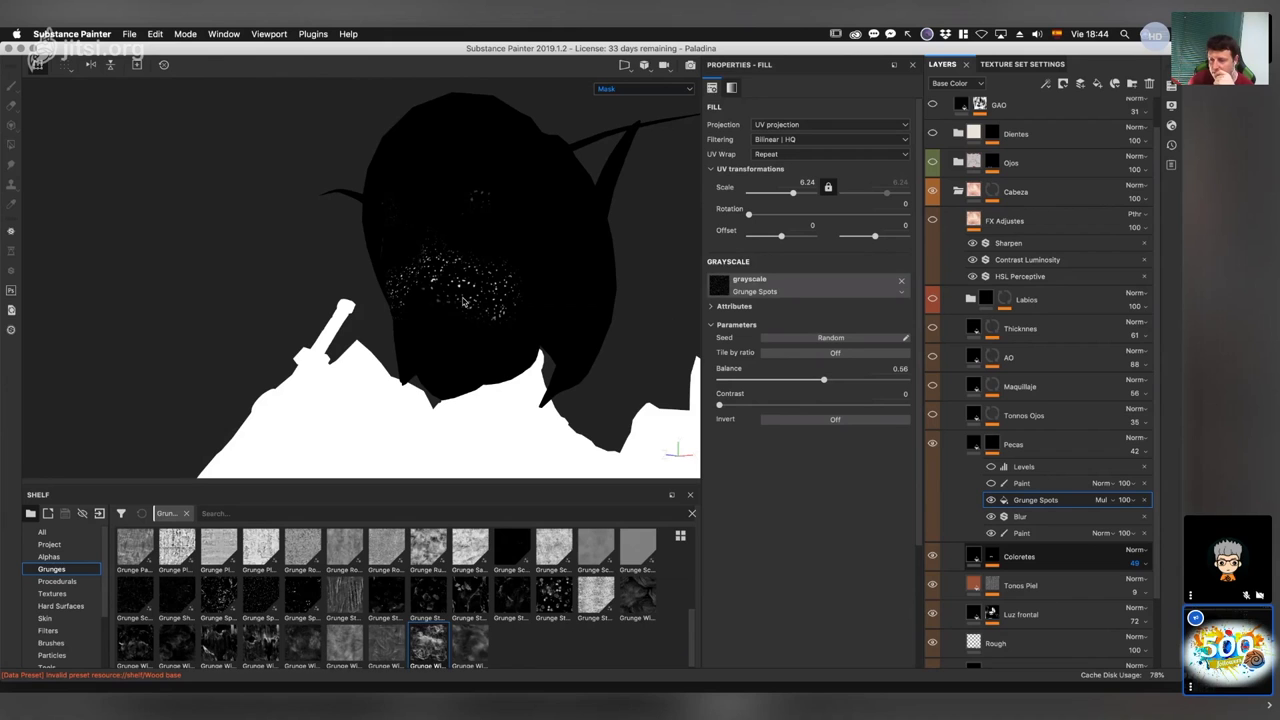
# Step: In material view, compare the face with the freckle spots hidden and shown
pyautogui.press('m')
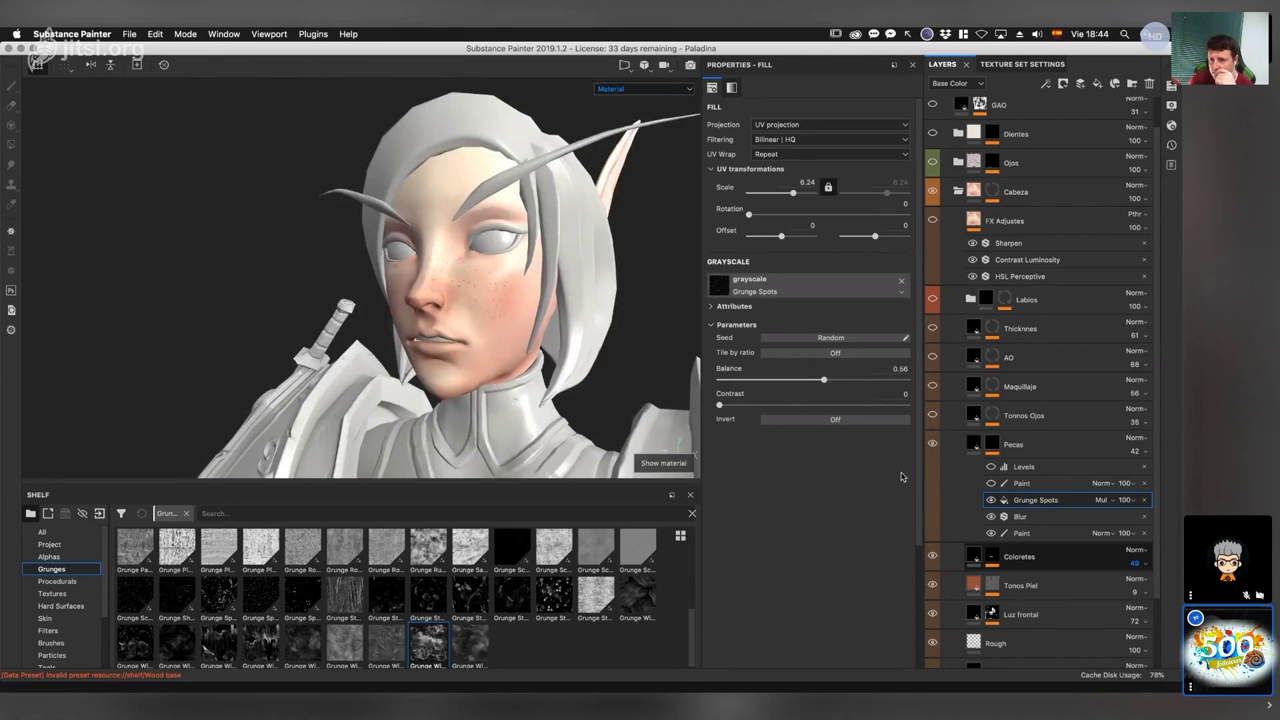
pyautogui.click(991, 500)
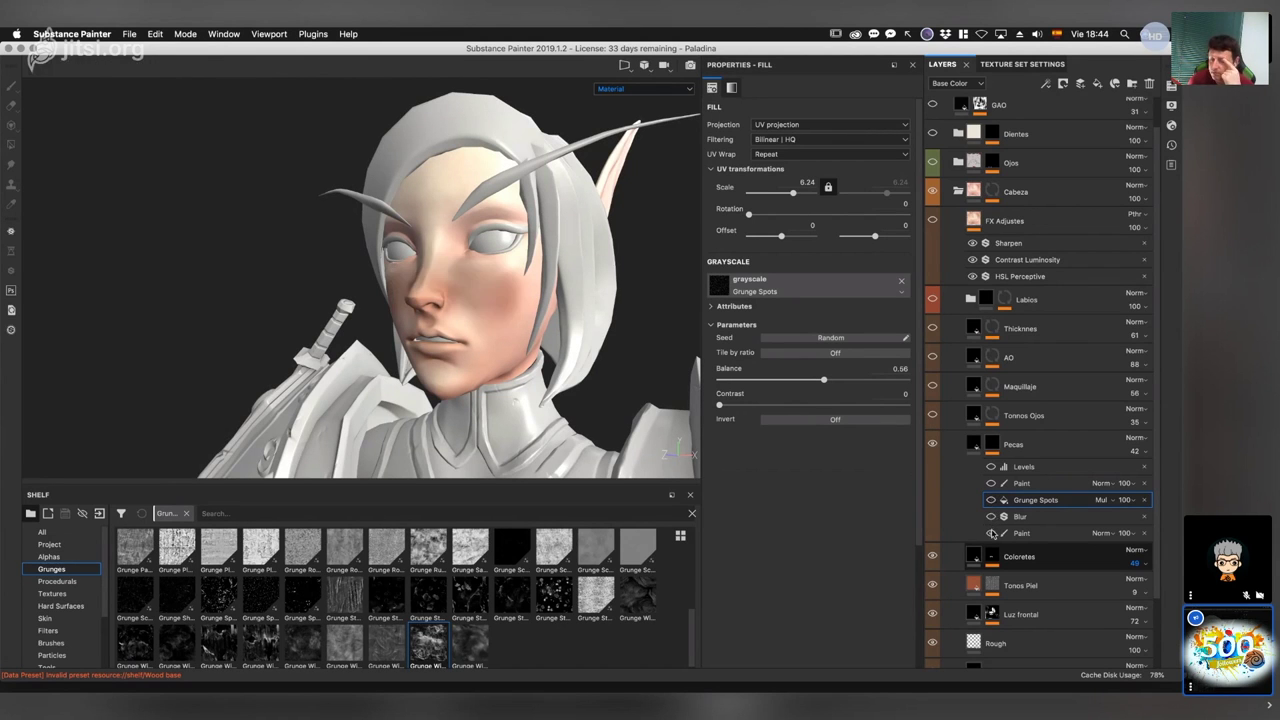
pyautogui.click(992, 483)
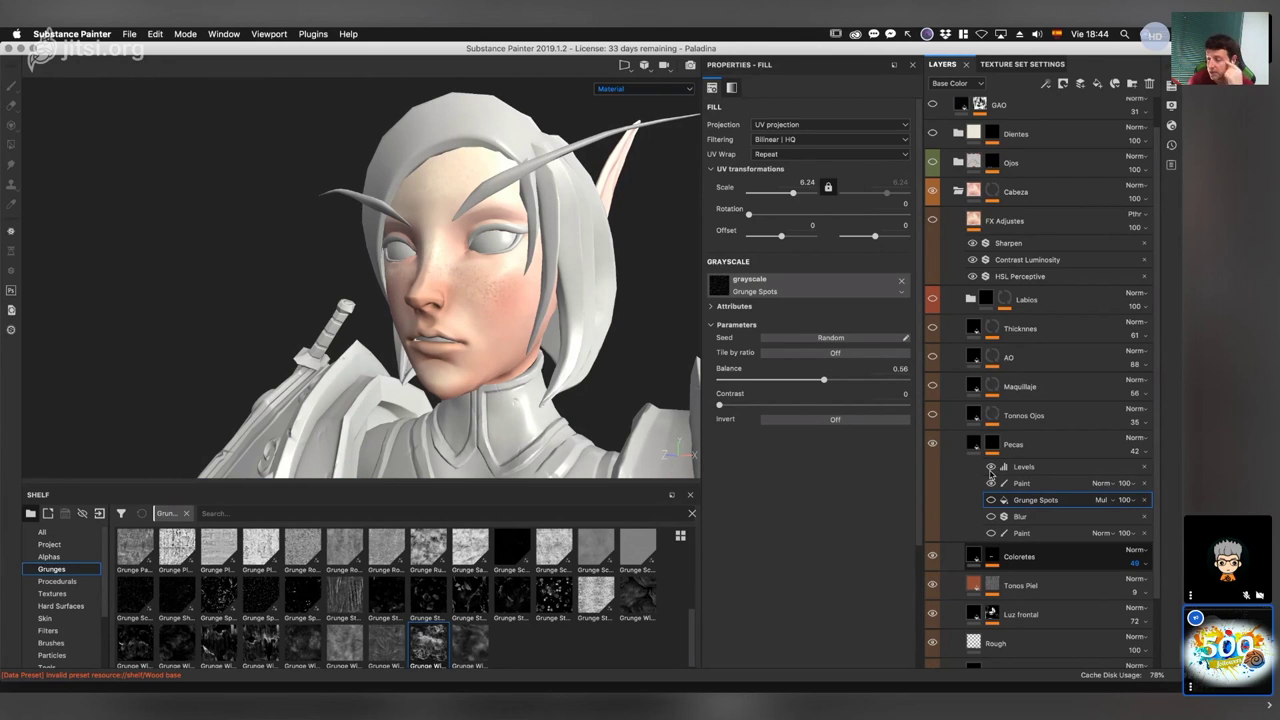
pyautogui.click(1047, 485)
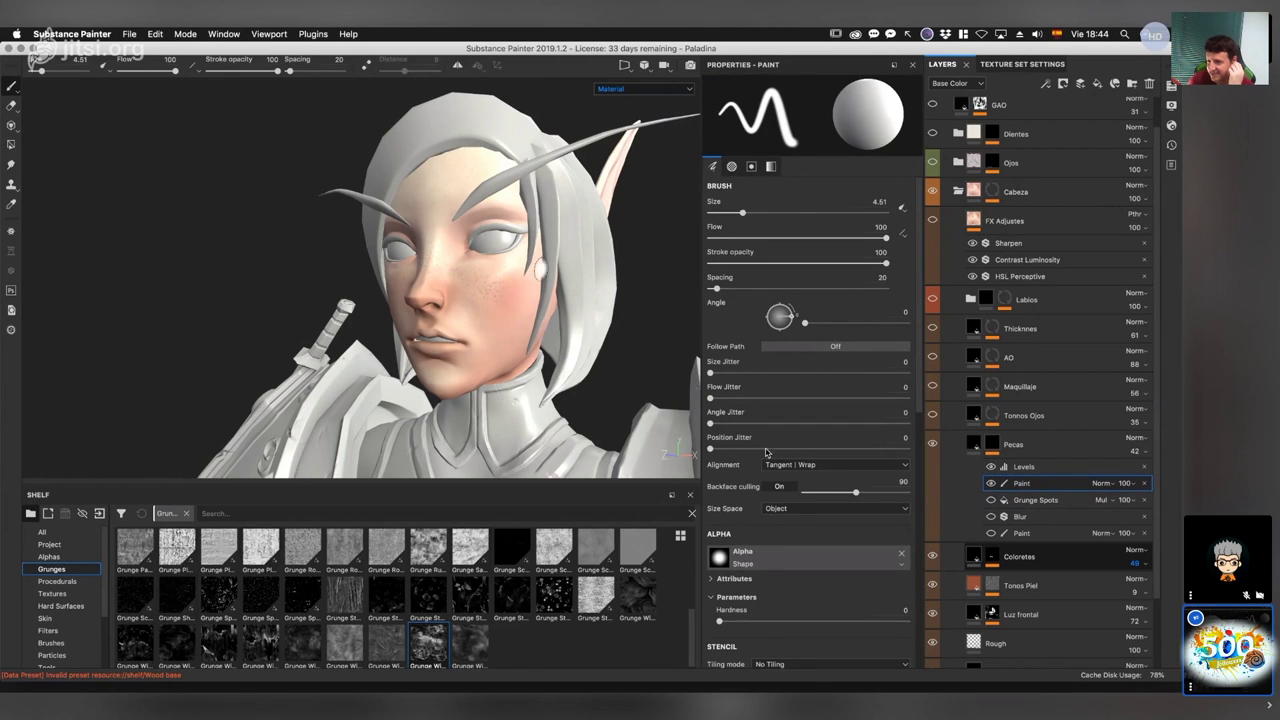
pyautogui.click(975, 443)
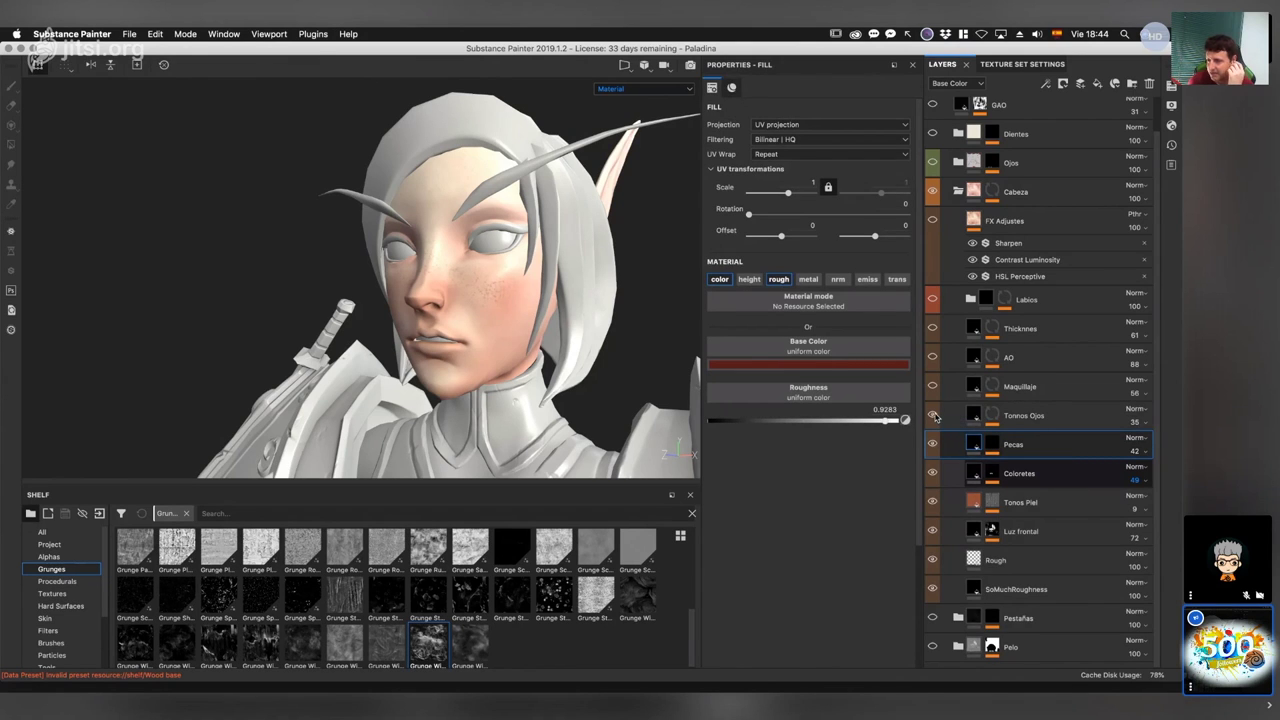
# Step: Toggle the Tonnos Ojos eye shading and zoom in on the face
pyautogui.click(932, 415)
pyautogui.keyDown('alt'); pyautogui.moveTo(560, 300); pyautogui.dragTo(480, 310); pyautogui.keyUp('alt')
pyautogui.scroll(3, 451, 317)
# Step: In Base Color view, toggle the freckles and inspect the Tonnos Ojos mask and colour
pyautogui.press('c')
pyautogui.press('c')
pyautogui.click(932, 444)
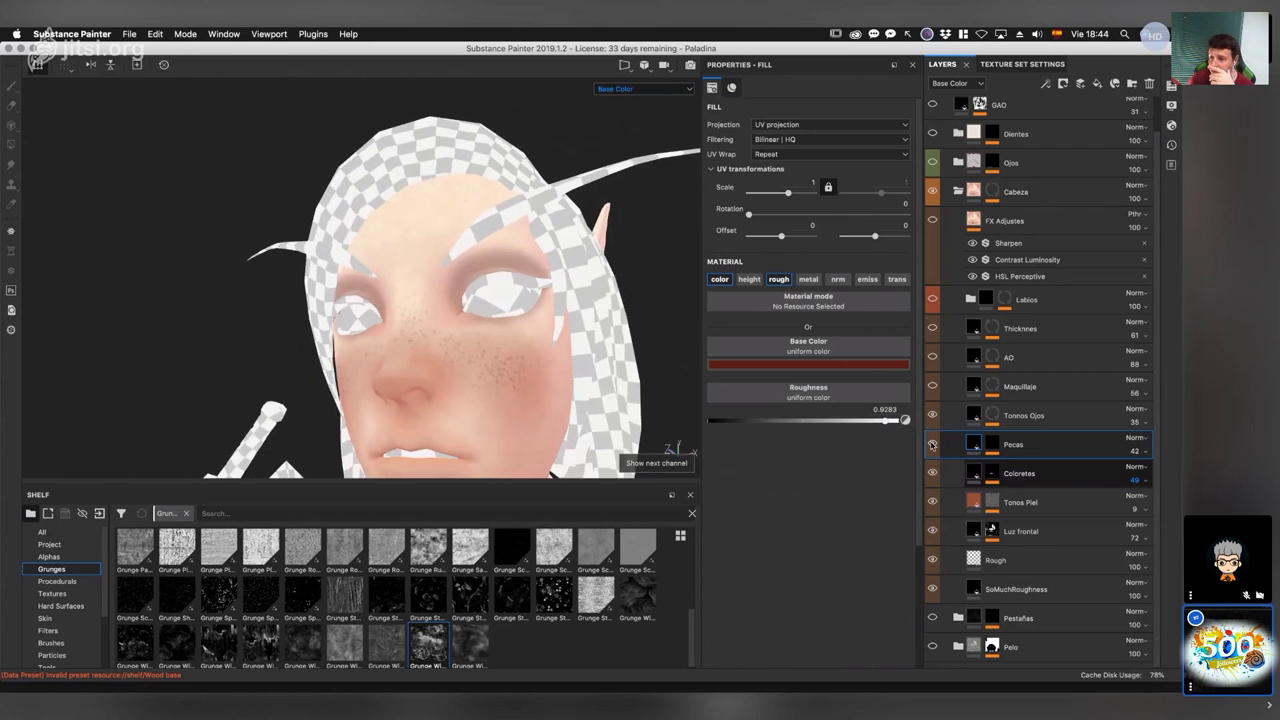
pyautogui.click(932, 444)
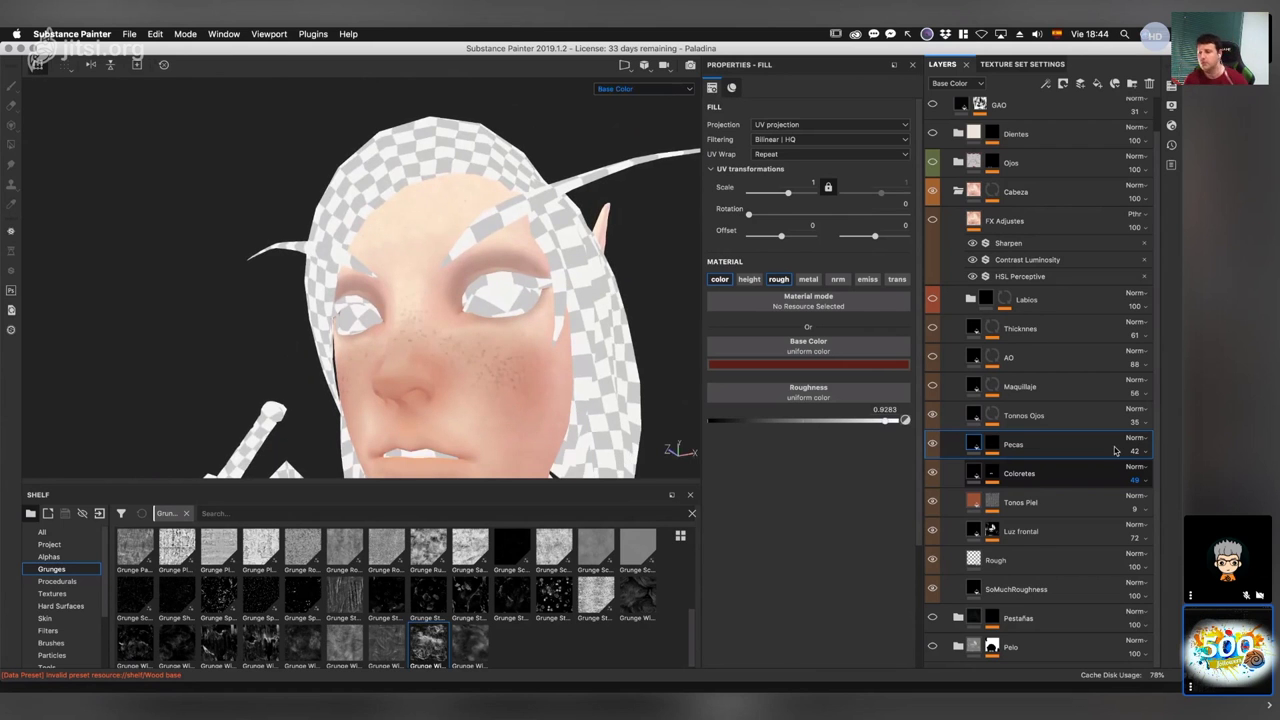
pyautogui.keyDown('alt'); pyautogui.click(993, 415); pyautogui.keyUp('alt')
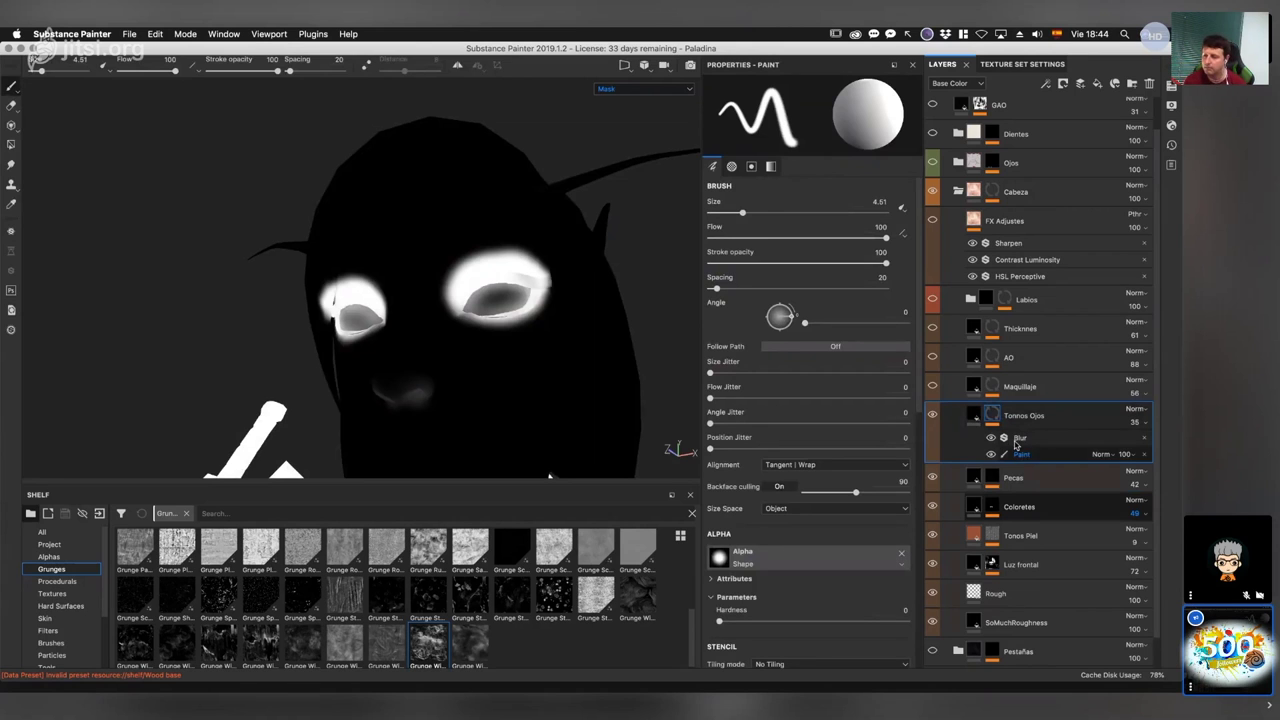
pyautogui.click(975, 415)
pyautogui.moveTo(822, 352); pyautogui.dragTo(815, 374)
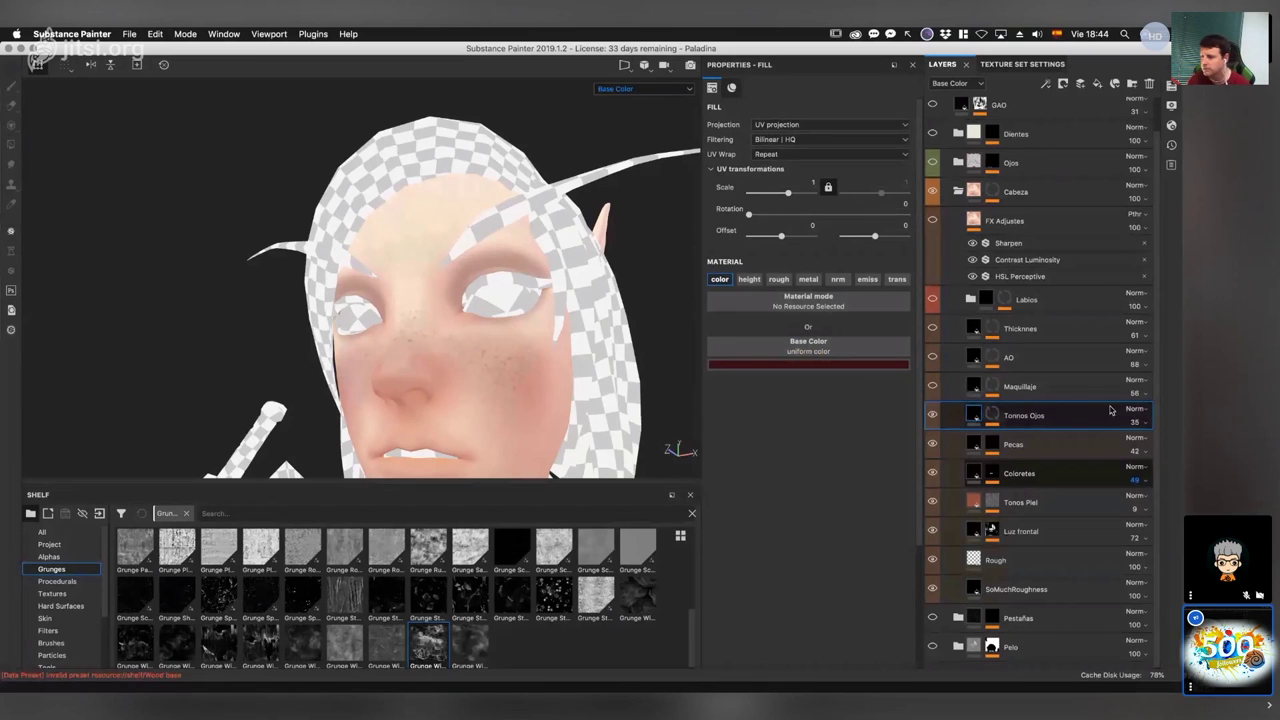
# Step: Inspect the Maquillaje mask and purple fill, then toggle AO and show its mask
pyautogui.click(975, 386)
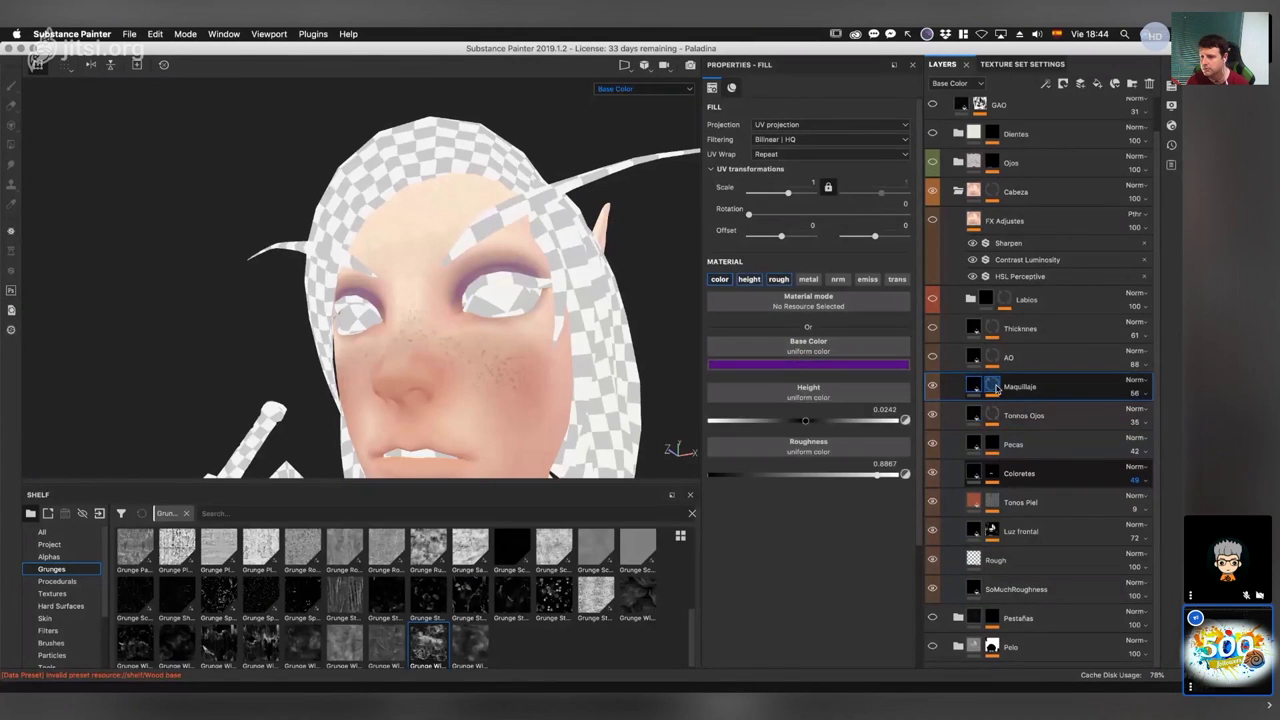
pyautogui.keyDown('alt'); pyautogui.click(990, 386); pyautogui.keyUp('alt')
pyautogui.click(975, 389)
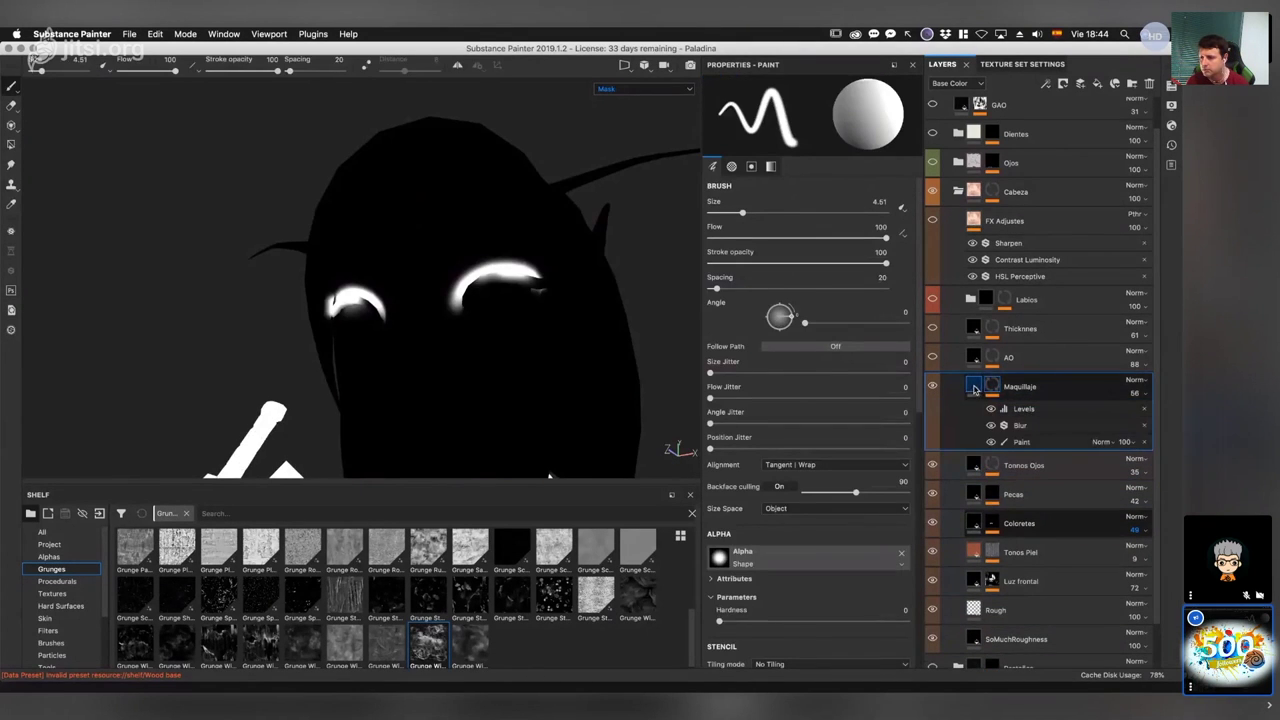
pyautogui.click(933, 358)
pyautogui.click(968, 358)
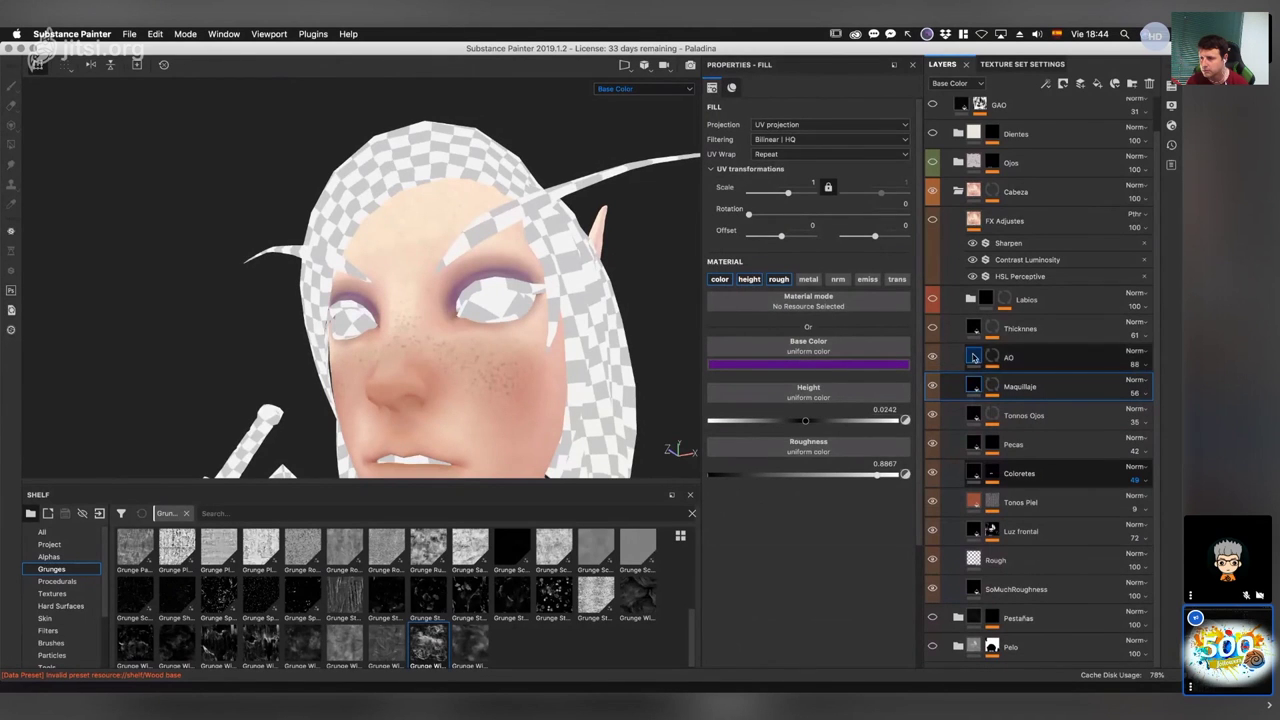
pyautogui.click(992, 358)
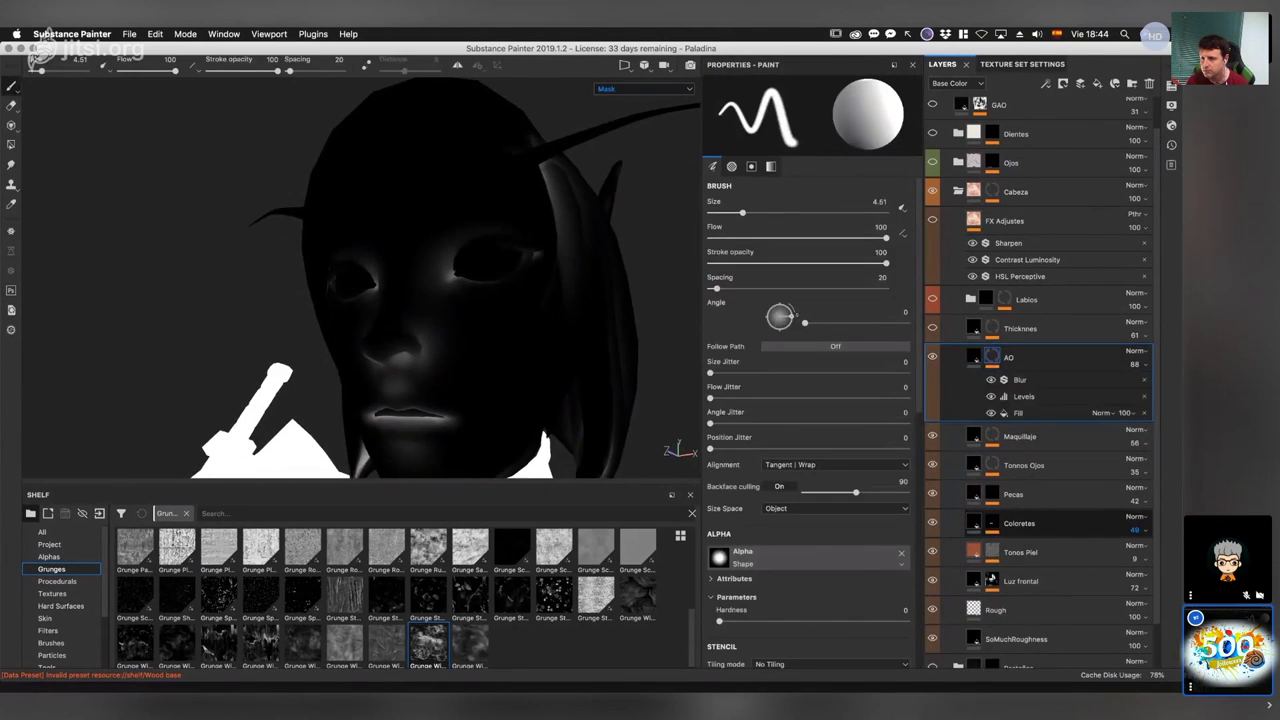
# Step: Inspect the AO mask's Fill effect and the project's baked ambient occlusion texture
pyautogui.click(1018, 413)
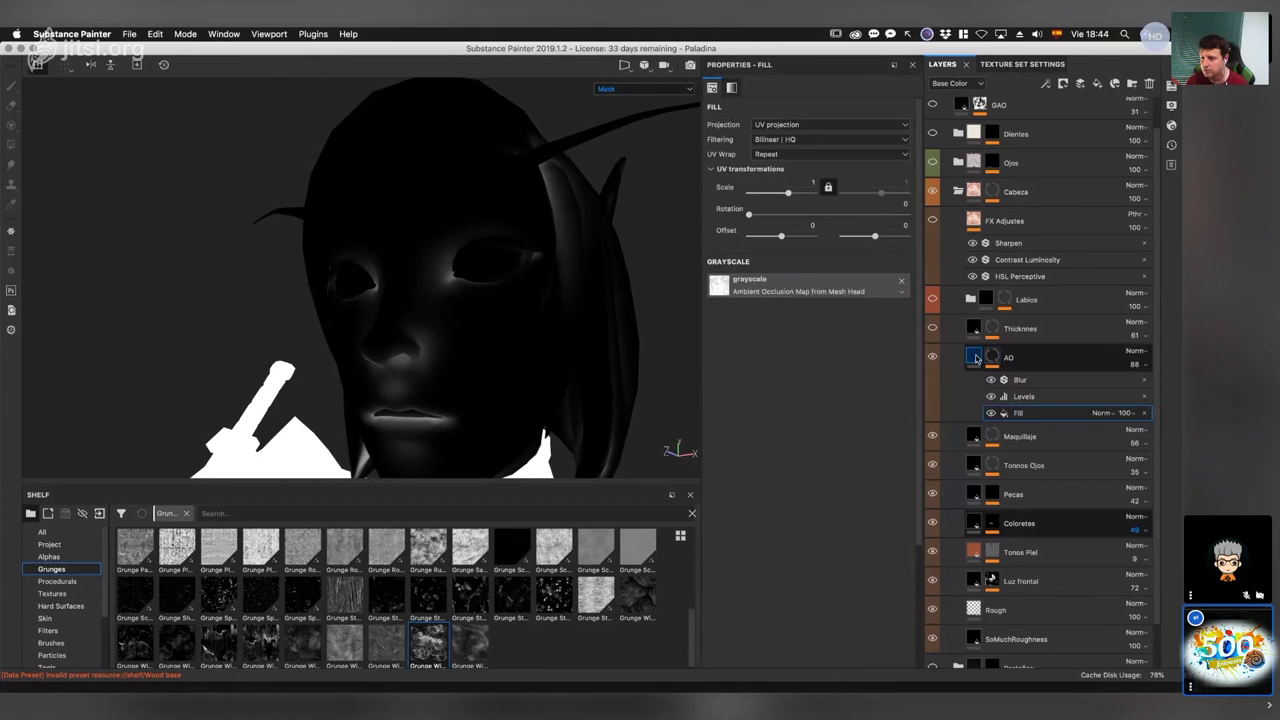
pyautogui.click(976, 358)
pyautogui.click(992, 357)
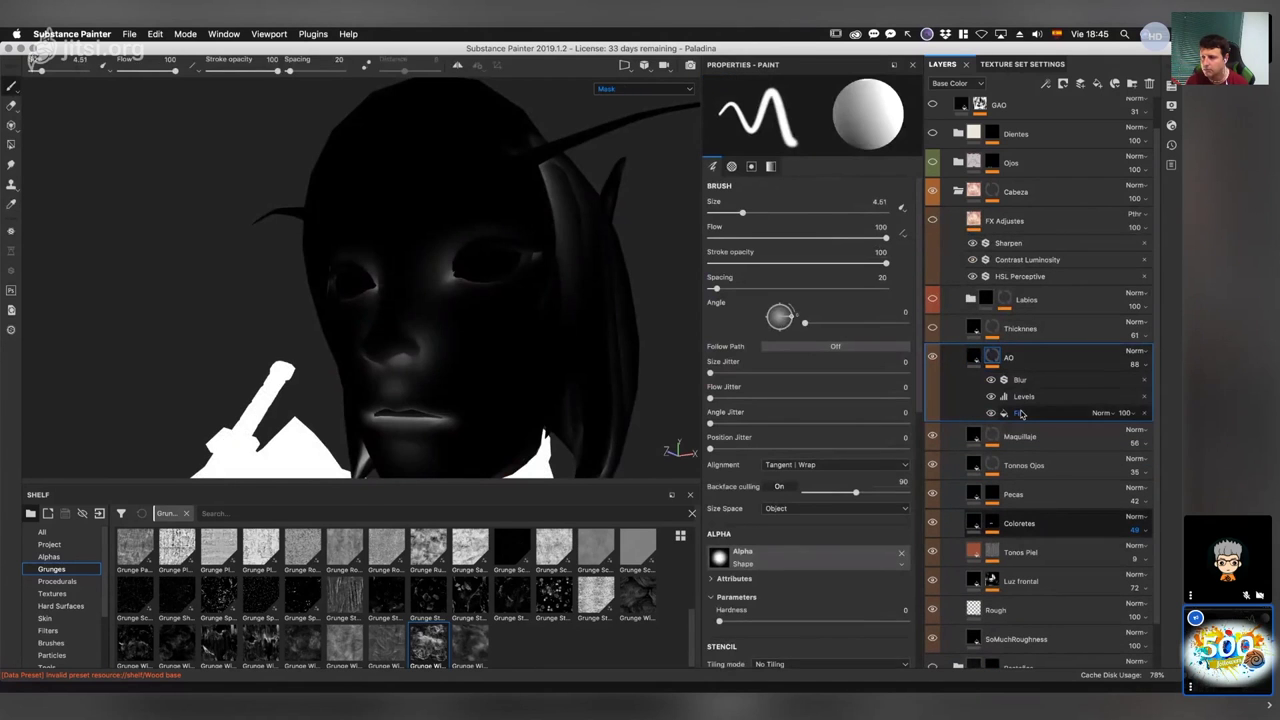
pyautogui.click(1020, 414)
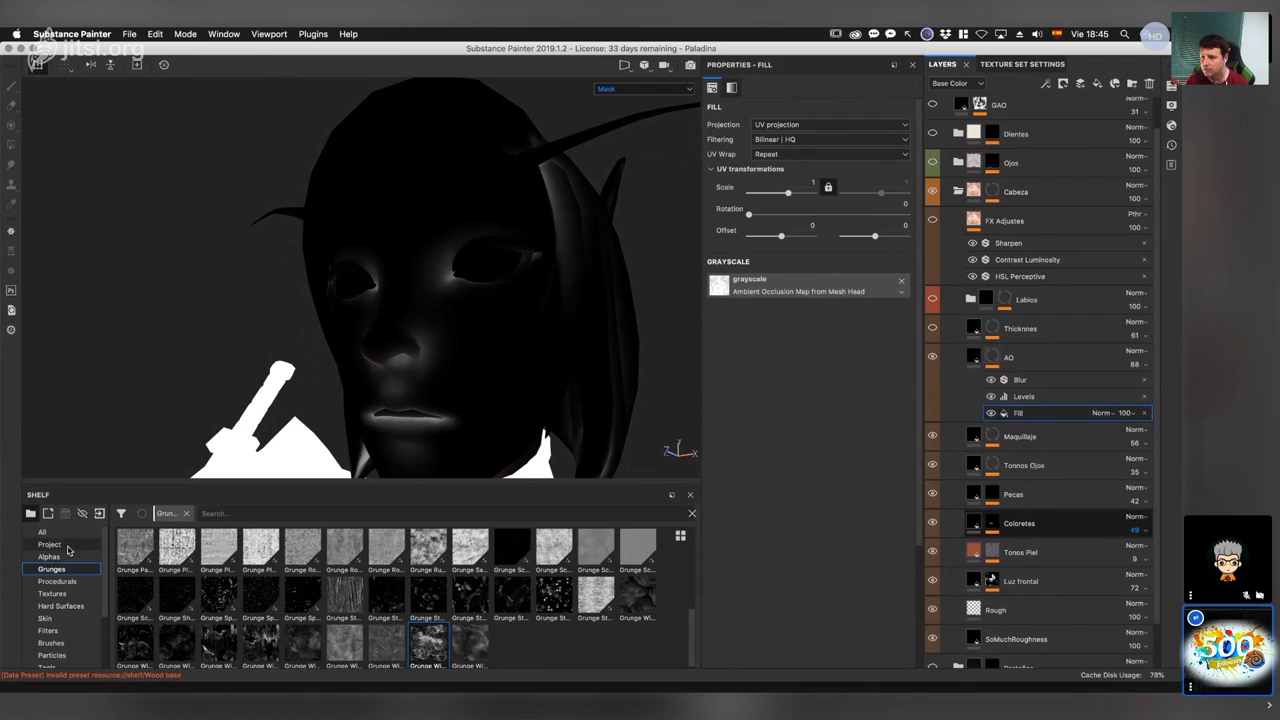
pyautogui.click(69, 545)
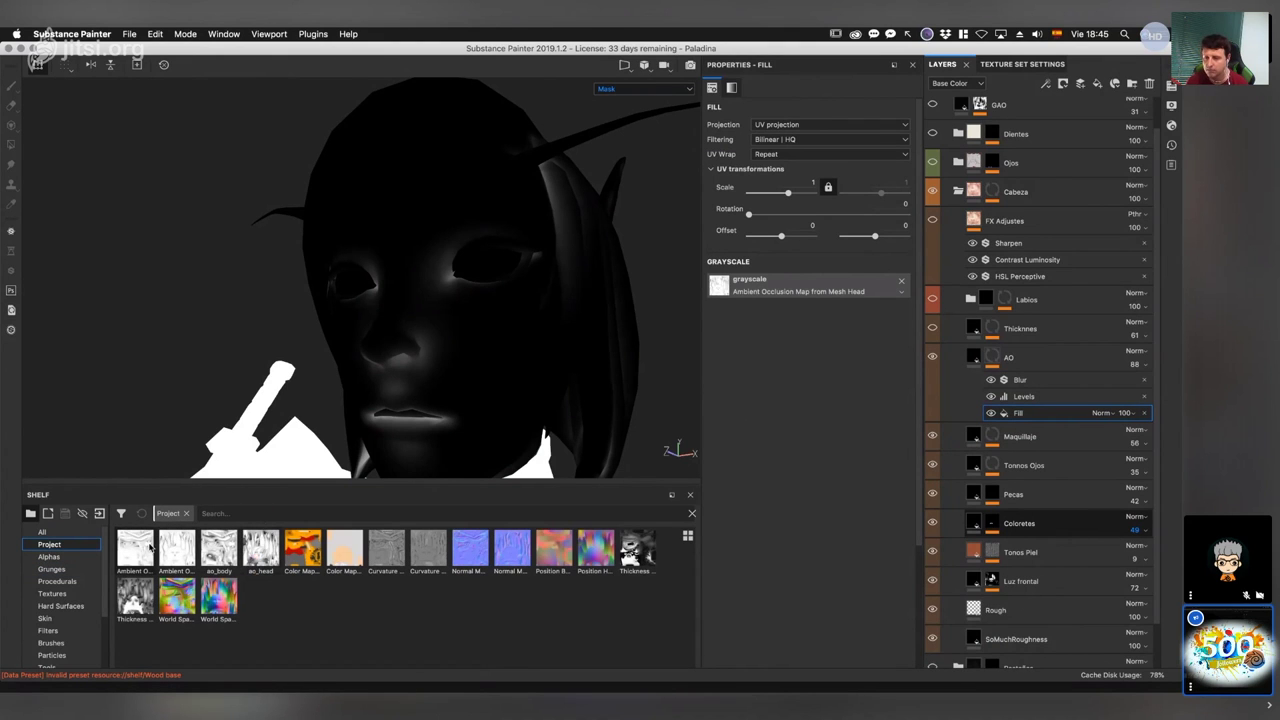
pyautogui.moveTo(174, 556); pyautogui.dragTo(173, 549)
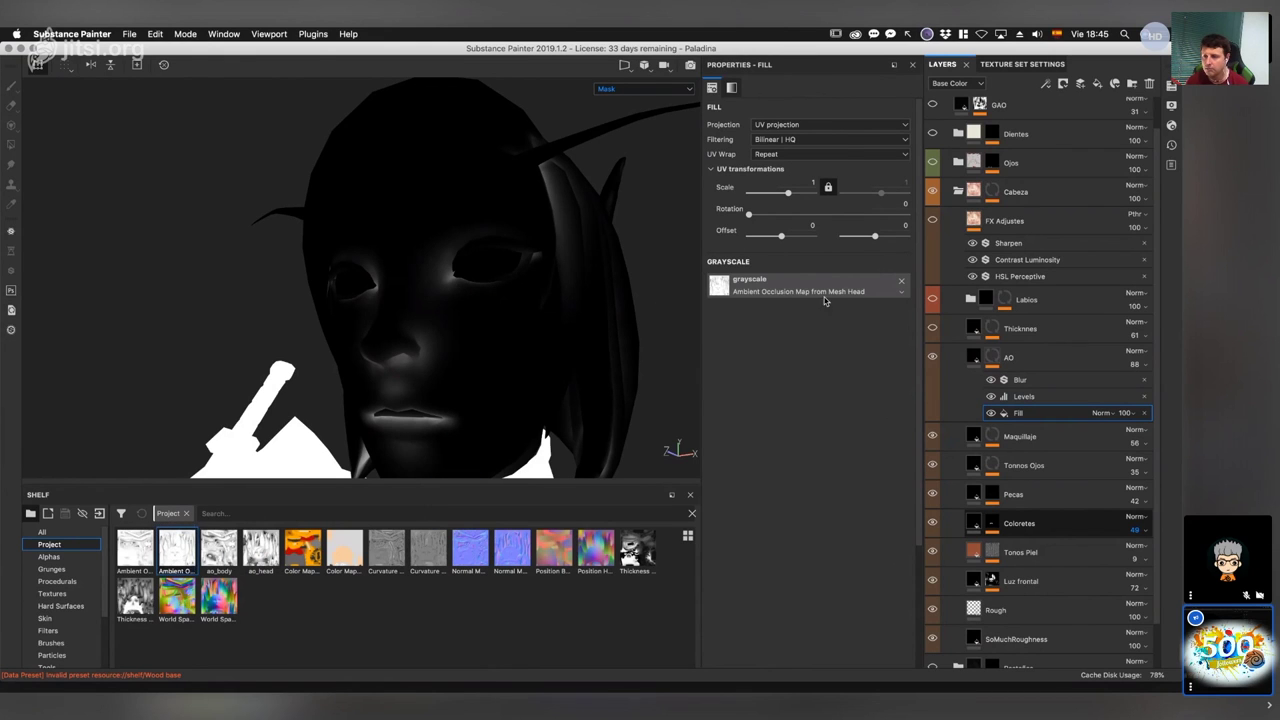
# Step: Toggle Invert on the AO mask's Levels and back, then return to full material view
pyautogui.click(1024, 396)
pyautogui.click(864, 197)
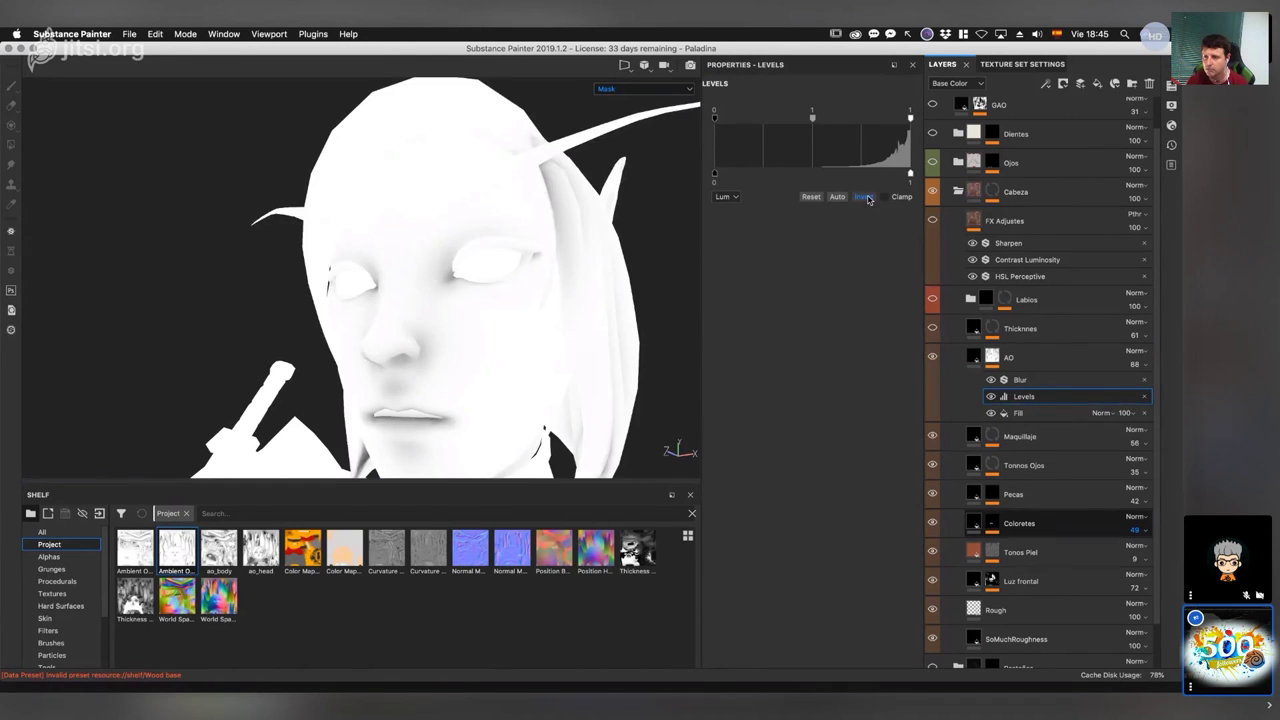
pyautogui.click(864, 197)
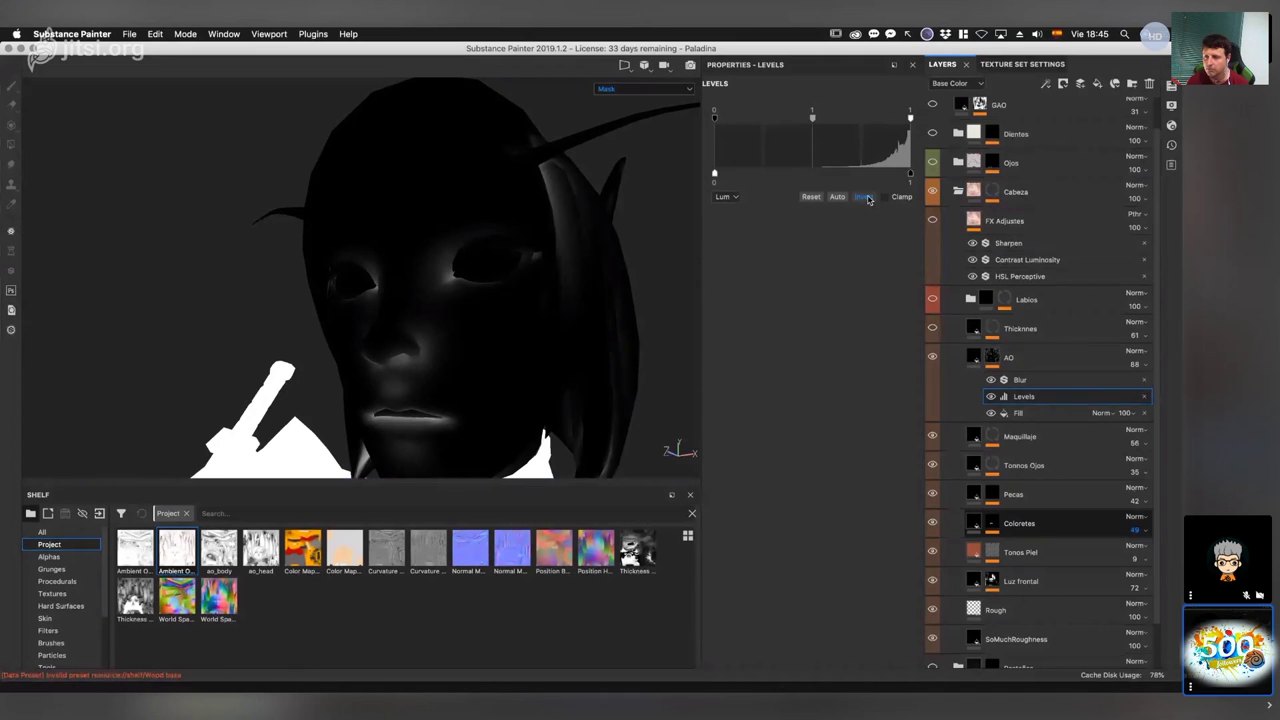
pyautogui.click(993, 357)
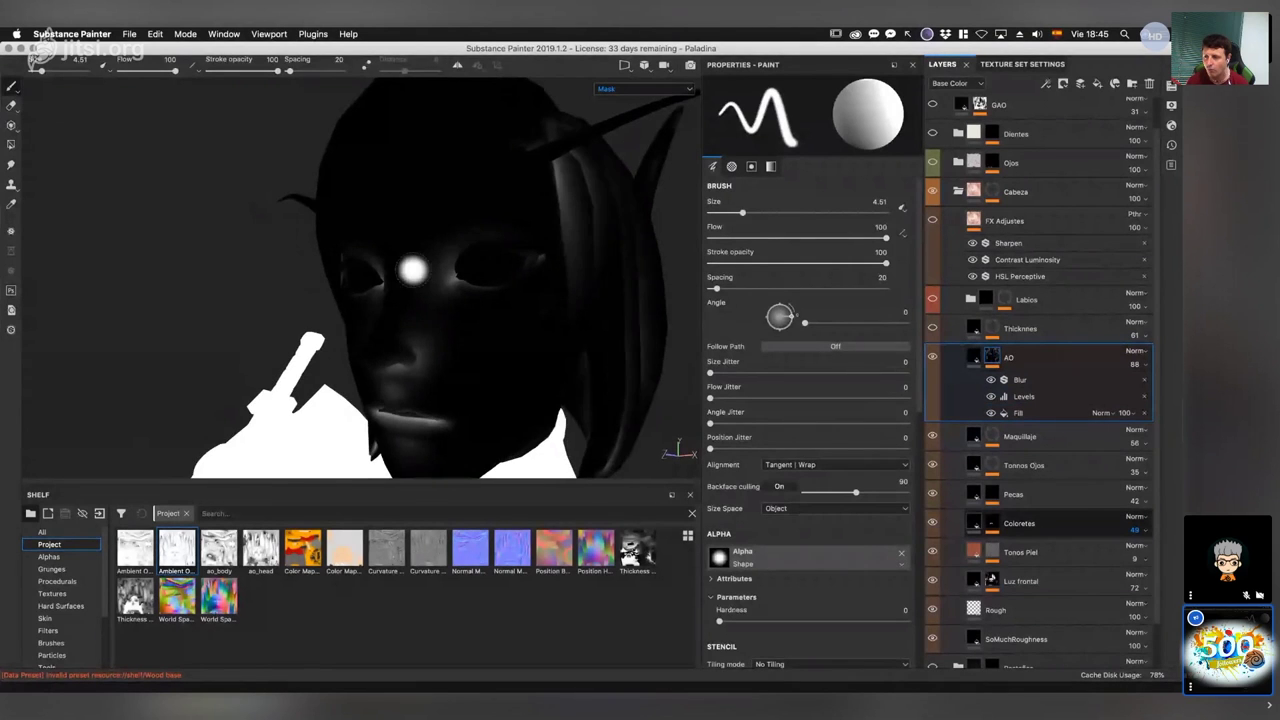
pyautogui.keyDown('alt'); pyautogui.moveTo(414, 266); pyautogui.dragTo(475, 395); pyautogui.keyUp('alt')
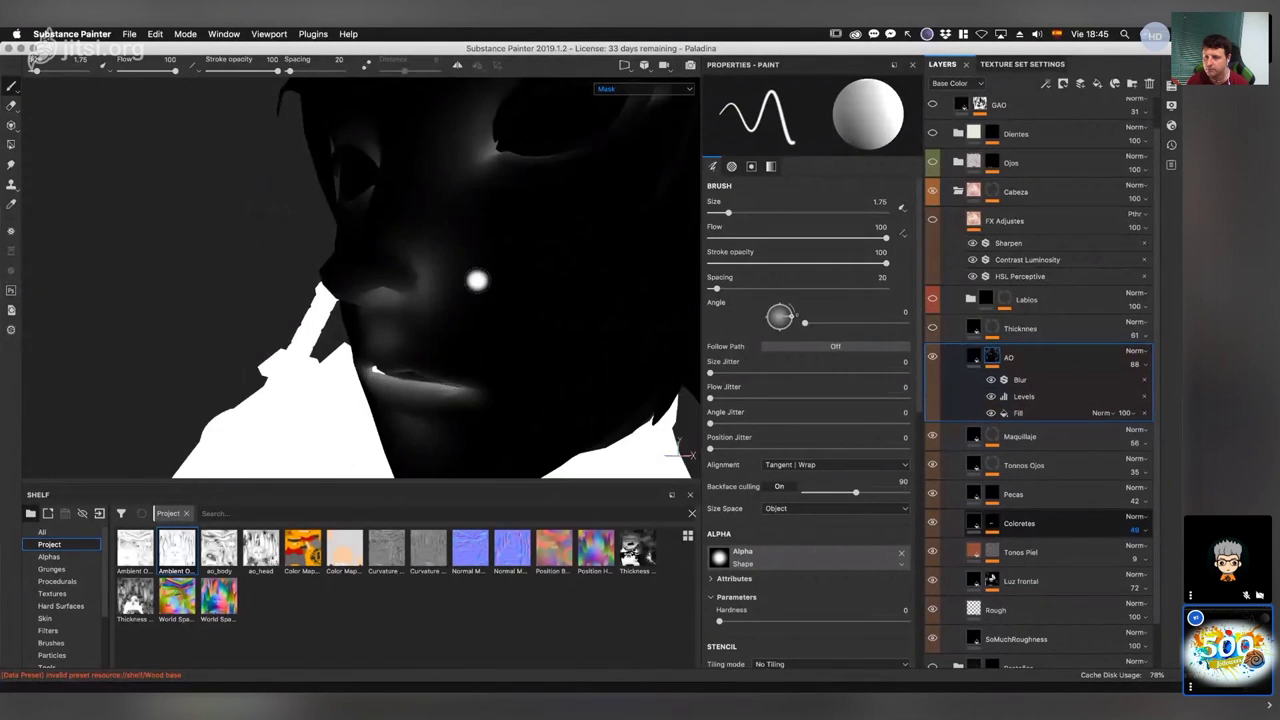
pyautogui.keyDown('alt'); pyautogui.moveTo(475, 395); pyautogui.dragTo(557, 325); pyautogui.keyUp('alt')
pyautogui.click(972, 358)
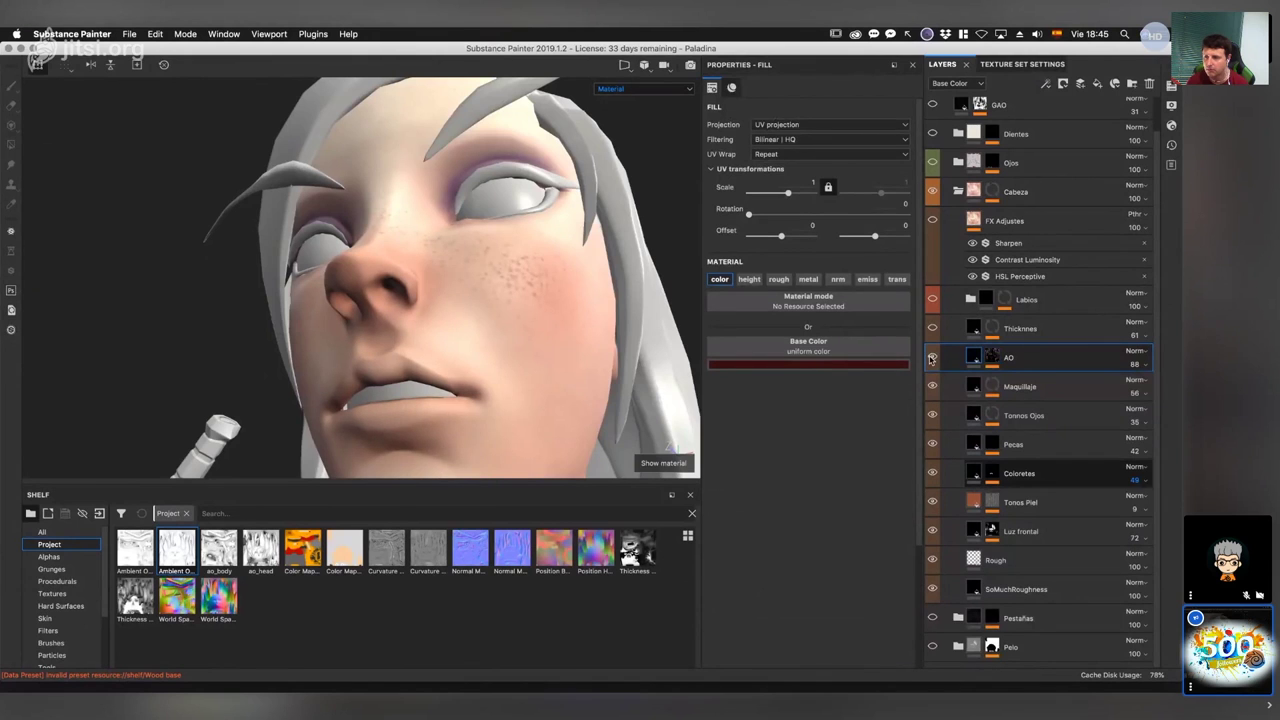
# Step: Re-enable the AO layer, compare the face from above, and display the Thicknnes mask
pyautogui.click(931, 358)
pyautogui.keyDown('alt'); pyautogui.moveTo(491, 378); pyautogui.dragTo(491, 391); pyautogui.keyUp('alt')
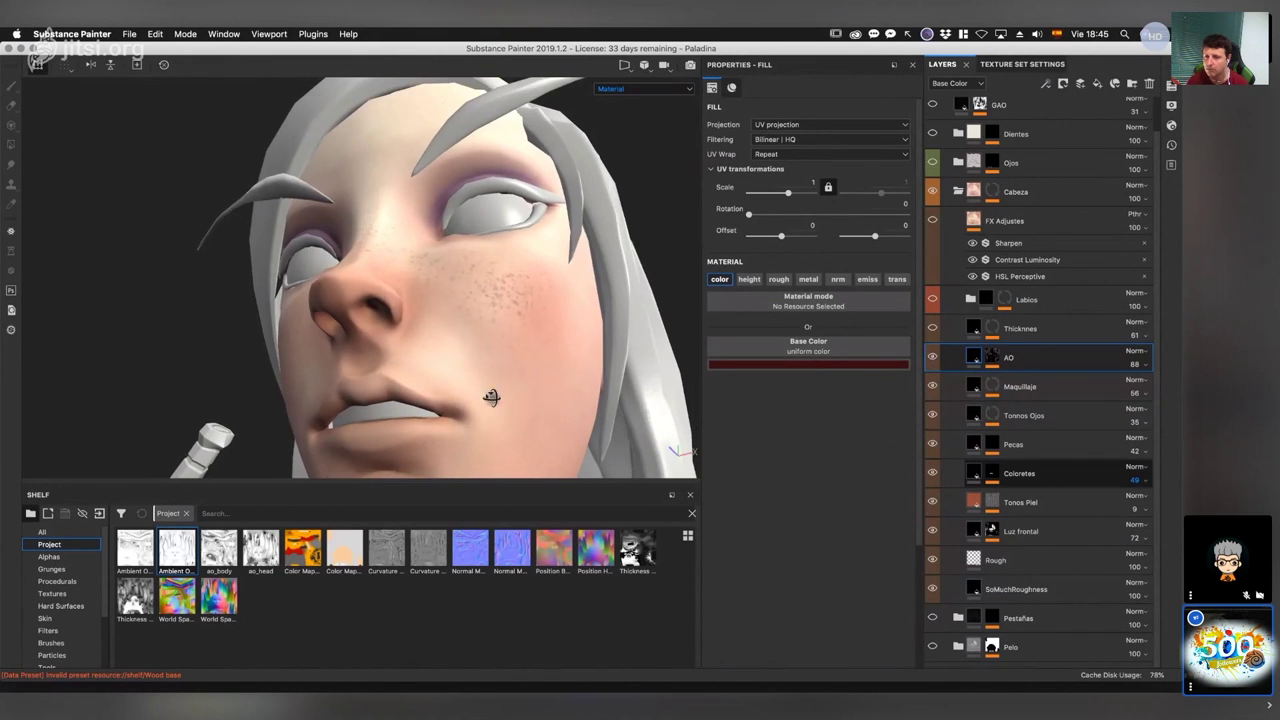
pyautogui.keyDown('alt'); pyautogui.moveTo(468, 347); pyautogui.dragTo(450, 282); pyautogui.keyUp('alt')
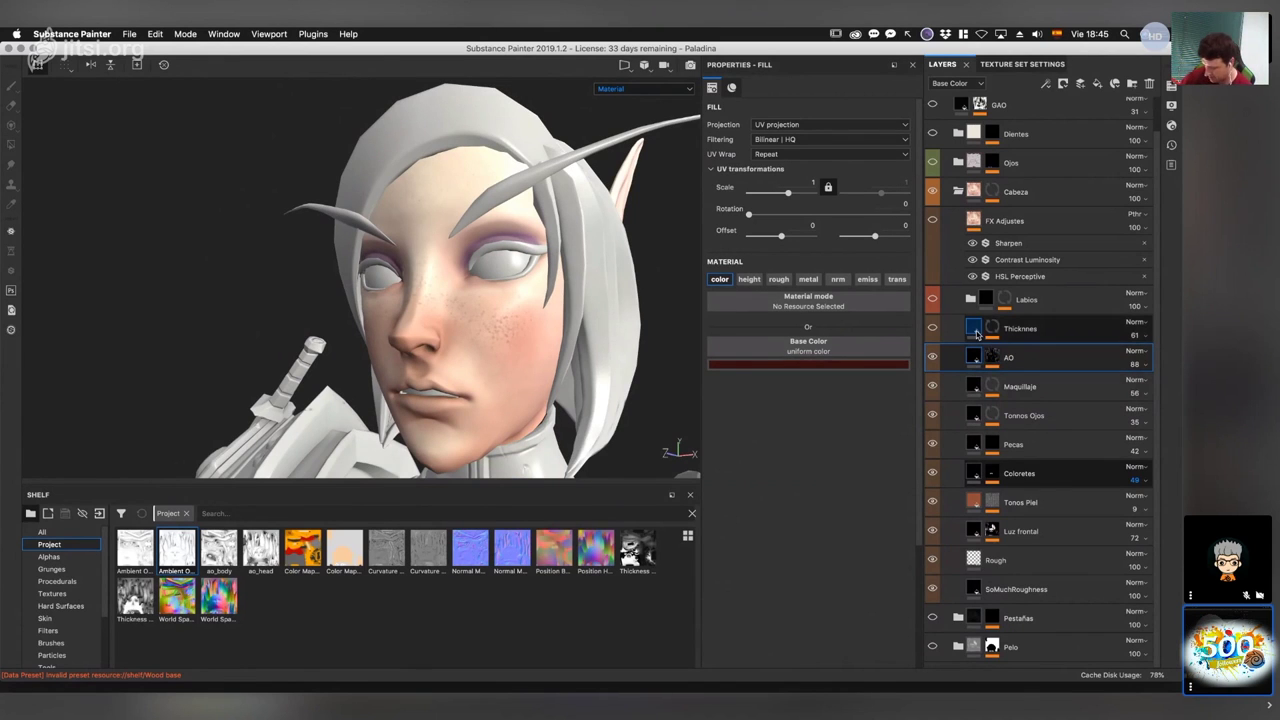
pyautogui.moveTo(974, 328)
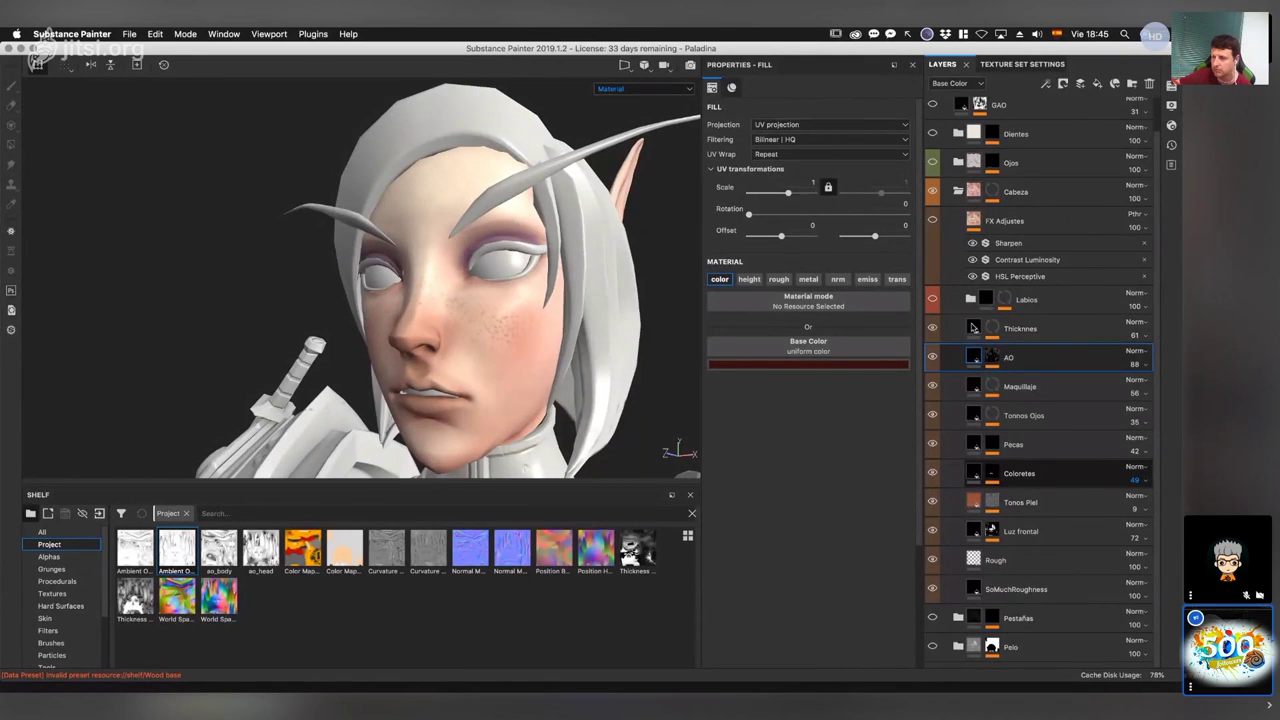
pyautogui.keyDown('alt'); pyautogui.click(973, 328); pyautogui.keyUp('alt')
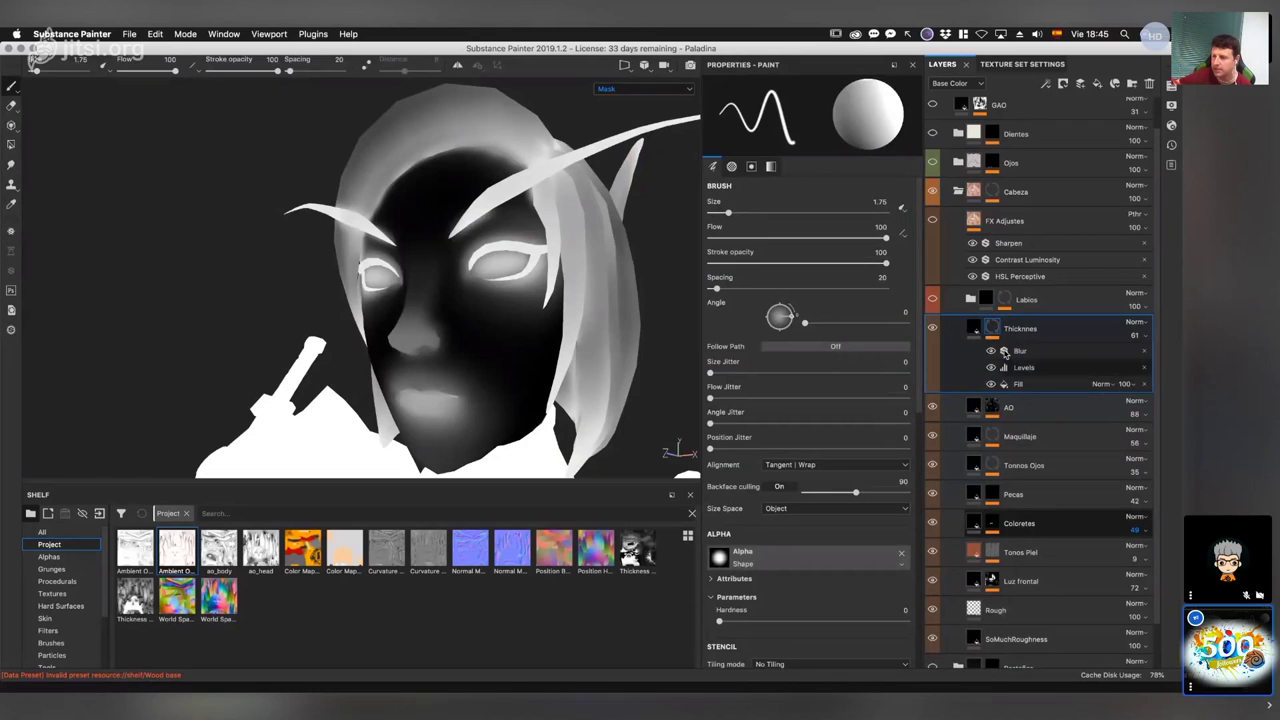
# Step: Orbit the Thicknnes mask from left profile to front, then switch back to its fill material
pyautogui.keyDown('alt'); pyautogui.moveTo(450, 280); pyautogui.dragTo(560, 290); pyautogui.keyUp('alt')
pyautogui.moveTo(500, 260)
pyautogui.keyDown('alt'); pyautogui.mouseDown()
pyautogui.moveTo(548, 244)
pyautogui.moveTo(535, 221)
pyautogui.mouseUp(); pyautogui.keyUp('alt')
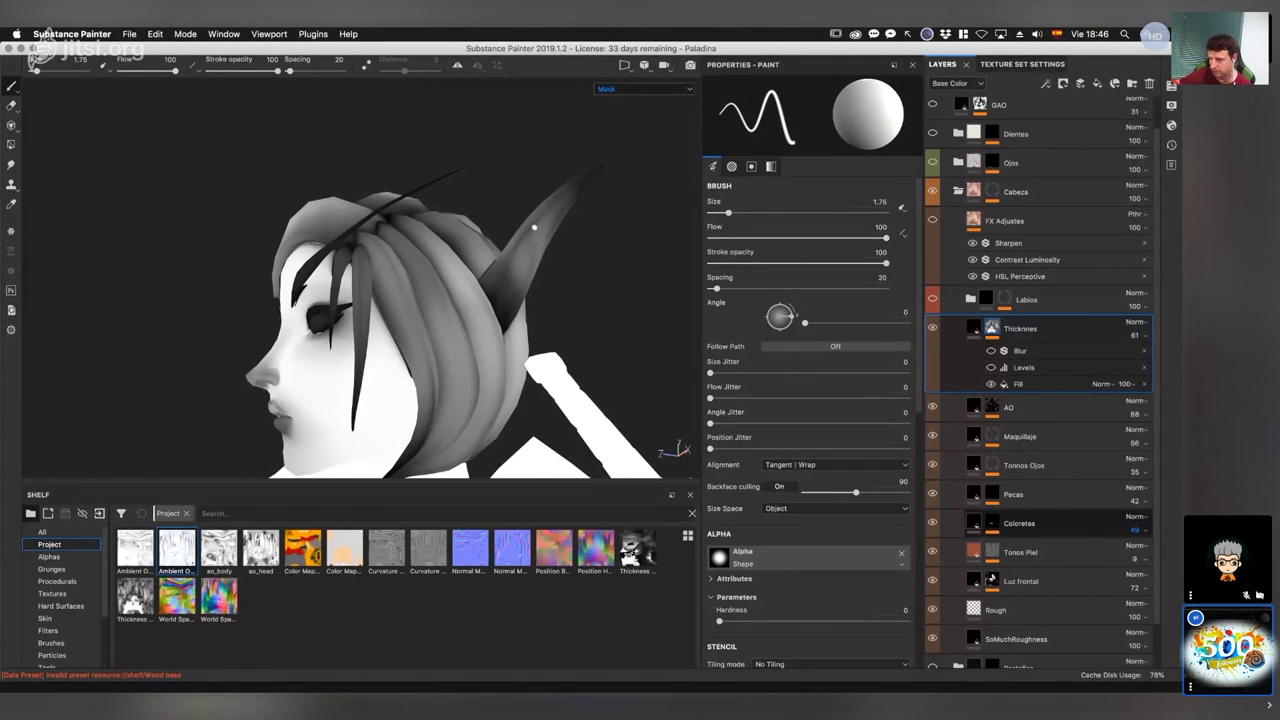
pyautogui.keyDown('alt'); pyautogui.moveTo(543, 244); pyautogui.dragTo(565, 260); pyautogui.keyUp('alt')
pyautogui.moveTo(457, 303)
pyautogui.keyDown('alt'); pyautogui.mouseDown()
pyautogui.moveTo(434, 380)
pyautogui.moveTo(409, 345)
pyautogui.moveTo(341, 364)
pyautogui.mouseUp(); pyautogui.keyUp('alt')
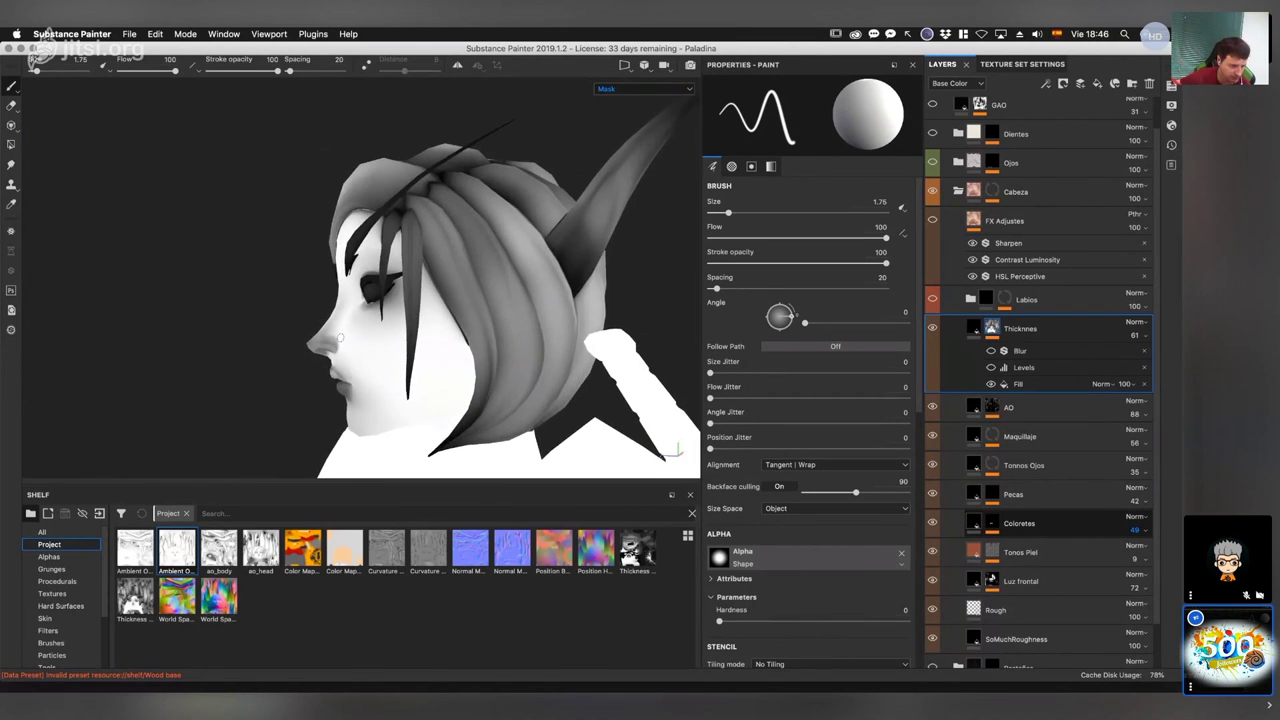
pyautogui.keyDown('shift'); pyautogui.moveTo(341, 364); pyautogui.dragTo(345, 360, button='right'); pyautogui.keyUp('shift')
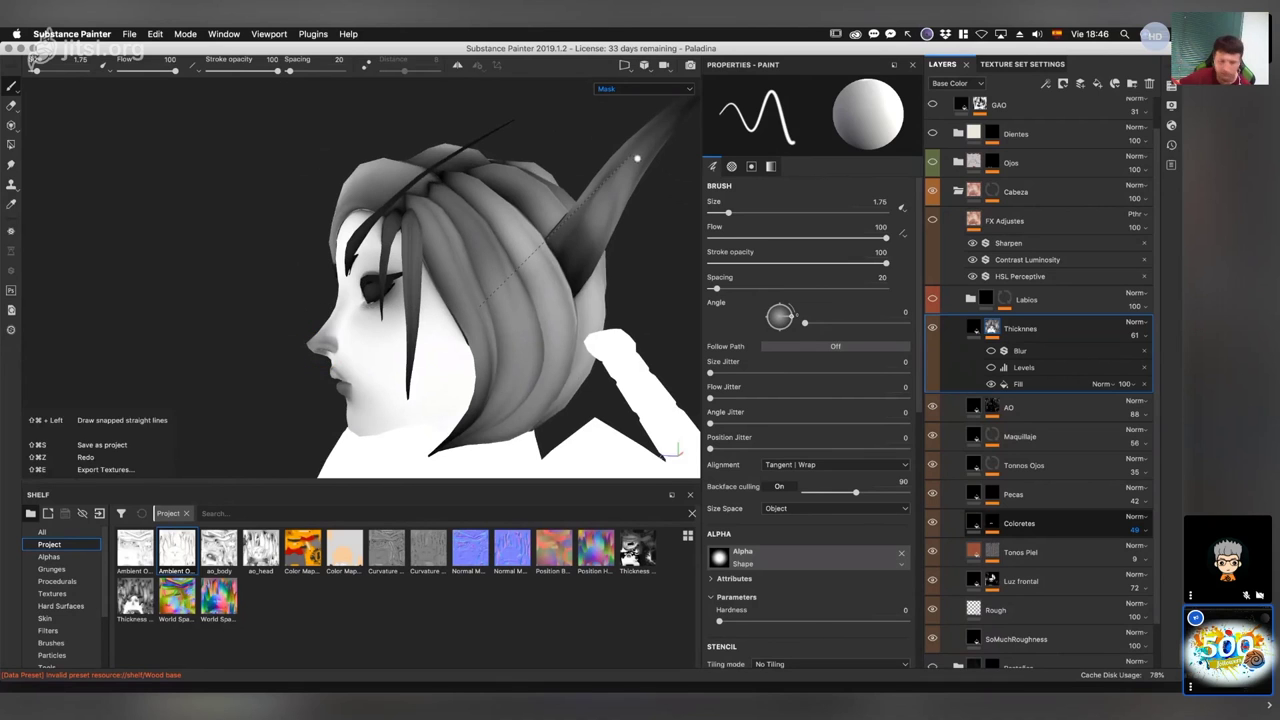
pyautogui.keyDown('alt'); pyautogui.moveTo(582, 226); pyautogui.dragTo(558, 238); pyautogui.keyUp('alt')
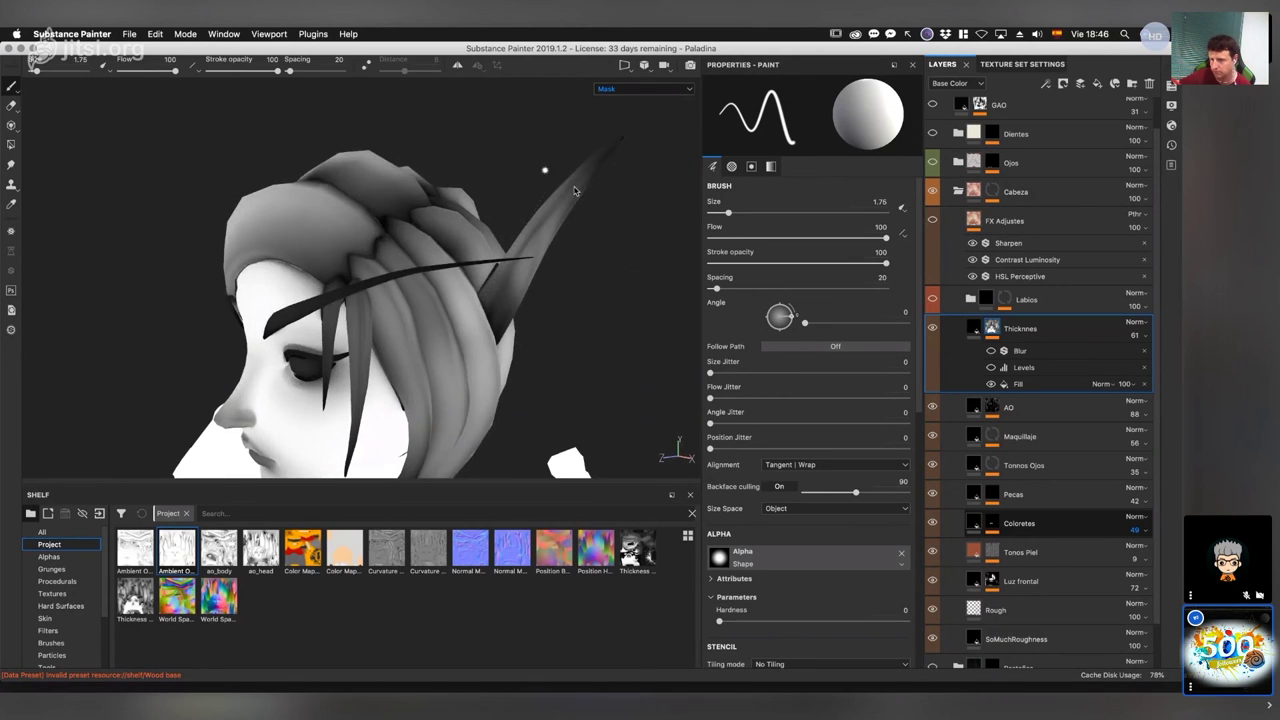
pyautogui.keyDown('alt'); pyautogui.moveTo(545, 290); pyautogui.dragTo(395, 199); pyautogui.keyUp('alt')
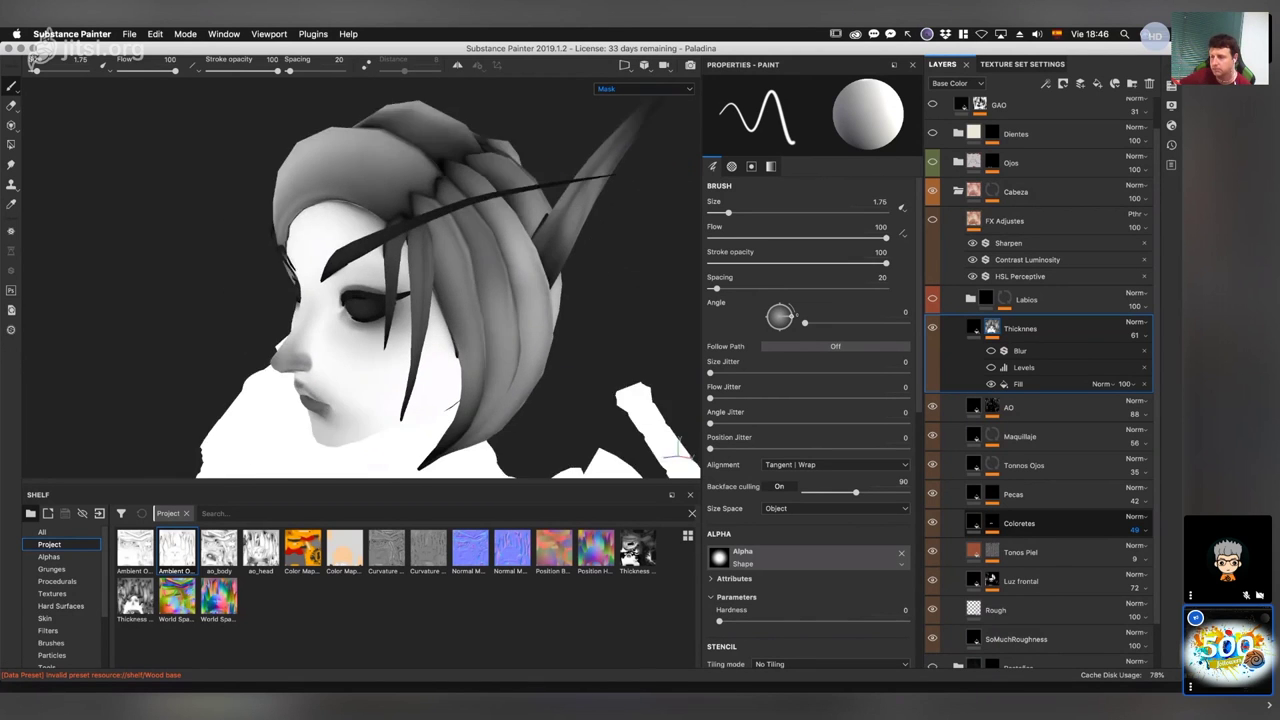
pyautogui.keyDown('alt'); pyautogui.moveTo(461, 250); pyautogui.dragTo(540, 262); pyautogui.keyUp('alt')
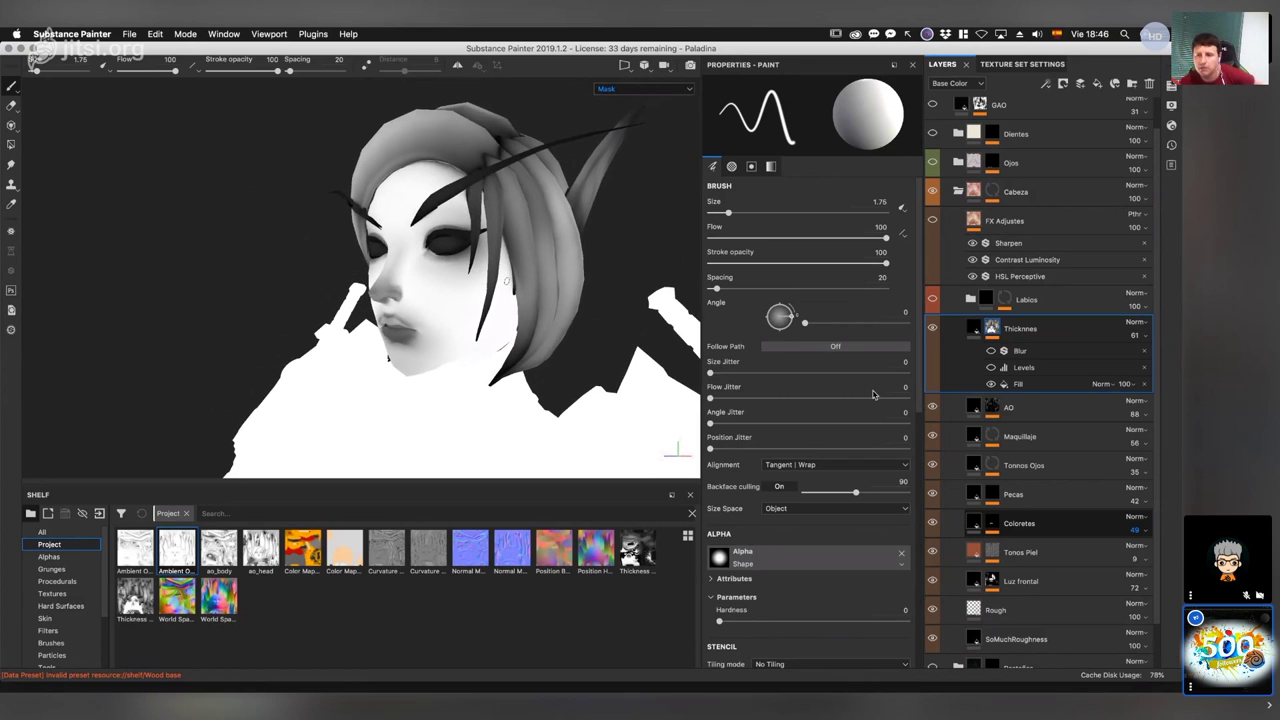
pyautogui.click(991, 330)
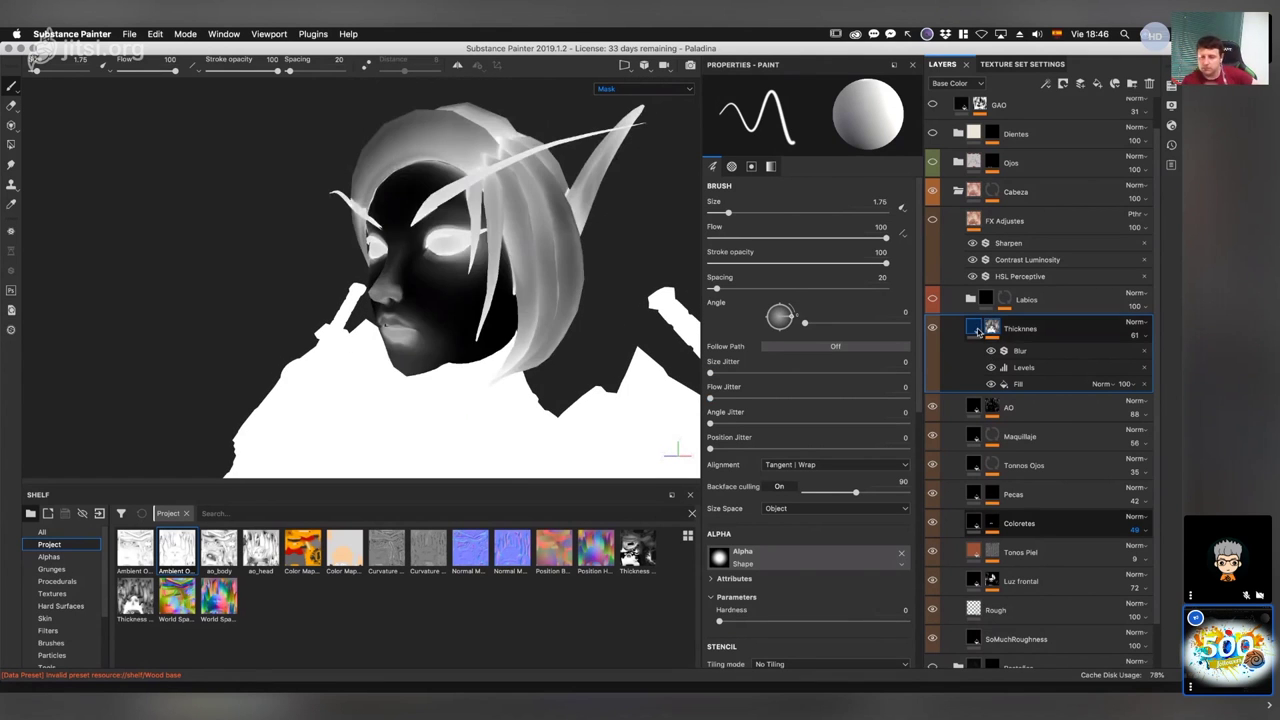
pyautogui.click(976, 330)
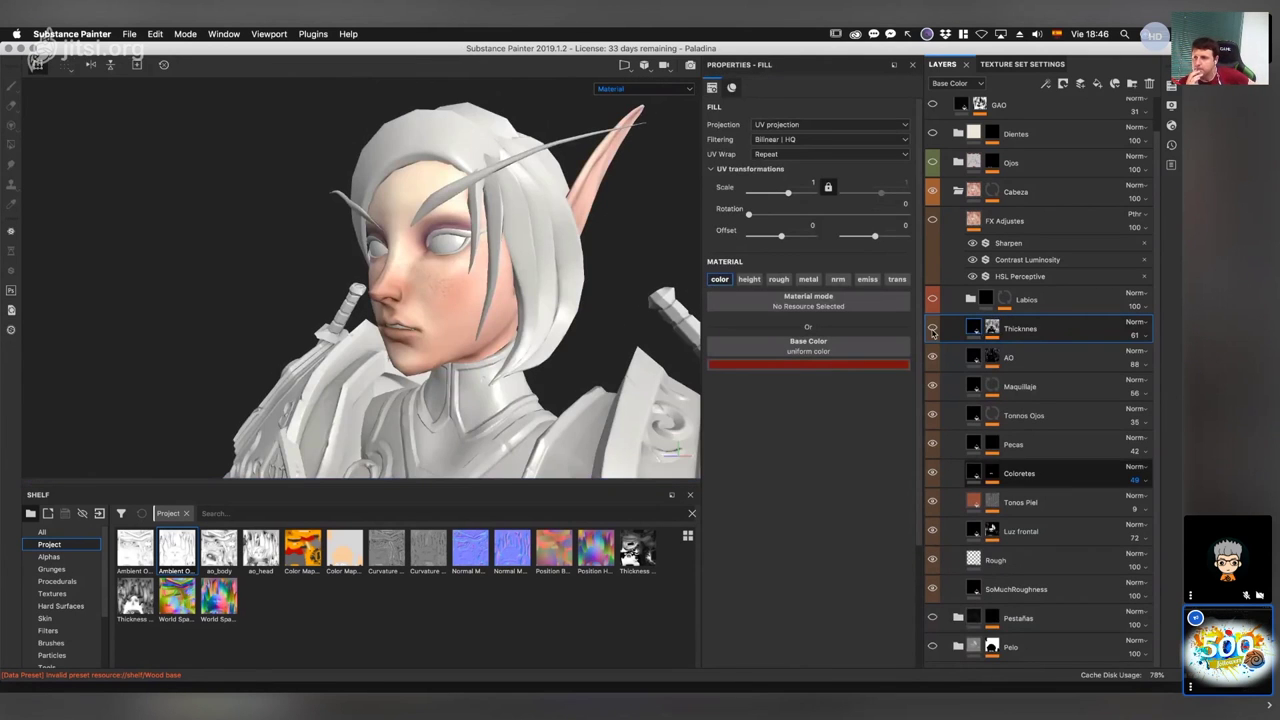
# Step: Compare the ear and cheek with Thicknnes hidden and shown, then preview its mask
pyautogui.click(932, 329)
pyautogui.click(932, 329)
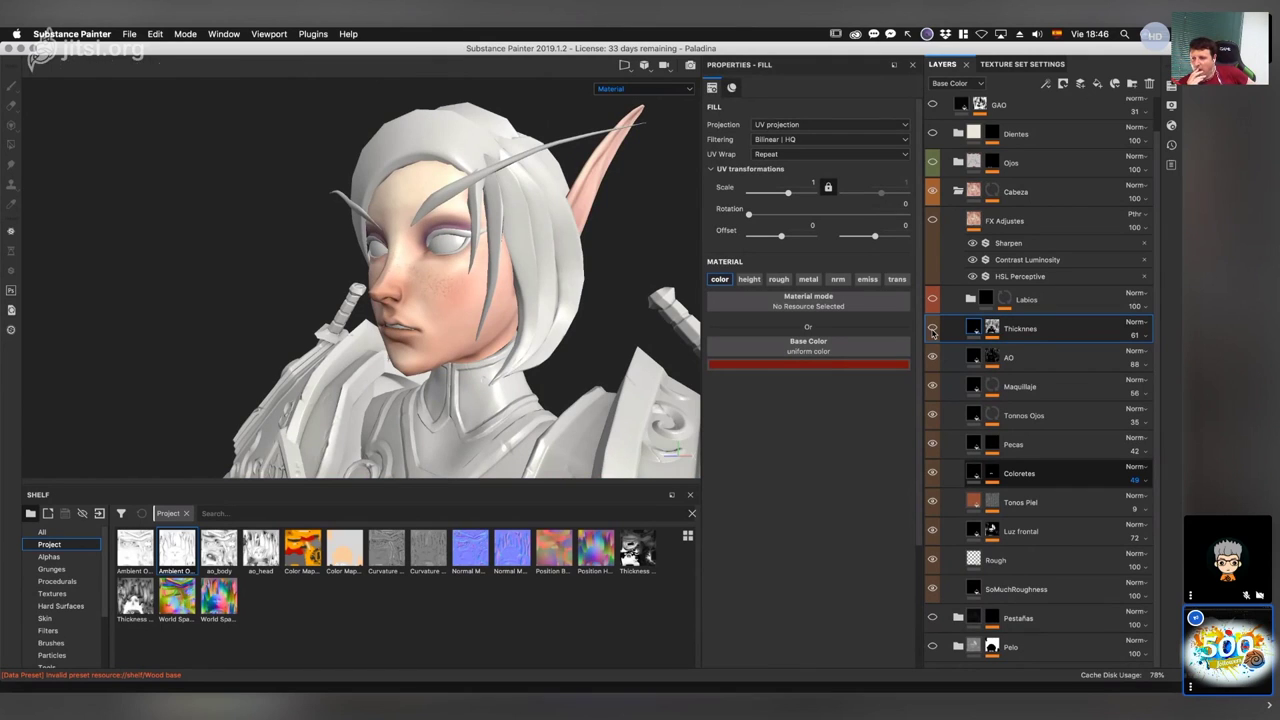
pyautogui.click(932, 329)
pyautogui.keyDown('alt'); pyautogui.moveTo(600, 355); pyautogui.dragTo(683, 113); pyautogui.keyUp('alt')
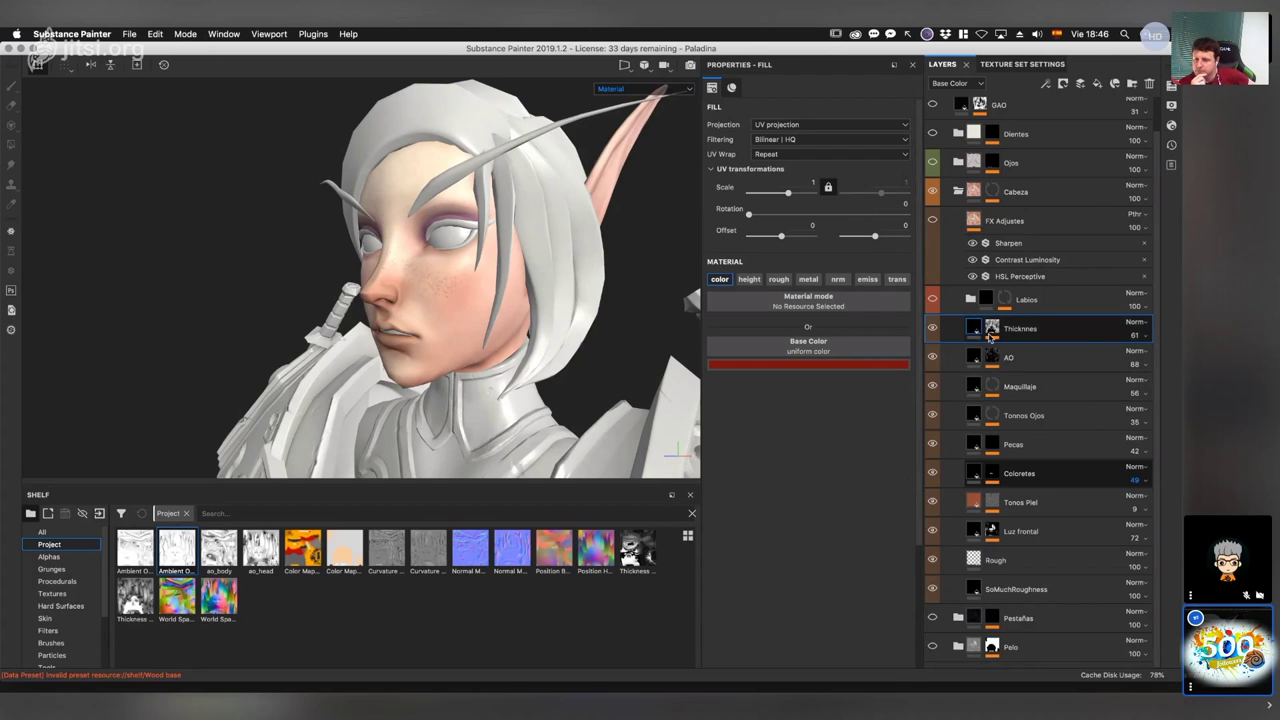
pyautogui.moveTo(974, 328)
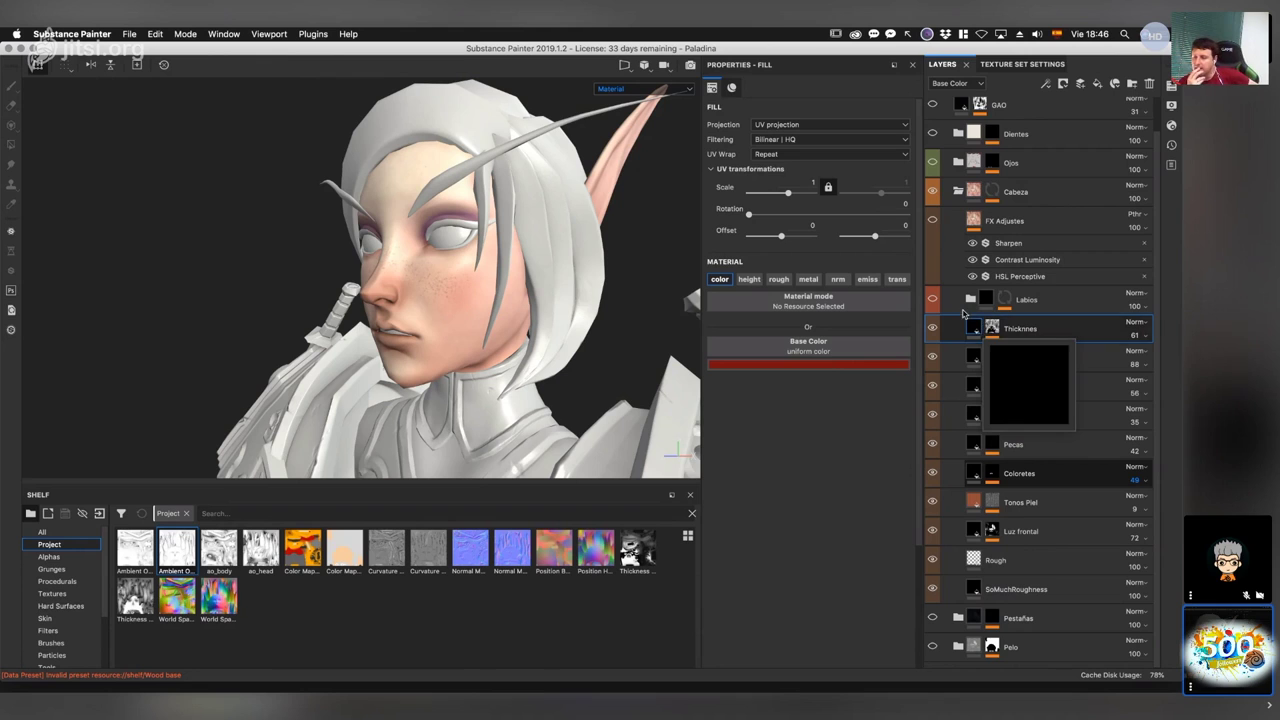
pyautogui.click(973, 327)
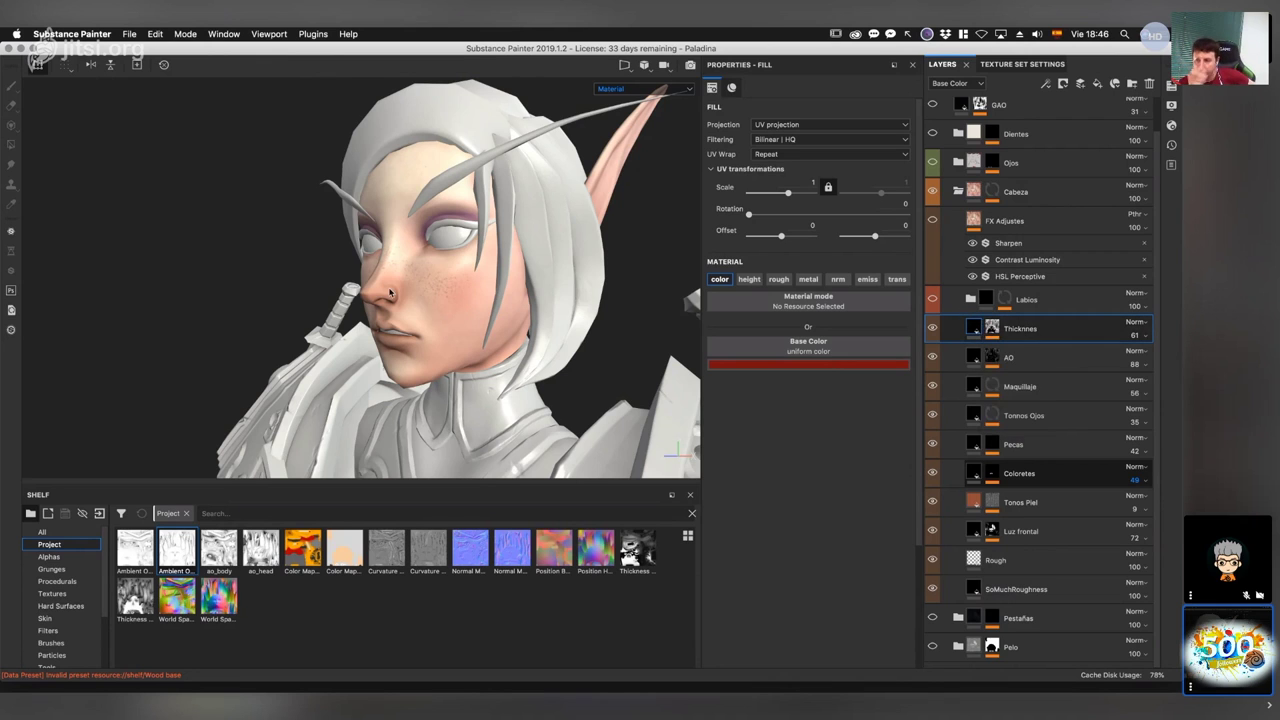
pyautogui.keyDown('alt'); pyautogui.moveTo(505, 282); pyautogui.dragTo(524, 277); pyautogui.keyUp('alt')
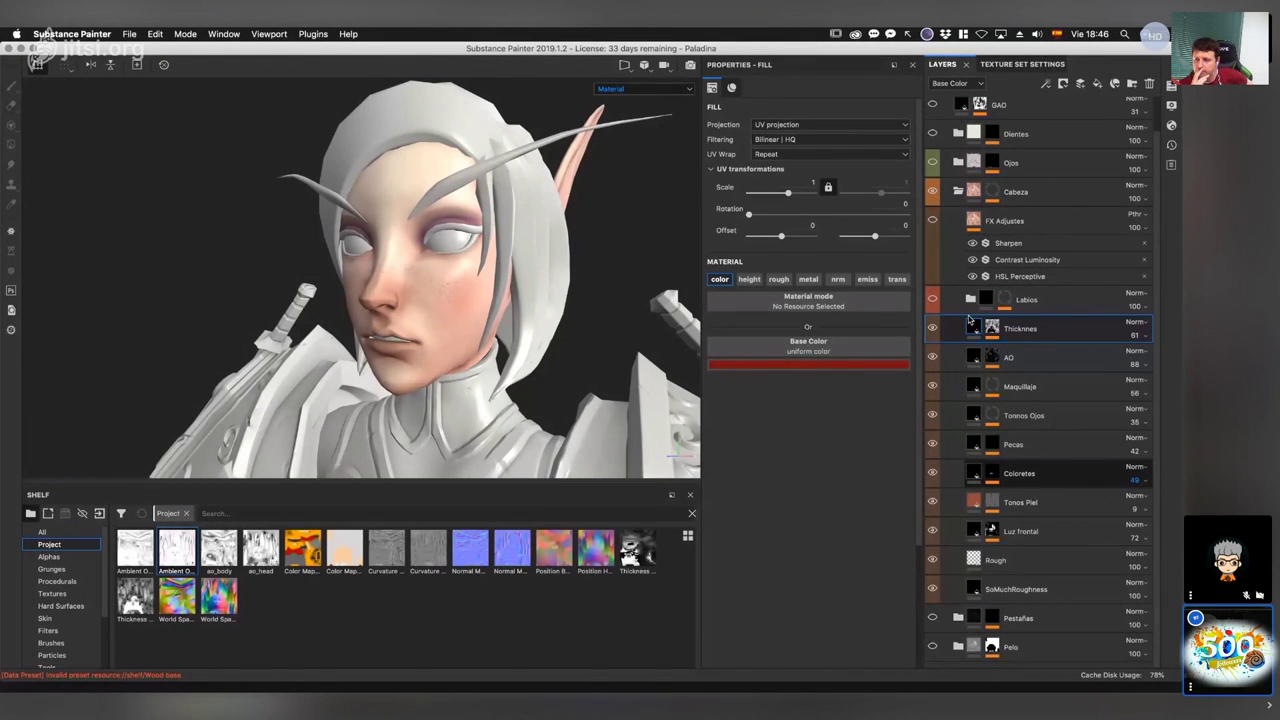
# Step: Expand the Labios folder, select Color Base, and display its lips mask
pyautogui.click(970, 299)
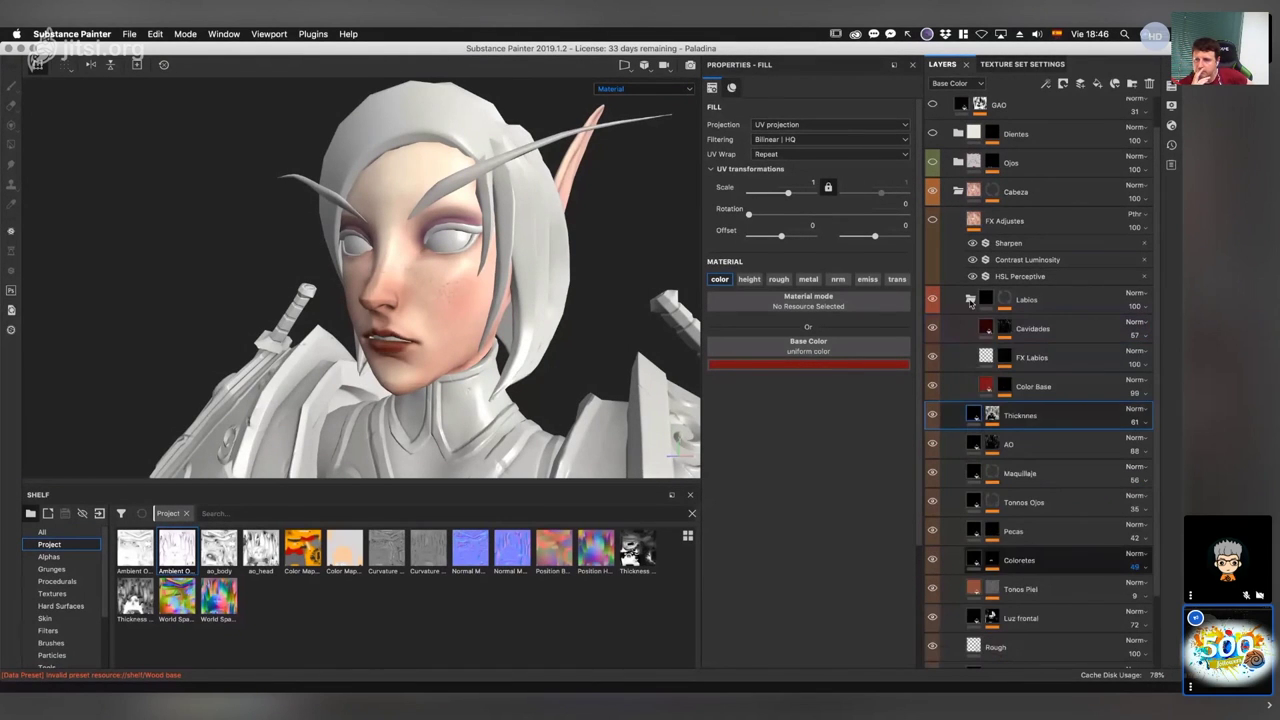
pyautogui.moveTo(490, 351)
pyautogui.keyDown('alt'); pyautogui.mouseDown()
pyautogui.moveTo(536, 321)
pyautogui.moveTo(998, 388)
pyautogui.mouseUp(); pyautogui.keyUp('alt')
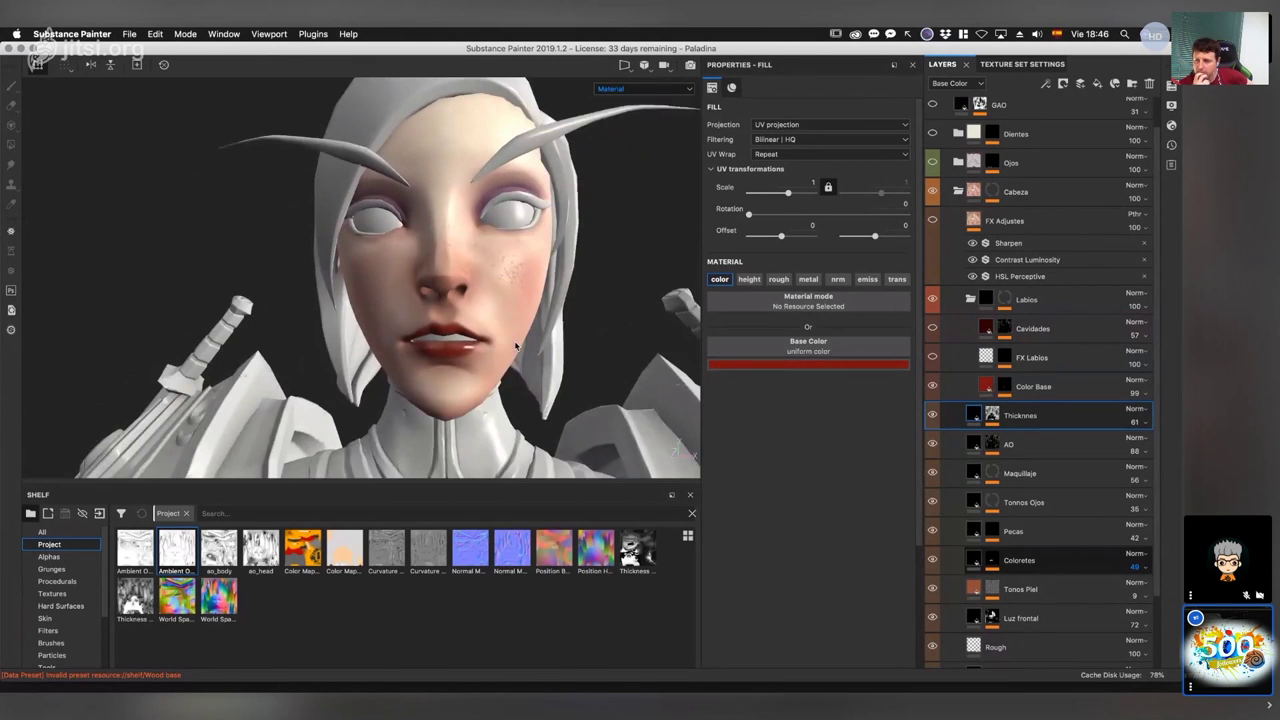
pyautogui.click(998, 388)
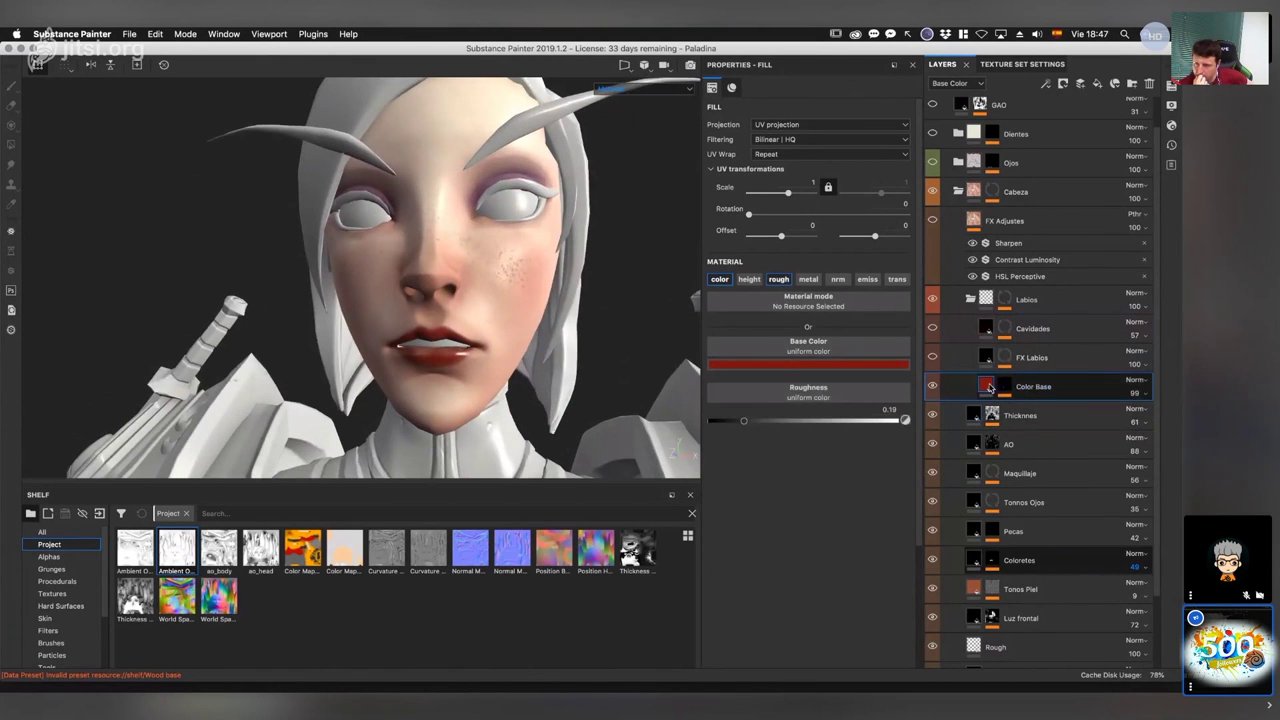
pyautogui.keyDown('alt'); pyautogui.click(1008, 387); pyautogui.keyUp('alt')
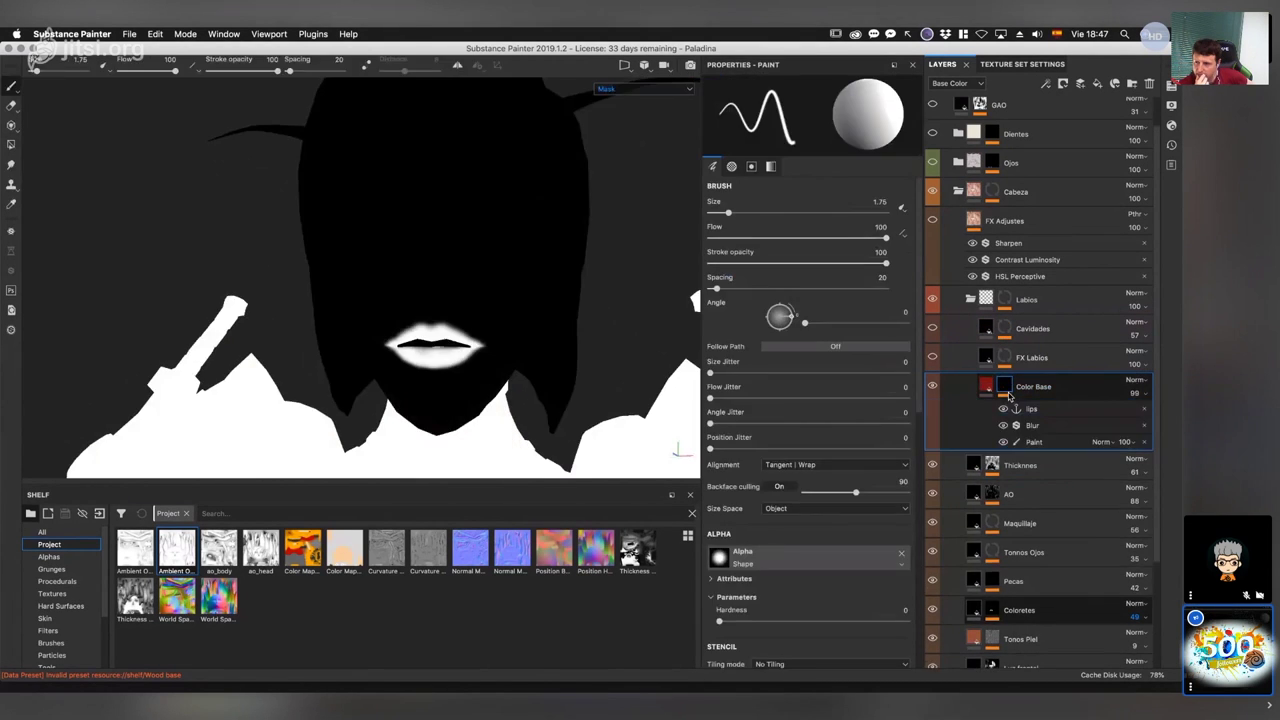
pyautogui.click(1032, 426)
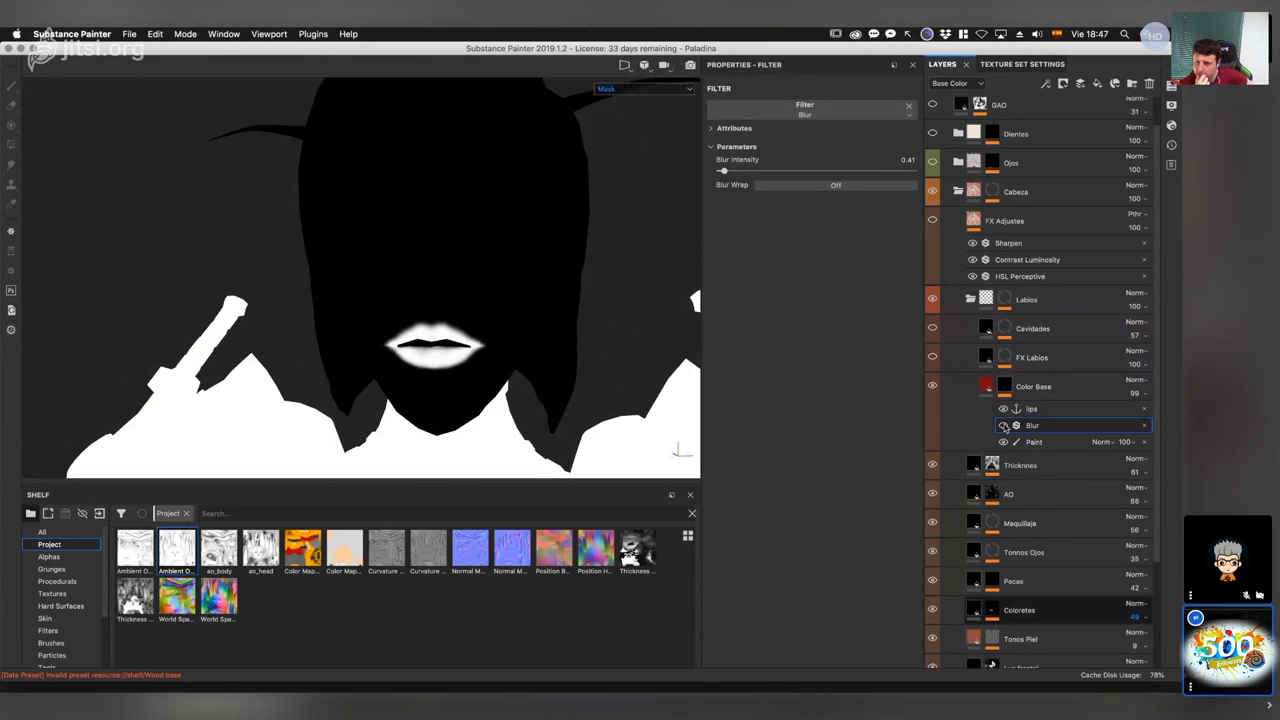
pyautogui.click(1004, 410)
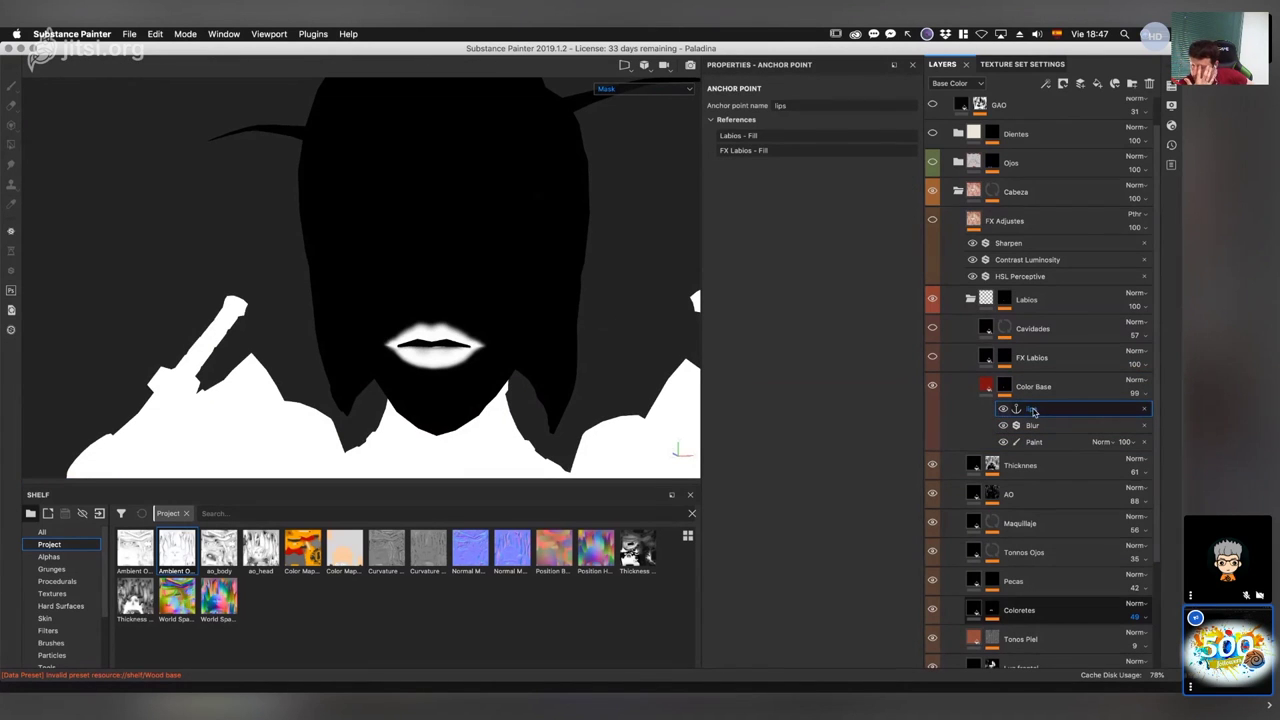
pyautogui.rightClick(1034, 412)
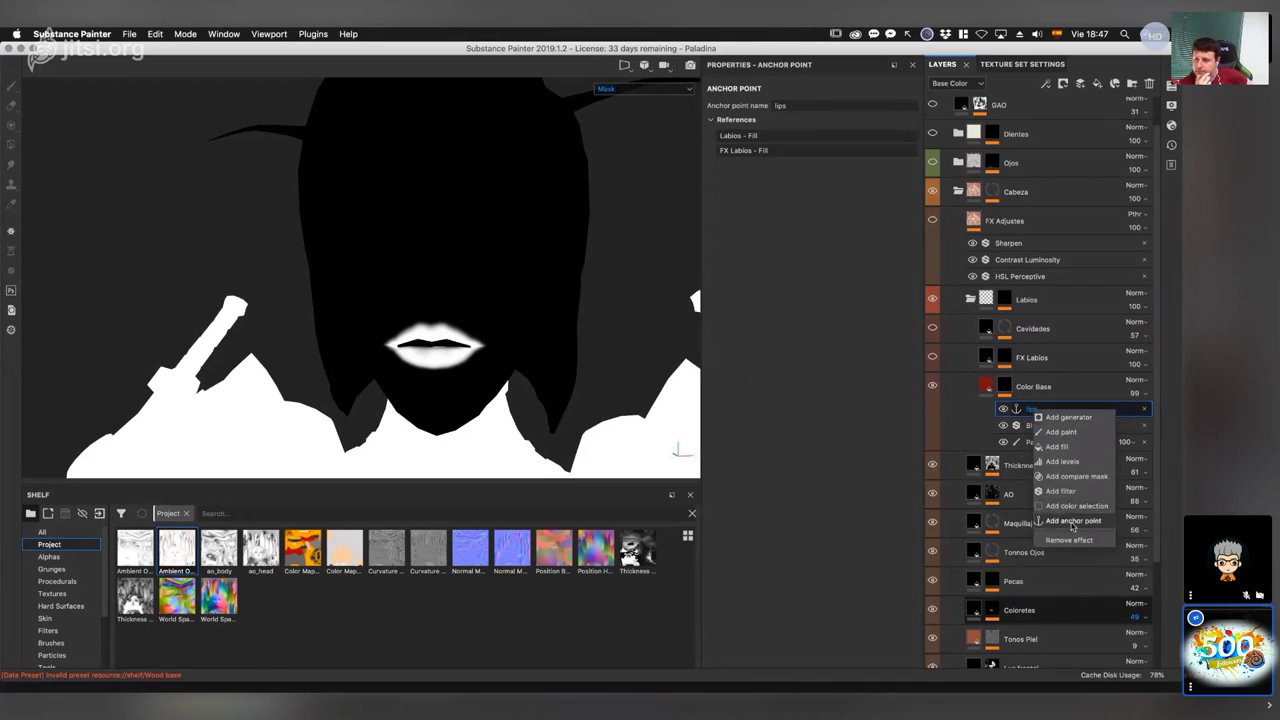
pyautogui.click(1025, 412)
pyautogui.doubleClick(1027, 410)
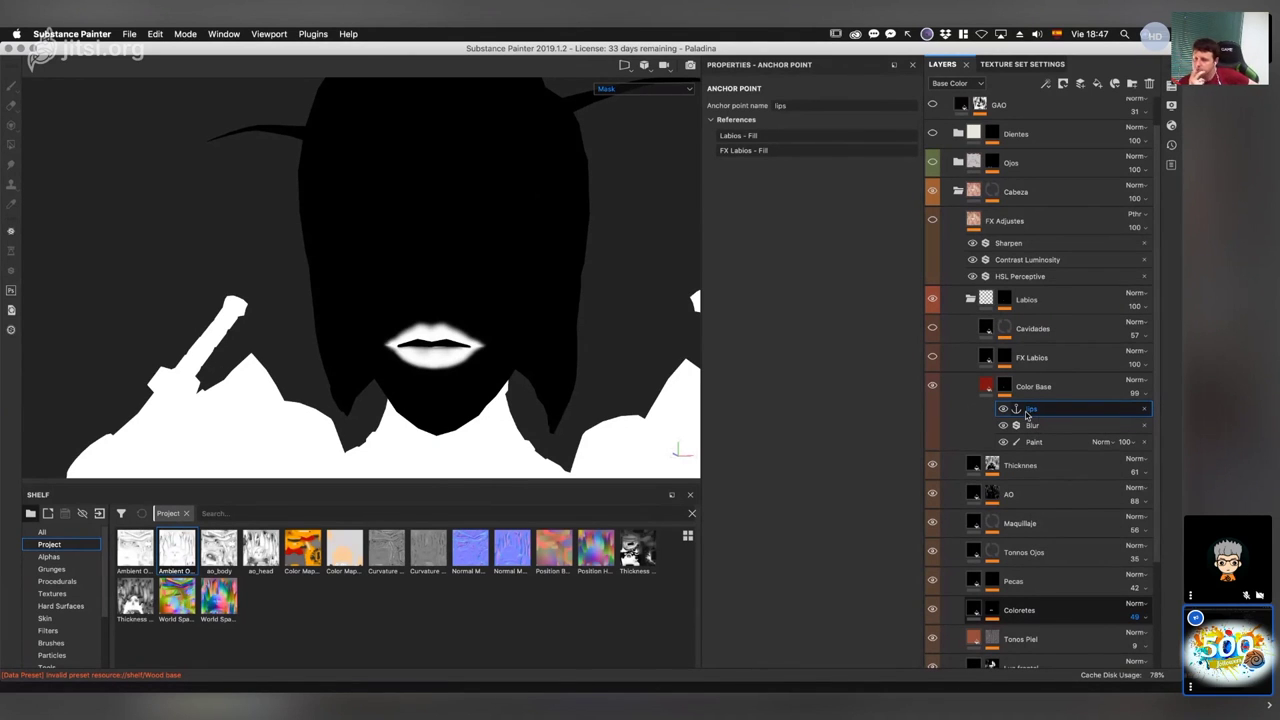
pyautogui.press('Return')
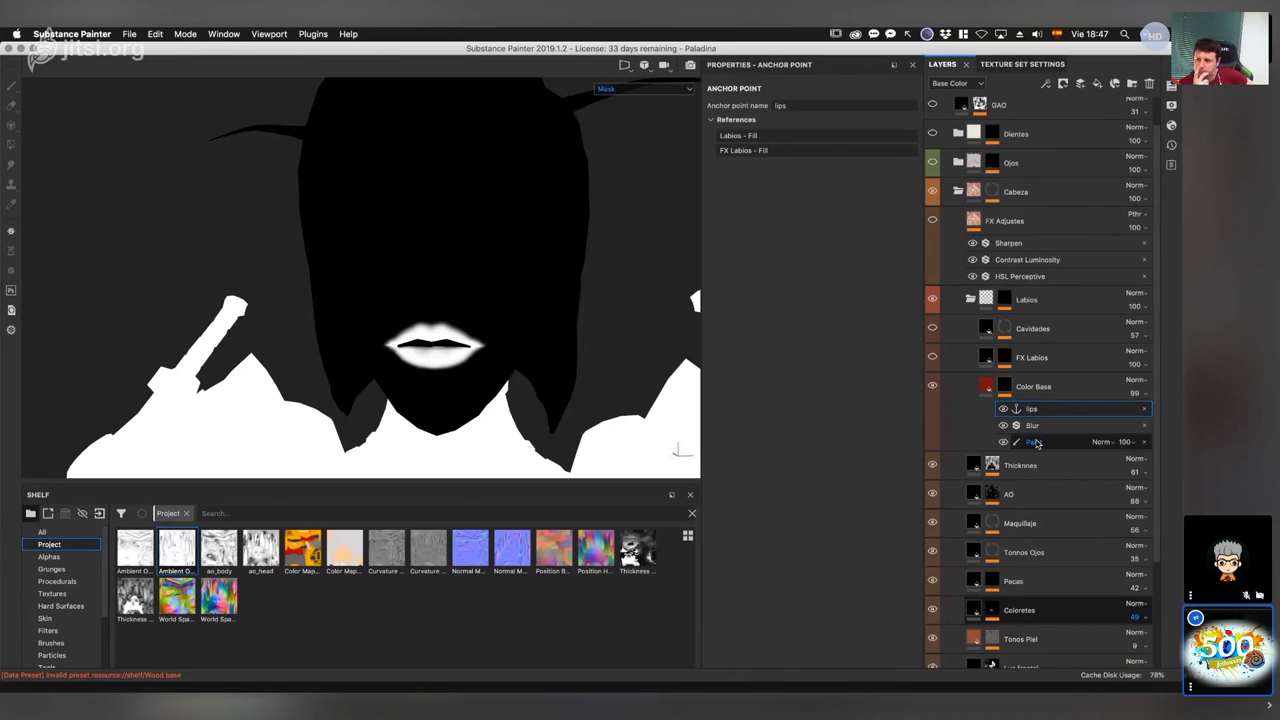
pyautogui.click(1036, 443)
pyautogui.click(1040, 418)
pyautogui.doubleClick(1036, 412)
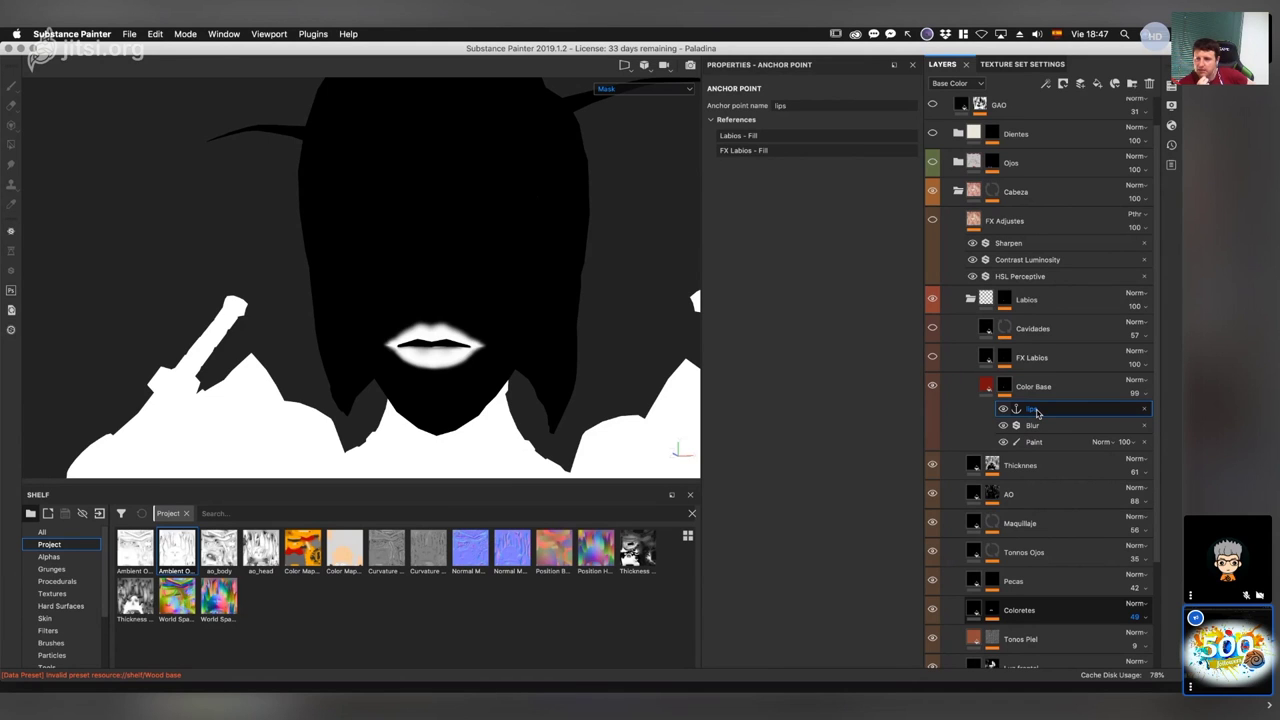
pyautogui.press('Return')
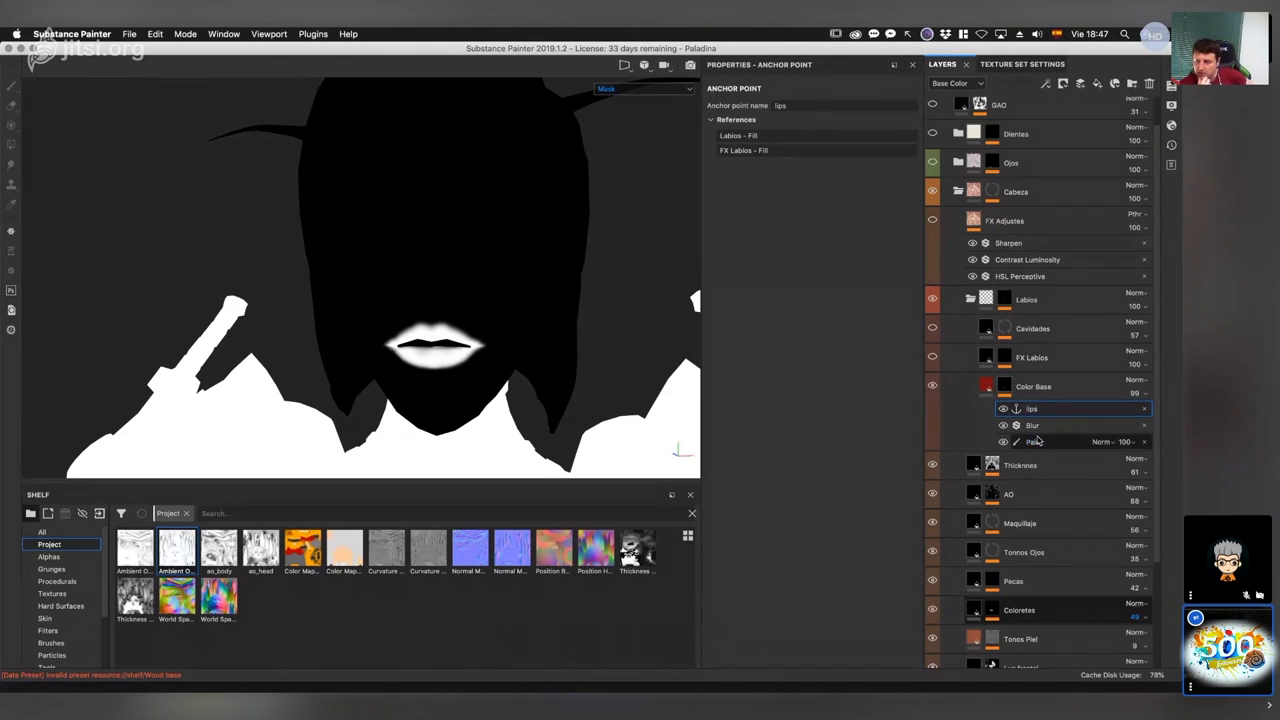
pyautogui.click(988, 388)
pyautogui.keyDown('alt'); pyautogui.moveTo(633, 404); pyautogui.dragTo(790, 268); pyautogui.keyUp('alt')
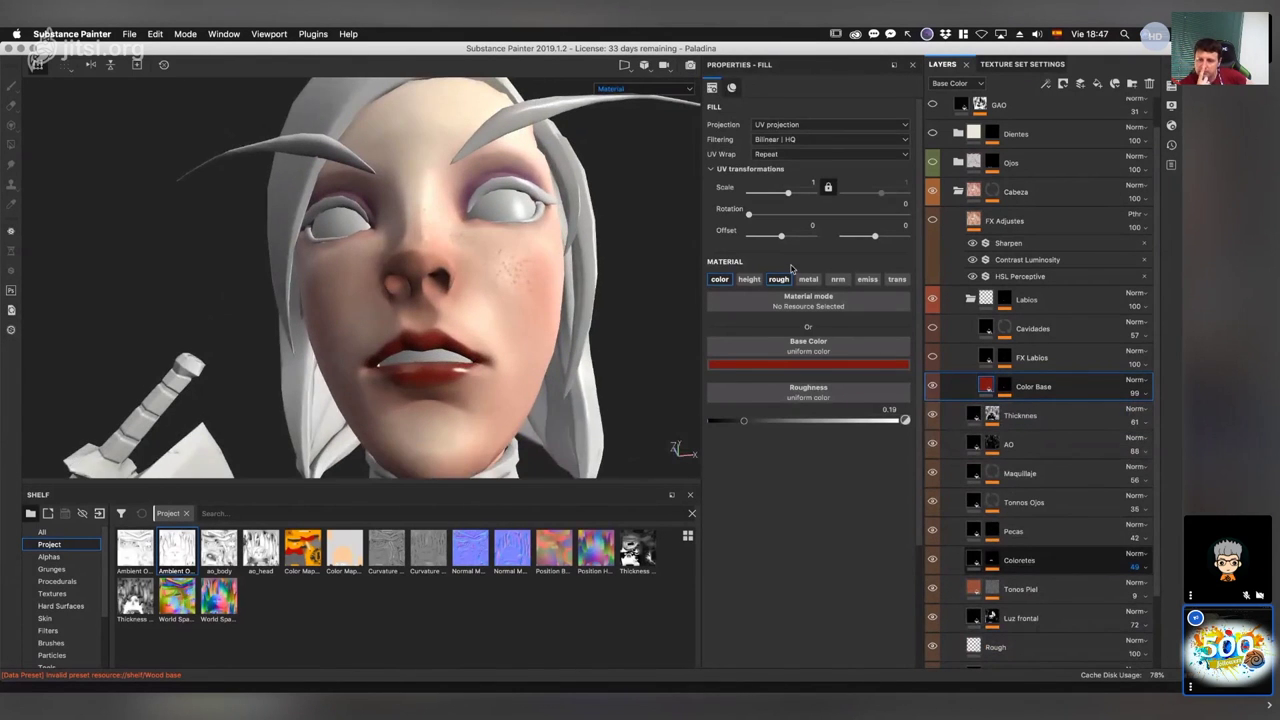
# Step: Lower the Color Base lips' roughness to 0.1716 and view the face frontally
pyautogui.moveTo(750, 420)
pyautogui.mouseDown()
pyautogui.moveTo(795, 420)
pyautogui.moveTo(740, 426)
pyautogui.mouseUp()
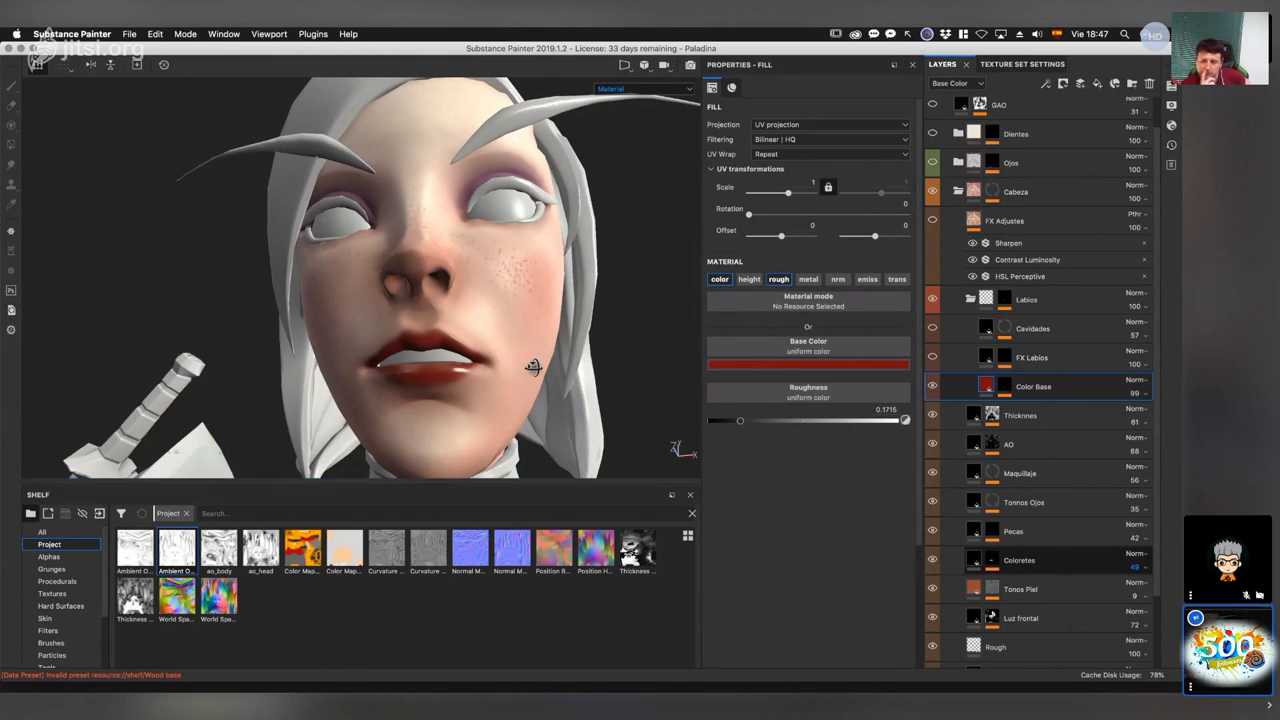
pyautogui.moveTo(533, 367)
pyautogui.keyDown('alt'); pyautogui.mouseDown()
pyautogui.moveTo(526, 278)
pyautogui.moveTo(560, 250)
pyautogui.mouseUp(); pyautogui.keyUp('alt')
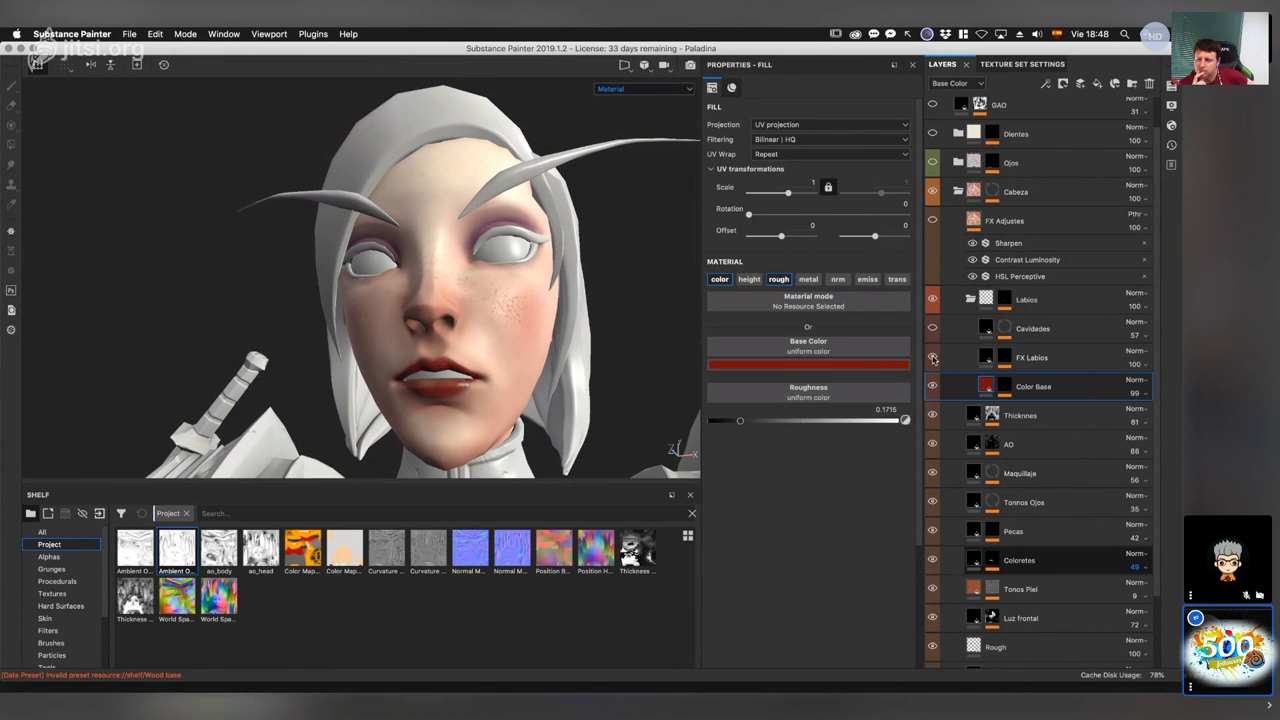
pyautogui.keyDown('alt'); pyautogui.moveTo(565, 370); pyautogui.dragTo(600, 335); pyautogui.keyUp('alt')
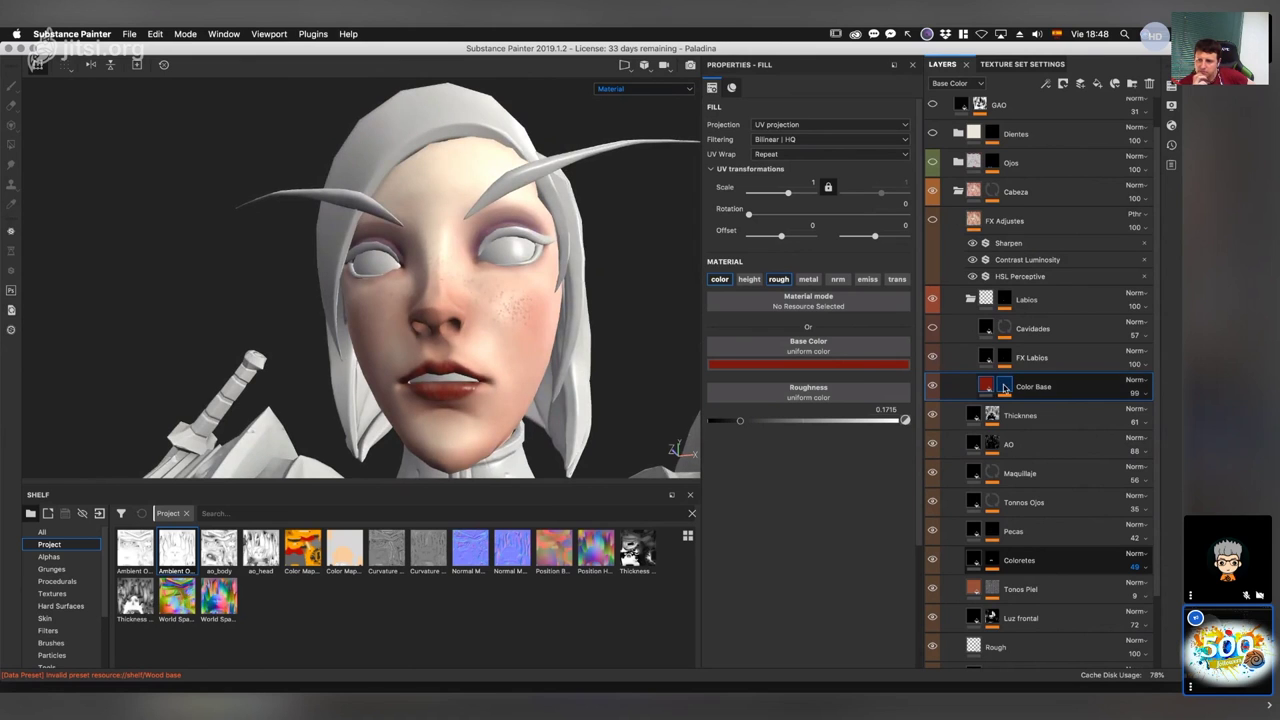
# Step: Select FX Labios, check its height value, and display its streaky lip mask
pyautogui.click(986, 358)
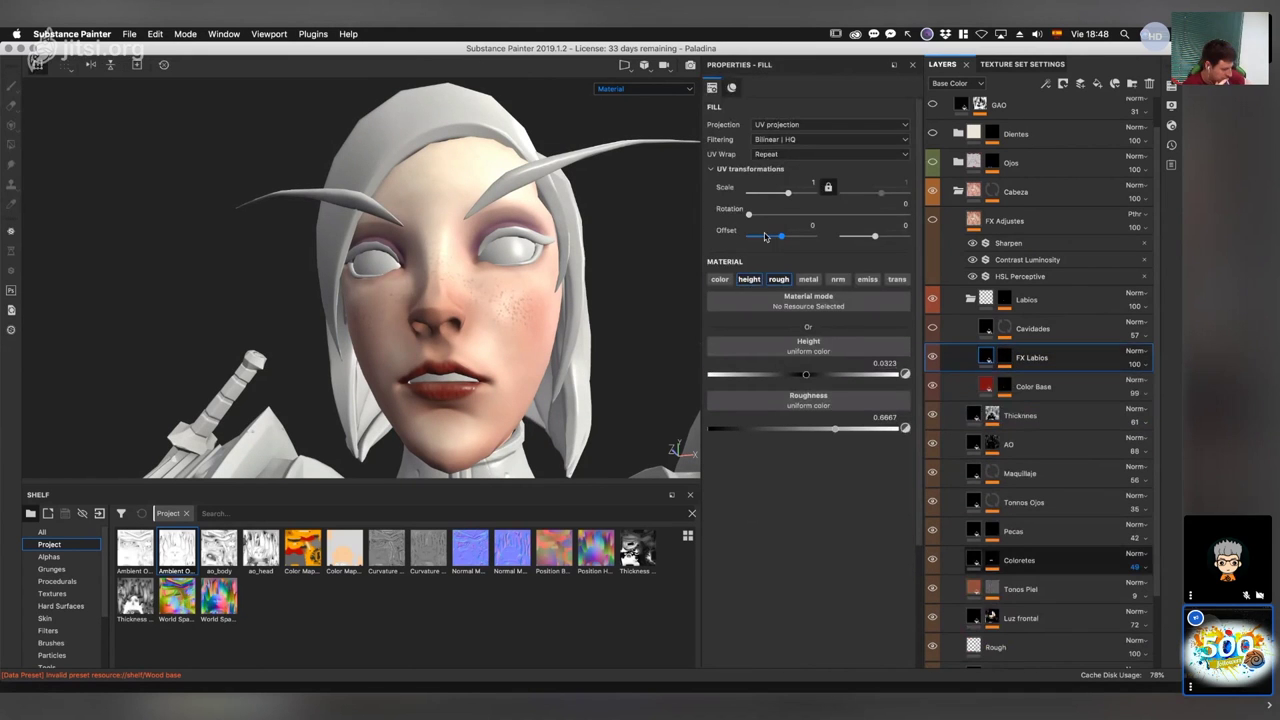
pyautogui.moveTo(752, 210)
pyautogui.mouseDown()
pyautogui.moveTo(752, 266)
pyautogui.moveTo(781, 272)
pyautogui.mouseUp()
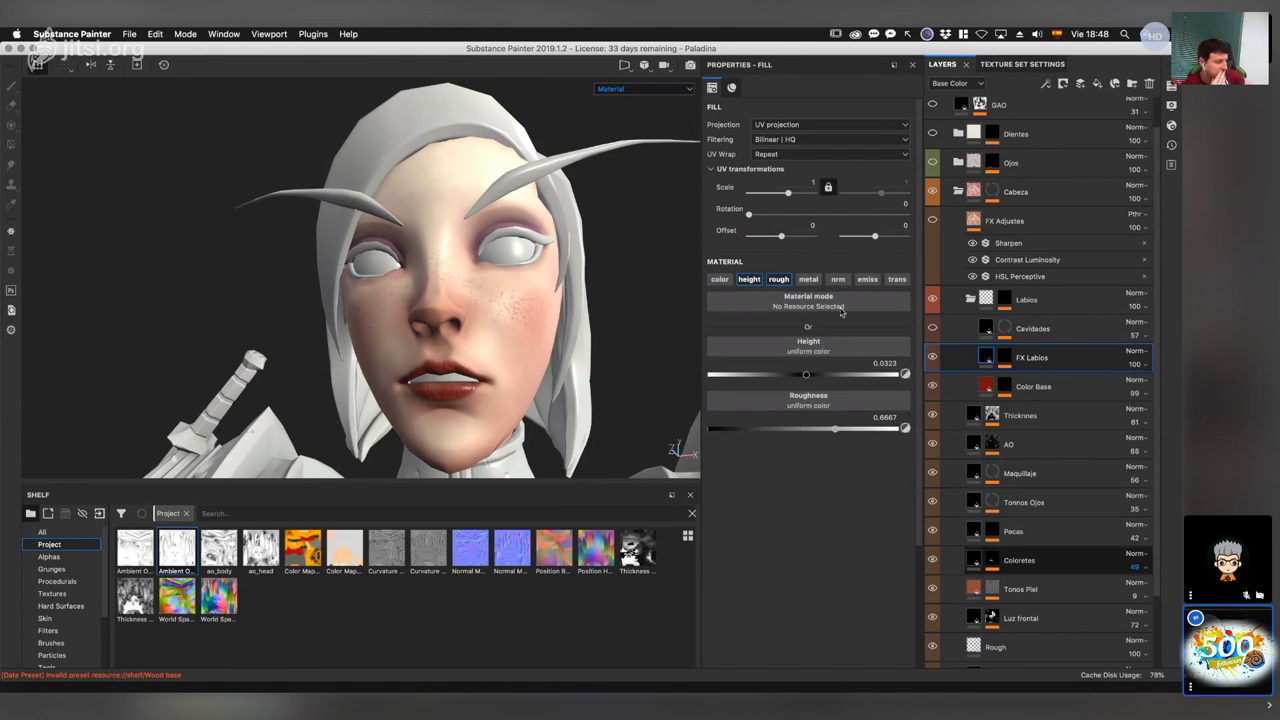
pyautogui.click(1005, 358)
pyautogui.keyDown('alt'); pyautogui.click(1005, 358); pyautogui.keyUp('alt')
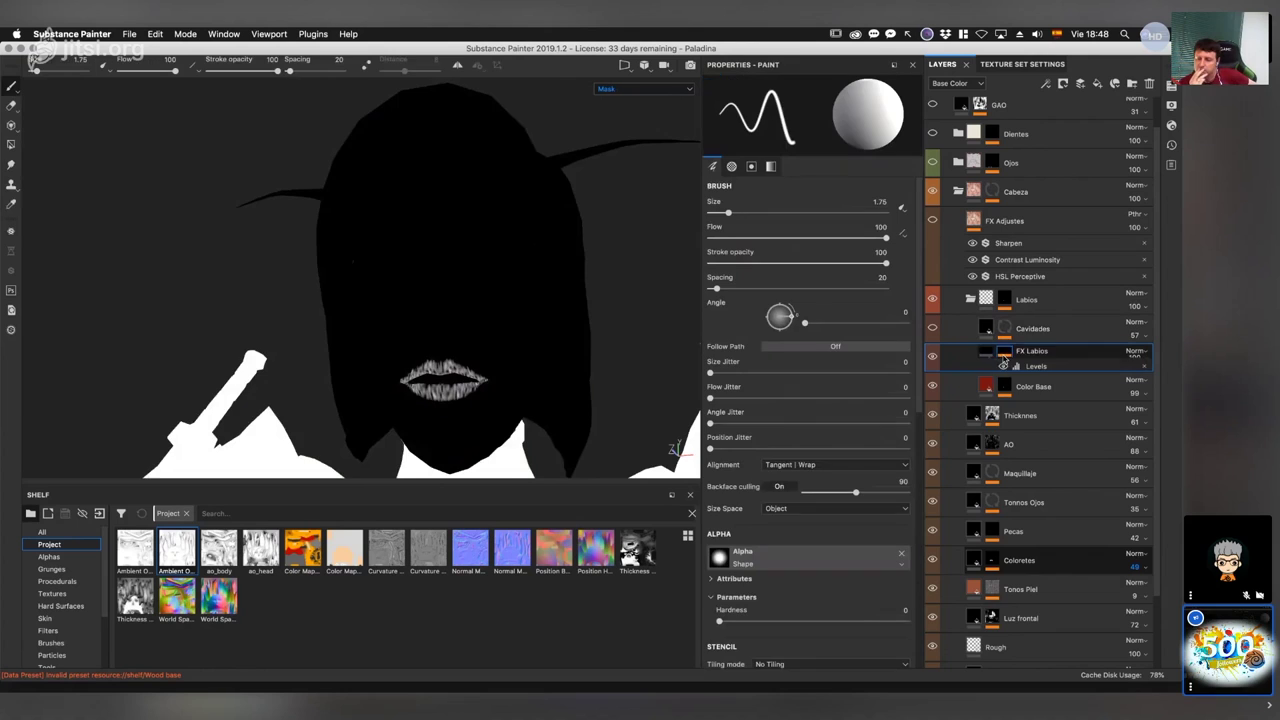
# Step: Hide the Anisotropic Noise effect and inspect the FX Labios mask's Fill effect
pyautogui.scroll(2, 491, 407)
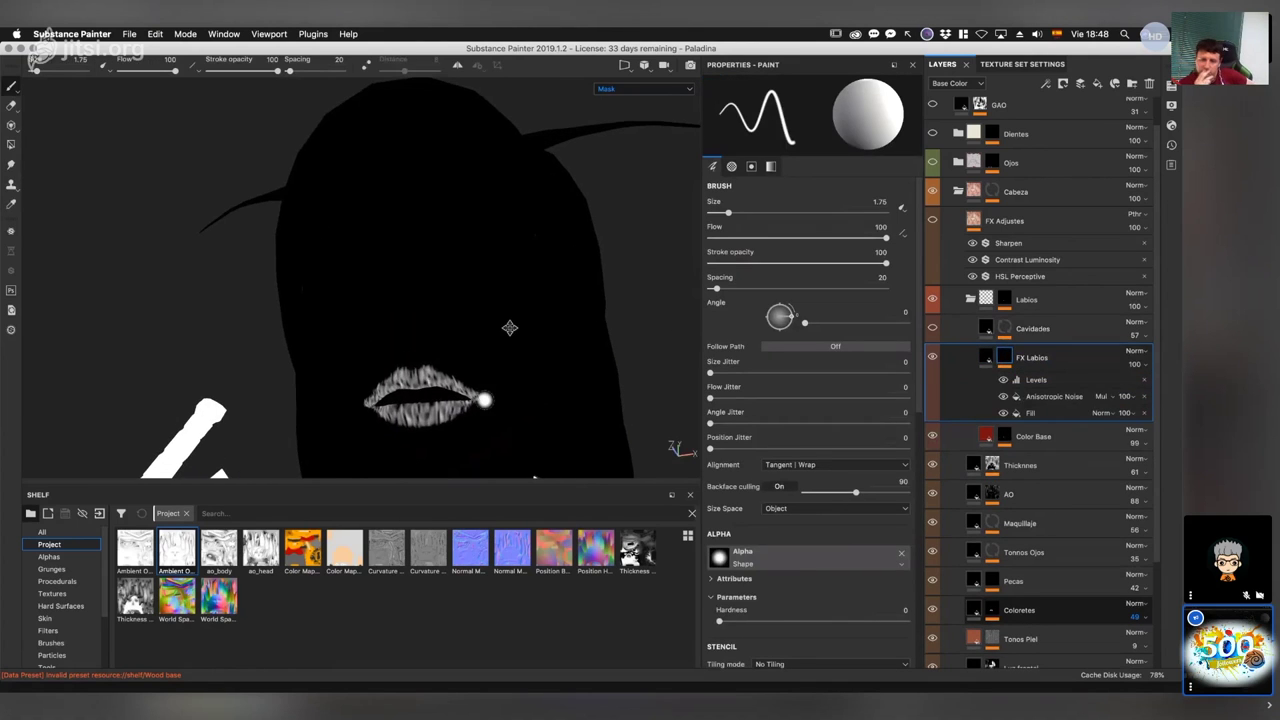
pyautogui.scroll(3, 505, 395)
pyautogui.click(1003, 396)
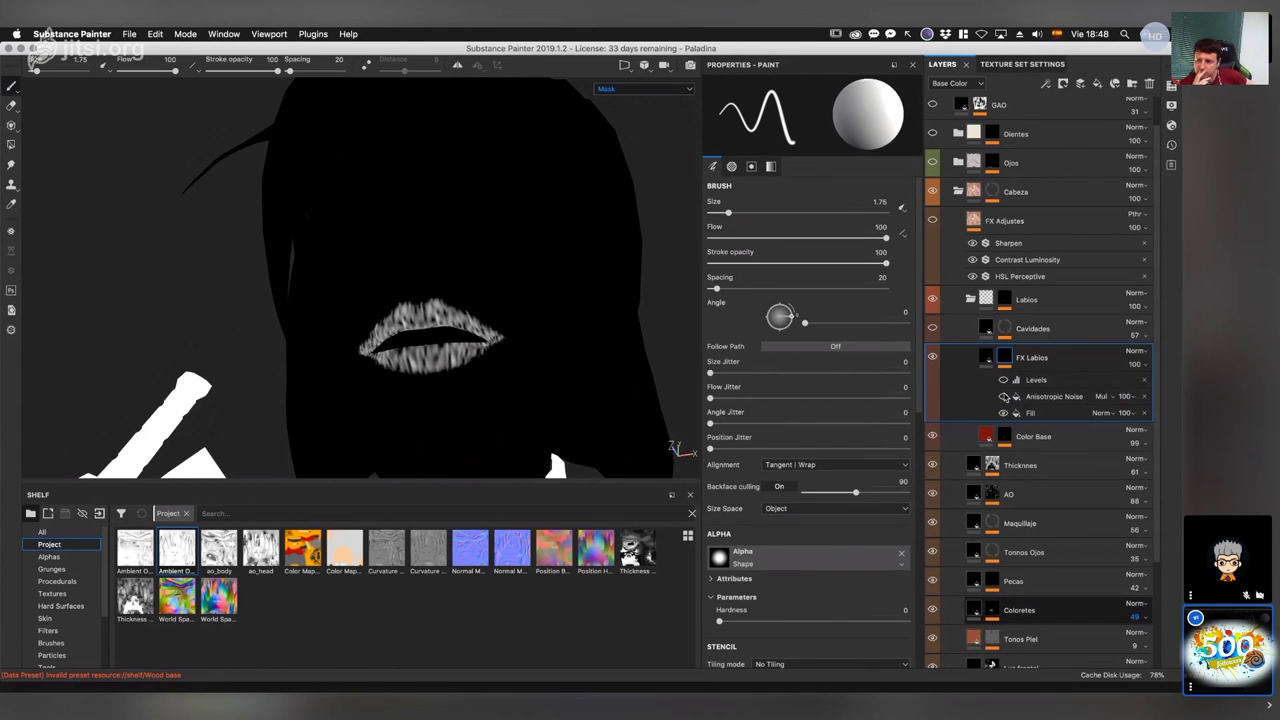
pyautogui.click(1030, 413)
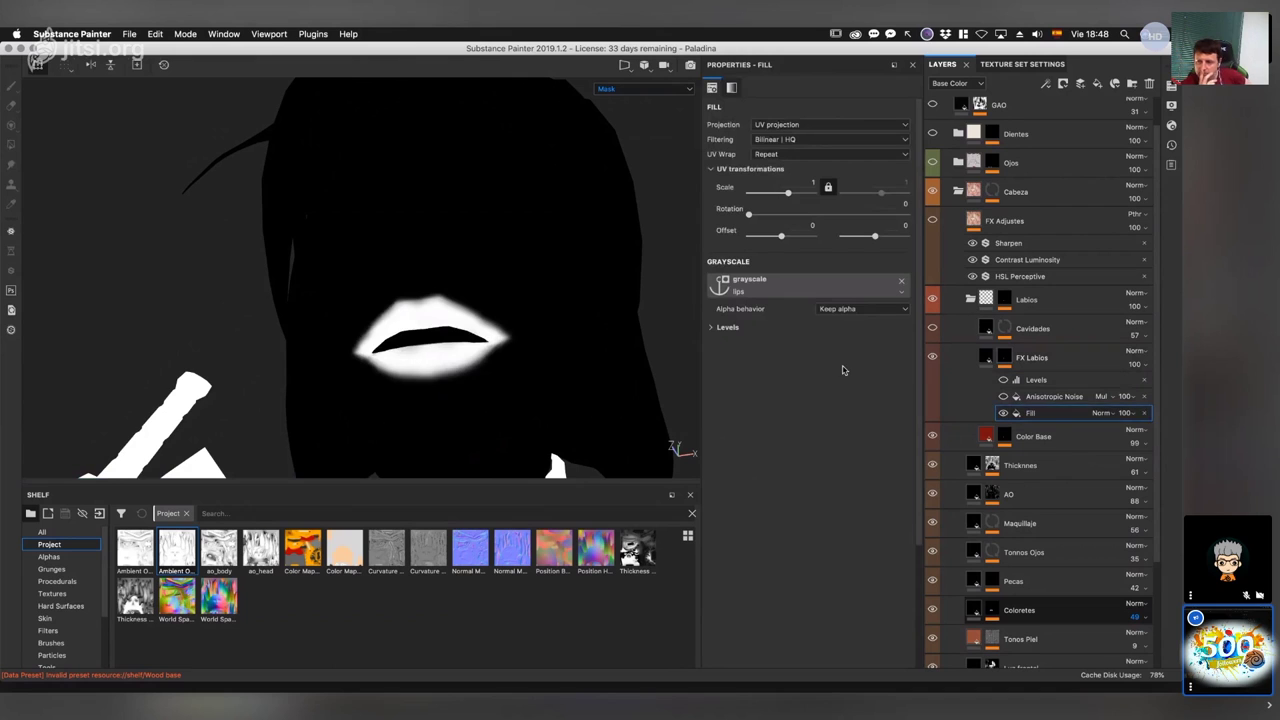
pyautogui.rightClick(1042, 415)
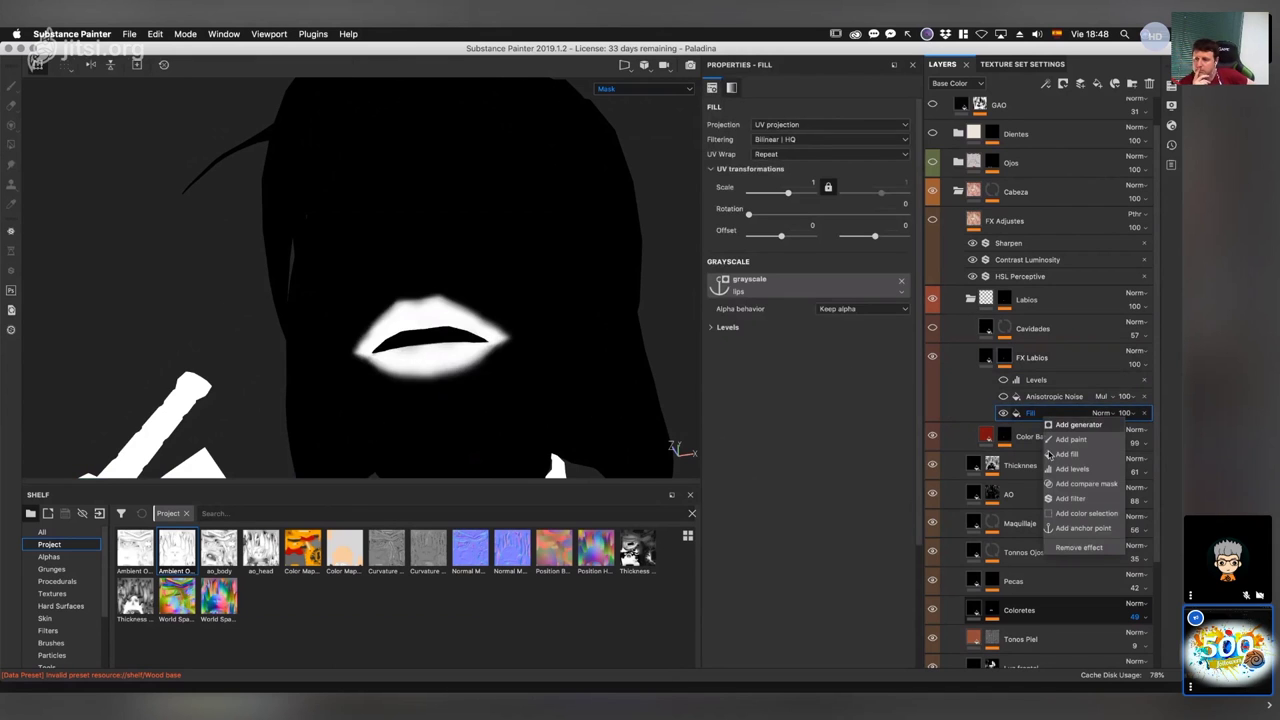
pyautogui.click(838, 420)
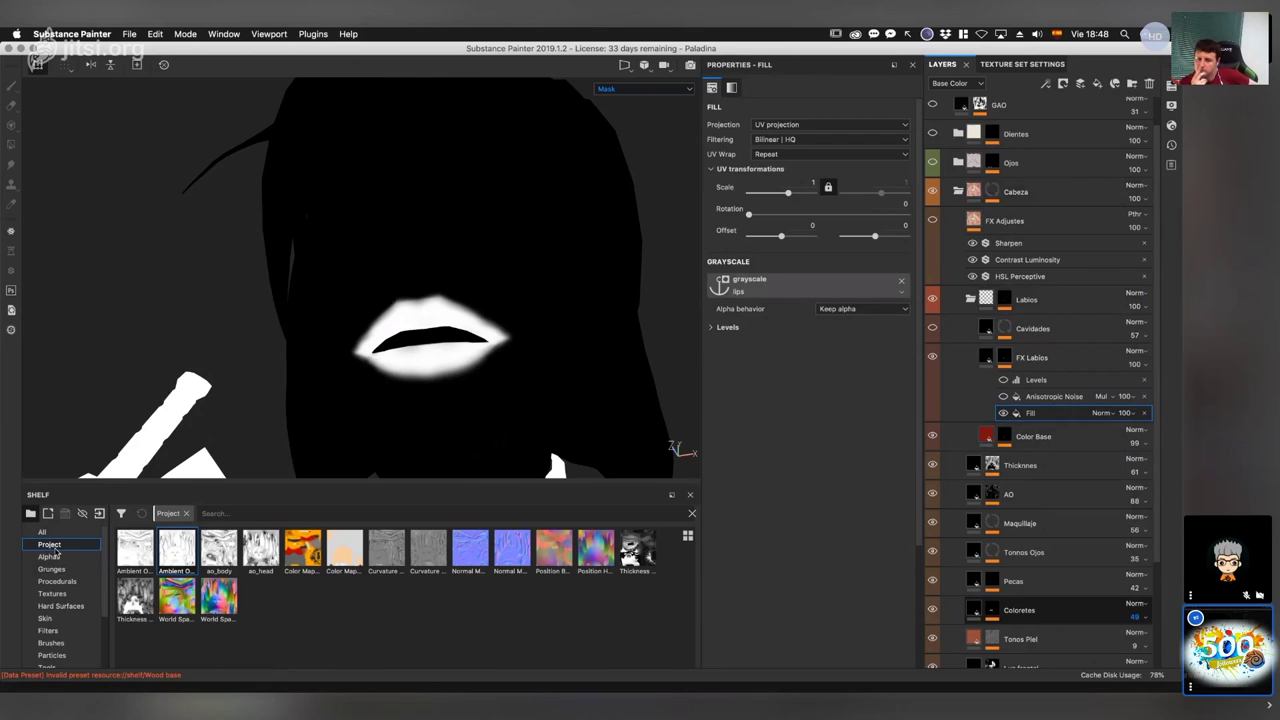
# Step: Set the Fill grayscale to the 'lips' anchor point and test Levels Invert on and off
pyautogui.click(770, 290)
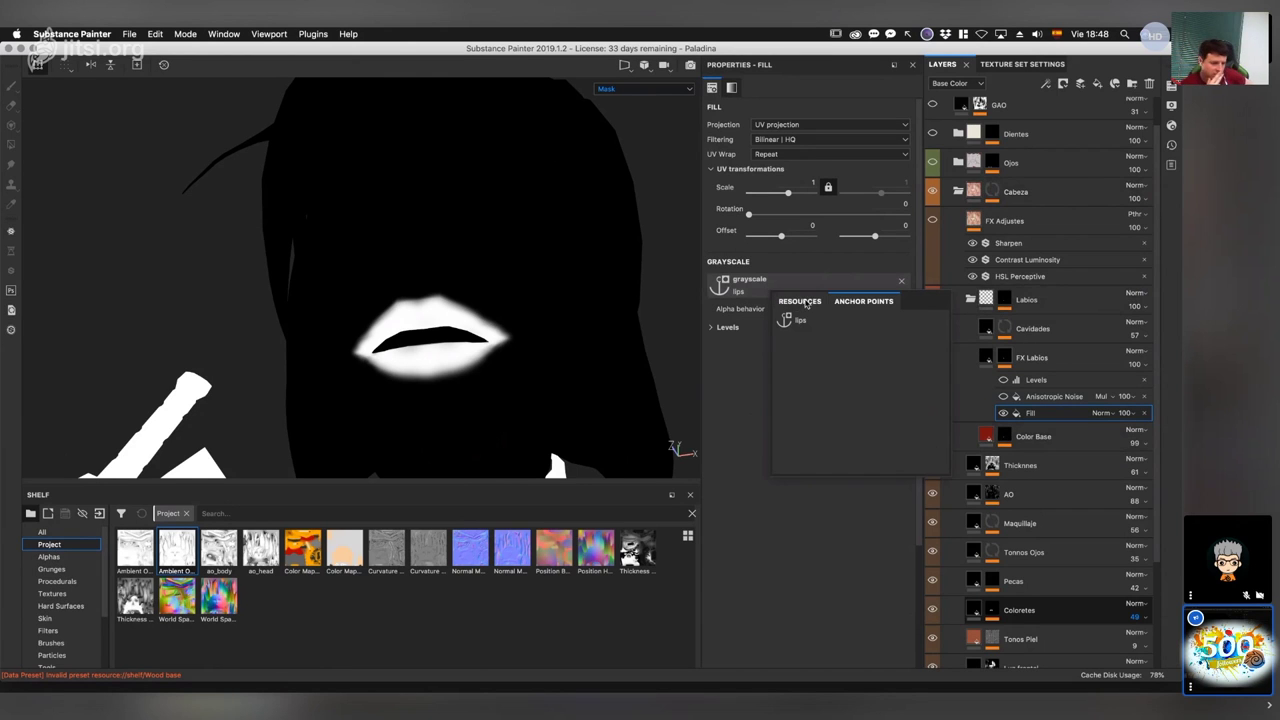
pyautogui.click(798, 301)
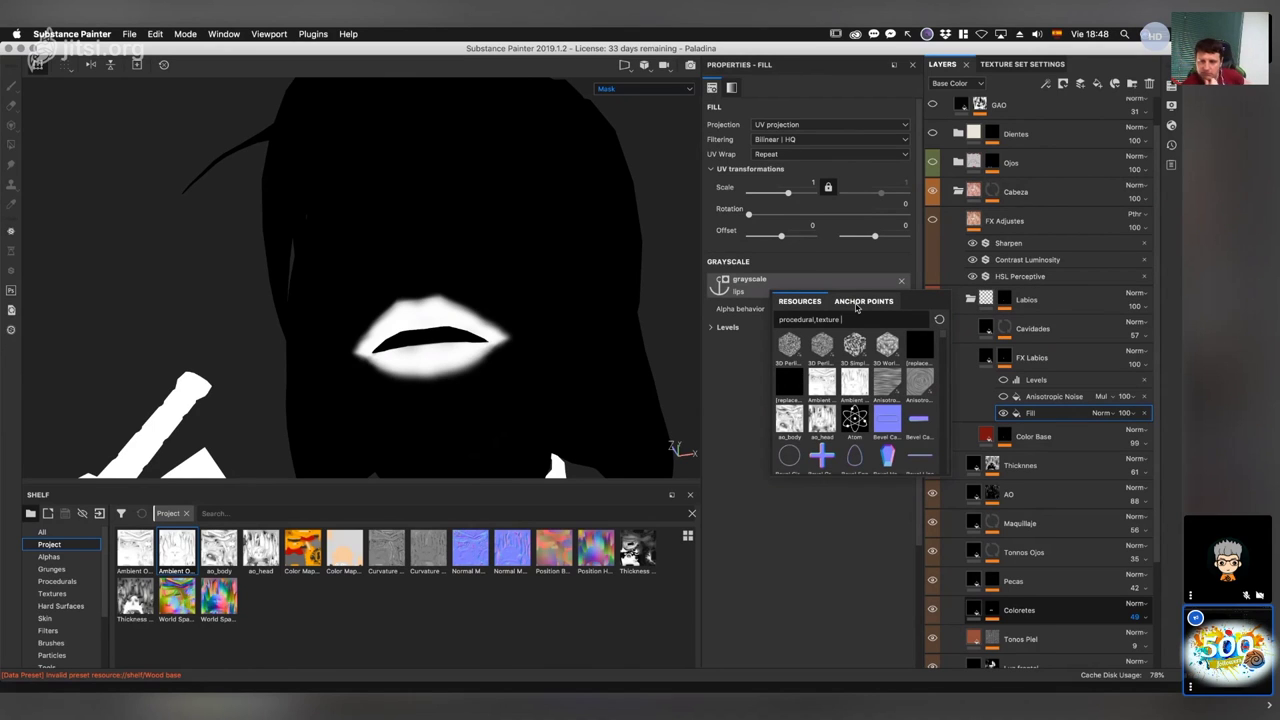
pyautogui.click(856, 304)
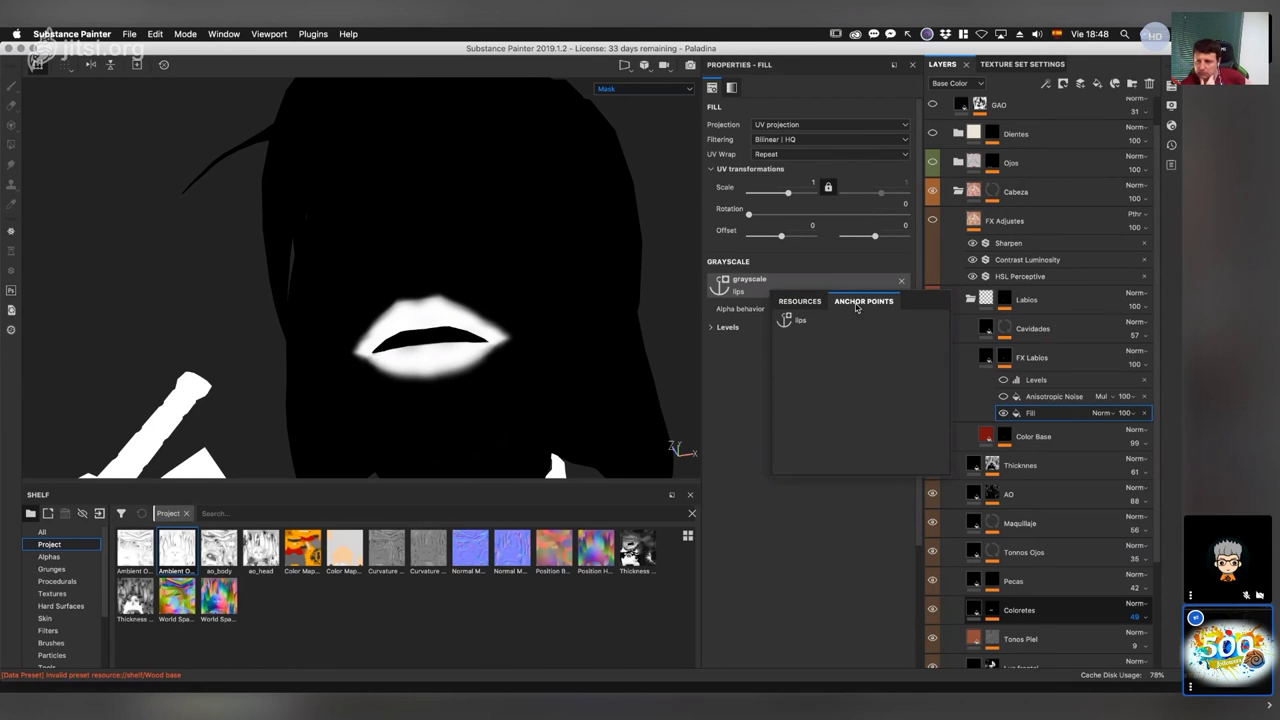
pyautogui.click(800, 321)
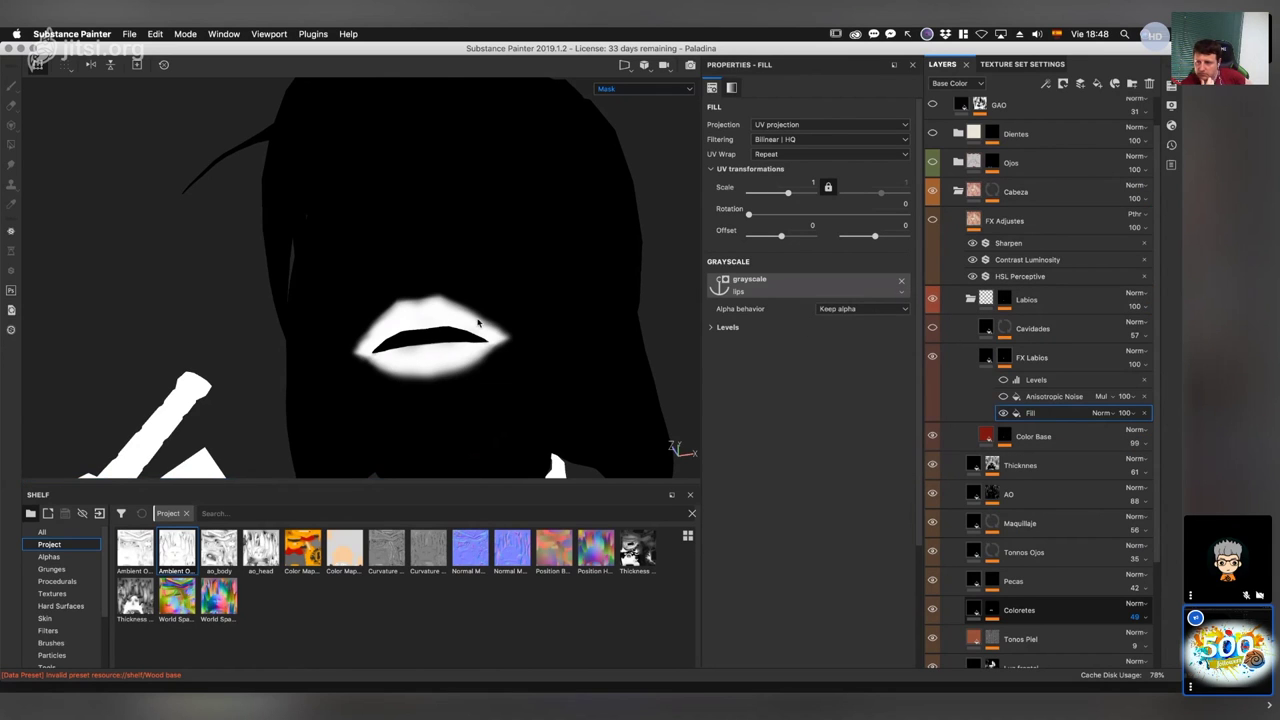
pyautogui.click(728, 328)
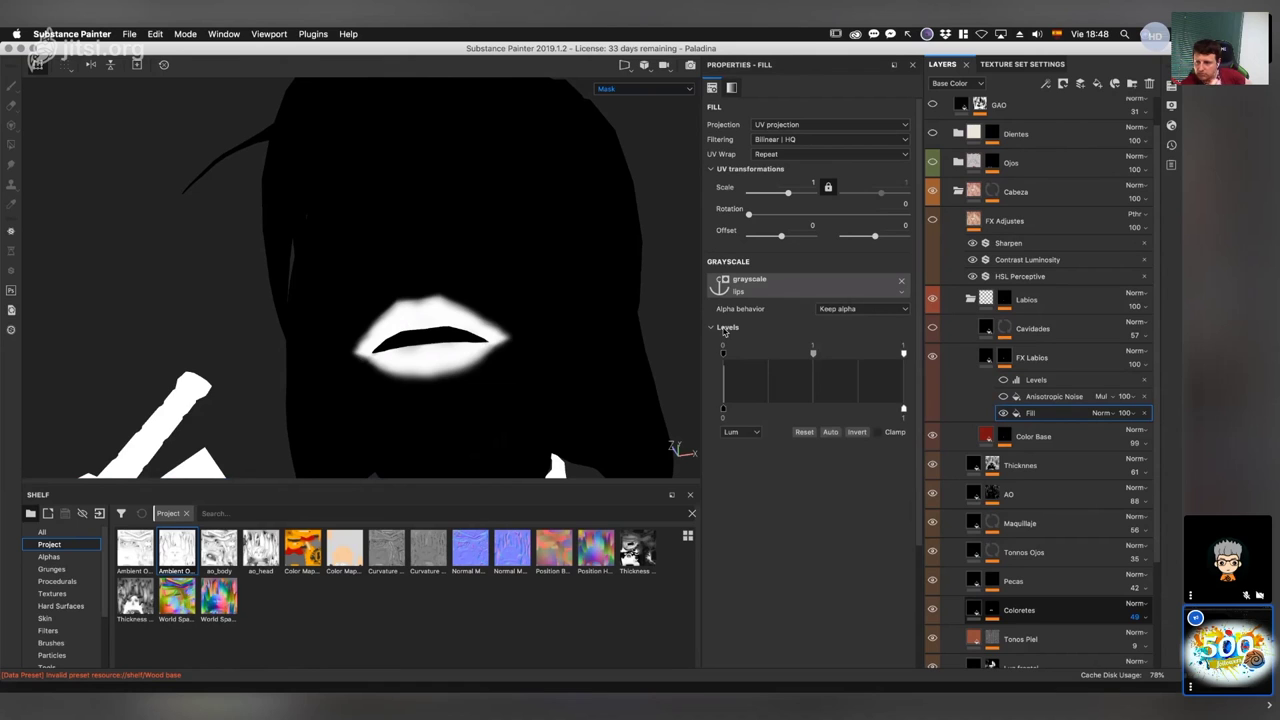
pyautogui.click(857, 432)
pyautogui.click(857, 432)
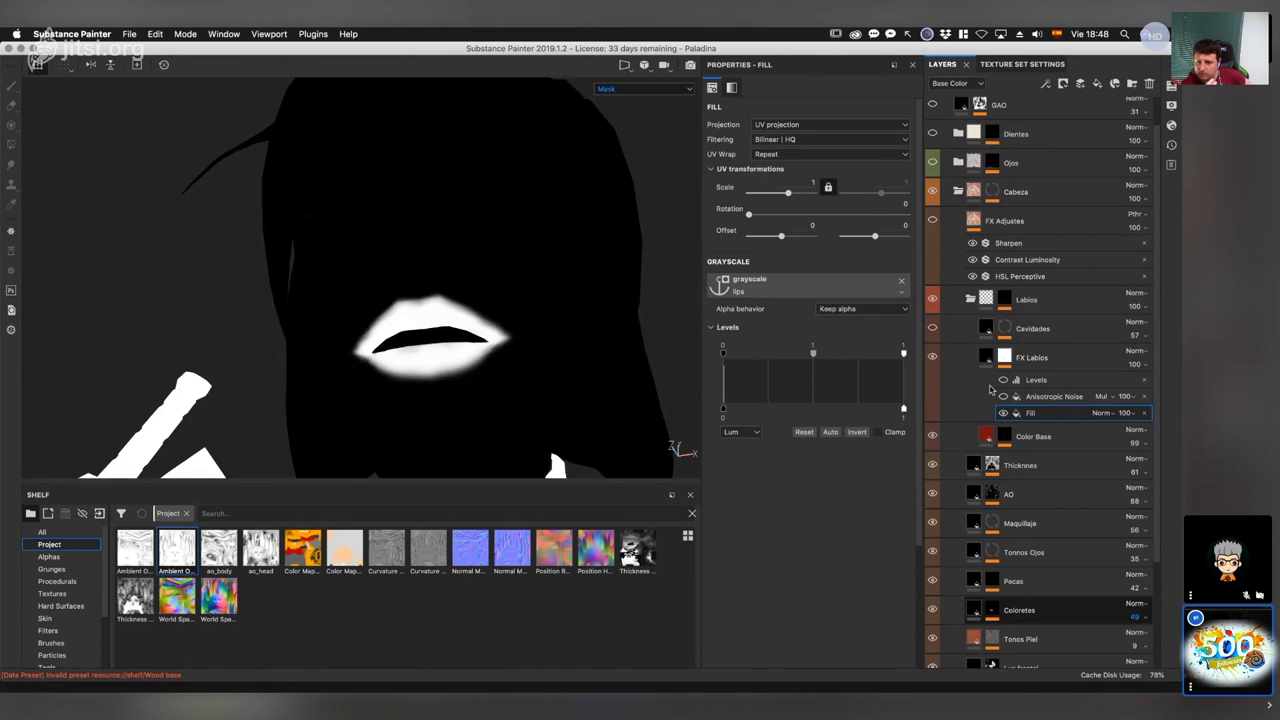
pyautogui.click(1004, 398)
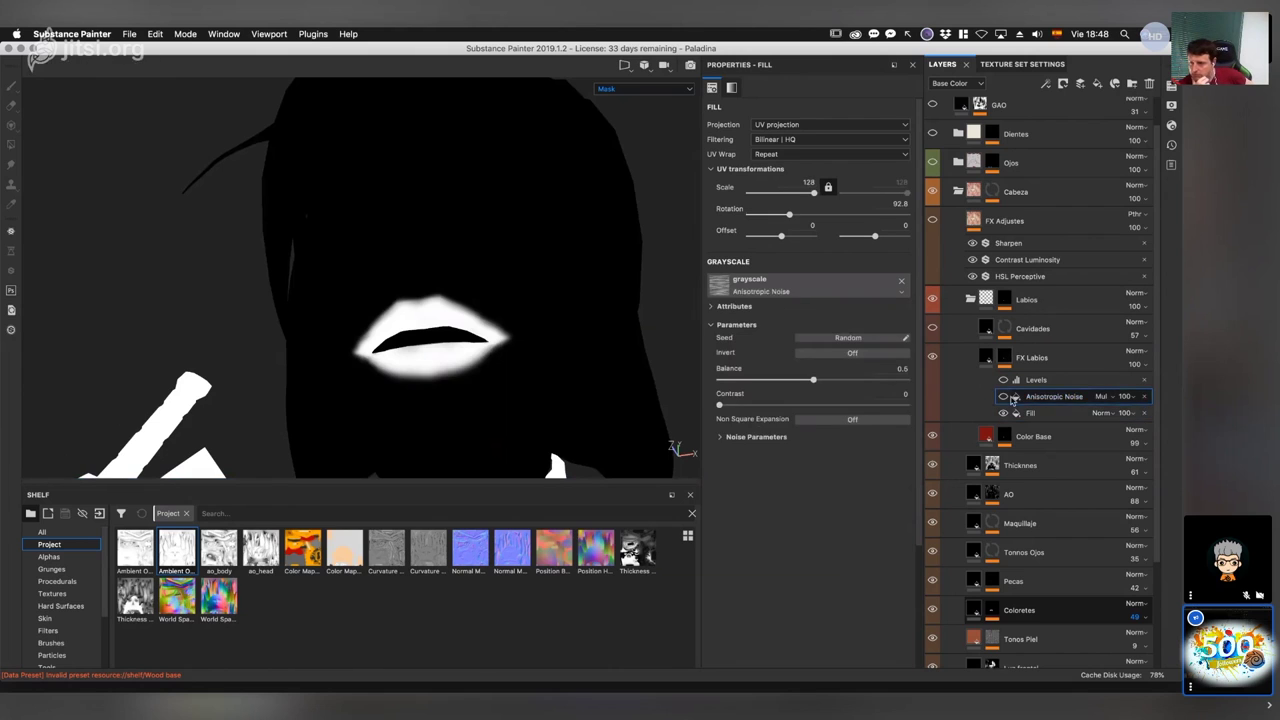
# Step: Show the Anisotropic Noise on the lips and try a rotation change, then undo it
pyautogui.click(1003, 397)
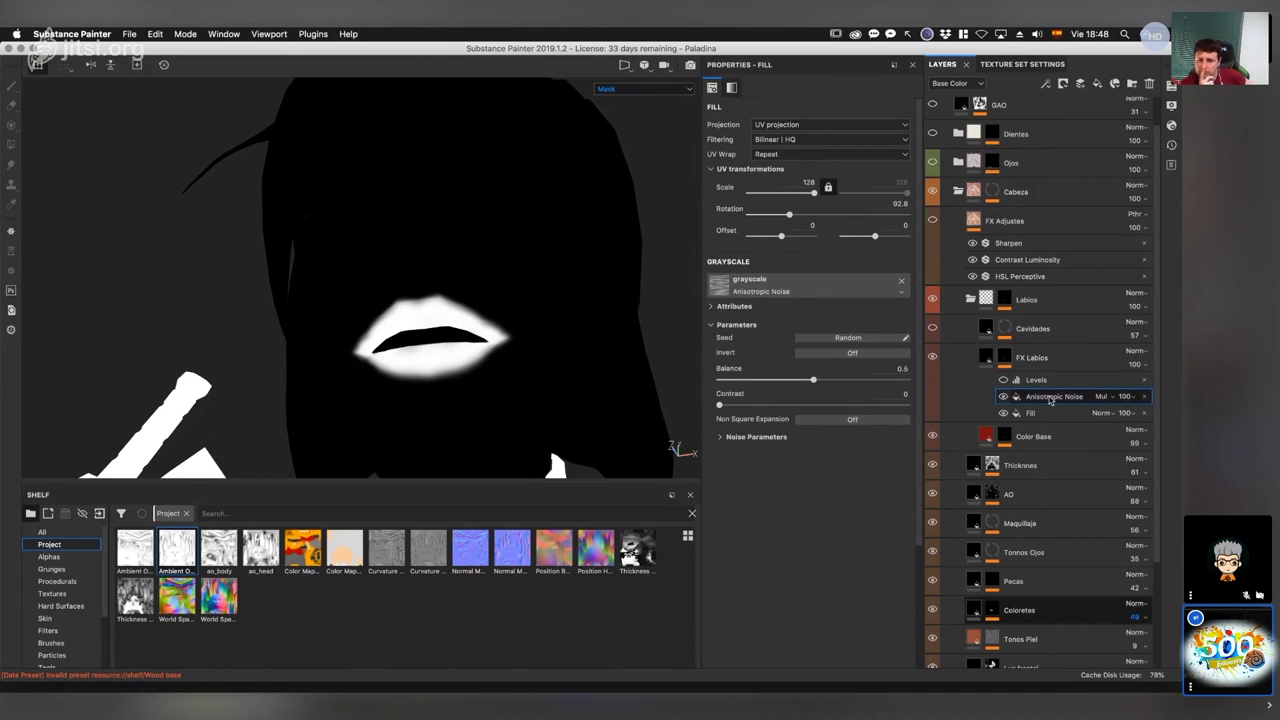
pyautogui.click(57, 581)
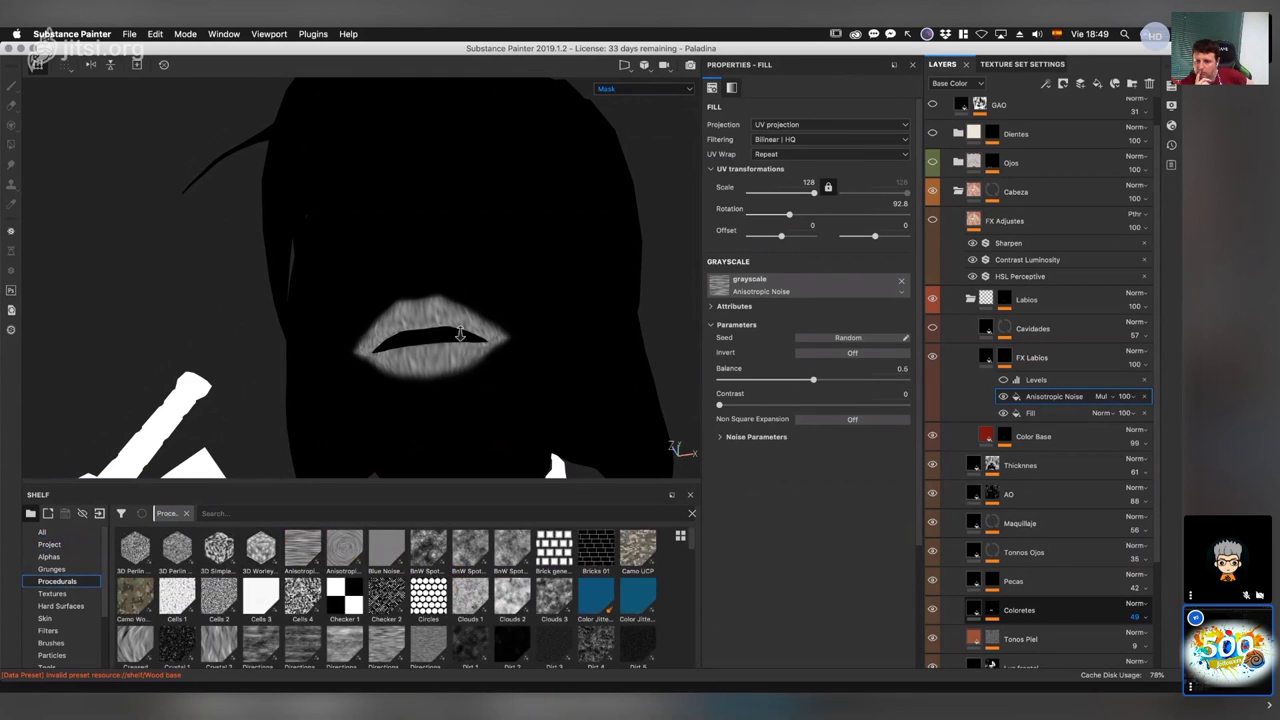
pyautogui.scroll(1, 555, 453)
pyautogui.scroll(1, 555, 453)
pyautogui.moveTo(811, 216); pyautogui.dragTo(843, 216)
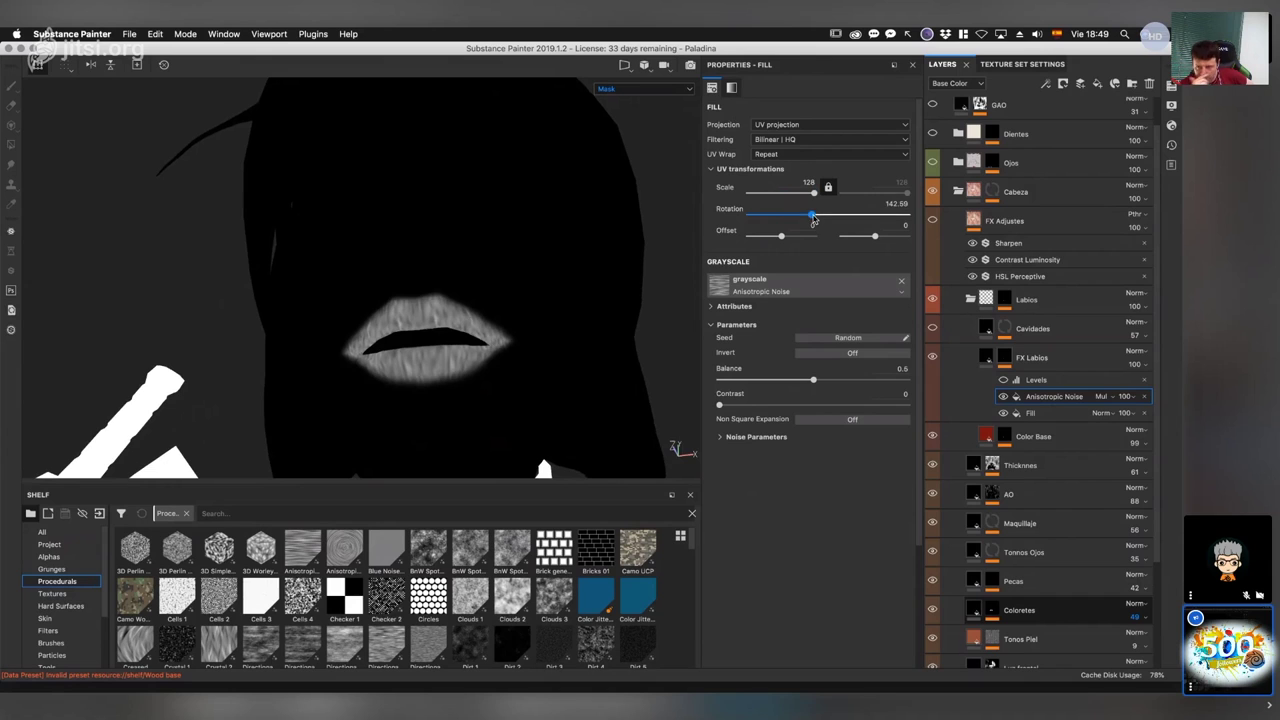
pyautogui.hotkey('ctrl', 'z')
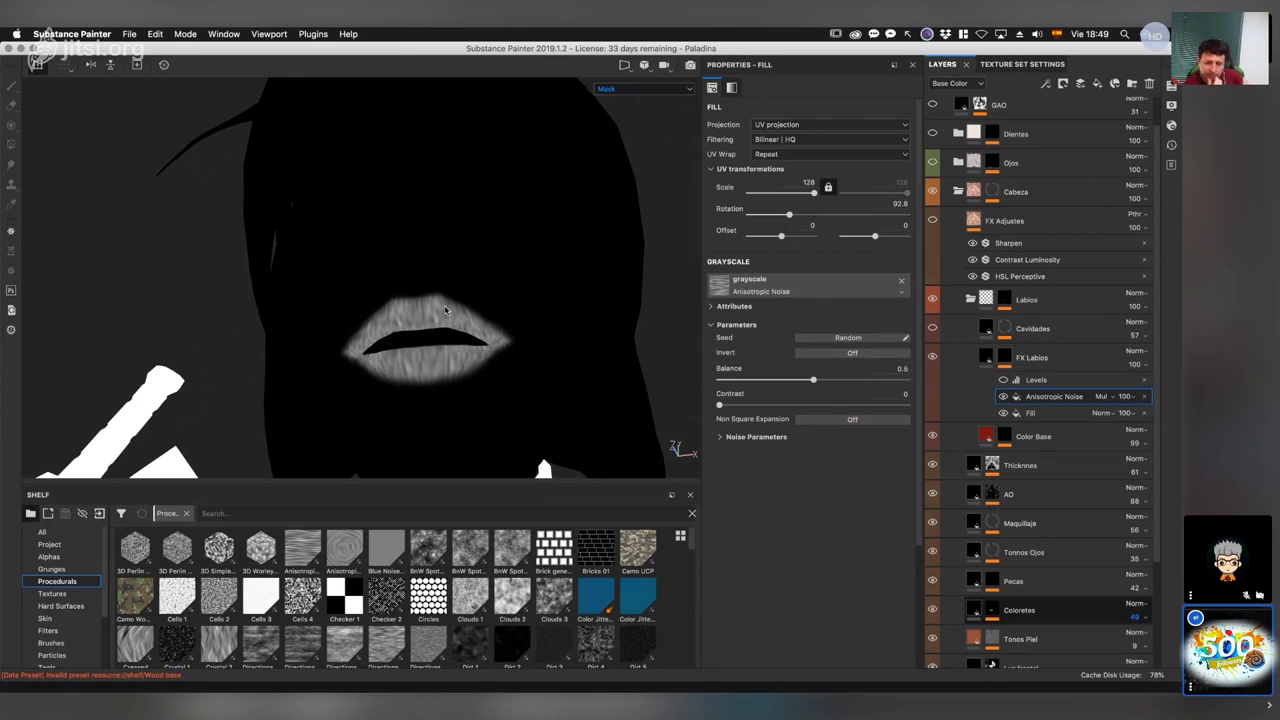
# Step: Try a lower noise scale, undo it, and switch back to Material view
pyautogui.keyDown('alt'); pyautogui.moveTo(476, 314); pyautogui.dragTo(466, 288); pyautogui.keyUp('alt')
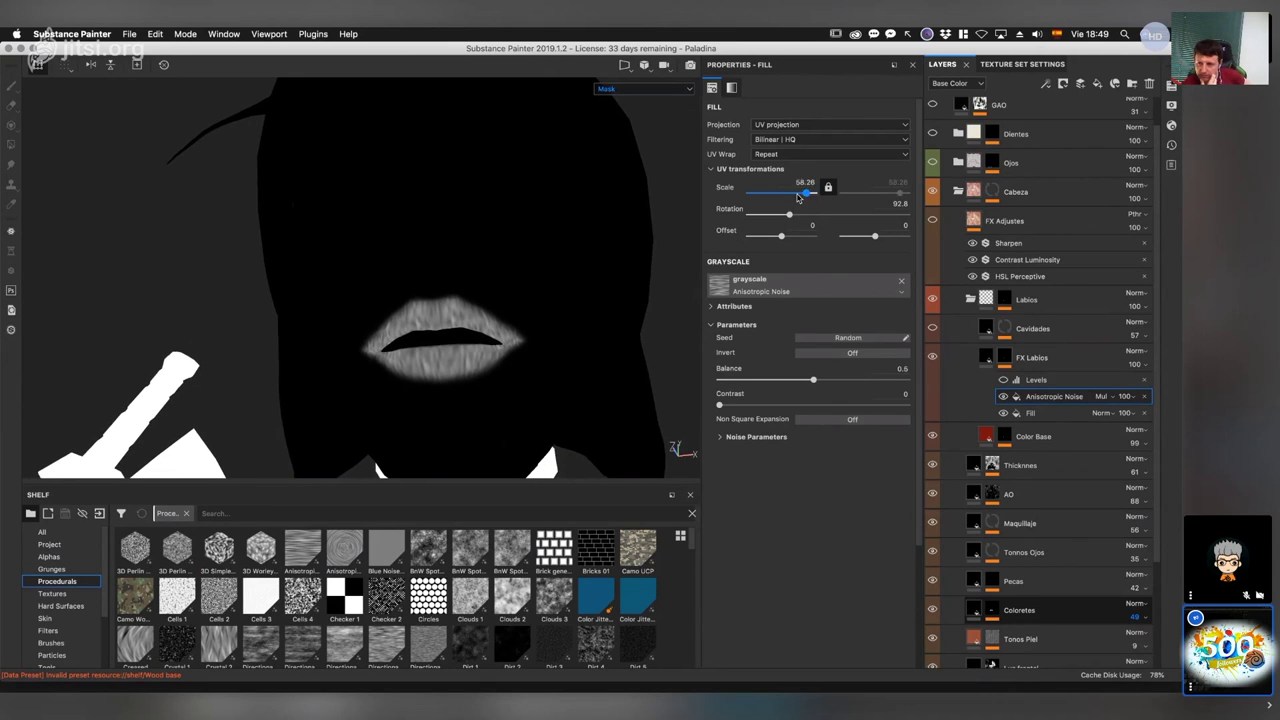
pyautogui.moveTo(808, 193); pyautogui.dragTo(790, 193)
pyautogui.hotkey('ctrl', 'z')
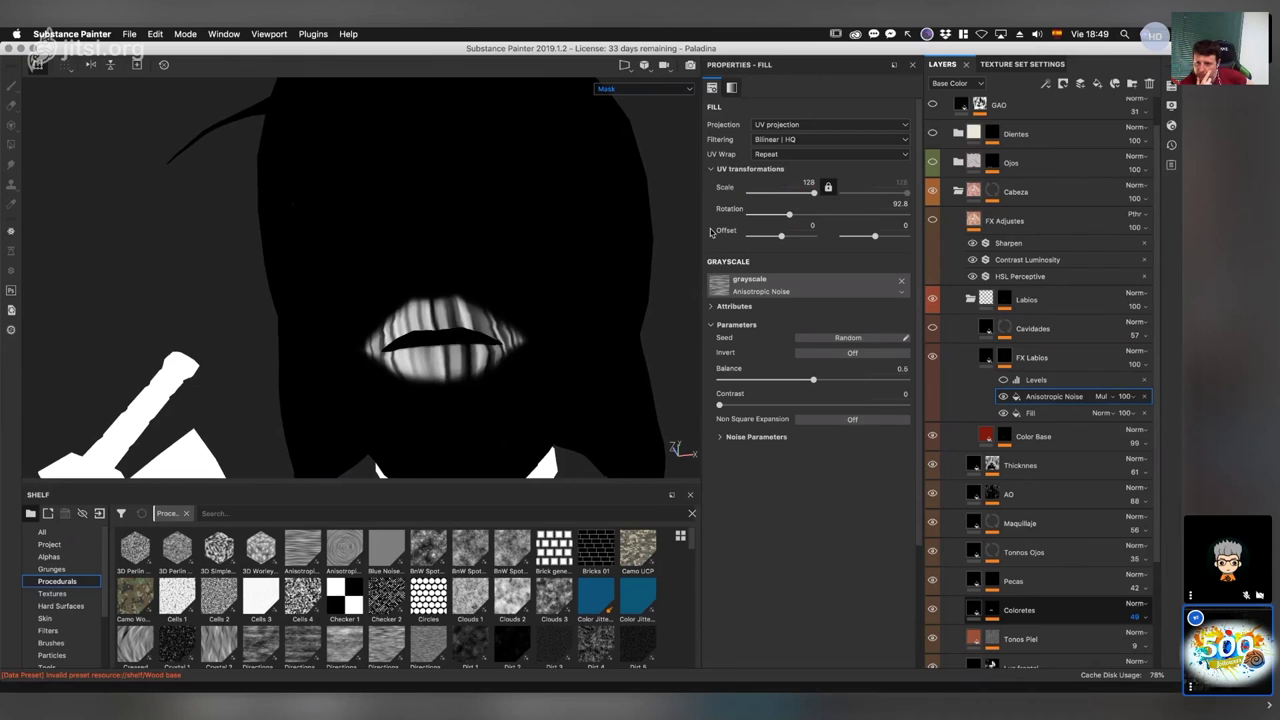
pyautogui.press('m')
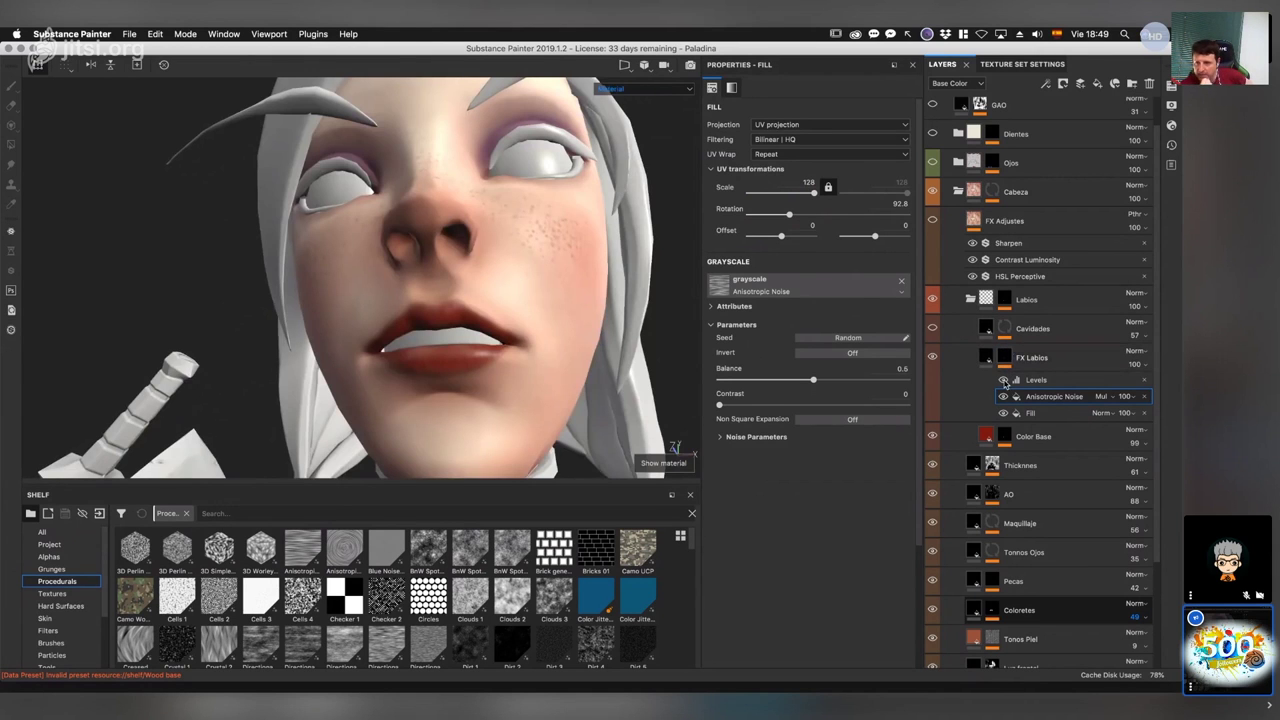
# Step: Check the FX Labios layer's mask, then return to its material and orbit the face
pyautogui.click(988, 359)
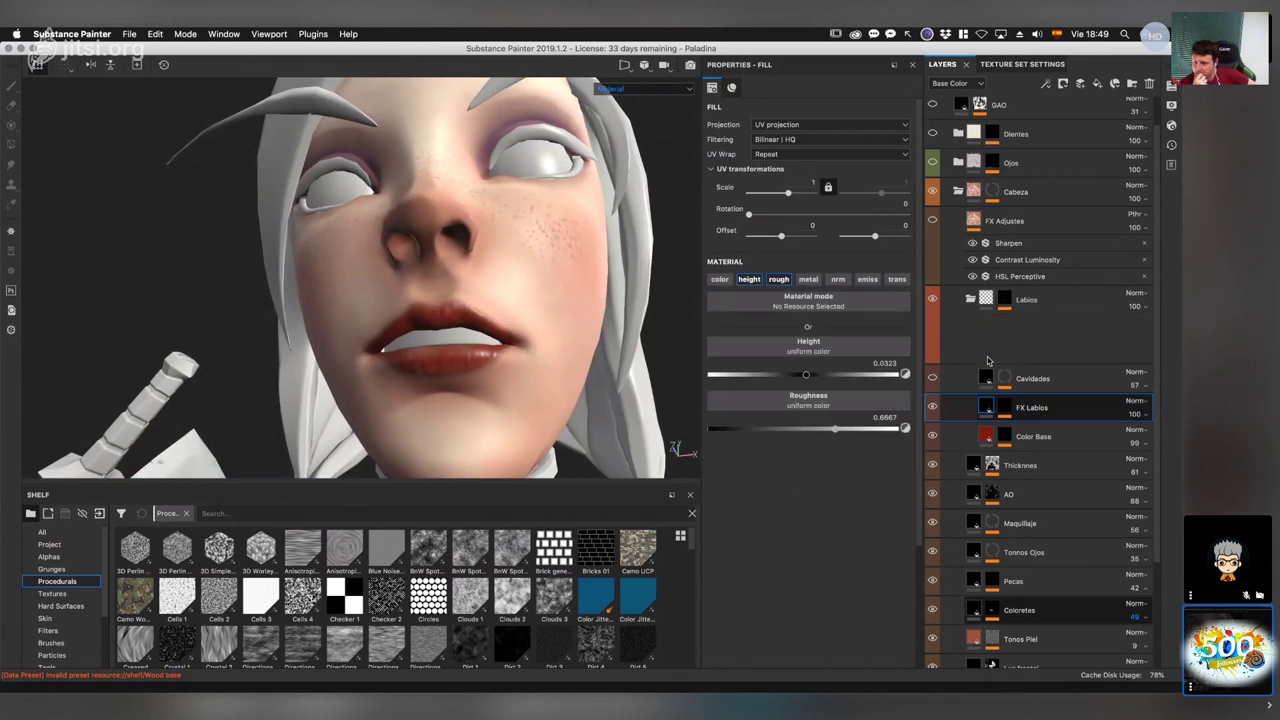
pyautogui.keyDown('alt'); pyautogui.click(1004, 358); pyautogui.keyUp('alt')
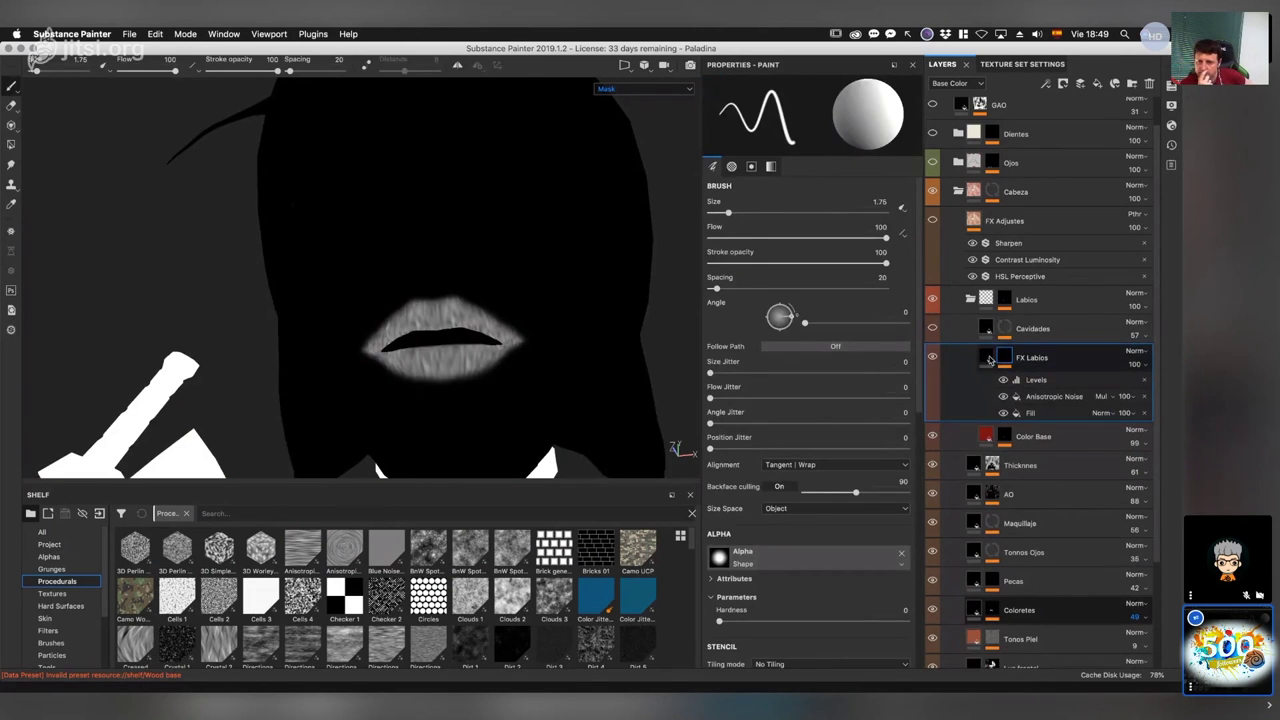
pyautogui.click(989, 359)
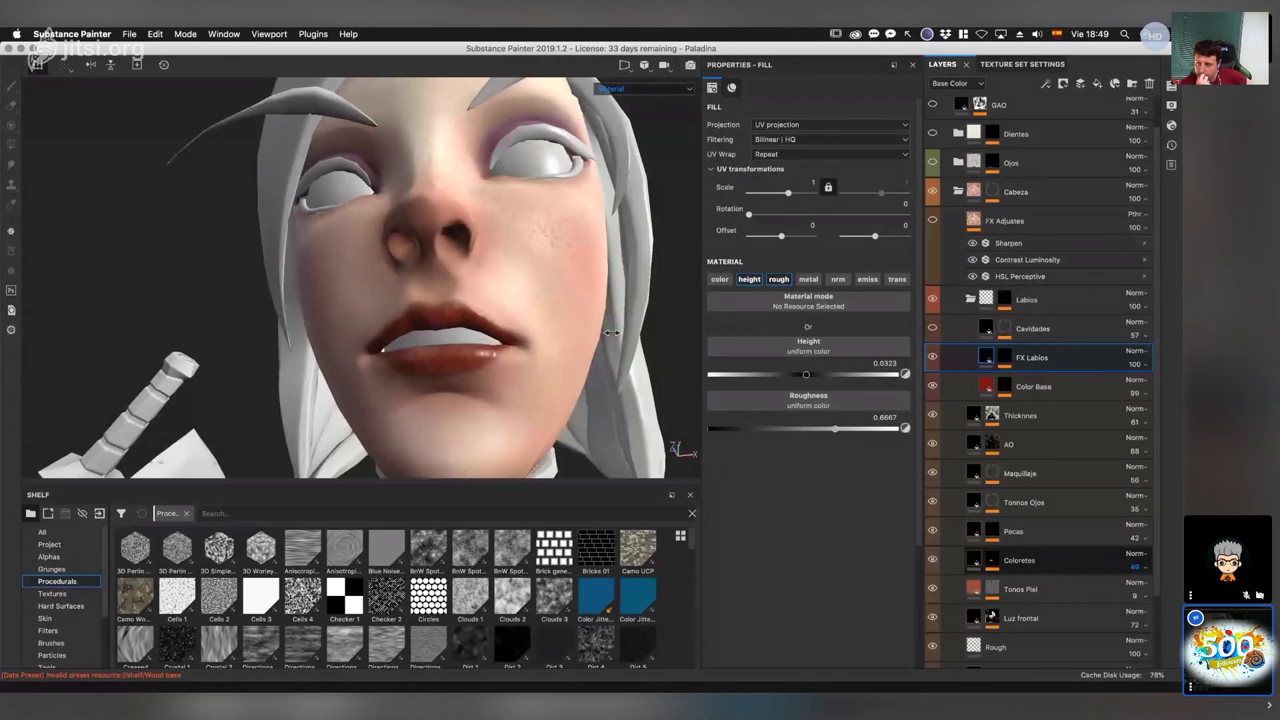
pyautogui.keyDown('alt'); pyautogui.moveTo(612, 333); pyautogui.dragTo(990, 330); pyautogui.keyUp('alt')
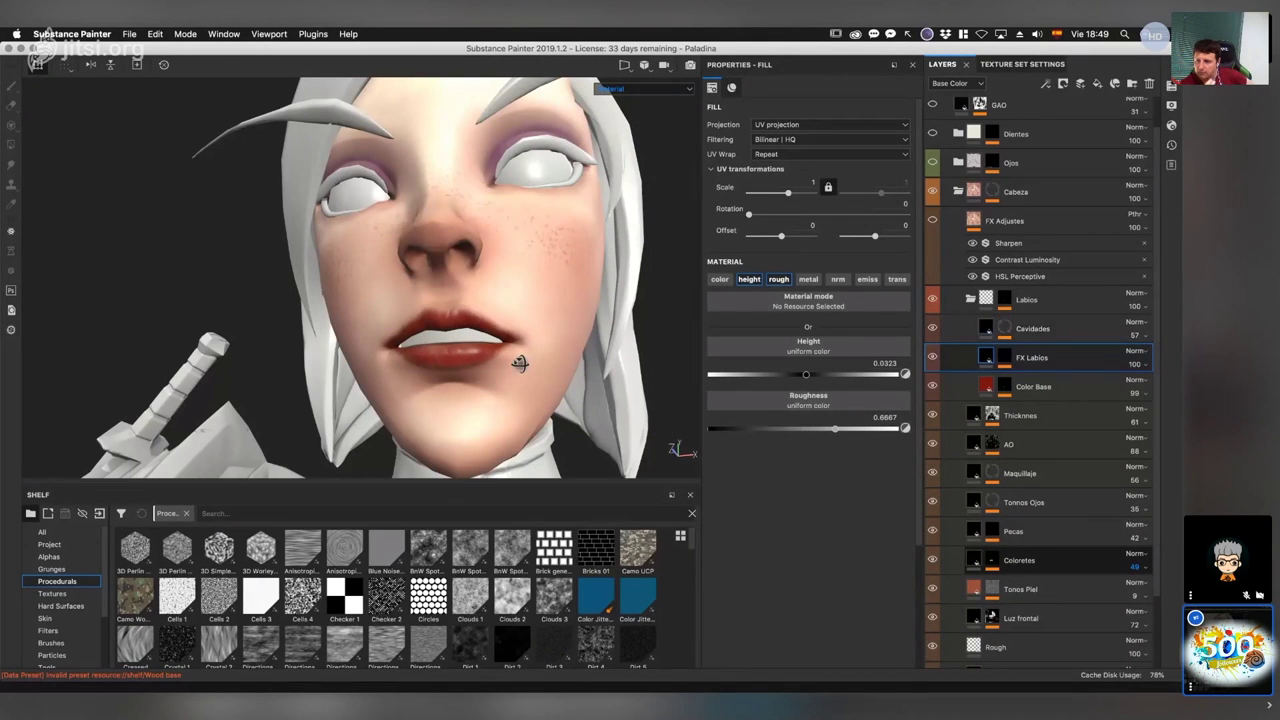
pyautogui.moveTo(519, 363)
pyautogui.keyDown('alt'); pyautogui.mouseDown()
pyautogui.moveTo(669, 249)
pyautogui.moveTo(922, 303)
pyautogui.mouseUp(); pyautogui.keyUp('alt')
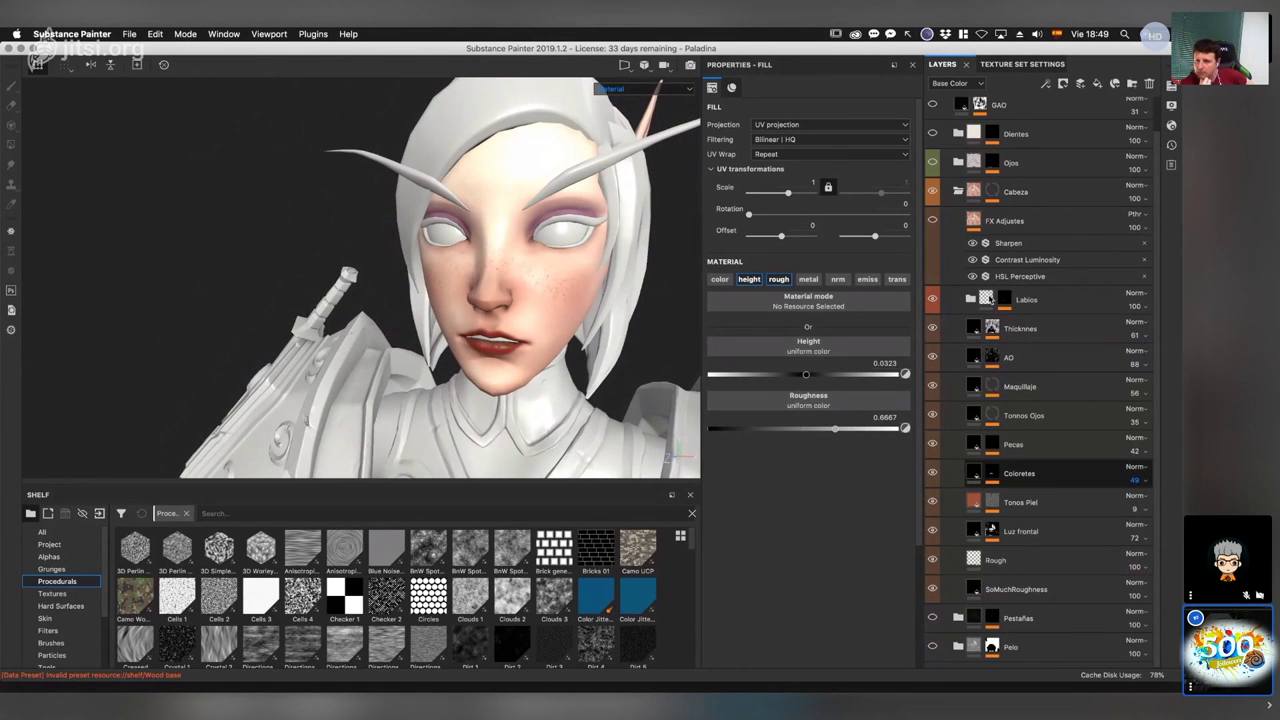
# Step: Confirm the FX Adjustes name and add an empty 'Layer 1' above it
pyautogui.doubleClick(989, 222)
pyautogui.press('Return')
pyautogui.press('1')
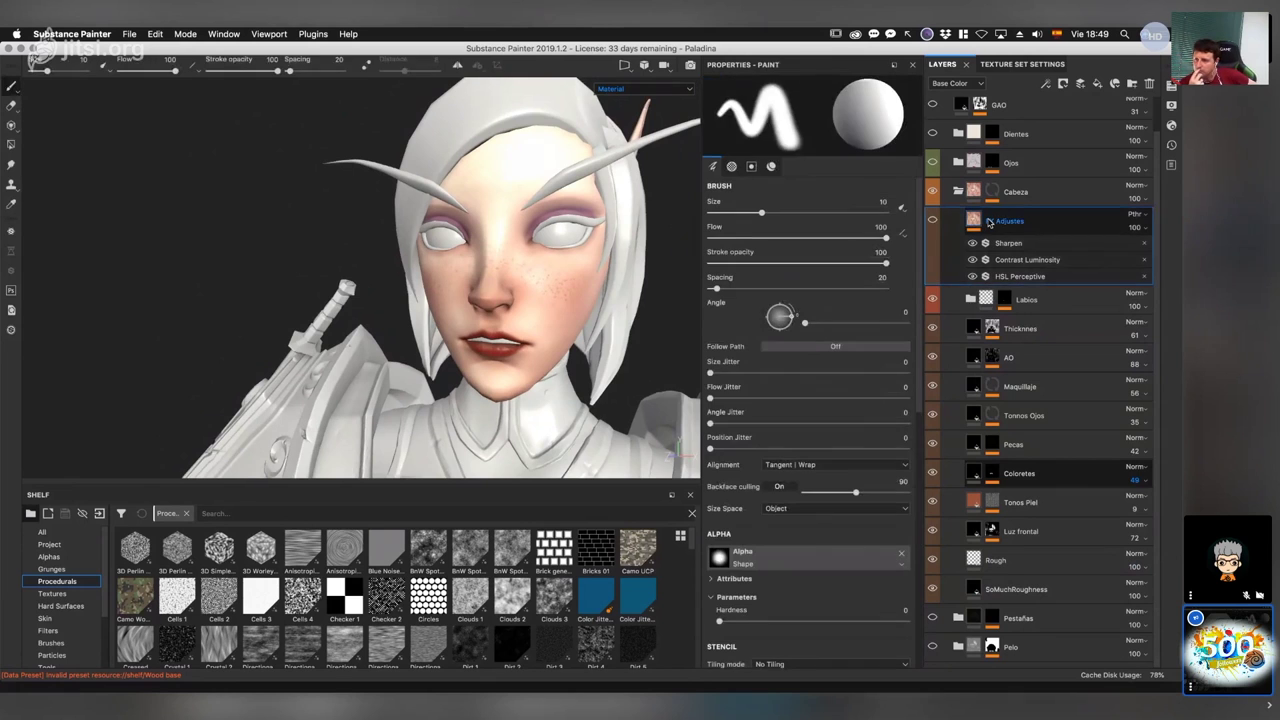
pyautogui.moveTo(500, 289)
pyautogui.keyDown('alt'); pyautogui.mouseDown()
pyautogui.moveTo(520, 297)
pyautogui.moveTo(483, 280)
pyautogui.mouseUp(); pyautogui.keyUp('alt')
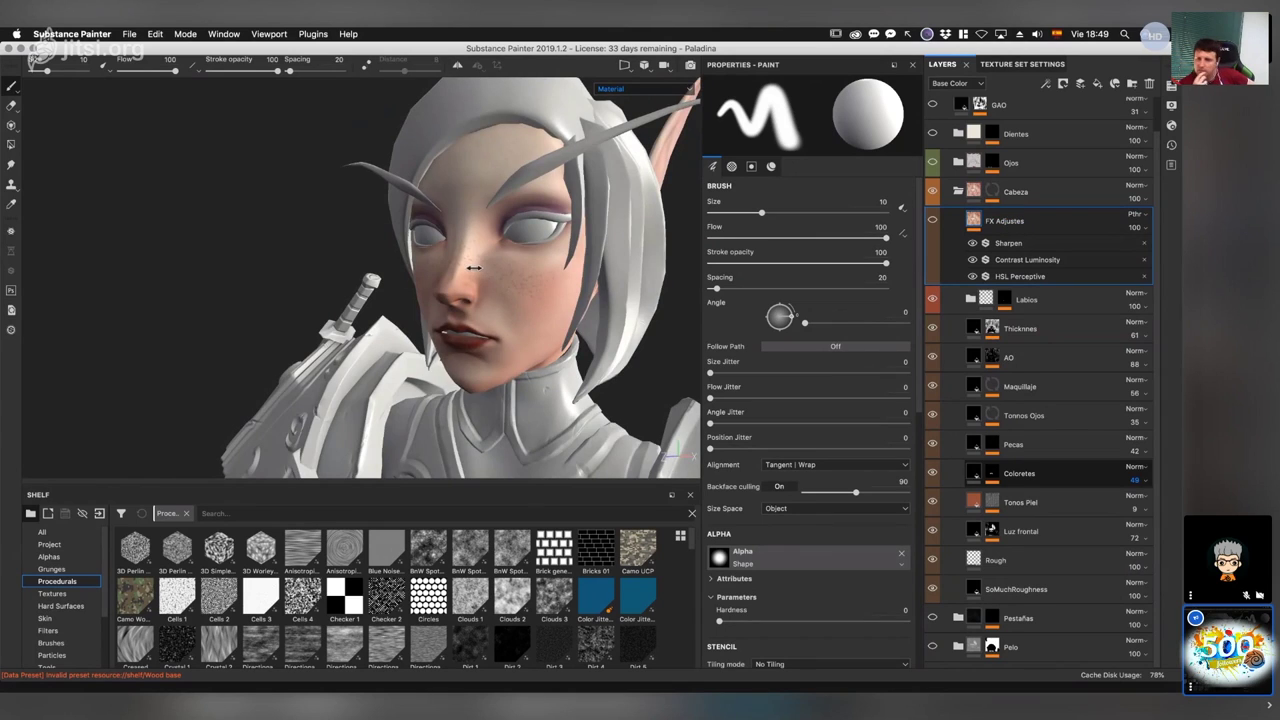
pyautogui.keyDown('alt'); pyautogui.moveTo(474, 267); pyautogui.dragTo(471, 267); pyautogui.keyUp('alt')
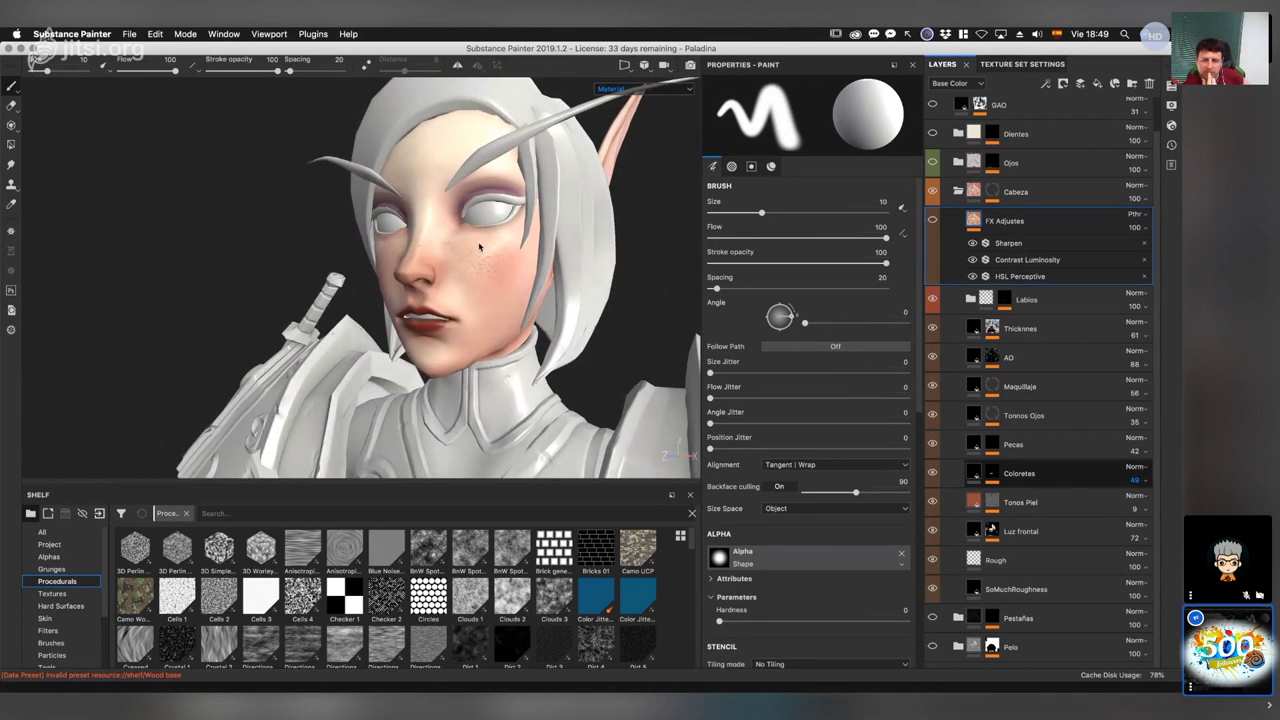
pyautogui.keyDown('alt'); pyautogui.moveTo(476, 251); pyautogui.dragTo(351, 310); pyautogui.keyUp('alt')
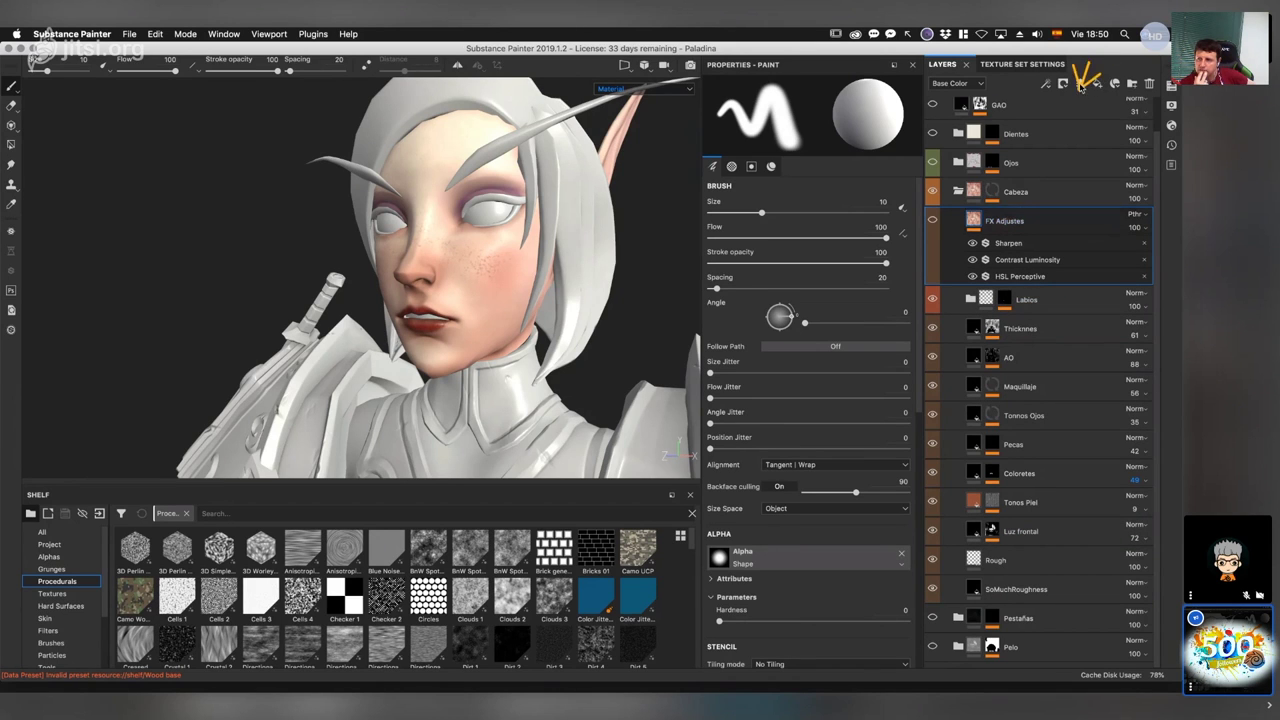
pyautogui.click(1080, 84)
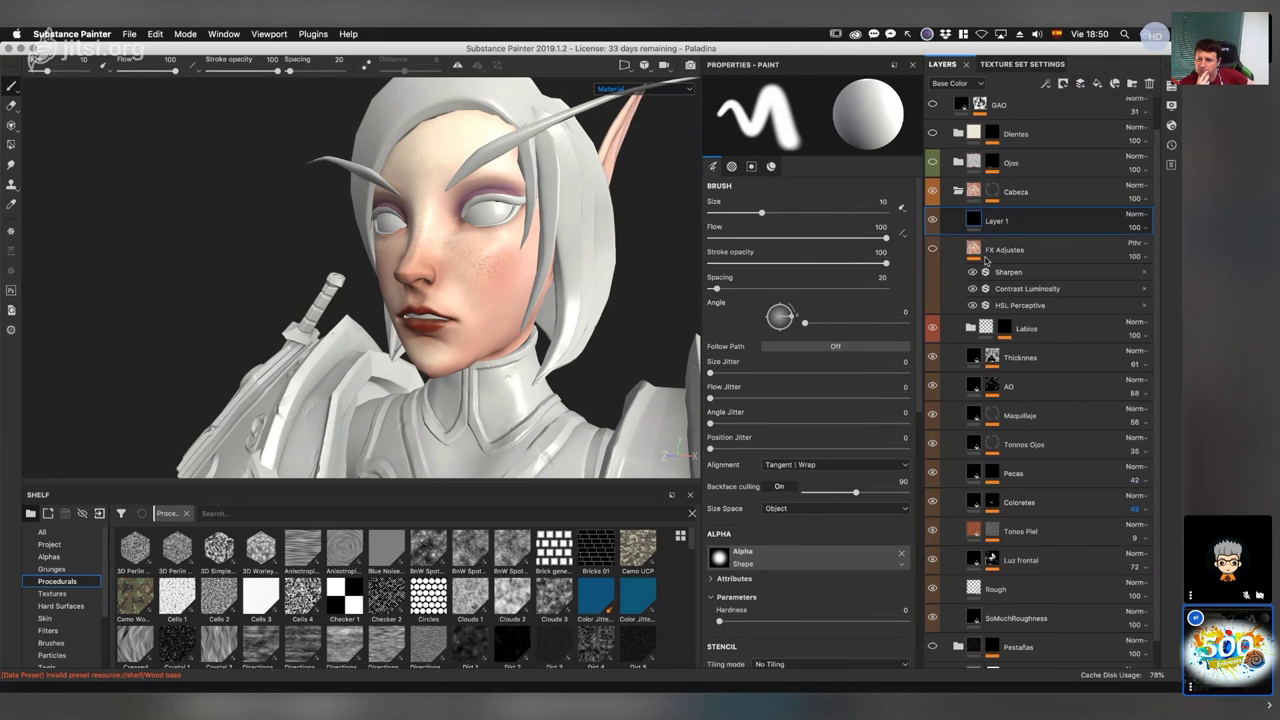
# Step: Reduce the brush size to 3.67 and paint a white stroke down the cheek
pyautogui.keyDown('ctrl'); pyautogui.moveTo(462, 258); pyautogui.dragTo(440, 258, button='right'); pyautogui.keyUp('ctrl')
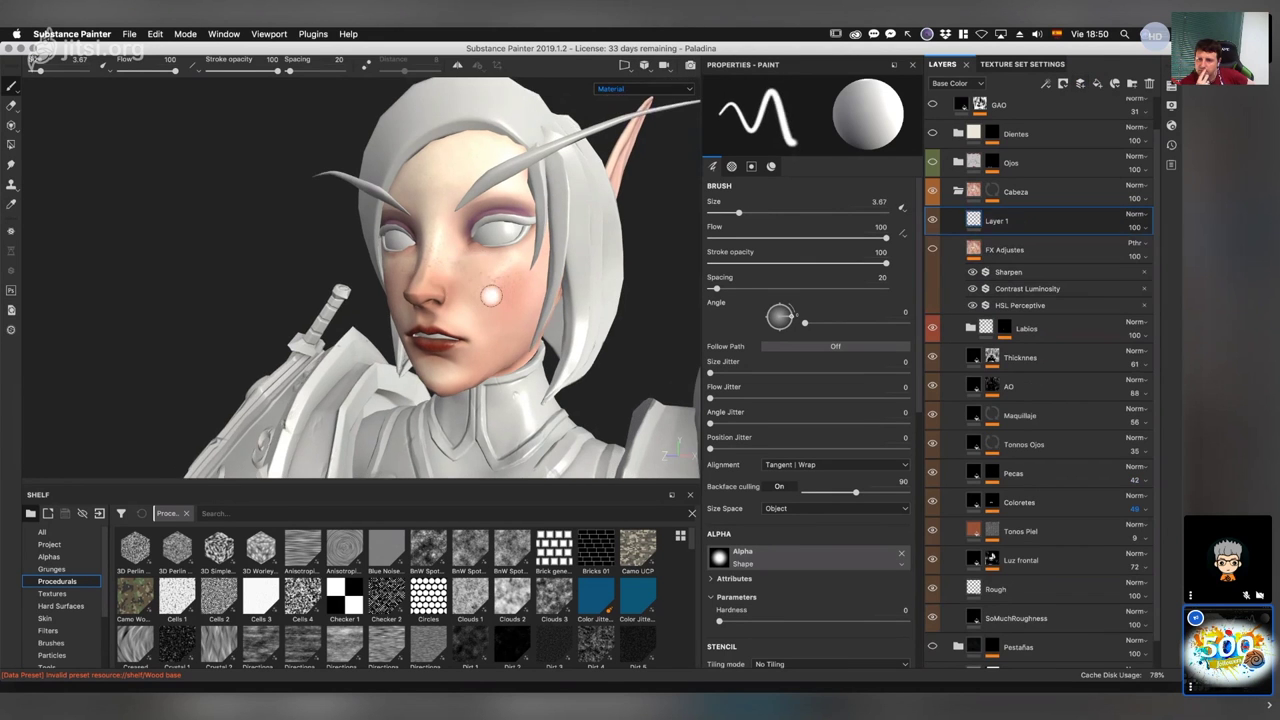
pyautogui.keyDown('alt'); pyautogui.moveTo(470, 309); pyautogui.dragTo(488, 332); pyautogui.keyUp('alt')
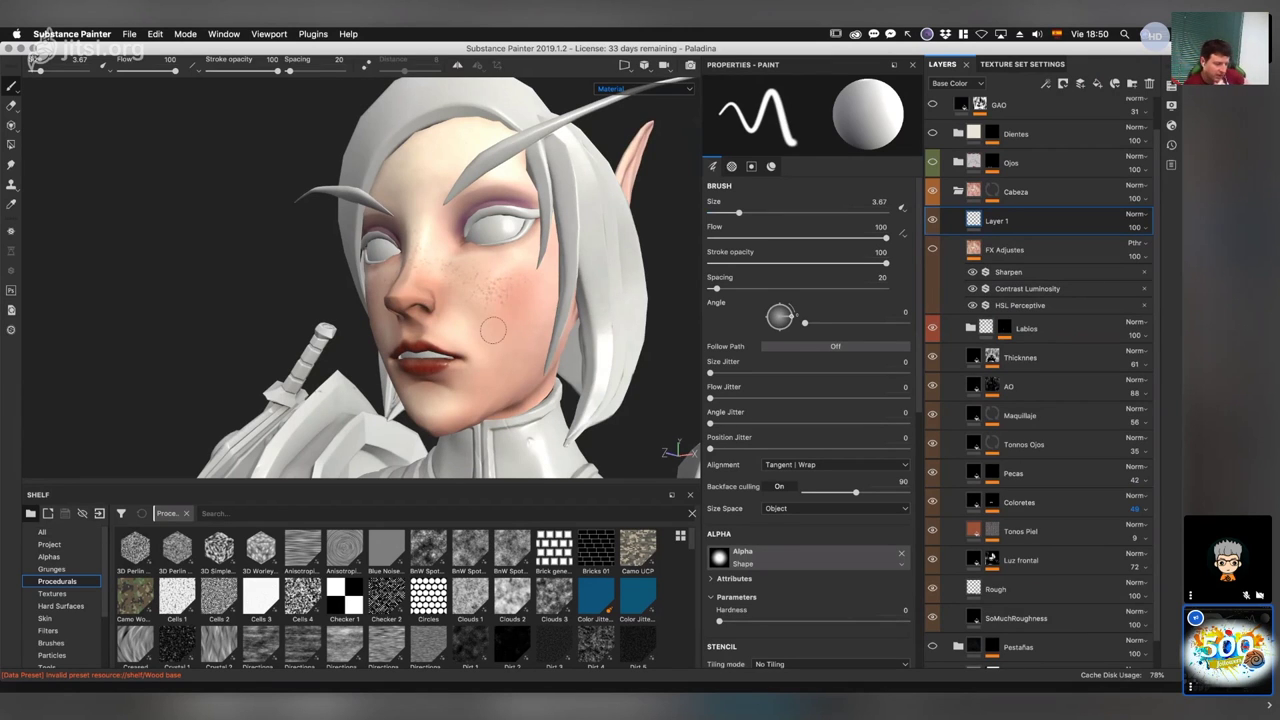
pyautogui.moveTo(497, 262); pyautogui.dragTo(486, 385)
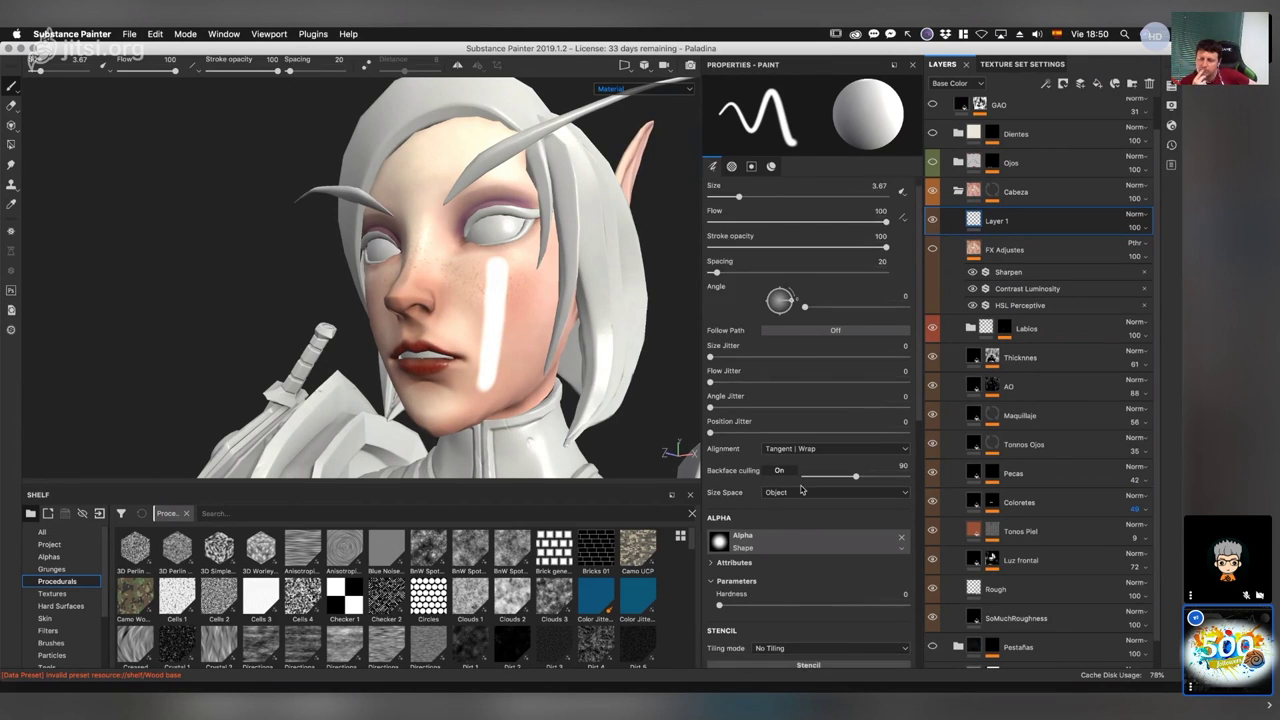
pyautogui.scroll(-10, 808, 420)
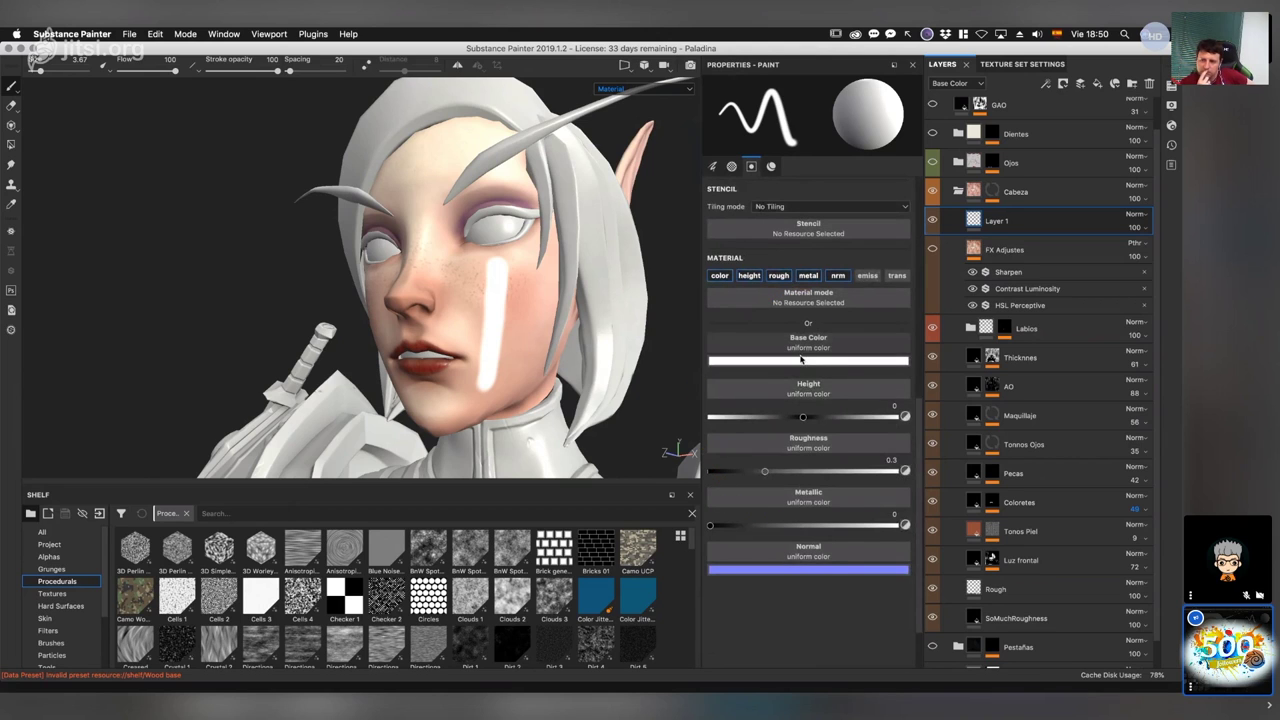
# Step: Paint a red stripe down the cheek with height 0.2039 and roughness 0.754
pyautogui.click(808, 360)
pyautogui.click(897, 386)
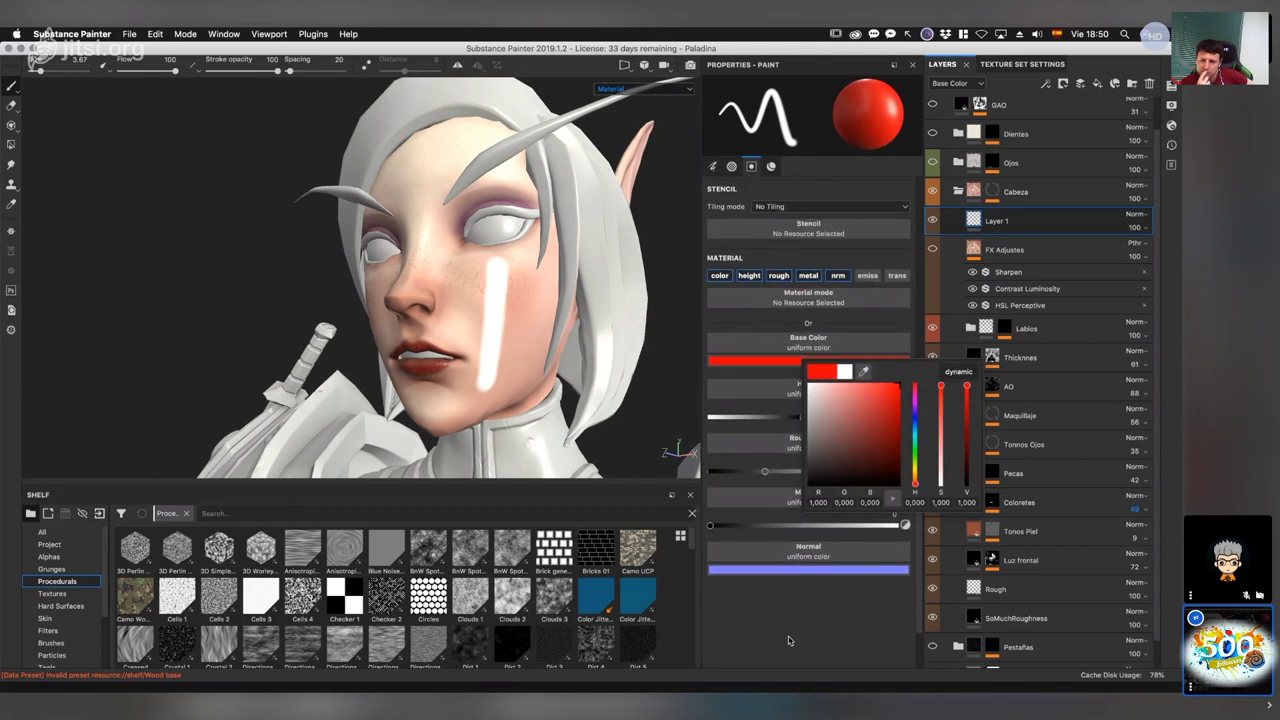
pyautogui.click(788, 636)
pyautogui.moveTo(814, 417); pyautogui.dragTo(822, 417)
pyautogui.click(845, 472)
pyautogui.moveTo(518, 376)
pyautogui.mouseDown()
pyautogui.moveTo(594, 370)
pyautogui.moveTo(552, 313)
pyautogui.moveTo(515, 331)
pyautogui.mouseUp()
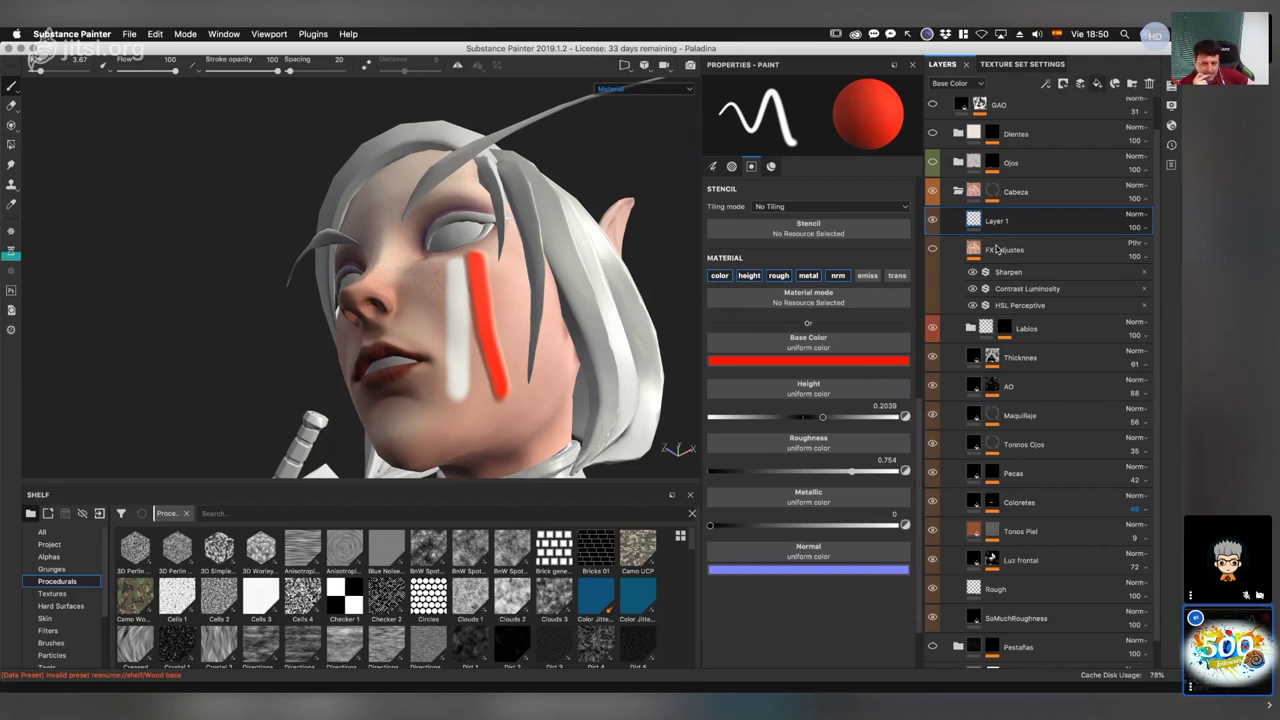
pyautogui.click(1096, 84)
# Step: Make the new fill layer pure red with a black mask and reveal a thin cheek stroke
pyautogui.click(808, 364)
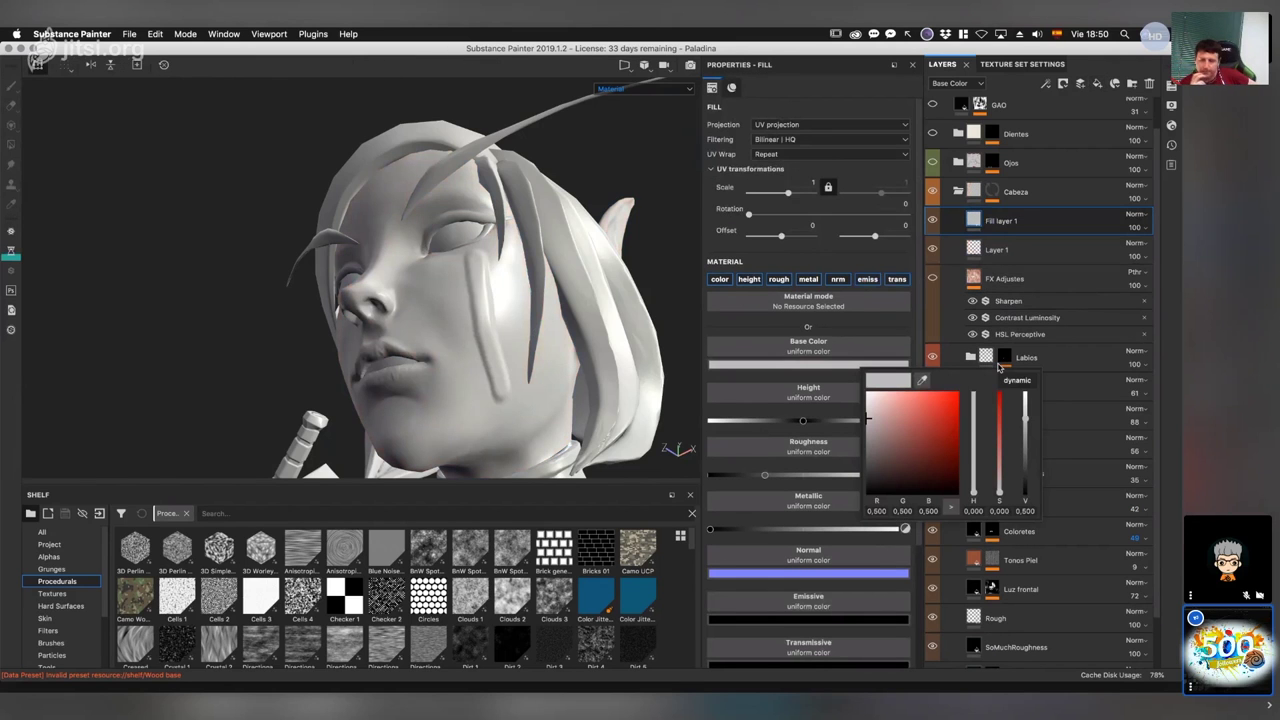
pyautogui.click(957, 394)
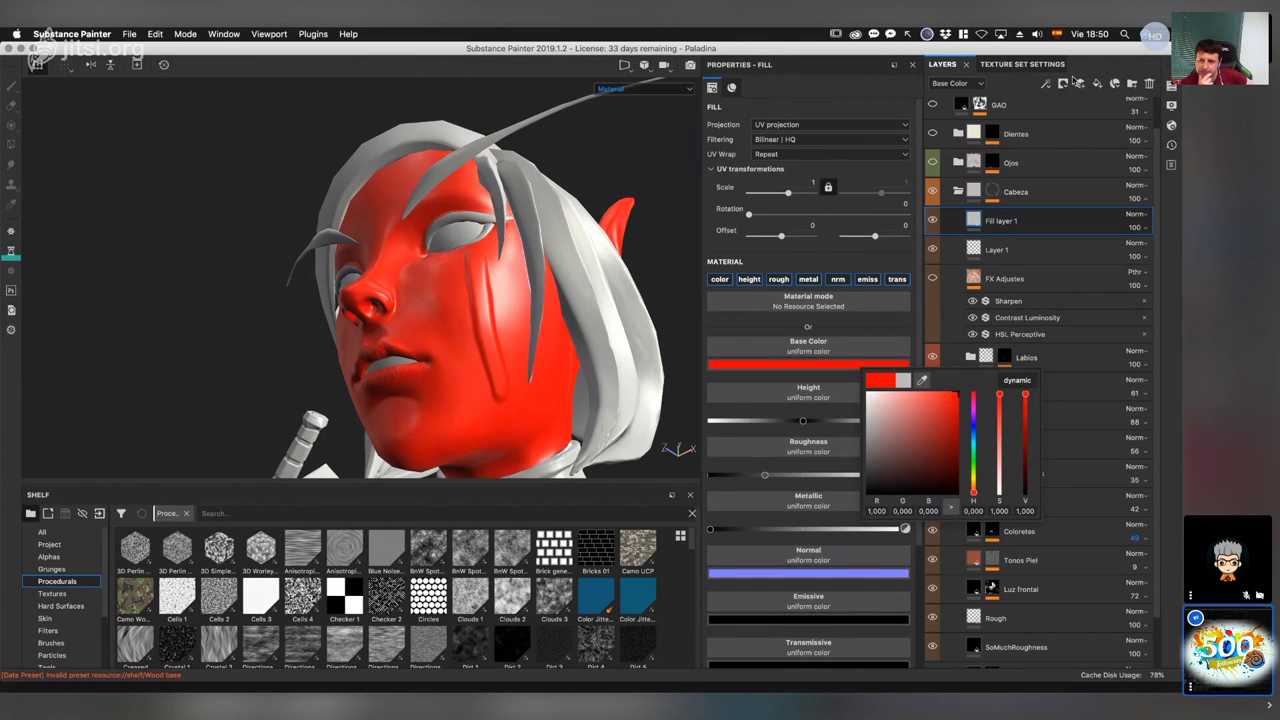
pyautogui.click(1075, 82)
pyautogui.click(1063, 96)
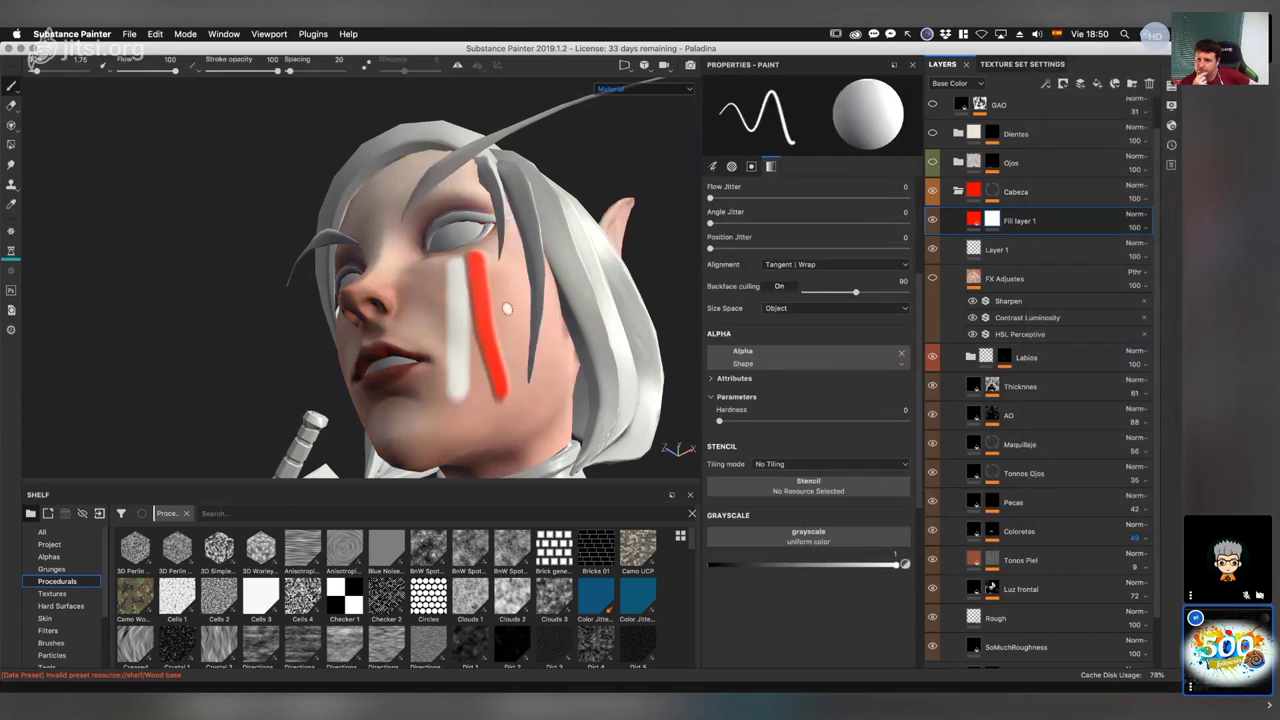
pyautogui.moveTo(518, 296); pyautogui.dragTo(520, 412)
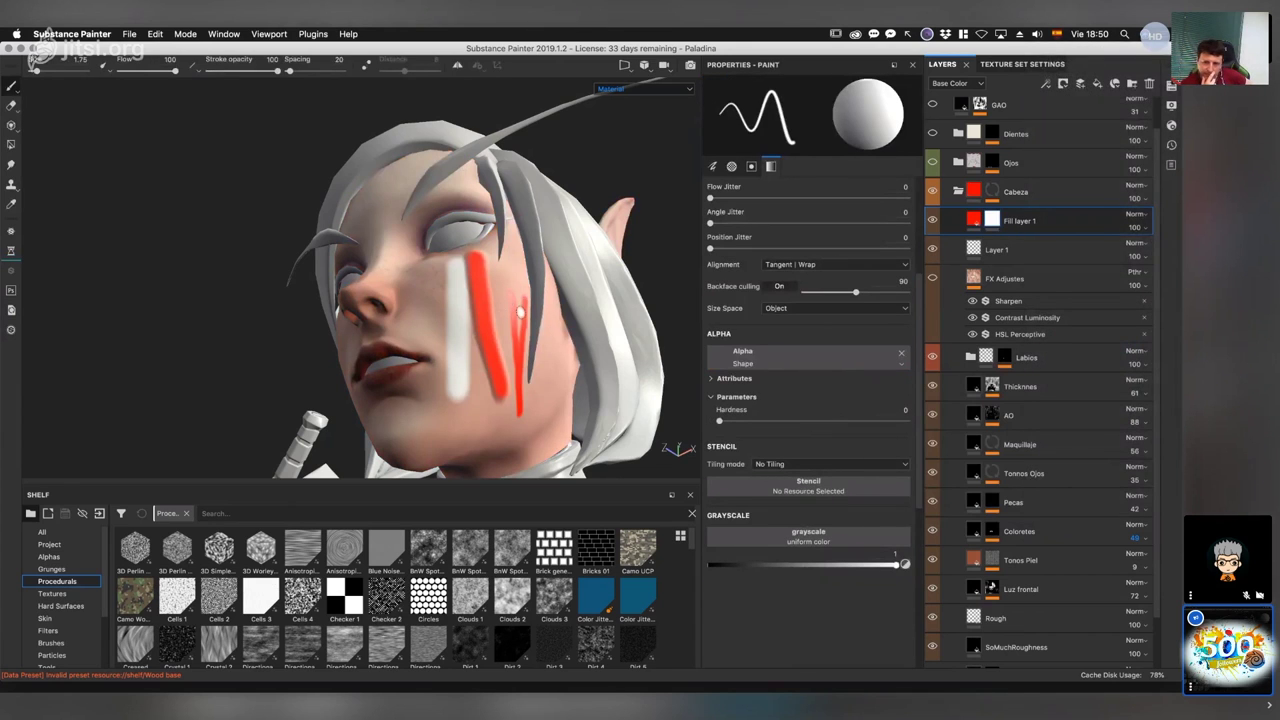
pyautogui.keyDown('alt'); pyautogui.moveTo(503, 302); pyautogui.dragTo(540, 310); pyautogui.keyUp('alt')
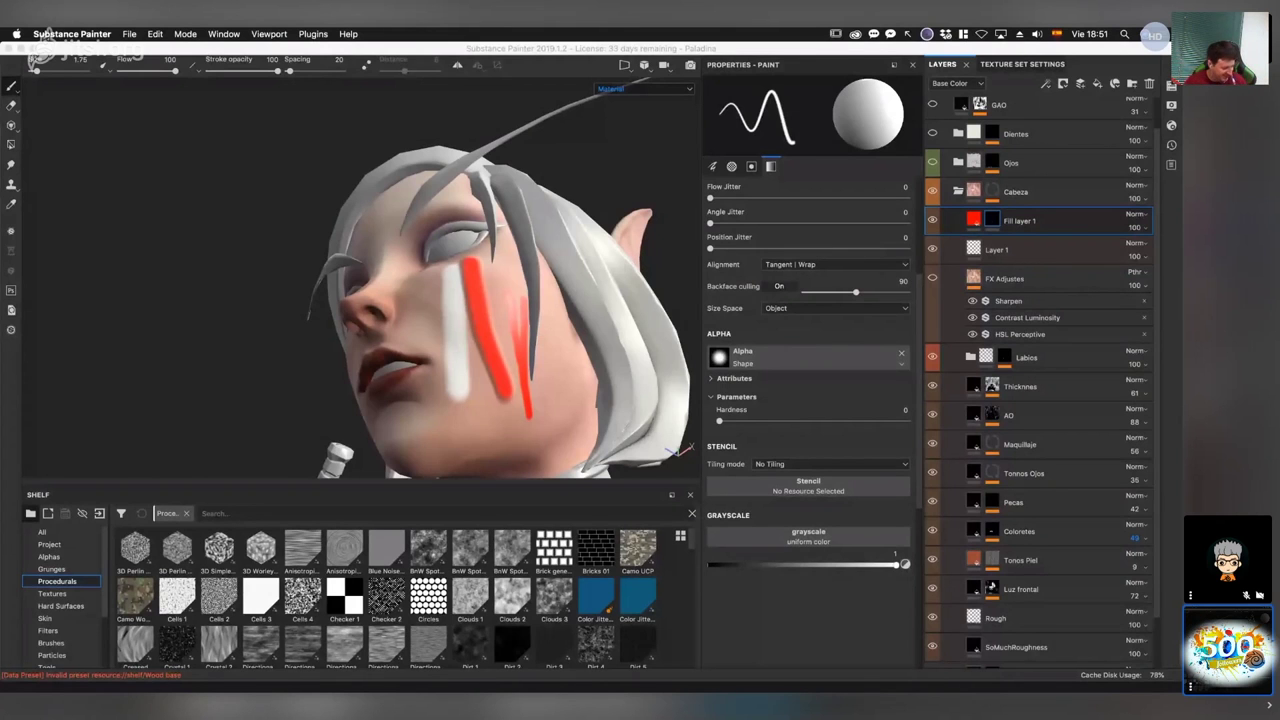
# Step: Recolor Fill layer 1 blue and adjust its height from 0.3269 to -0.4887
pyautogui.click(1015, 191)
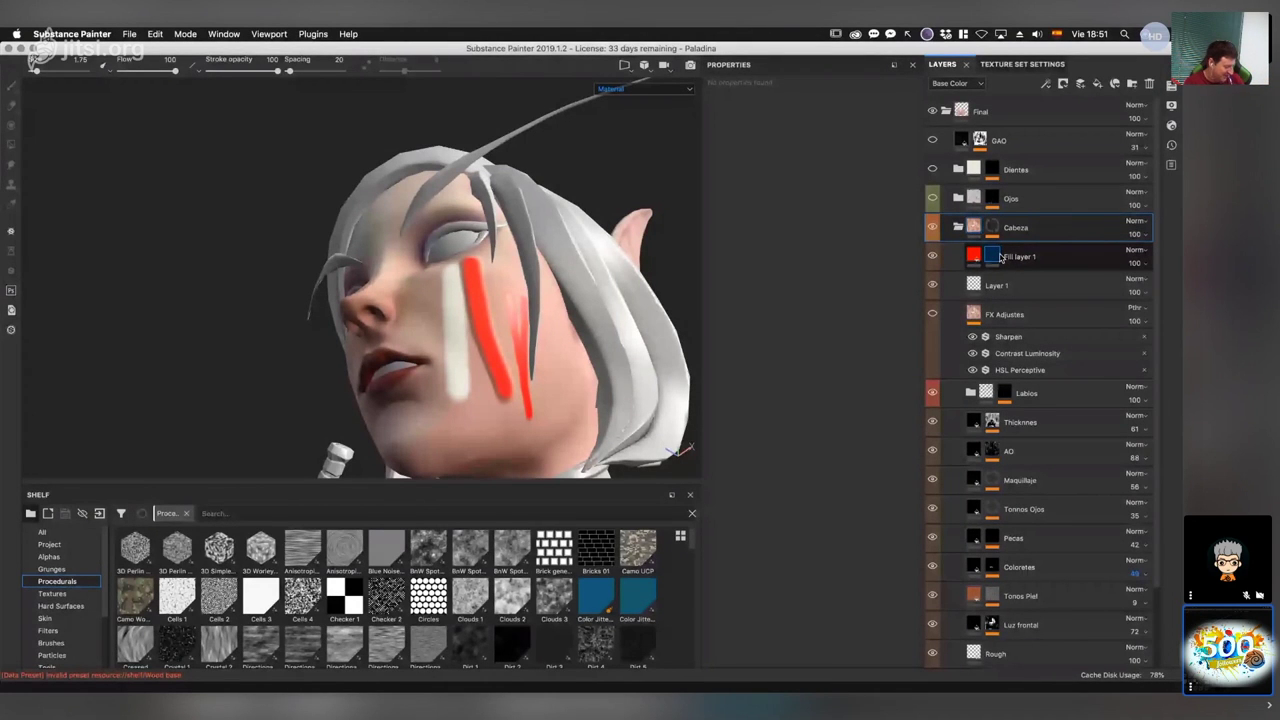
pyautogui.click(973, 259)
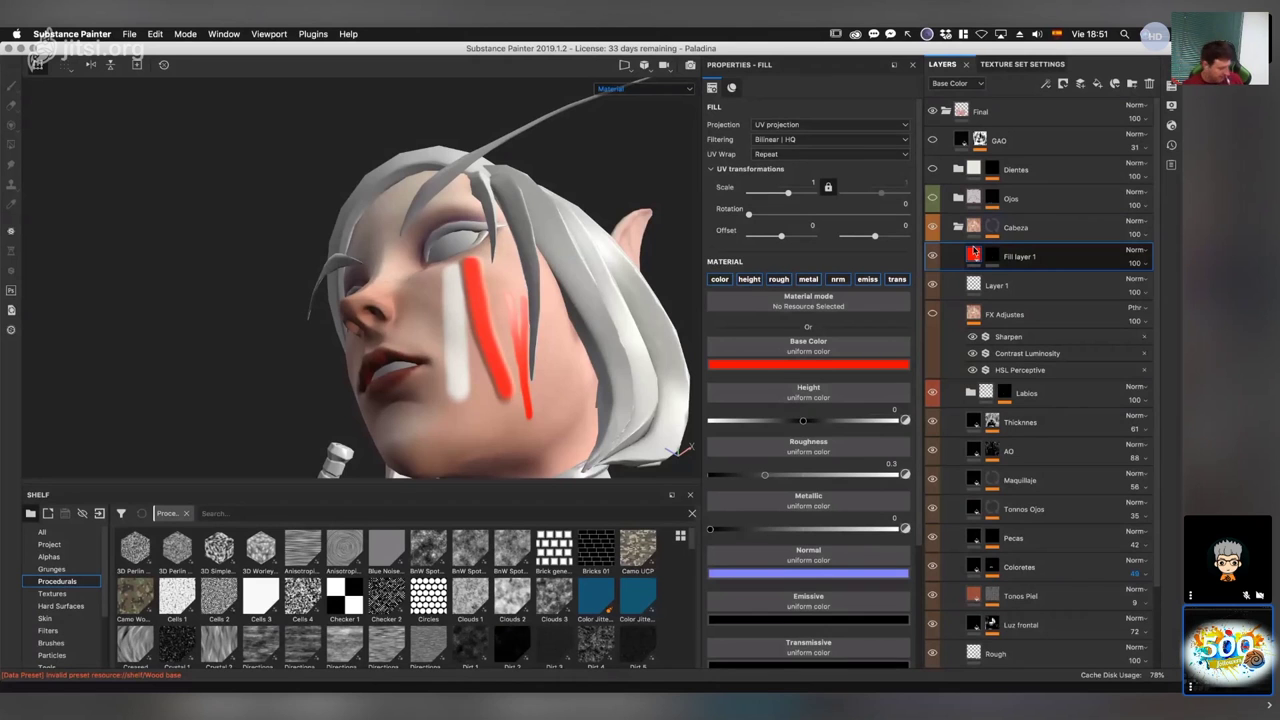
pyautogui.press('1')
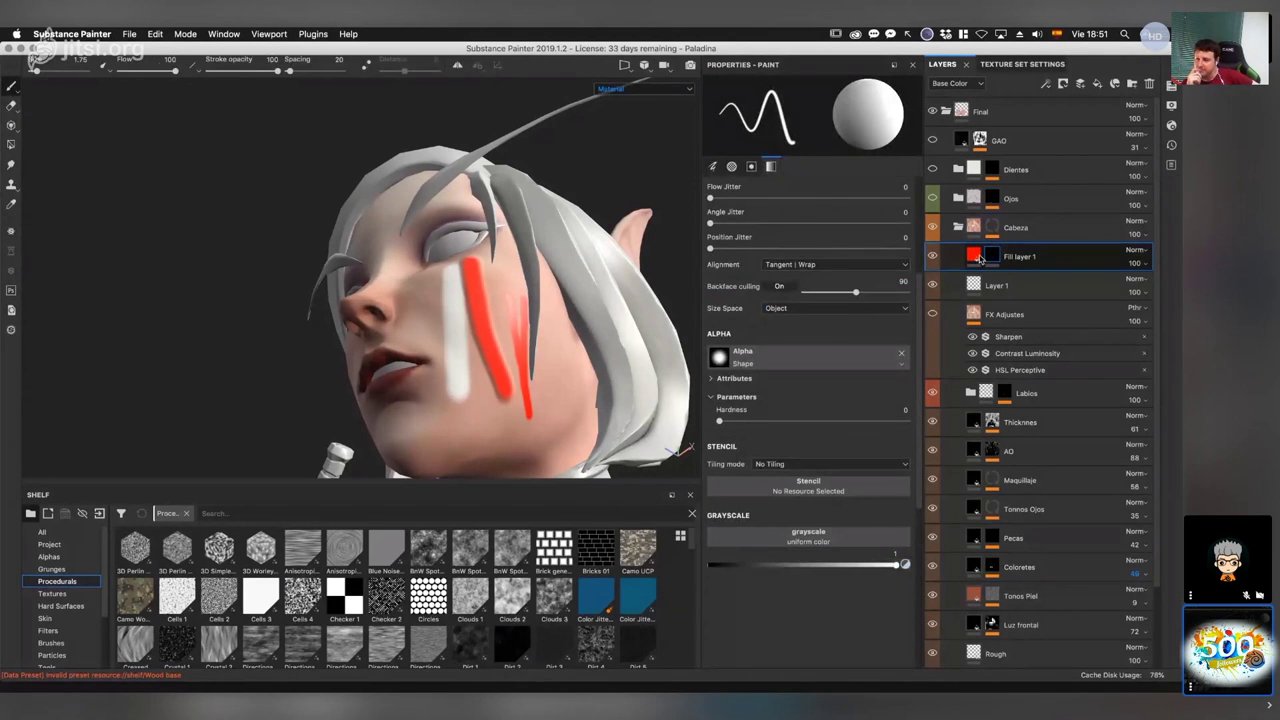
pyautogui.click(980, 259)
pyautogui.click(840, 365)
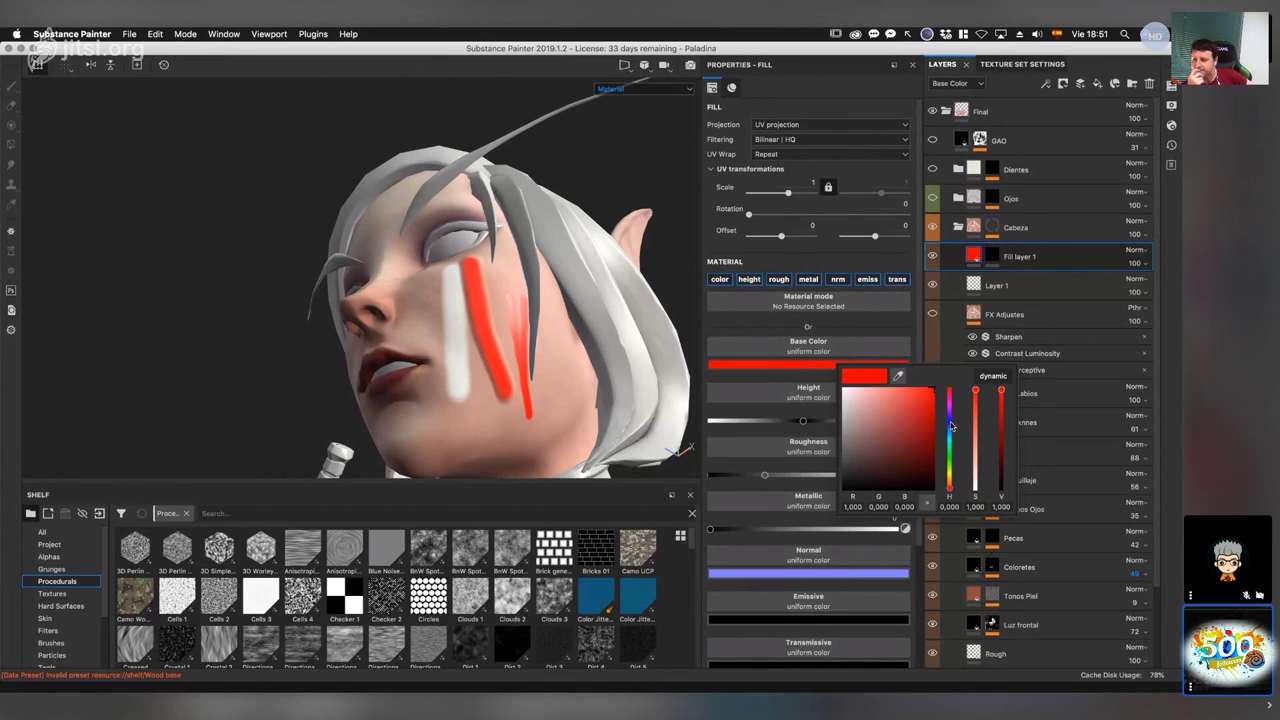
pyautogui.click(949, 422)
pyautogui.click(905, 421)
pyautogui.click(908, 401)
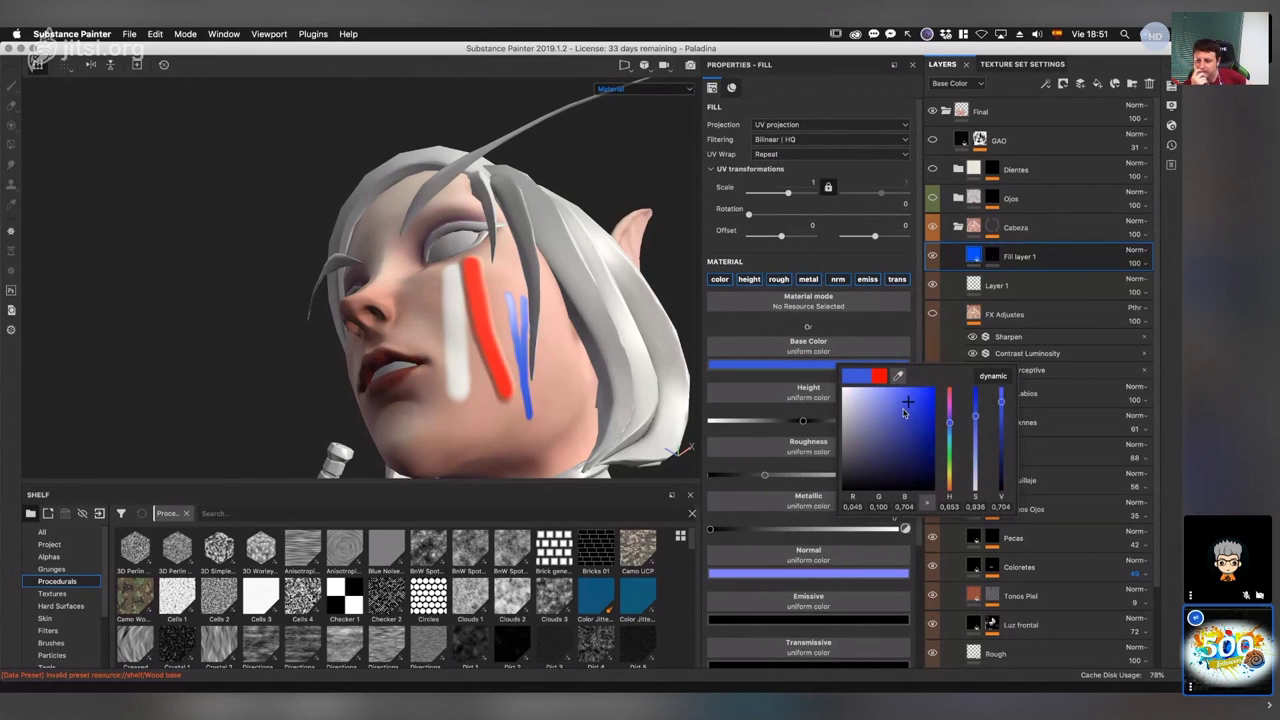
pyautogui.click(803, 421)
pyautogui.moveTo(803, 421); pyautogui.dragTo(829, 422)
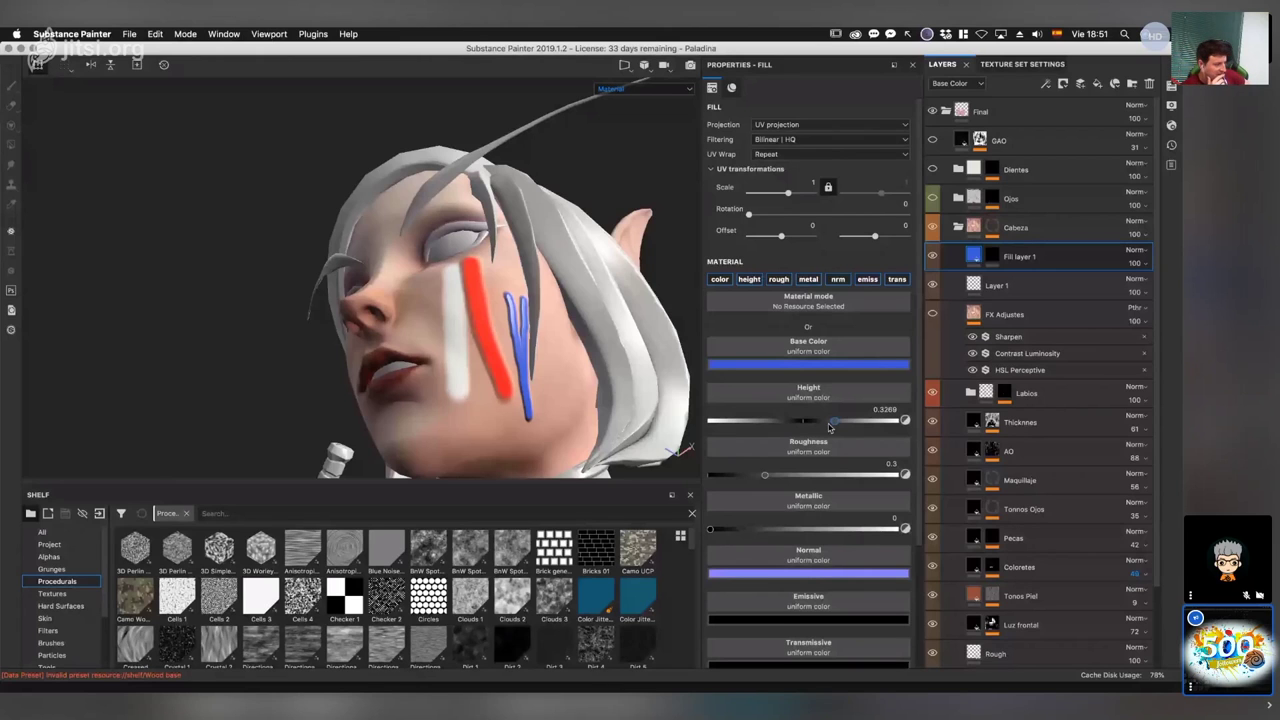
pyautogui.moveTo(829, 421); pyautogui.dragTo(756, 421)
# Step: Delete Fill layer 1 and Layer 1, then toggle FX Adjustes off and on
pyautogui.click(1055, 287)
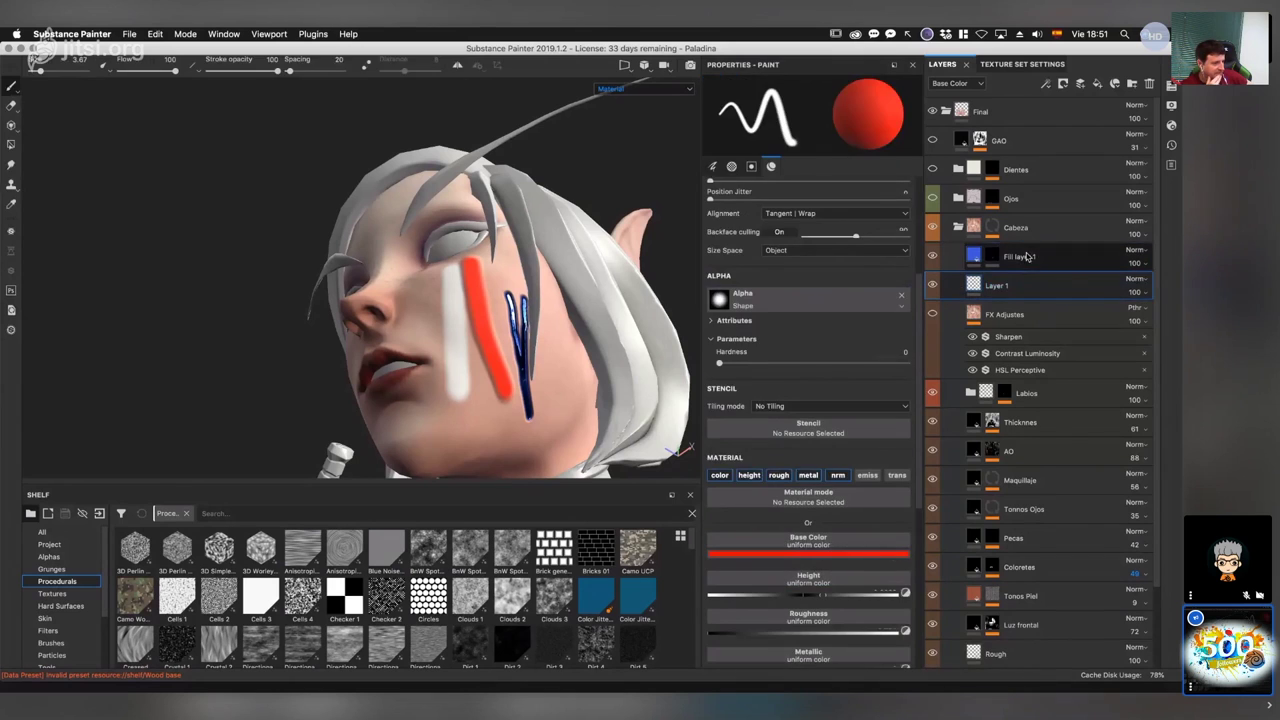
pyautogui.click(1028, 259)
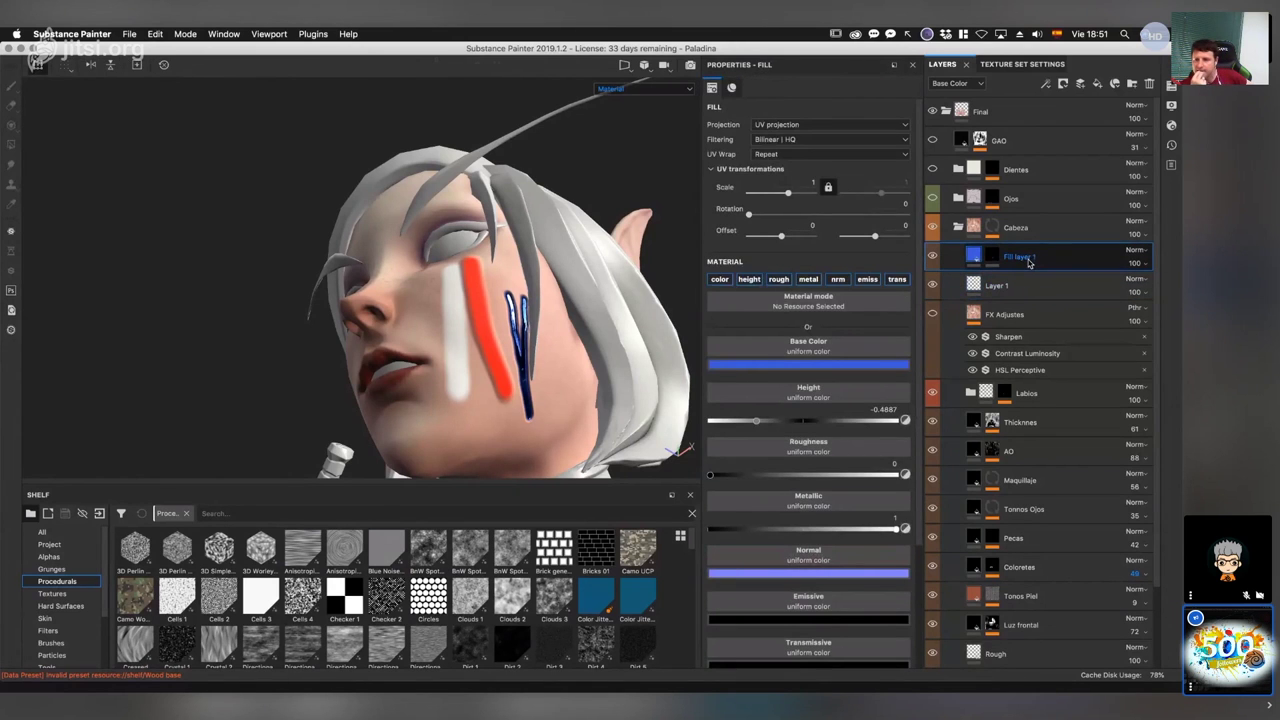
pyautogui.press('Delete')
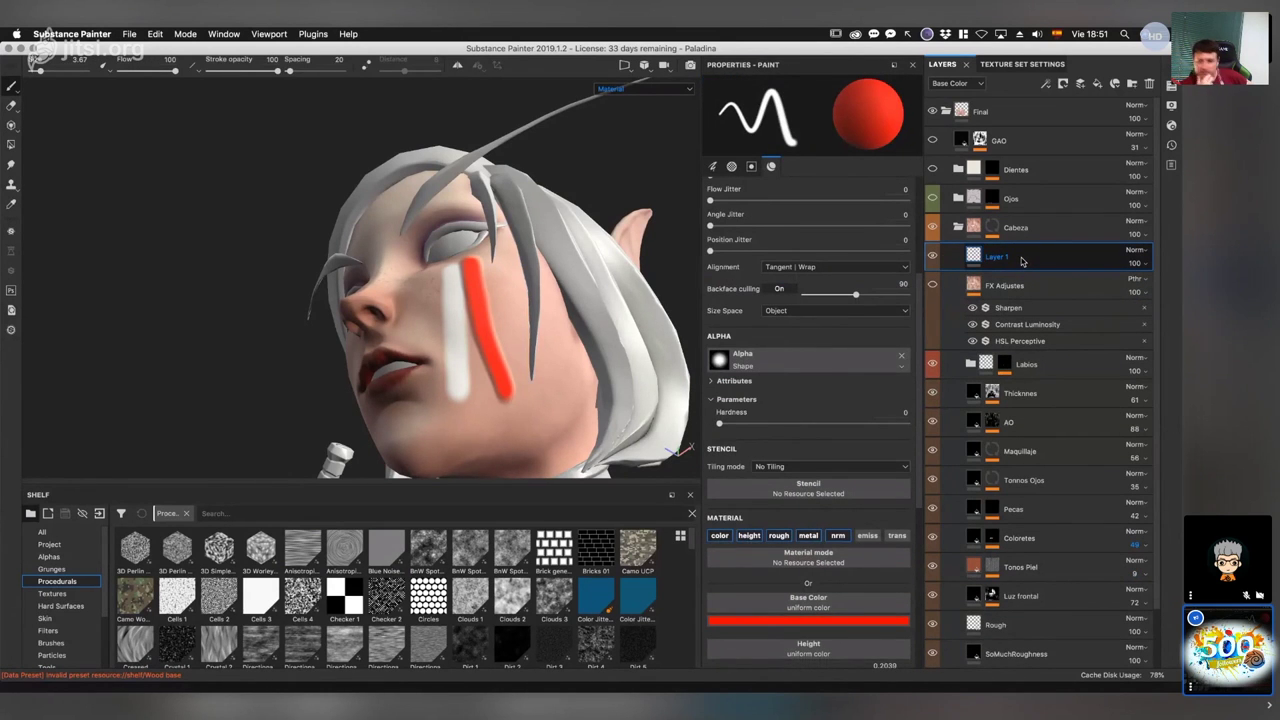
pyautogui.press('Delete')
pyautogui.click(932, 256)
pyautogui.click(932, 255)
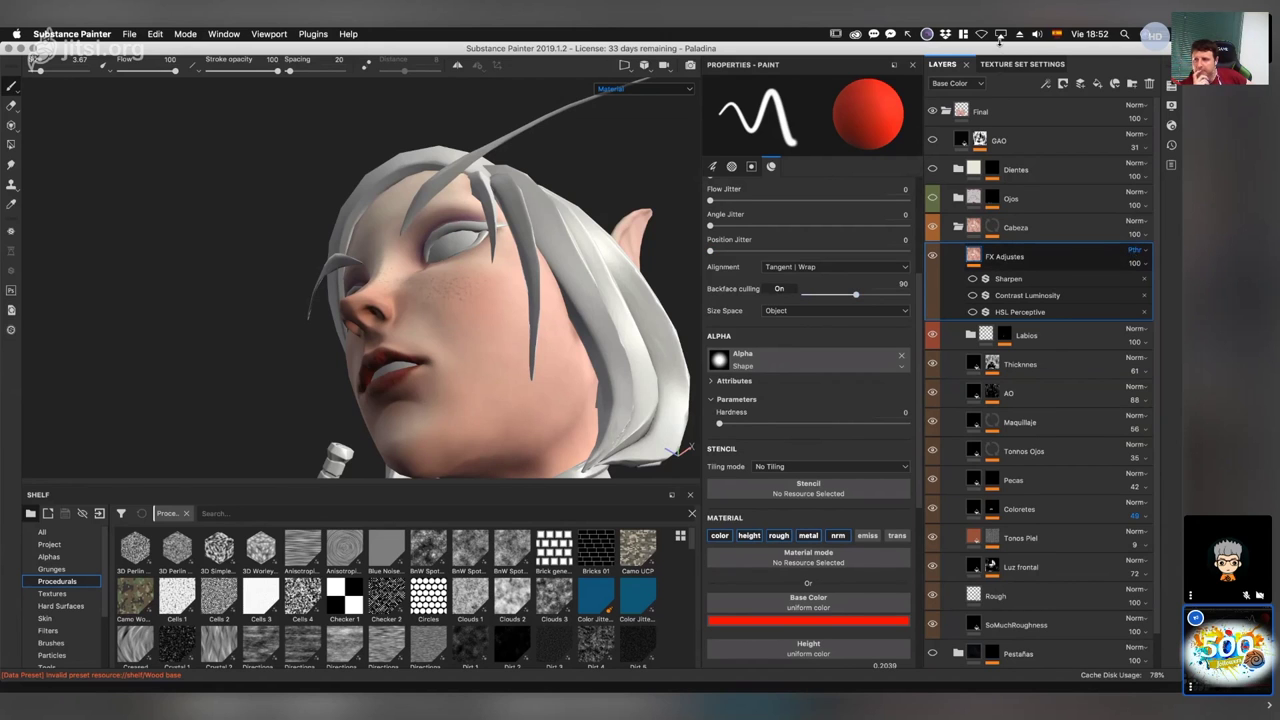
pyautogui.moveTo(1000, 47); pyautogui.dragTo(1004, 164)
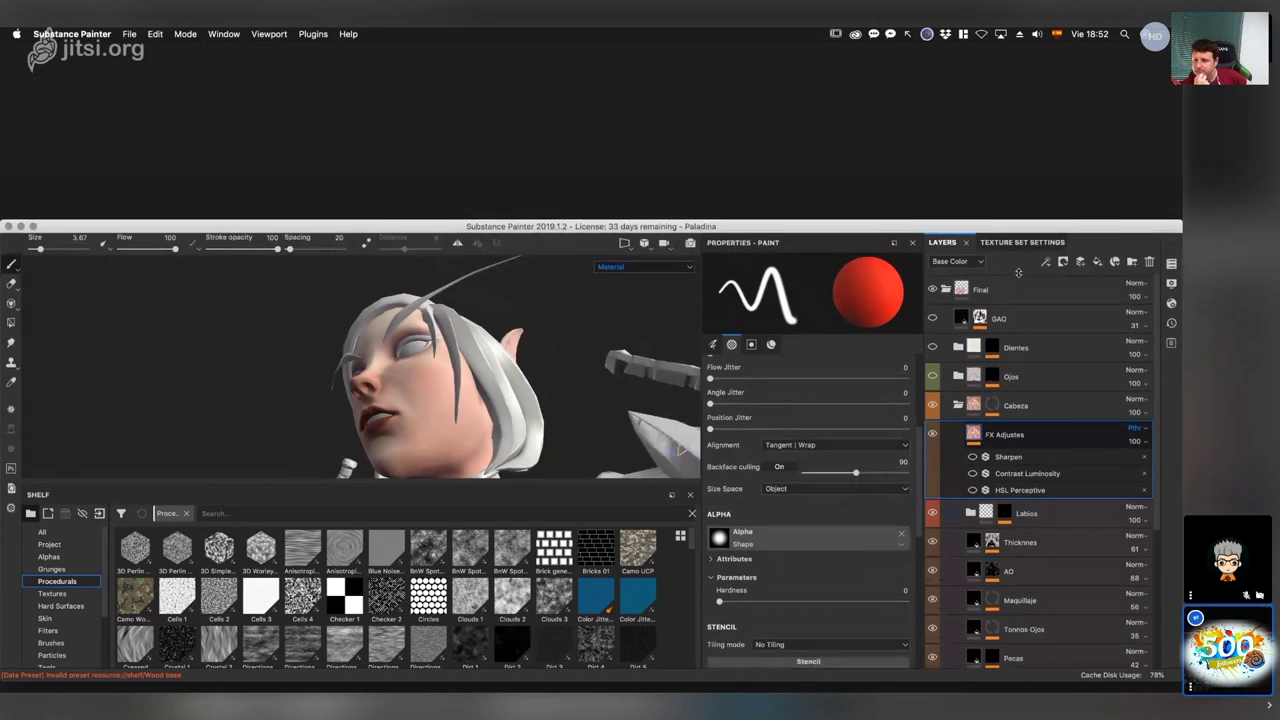
pyautogui.moveTo(1008, 182); pyautogui.dragTo(1010, 347)
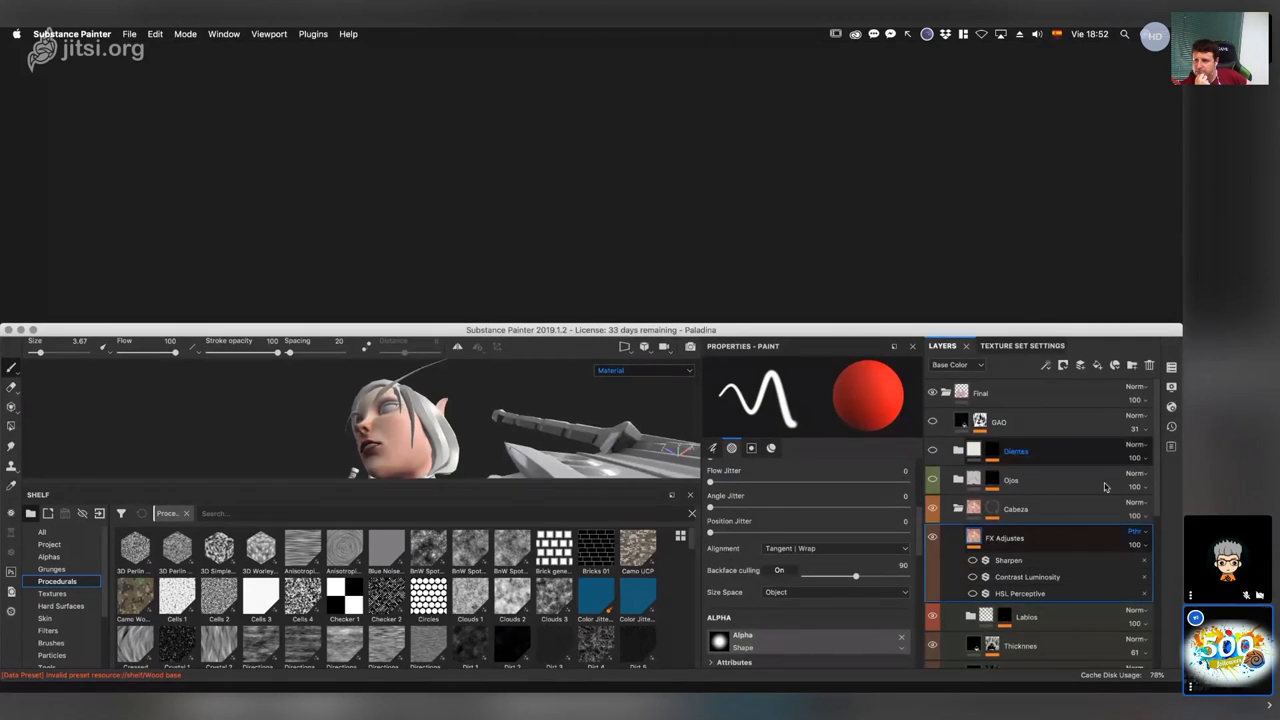
pyautogui.click(1142, 533)
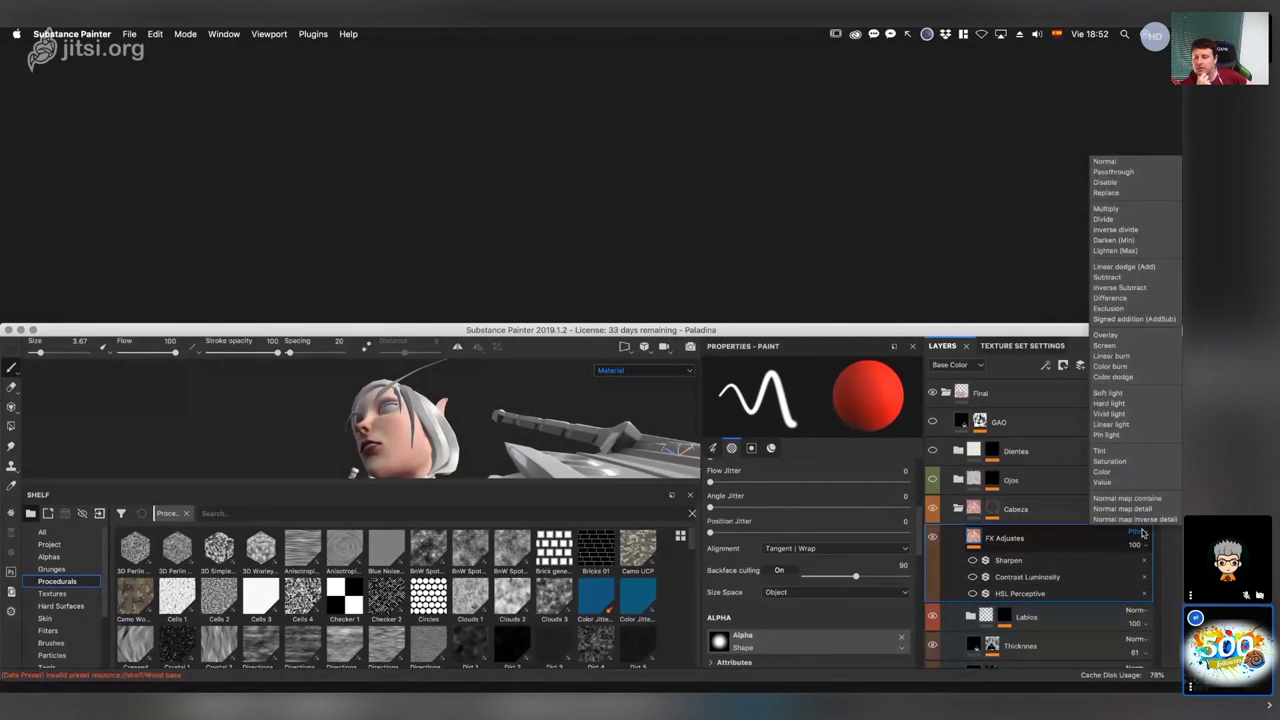
pyautogui.click(1142, 533)
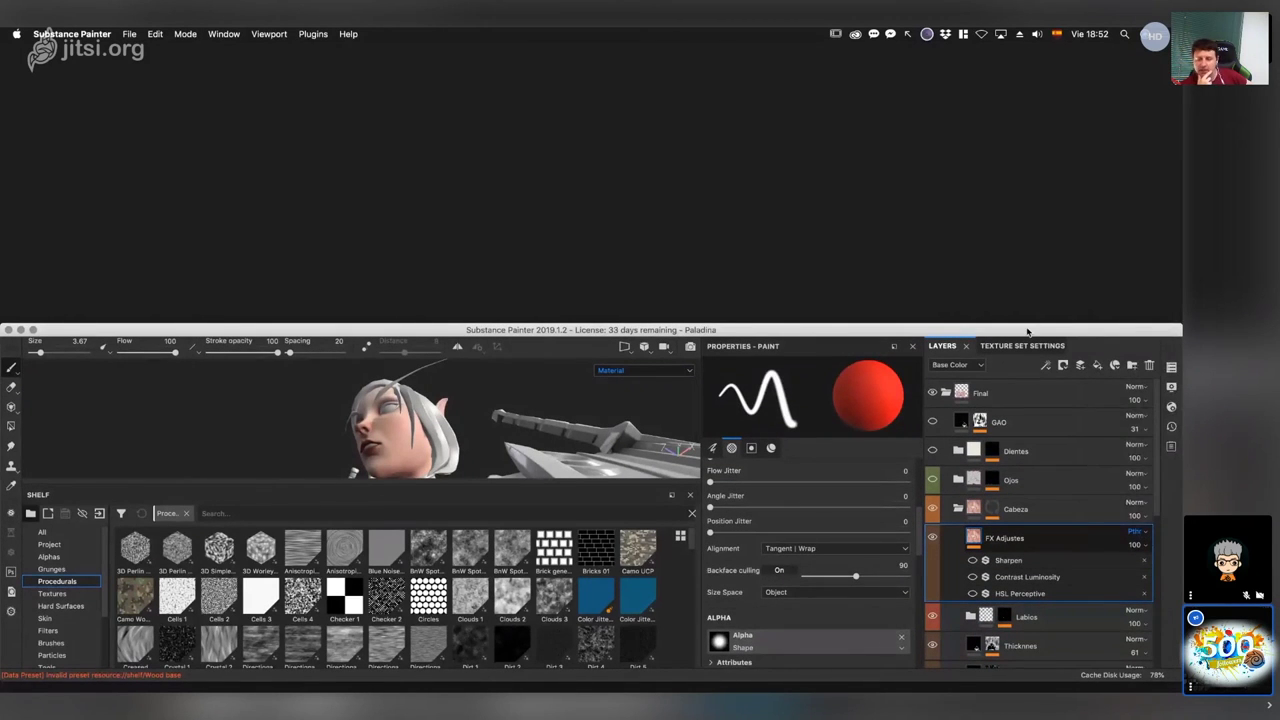
pyautogui.moveTo(1028, 329)
pyautogui.mouseDown()
pyautogui.moveTo(1028, 161)
pyautogui.moveTo(1008, 84)
pyautogui.mouseUp()
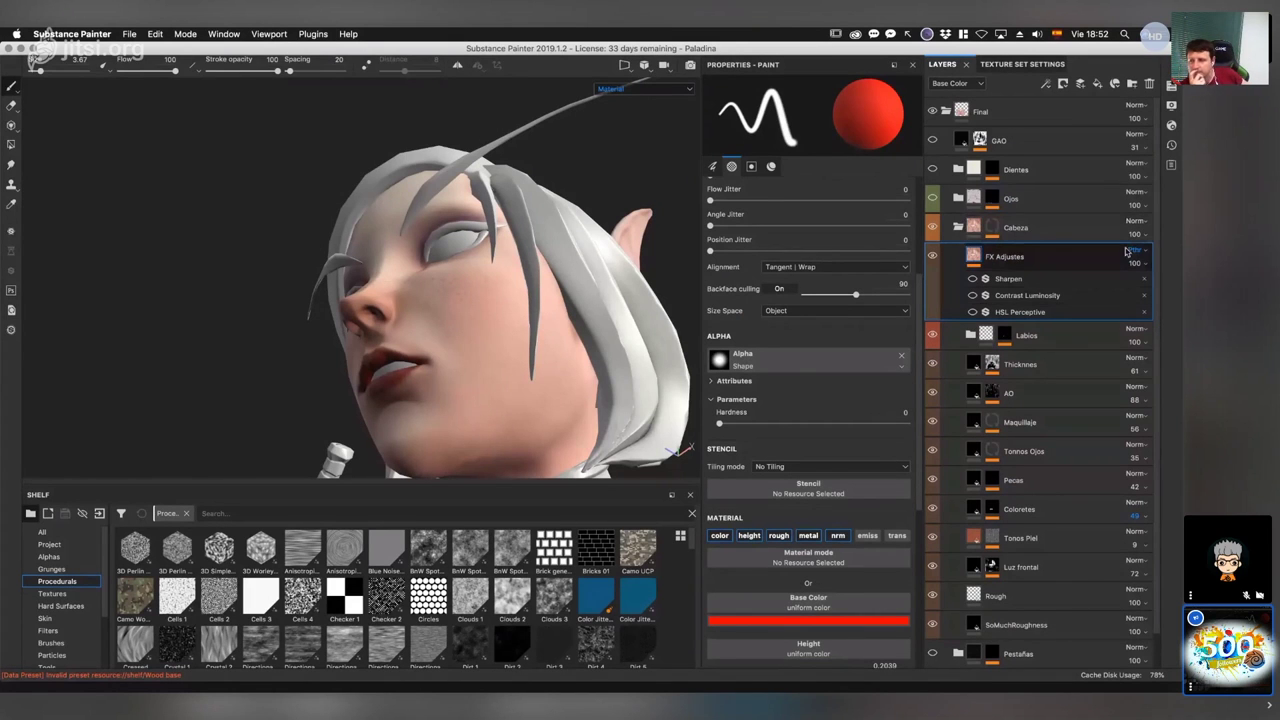
pyautogui.moveTo(1126, 252); pyautogui.dragTo(1010, 265)
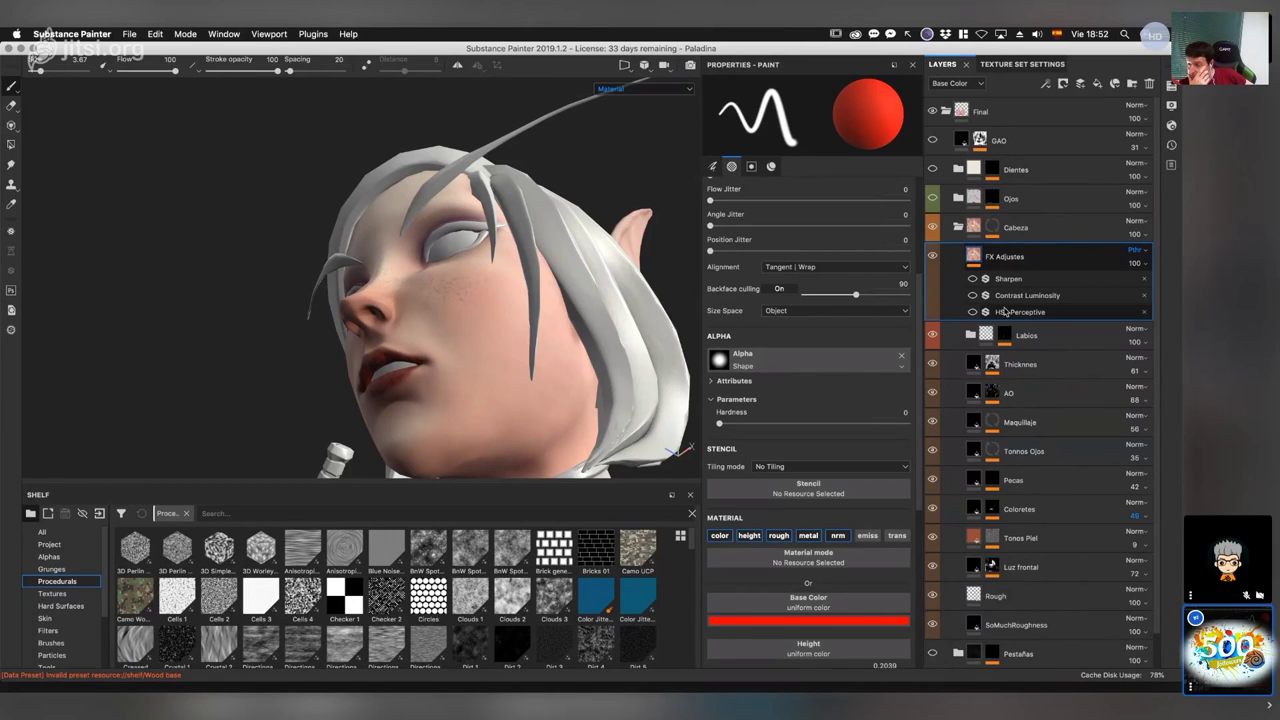
pyautogui.moveTo(977, 258); pyautogui.dragTo(984, 265)
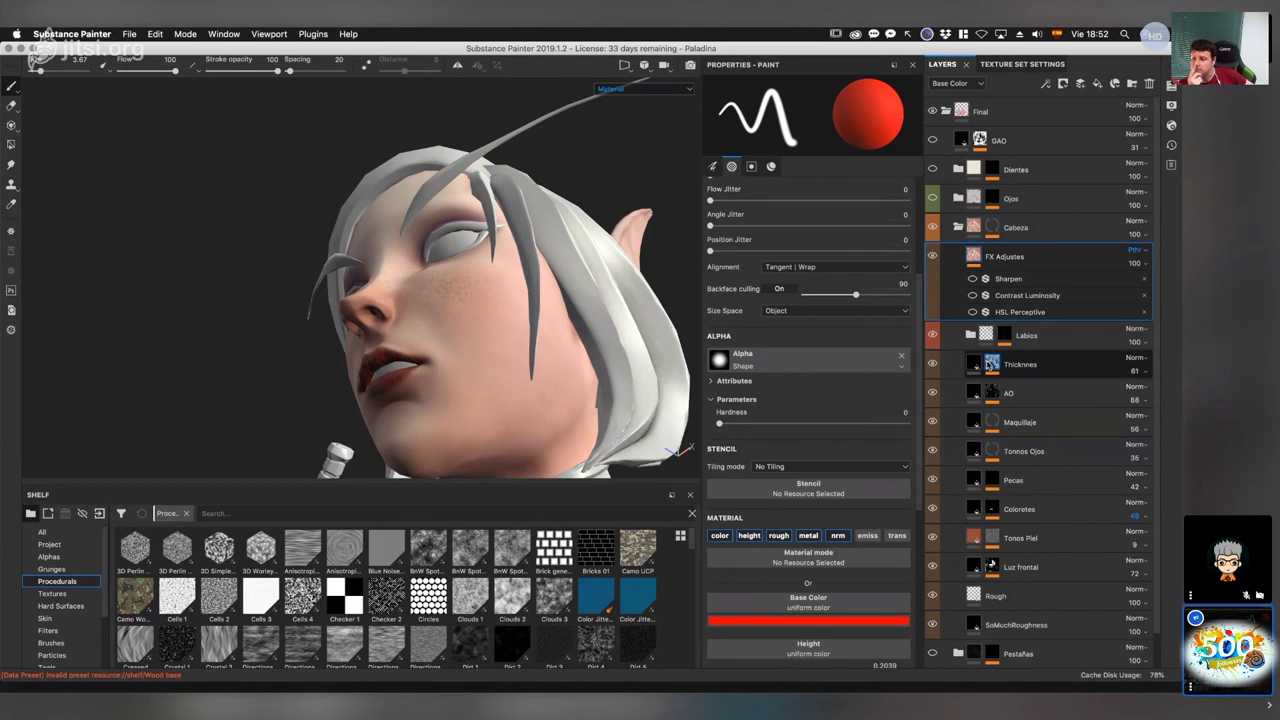
pyautogui.rightClick(997, 280)
pyautogui.click(1004, 269)
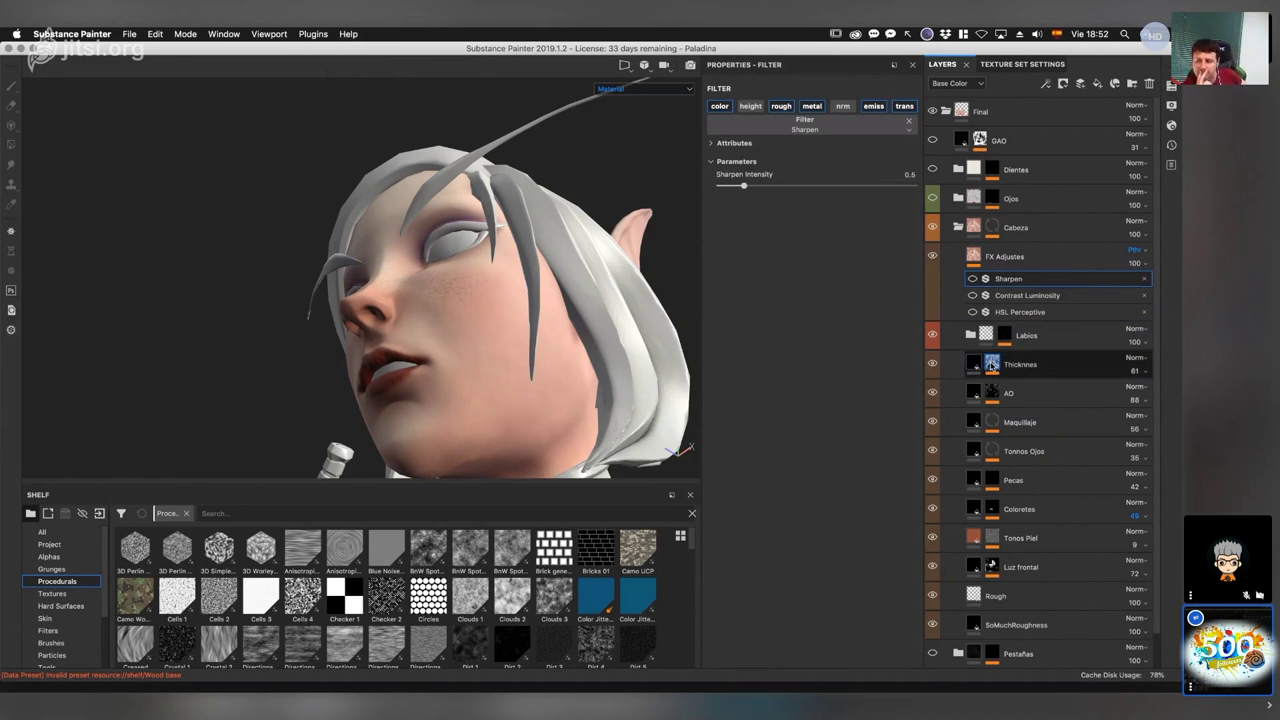
pyautogui.keyDown('alt'); pyautogui.click(991, 364); pyautogui.keyUp('alt')
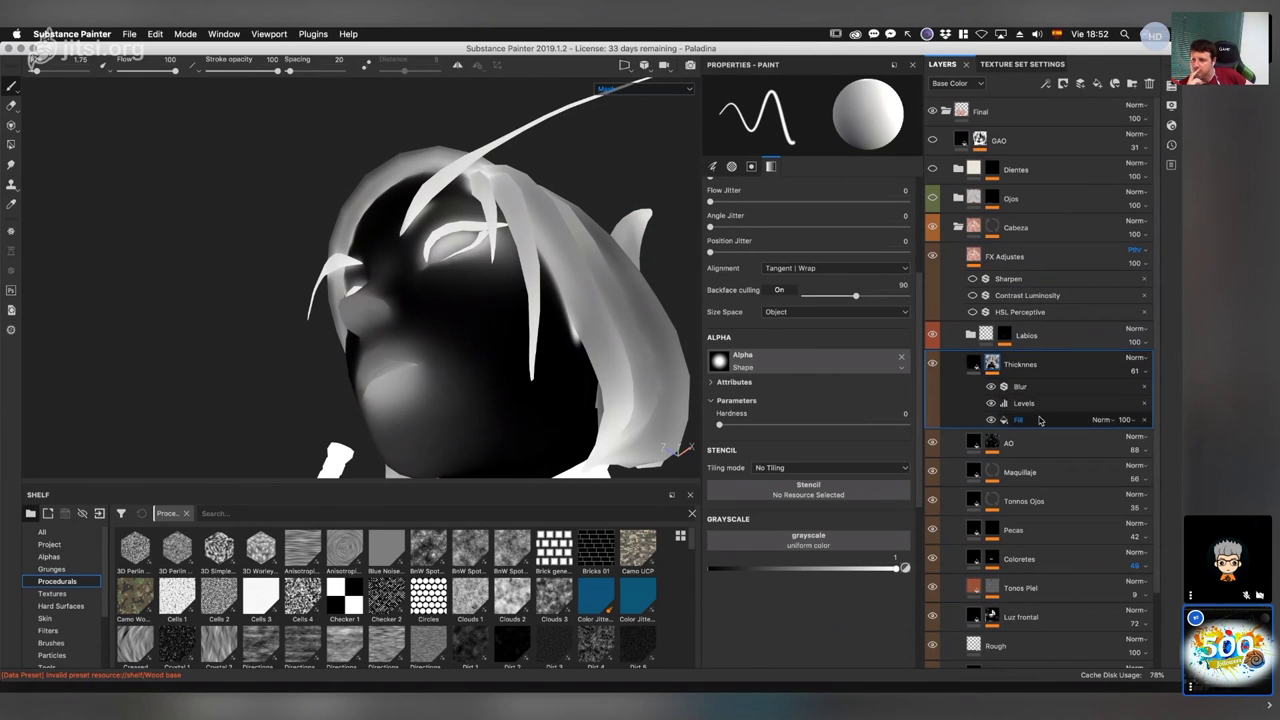
pyautogui.click(976, 366)
pyautogui.click(975, 366)
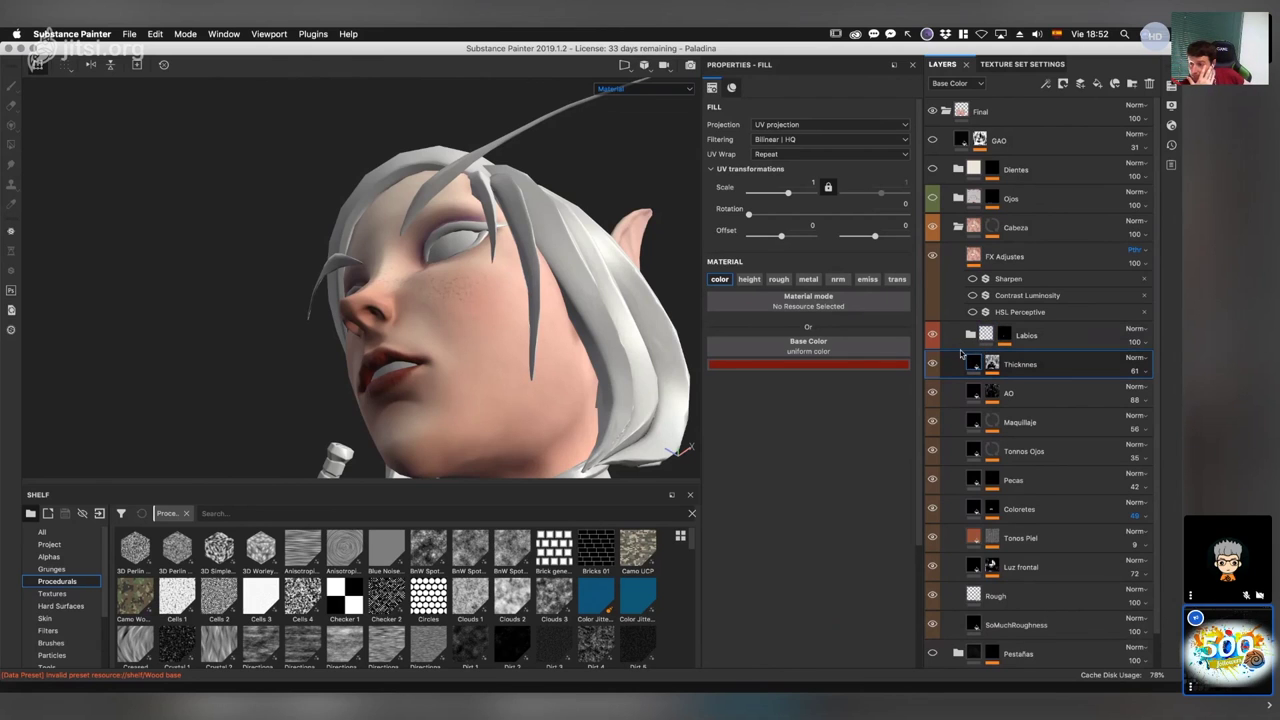
pyautogui.click(978, 283)
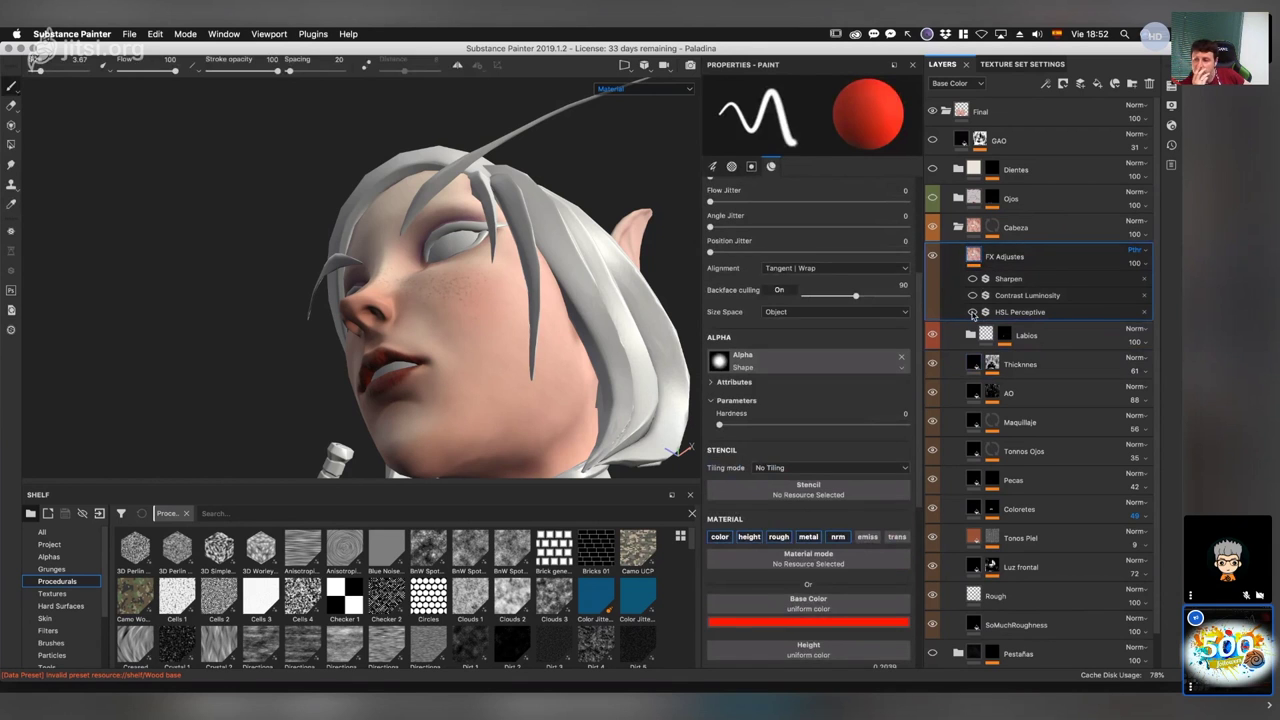
# Step: Open the HSL Perceptive filter and shift the skin hue toward purple
pyautogui.click(1027, 313)
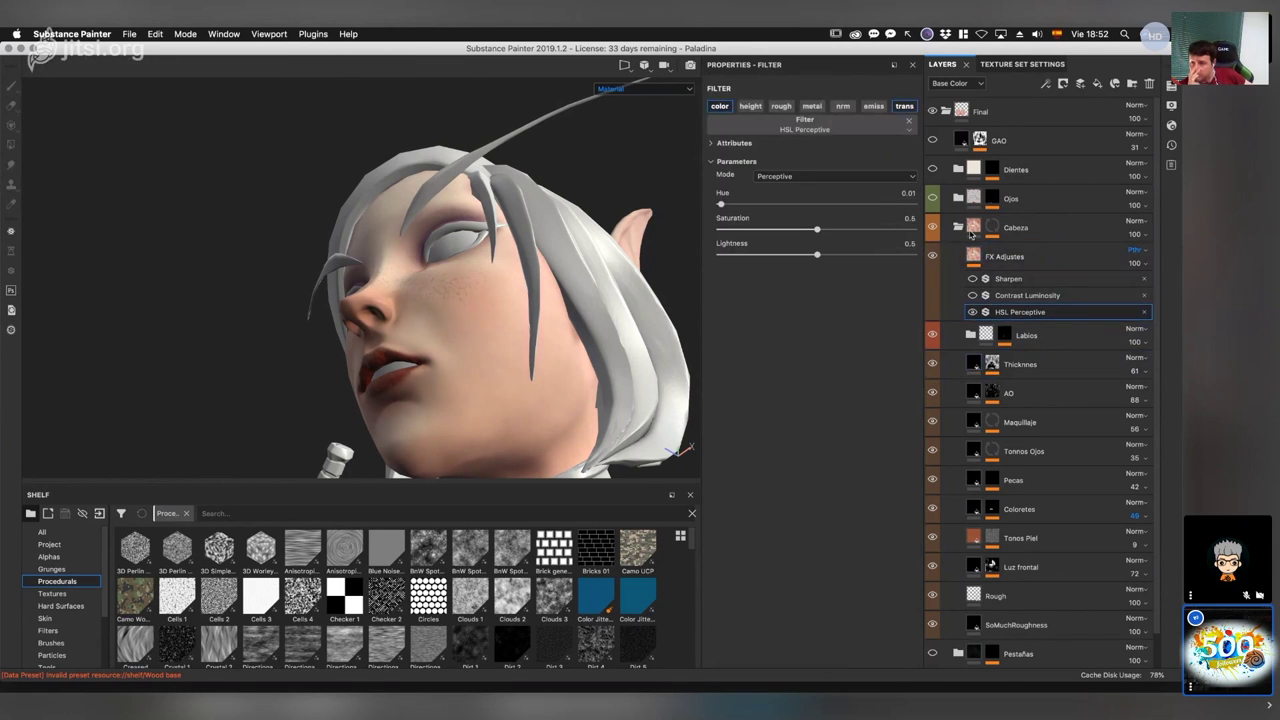
pyautogui.keyDown('alt'); pyautogui.moveTo(572, 318); pyautogui.dragTo(610, 300); pyautogui.keyUp('alt')
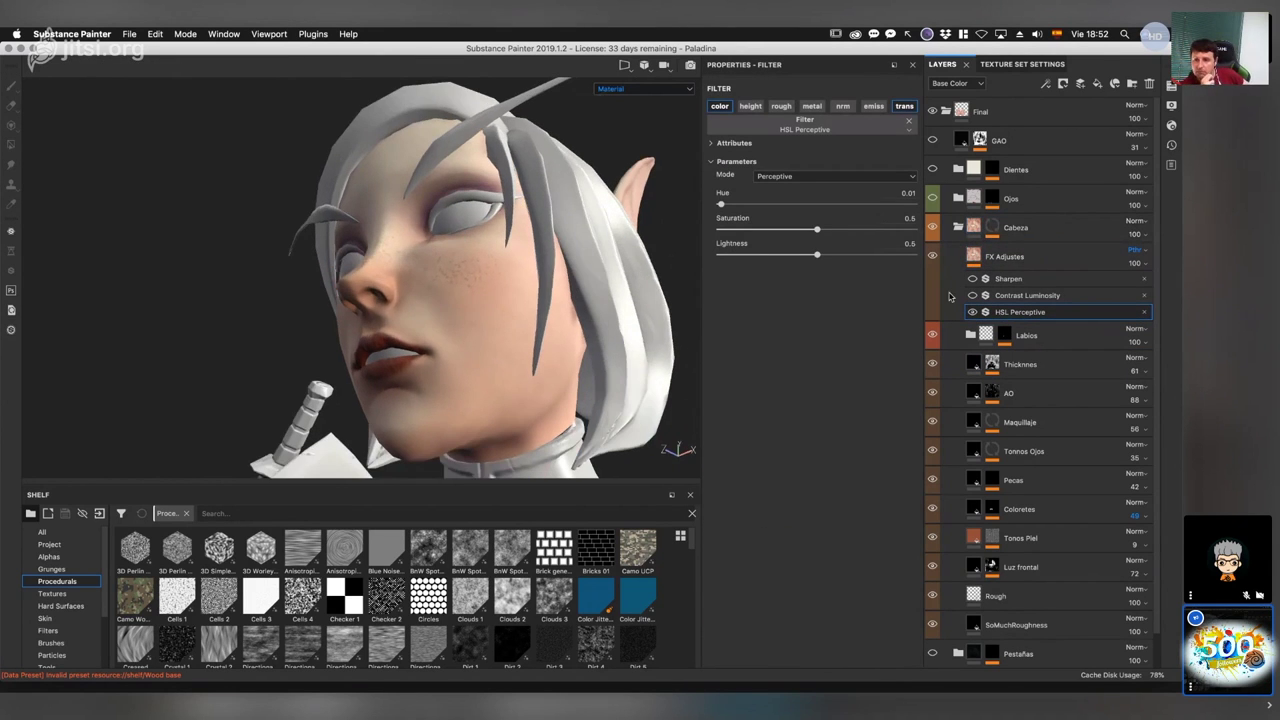
pyautogui.moveTo(727, 207)
pyautogui.mouseDown()
pyautogui.moveTo(851, 204)
pyautogui.moveTo(720, 204)
pyautogui.mouseUp()
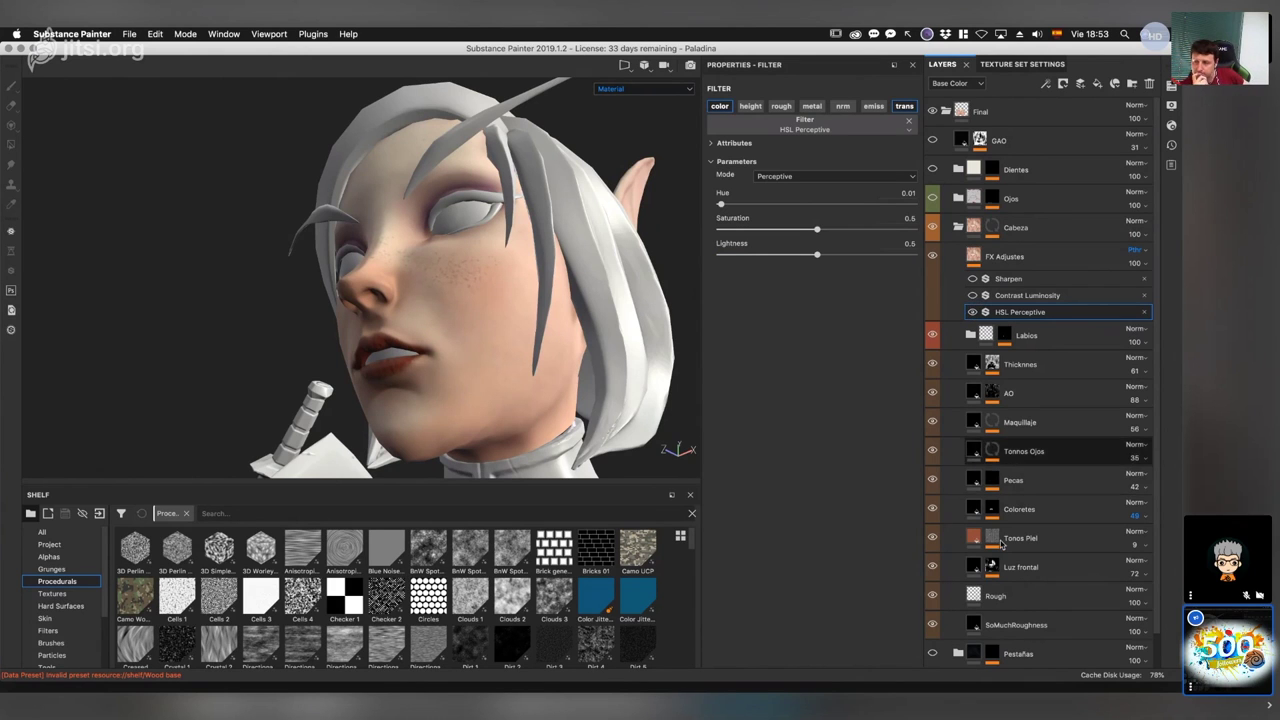
pyautogui.moveTo(1008, 445); pyautogui.dragTo(1036, 606)
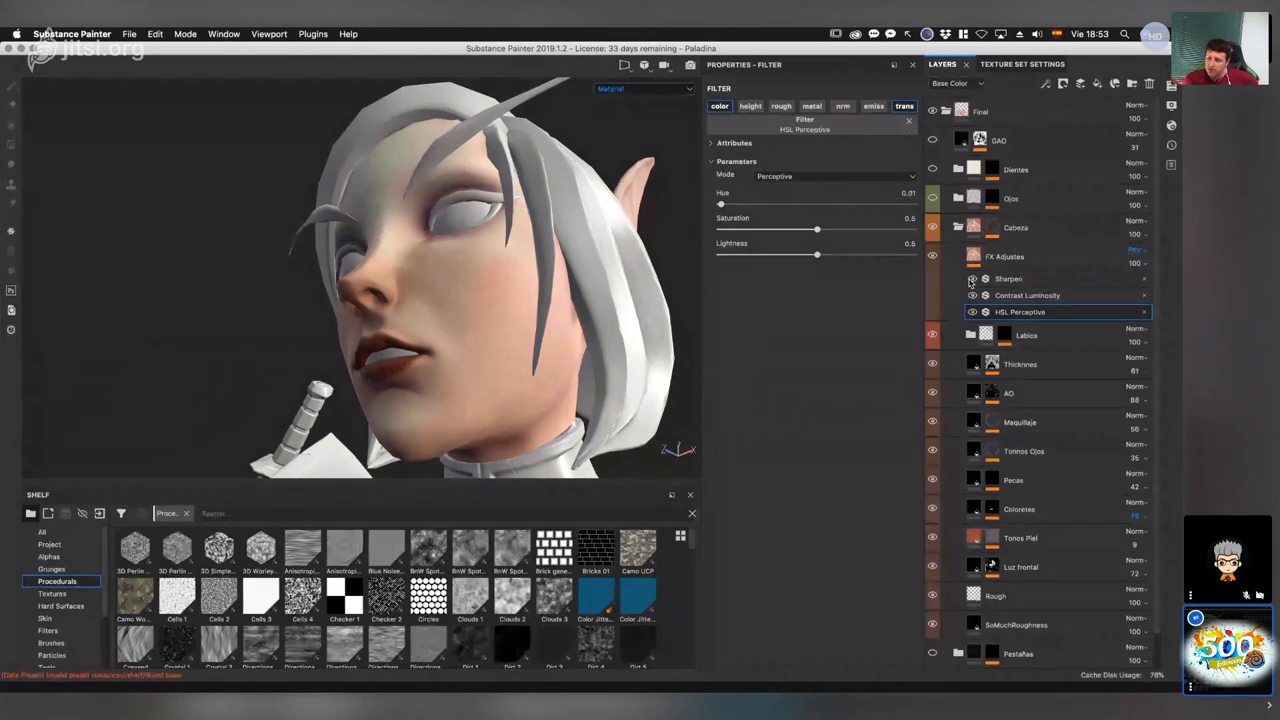
# Step: Turn the face frontal, select FX Adjustes and collapse the Cabeza folder
pyautogui.keyDown('alt'); pyautogui.moveTo(450, 270); pyautogui.dragTo(483, 272); pyautogui.keyUp('alt')
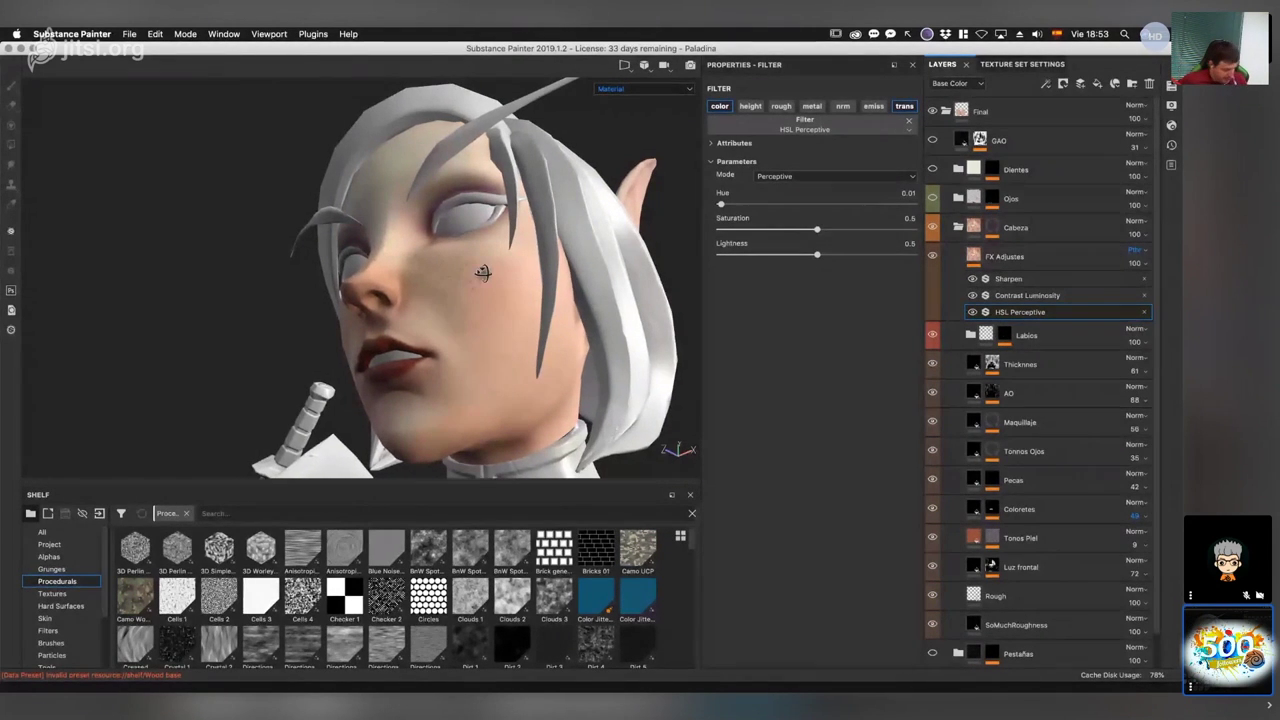
pyautogui.scroll(5, 483, 272)
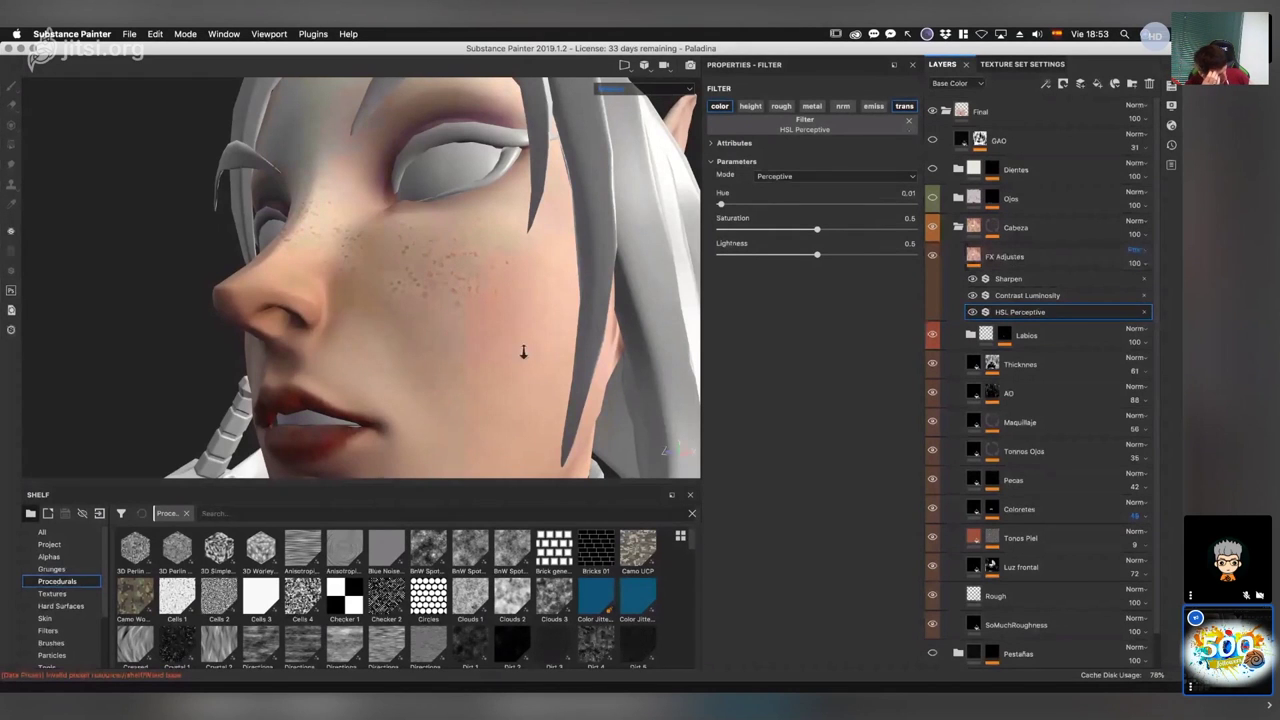
pyautogui.scroll(1, 522, 348)
pyautogui.moveTo(522, 352)
pyautogui.keyDown('alt'); pyautogui.mouseDown()
pyautogui.moveTo(453, 222)
pyautogui.moveTo(393, 262)
pyautogui.mouseUp(); pyautogui.keyUp('alt')
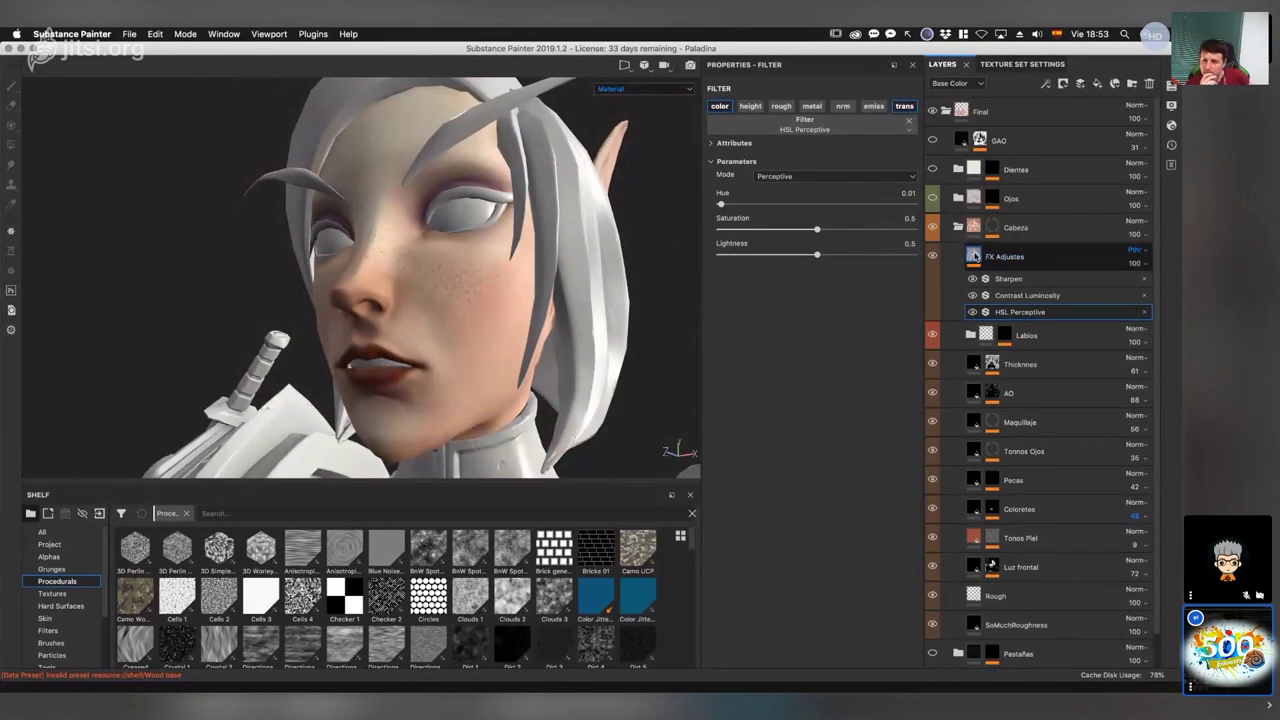
pyautogui.click(975, 256)
pyautogui.click(958, 227)
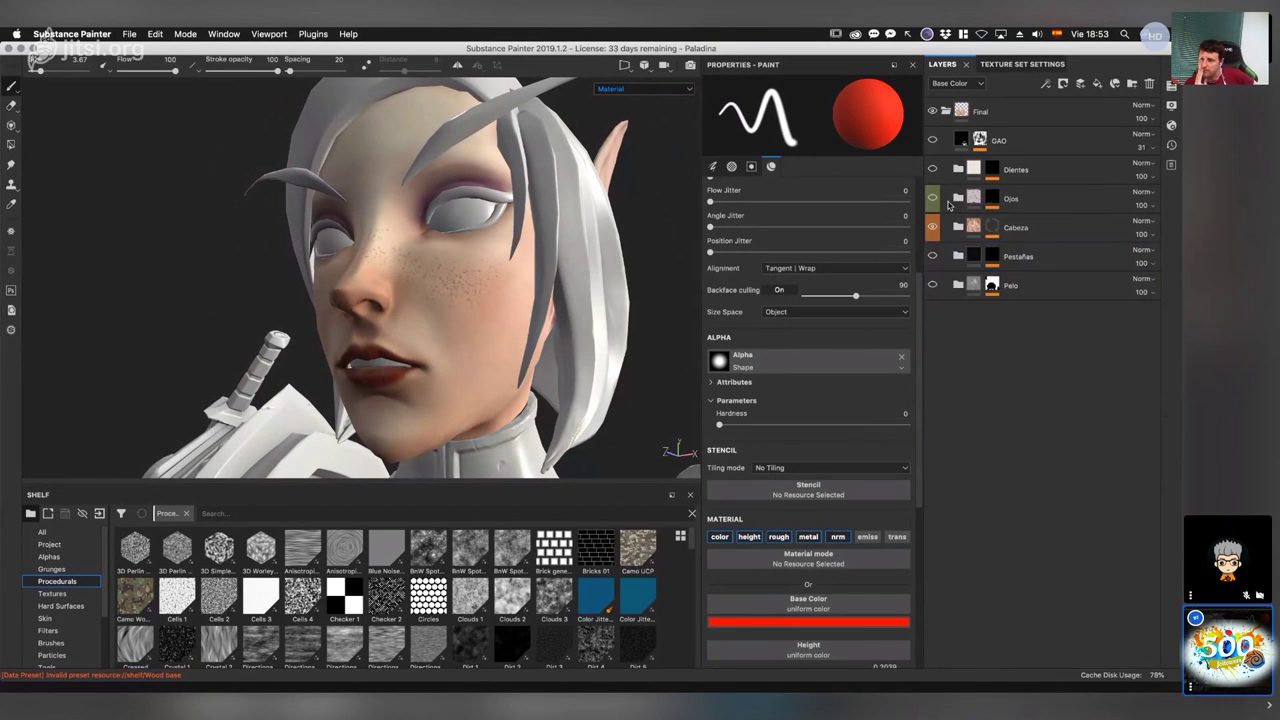
# Step: Expand the Ojos folder and hide the emissive eye and iris layers
pyautogui.click(957, 199)
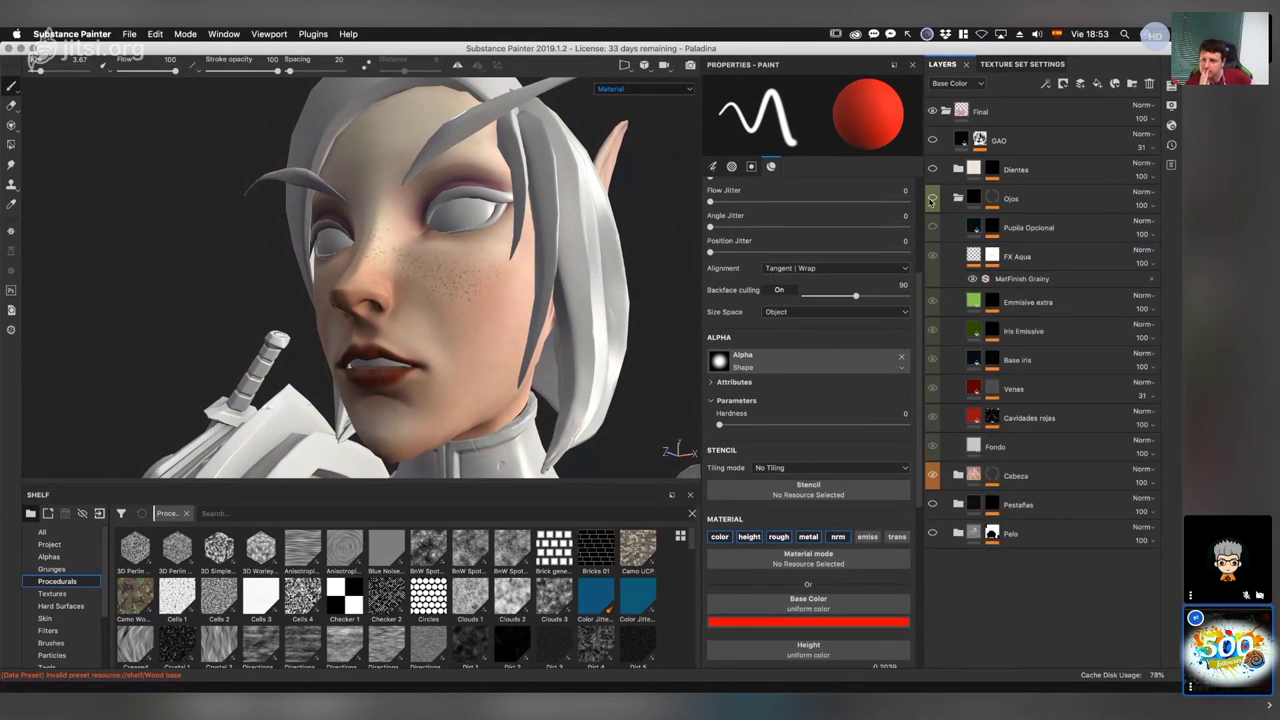
pyautogui.click(932, 227)
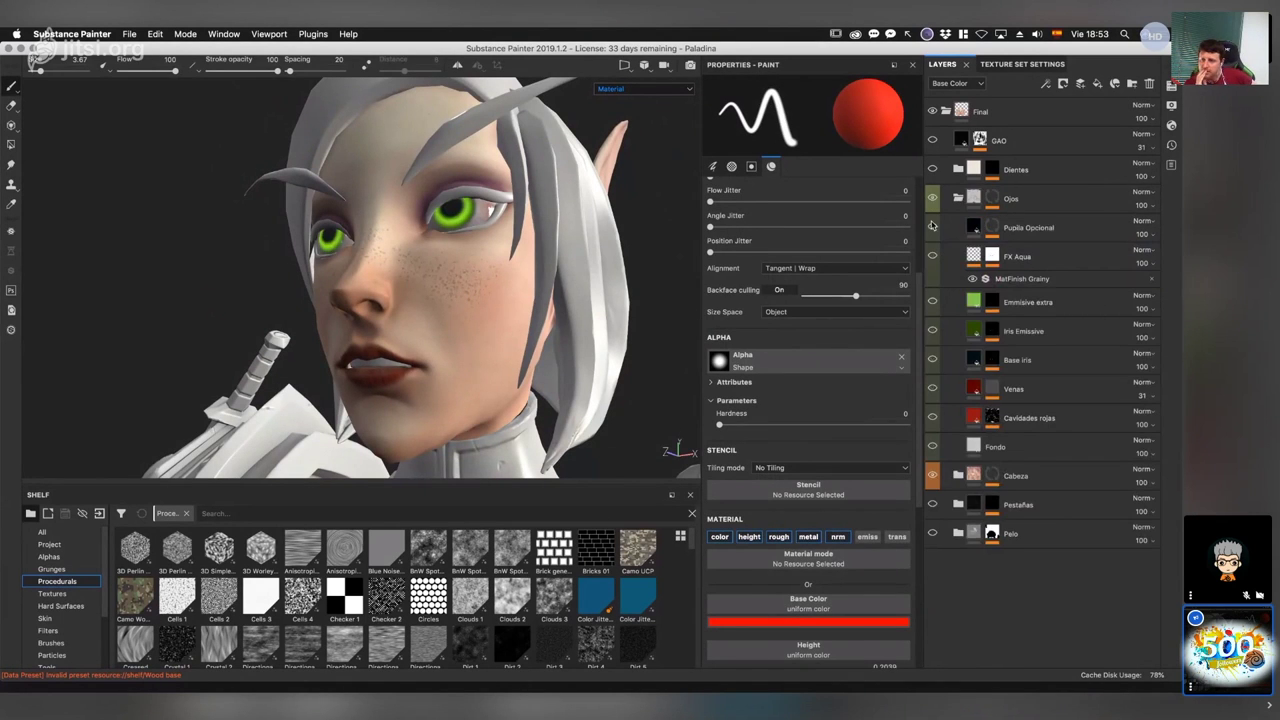
pyautogui.click(995, 447)
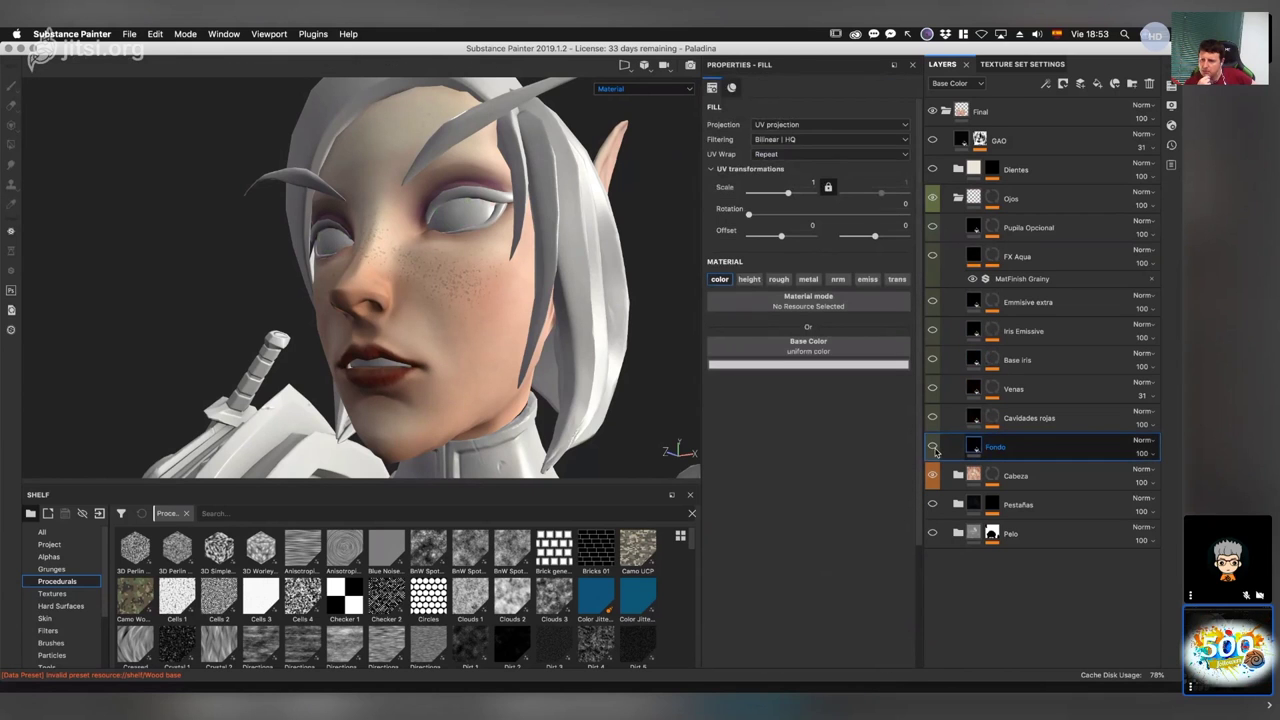
pyautogui.moveTo(620, 340)
pyautogui.keyDown('alt'); pyautogui.mouseDown()
pyautogui.moveTo(526, 322)
pyautogui.moveTo(600, 340)
pyautogui.mouseUp(); pyautogui.keyUp('alt')
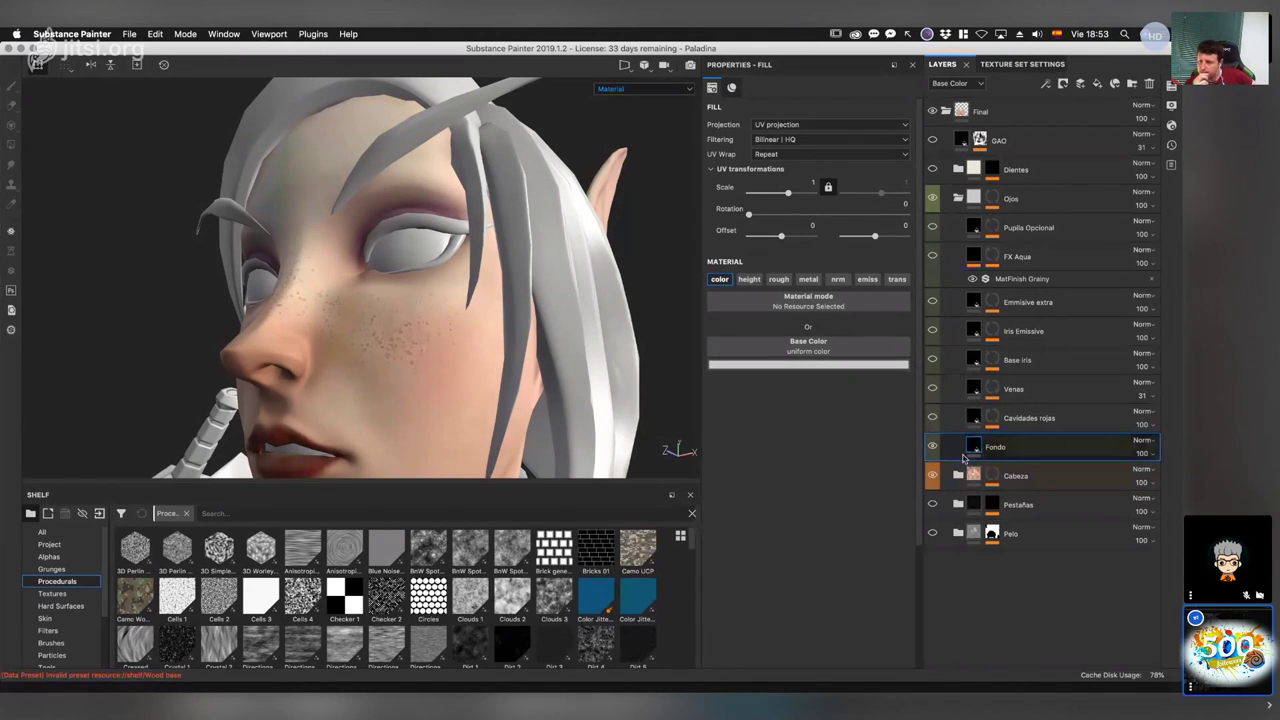
pyautogui.keyDown('alt'); pyautogui.moveTo(427, 263); pyautogui.dragTo(380, 263); pyautogui.keyUp('alt')
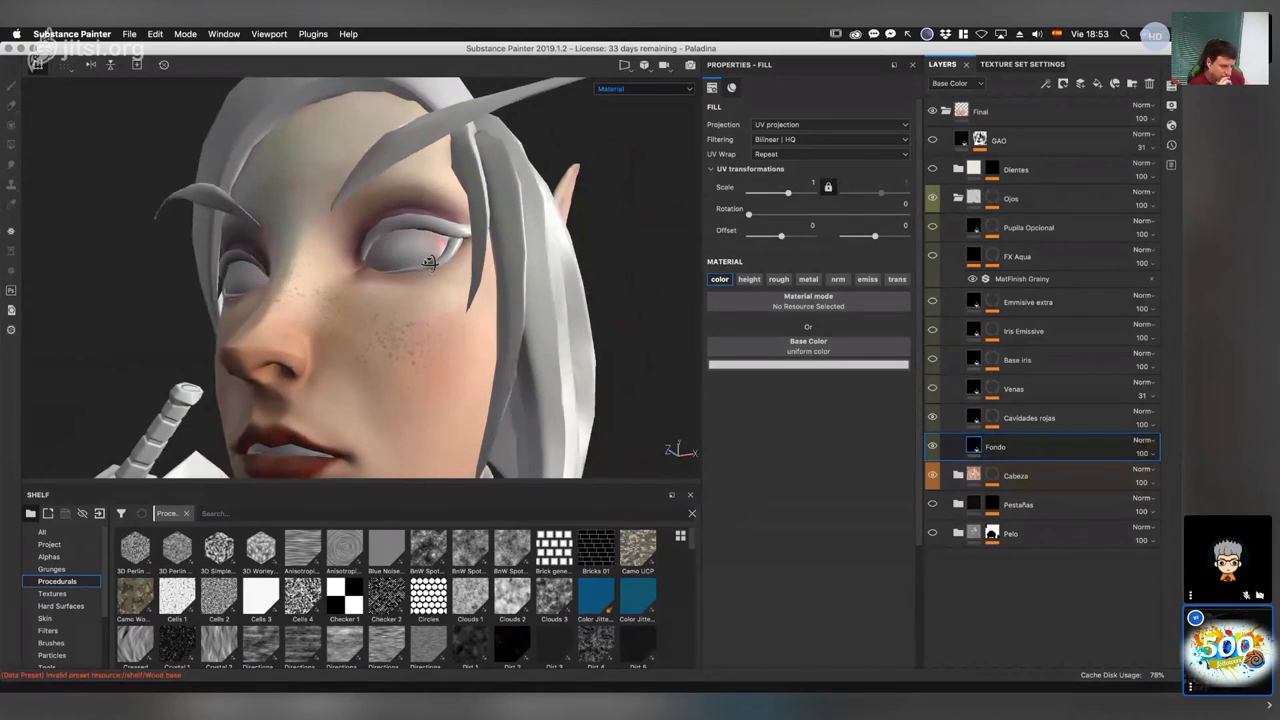
# Step: Show the Cavidades rojas mask and select the Fill in its effect stack
pyautogui.keyDown('alt'); pyautogui.click(993, 422); pyautogui.keyUp('alt')
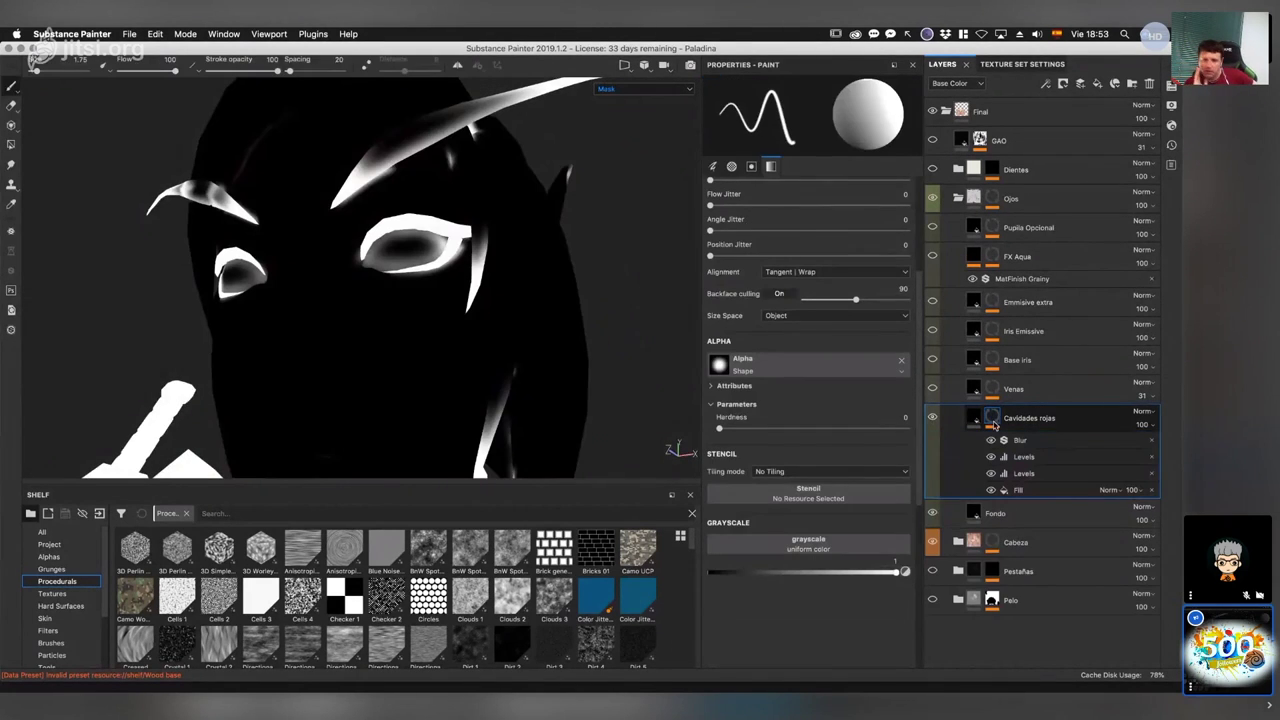
pyautogui.click(994, 425)
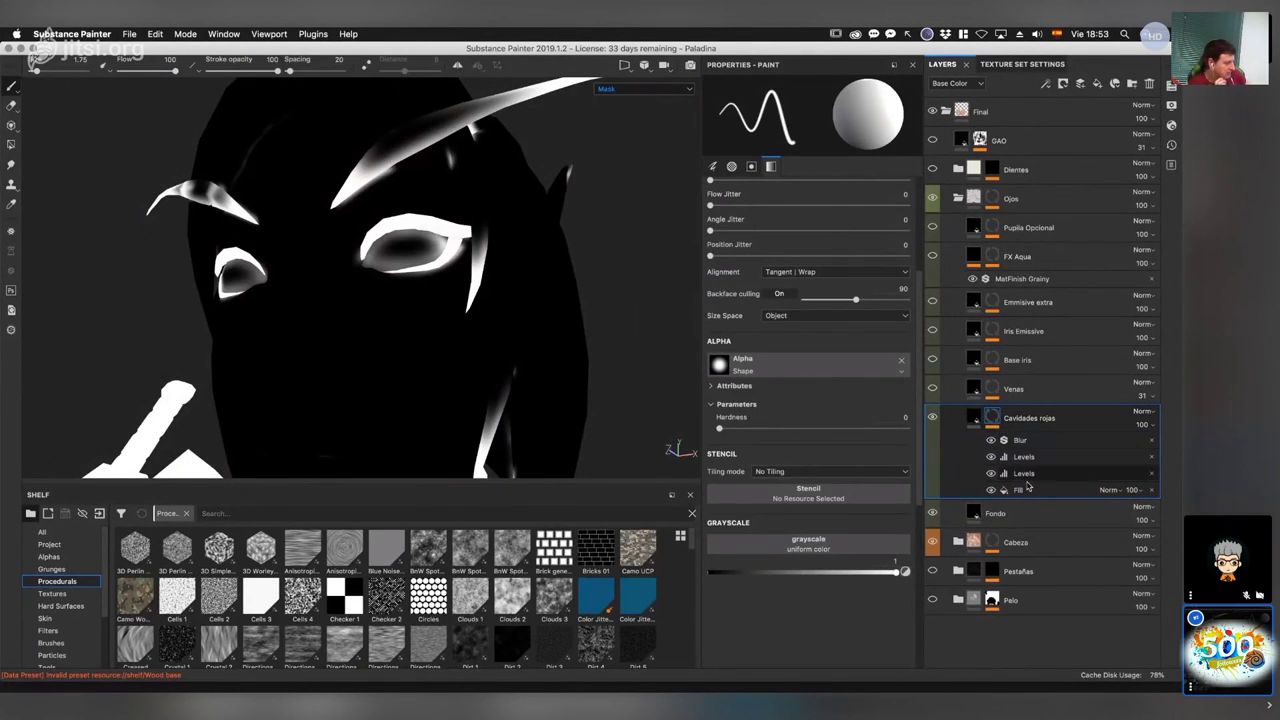
pyautogui.click(1018, 489)
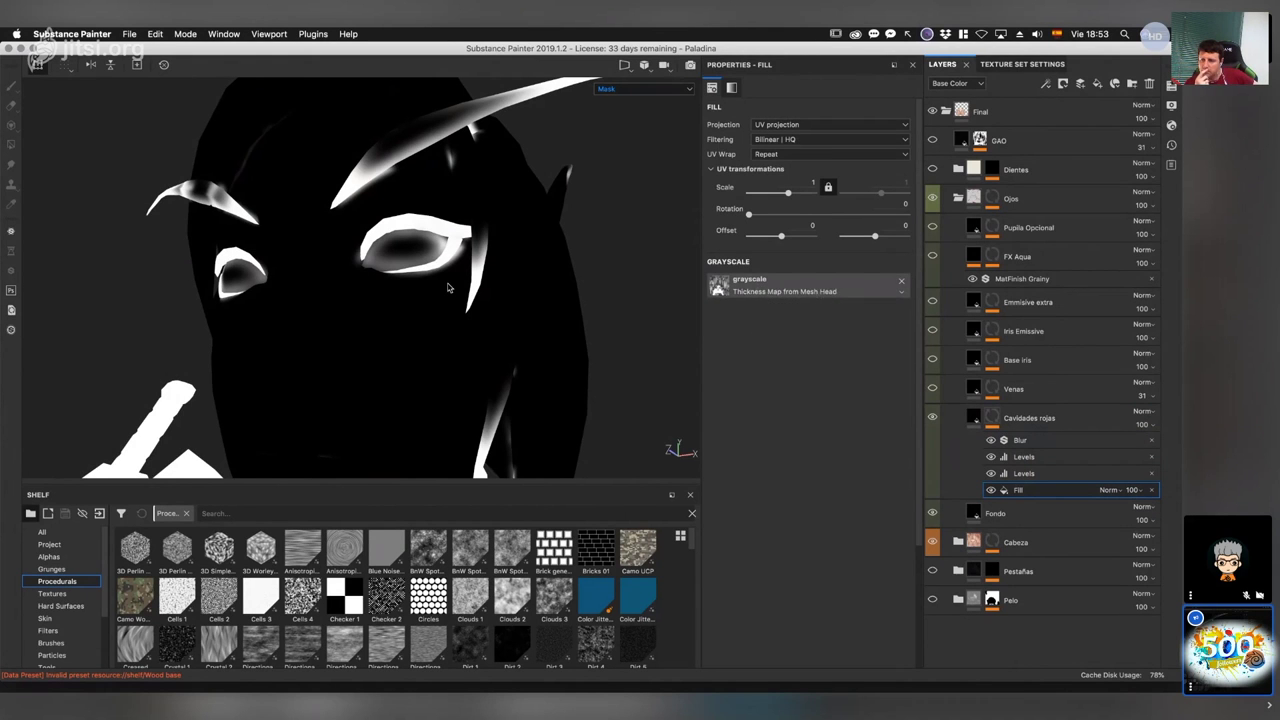
pyautogui.keyDown('alt'); pyautogui.moveTo(448, 288); pyautogui.dragTo(428, 222); pyautogui.keyUp('alt')
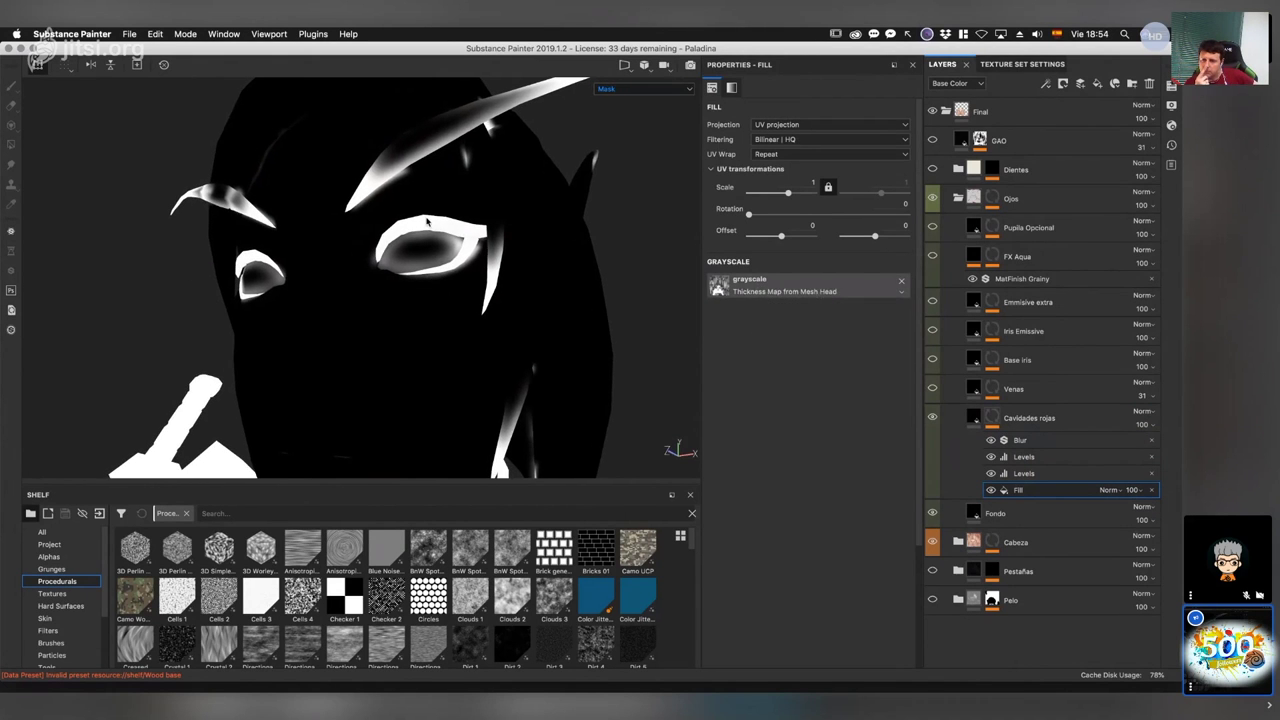
pyautogui.keyDown('alt'); pyautogui.moveTo(427, 222); pyautogui.dragTo(418, 234); pyautogui.keyUp('alt')
# Step: Toggle the Cavidades rojas Levels adjustments to compare eye whites, then collapse its effects
pyautogui.press('m')
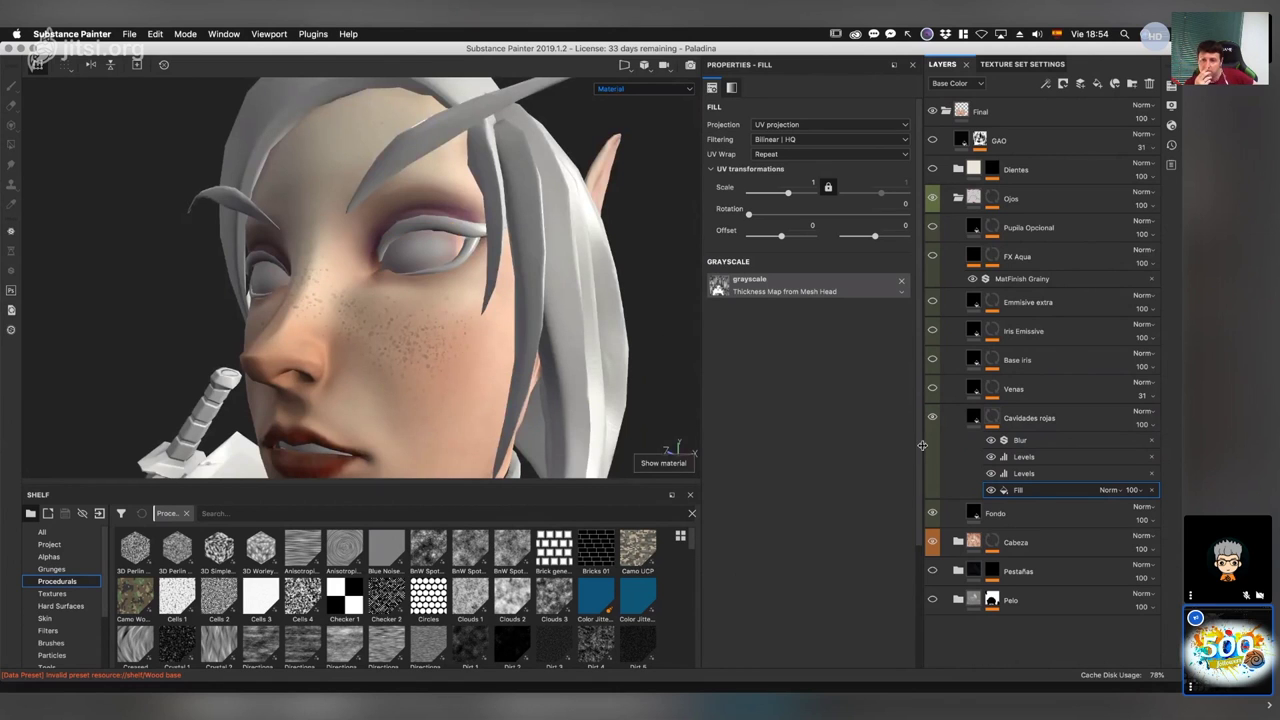
pyautogui.click(991, 456)
pyautogui.press('c')
pyautogui.press('c')
pyautogui.press('m')
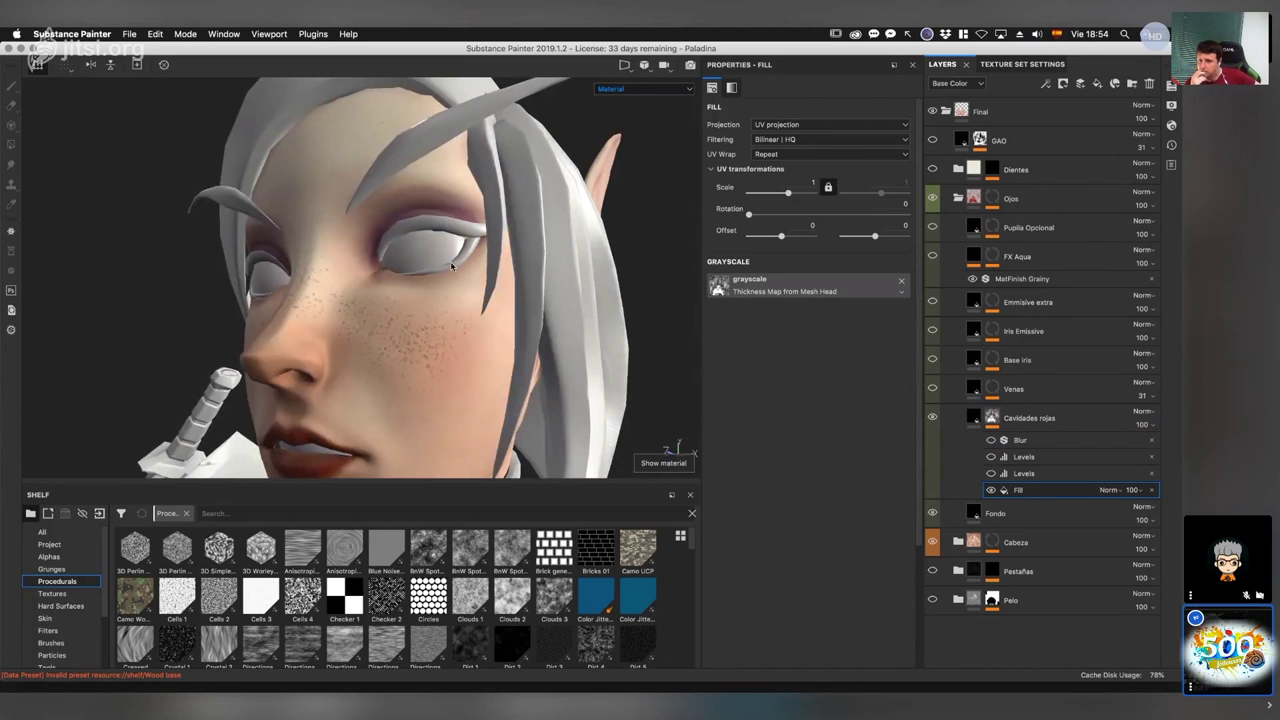
pyautogui.moveTo(428, 237); pyautogui.dragTo(443, 251)
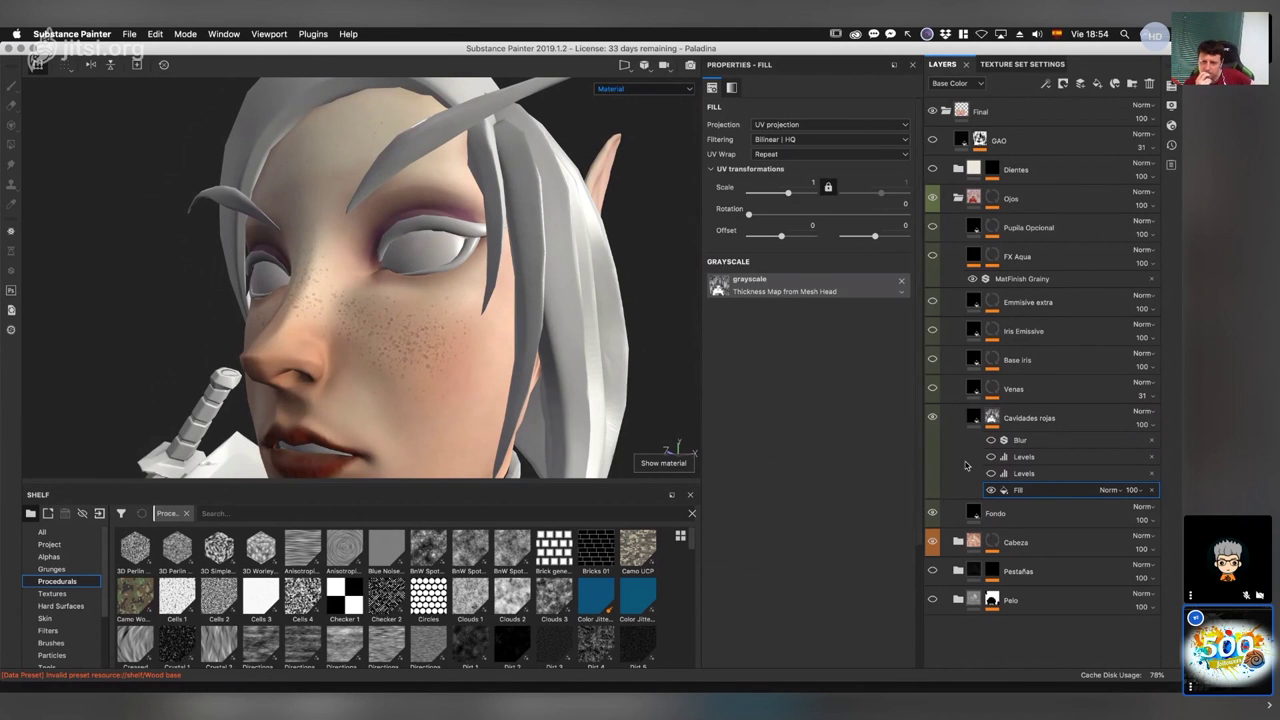
pyautogui.click(991, 473)
pyautogui.click(991, 457)
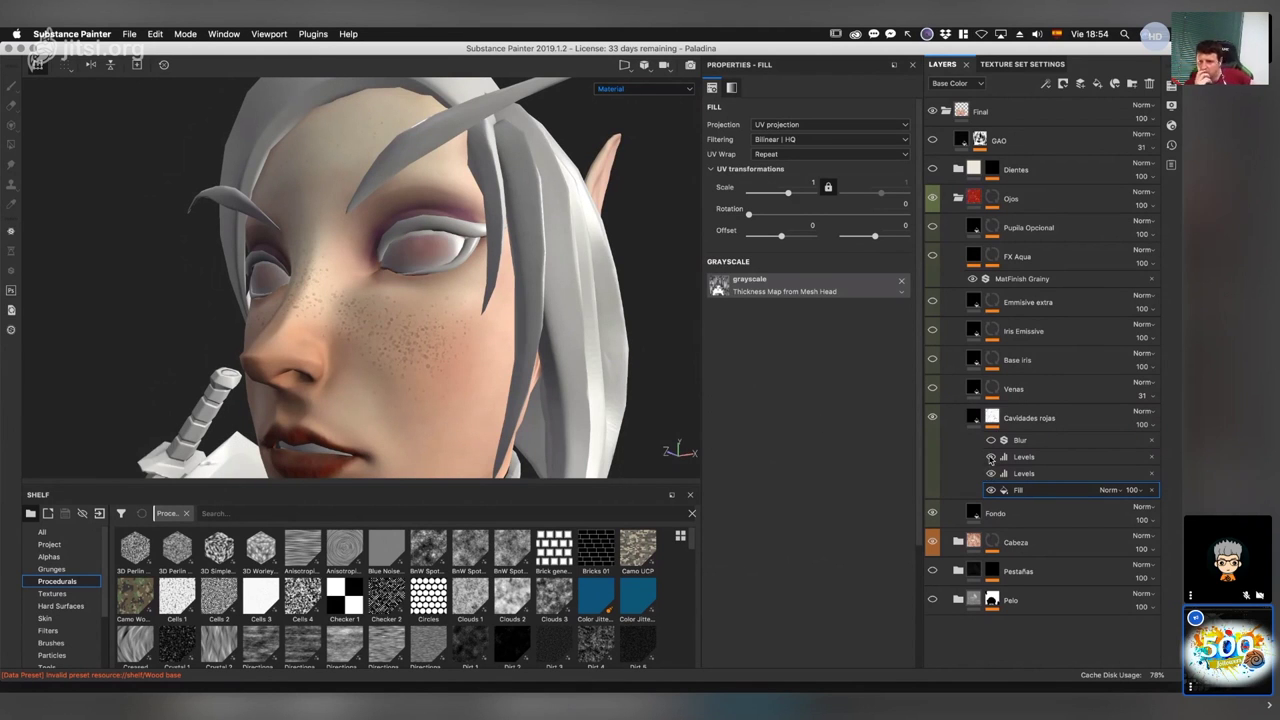
pyautogui.click(991, 440)
pyautogui.click(970, 418)
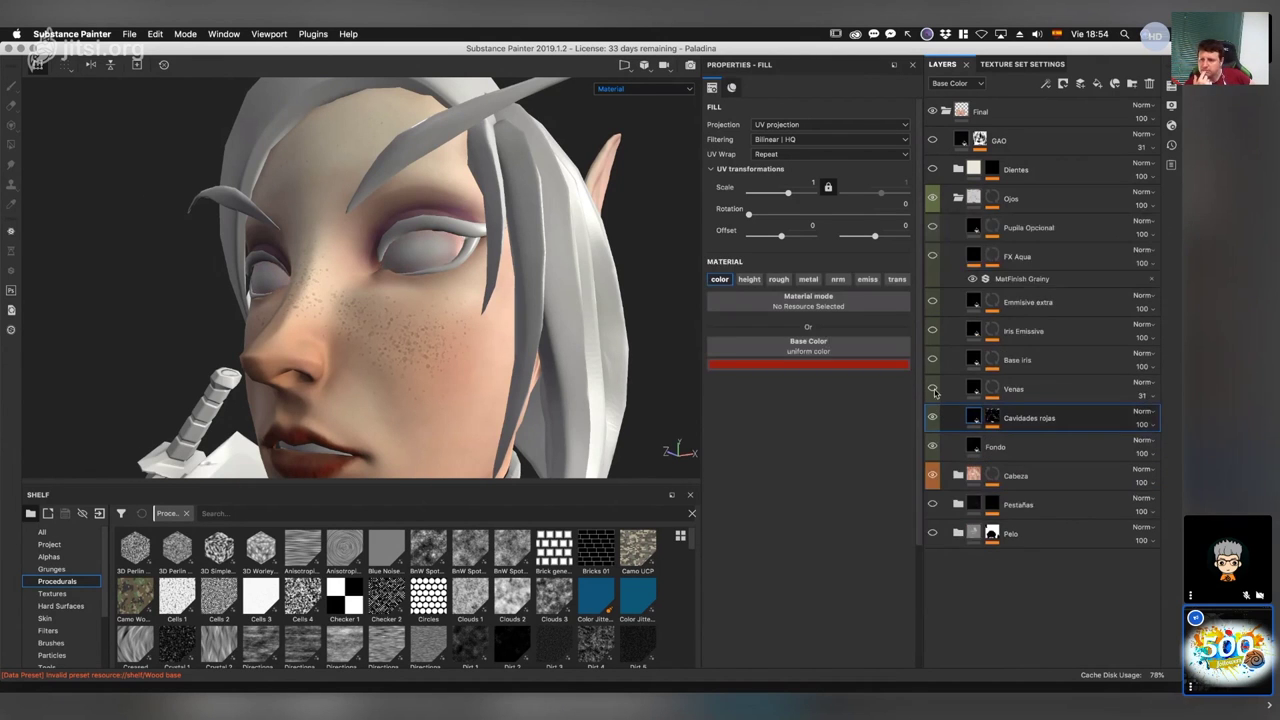
# Step: Show the Venas mask on the head and reduce the brush size to 0.6
pyautogui.keyDown('alt'); pyautogui.click(991, 390); pyautogui.keyUp('alt')
pyautogui.moveTo(400, 265)
pyautogui.keyDown('alt'); pyautogui.mouseDown()
pyautogui.moveTo(404, 352)
pyautogui.moveTo(445, 243)
pyautogui.moveTo(433, 320)
pyautogui.mouseUp(); pyautogui.keyUp('alt')
pyautogui.keyDown('ctrl'); pyautogui.moveTo(433, 320); pyautogui.dragTo(413, 261, button='right'); pyautogui.keyUp('ctrl')
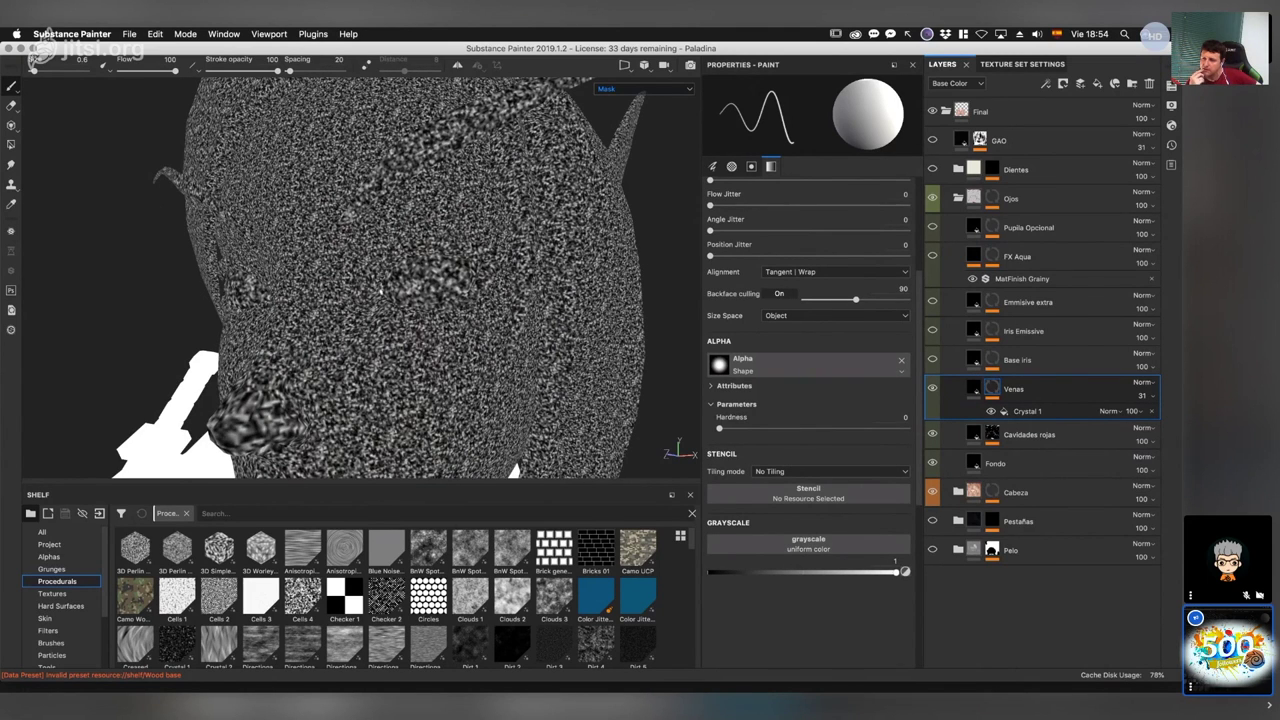
pyautogui.keyDown('alt'); pyautogui.moveTo(497, 304); pyautogui.dragTo(482, 297); pyautogui.keyUp('alt')
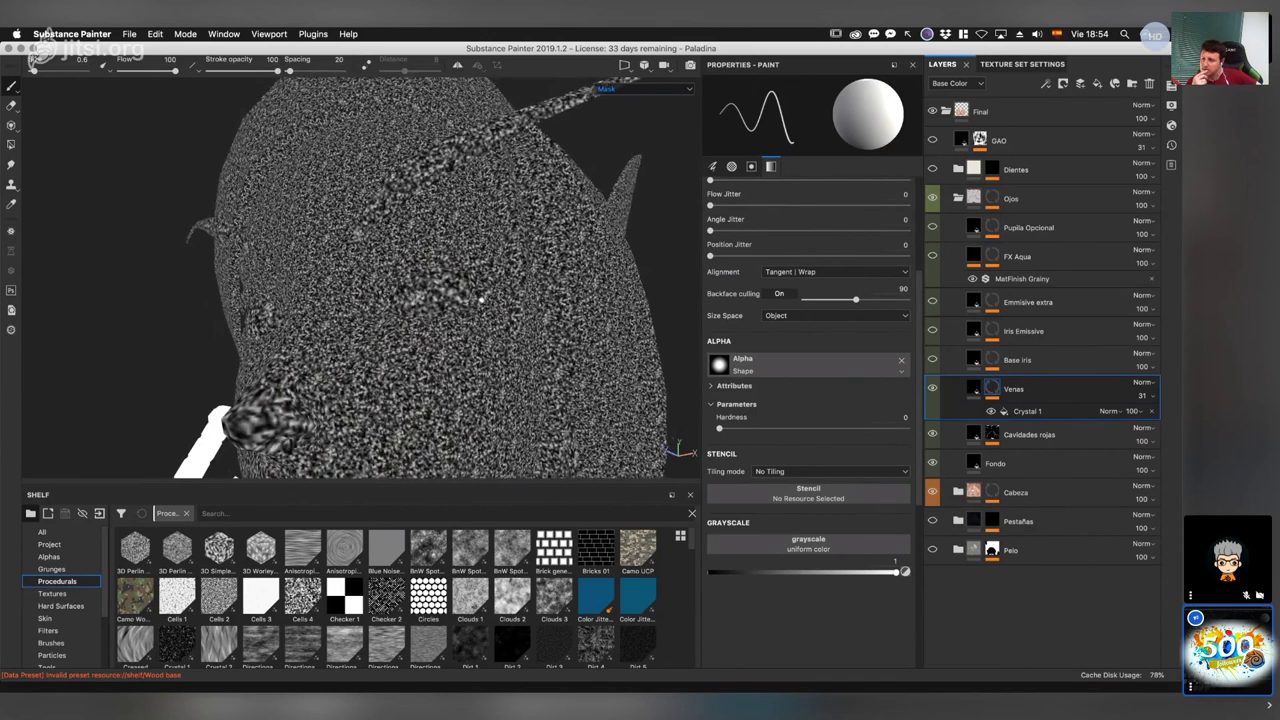
# Step: Rename the Crystal 1 fill and return to the shaded material view
pyautogui.doubleClick(1027, 411)
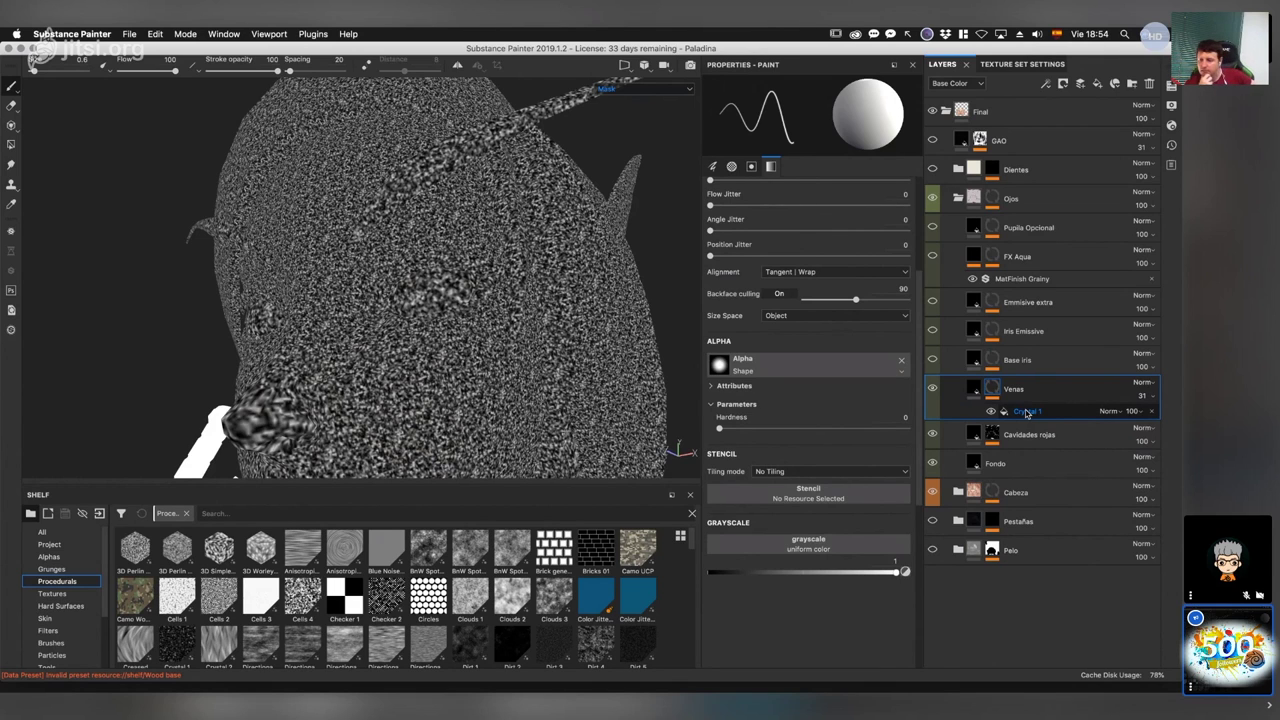
pyautogui.press('Return')
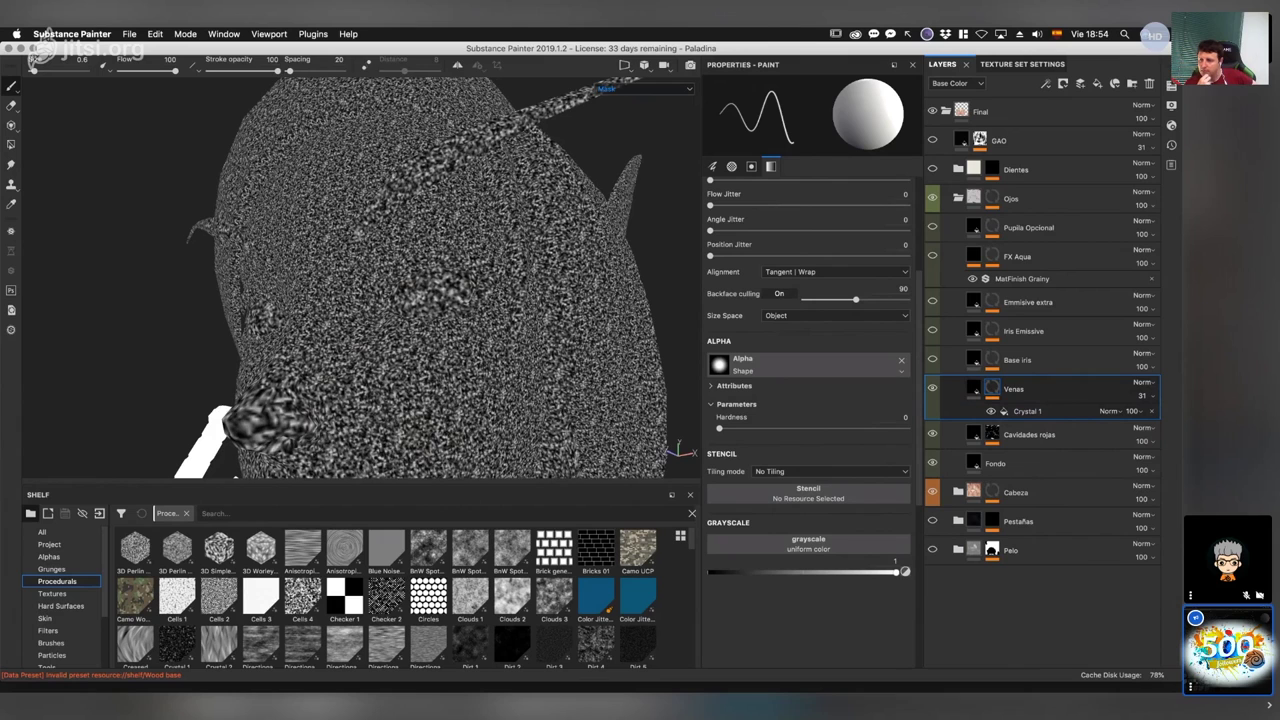
pyautogui.keyDown('alt'); pyautogui.moveTo(472, 363); pyautogui.dragTo(474, 335); pyautogui.keyUp('alt')
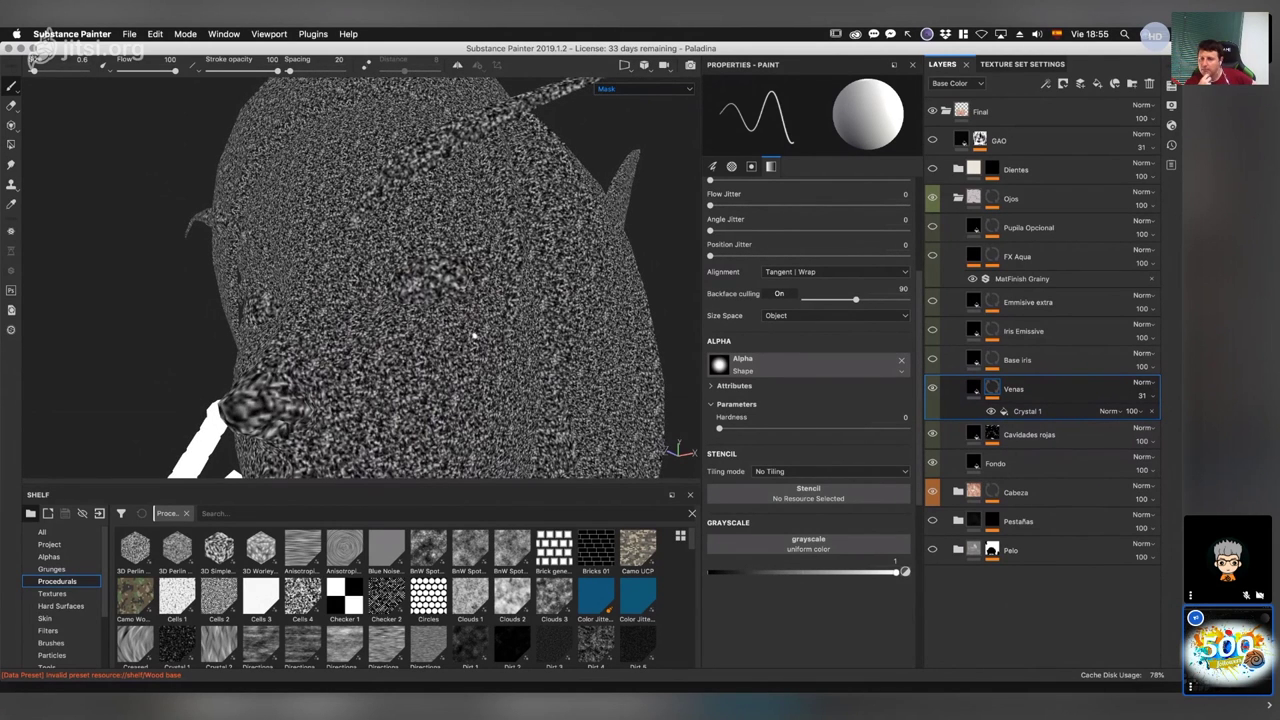
pyautogui.press('m')
# Step: Display the Venas mask noise on the head and open the Crystal 1 fill settings
pyautogui.keyDown('alt'); pyautogui.moveTo(430, 268); pyautogui.dragTo(477, 293); pyautogui.keyUp('alt')
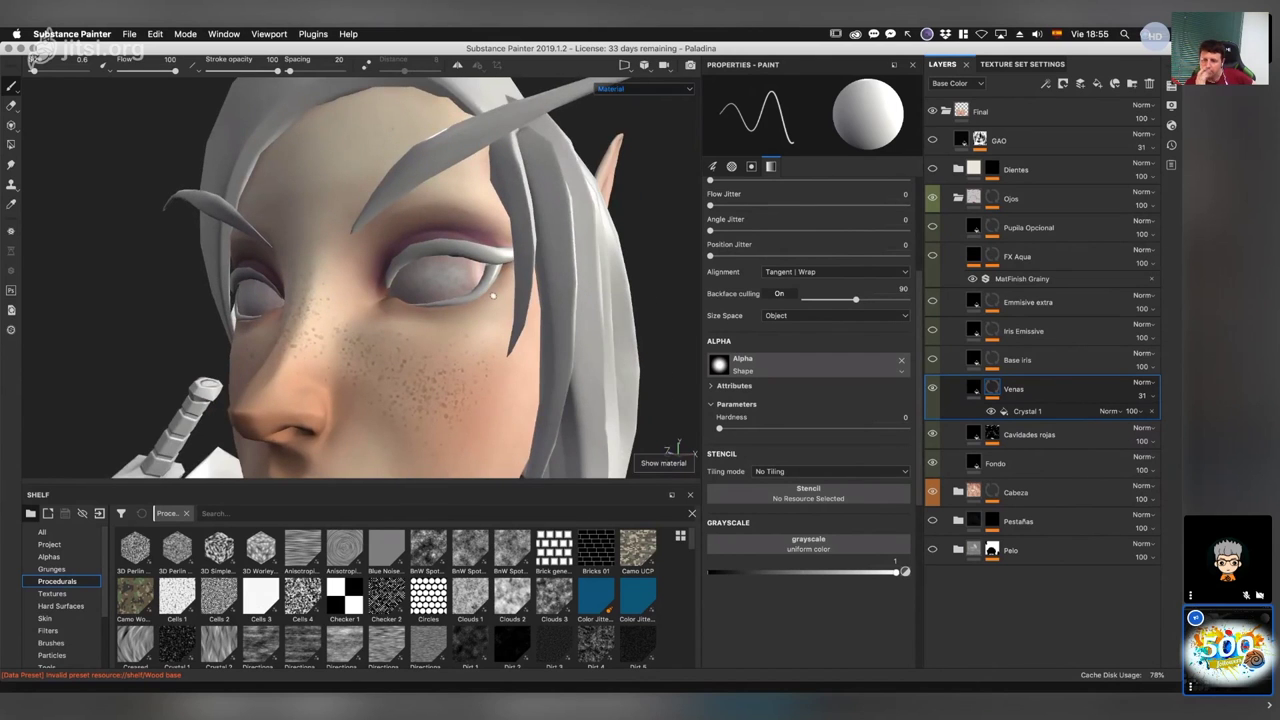
pyautogui.keyDown('alt'); pyautogui.moveTo(469, 276); pyautogui.dragTo(500, 282); pyautogui.keyUp('alt')
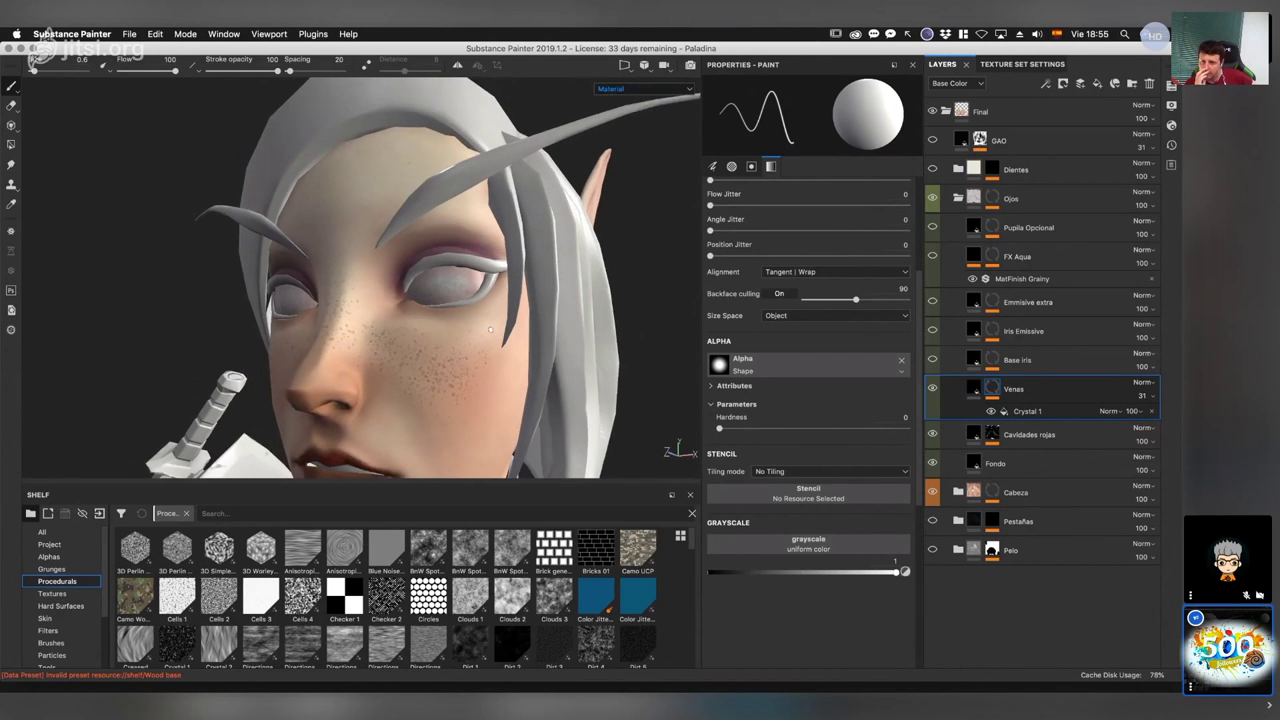
pyautogui.keyDown('alt'); pyautogui.moveTo(490, 329); pyautogui.dragTo(515, 333); pyautogui.keyUp('alt')
pyautogui.click(973, 389)
pyautogui.click(992, 389)
pyautogui.keyDown('alt'); pyautogui.moveTo(560, 300); pyautogui.dragTo(585, 302); pyautogui.keyUp('alt')
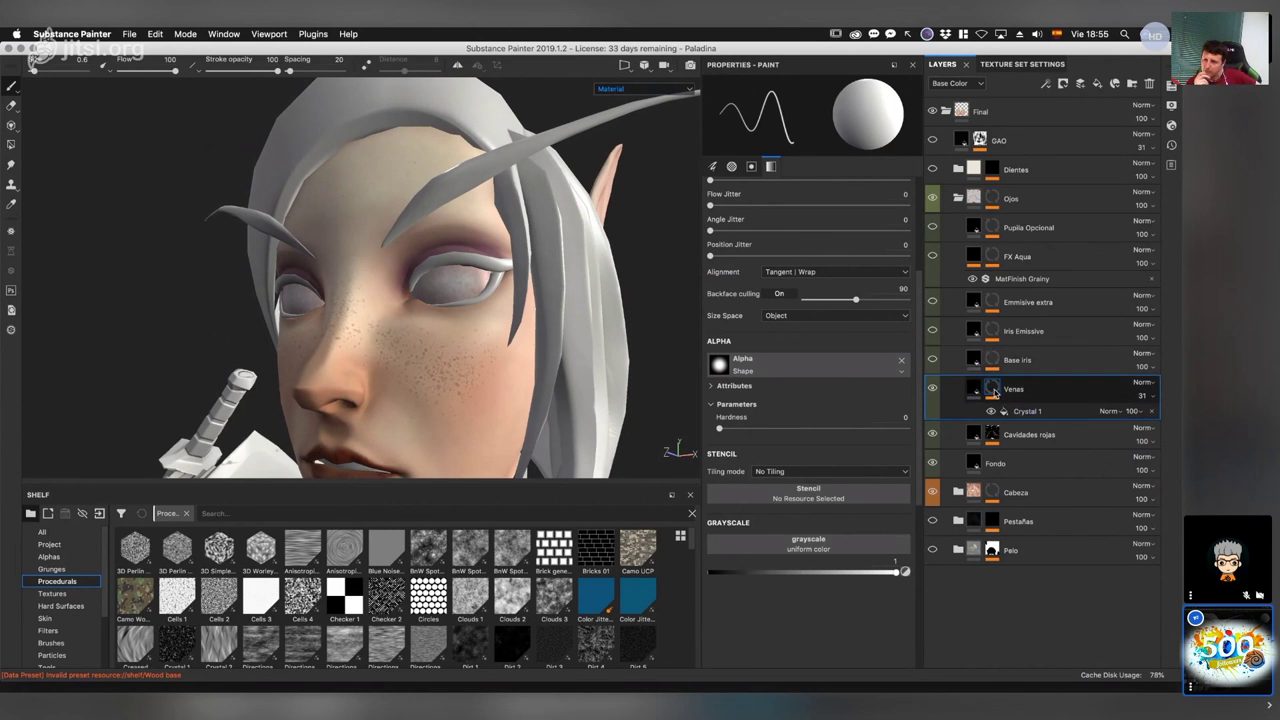
pyautogui.keyDown('alt'); pyautogui.click(994, 393); pyautogui.keyUp('alt')
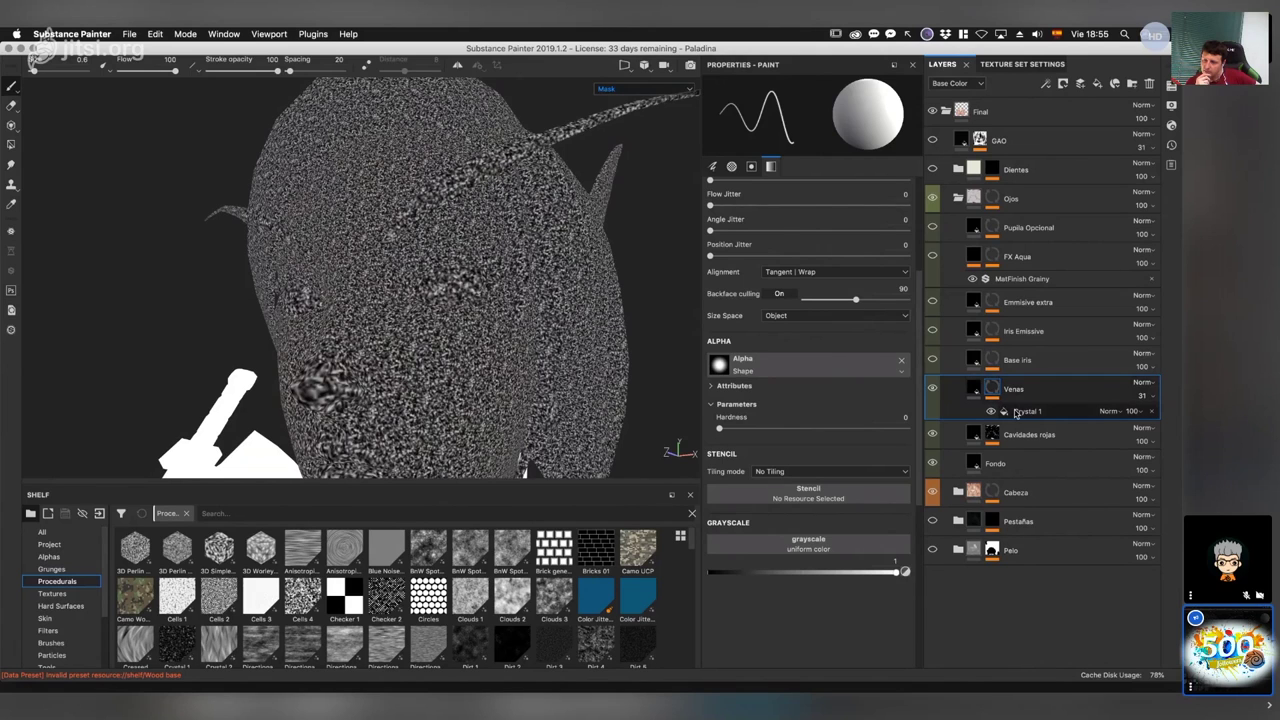
pyautogui.click(1016, 412)
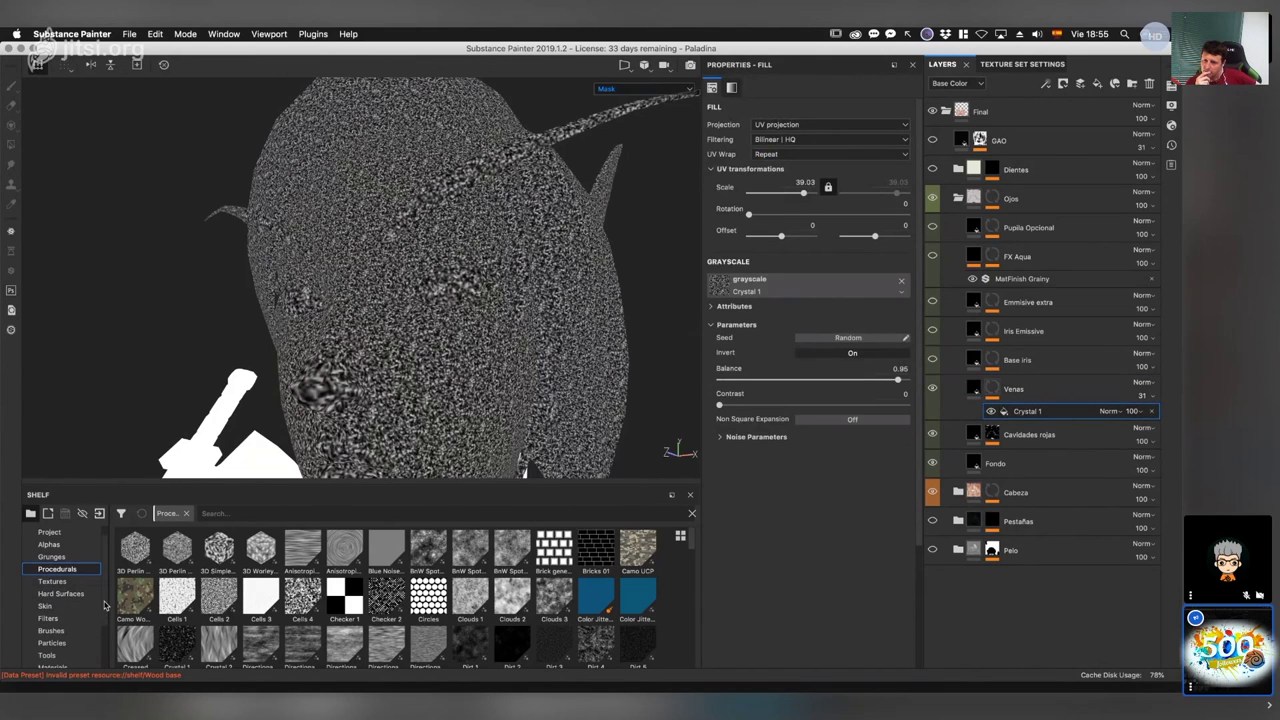
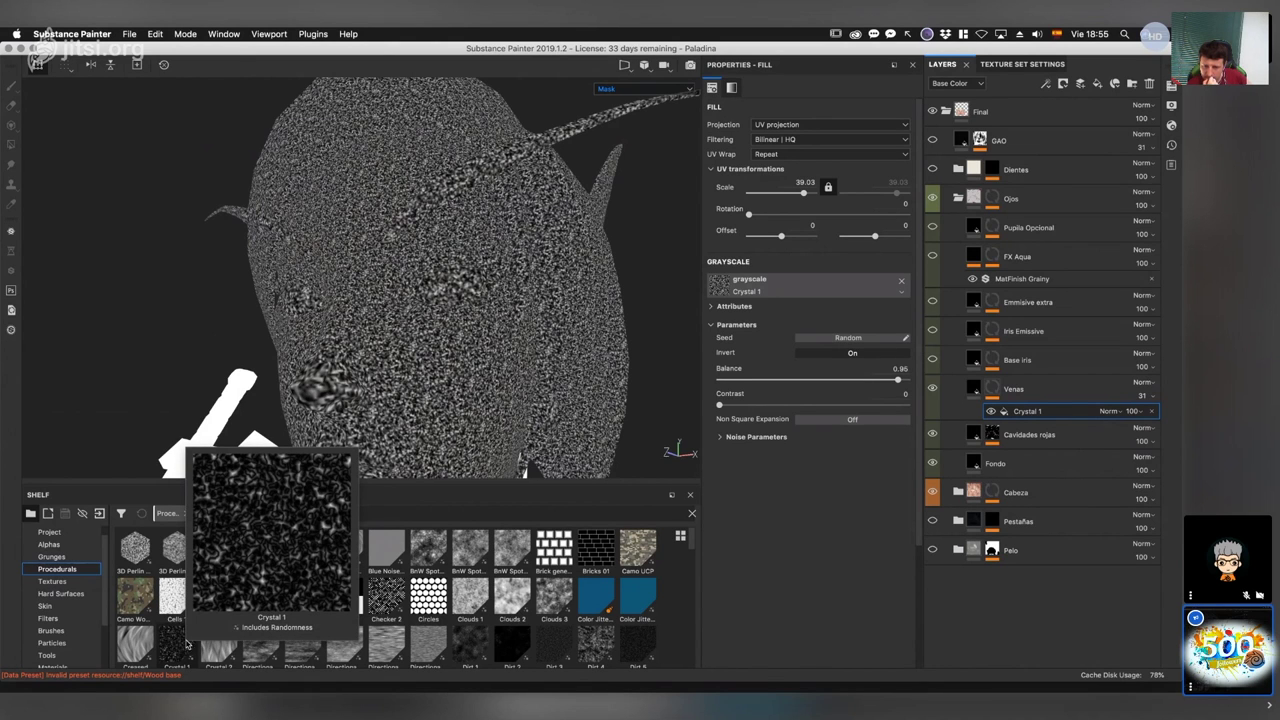
# Step: Select the Base iris fill layer and inspect its mask's Paint effect before returning to its properties
pyautogui.click(977, 389)
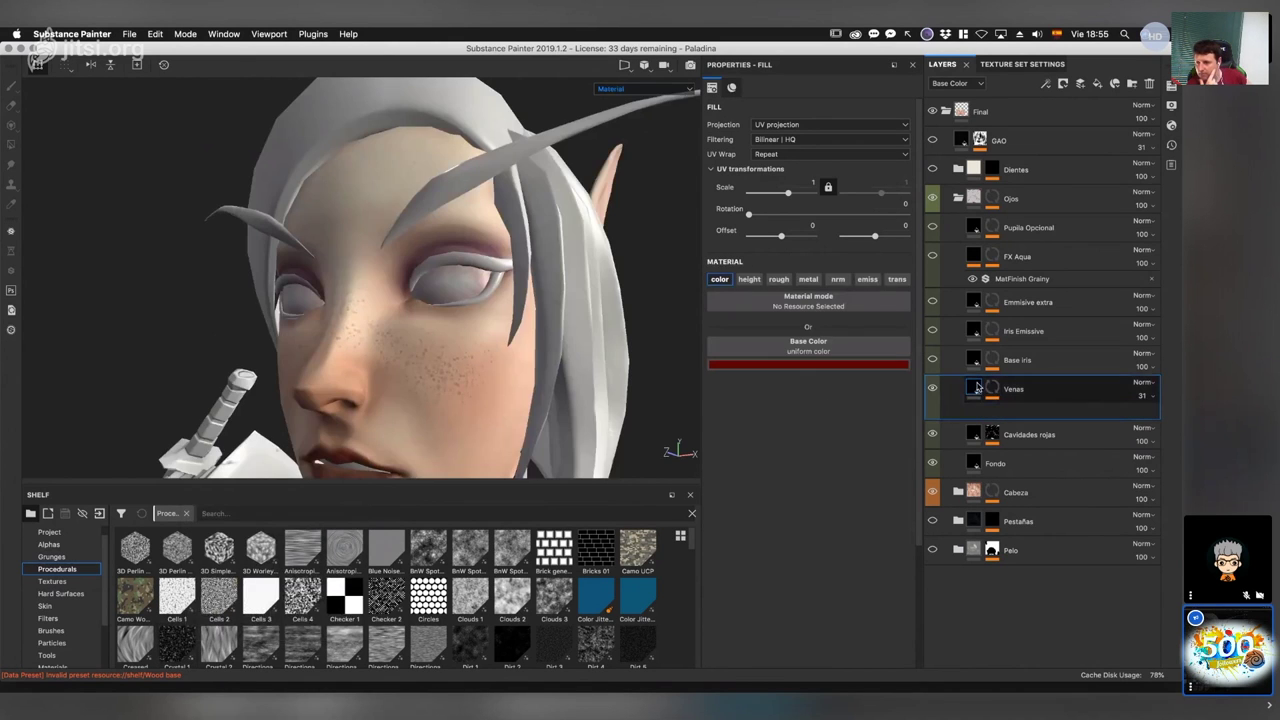
pyautogui.click(945, 362)
pyautogui.click(932, 360)
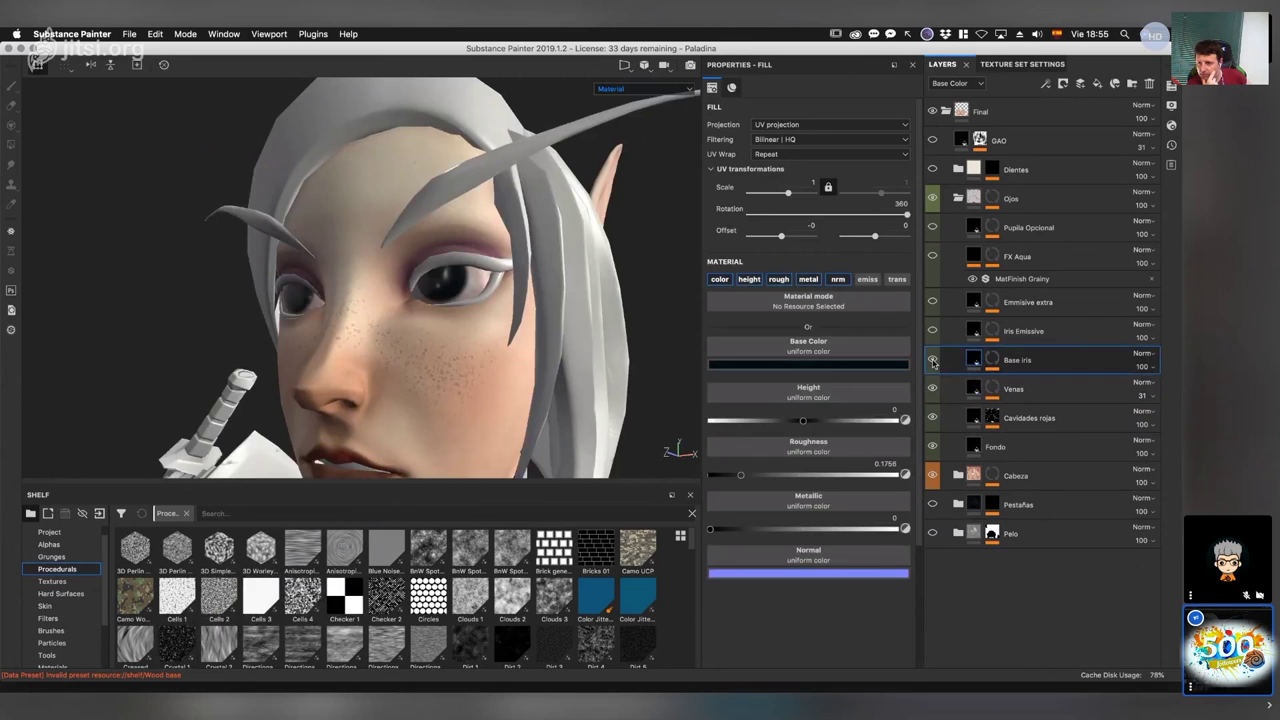
pyautogui.keyDown('alt'); pyautogui.click(992, 360); pyautogui.keyUp('alt')
pyautogui.click(1022, 414)
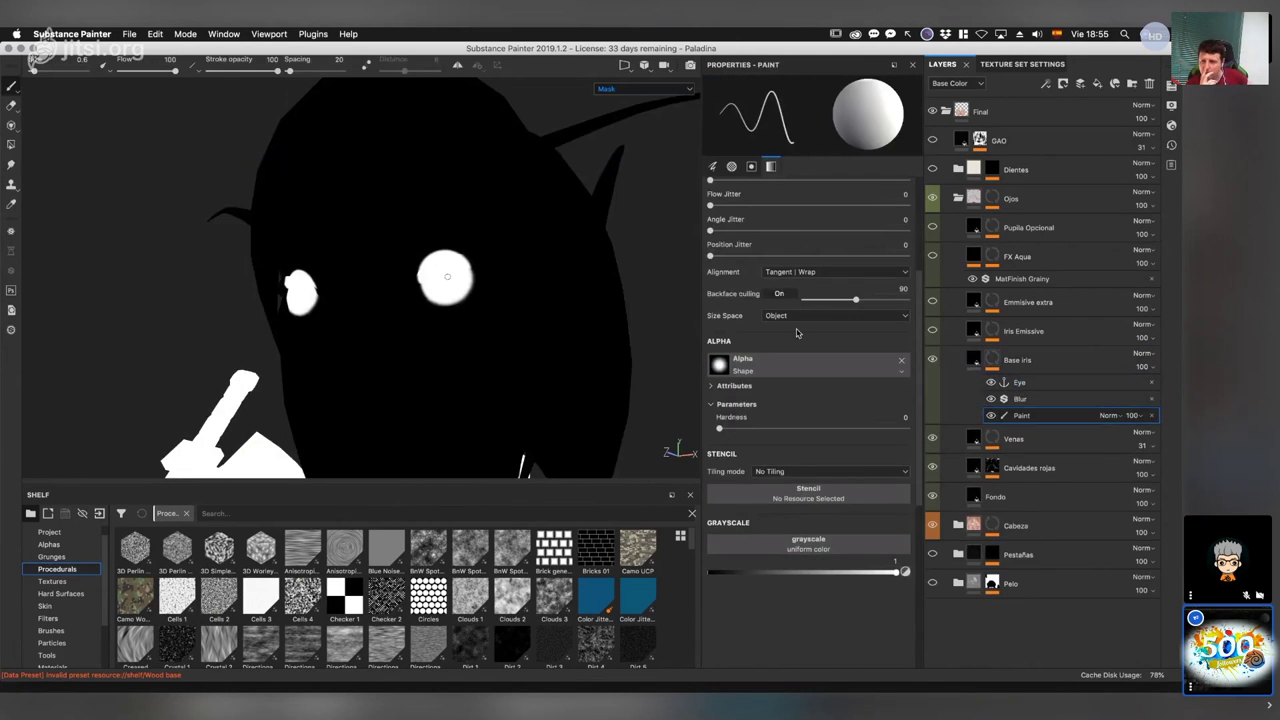
pyautogui.click(976, 360)
# Step: Switch off the Base iris layer's height and normal channels while viewing the face
pyautogui.moveTo(410, 300)
pyautogui.keyDown('alt'); pyautogui.mouseDown()
pyautogui.moveTo(441, 305)
pyautogui.moveTo(455, 290)
pyautogui.mouseUp(); pyautogui.keyUp('alt')
pyautogui.keyDown('alt'); pyautogui.moveTo(467, 199); pyautogui.dragTo(483, 304); pyautogui.keyUp('alt')
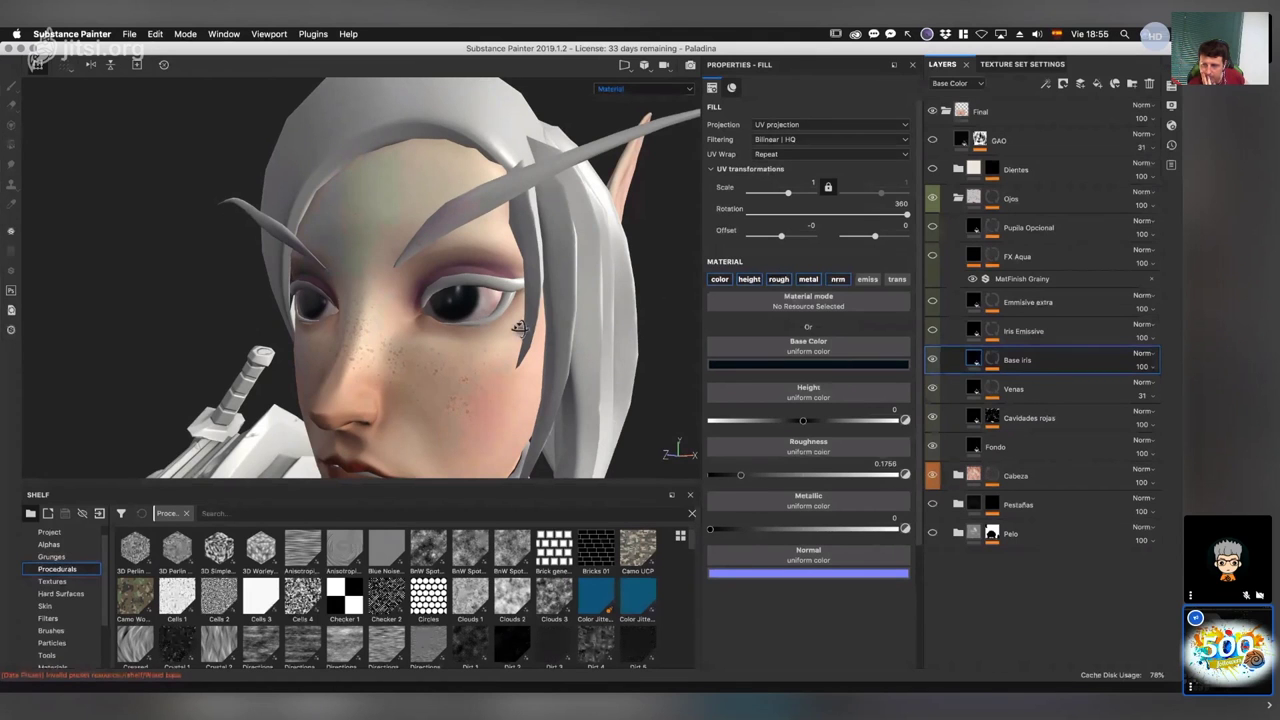
pyautogui.keyDown('alt'); pyautogui.moveTo(520, 328); pyautogui.dragTo(478, 292); pyautogui.keyUp('alt')
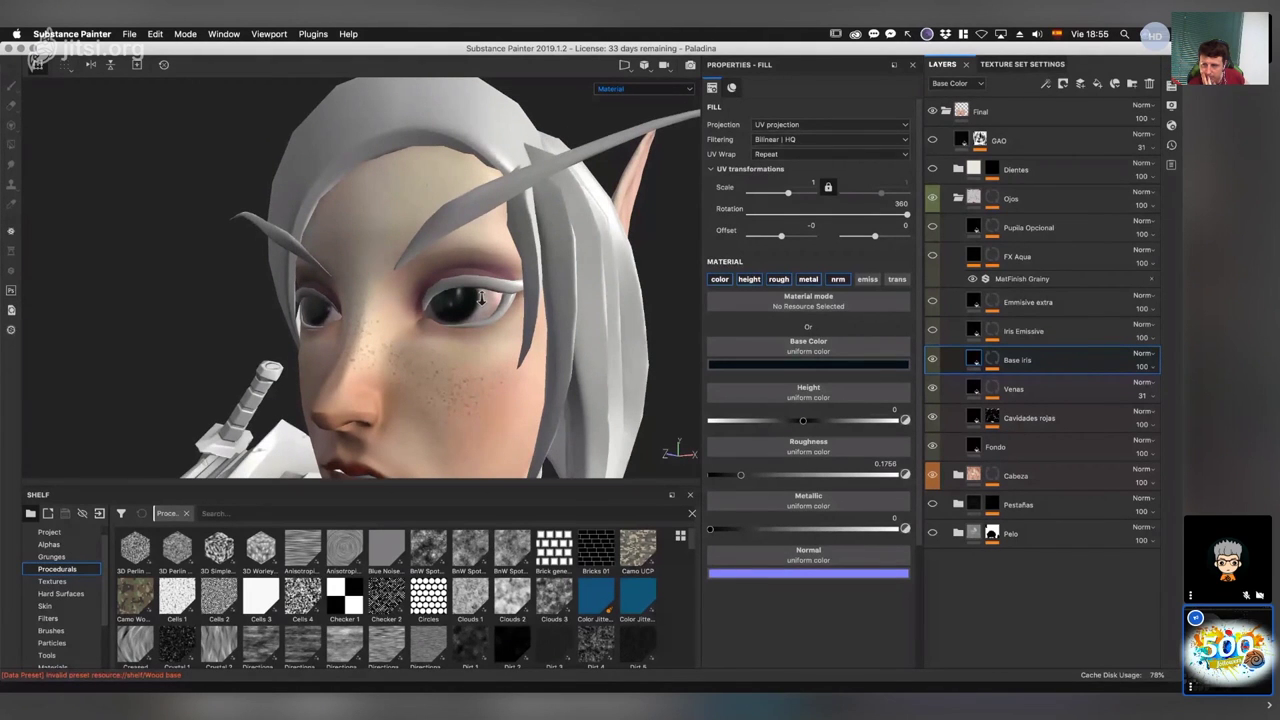
pyautogui.keyDown('alt'); pyautogui.moveTo(480, 298); pyautogui.dragTo(455, 300); pyautogui.keyUp('alt')
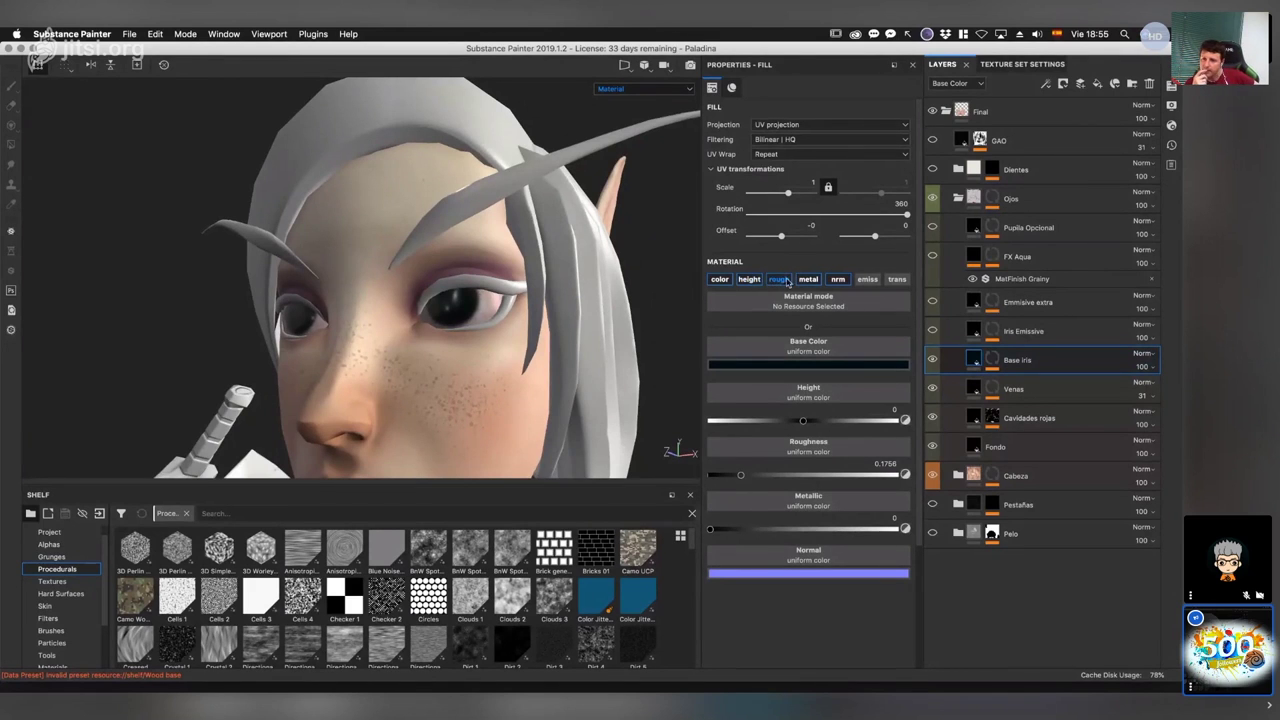
pyautogui.click(752, 282)
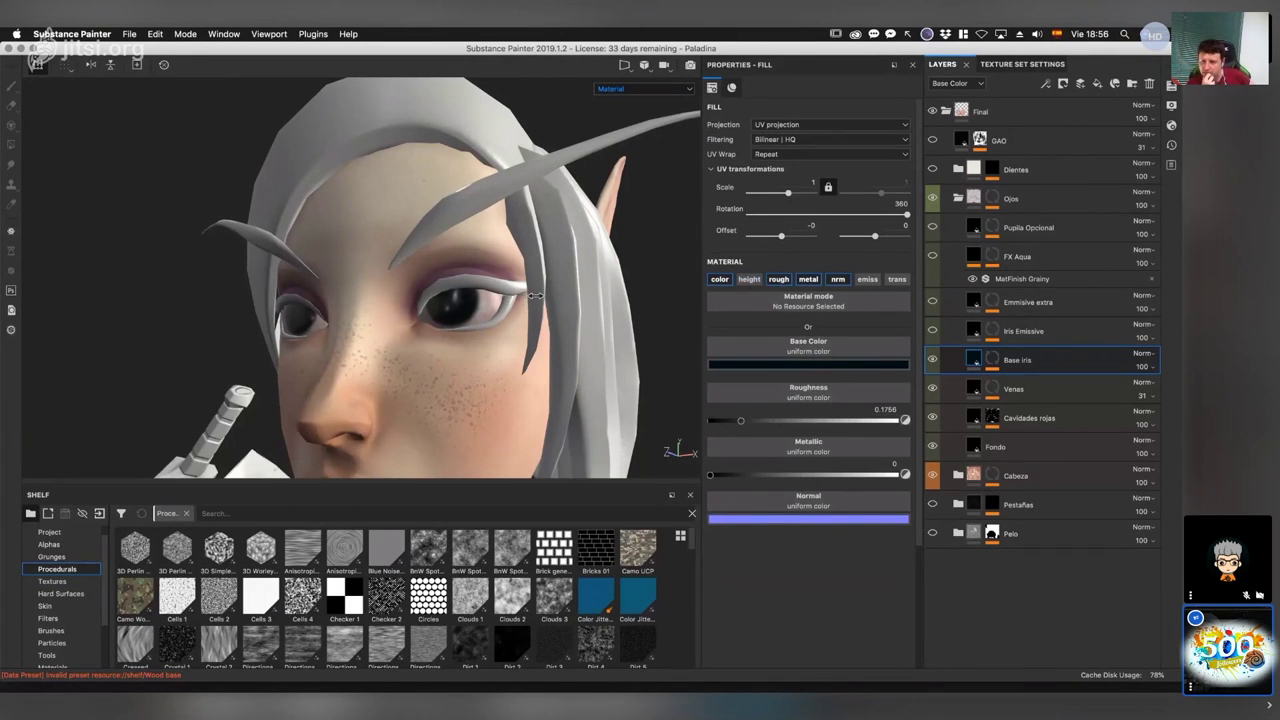
pyautogui.keyDown('alt'); pyautogui.moveTo(515, 296); pyautogui.dragTo(522, 297); pyautogui.keyUp('alt')
pyautogui.keyDown('shift'); pyautogui.moveTo(522, 297); pyautogui.dragTo(524, 300, button='right'); pyautogui.keyUp('shift')
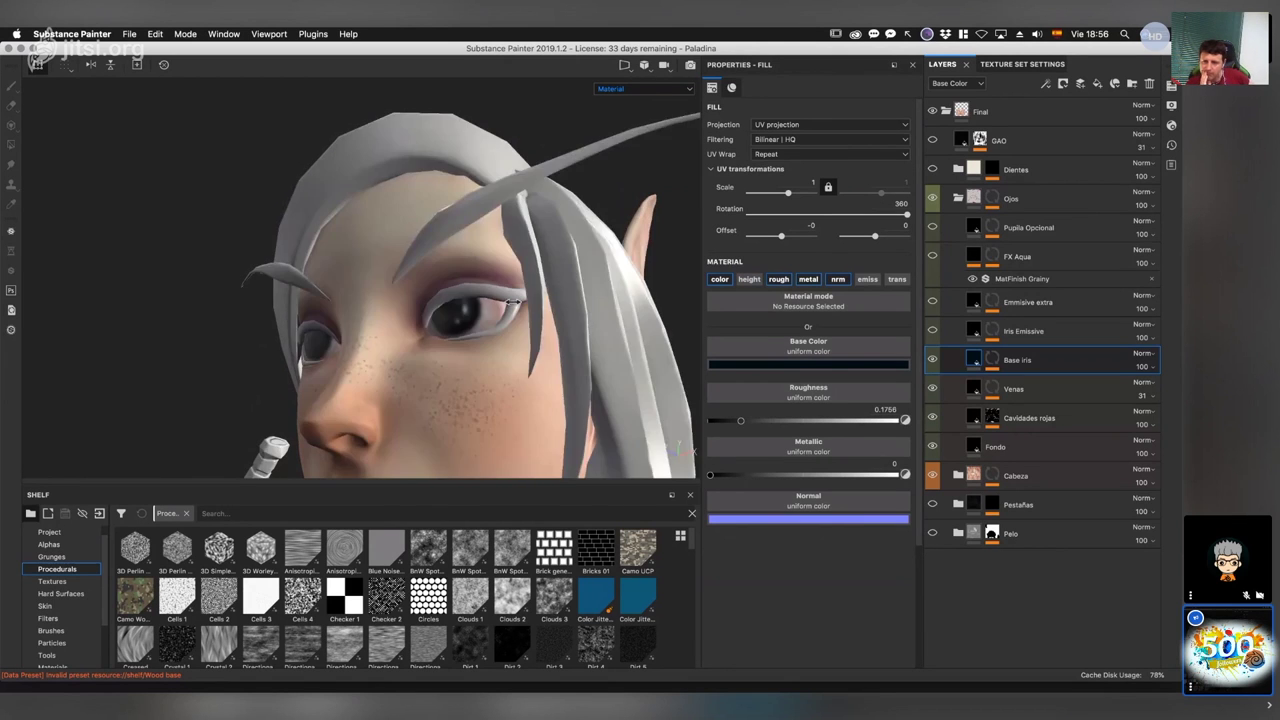
pyautogui.keyDown('shift'); pyautogui.moveTo(524, 300); pyautogui.dragTo(498, 292, button='right'); pyautogui.keyUp('shift')
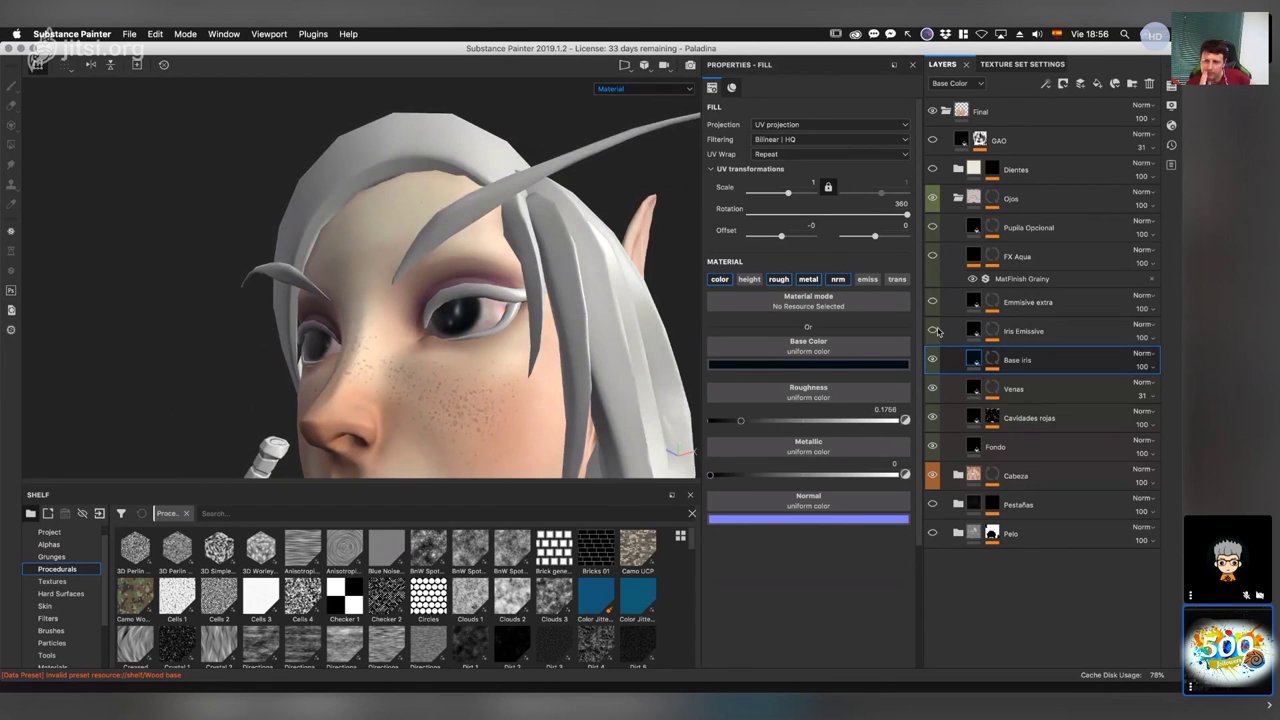
pyautogui.click(838, 279)
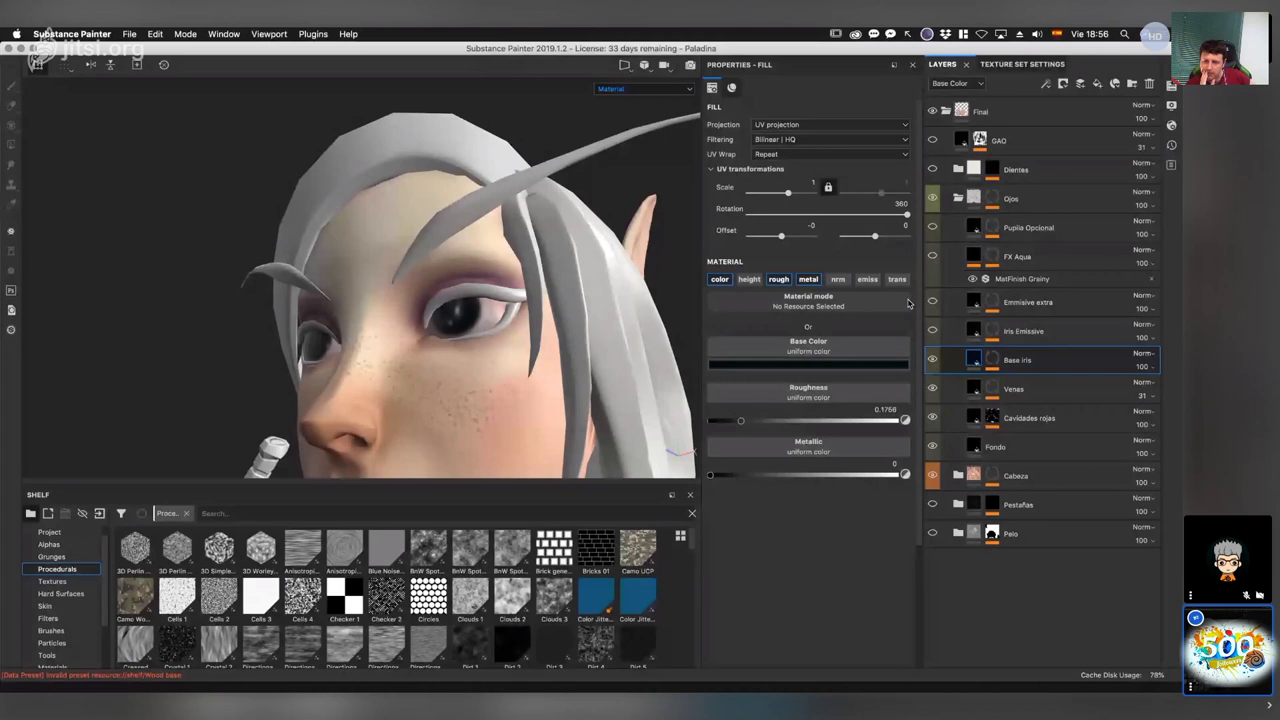
# Step: Enable the Iris Emissive layer and check its mask's Paint effect so the irises glow green
pyautogui.click(948, 334)
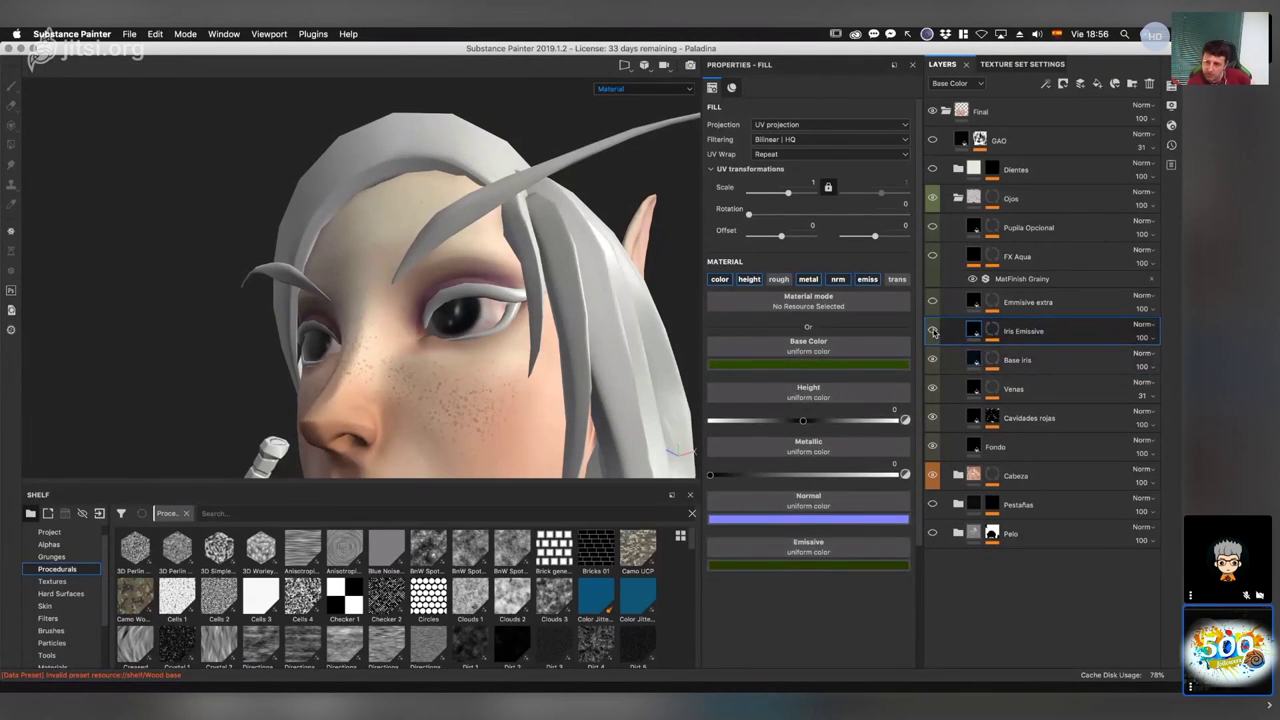
pyautogui.click(989, 330)
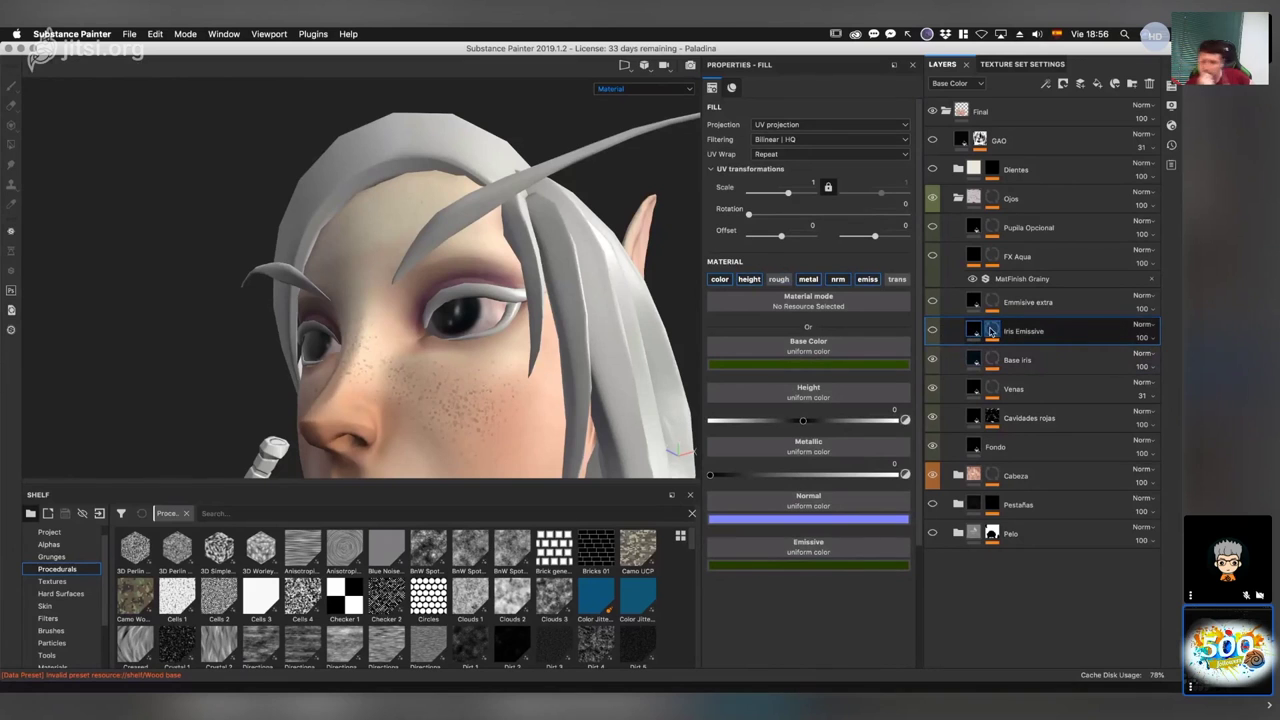
pyautogui.click(933, 331)
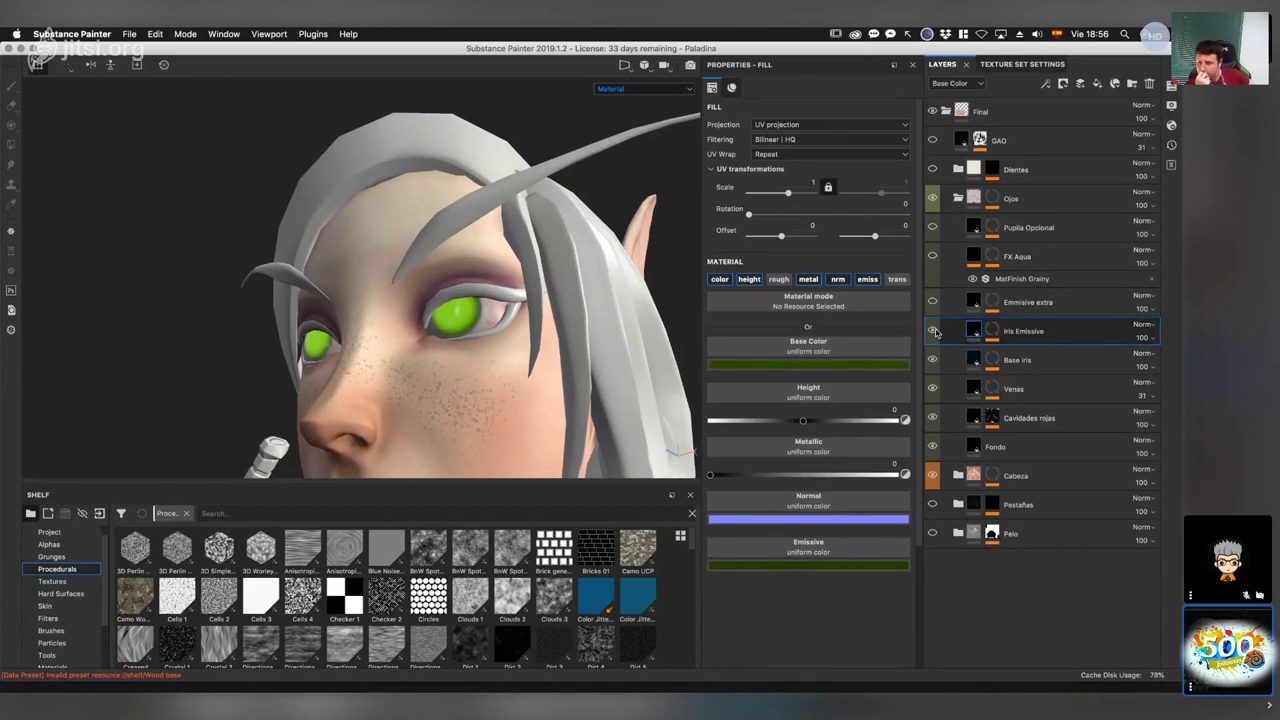
pyautogui.keyDown('alt'); pyautogui.click(991, 330); pyautogui.keyUp('alt')
pyautogui.click(1017, 370)
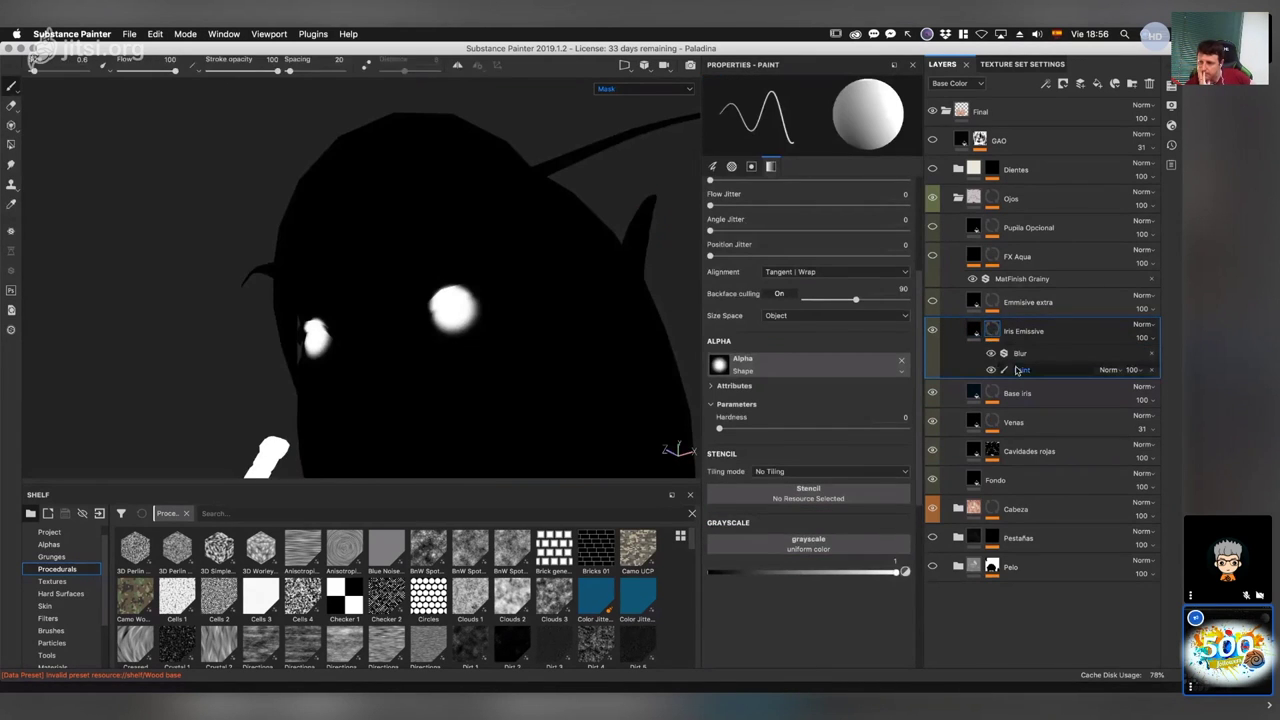
pyautogui.click(1017, 370)
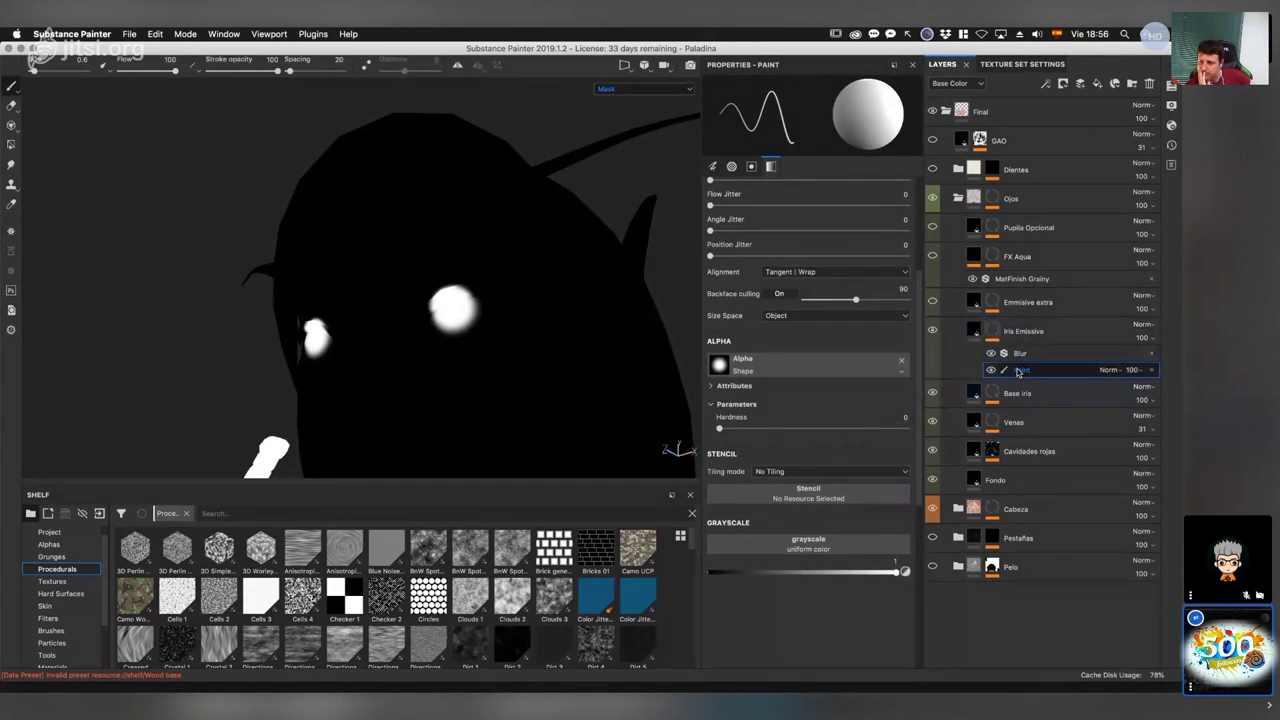
pyautogui.click(970, 333)
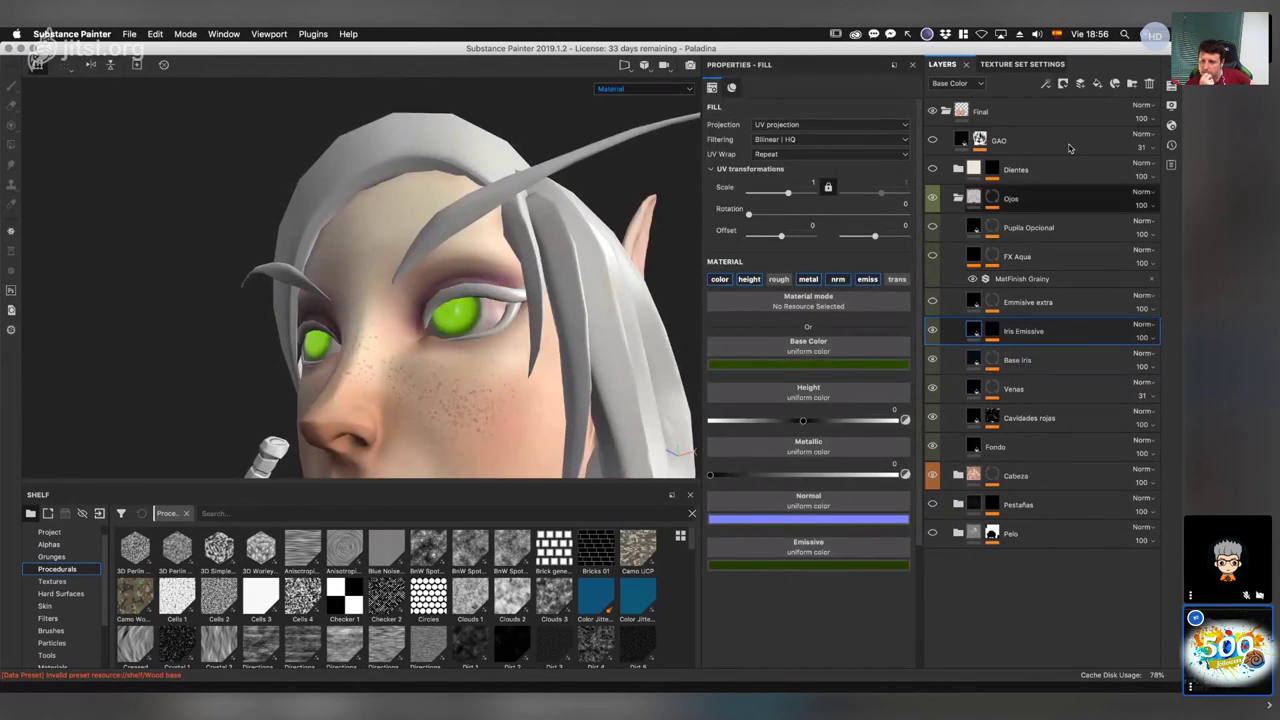
pyautogui.click(1173, 125)
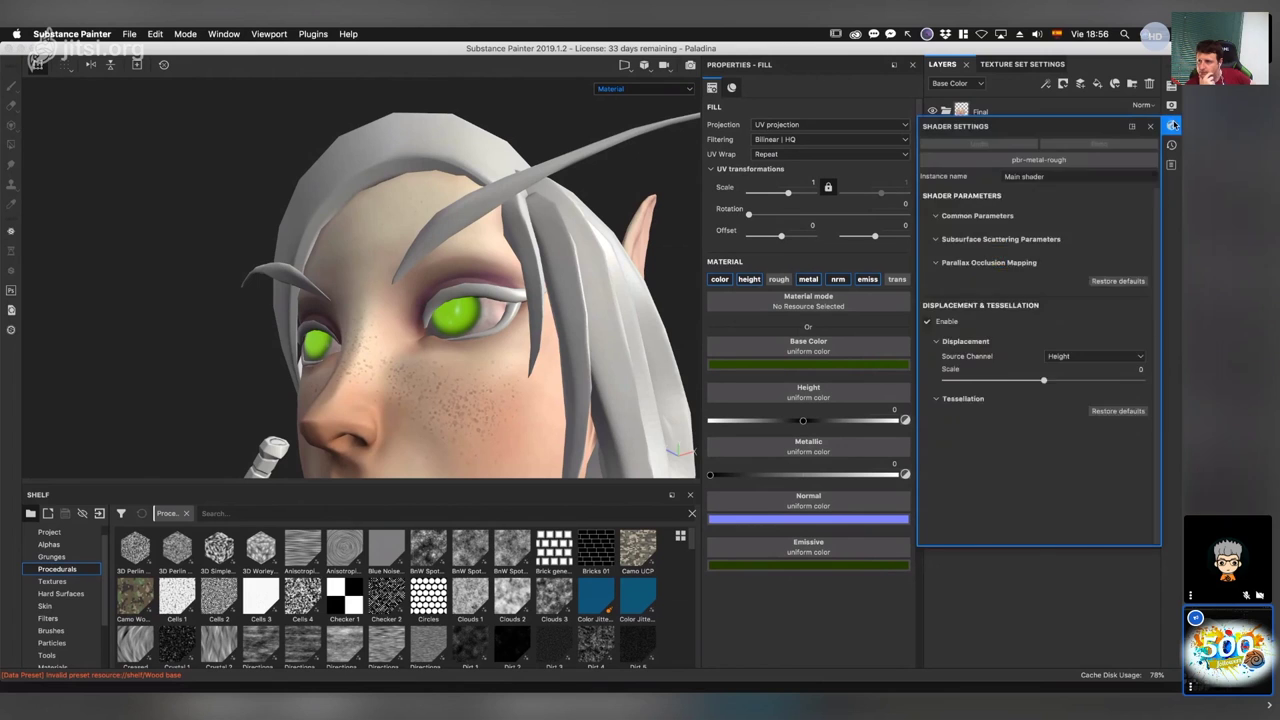
# Step: Move from the shader and display settings to the Texture Set Settings panel
pyautogui.click(1173, 111)
pyautogui.click(1171, 109)
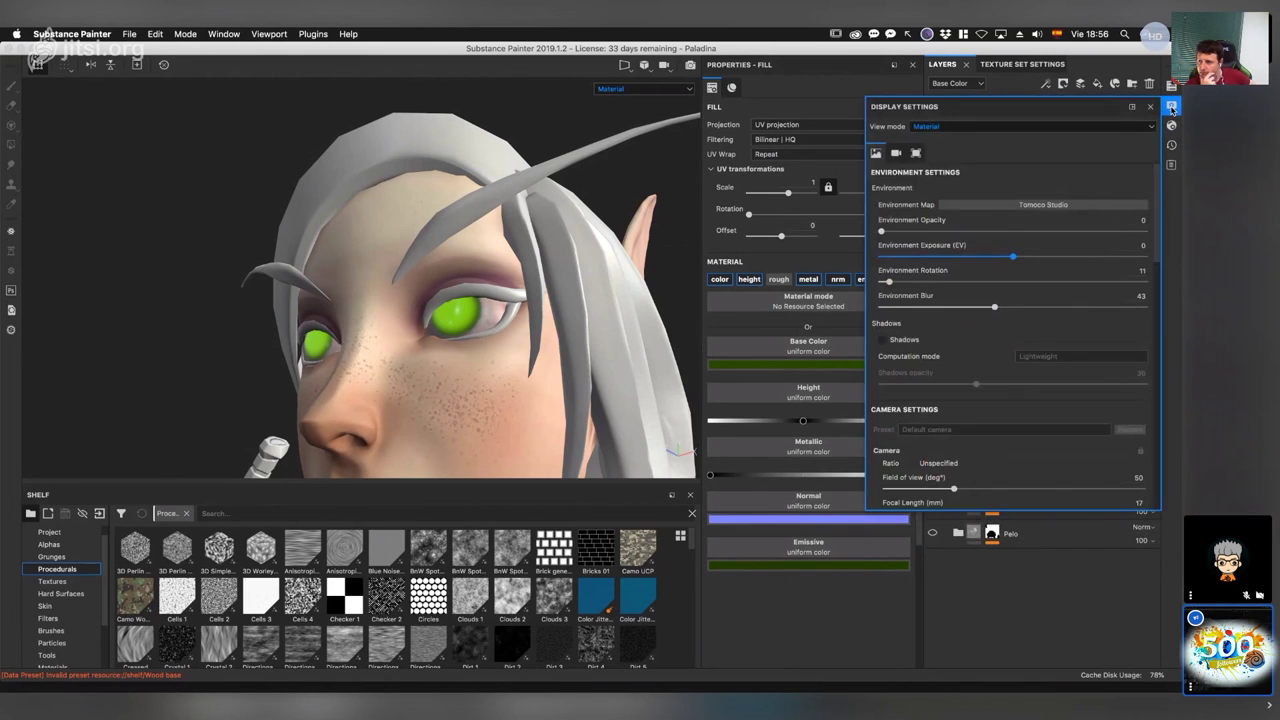
pyautogui.click(1171, 109)
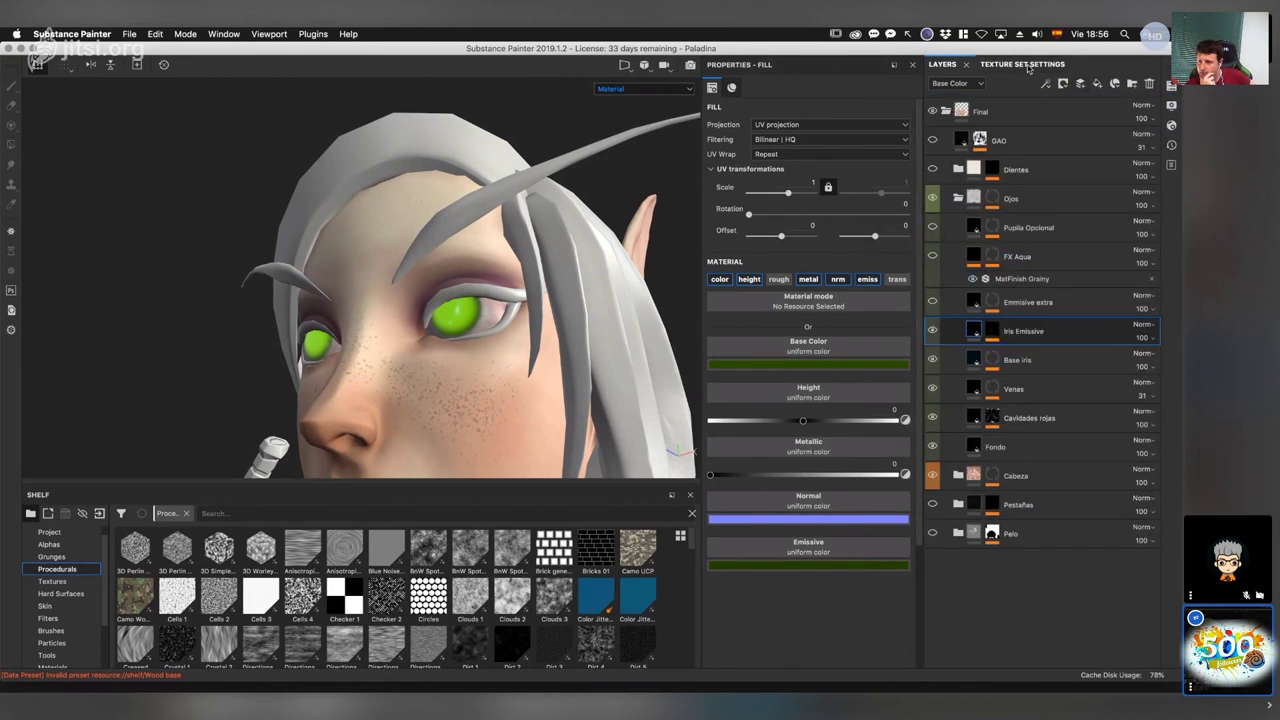
pyautogui.click(1022, 64)
pyautogui.moveTo(1000, 122); pyautogui.dragTo(1032, 212)
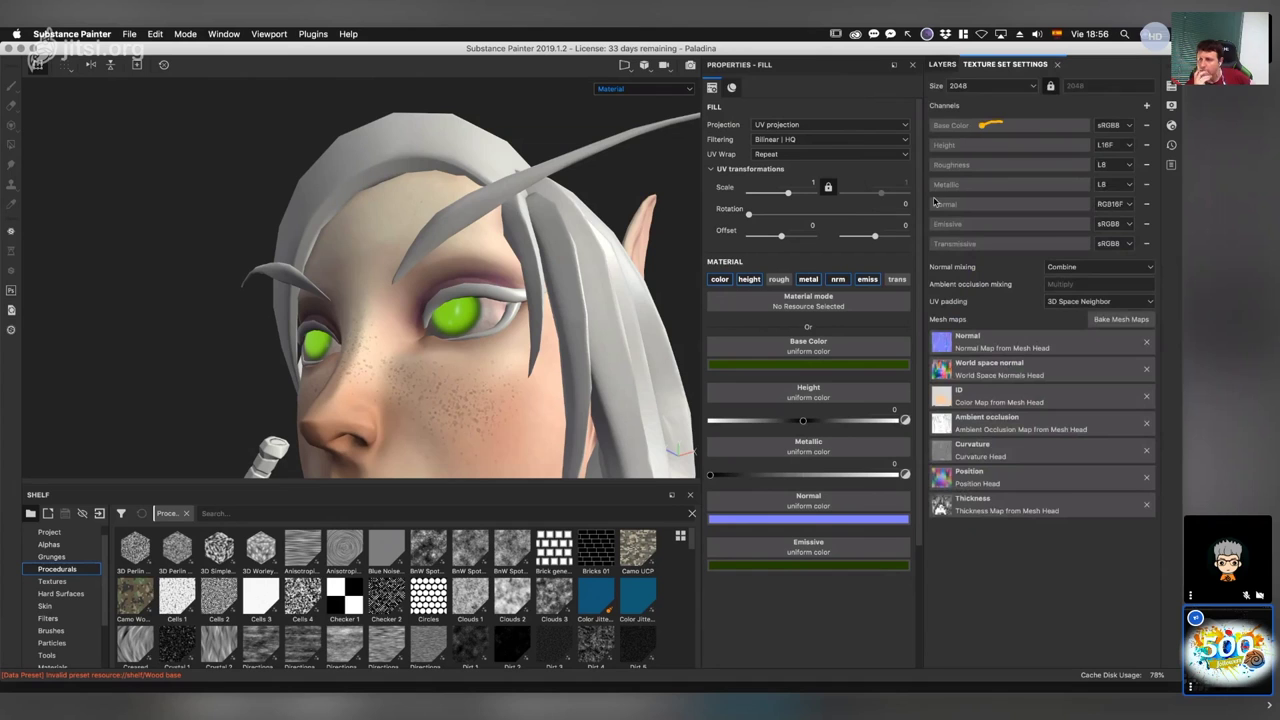
pyautogui.moveTo(795, 262)
pyautogui.mouseDown()
pyautogui.moveTo(852, 266)
pyautogui.moveTo(968, 164)
pyautogui.mouseUp()
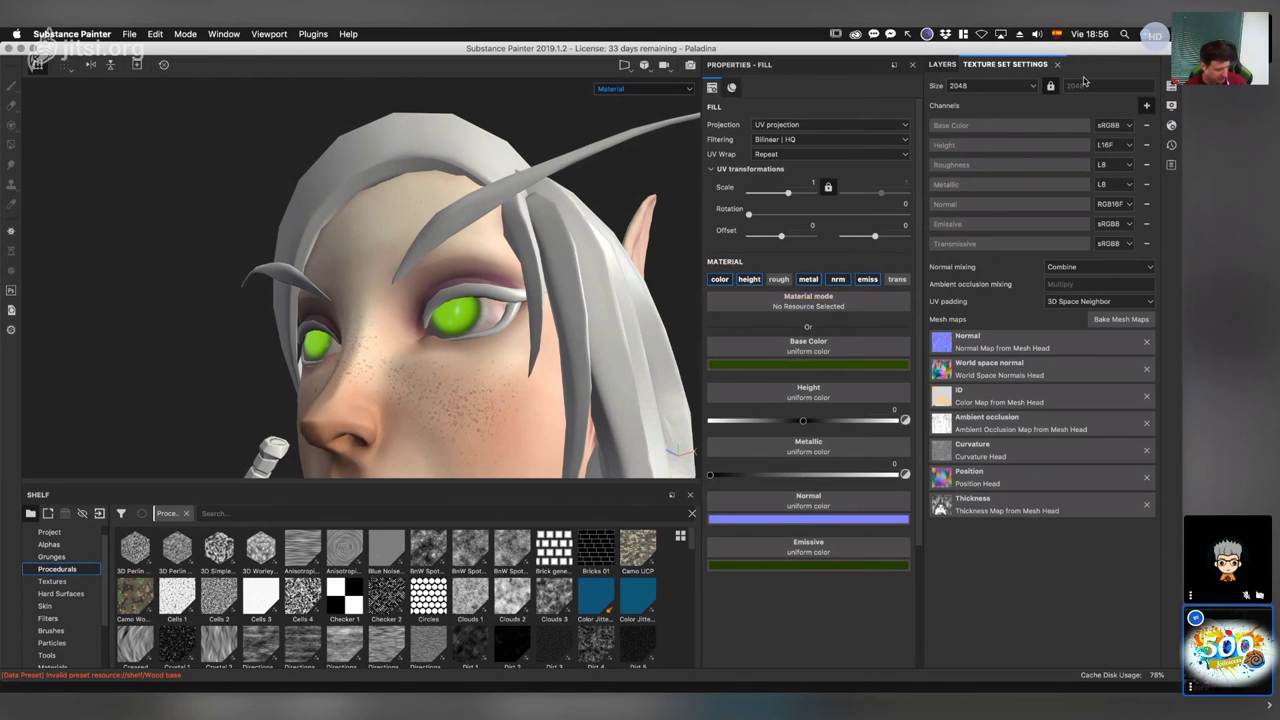
# Step: Check the Channels add list, which already includes Emissive alongside Base Color, Normal and Transmissive
pyautogui.moveTo(1092, 42); pyautogui.dragTo(1092, 200)
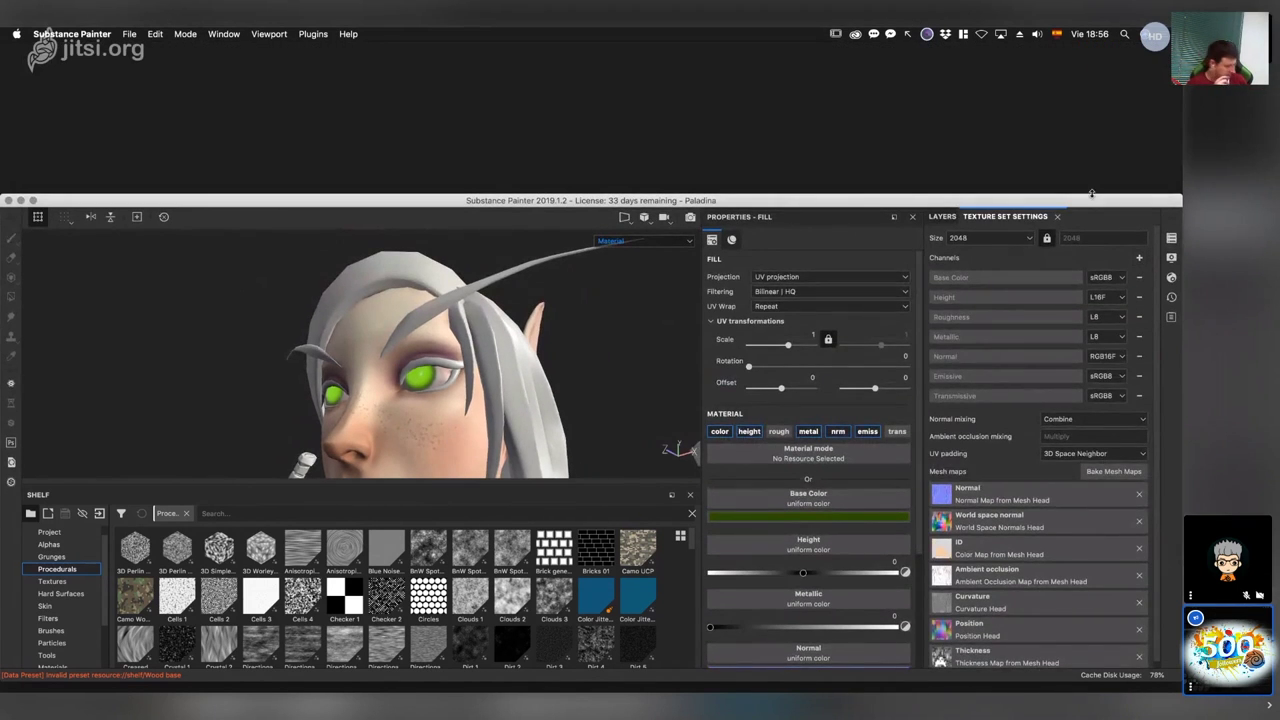
pyautogui.moveTo(1092, 193); pyautogui.dragTo(1092, 285)
pyautogui.click(1138, 342)
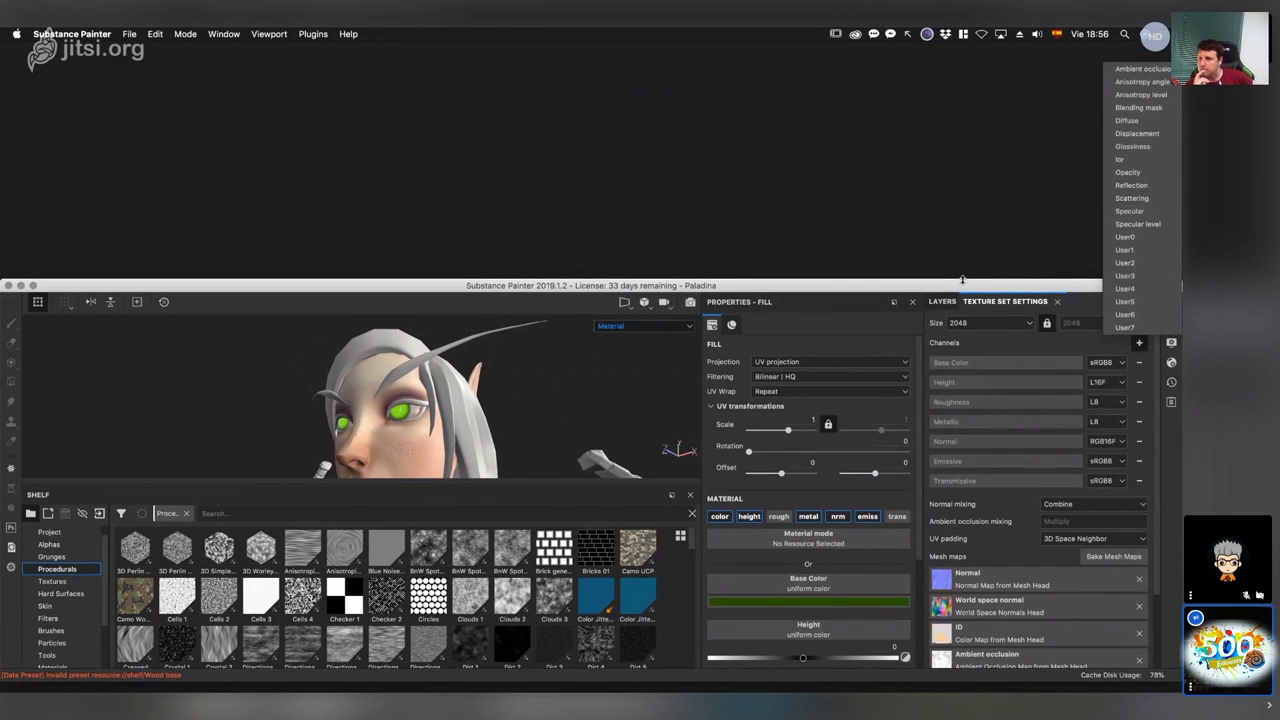
pyautogui.moveTo(962, 282); pyautogui.dragTo(946, 30)
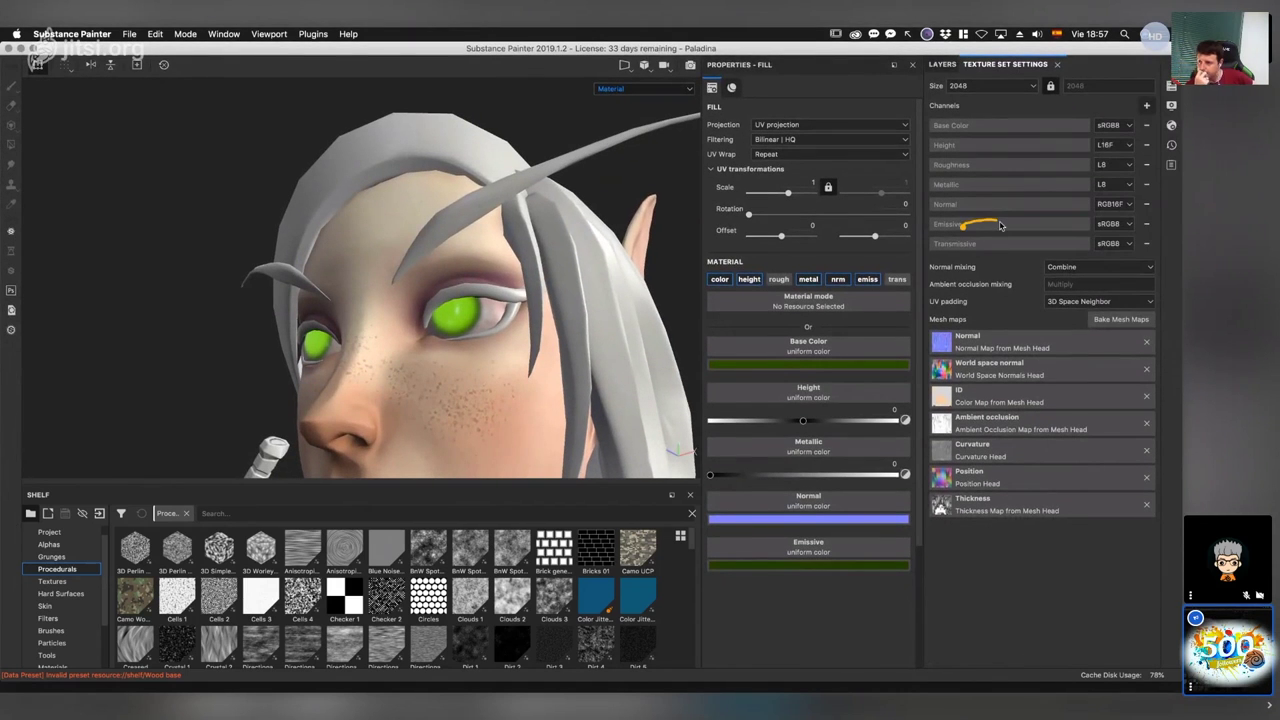
pyautogui.moveTo(877, 205); pyautogui.dragTo(870, 272)
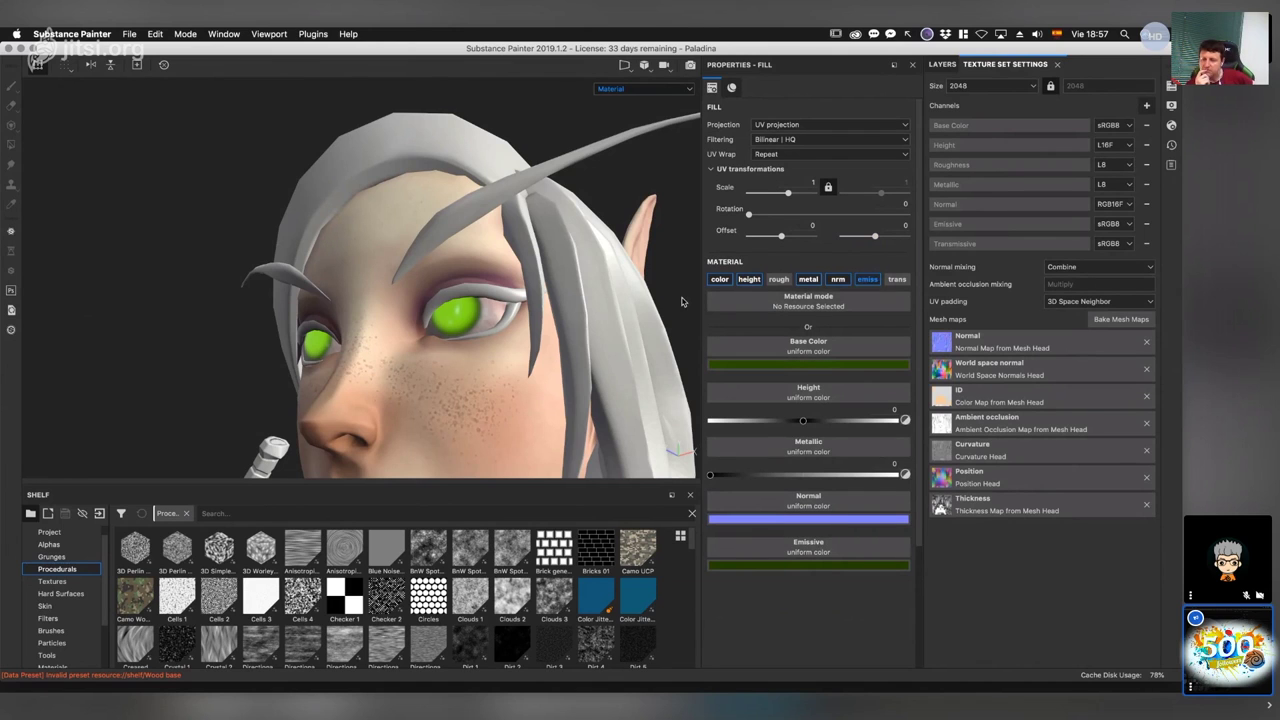
# Step: Set the Iris Emissive colour to dark saturated green (0.017, 0.056, 0.000)
pyautogui.click(867, 281)
pyautogui.click(867, 280)
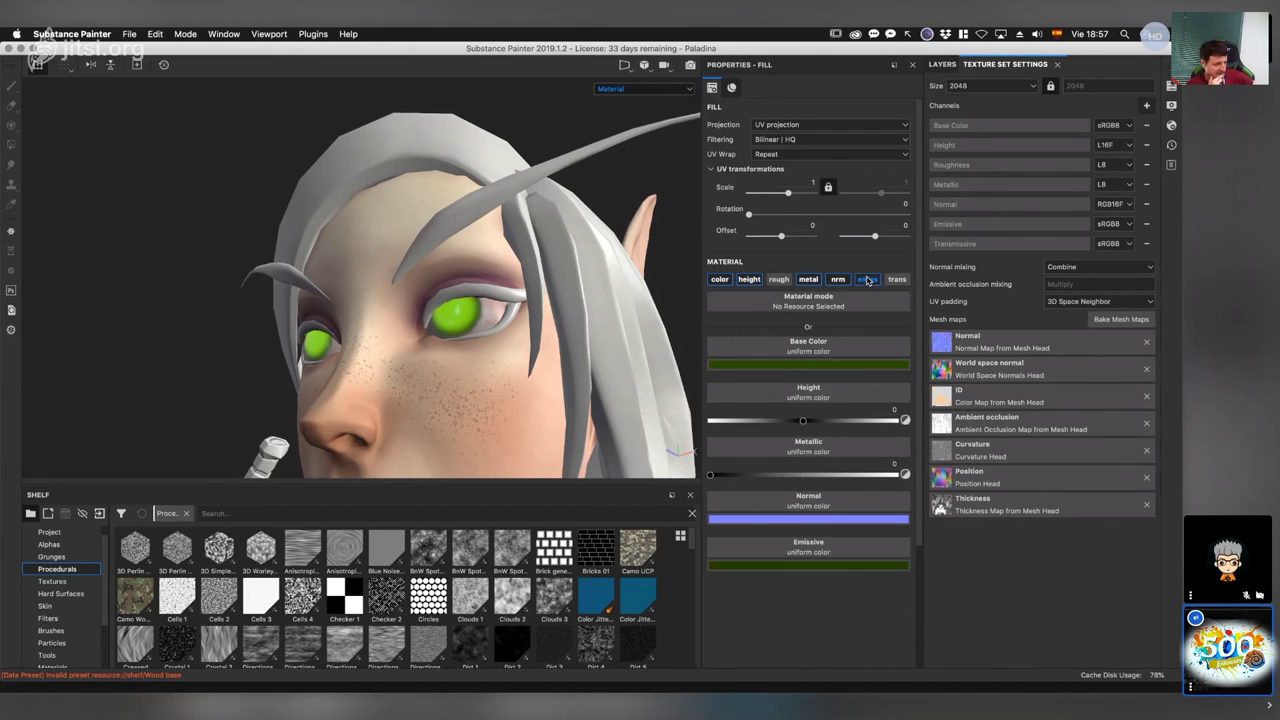
pyautogui.click(827, 566)
pyautogui.moveTo(910, 493); pyautogui.dragTo(878, 500)
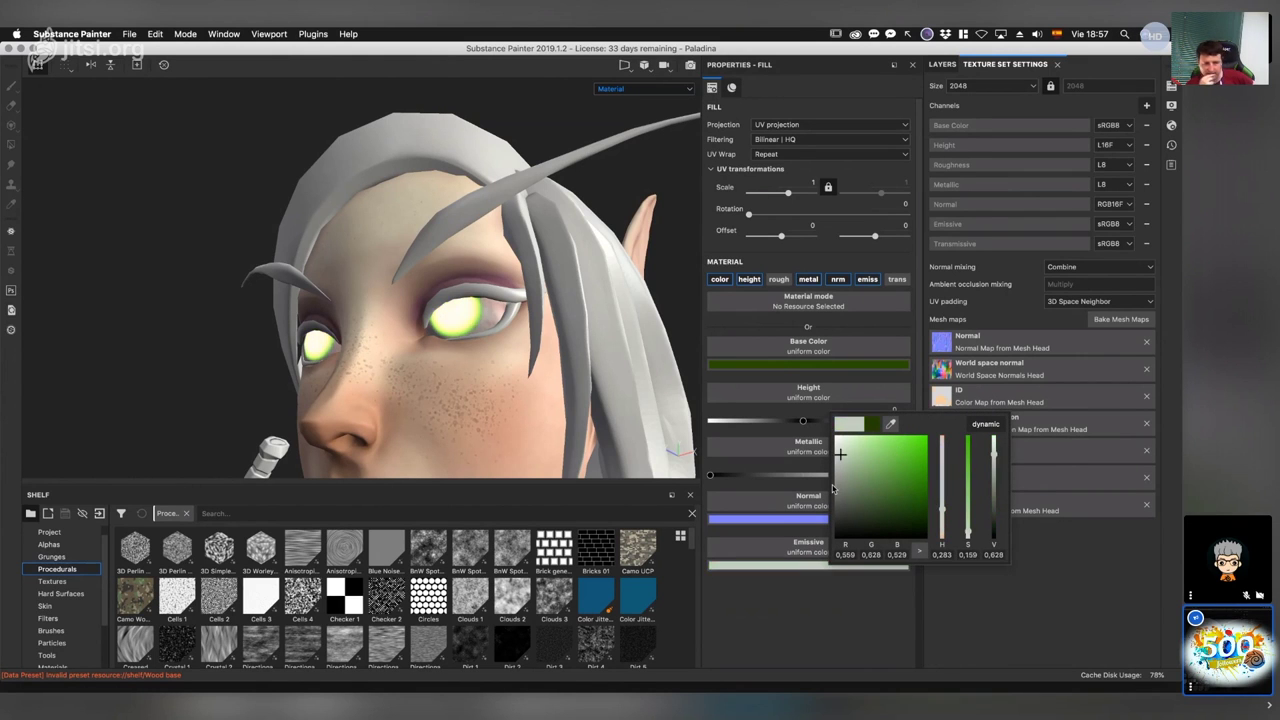
pyautogui.moveTo(878, 500); pyautogui.dragTo(919, 510)
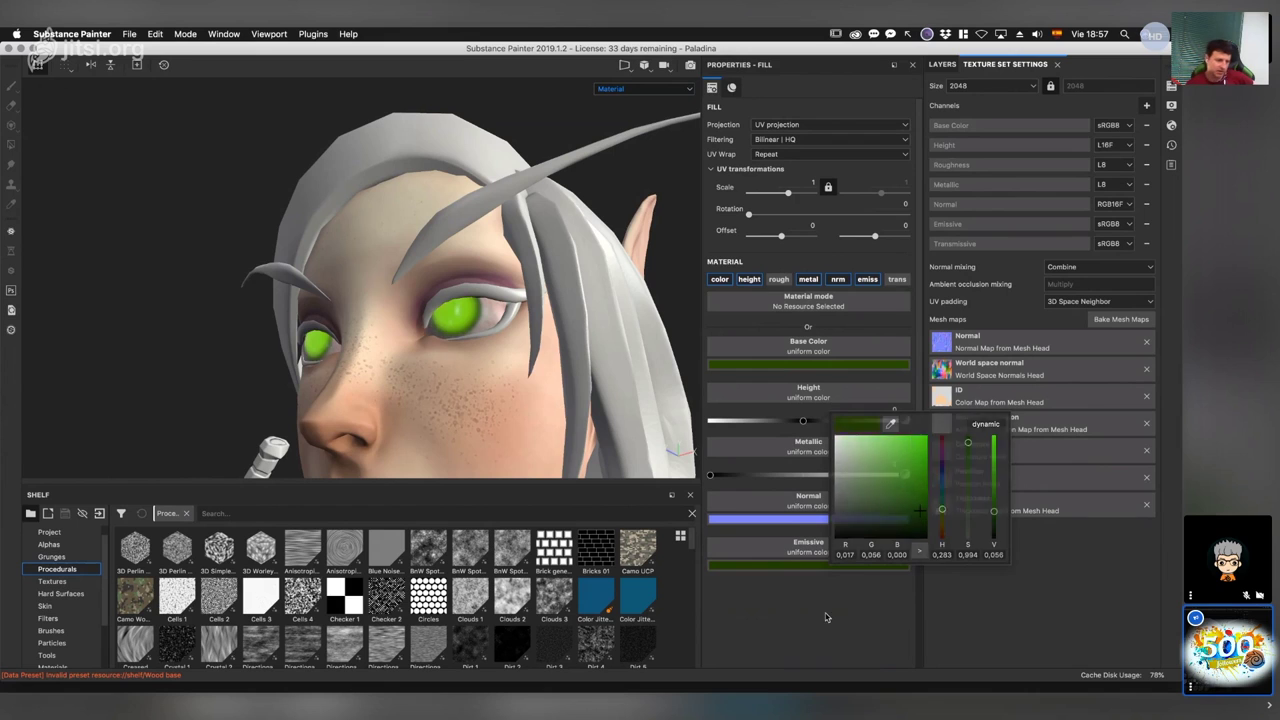
pyautogui.moveTo(824, 562); pyautogui.dragTo(822, 566)
pyautogui.moveTo(655, 524); pyautogui.dragTo(470, 335)
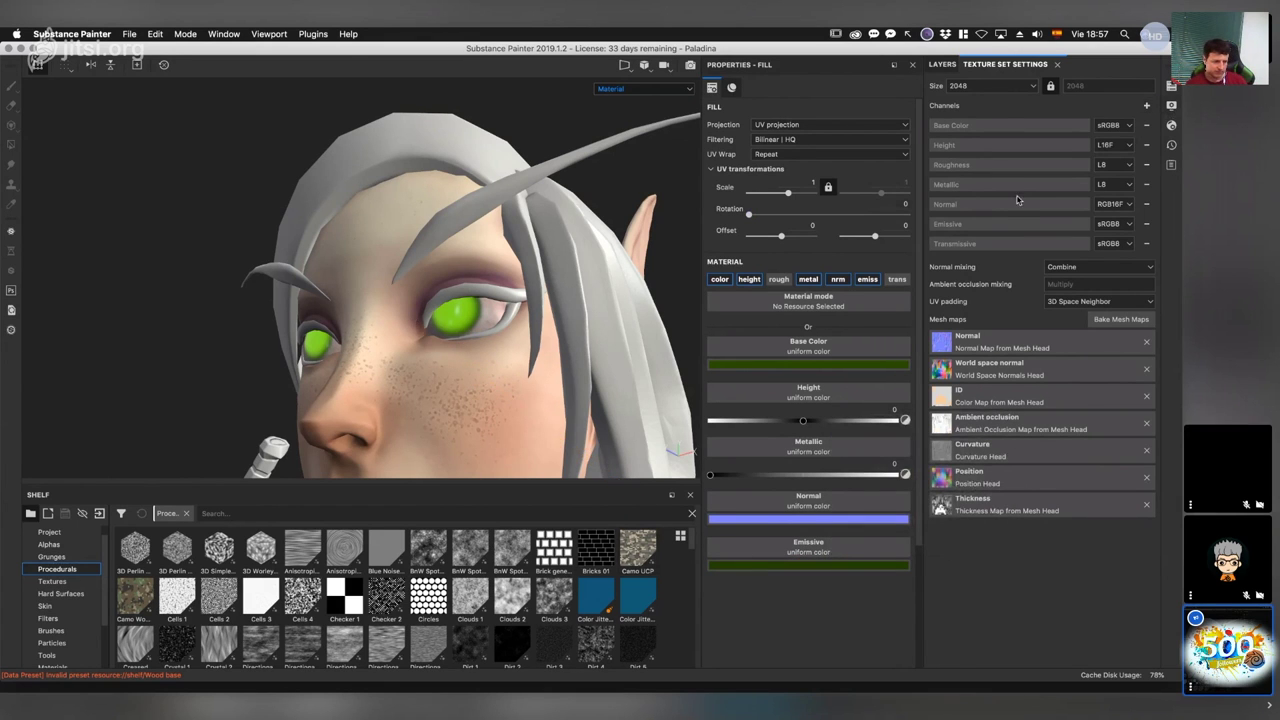
pyautogui.click(1171, 126)
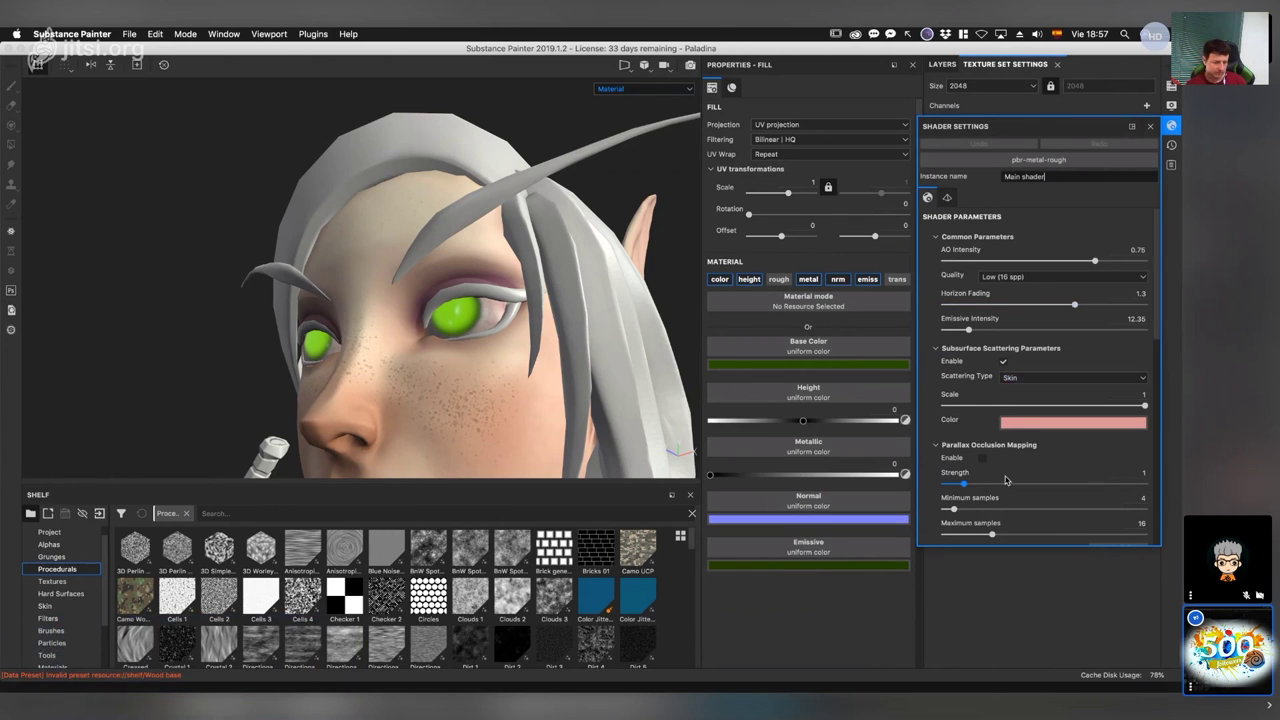
# Step: Settle the shader's Emissive Intensity at 5.56 after testing higher and lower values
pyautogui.moveTo(968, 330); pyautogui.dragTo(980, 332)
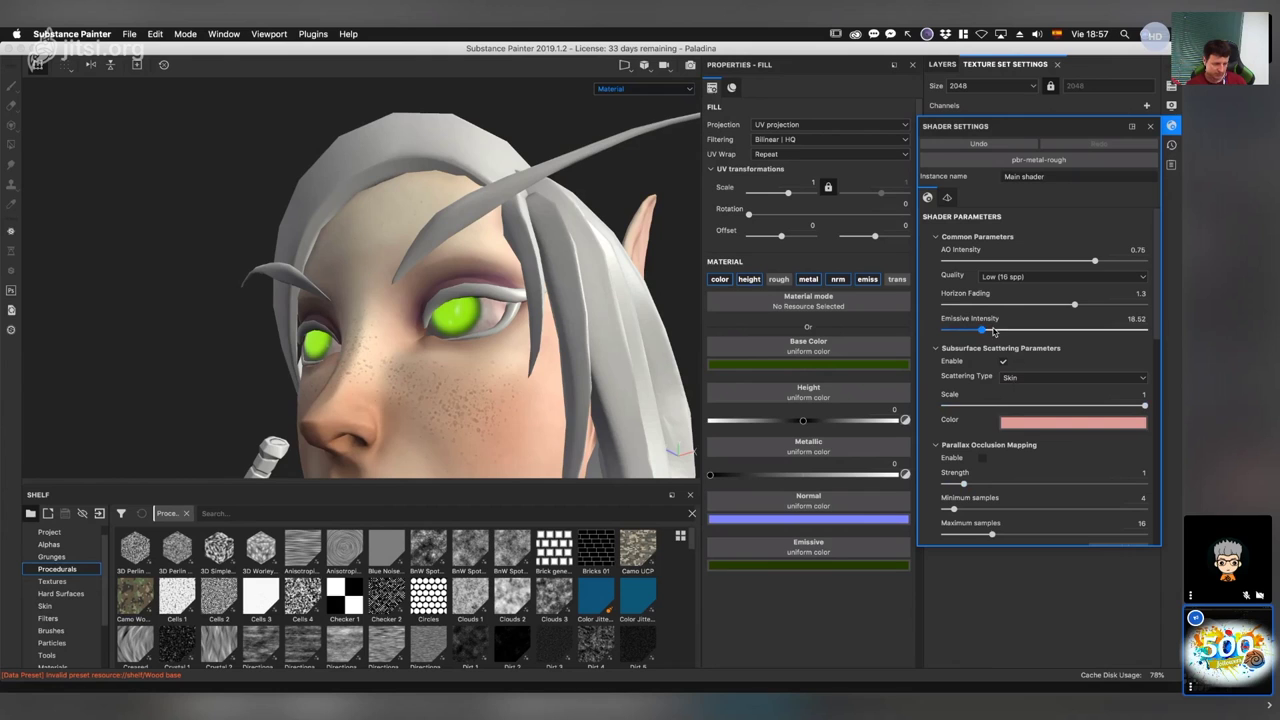
pyautogui.moveTo(1000, 331); pyautogui.dragTo(955, 338)
pyautogui.click(867, 279)
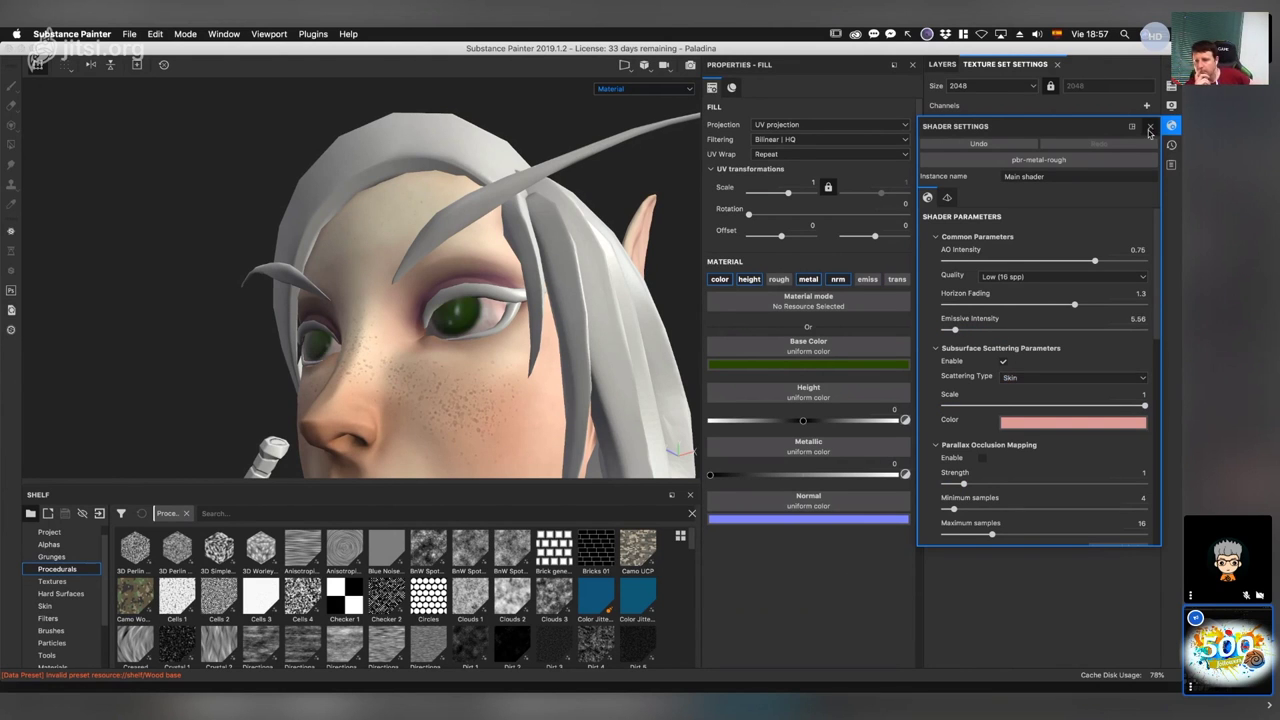
pyautogui.click(855, 462)
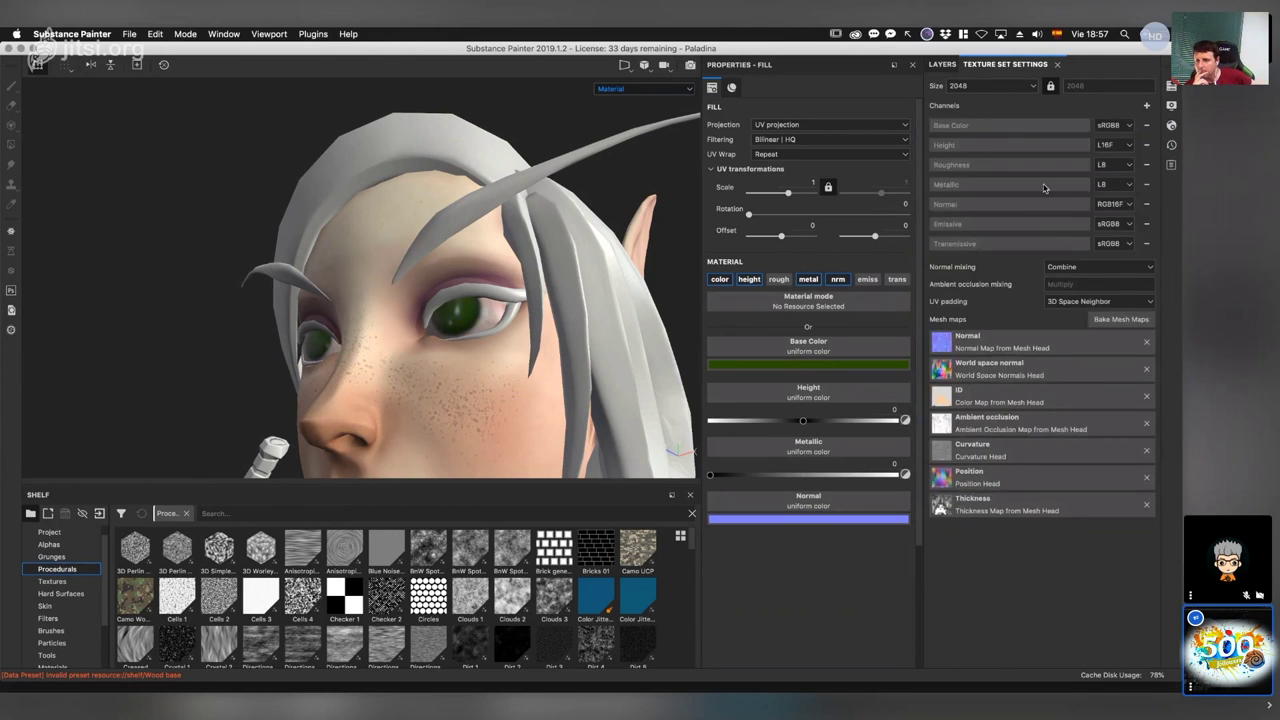
pyautogui.click(867, 281)
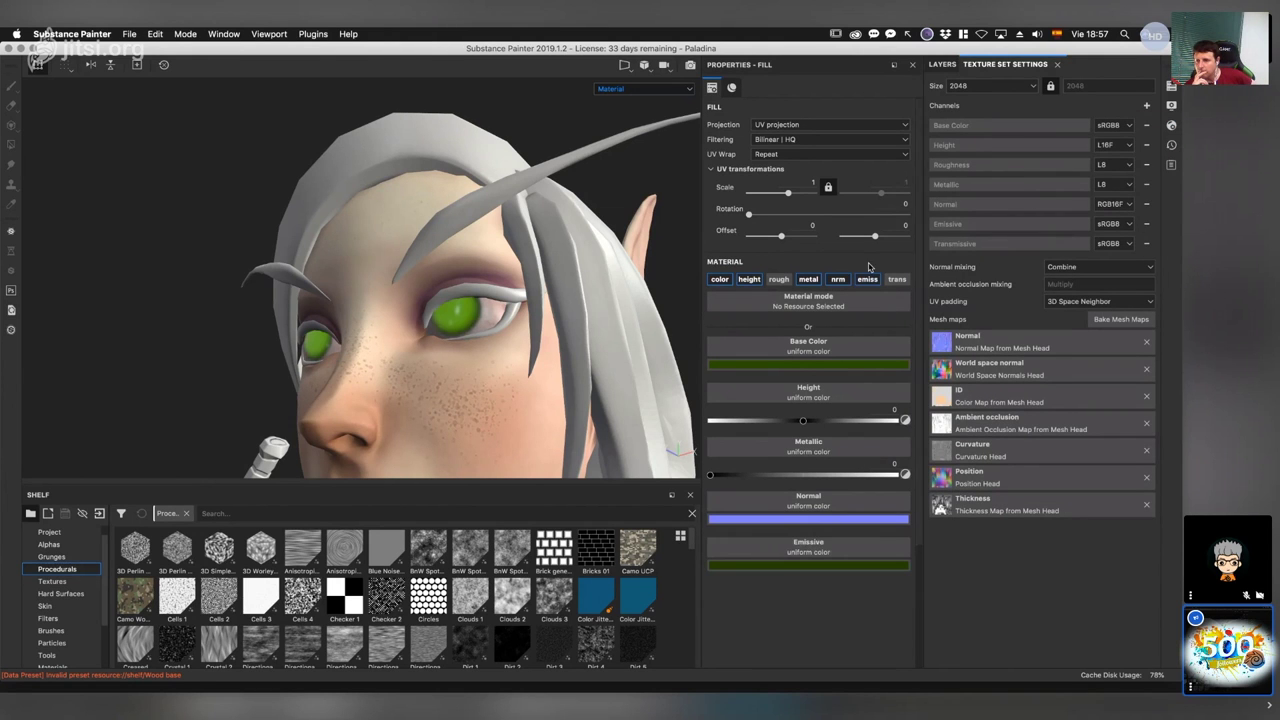
# Step: Enable the 'Emmisive extra' eye layer and inspect its mask
pyautogui.click(935, 64)
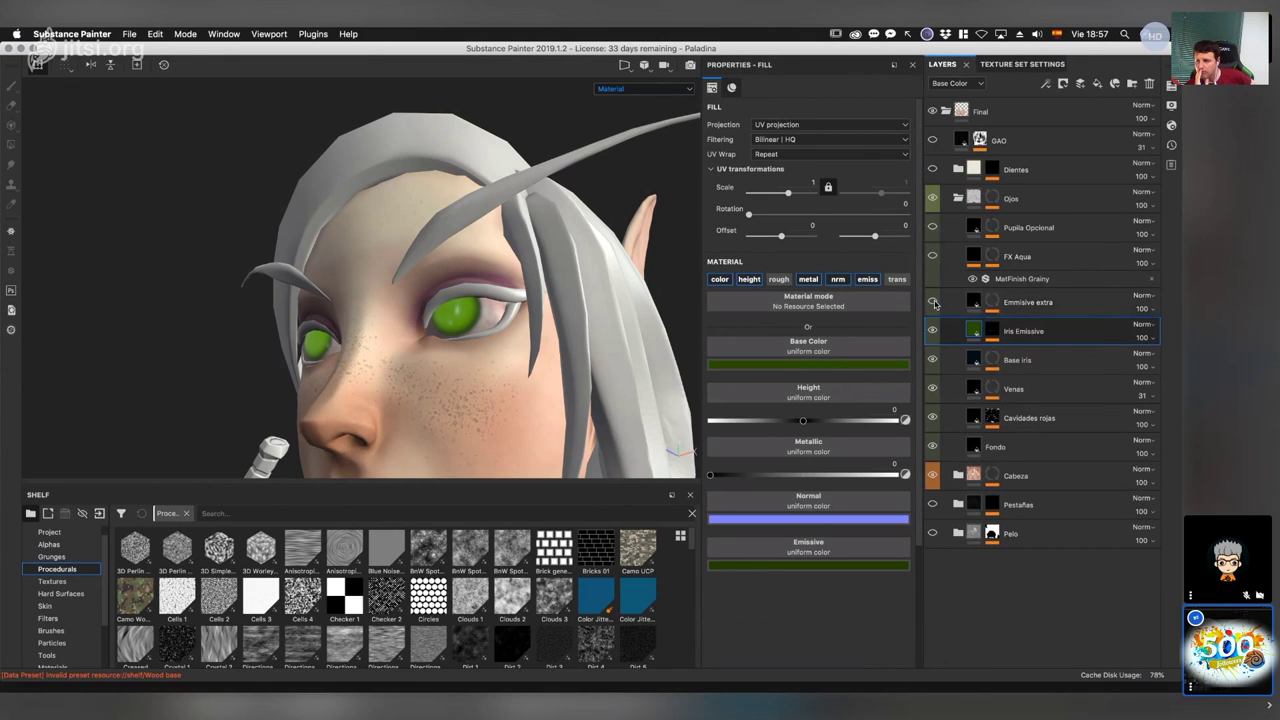
pyautogui.click(933, 302)
pyautogui.keyDown('alt'); pyautogui.click(991, 301); pyautogui.keyUp('alt')
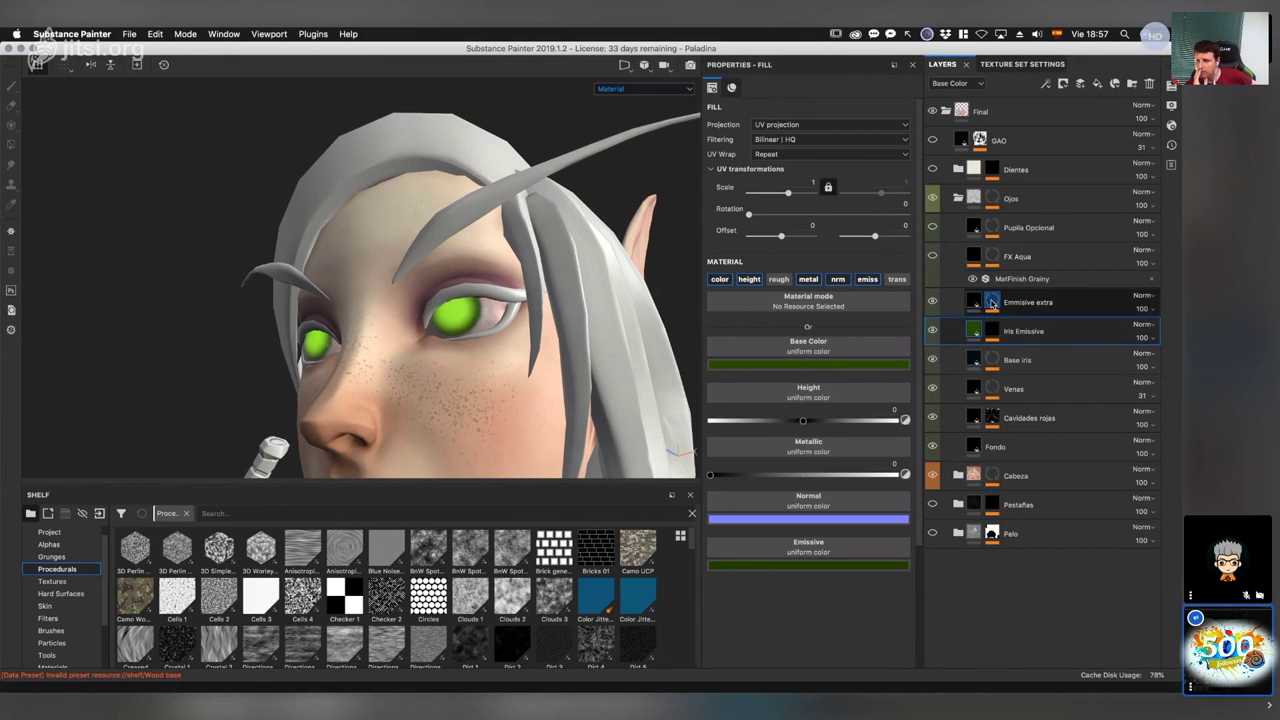
pyautogui.click(977, 302)
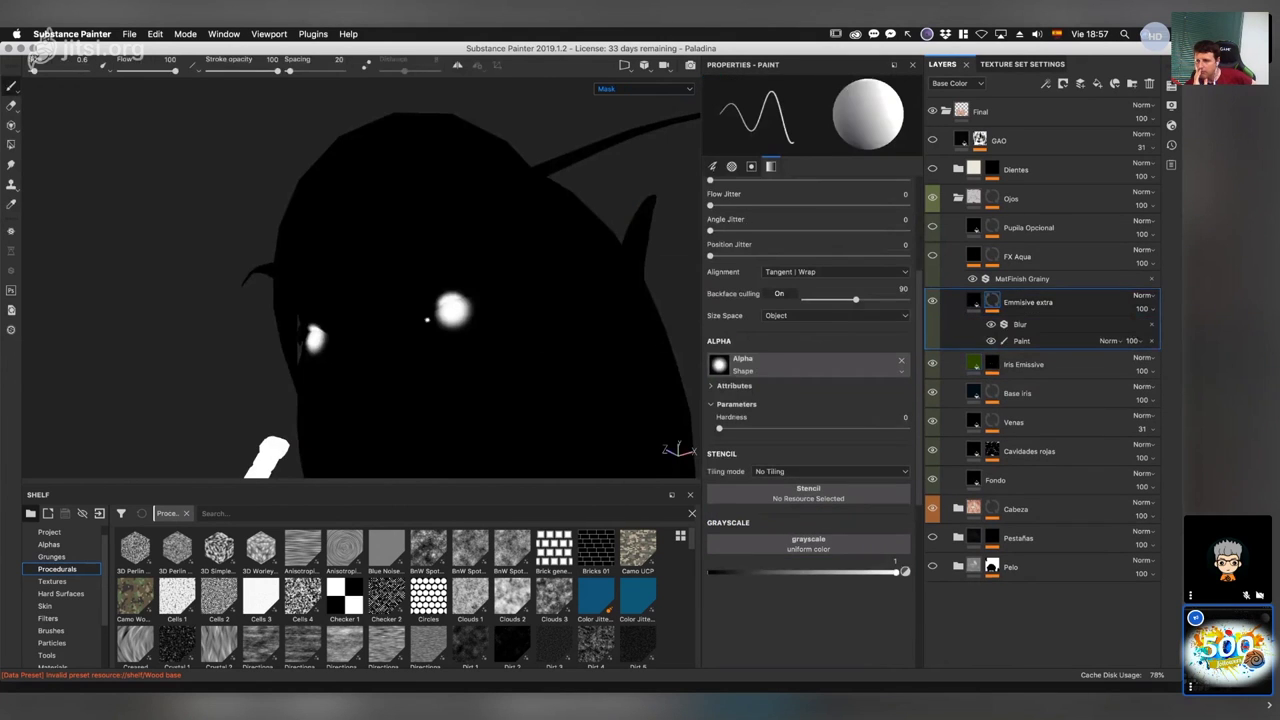
pyautogui.click(977, 302)
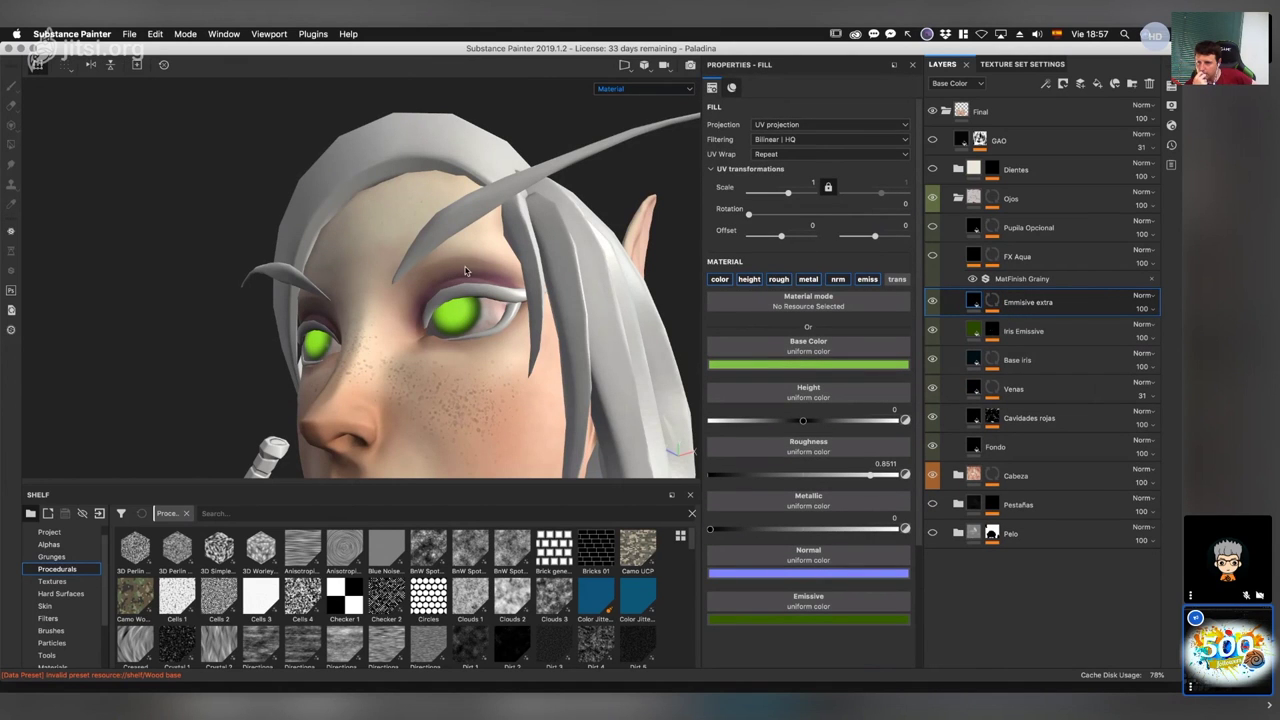
# Step: Review the bust and shoulder armour in the ID colour map, then return to Material view
pyautogui.keyDown('alt'); pyautogui.moveTo(505, 315); pyautogui.dragTo(383, 375); pyautogui.keyUp('alt')
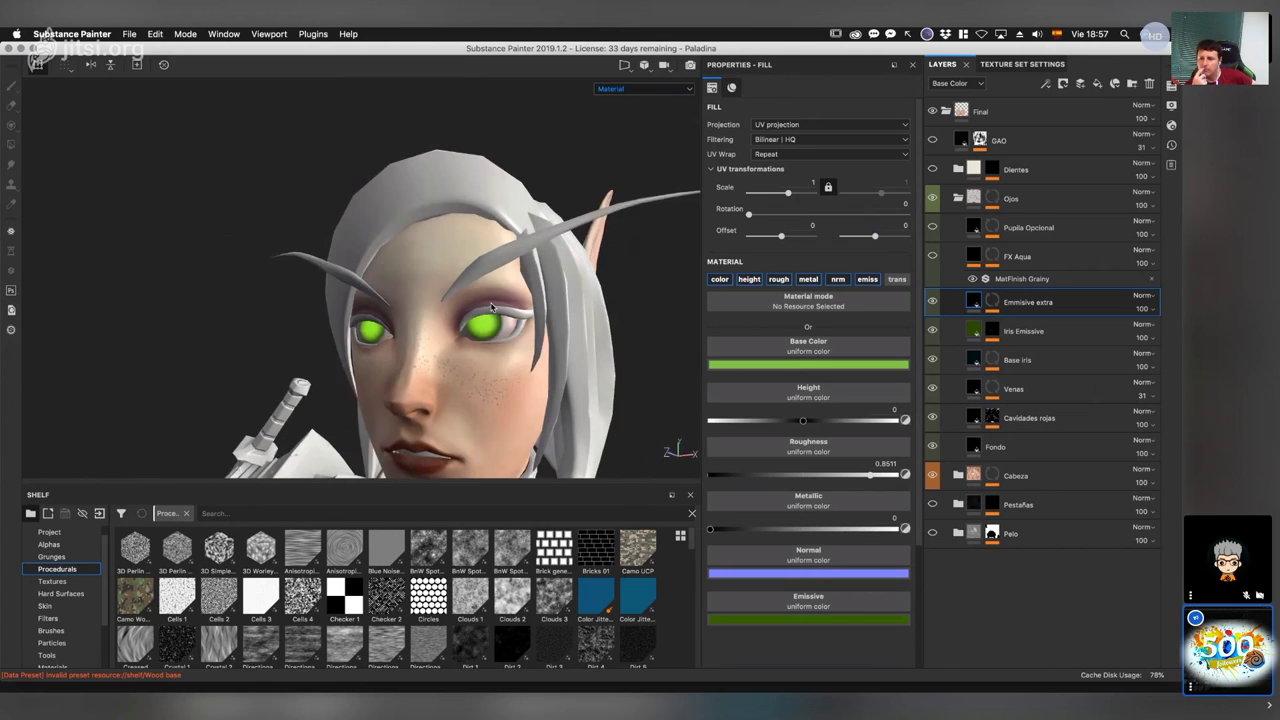
pyautogui.keyDown('alt'); pyautogui.moveTo(451, 236); pyautogui.dragTo(453, 263); pyautogui.keyUp('alt')
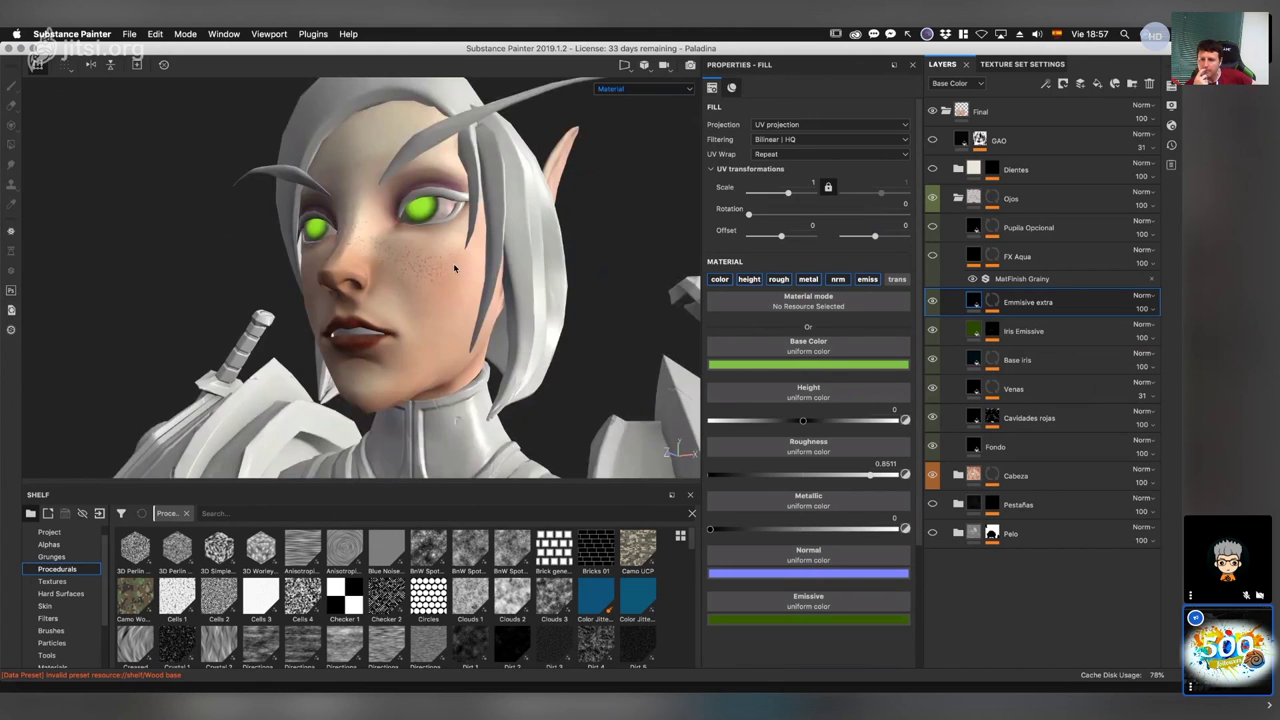
pyautogui.press('b')
pyautogui.hotkey('shift', 'b')
pyautogui.moveTo(434, 304)
pyautogui.keyDown('alt'); pyautogui.mouseDown()
pyautogui.moveTo(450, 309)
pyautogui.moveTo(452, 262)
pyautogui.mouseUp(); pyautogui.keyUp('alt')
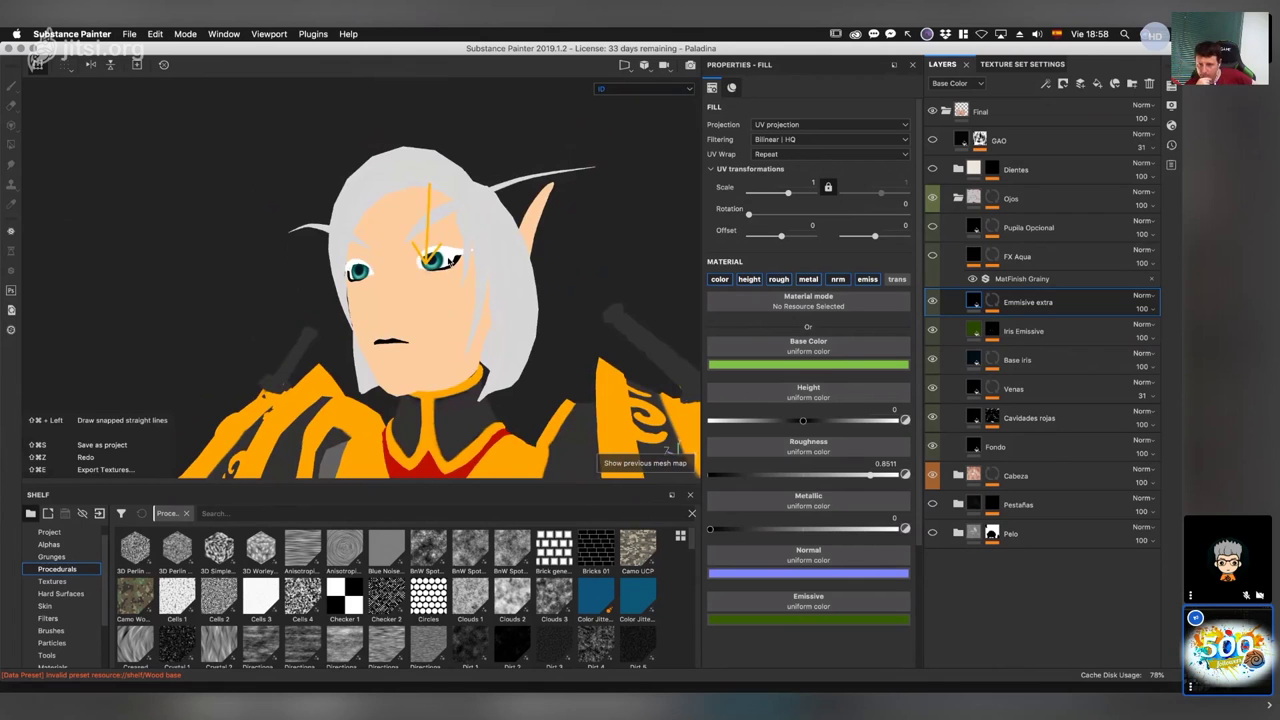
pyautogui.moveTo(452, 260)
pyautogui.keyDown('alt'); pyautogui.mouseDown()
pyautogui.moveTo(484, 330)
pyautogui.moveTo(624, 243)
pyautogui.moveTo(489, 313)
pyautogui.moveTo(459, 273)
pyautogui.moveTo(492, 343)
pyautogui.mouseUp(); pyautogui.keyUp('alt')
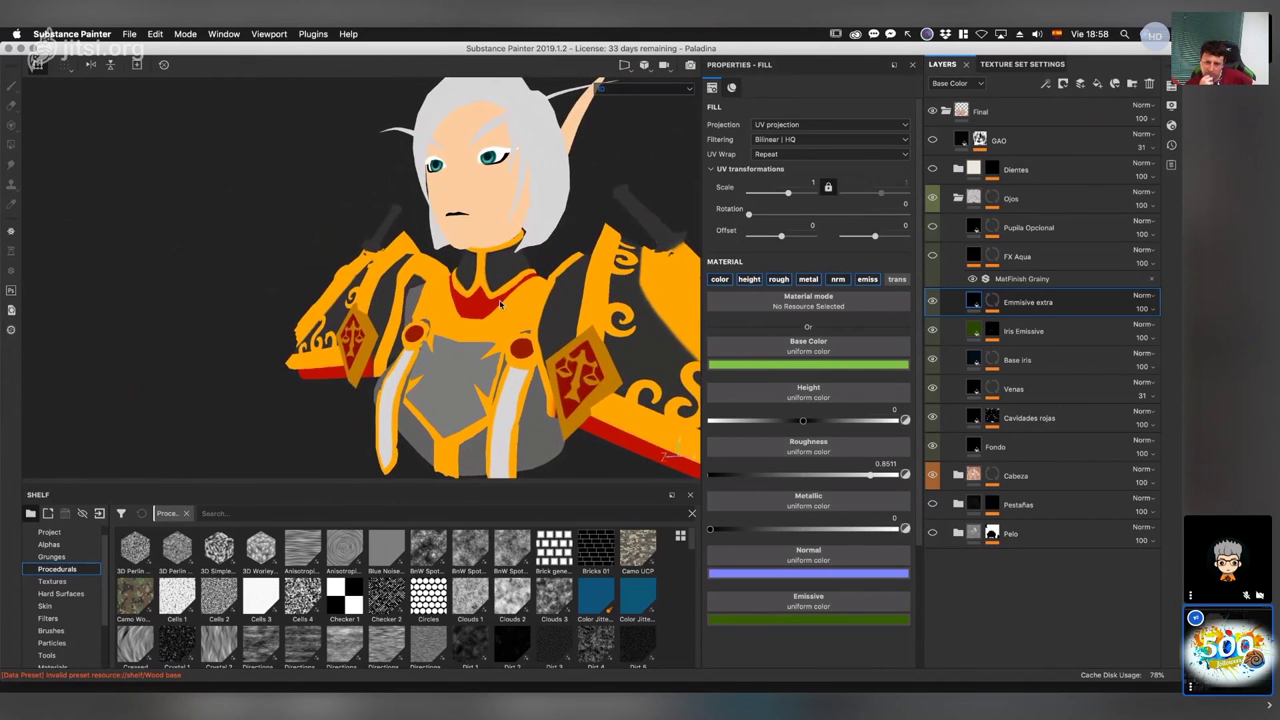
pyautogui.keyDown('alt'); pyautogui.moveTo(596, 290); pyautogui.dragTo(553, 284); pyautogui.keyUp('alt')
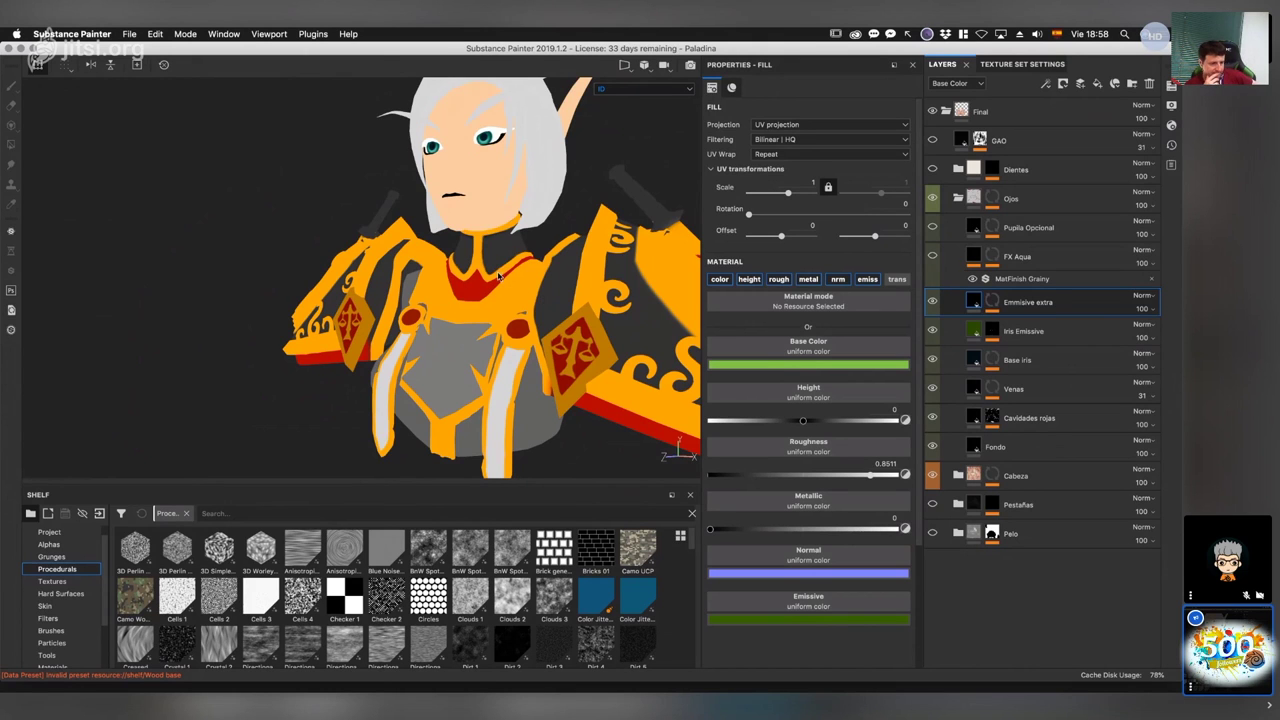
pyautogui.press('m')
pyautogui.keyDown('alt'); pyautogui.moveTo(503, 279); pyautogui.dragTo(536, 307); pyautogui.keyUp('alt')
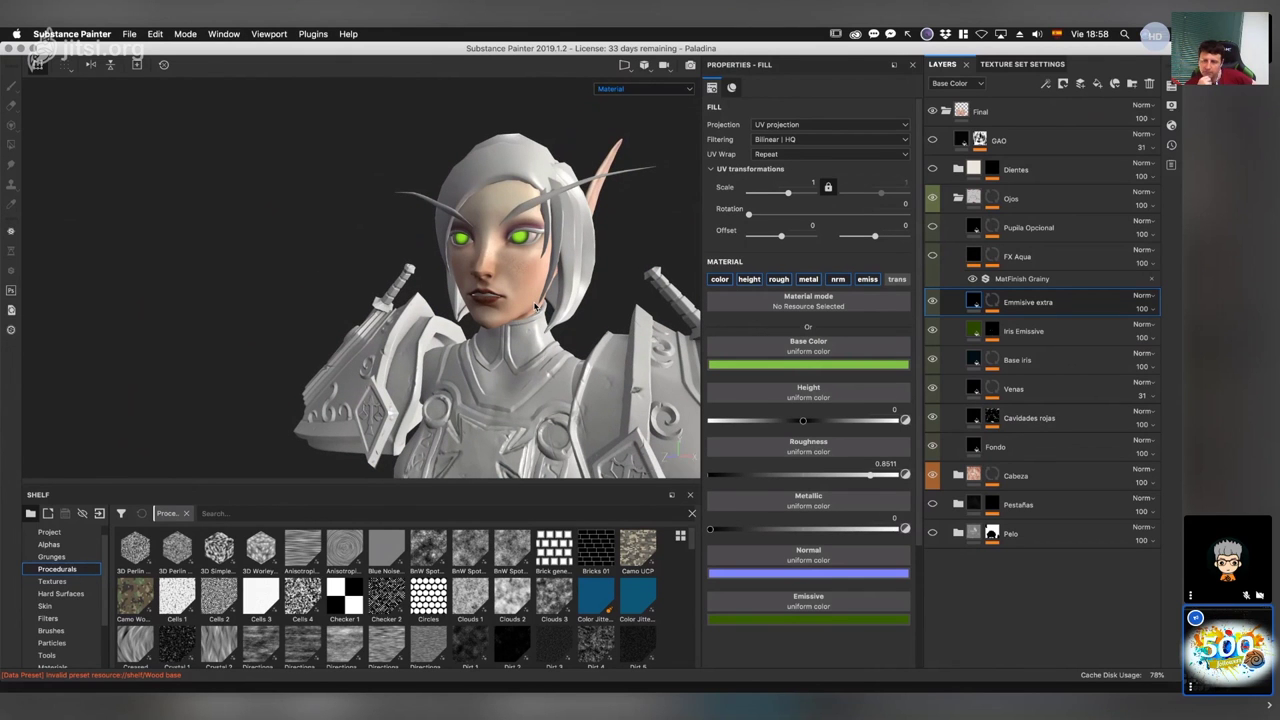
# Step: Close in on the face and enable the FX Aqua layer's white eye sparkle
pyautogui.moveTo(554, 315)
pyautogui.keyDown('alt'); pyautogui.mouseDown()
pyautogui.moveTo(514, 302)
pyautogui.moveTo(557, 285)
pyautogui.moveTo(520, 335)
pyautogui.mouseUp(); pyautogui.keyUp('alt')
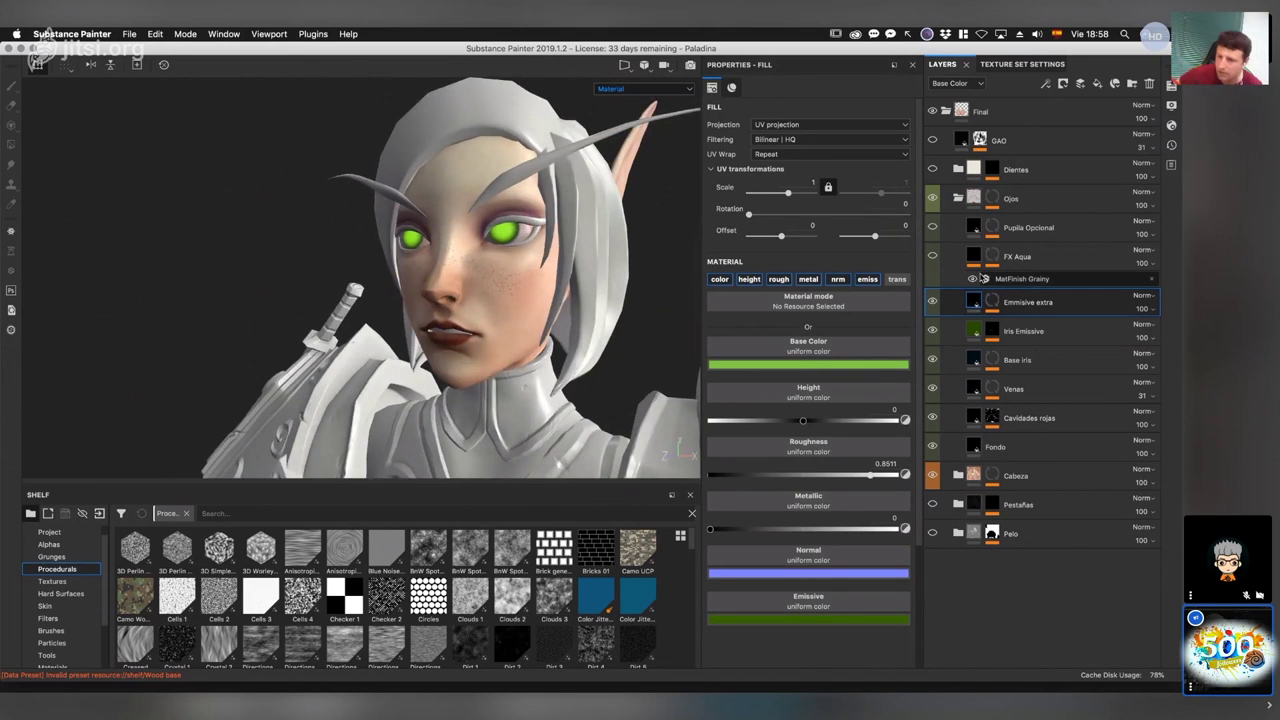
pyautogui.moveTo(557, 290)
pyautogui.keyDown('alt'); pyautogui.mouseDown(button='right')
pyautogui.moveTo(557, 333)
pyautogui.moveTo(580, 291)
pyautogui.mouseUp(button='right'); pyautogui.keyUp('alt')
pyautogui.moveTo(580, 286)
pyautogui.keyDown('alt'); pyautogui.mouseDown()
pyautogui.moveTo(580, 316)
pyautogui.moveTo(600, 318)
pyautogui.mouseUp(); pyautogui.keyUp('alt')
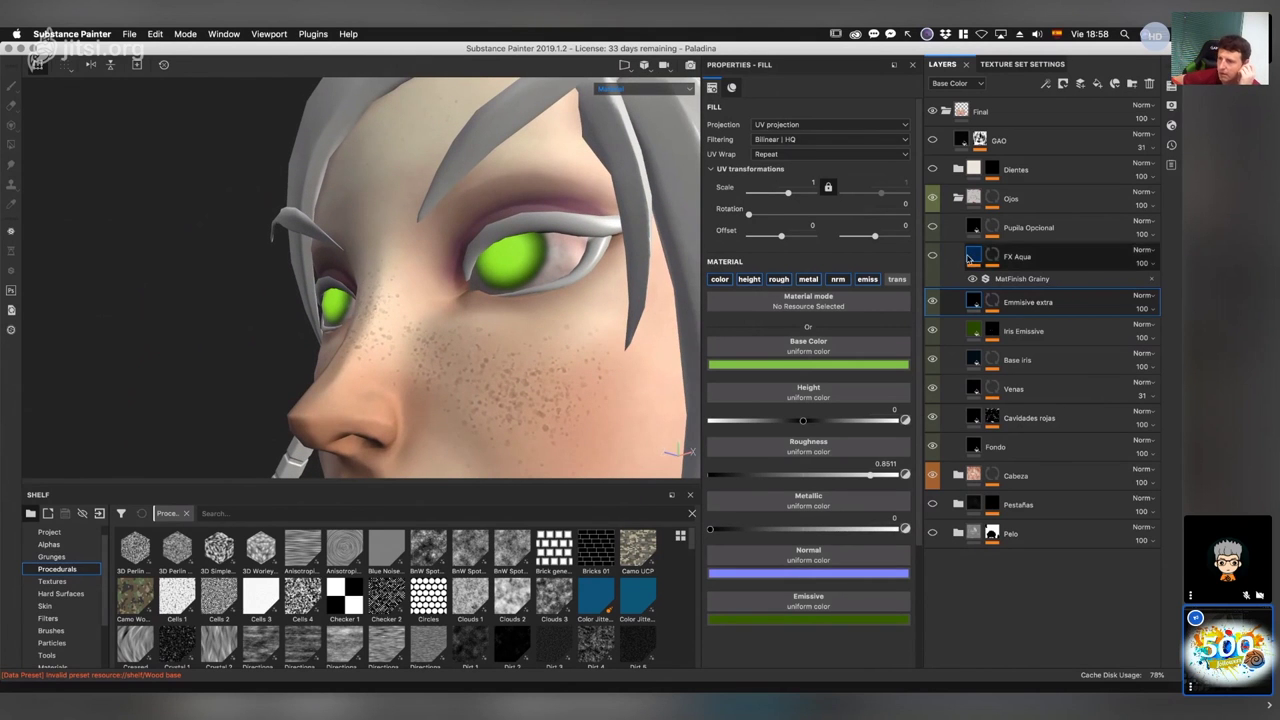
pyautogui.click(945, 258)
pyautogui.click(934, 258)
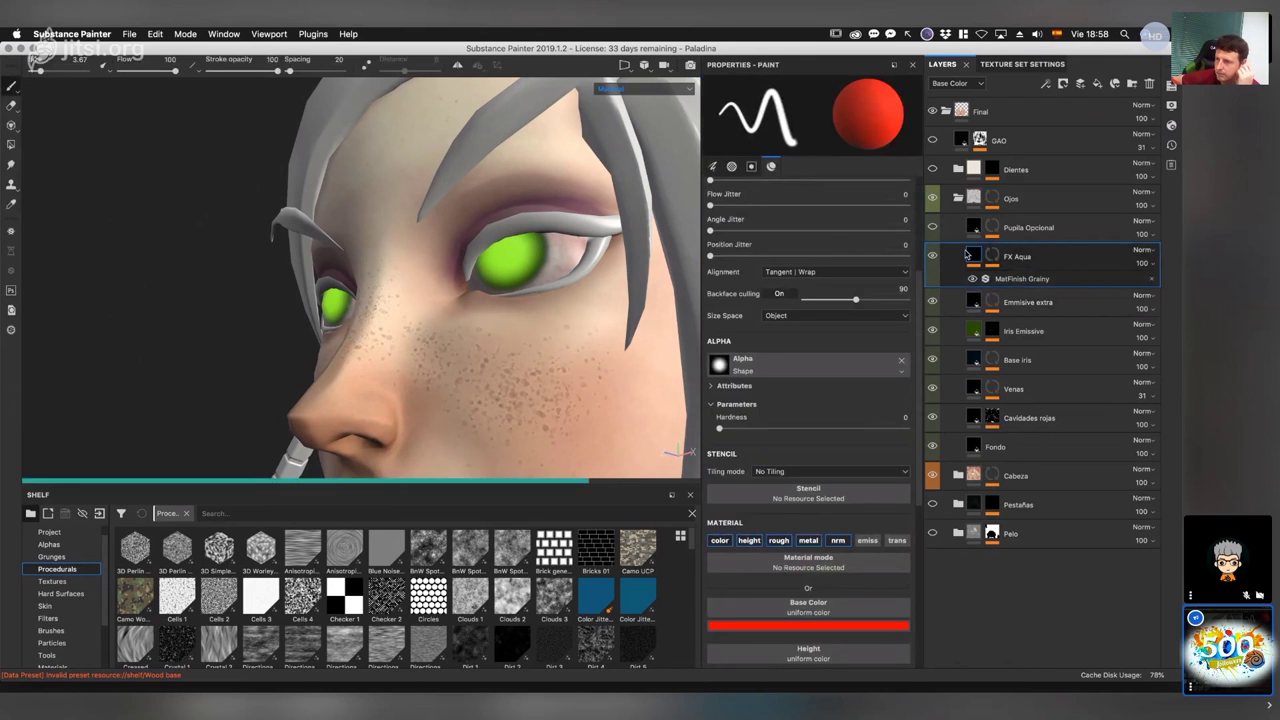
# Step: Browse the MatFinish filters on FX Aqua and keep MatFinish Grainy (Scale 2, Grain Intensity 0.03)
pyautogui.click(1012, 280)
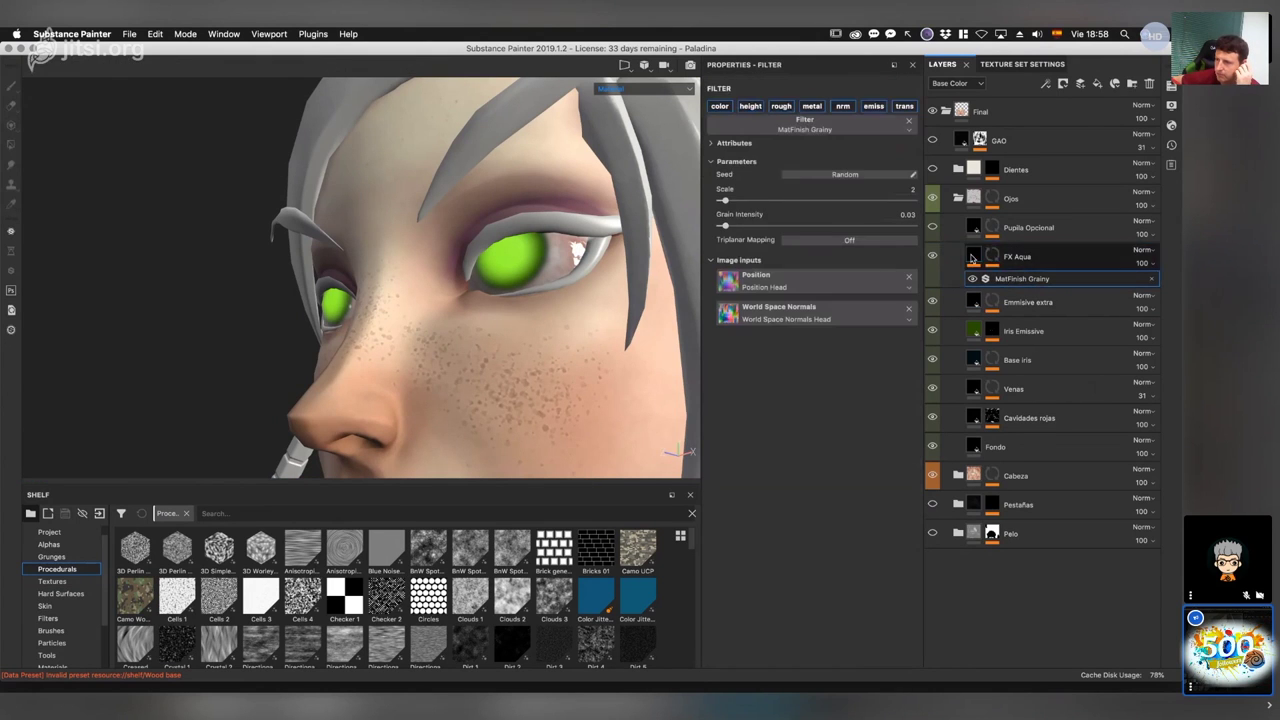
pyautogui.click(834, 128)
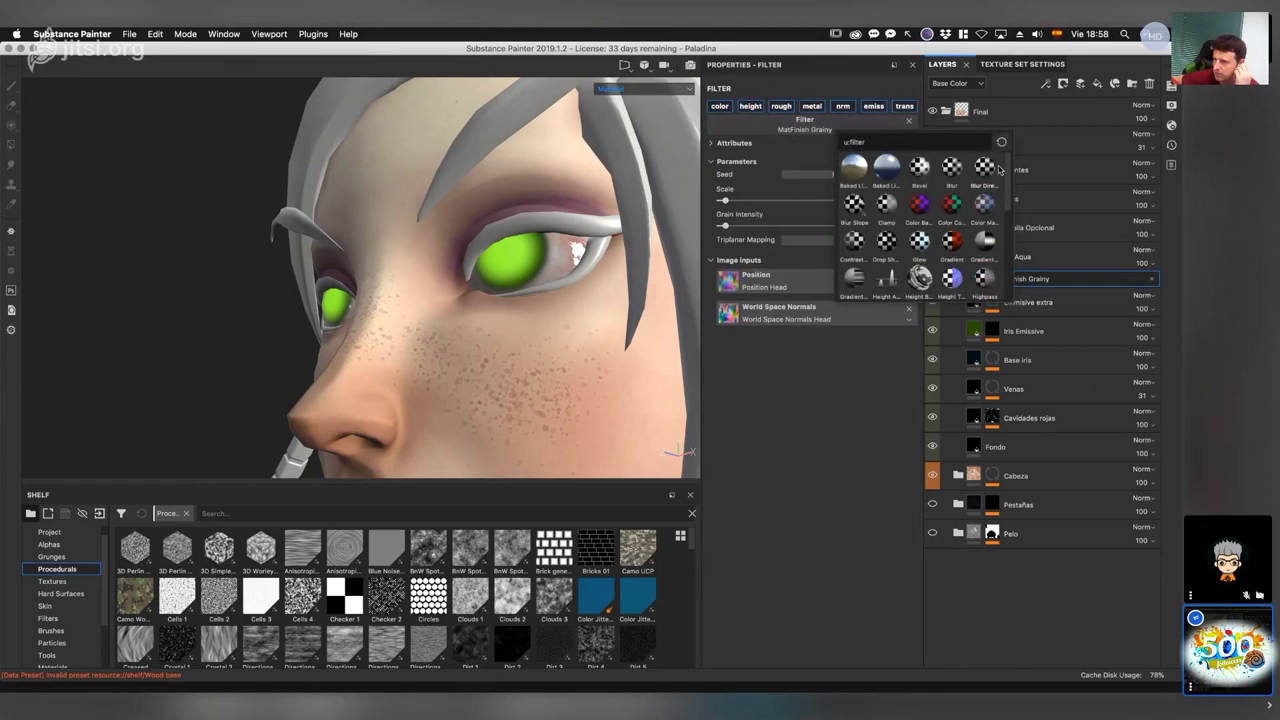
pyautogui.scroll(-1, 1009, 205)
pyautogui.scroll(-1, 1011, 208)
pyautogui.scroll(-3, 1010, 208)
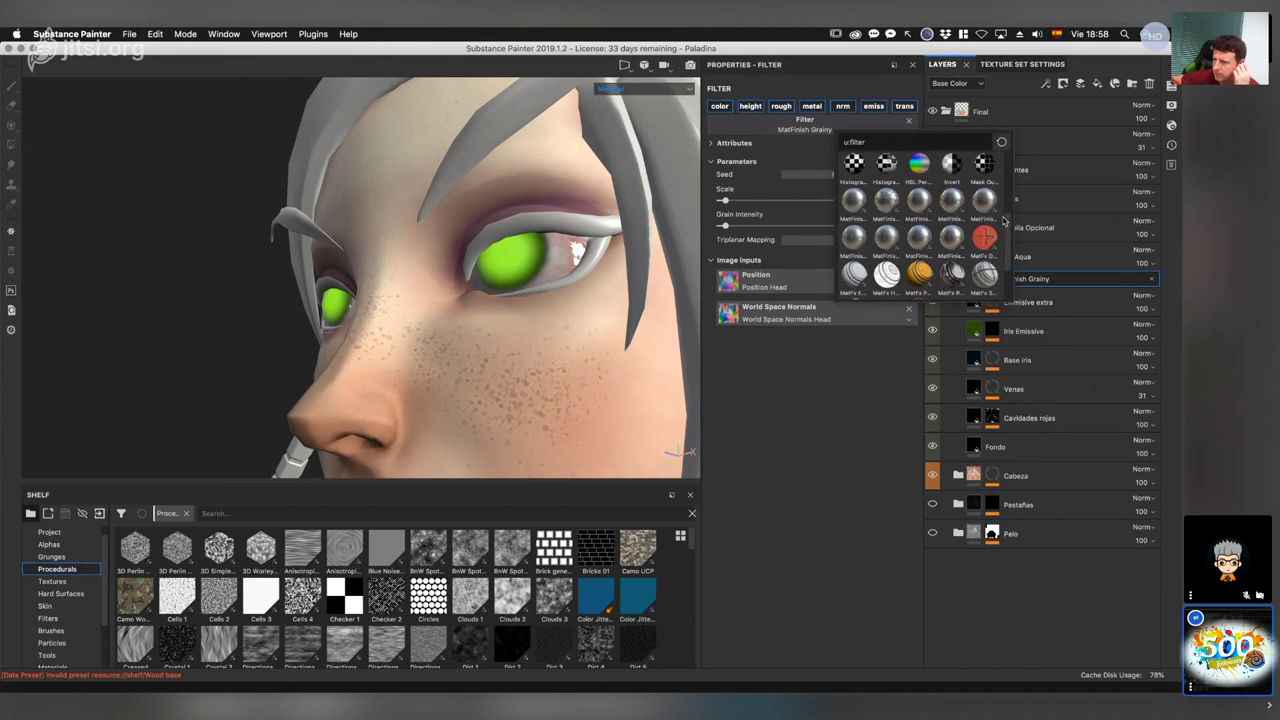
pyautogui.click(931, 205)
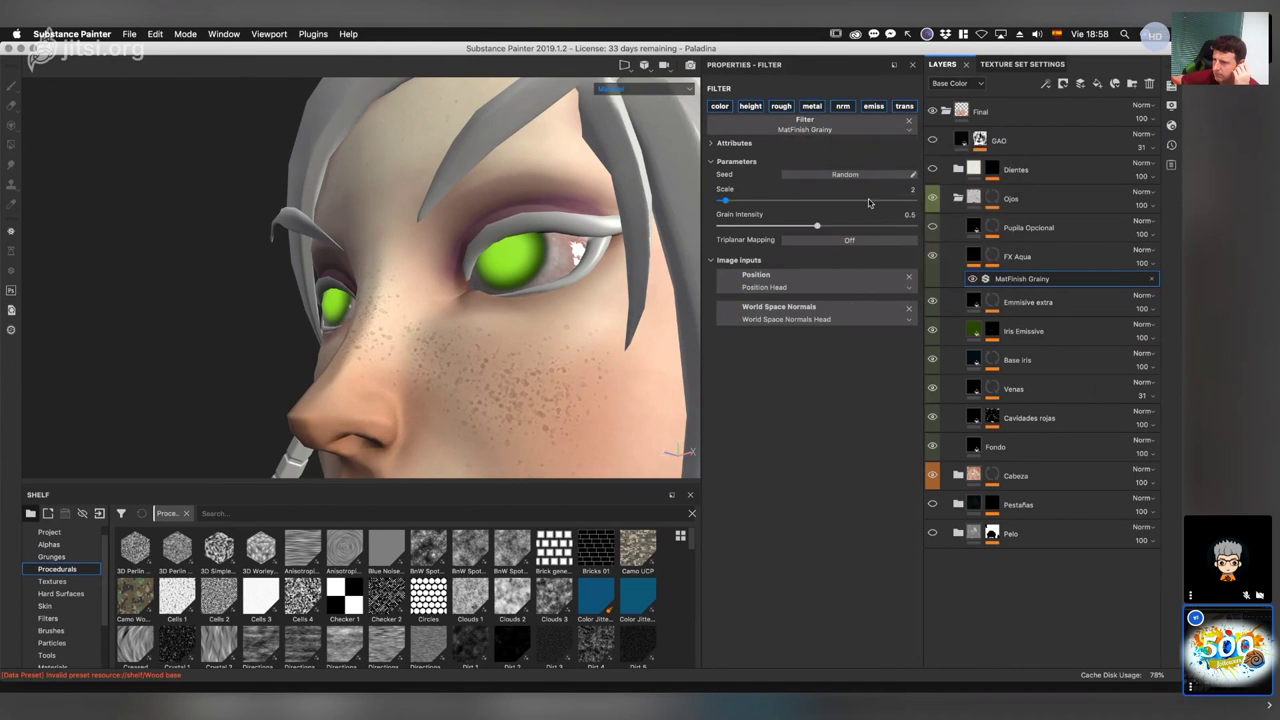
pyautogui.click(862, 129)
pyautogui.scroll(-2, 1032, 186)
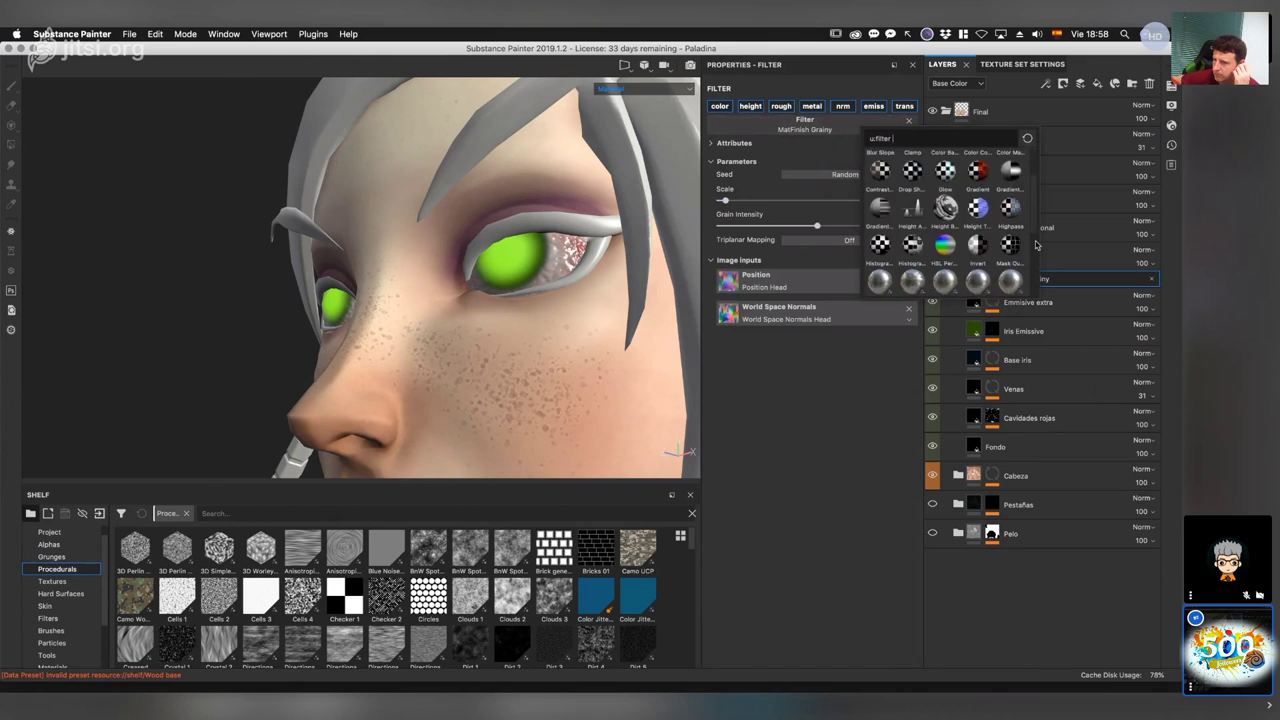
pyautogui.scroll(-3, 1010, 200)
pyautogui.moveTo(944, 160)
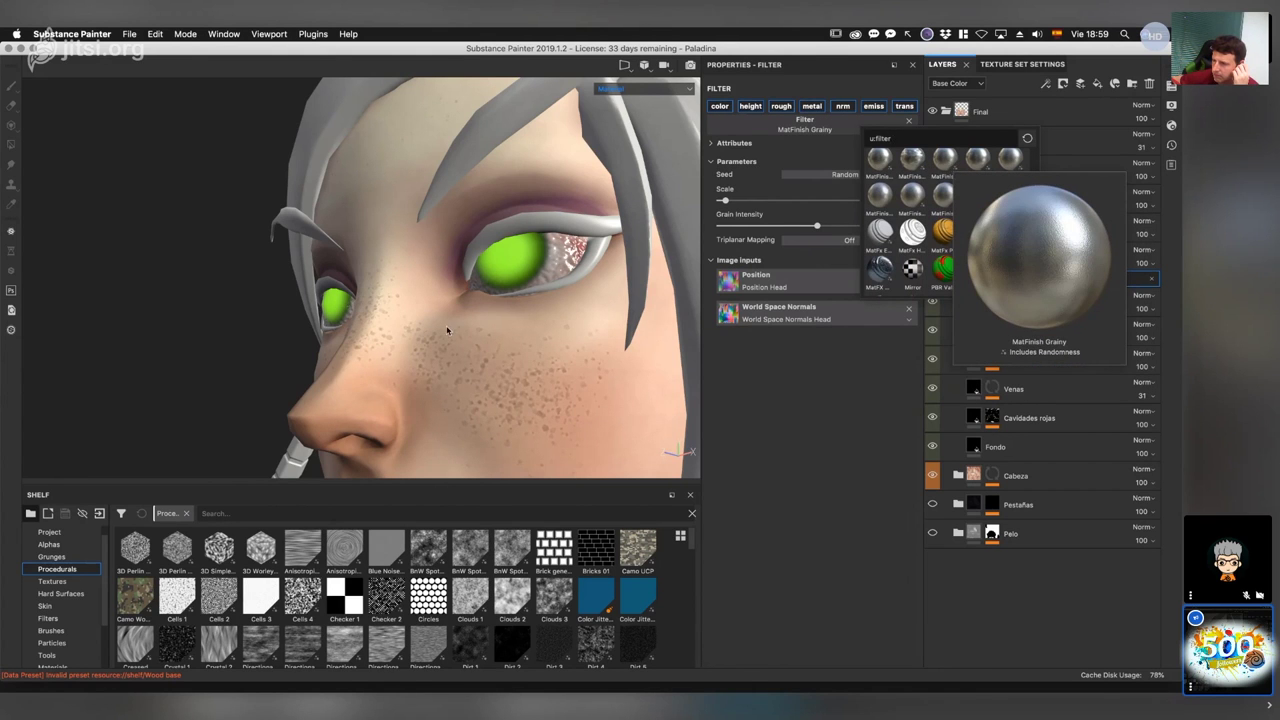
pyautogui.keyDown('alt'); pyautogui.moveTo(682, 353); pyautogui.dragTo(548, 277); pyautogui.keyUp('alt')
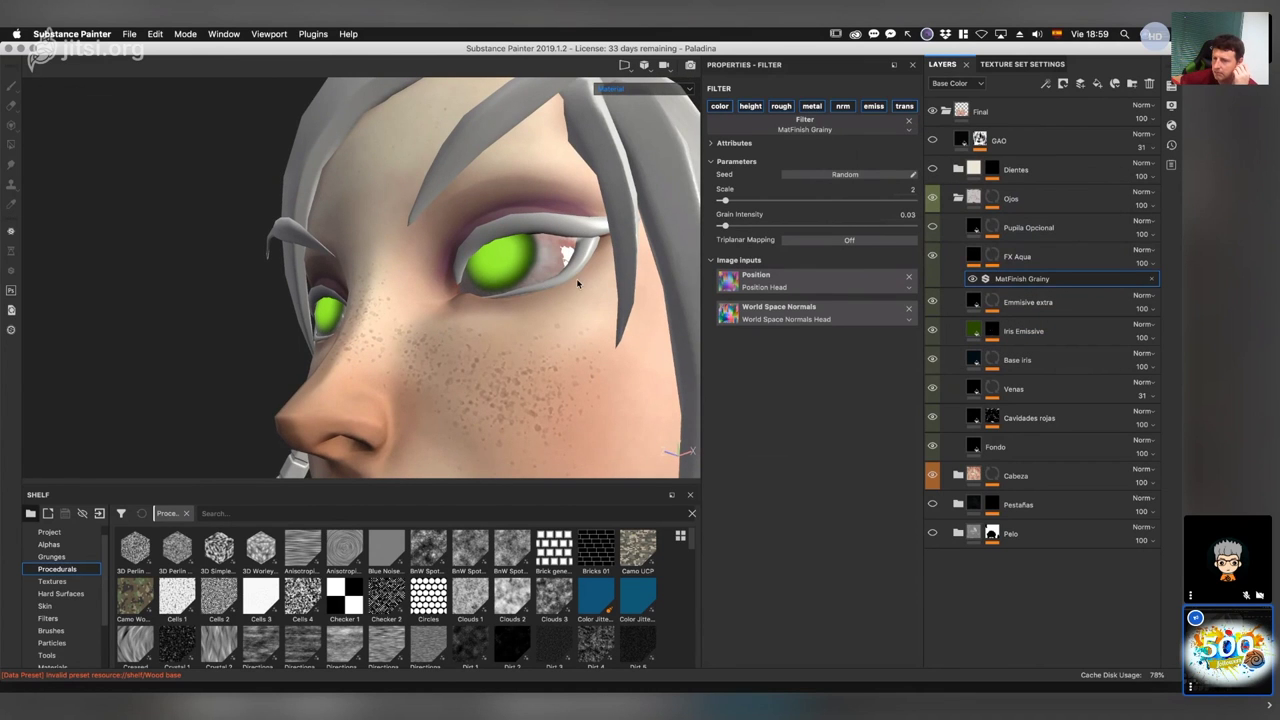
# Step: Test several grain values and leave the MatFinish Grainy Grain Intensity at 0.07
pyautogui.keyDown('alt'); pyautogui.moveTo(547, 307); pyautogui.dragTo(620, 280); pyautogui.keyUp('alt')
pyautogui.moveTo(724, 225)
pyautogui.mouseDown()
pyautogui.moveTo(756, 228)
pyautogui.moveTo(736, 229)
pyautogui.mouseUp()
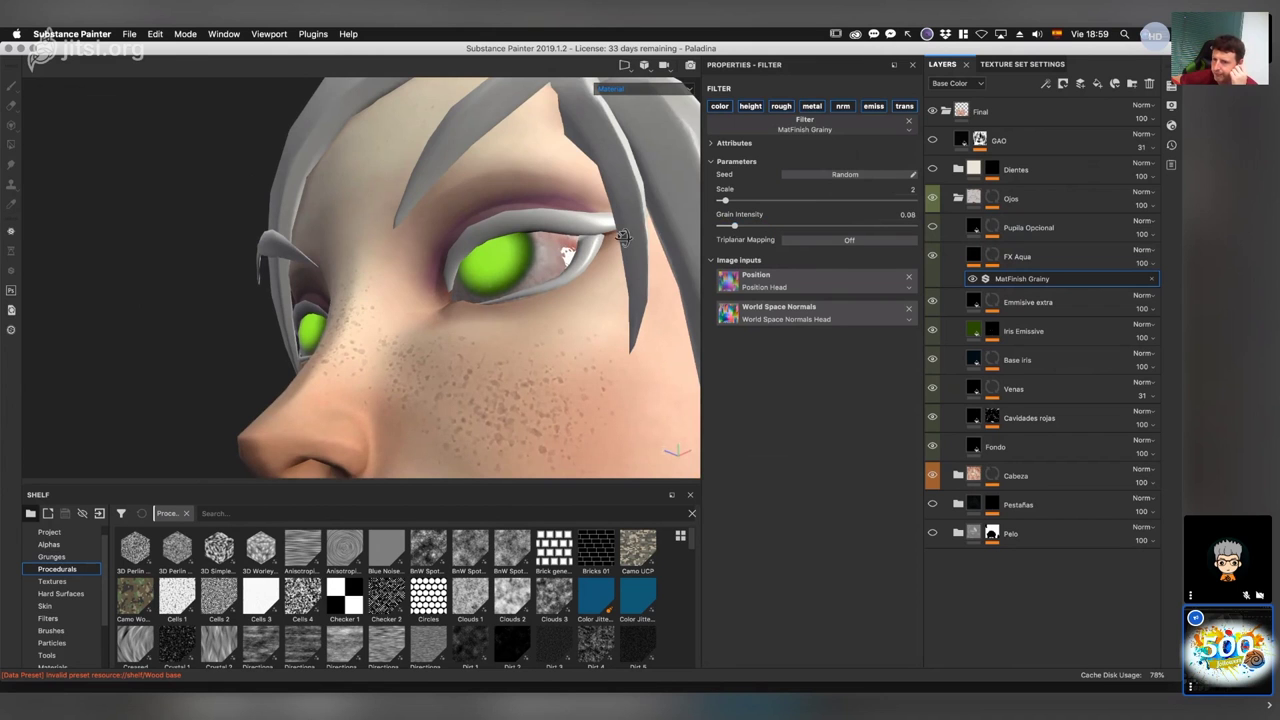
pyautogui.keyDown('alt'); pyautogui.moveTo(624, 236); pyautogui.dragTo(631, 231); pyautogui.keyUp('alt')
pyautogui.keyDown('shift'); pyautogui.moveTo(631, 231); pyautogui.dragTo(631, 251, button='right'); pyautogui.keyUp('shift')
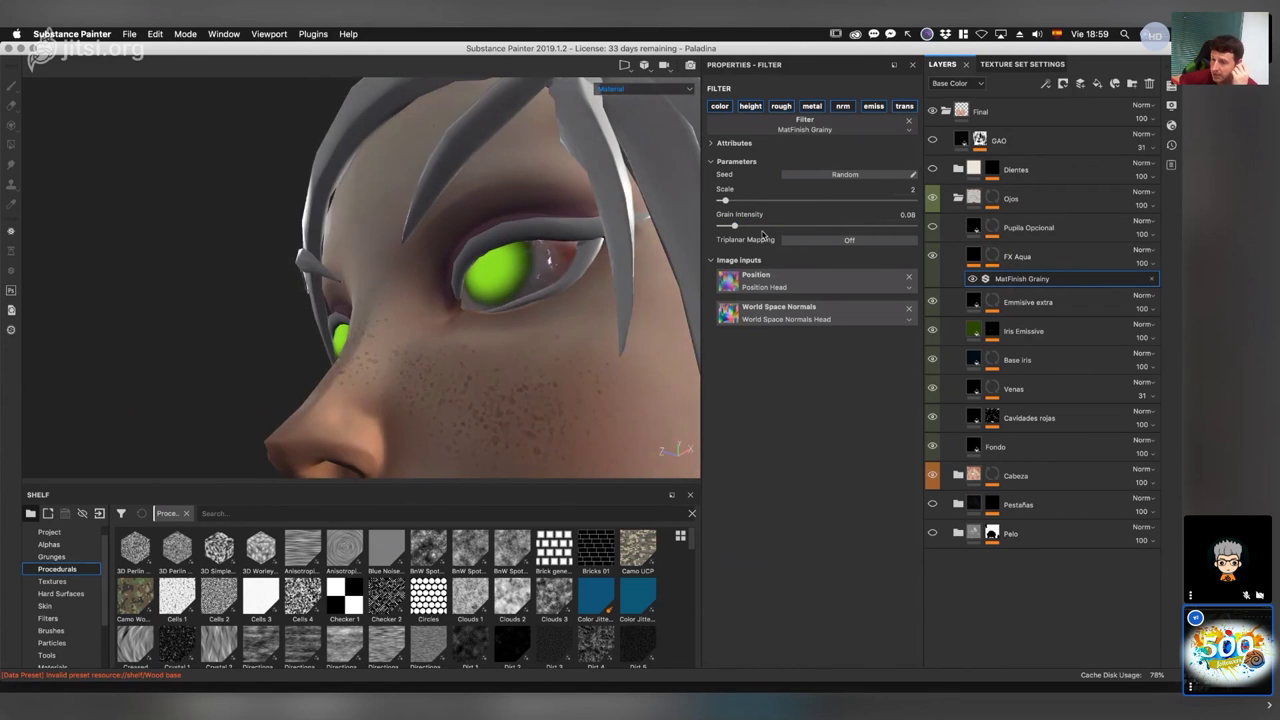
pyautogui.moveTo(728, 230)
pyautogui.mouseDown()
pyautogui.moveTo(718, 233)
pyautogui.moveTo(734, 233)
pyautogui.mouseUp()
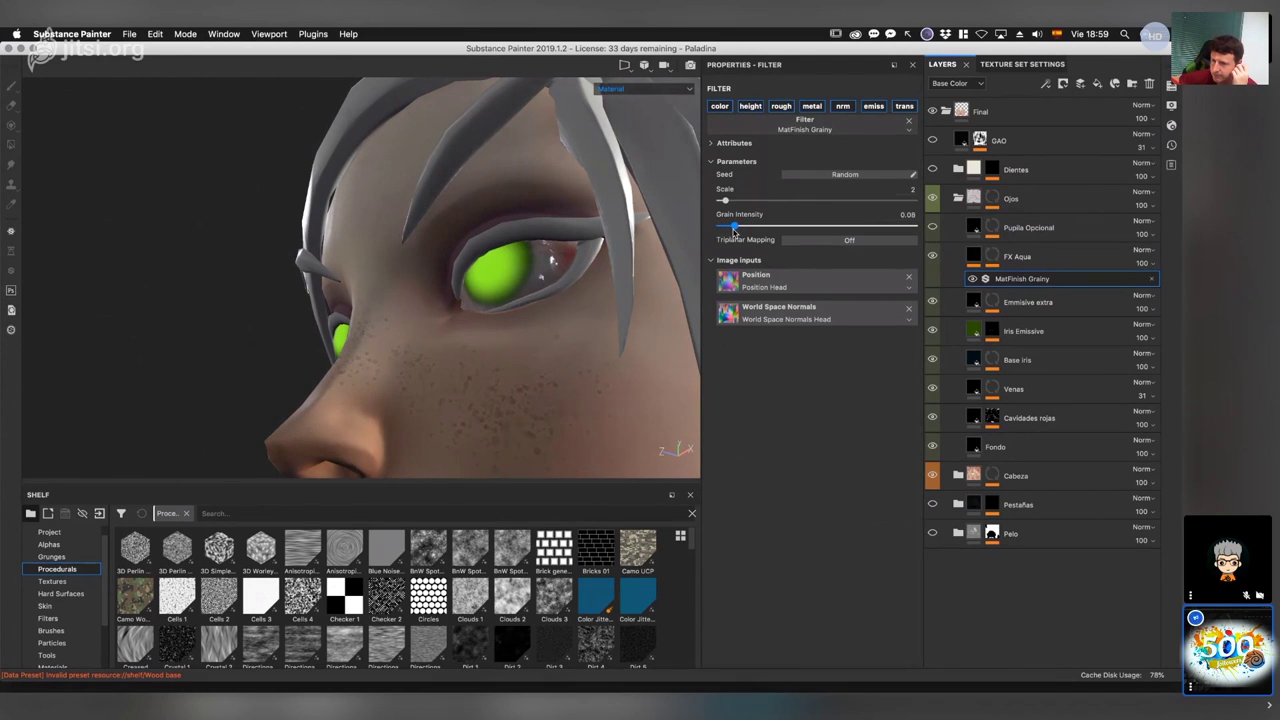
pyautogui.keyDown('alt'); pyautogui.moveTo(582, 268); pyautogui.dragTo(573, 248); pyautogui.keyUp('alt')
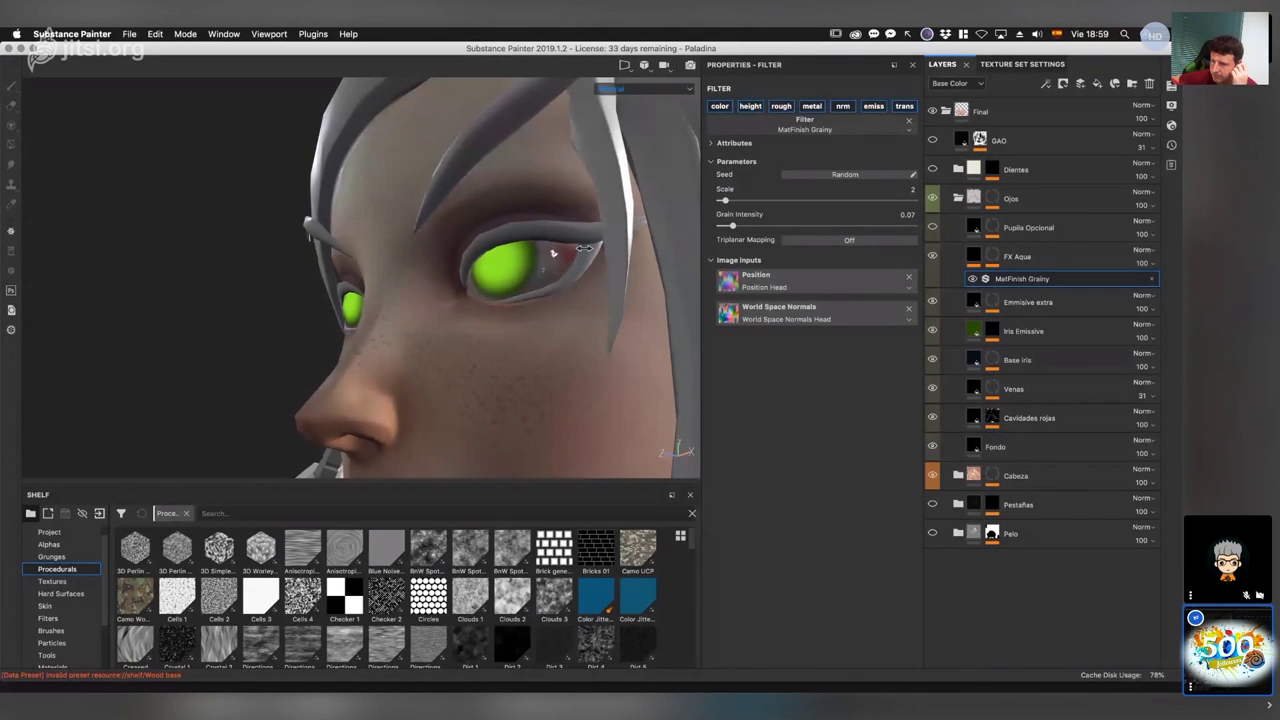
pyautogui.keyDown('alt'); pyautogui.moveTo(583, 248); pyautogui.dragTo(522, 270); pyautogui.keyUp('alt')
pyautogui.click(994, 258)
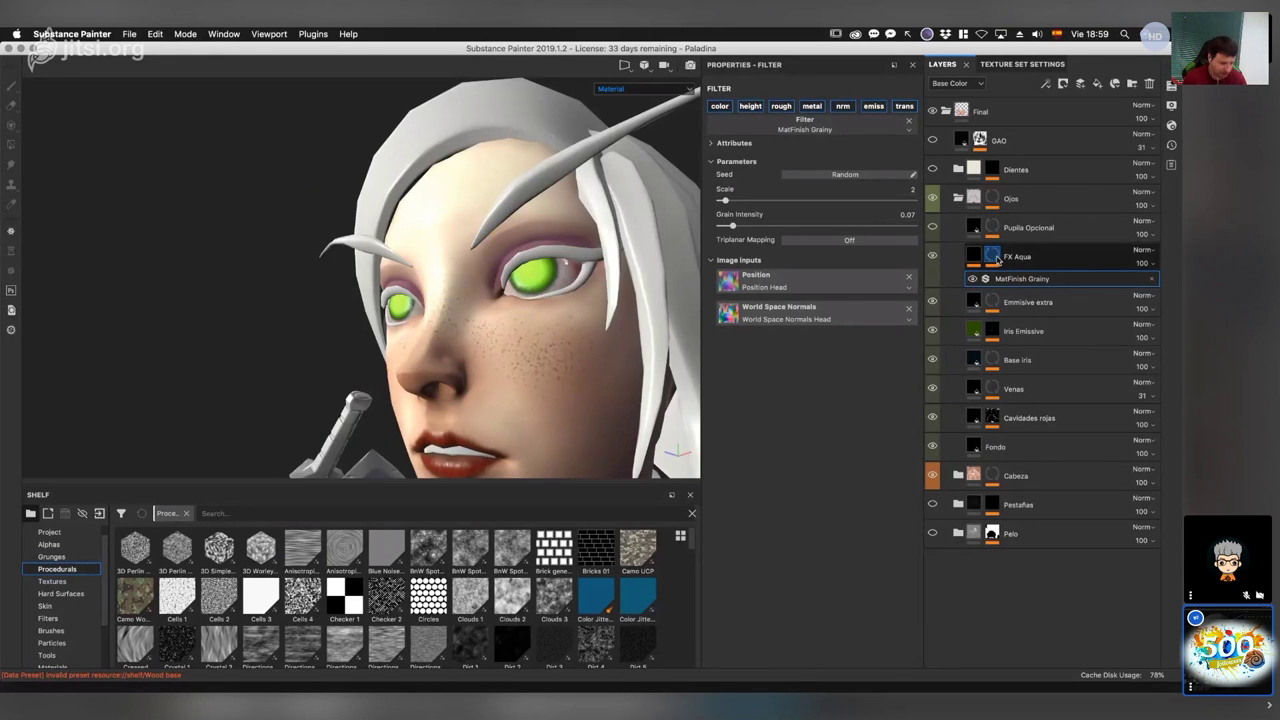
pyautogui.click(994, 258)
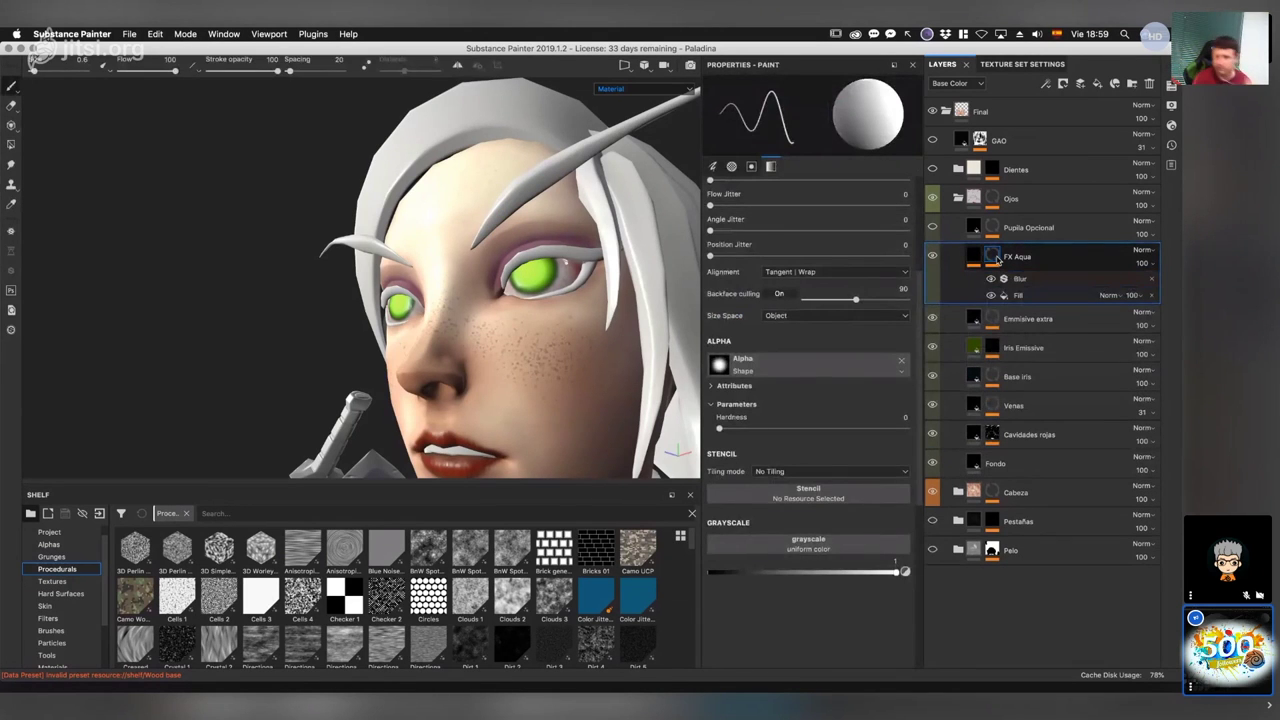
# Step: Review the FX Aqua mask in black and white, toggling its Blur and checking the Fill effect
pyautogui.keyDown('alt'); pyautogui.click(994, 258); pyautogui.keyUp('alt')
pyautogui.click(1018, 295)
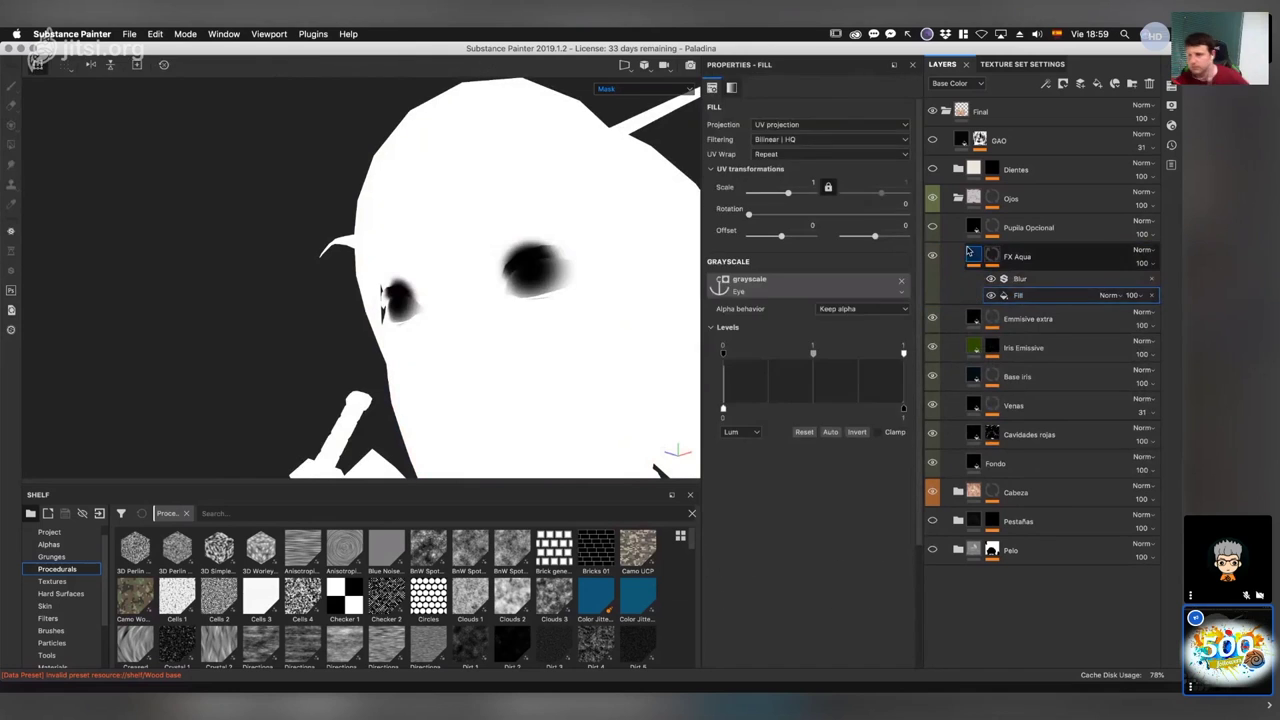
pyautogui.click(972, 258)
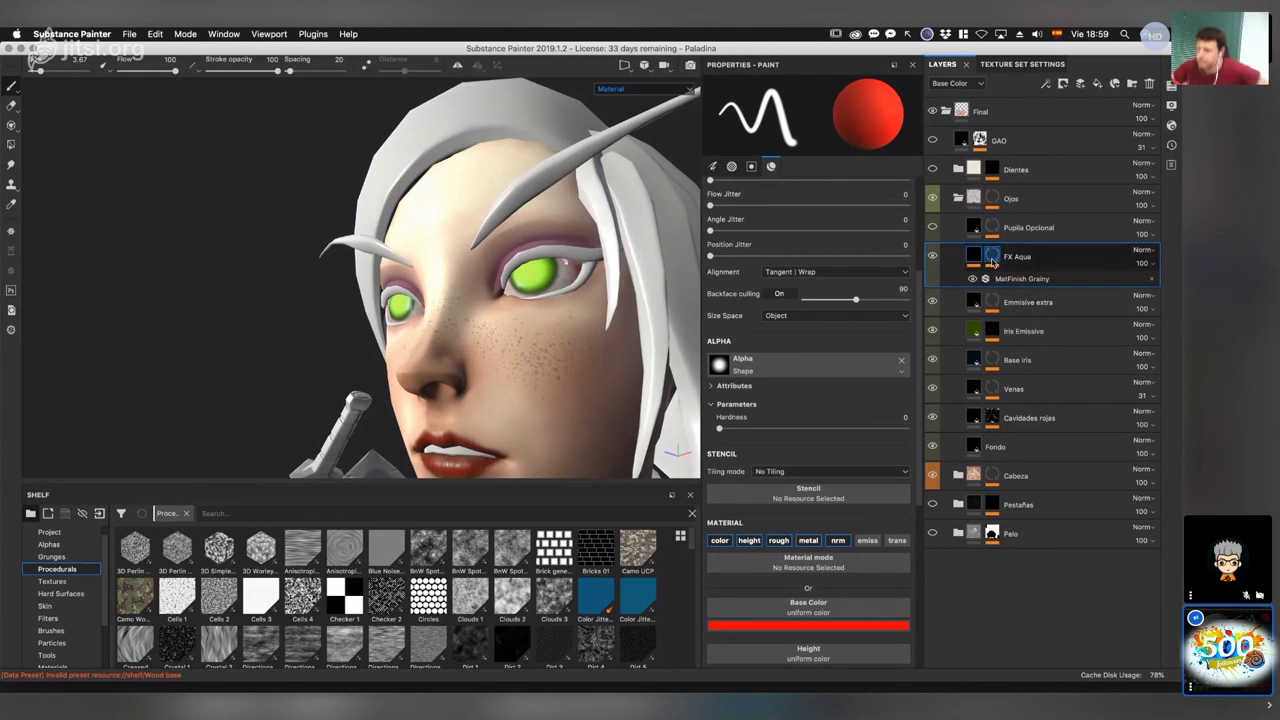
pyautogui.click(994, 258)
pyautogui.keyDown('alt'); pyautogui.click(994, 258); pyautogui.keyUp('alt')
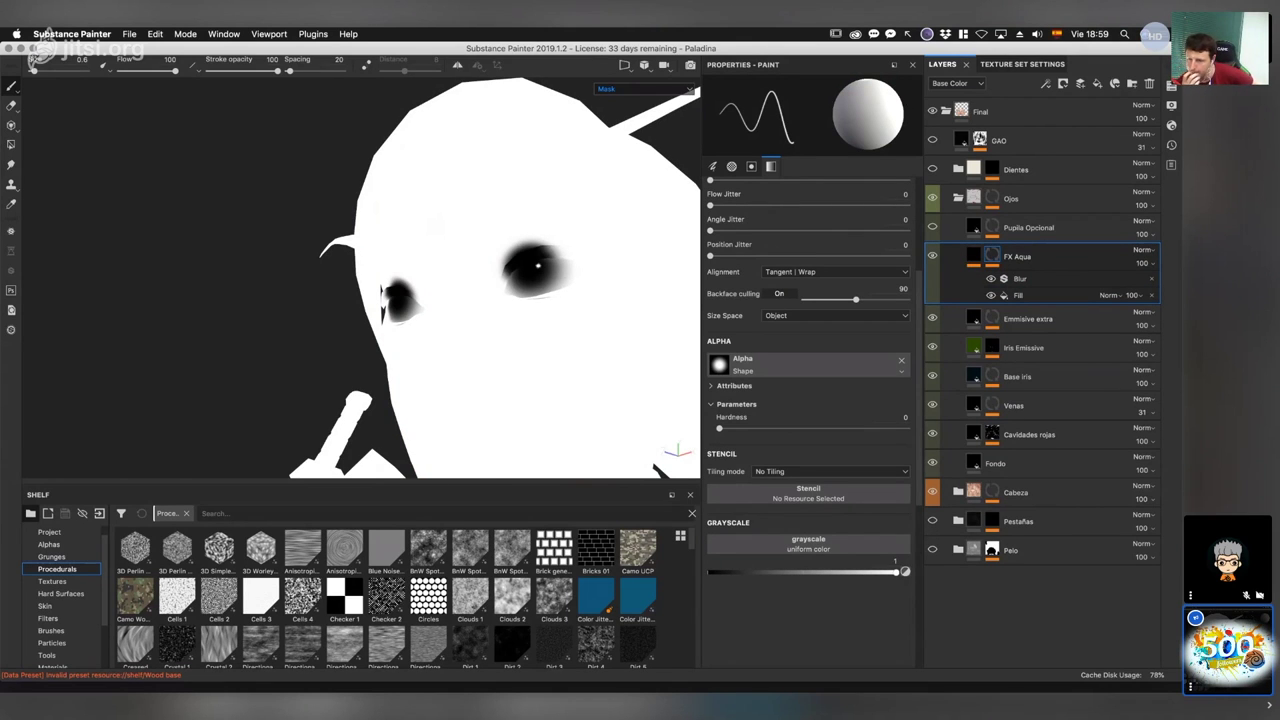
pyautogui.click(991, 279)
pyautogui.click(991, 279)
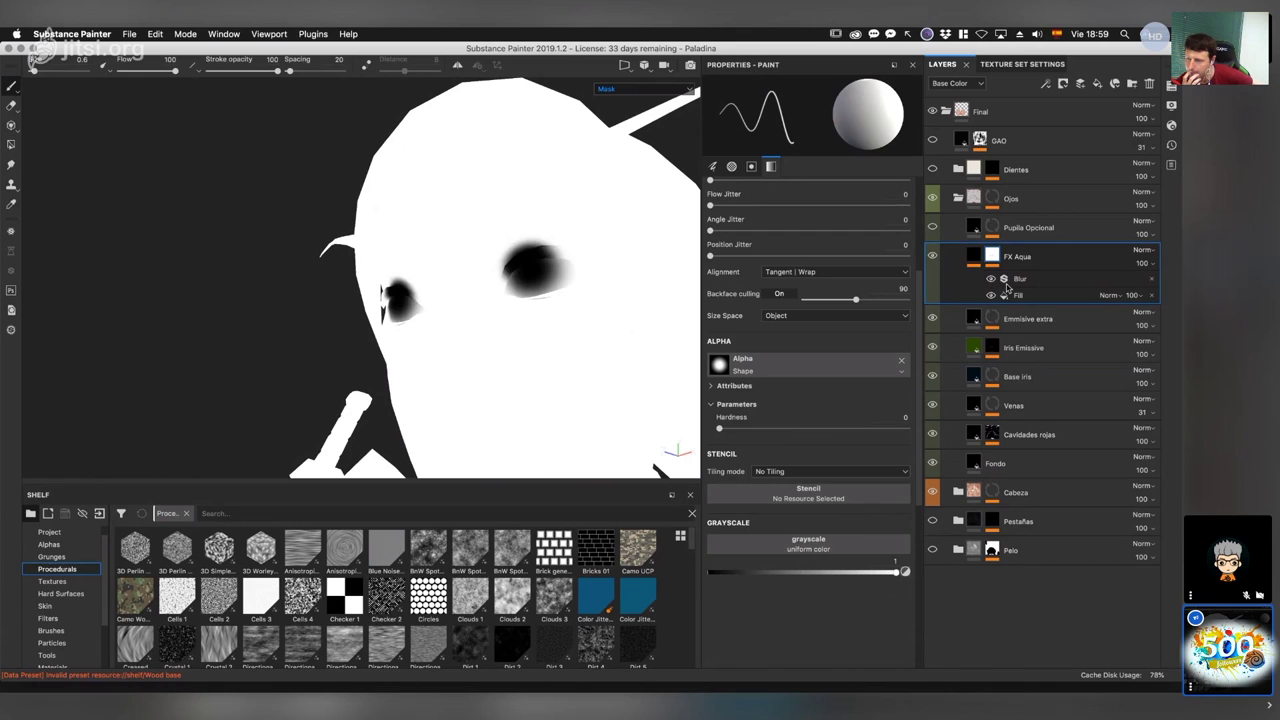
pyautogui.click(1027, 297)
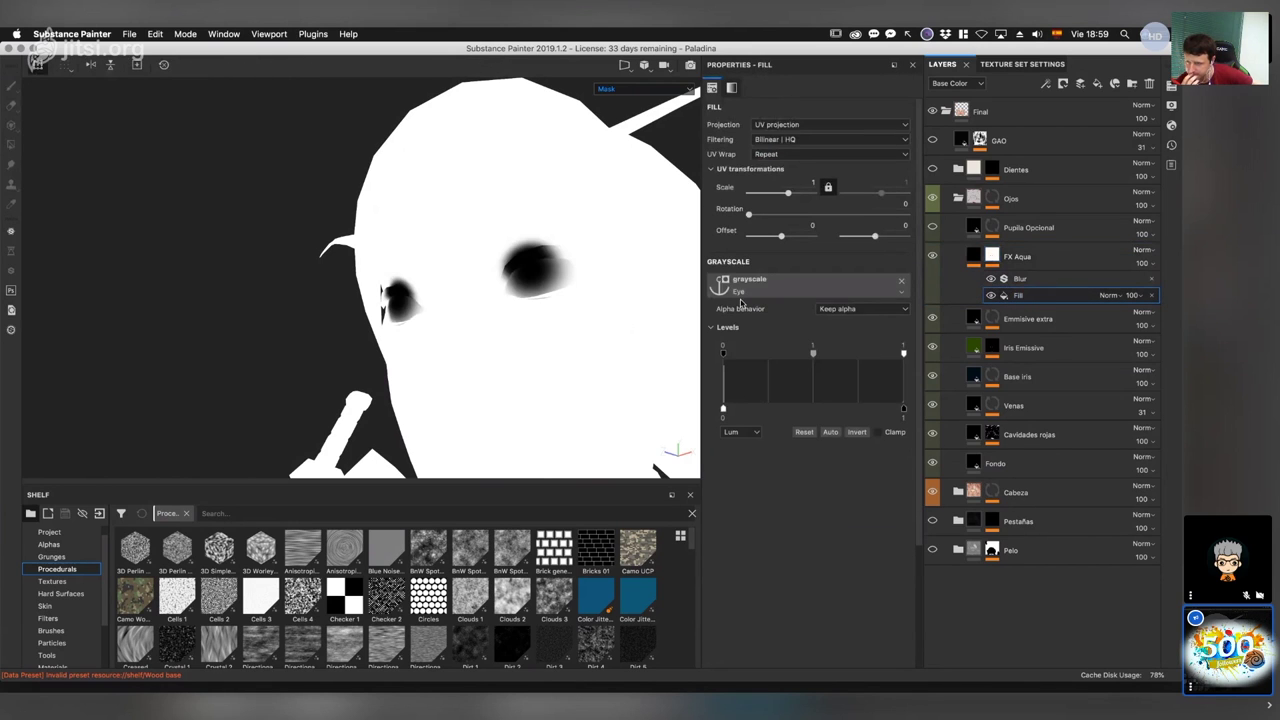
pyautogui.click(973, 259)
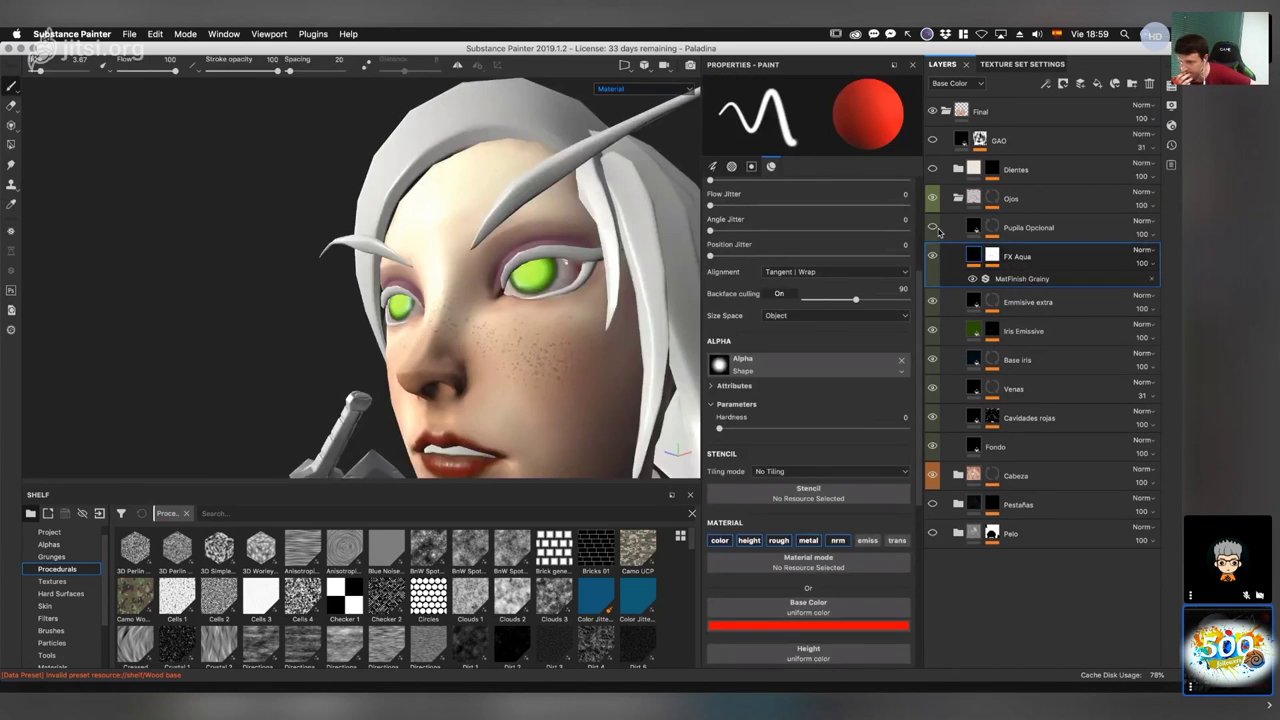
# Step: Preview the Pupila Opcional layer, leave it hidden, and collapse the Ojos folder
pyautogui.click(933, 228)
pyautogui.click(933, 228)
pyautogui.click(958, 198)
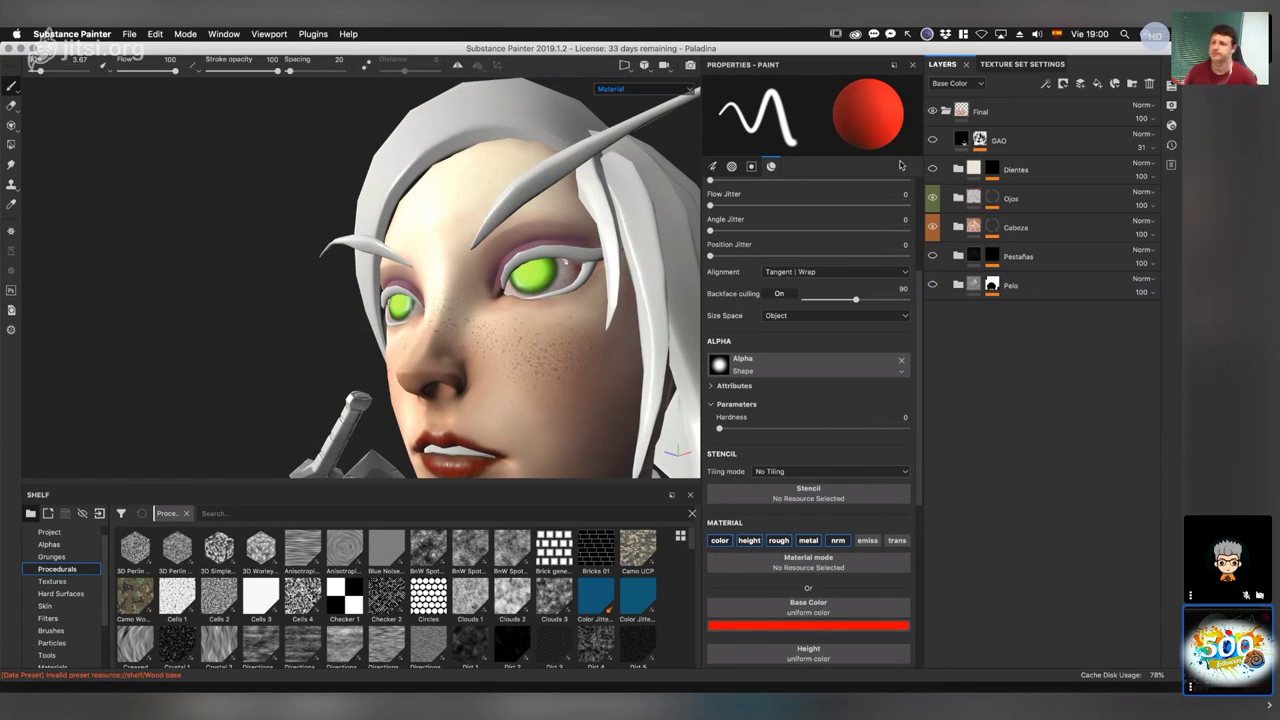
# Step: Toggle the GAO shading off and on, then select the GAO layer's mask
pyautogui.click(933, 141)
pyautogui.click(933, 141)
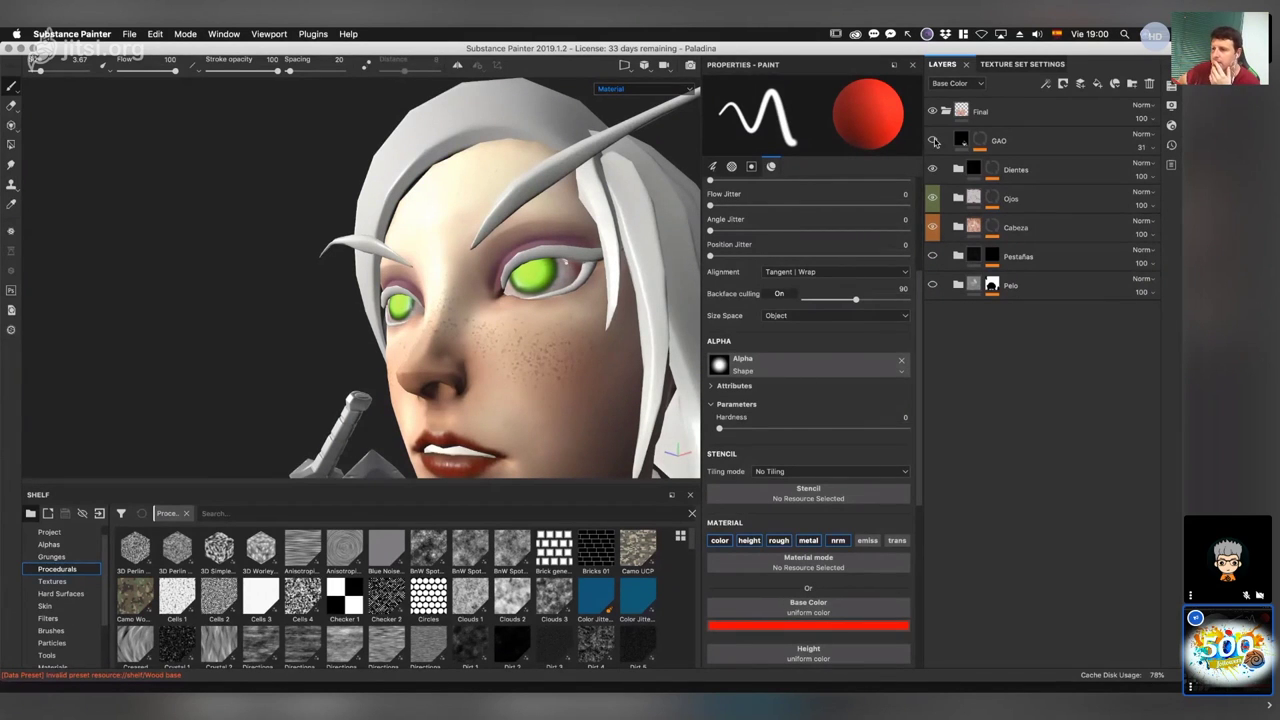
pyautogui.click(977, 141)
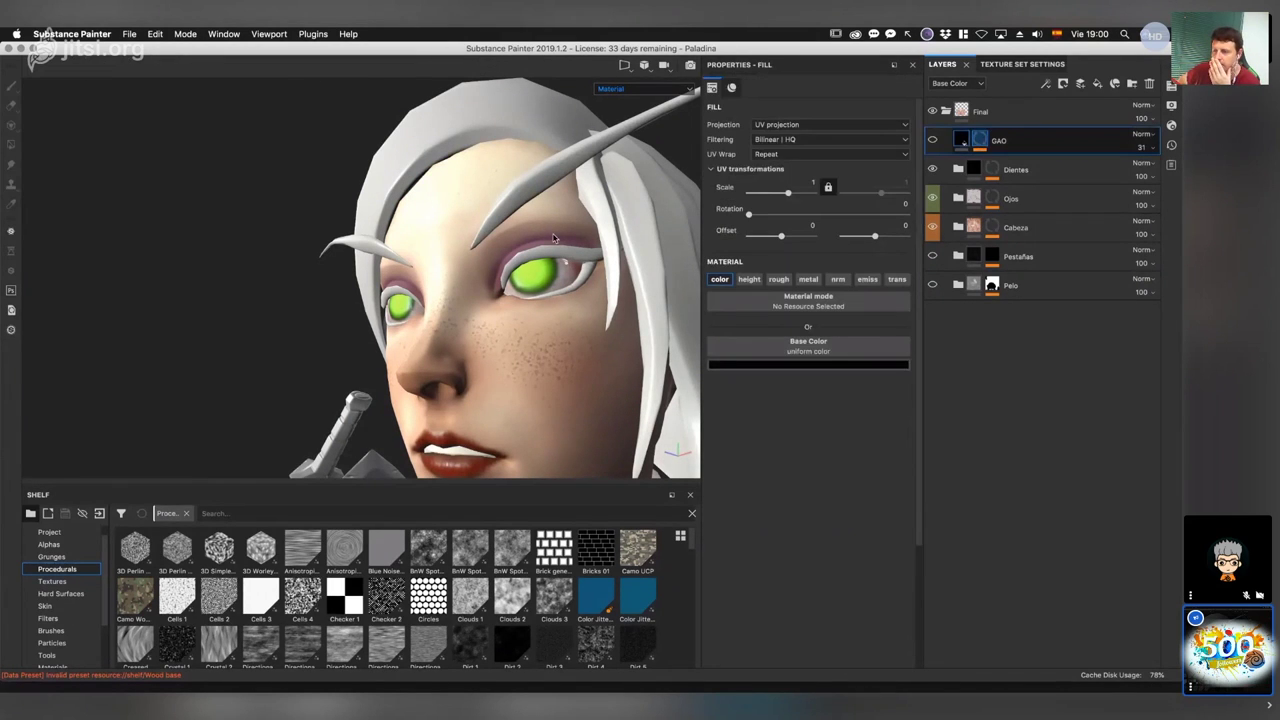
pyautogui.keyDown('alt'); pyautogui.click(979, 141); pyautogui.keyUp('alt')
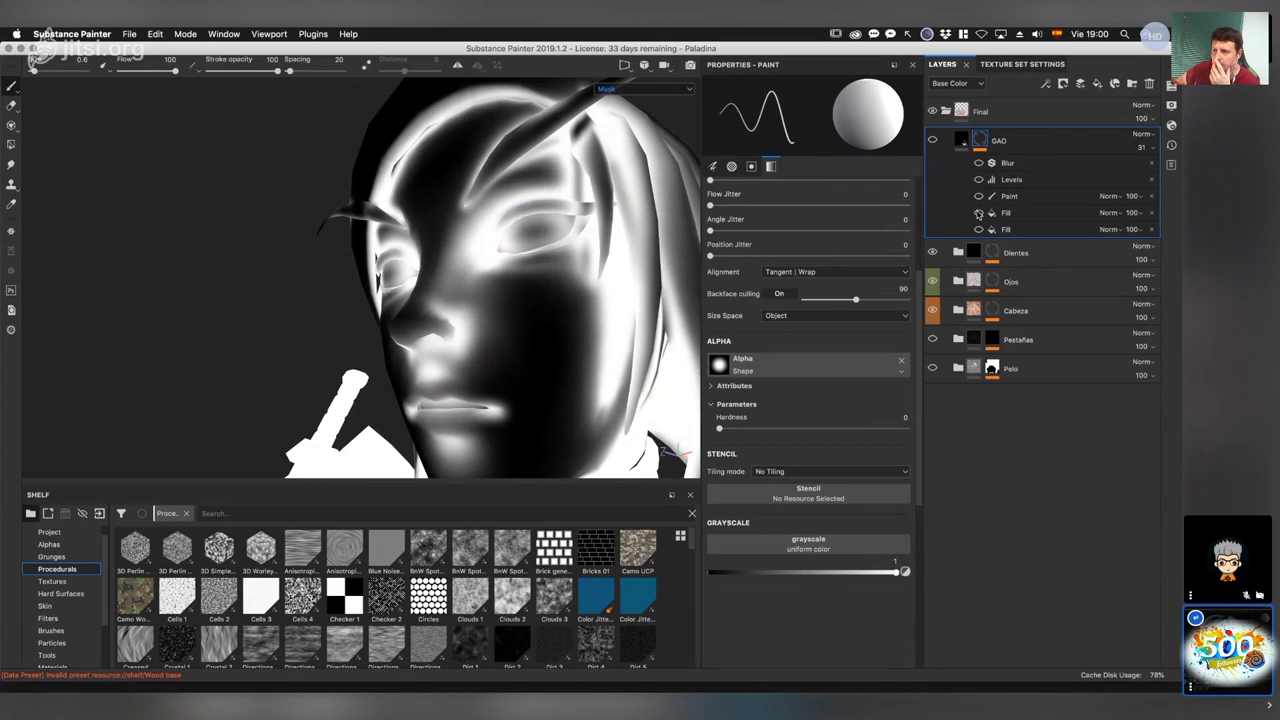
# Step: Preview the GAO mask on the bust from frontal and three-quarter angles
pyautogui.click(978, 213)
pyautogui.click(978, 213)
pyautogui.moveTo(493, 345)
pyautogui.keyDown('alt'); pyautogui.mouseDown()
pyautogui.moveTo(456, 285)
pyautogui.moveTo(538, 298)
pyautogui.moveTo(565, 211)
pyautogui.mouseUp(); pyautogui.keyUp('alt')
pyautogui.scroll(-5, 470, 310)
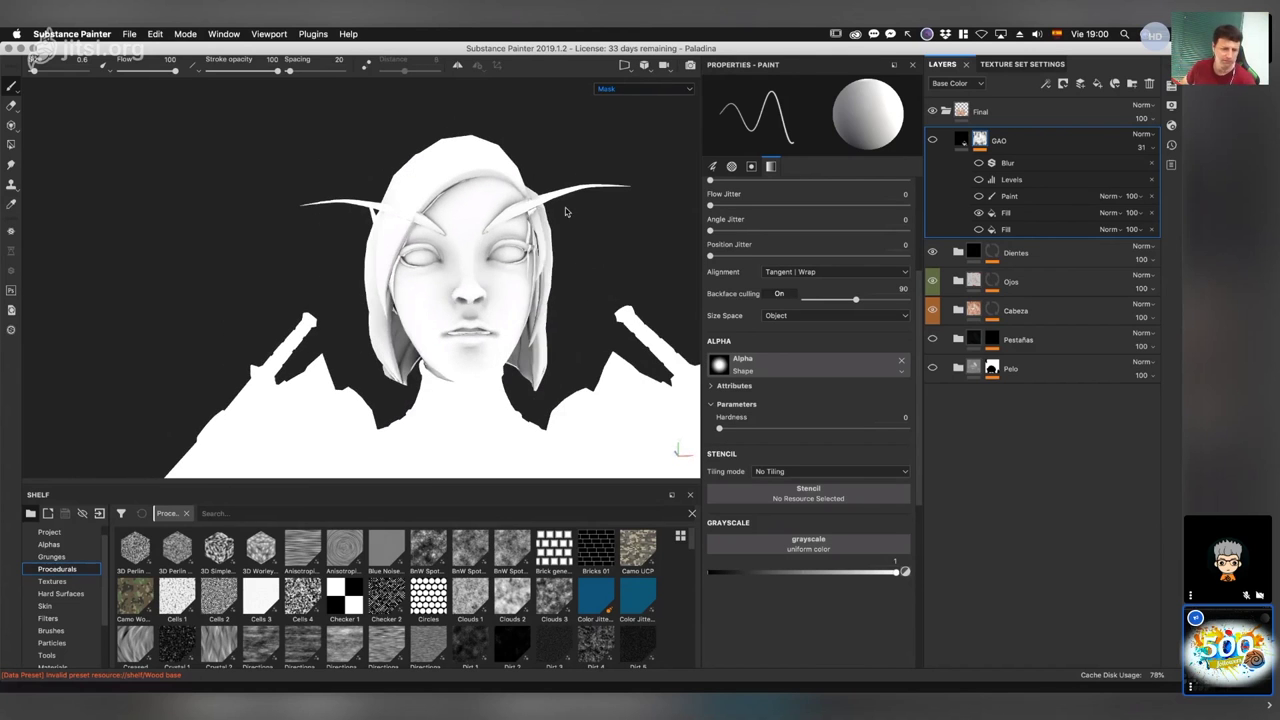
pyautogui.moveTo(543, 214)
pyautogui.keyDown('alt'); pyautogui.mouseDown()
pyautogui.moveTo(445, 298)
pyautogui.moveTo(453, 316)
pyautogui.mouseUp(); pyautogui.keyUp('alt')
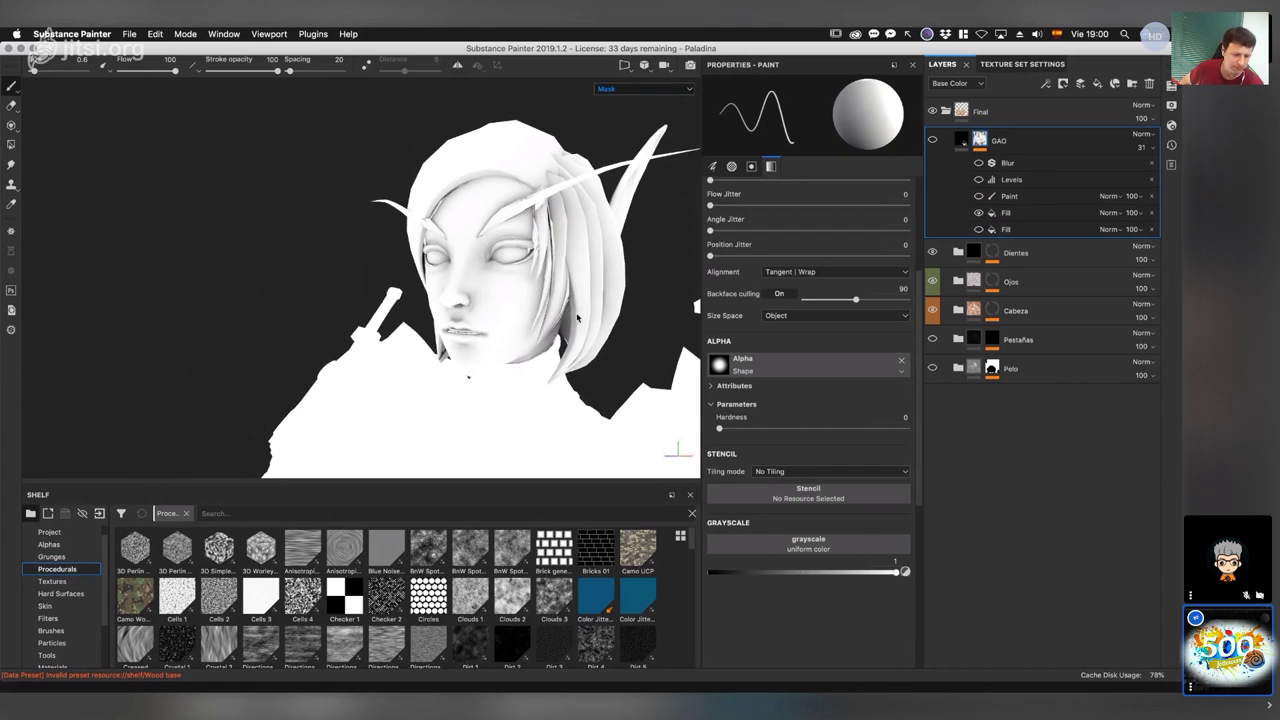
# Step: Compare with the baked Ambient occlusion mesh map from several angles
pyautogui.press('m')
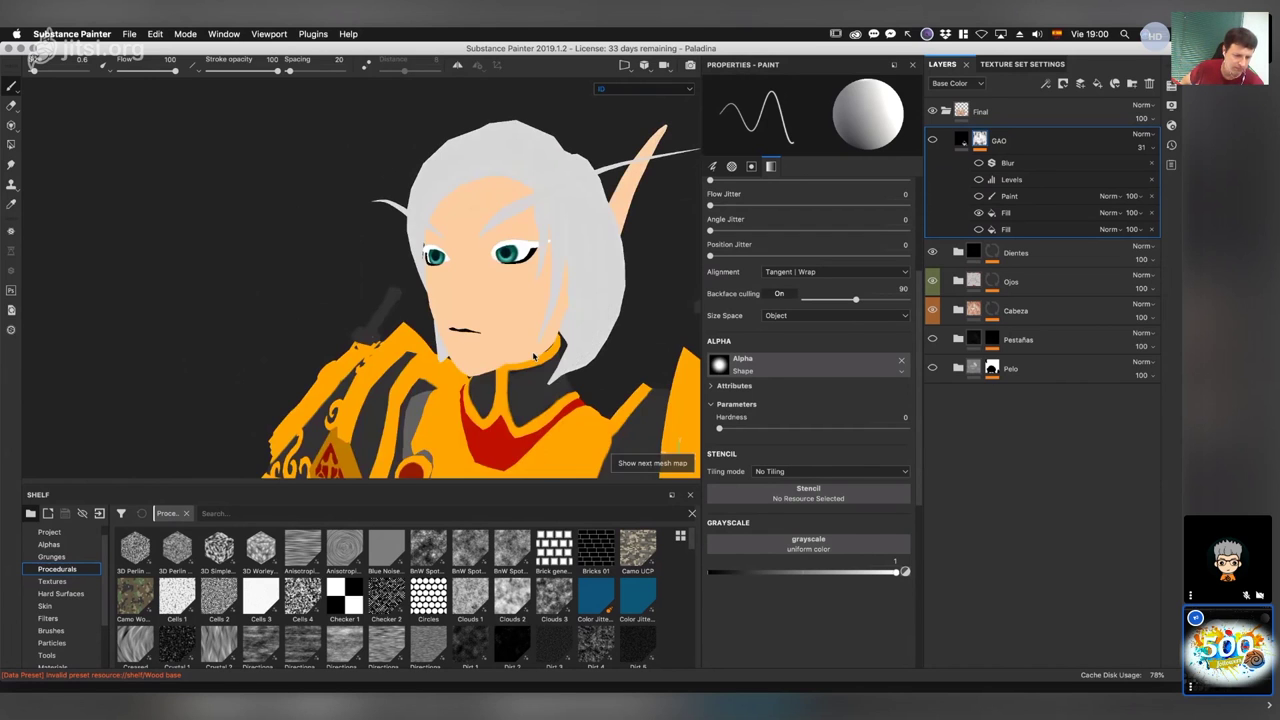
pyautogui.press('b')
pyautogui.keyDown('alt'); pyautogui.moveTo(524, 348); pyautogui.dragTo(566, 322); pyautogui.keyUp('alt')
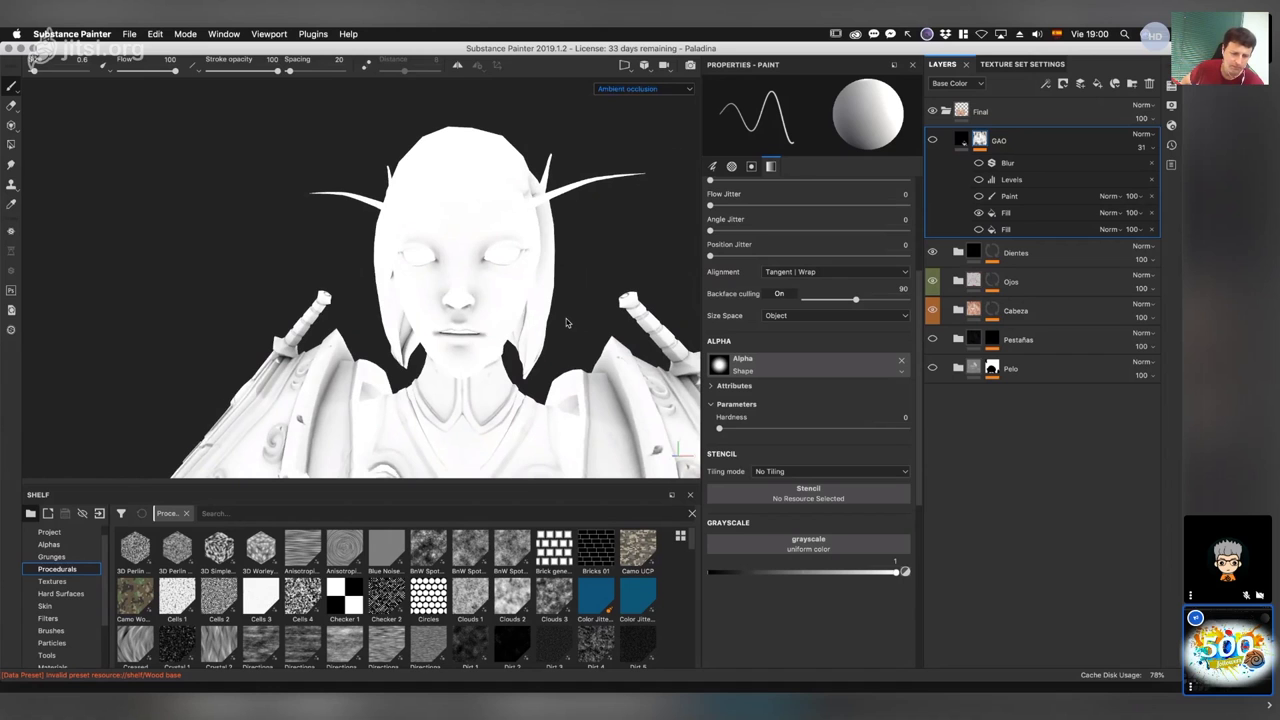
pyautogui.moveTo(567, 346)
pyautogui.keyDown('alt'); pyautogui.mouseDown()
pyautogui.moveTo(424, 301)
pyautogui.moveTo(477, 293)
pyautogui.moveTo(398, 209)
pyautogui.moveTo(634, 236)
pyautogui.mouseUp(); pyautogui.keyUp('alt')
pyautogui.keyDown('alt'); pyautogui.moveTo(571, 362); pyautogui.dragTo(563, 340); pyautogui.keyUp('alt')
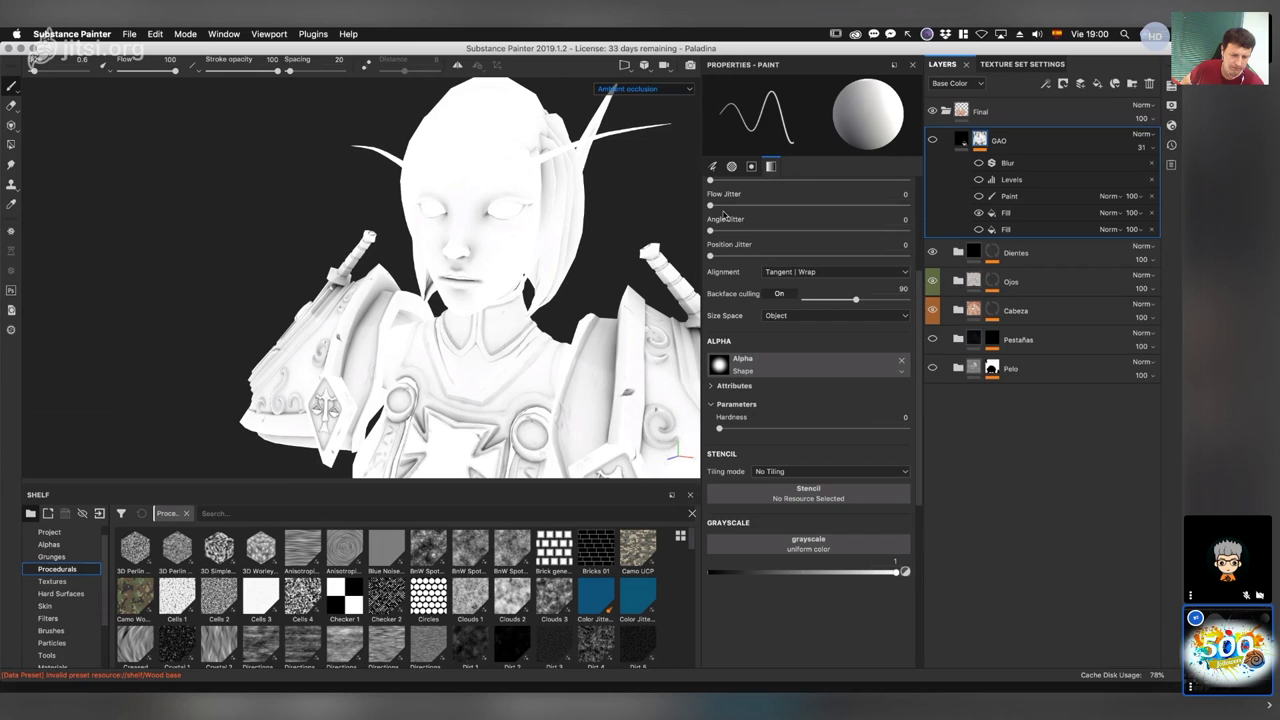
# Step: Return to the mask view, then to the GAO layer's fill content
pyautogui.press('m')
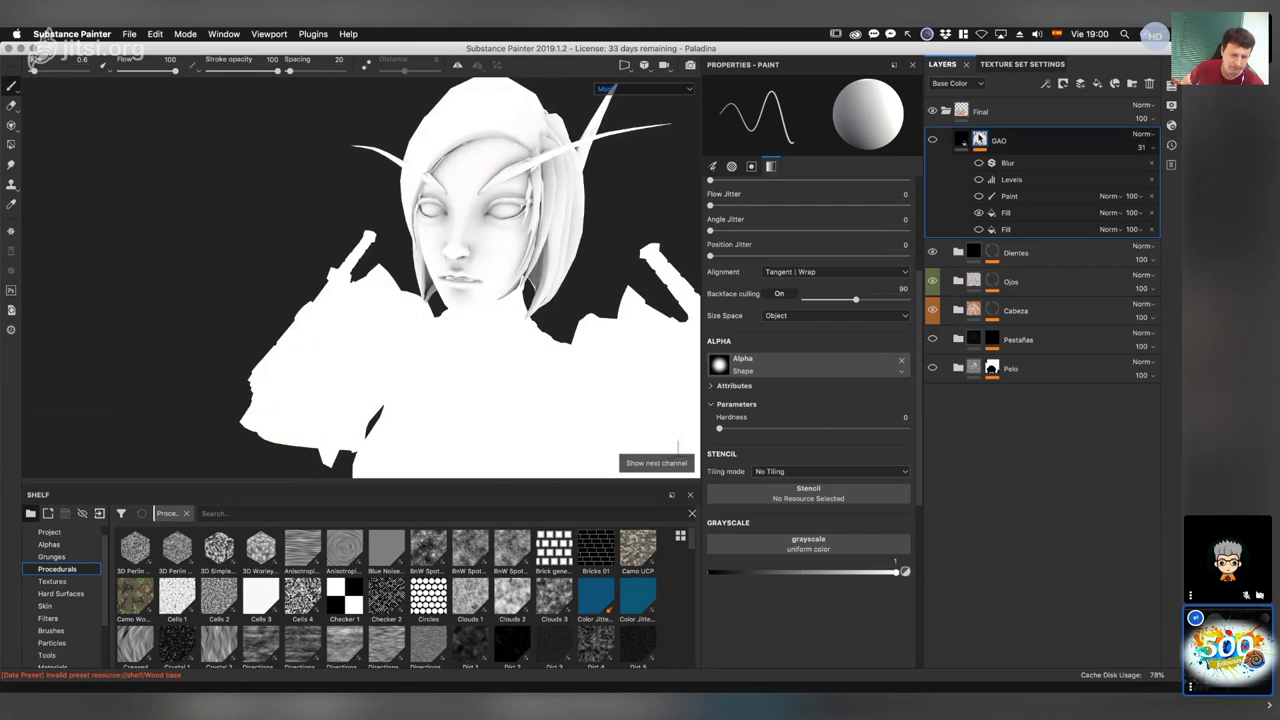
pyautogui.keyDown('alt'); pyautogui.moveTo(553, 248); pyautogui.dragTo(542, 256); pyautogui.keyUp('alt')
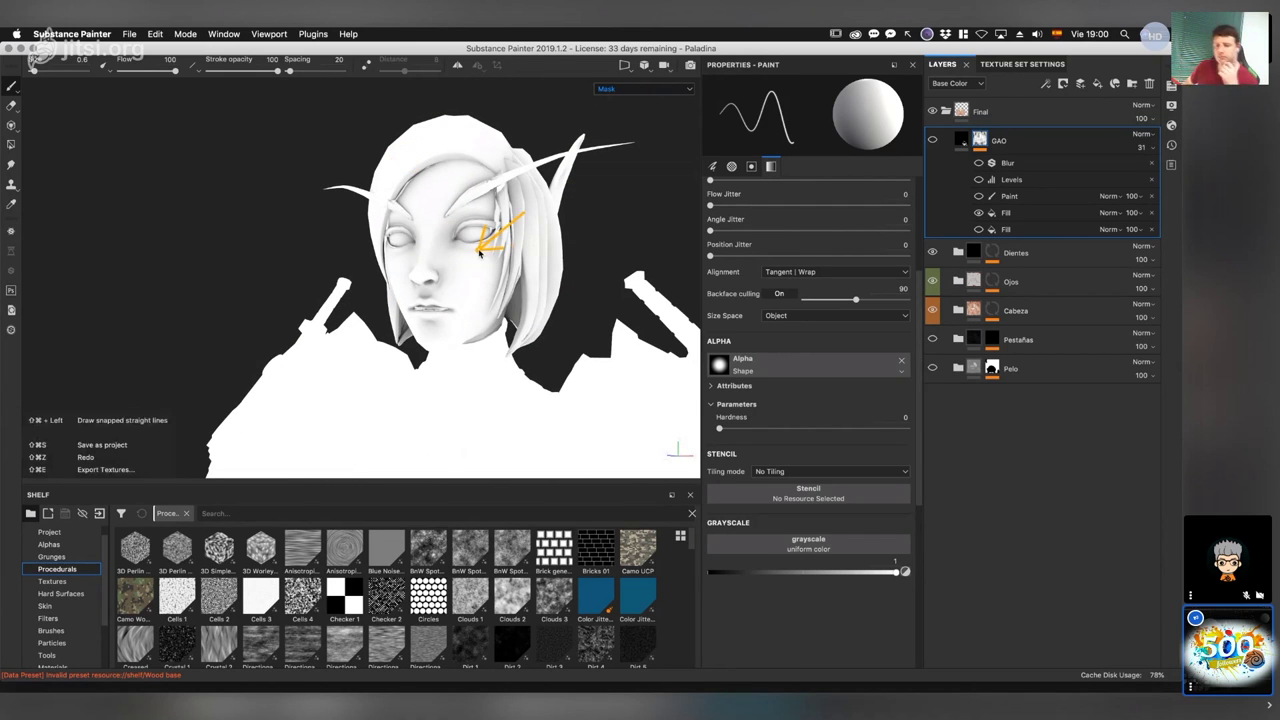
pyautogui.click(960, 140)
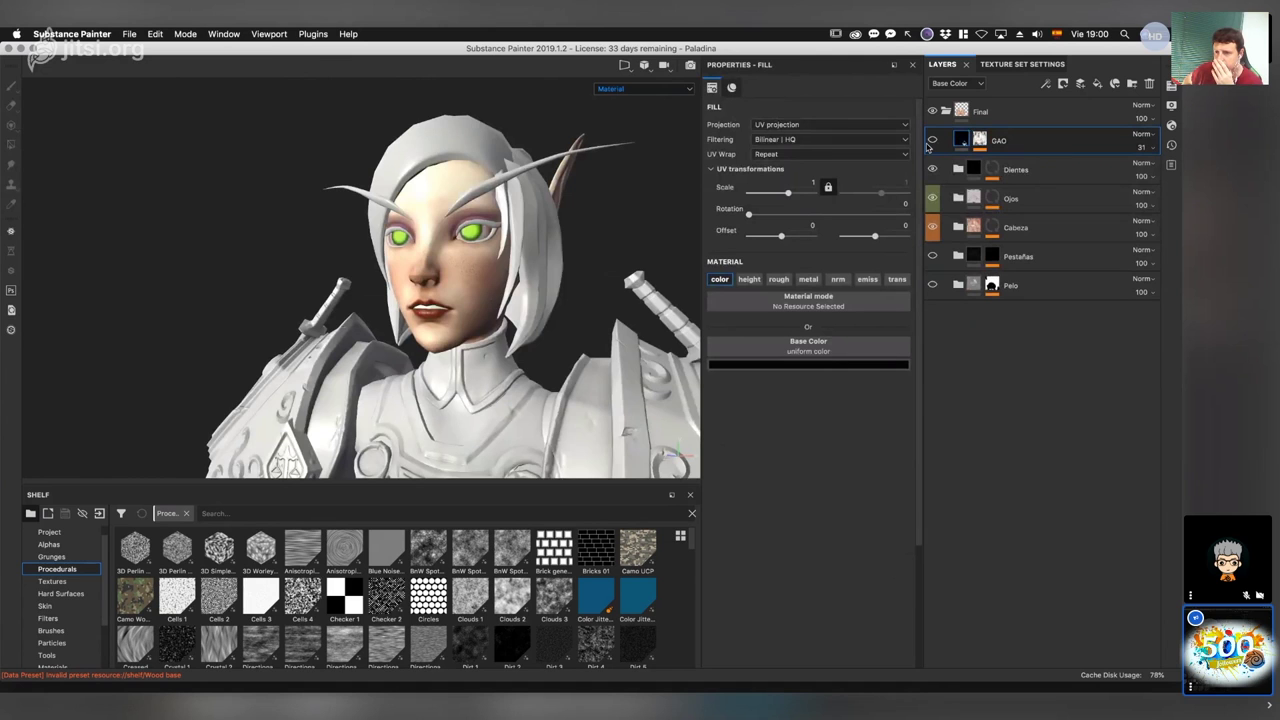
# Step: Show only the Base Color channel and orbit to examine the face
pyautogui.press('c')
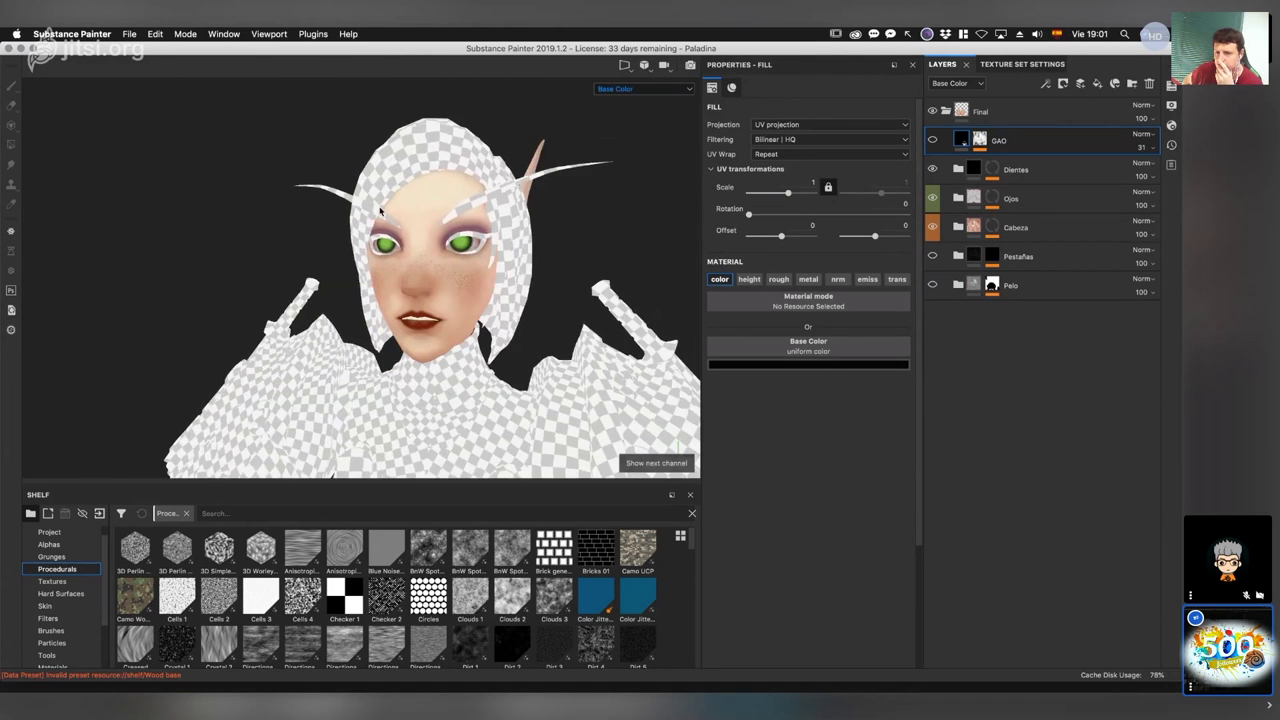
pyautogui.keyDown('alt'); pyautogui.moveTo(380, 210); pyautogui.dragTo(466, 253); pyautogui.keyUp('alt')
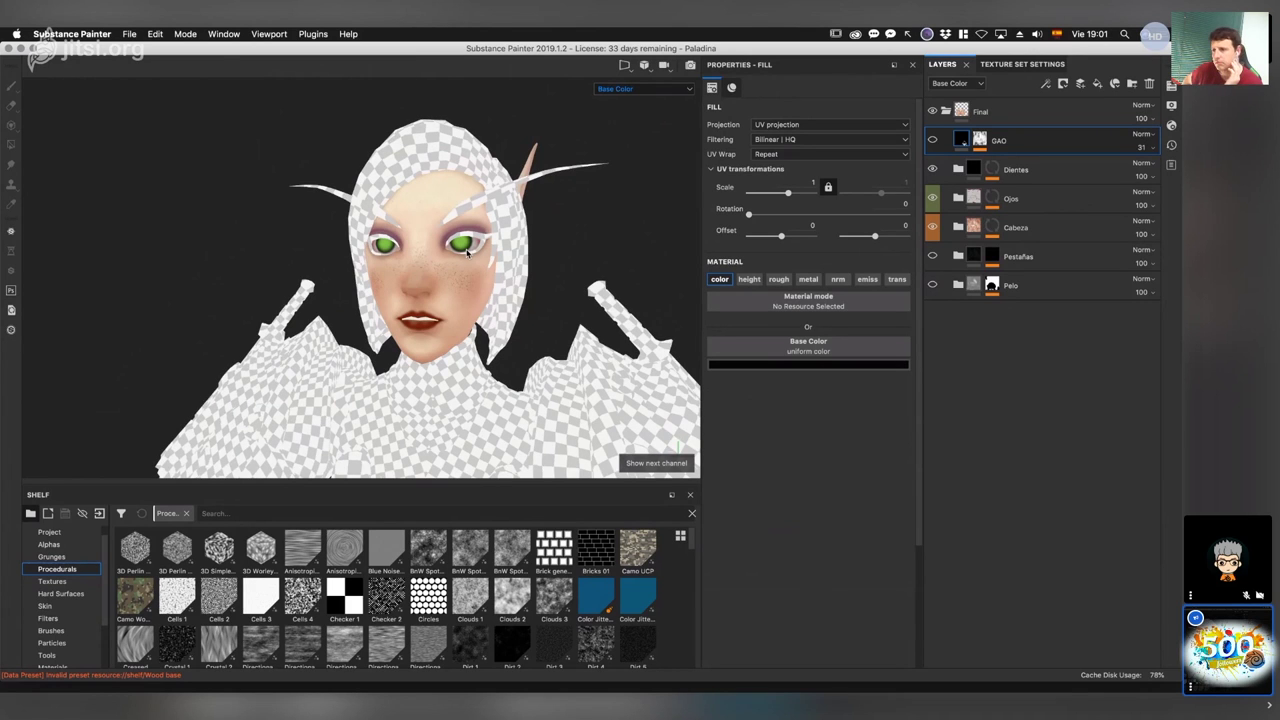
pyautogui.keyDown('alt'); pyautogui.moveTo(466, 253); pyautogui.dragTo(451, 242); pyautogui.keyUp('alt')
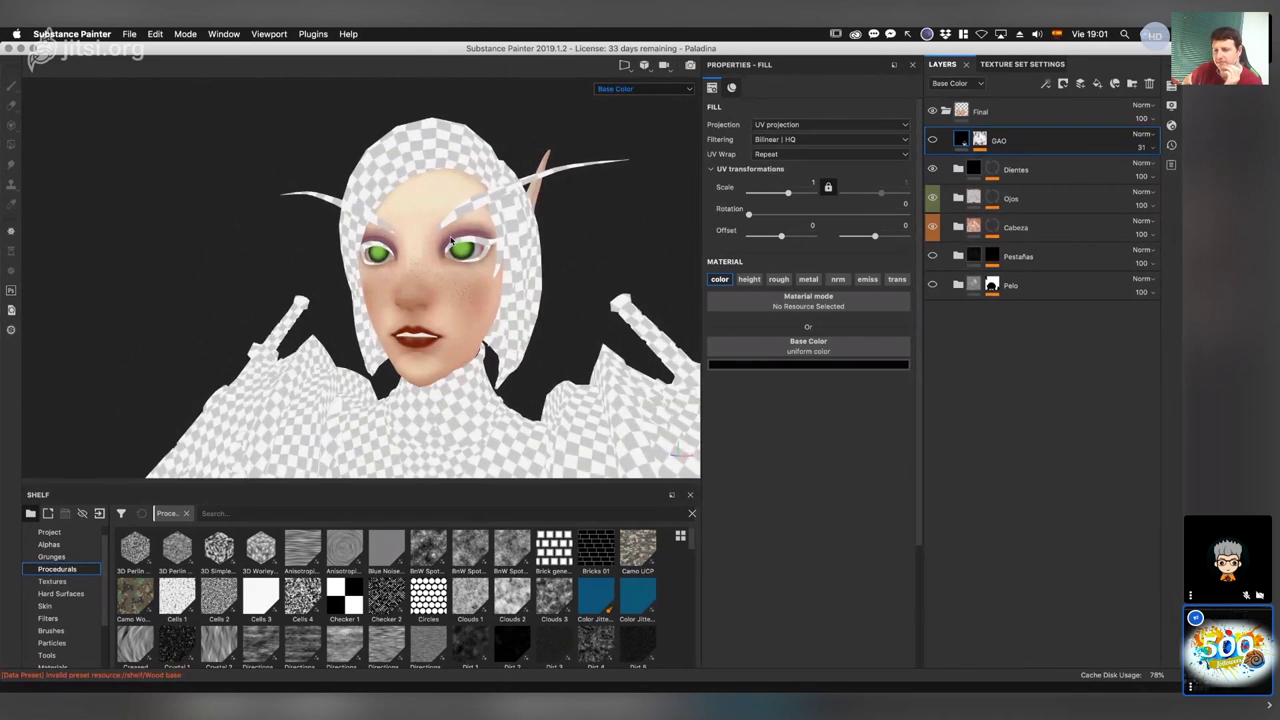
pyautogui.keyDown('alt'); pyautogui.moveTo(451, 242); pyautogui.dragTo(430, 245); pyautogui.keyUp('alt')
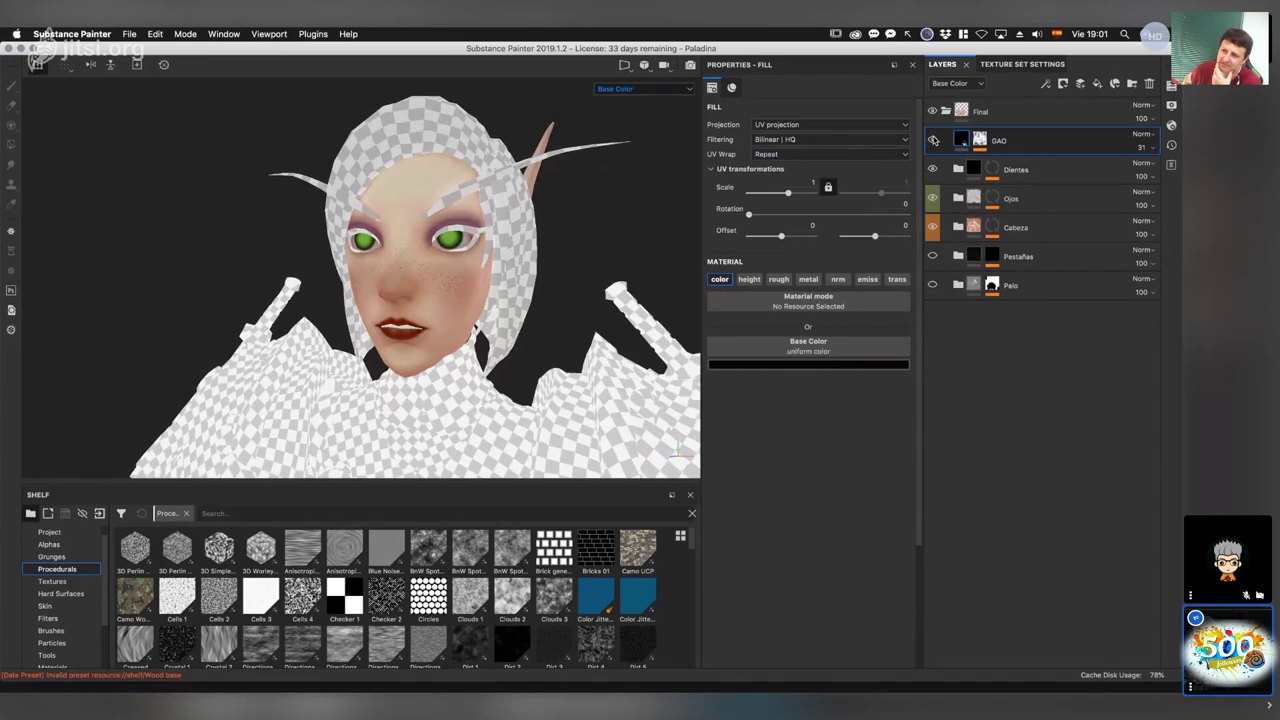
pyautogui.keyDown('alt'); pyautogui.moveTo(454, 196); pyautogui.dragTo(479, 200); pyautogui.keyUp('alt')
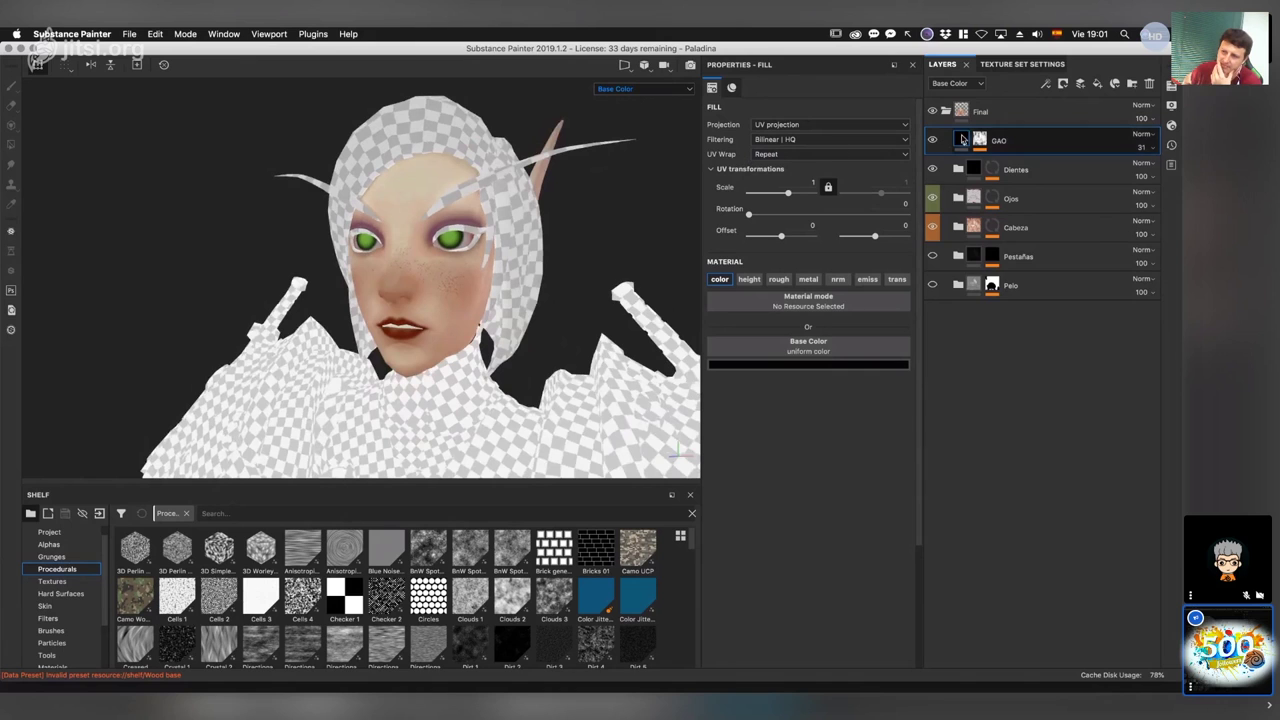
# Step: Expand GAO, toggle an effect and the layer off and on, then collapse it
pyautogui.click(980, 140)
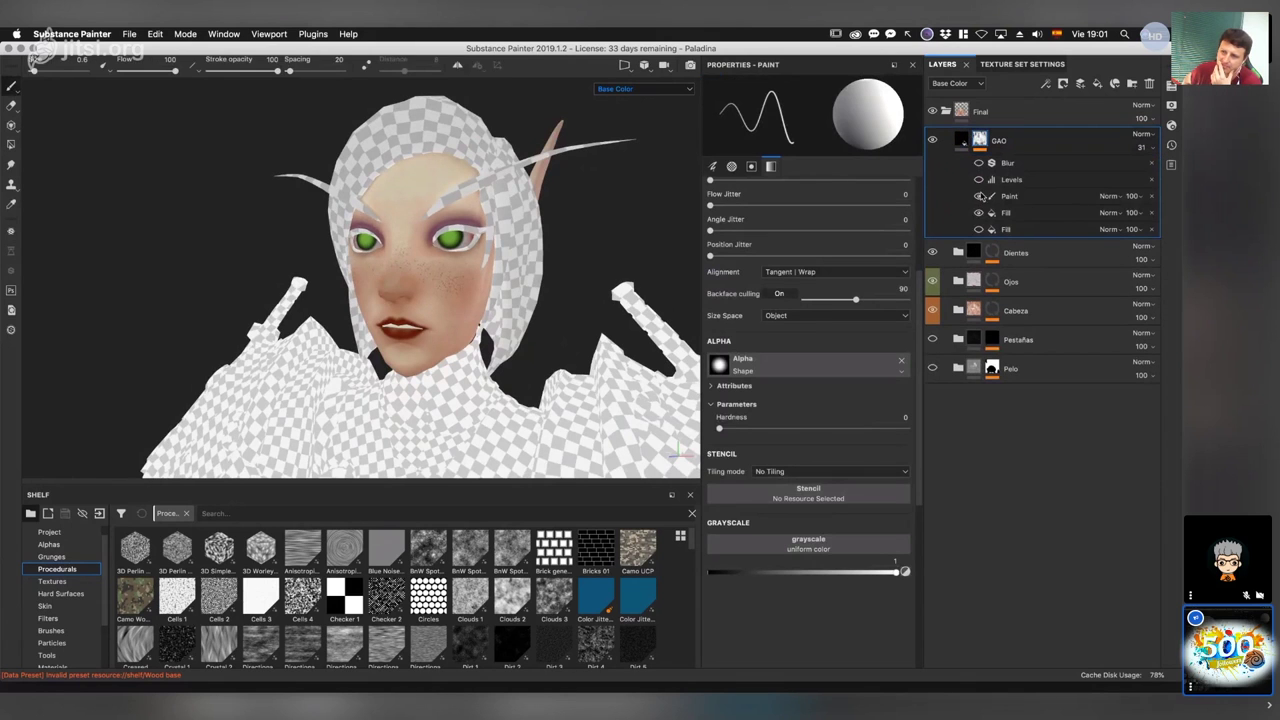
pyautogui.click(979, 180)
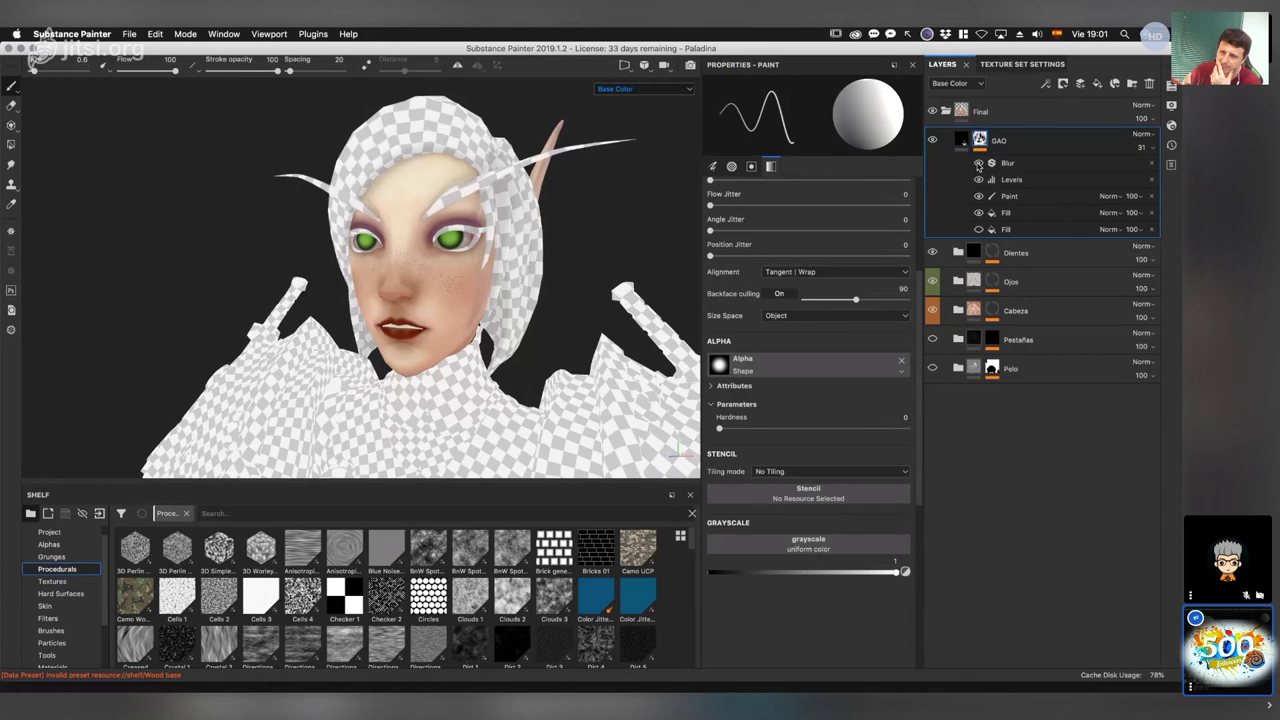
pyautogui.click(932, 141)
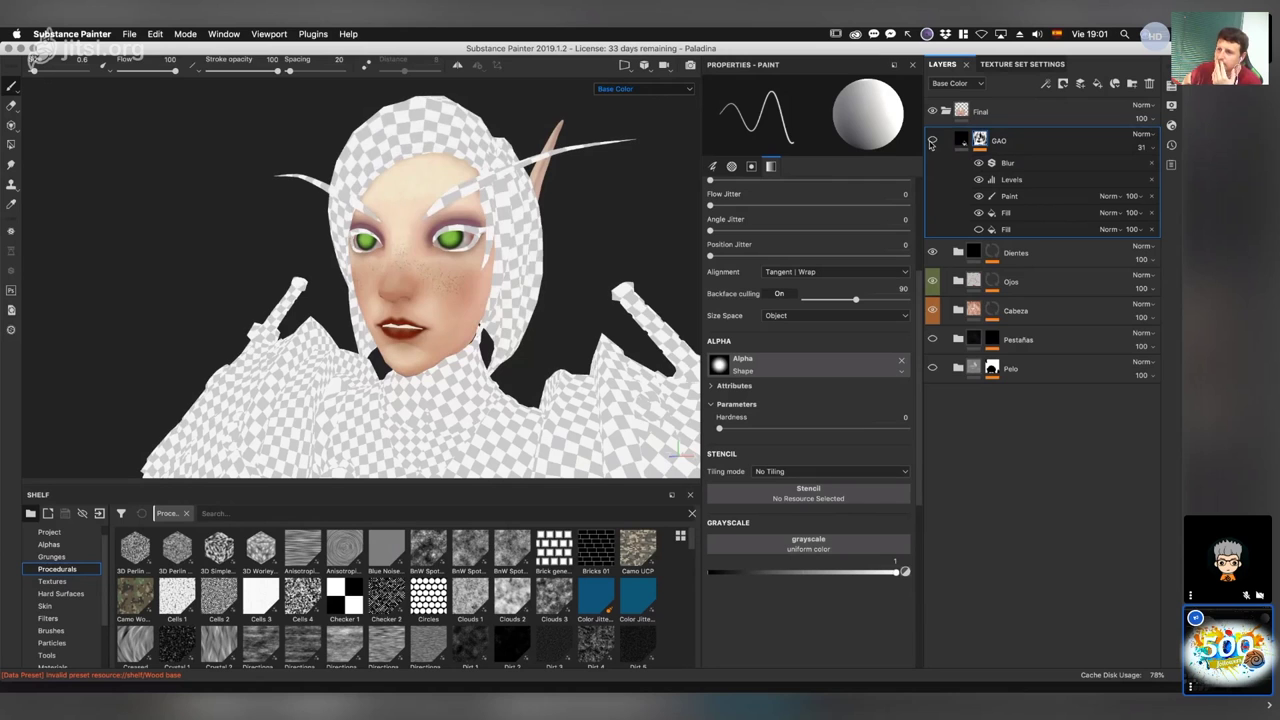
pyautogui.click(931, 141)
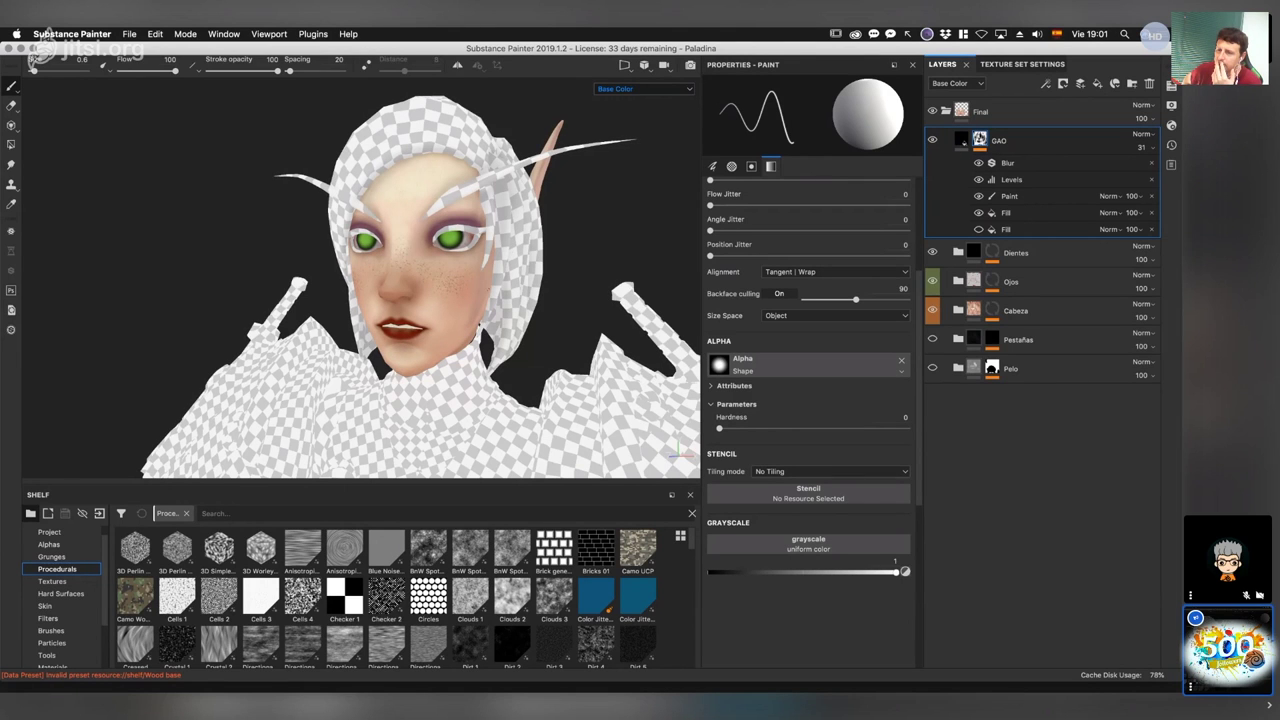
pyautogui.keyDown('alt'); pyautogui.moveTo(488, 200); pyautogui.dragTo(470, 205); pyautogui.keyUp('alt')
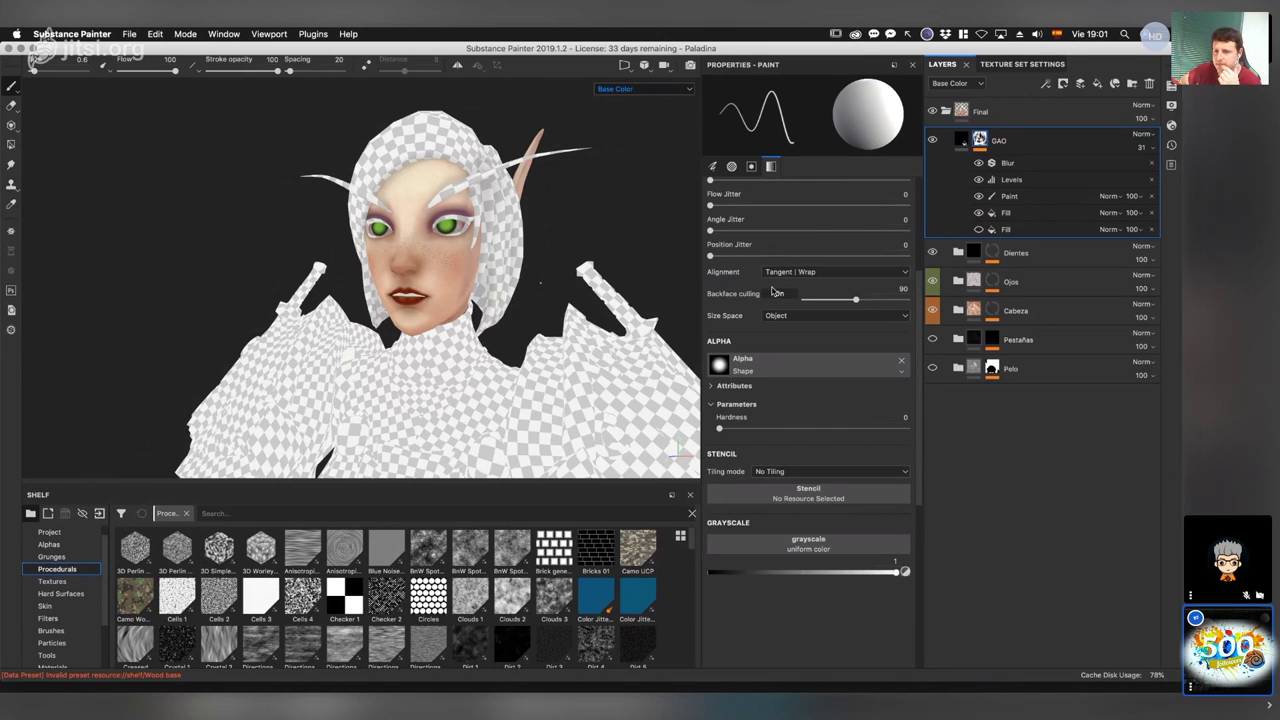
pyautogui.click(960, 142)
pyautogui.click(960, 142)
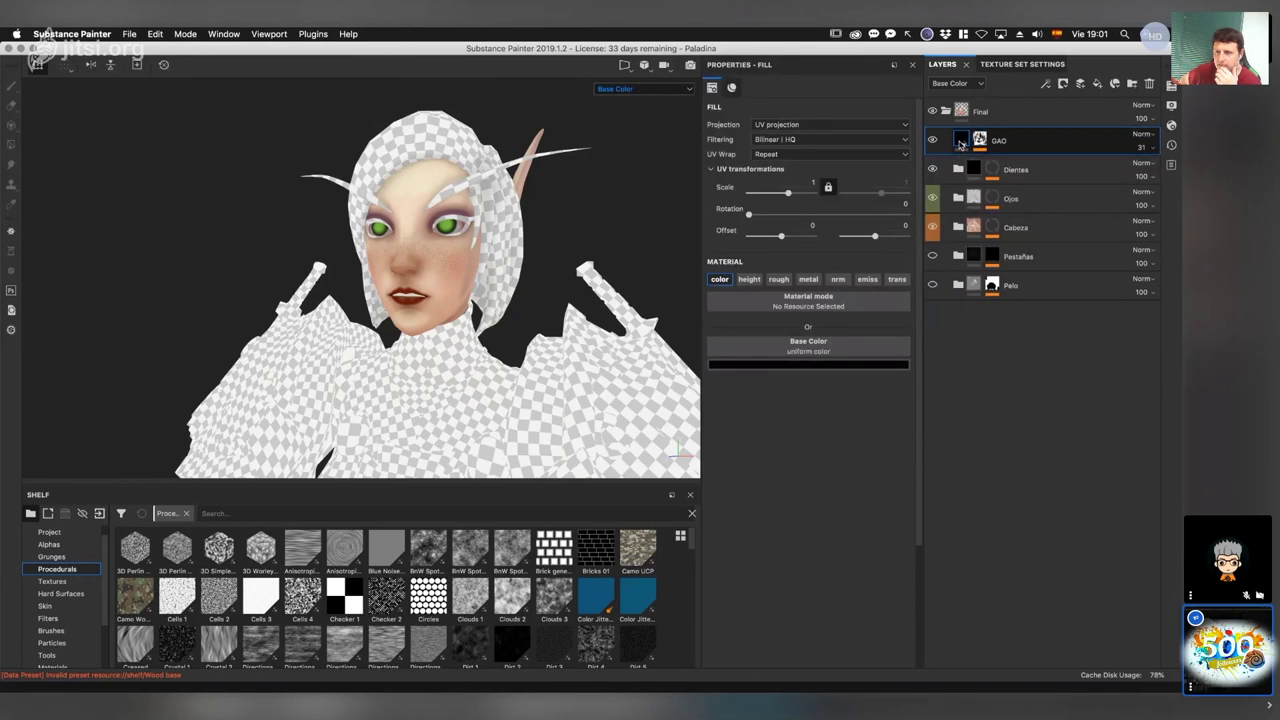
# Step: Show the Pestañas eyelashes, orbit around the head, and return to full Material display
pyautogui.click(961, 150)
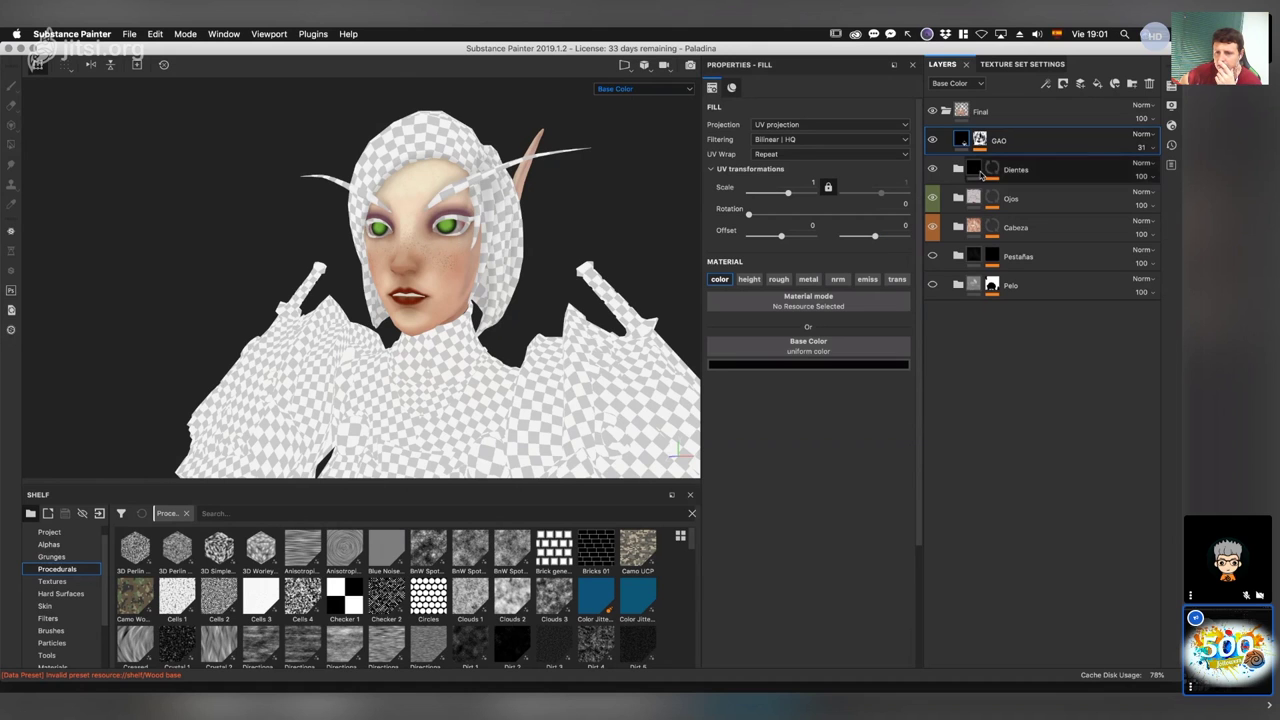
pyautogui.click(933, 257)
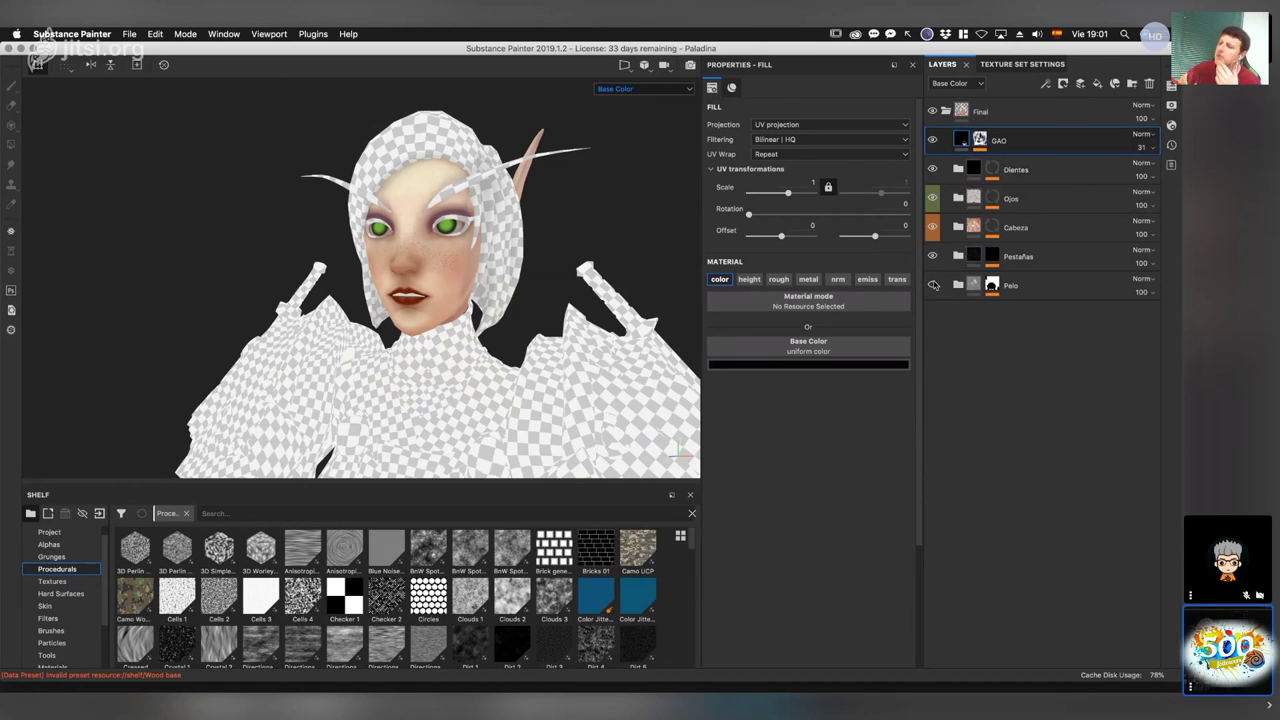
pyautogui.moveTo(480, 250)
pyautogui.keyDown('alt'); pyautogui.mouseDown()
pyautogui.moveTo(458, 289)
pyautogui.moveTo(506, 252)
pyautogui.moveTo(279, 121)
pyautogui.moveTo(447, 218)
pyautogui.moveTo(196, 224)
pyautogui.moveTo(395, 224)
pyautogui.mouseUp(); pyautogui.keyUp('alt')
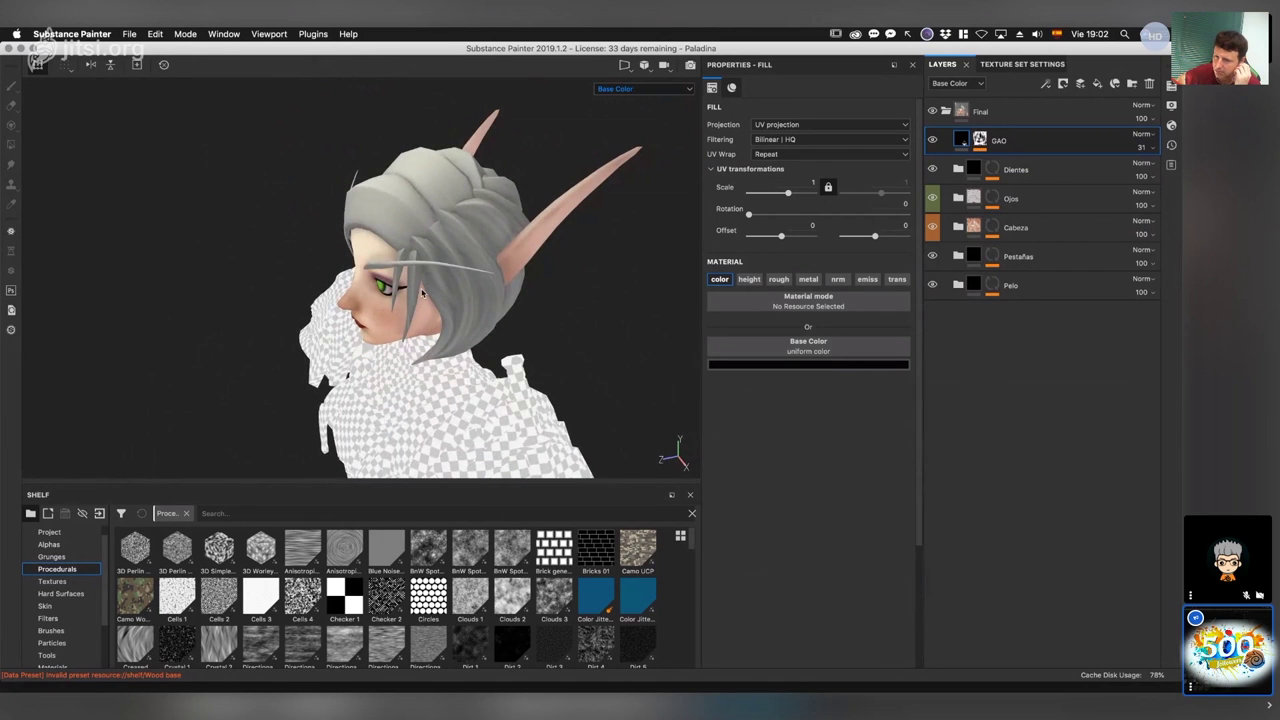
pyautogui.keyDown('alt'); pyautogui.moveTo(422, 292); pyautogui.dragTo(394, 313); pyautogui.keyUp('alt')
pyautogui.click(379, 334)
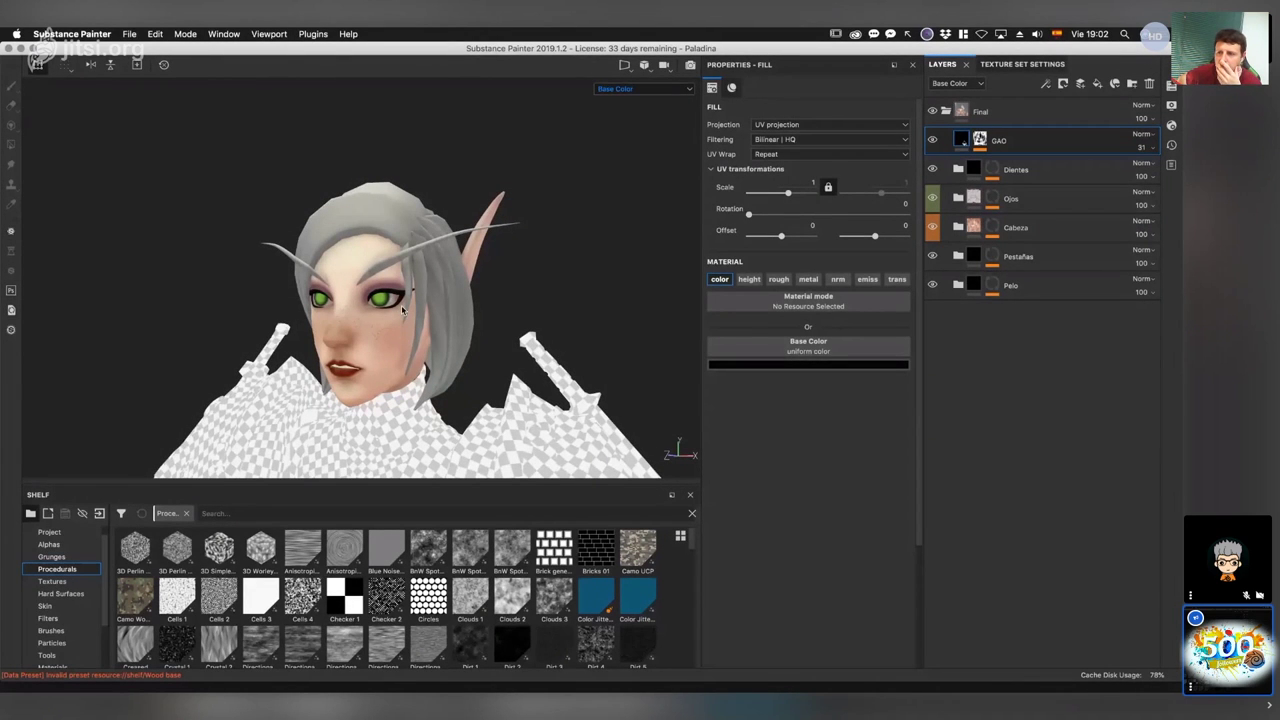
pyautogui.press('m')
pyautogui.moveTo(403, 311)
pyautogui.keyDown('alt'); pyautogui.mouseDown()
pyautogui.moveTo(405, 262)
pyautogui.moveTo(630, 268)
pyautogui.mouseUp(); pyautogui.keyUp('alt')
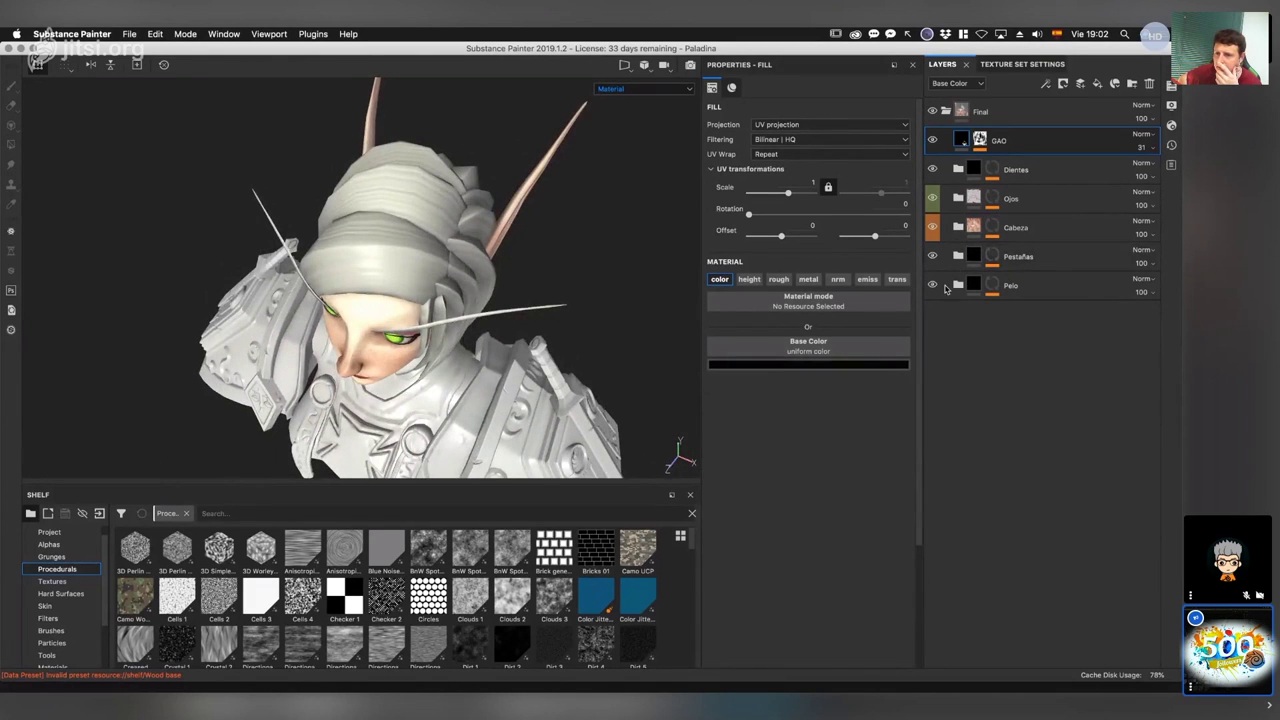
# Step: In FX Lineas pelo's Anisotropic Noise, try Rotation around 118, then restore 97.6
pyautogui.click(933, 285)
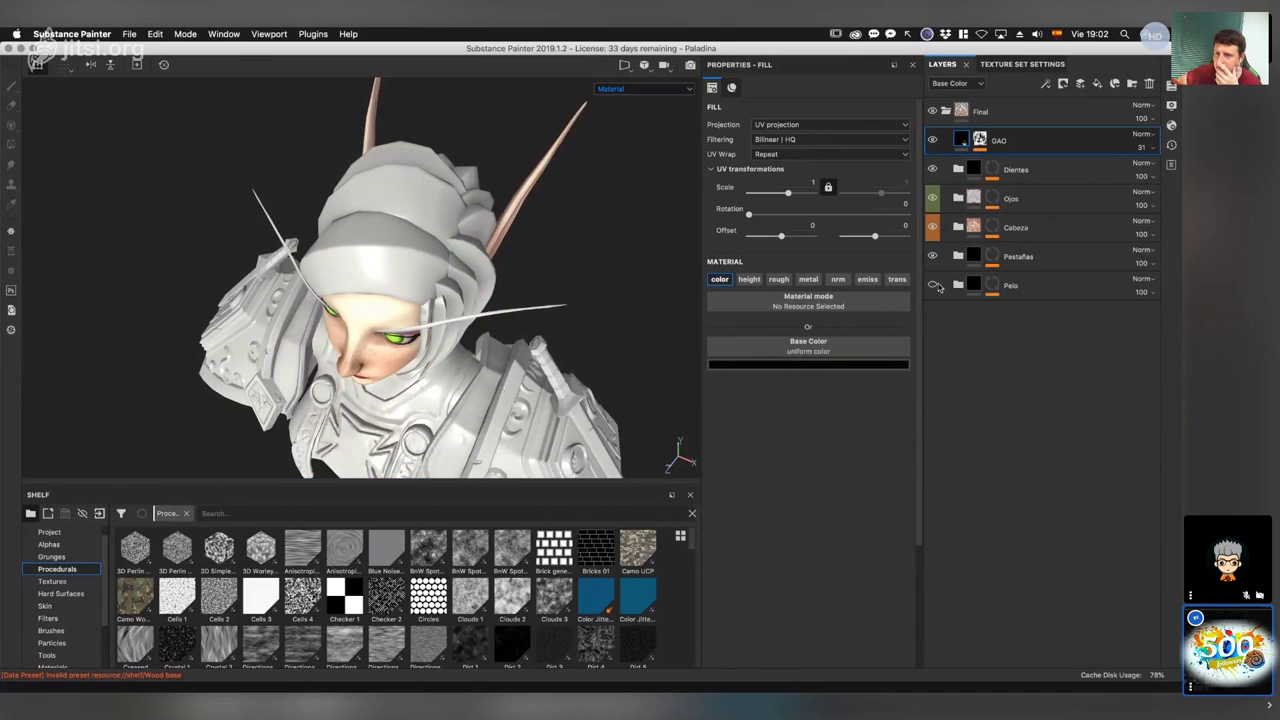
pyautogui.click(957, 285)
pyautogui.click(991, 314)
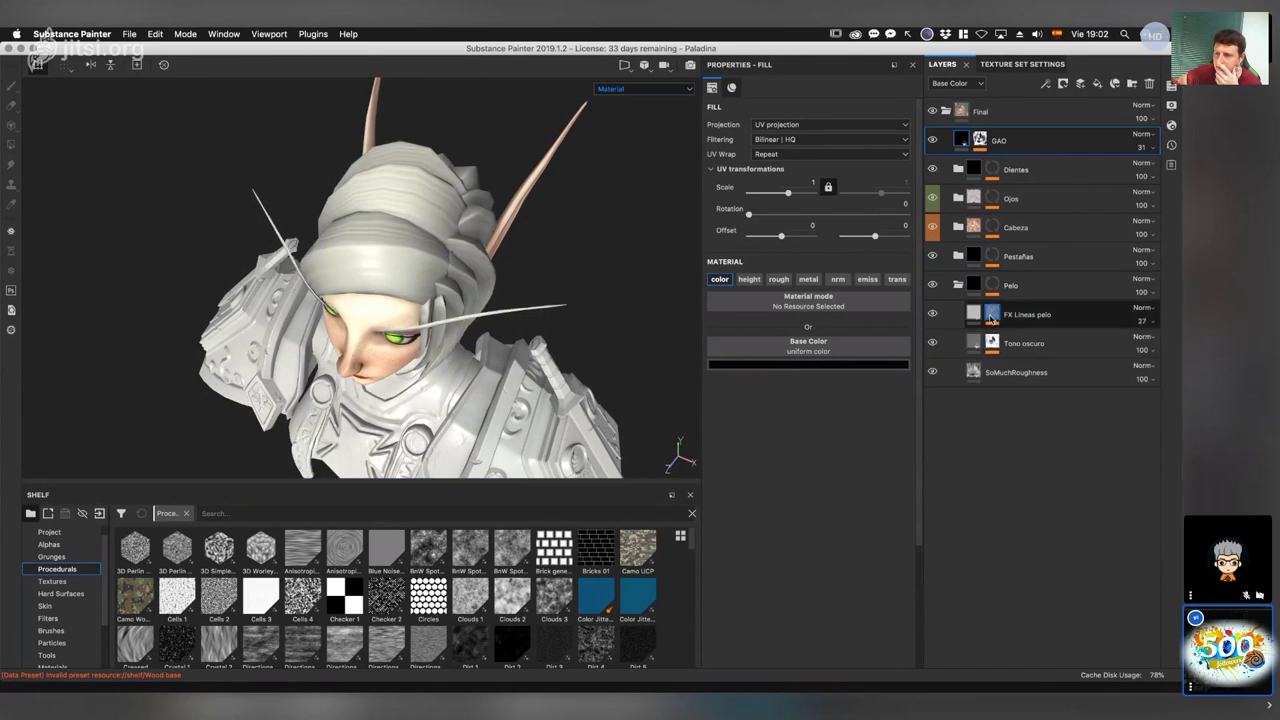
pyautogui.moveTo(421, 247)
pyautogui.keyDown('alt'); pyautogui.mouseDown()
pyautogui.moveTo(450, 230)
pyautogui.moveTo(420, 260)
pyautogui.moveTo(440, 250)
pyautogui.mouseUp(); pyautogui.keyUp('alt')
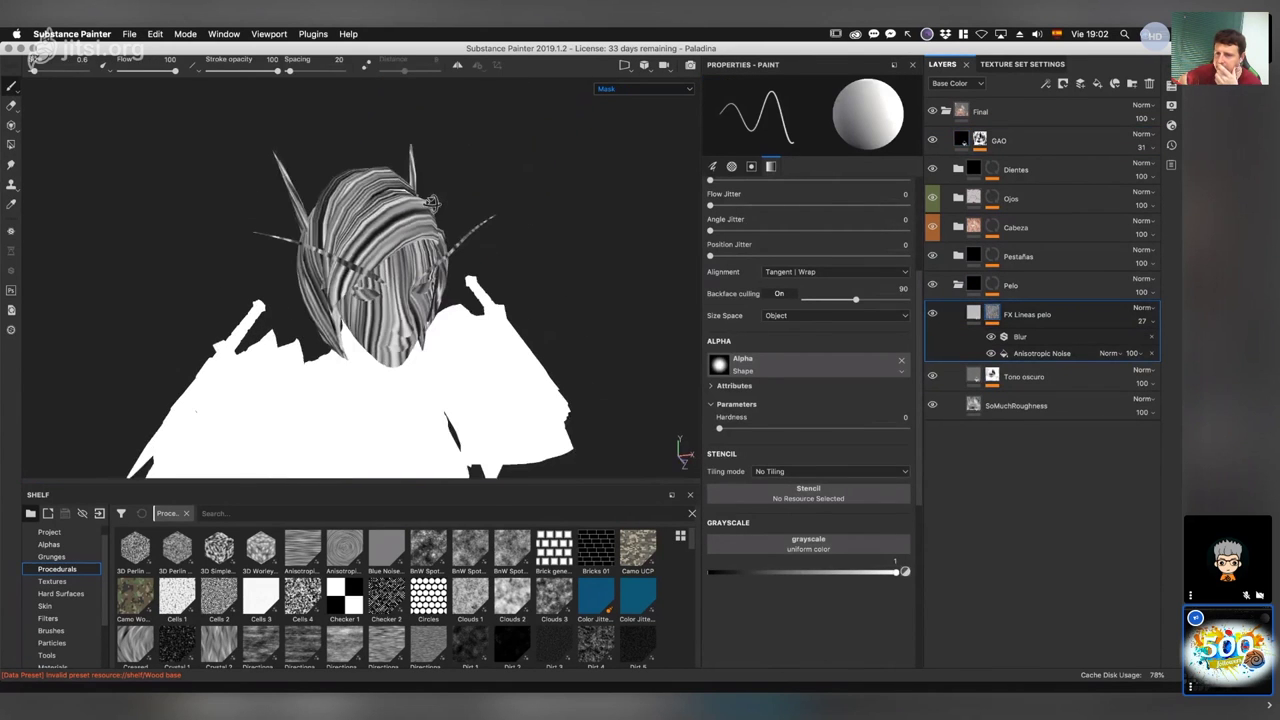
pyautogui.click(1040, 353)
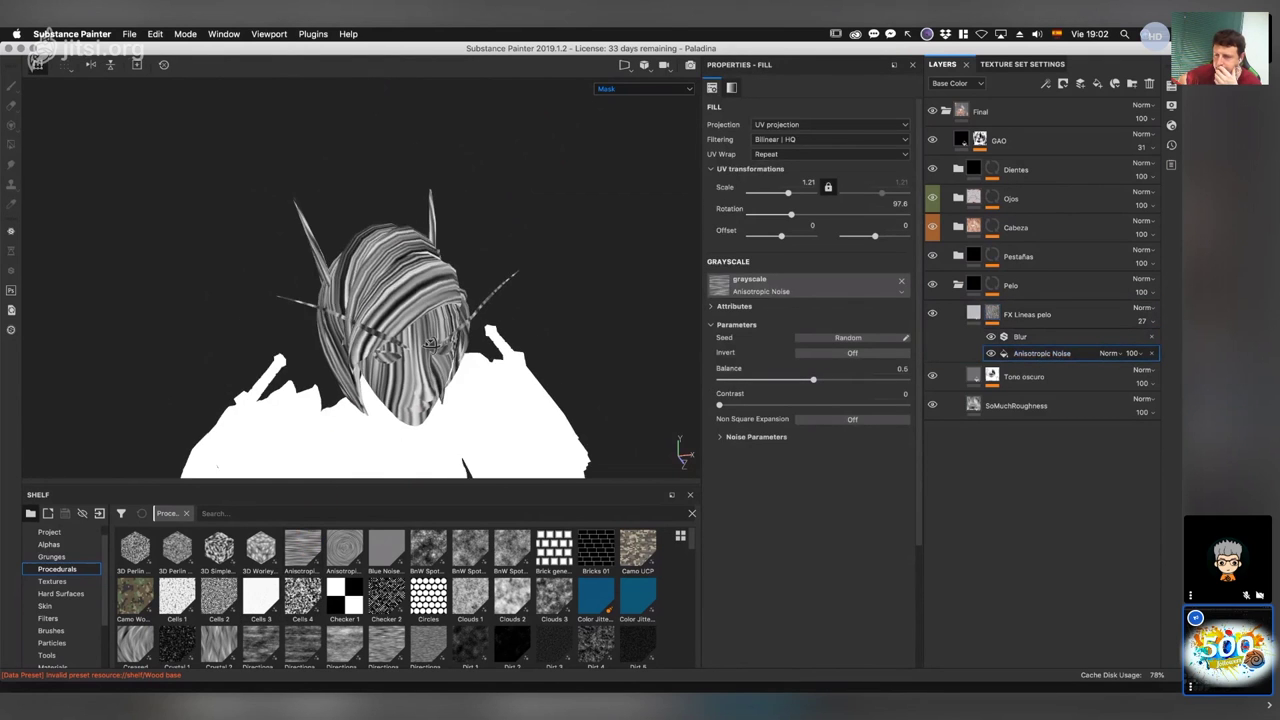
pyautogui.keyDown('alt'); pyautogui.moveTo(413, 316); pyautogui.dragTo(450, 300); pyautogui.keyUp('alt')
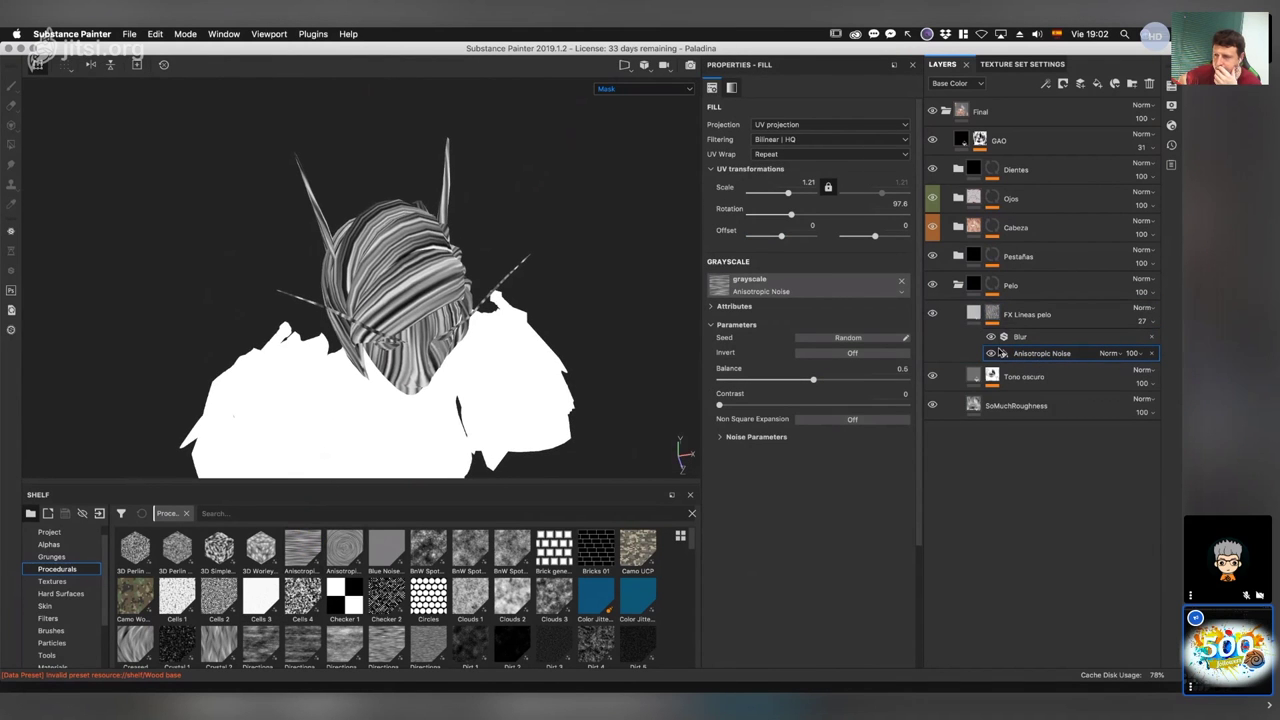
pyautogui.moveTo(790, 215); pyautogui.dragTo(829, 216)
pyautogui.click(790, 215)
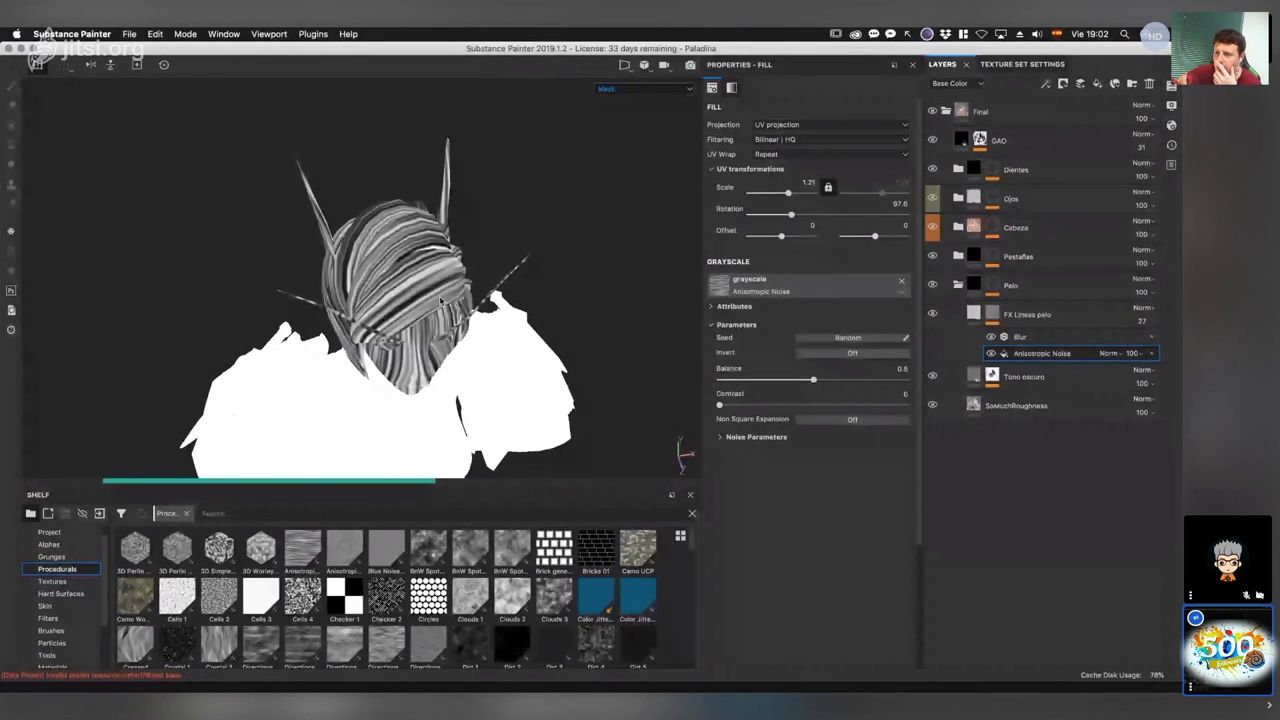
# Step: Inspect the hair stripe noise on the flat UV layout, then return to the 3D material view
pyautogui.press('m')
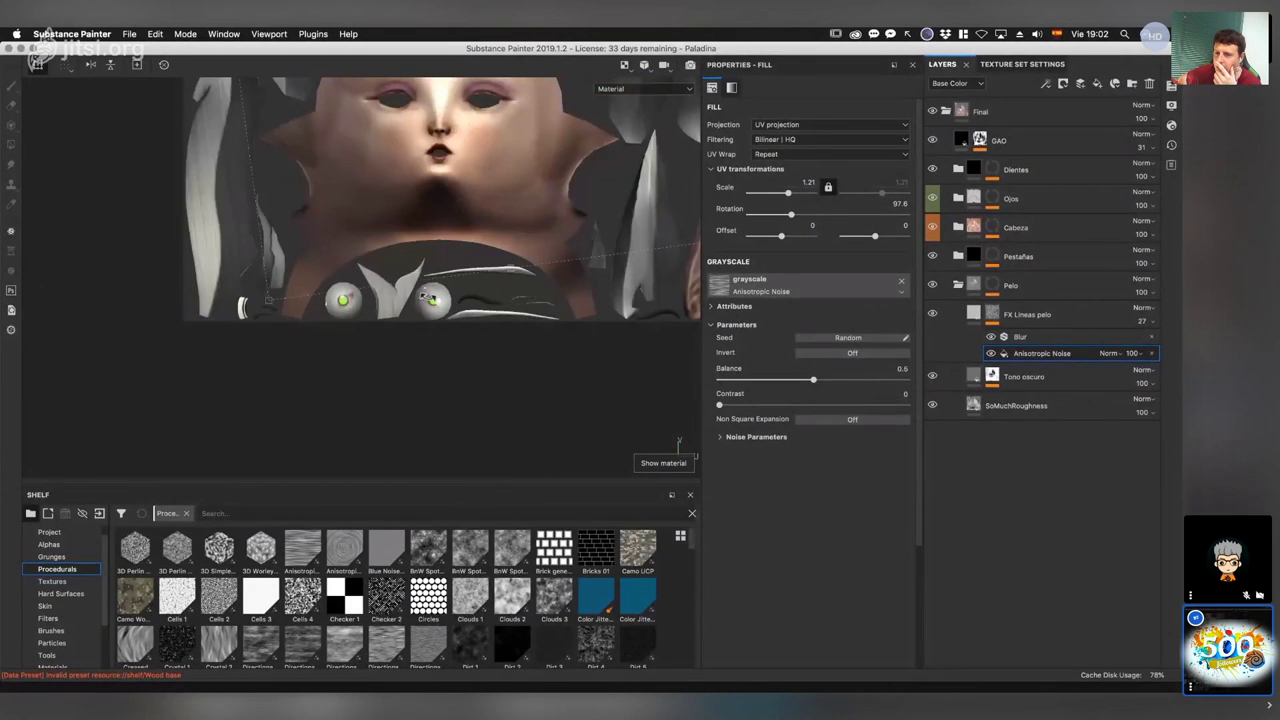
pyautogui.press('f')
pyautogui.moveTo(450, 110); pyautogui.dragTo(460, 280)
pyautogui.moveTo(485, 125)
pyautogui.mouseDown()
pyautogui.moveTo(460, 280)
pyautogui.moveTo(520, 330)
pyautogui.mouseUp()
pyautogui.moveTo(357, 172)
pyautogui.mouseDown()
pyautogui.moveTo(345, 300)
pyautogui.moveTo(430, 168)
pyautogui.mouseUp()
pyautogui.moveTo(370, 295); pyautogui.dragTo(445, 208)
pyautogui.moveTo(342, 274); pyautogui.dragTo(508, 155)
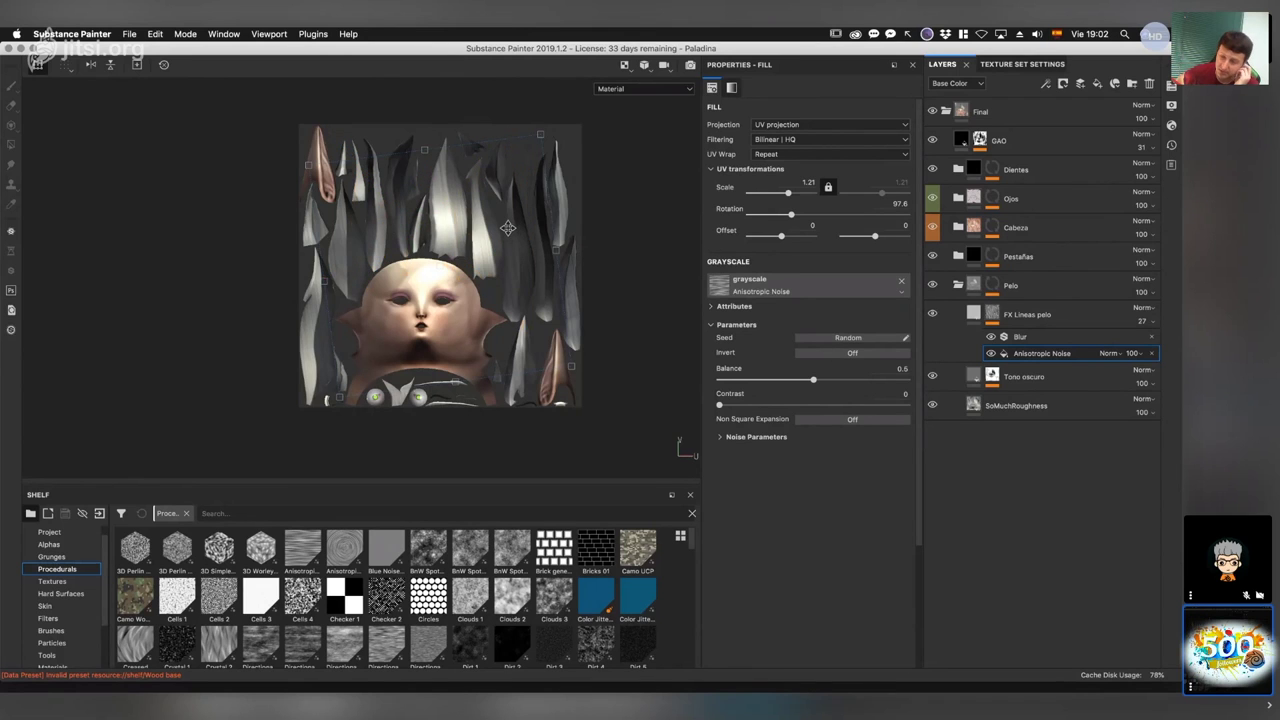
pyautogui.press('c')
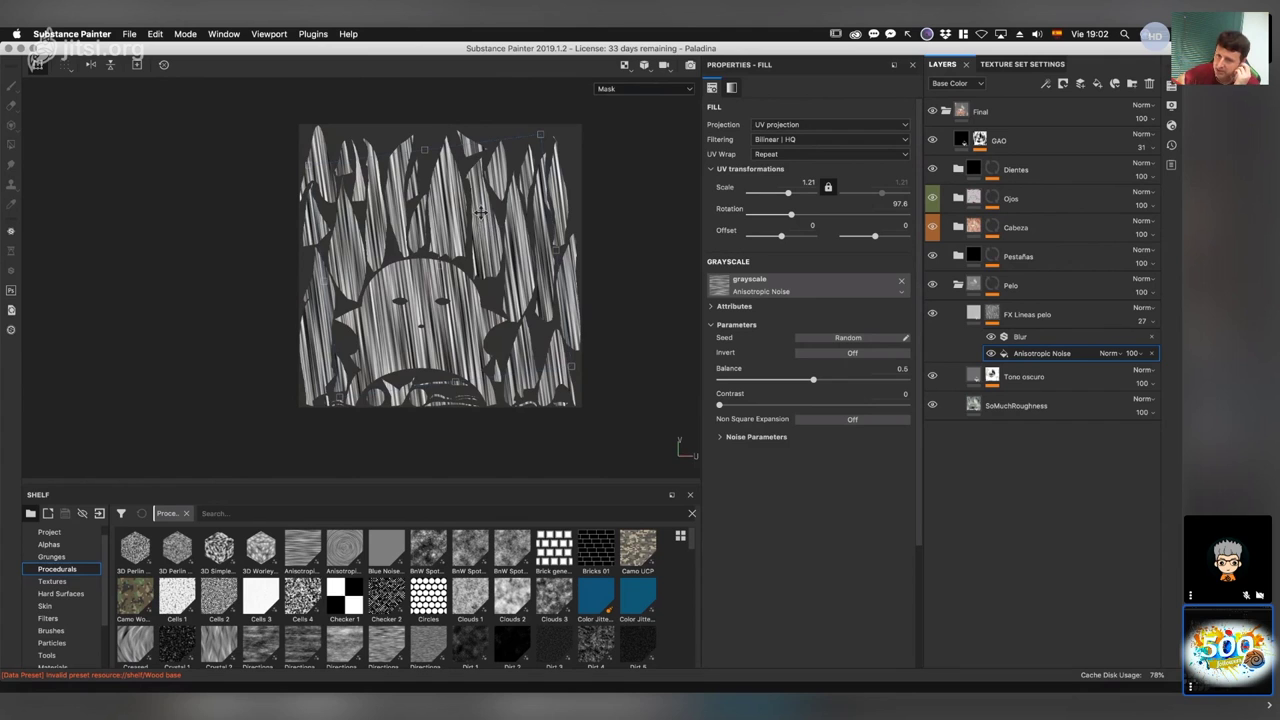
pyautogui.press('m')
pyautogui.press('F2')
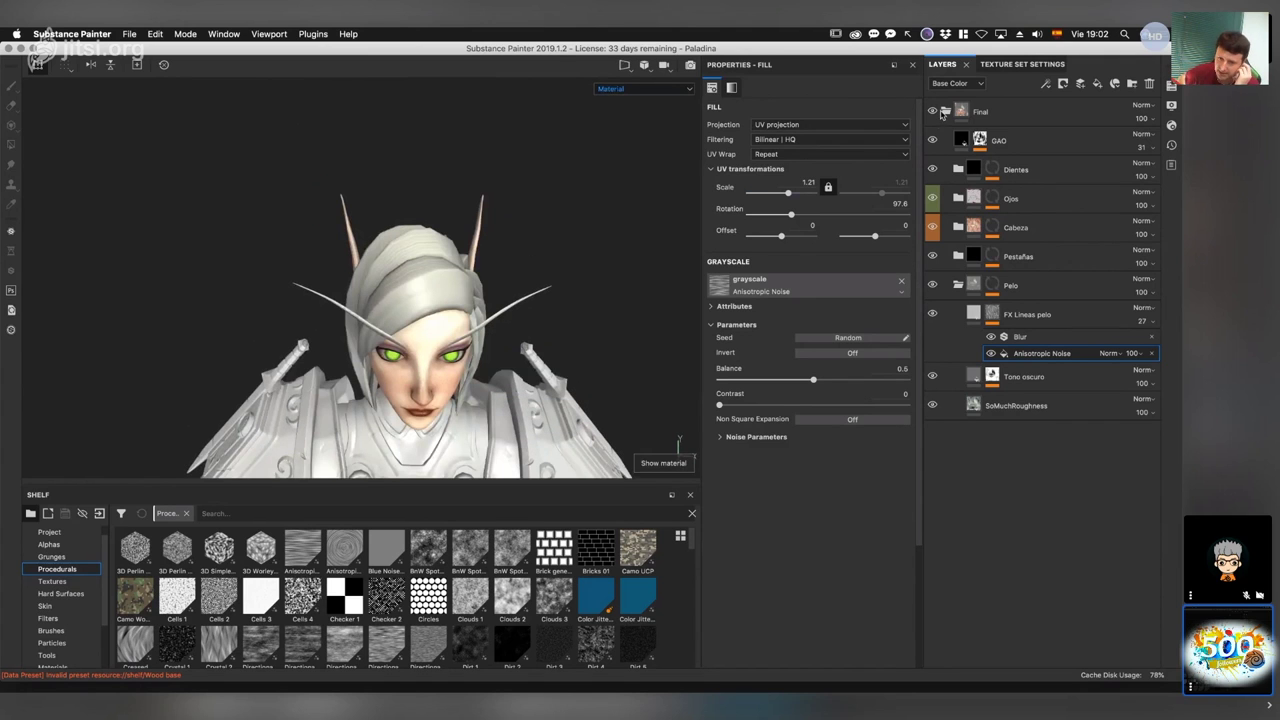
# Step: Switch to the Body texture set and turn on the Final layer's visibility
pyautogui.click(1172, 87)
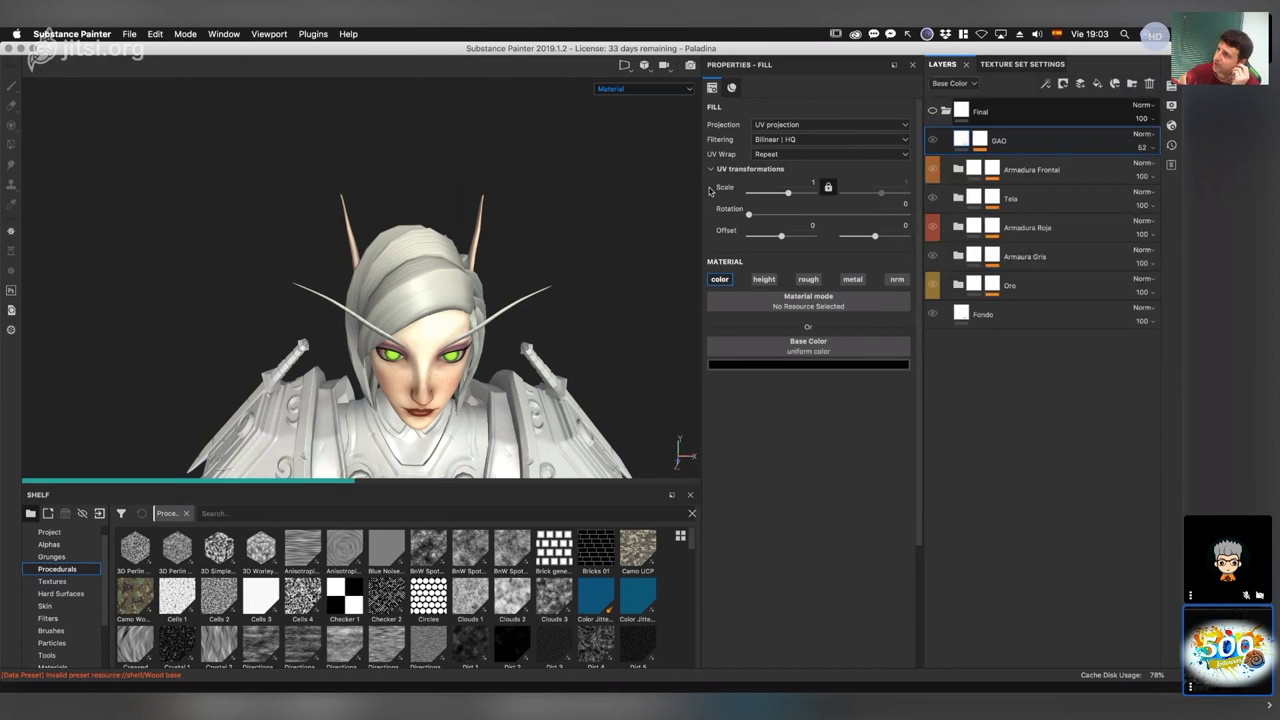
pyautogui.click(1172, 87)
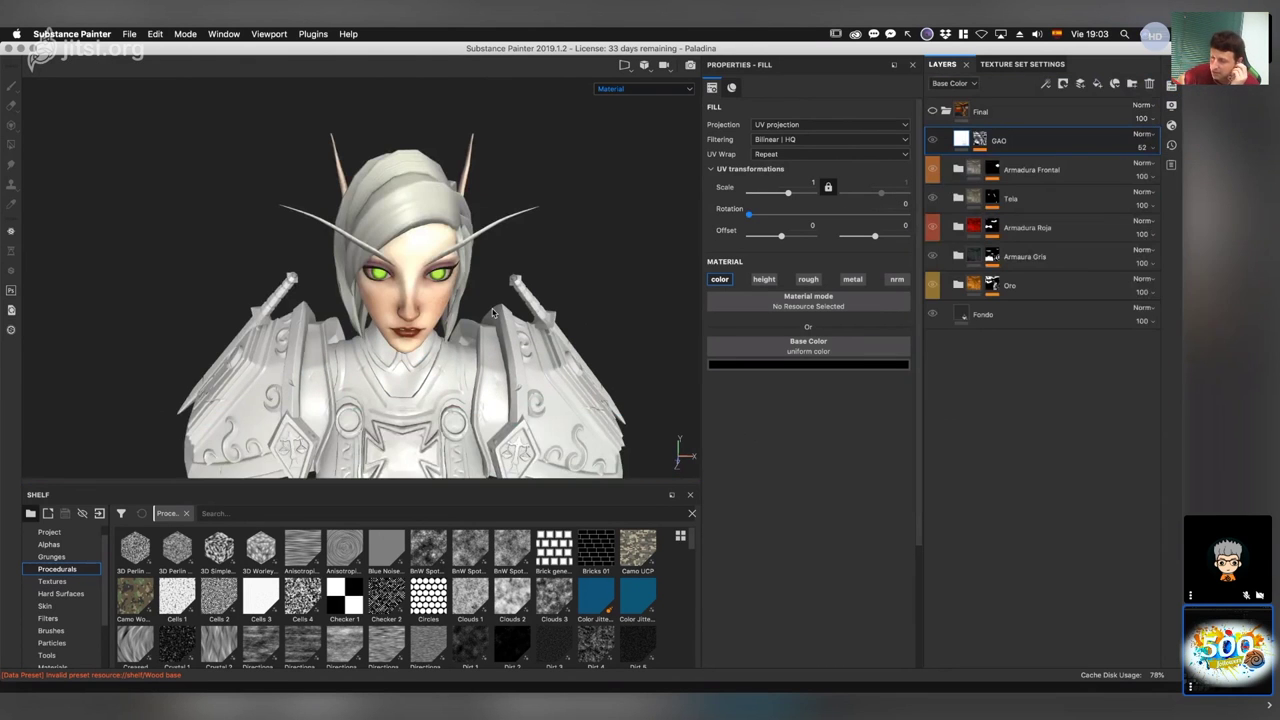
pyautogui.keyDown('alt'); pyautogui.moveTo(495, 318); pyautogui.dragTo(421, 321); pyautogui.keyUp('alt')
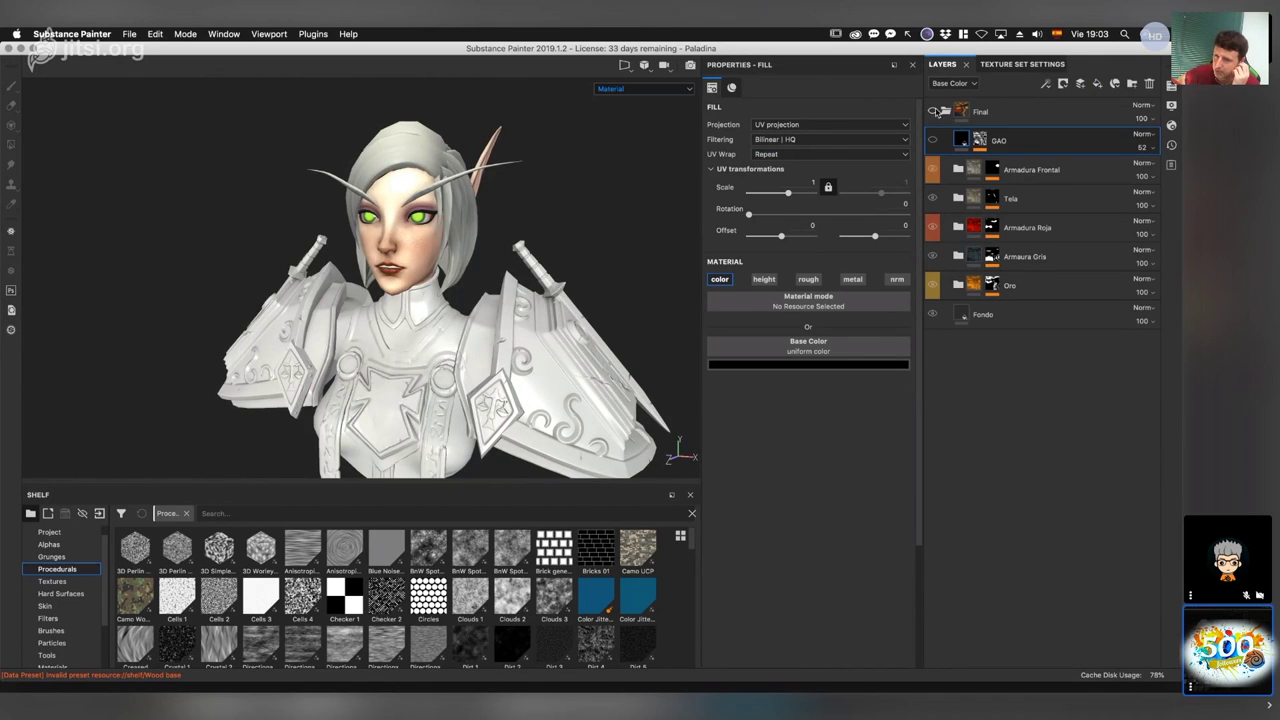
pyautogui.click(932, 172)
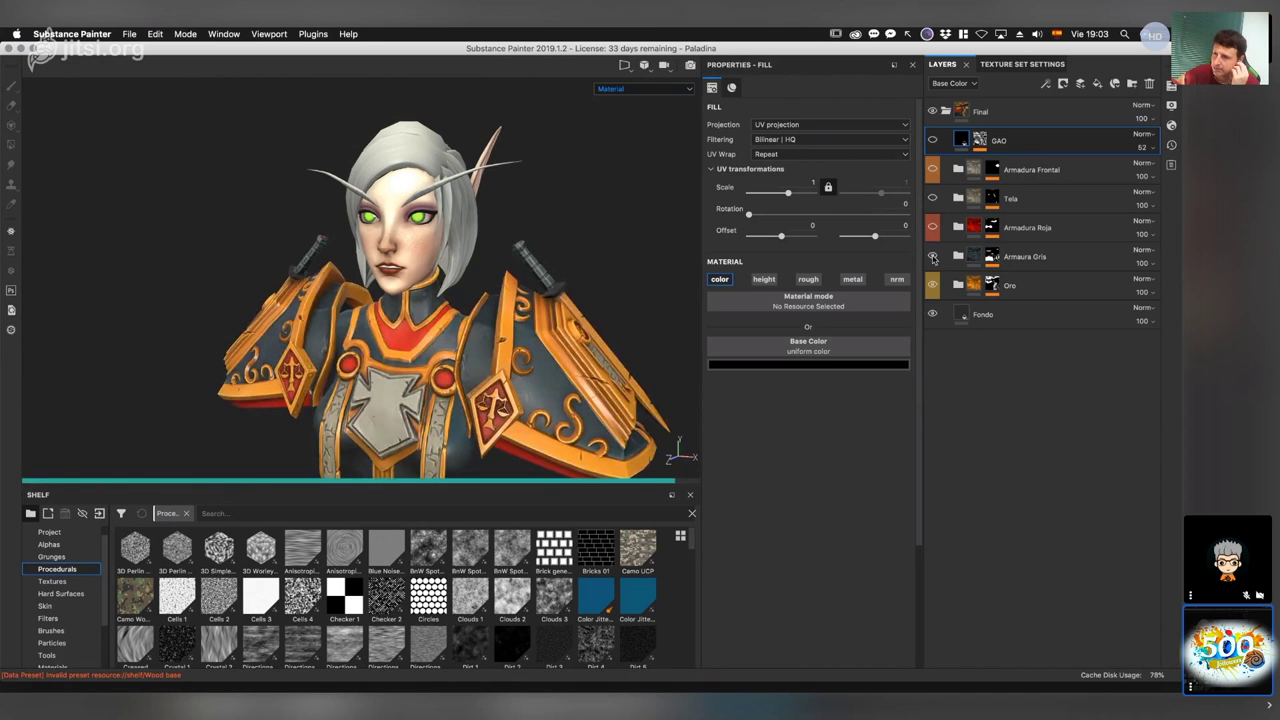
# Step: Hide the armour colour layers and orbit to inspect the dark grey base
pyautogui.click(932, 257)
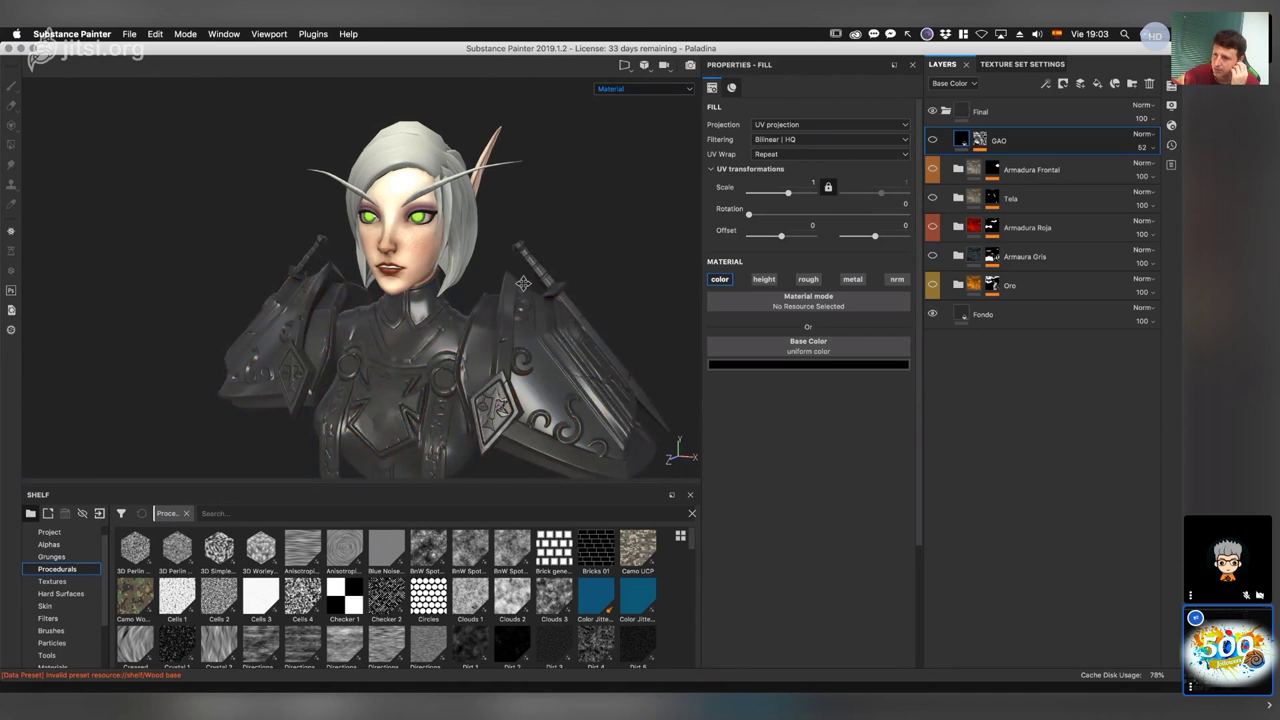
pyautogui.keyDown('alt'); pyautogui.moveTo(522, 284); pyautogui.dragTo(548, 278); pyautogui.keyUp('alt')
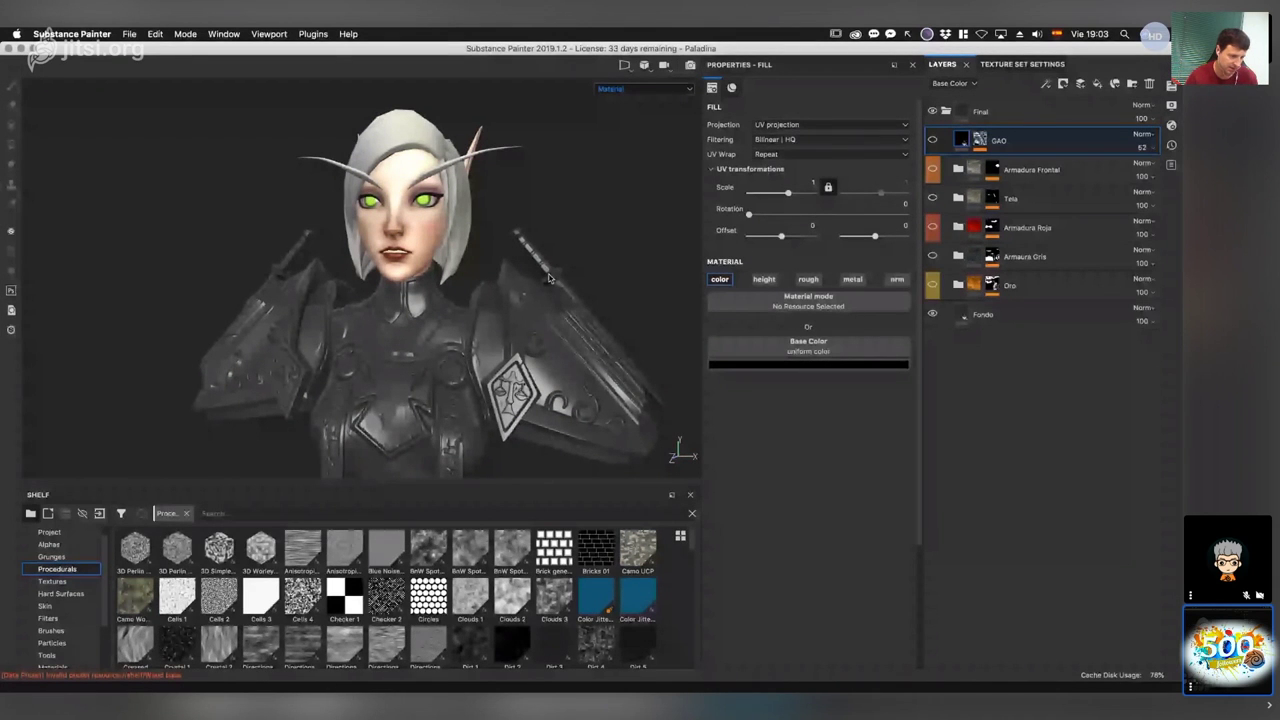
pyautogui.keyDown('alt'); pyautogui.moveTo(548, 278); pyautogui.dragTo(475, 260); pyautogui.keyUp('alt')
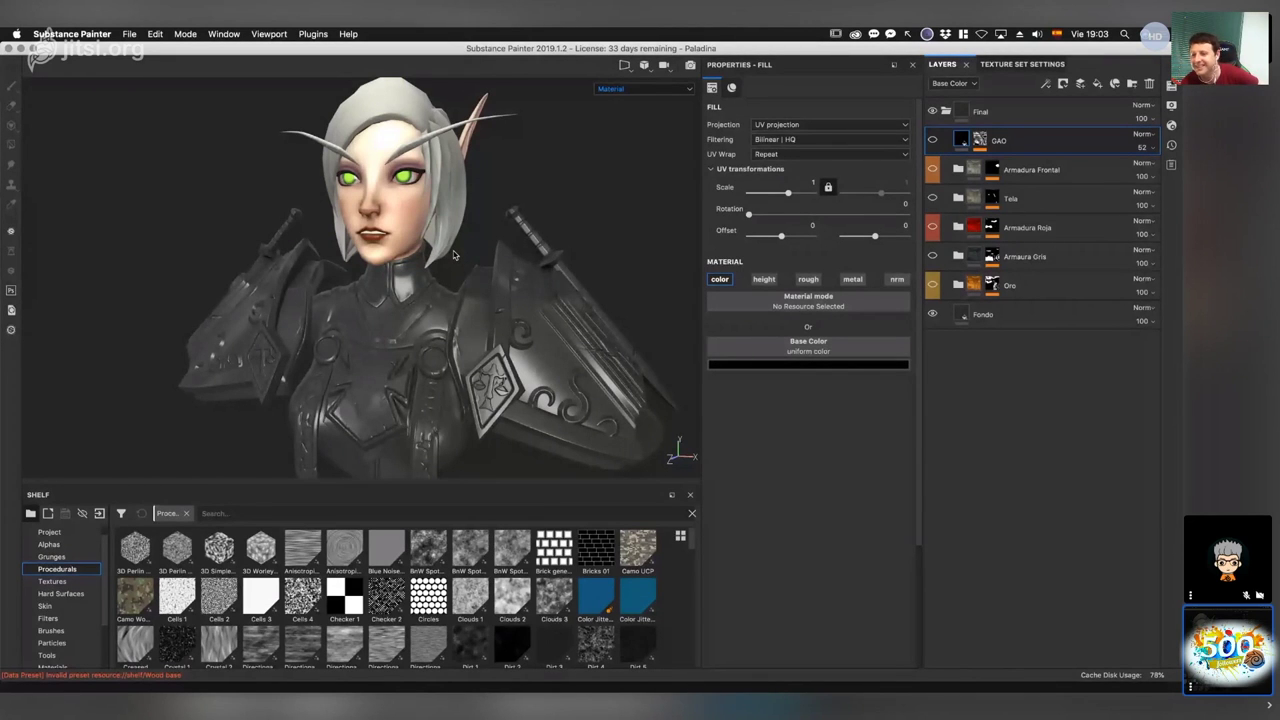
pyautogui.keyDown('alt'); pyautogui.moveTo(453, 255); pyautogui.dragTo(400, 120); pyautogui.keyUp('alt')
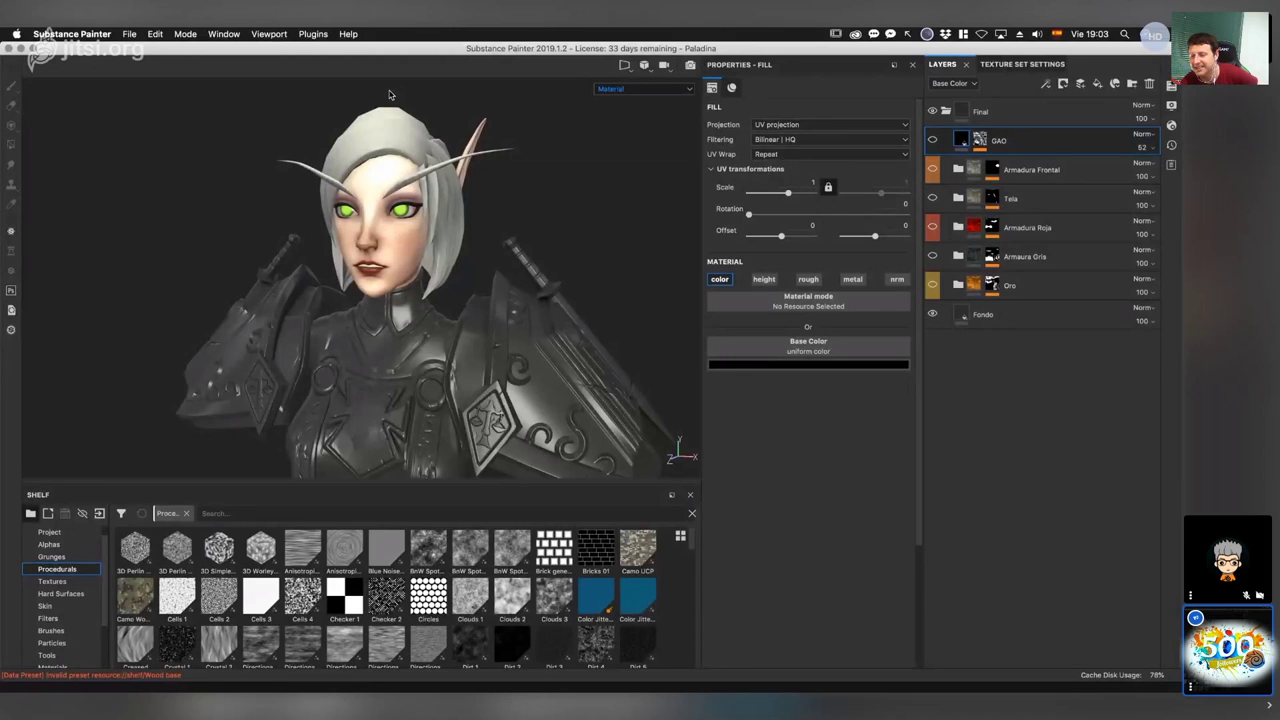
pyautogui.keyDown('alt'); pyautogui.moveTo(390, 95); pyautogui.dragTo(380, 110); pyautogui.keyUp('alt')
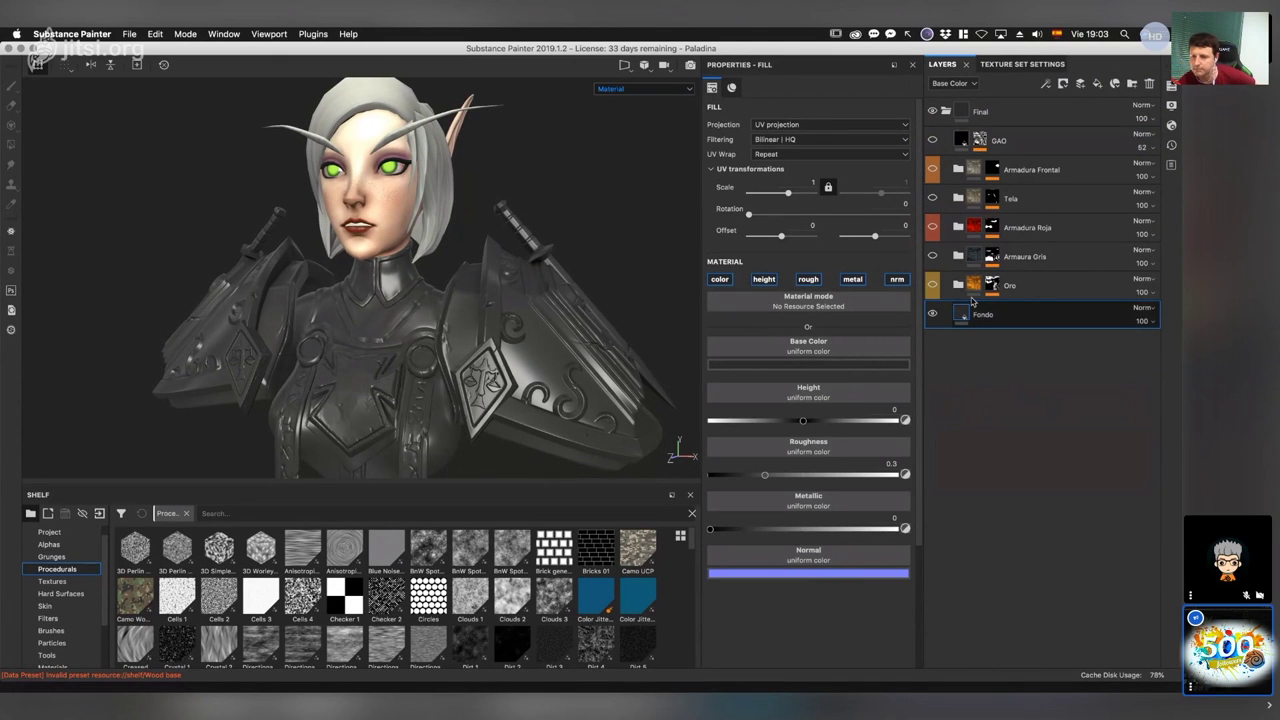
# Step: Open the Oro folder's gold mask and check the second SoMuchRoughness layer's name and presets
pyautogui.click(959, 286)
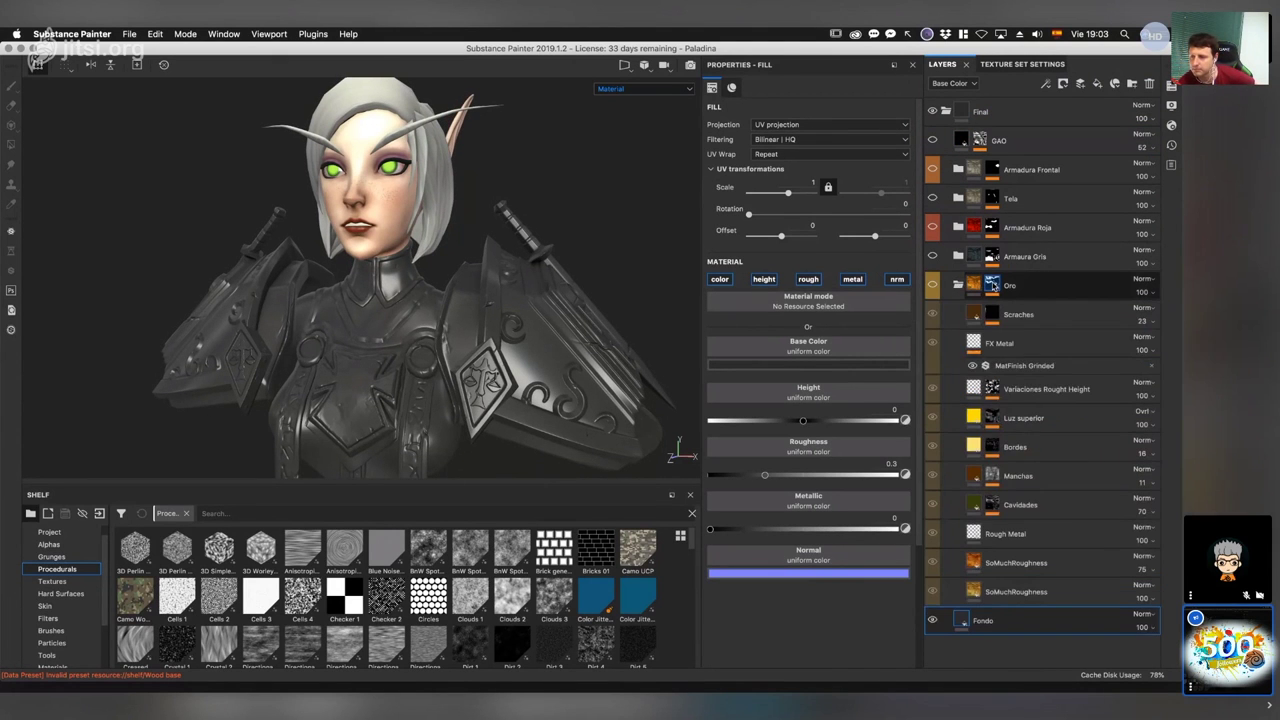
pyautogui.keyDown('alt'); pyautogui.click(991, 285); pyautogui.keyUp('alt')
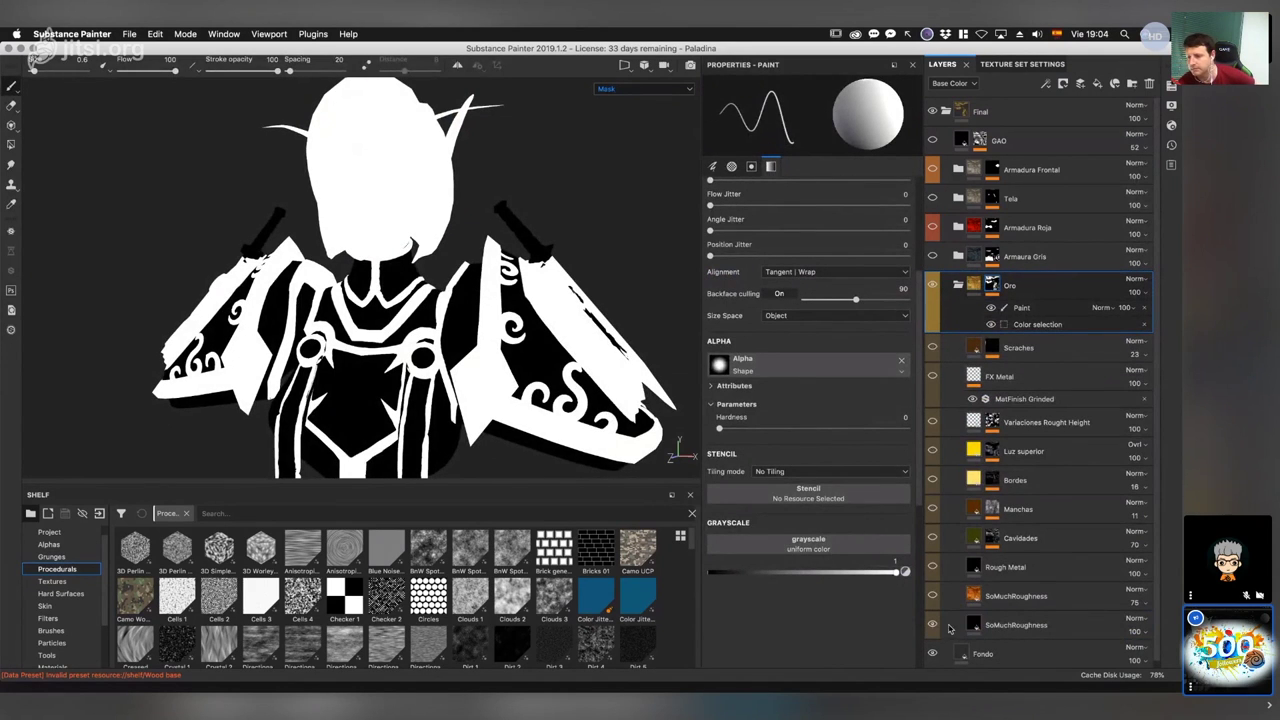
pyautogui.doubleClick(1010, 627)
pyautogui.press('Return')
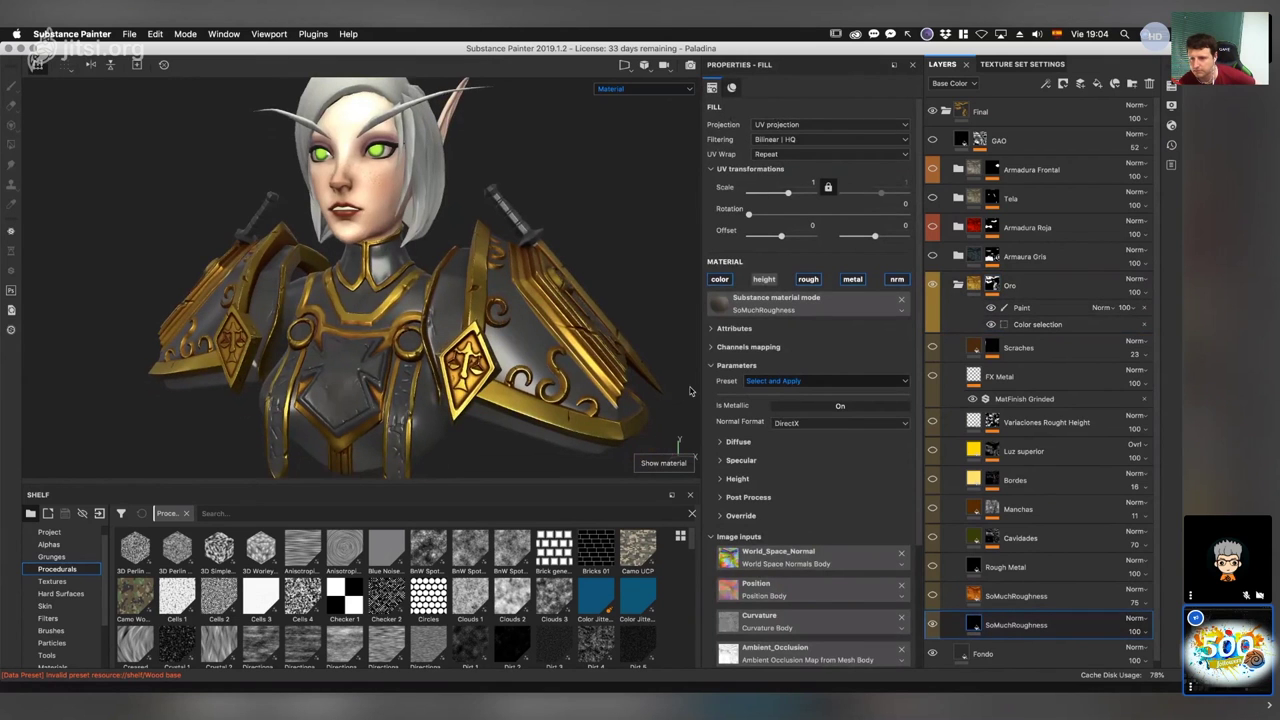
pyautogui.click(806, 381)
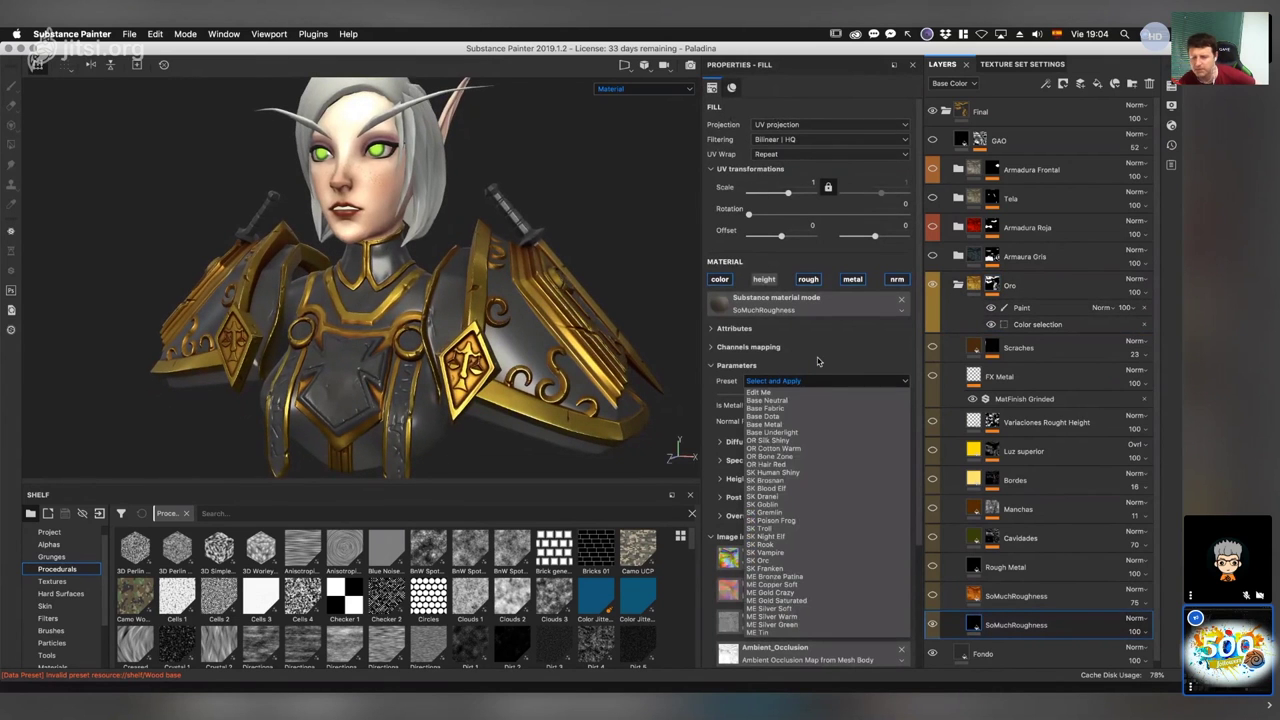
pyautogui.click(930, 598)
# Step: Compare the SoMuchRoughness layer on and off, keep it on, and view Base Color
pyautogui.click(932, 597)
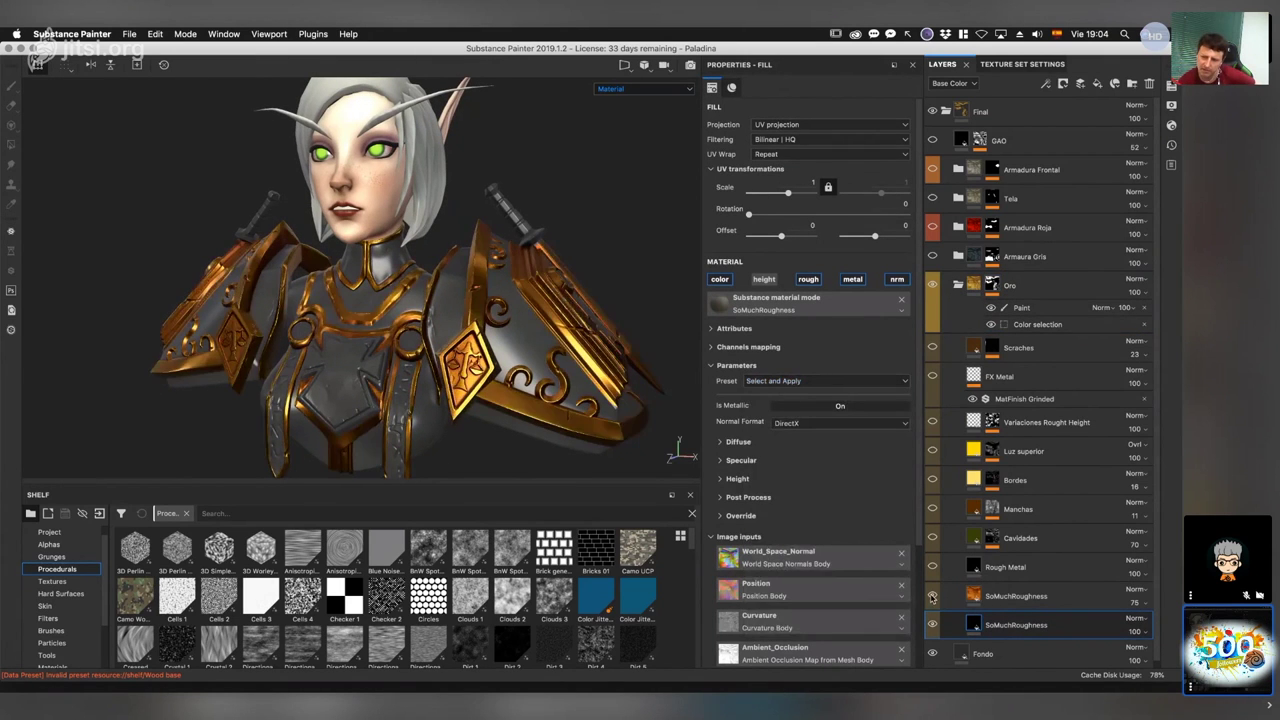
pyautogui.click(932, 597)
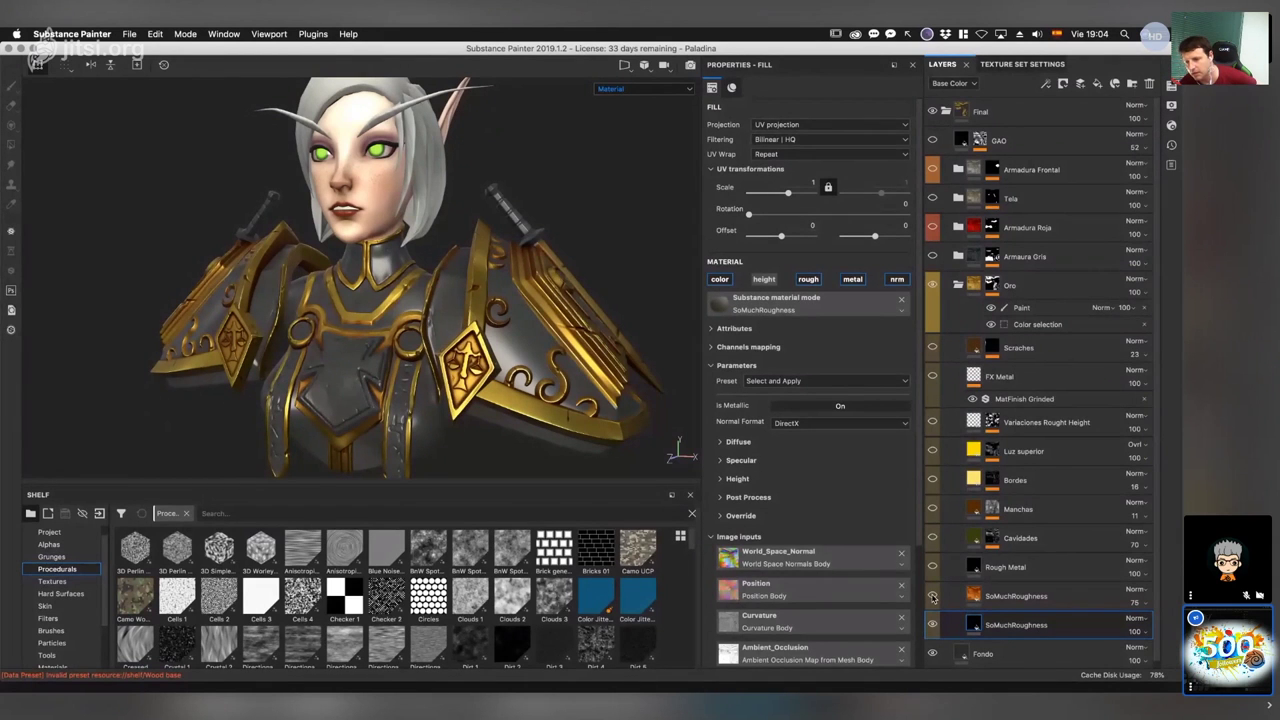
pyautogui.click(932, 597)
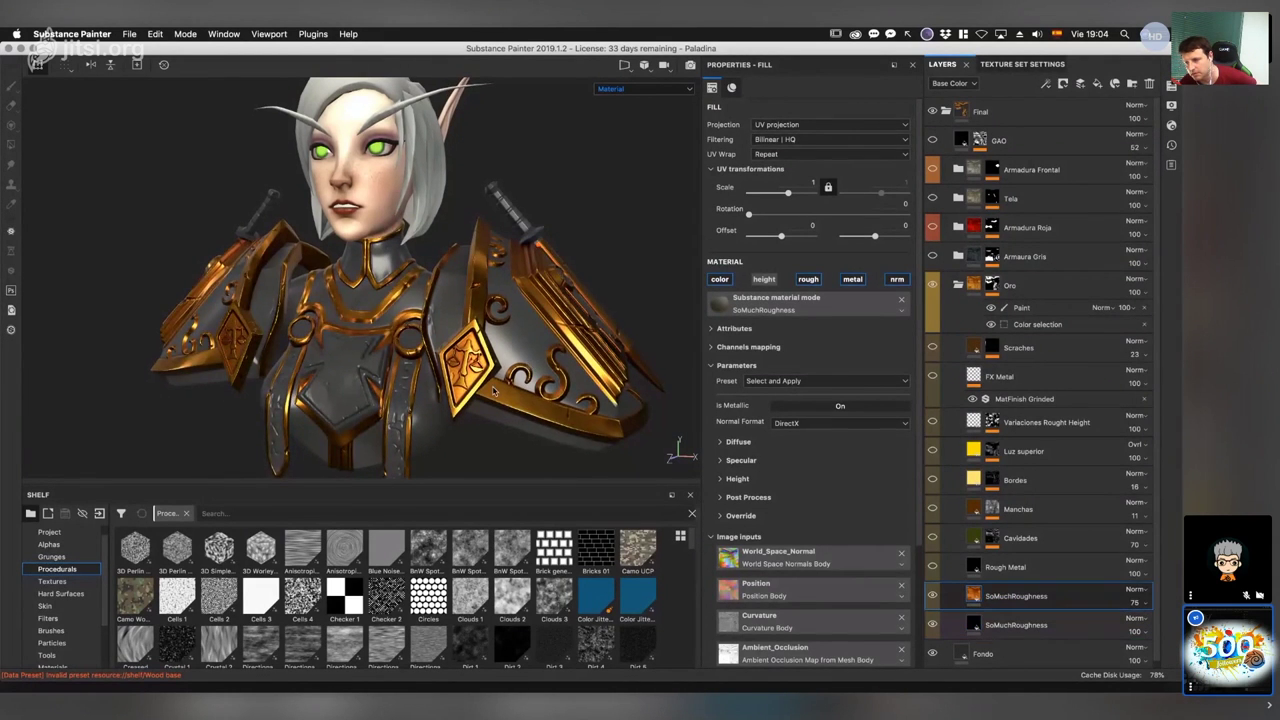
pyautogui.keyDown('alt'); pyautogui.moveTo(522, 373); pyautogui.dragTo(497, 377); pyautogui.keyUp('alt')
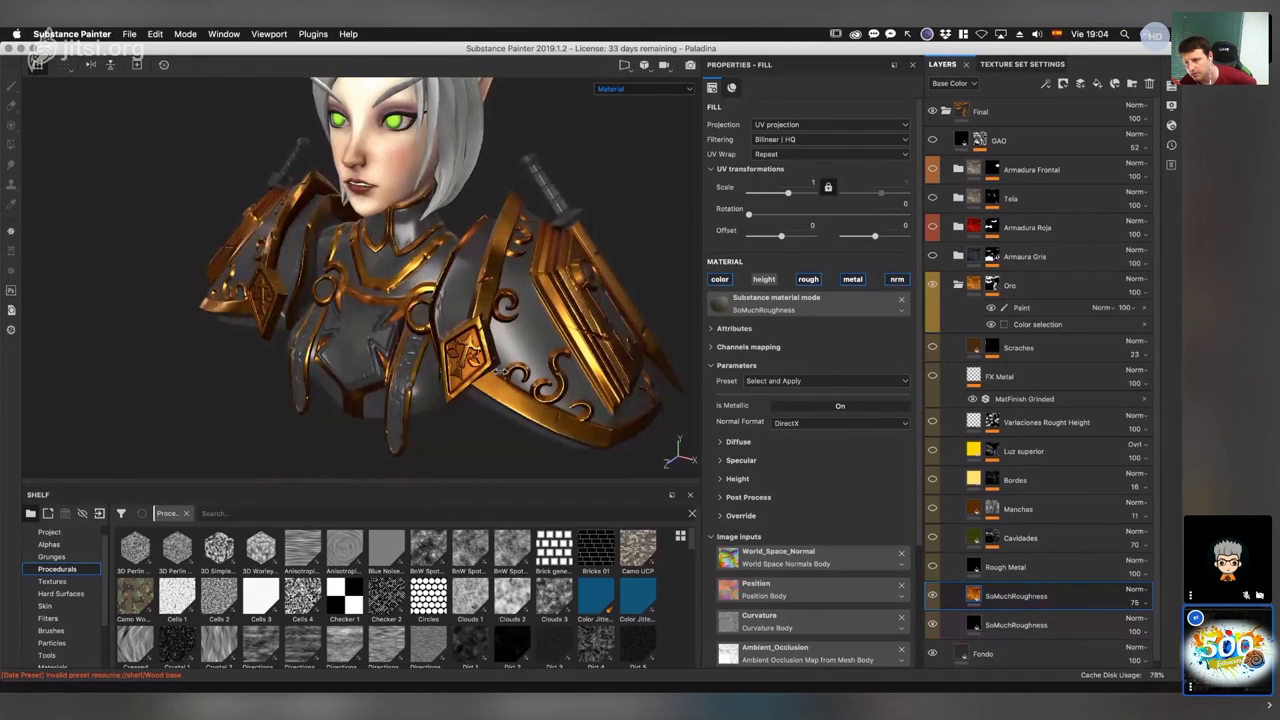
pyautogui.press('c')
pyautogui.keyDown('alt'); pyautogui.moveTo(499, 350); pyautogui.dragTo(490, 282); pyautogui.keyUp('alt')
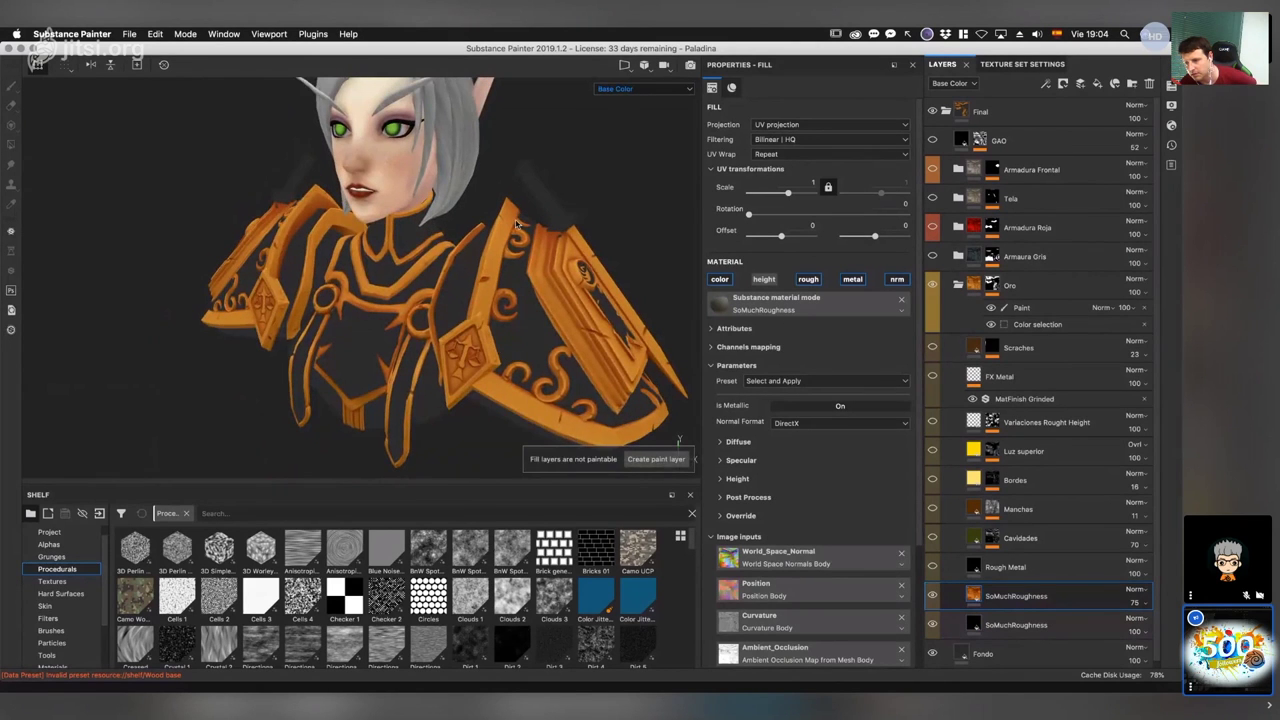
# Step: Orbit the bust to check its flat base colours from several angles
pyautogui.moveTo(490, 282)
pyautogui.keyDown('alt'); pyautogui.mouseDown()
pyautogui.moveTo(486, 378)
pyautogui.moveTo(504, 307)
pyautogui.mouseUp(); pyautogui.keyUp('alt')
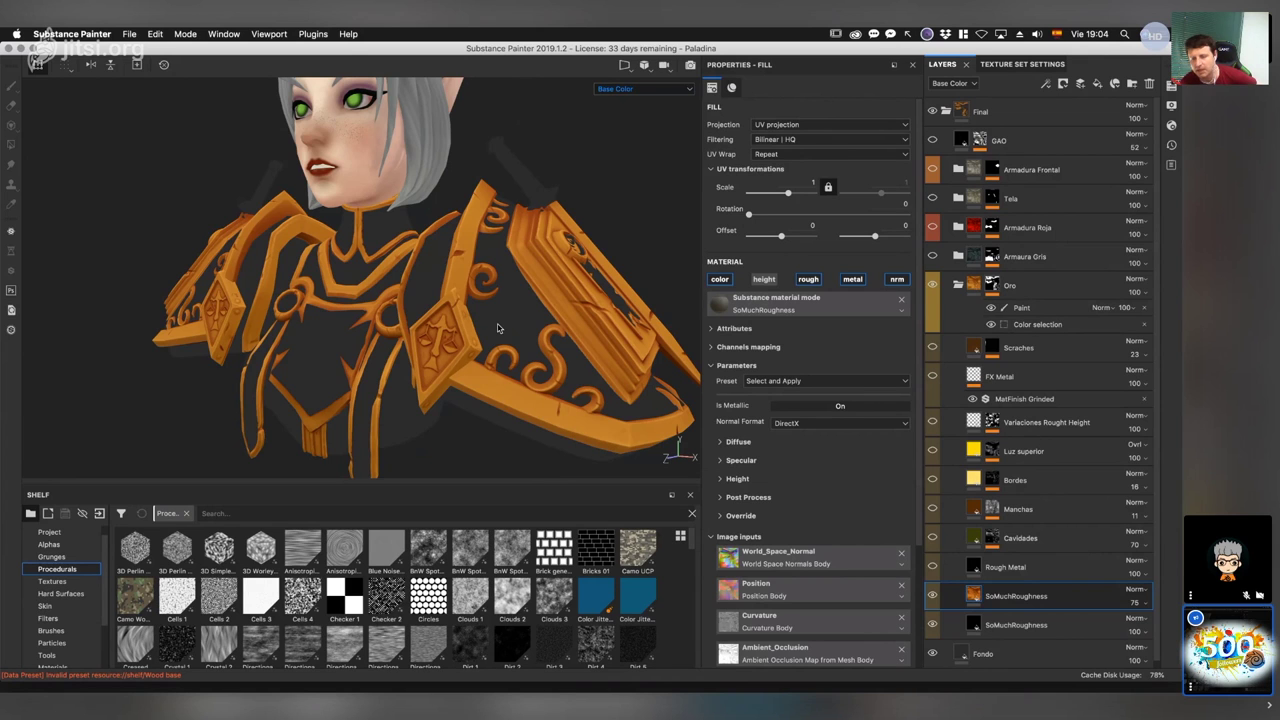
pyautogui.moveTo(497, 328)
pyautogui.keyDown('alt'); pyautogui.mouseDown()
pyautogui.moveTo(446, 302)
pyautogui.moveTo(427, 200)
pyautogui.mouseUp(); pyautogui.keyUp('alt')
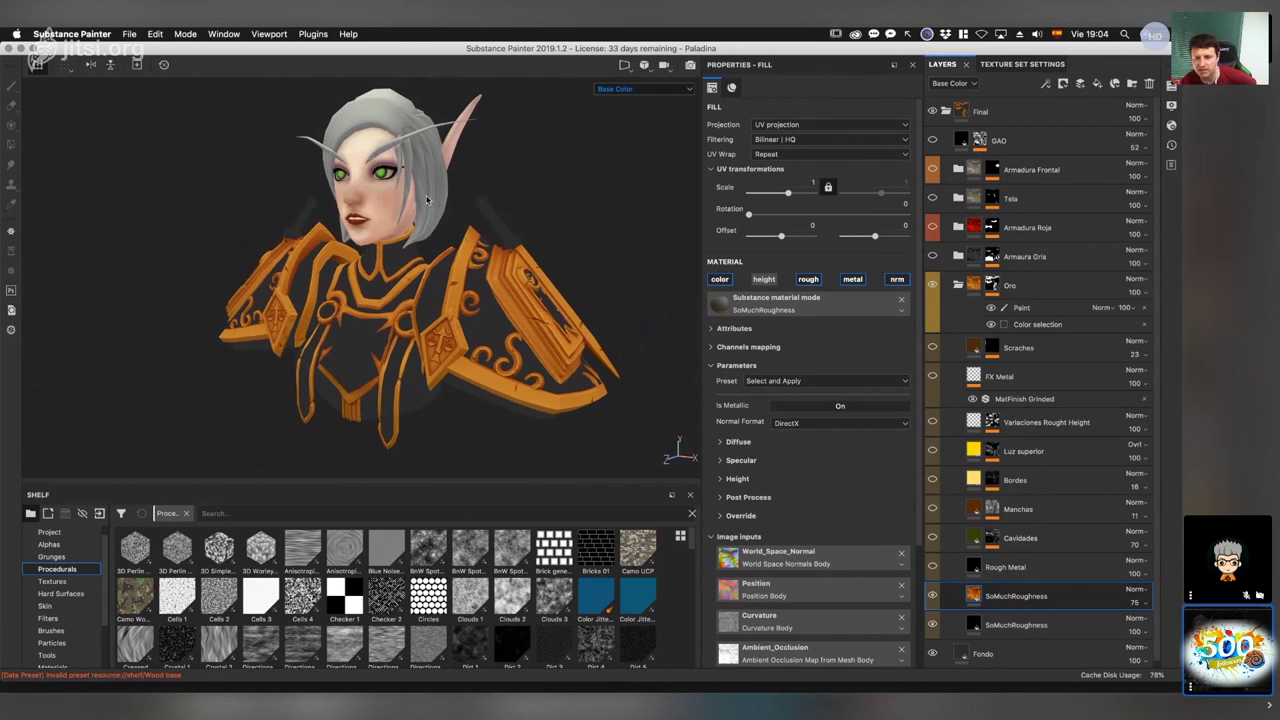
pyautogui.keyDown('alt'); pyautogui.moveTo(475, 263); pyautogui.dragTo(490, 266); pyautogui.keyUp('alt')
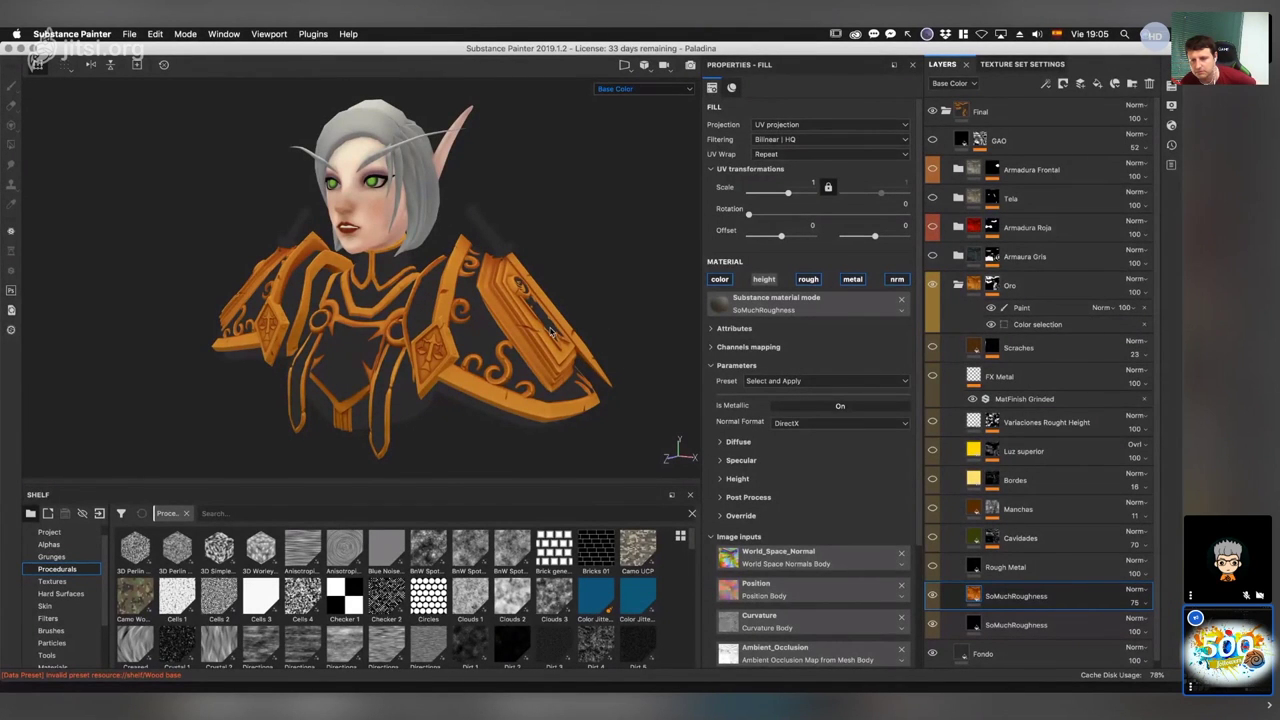
pyautogui.moveTo(551, 332)
pyautogui.keyDown('alt'); pyautogui.mouseDown()
pyautogui.moveTo(480, 405)
pyautogui.moveTo(513, 395)
pyautogui.mouseUp(); pyautogui.keyUp('alt')
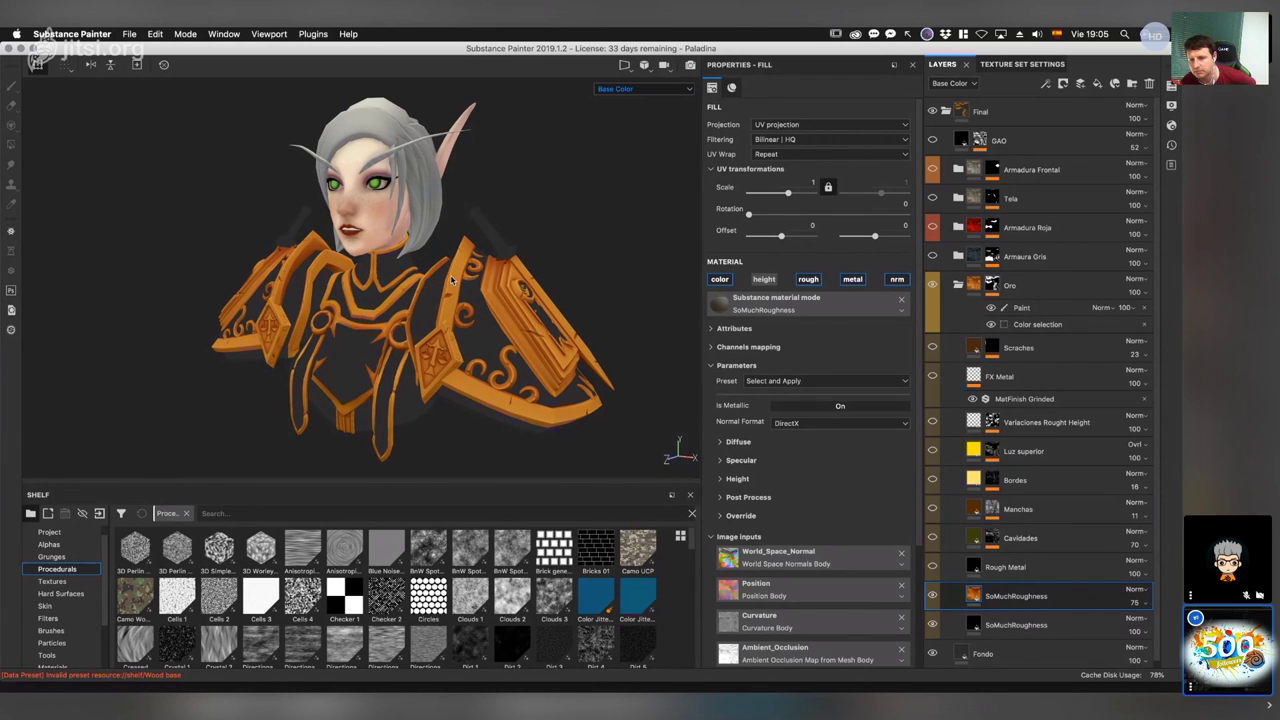
pyautogui.keyDown('alt'); pyautogui.moveTo(477, 303); pyautogui.dragTo(462, 326); pyautogui.keyUp('alt')
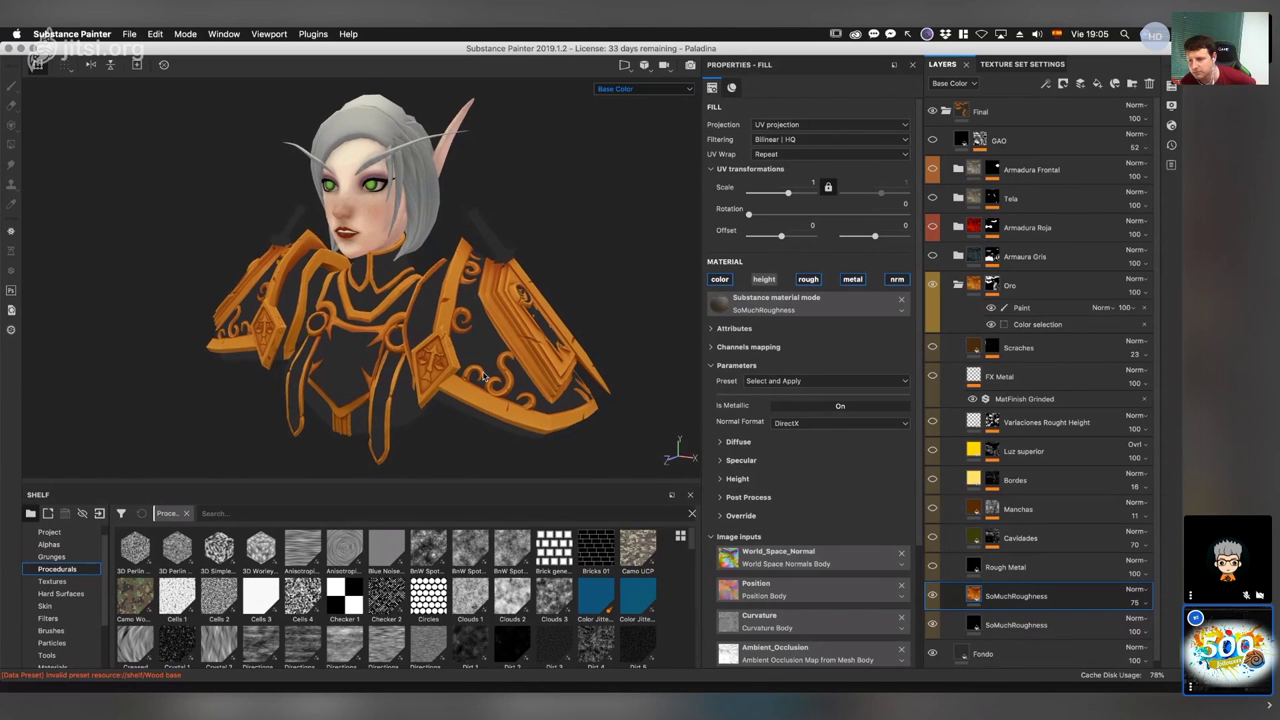
# Step: Return to the full material view, zoom in, and select the Oro gold mask
pyautogui.press('m')
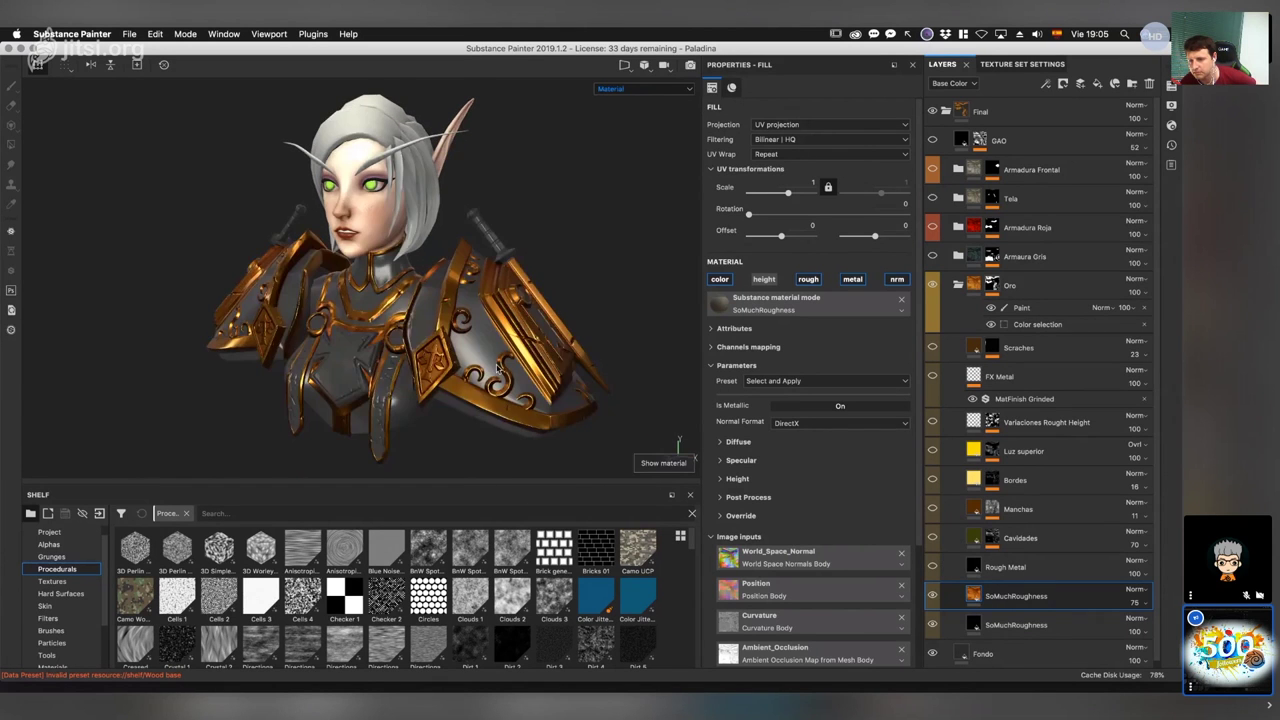
pyautogui.scroll(2, 507, 300)
pyautogui.scroll(2, 507, 300)
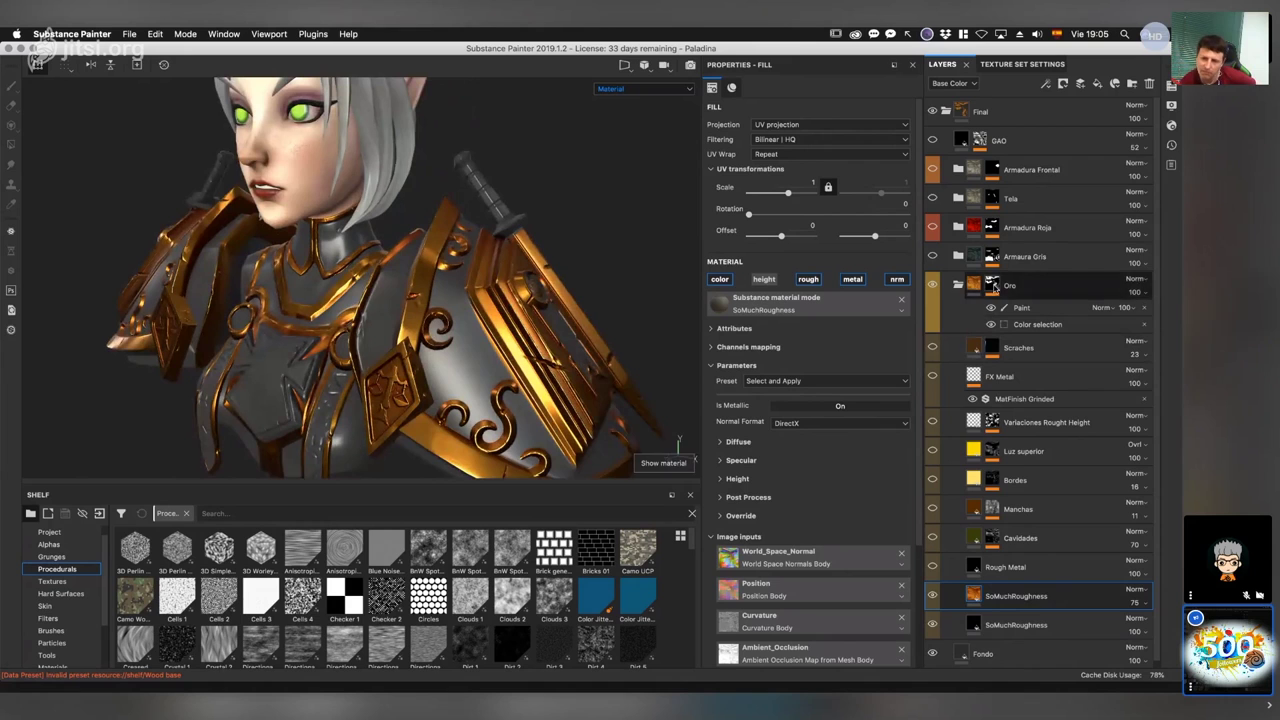
pyautogui.moveTo(1020, 595); pyautogui.dragTo(1003, 598)
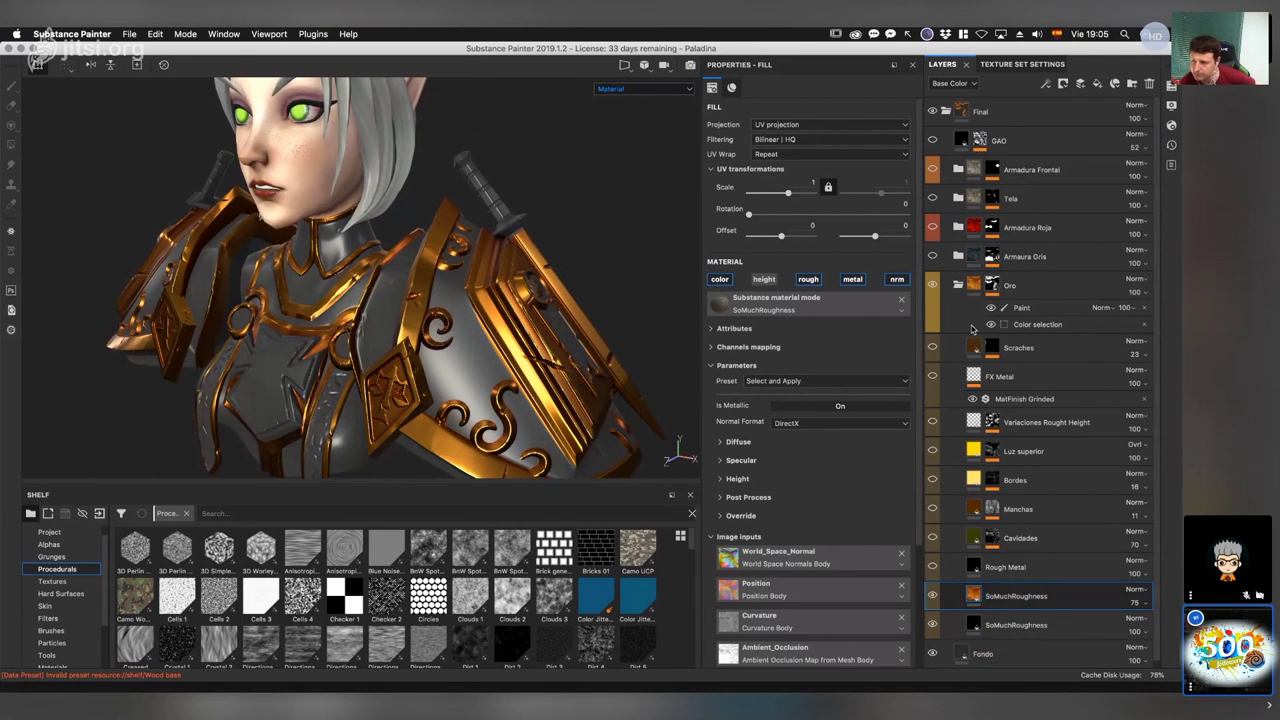
pyautogui.click(991, 286)
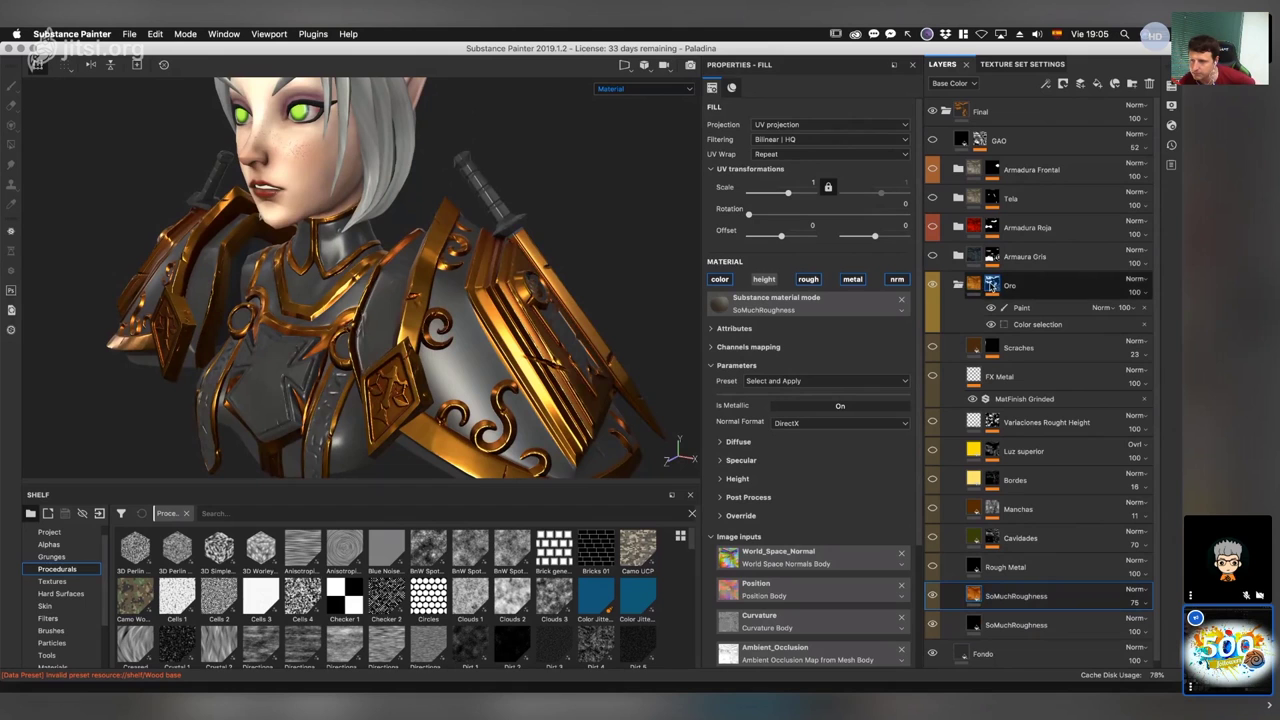
# Step: Add a colour-selection mask to Oro and pick the orange ID colour (R255 G169 B0)
pyautogui.click(992, 308)
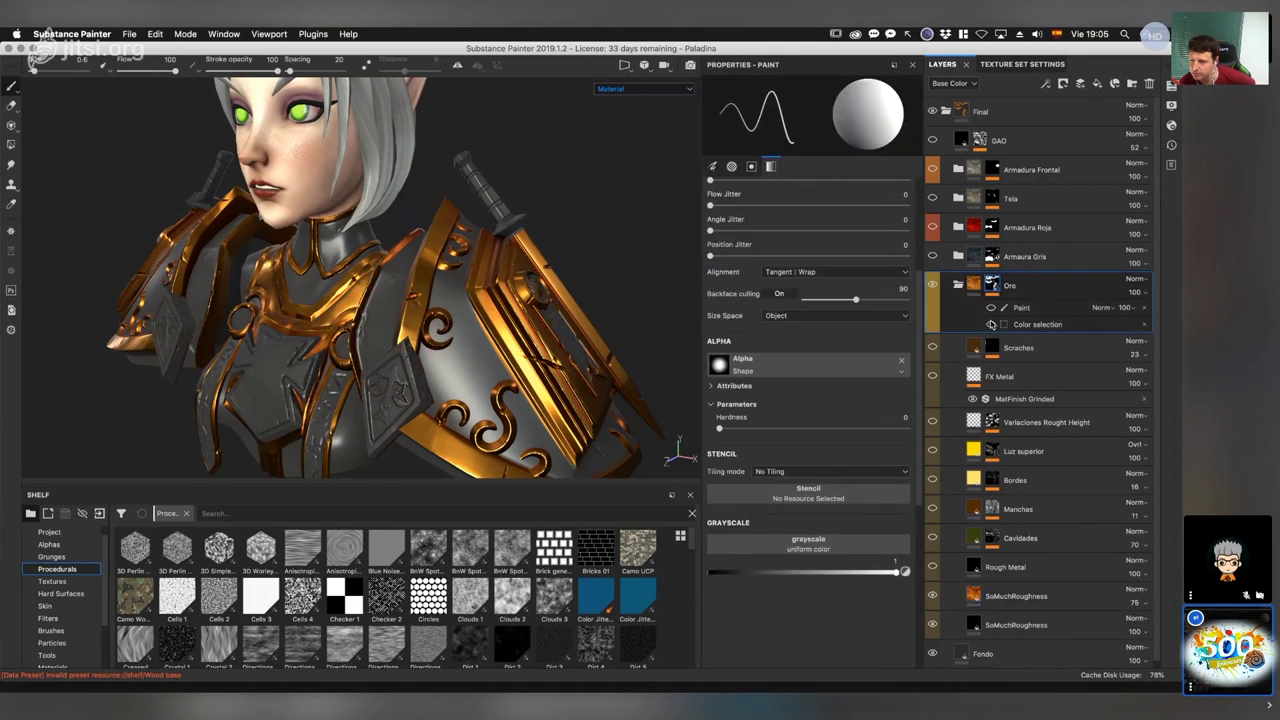
pyautogui.click(1020, 325)
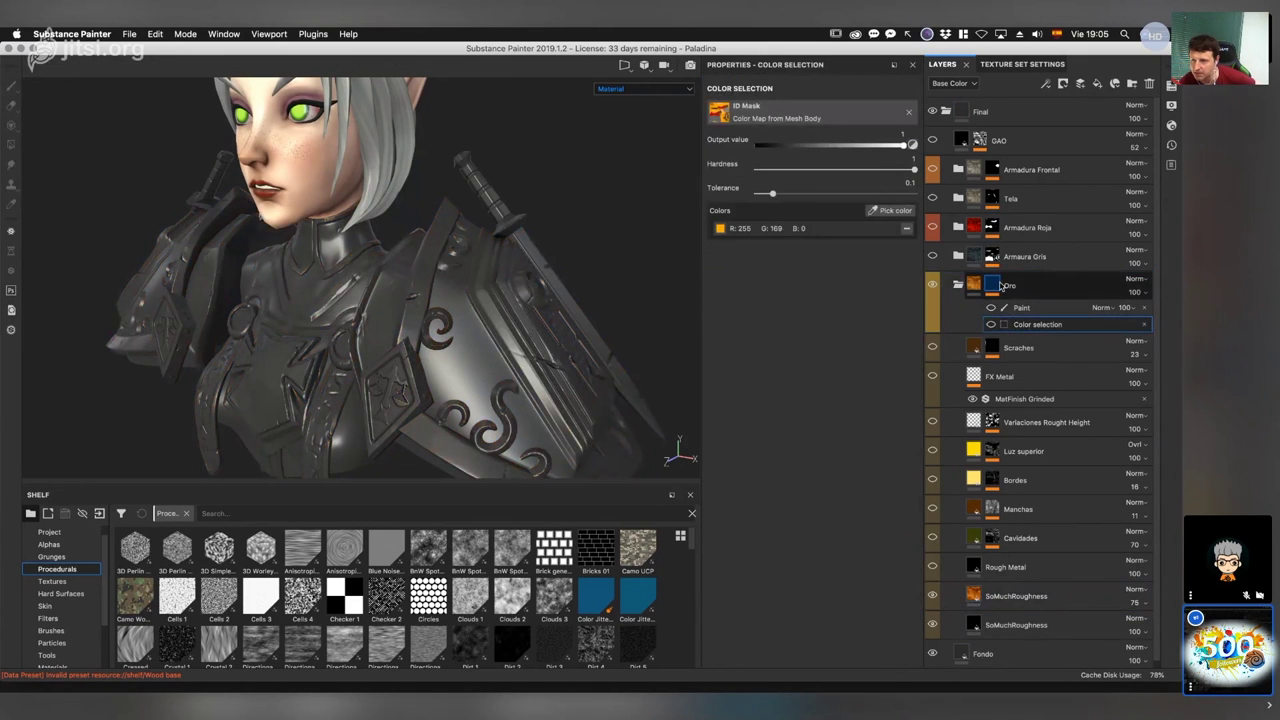
pyautogui.rightClick(994, 285)
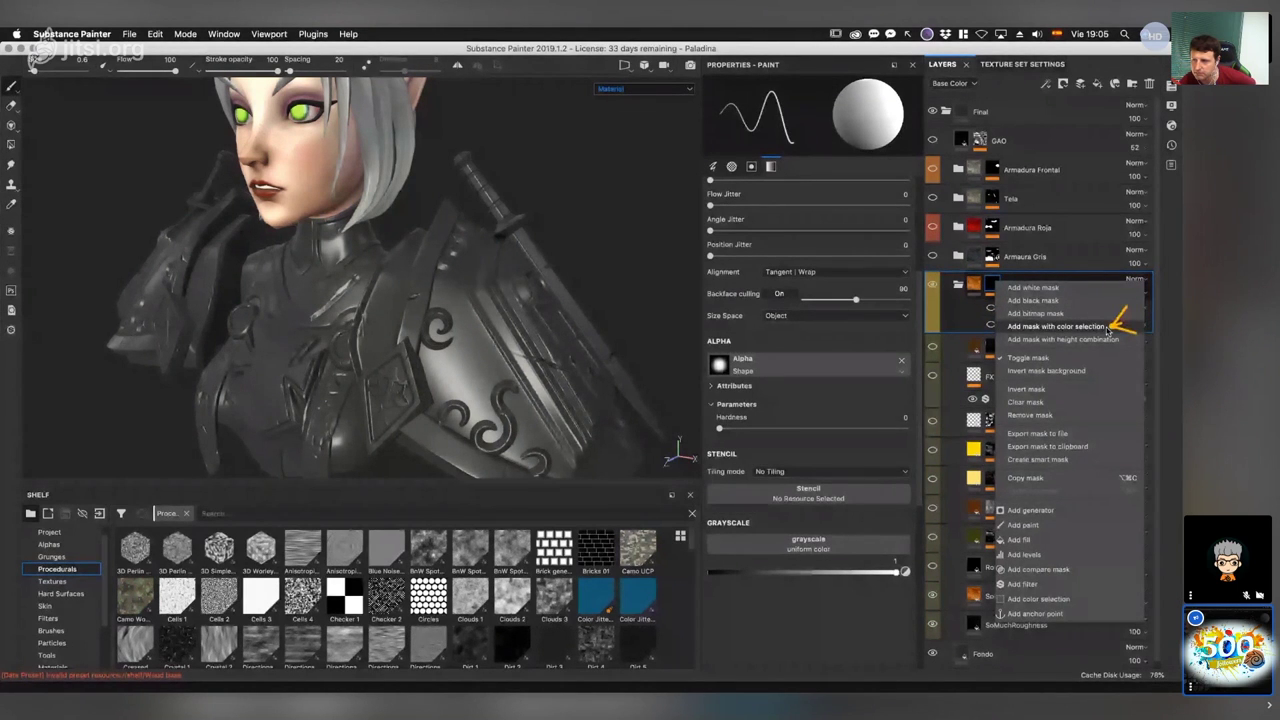
pyautogui.click(1107, 328)
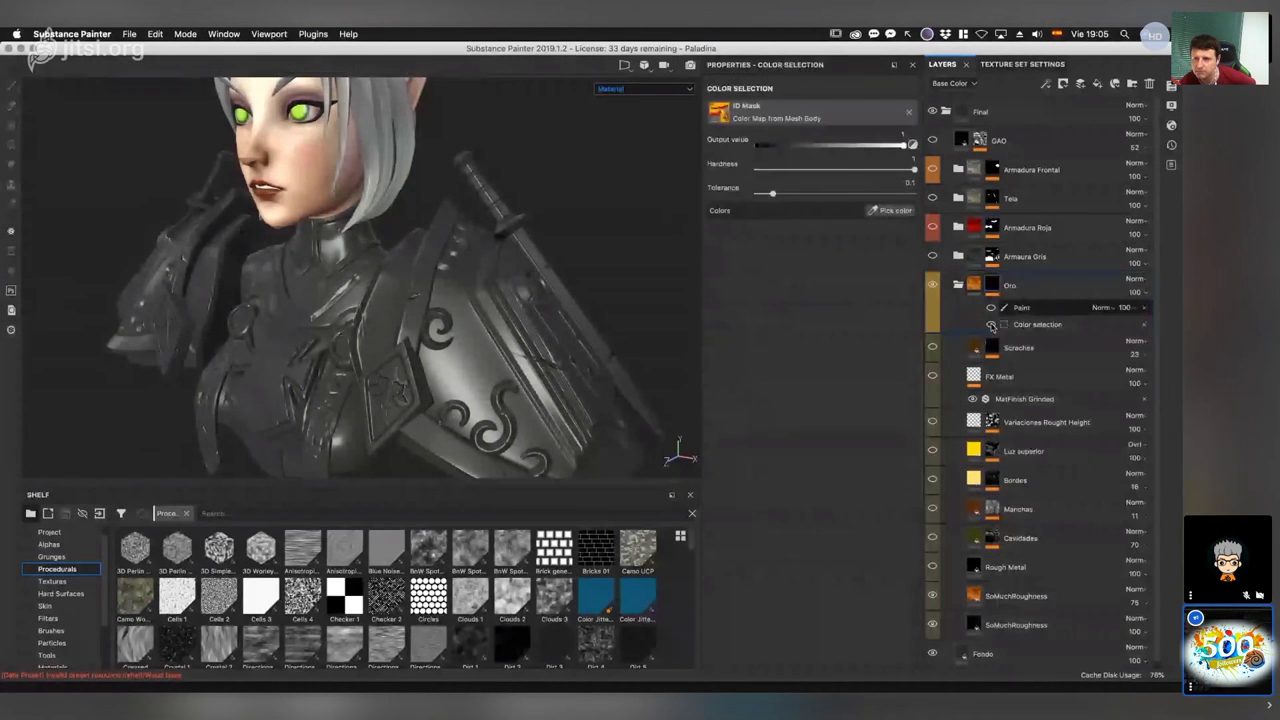
pyautogui.click(890, 211)
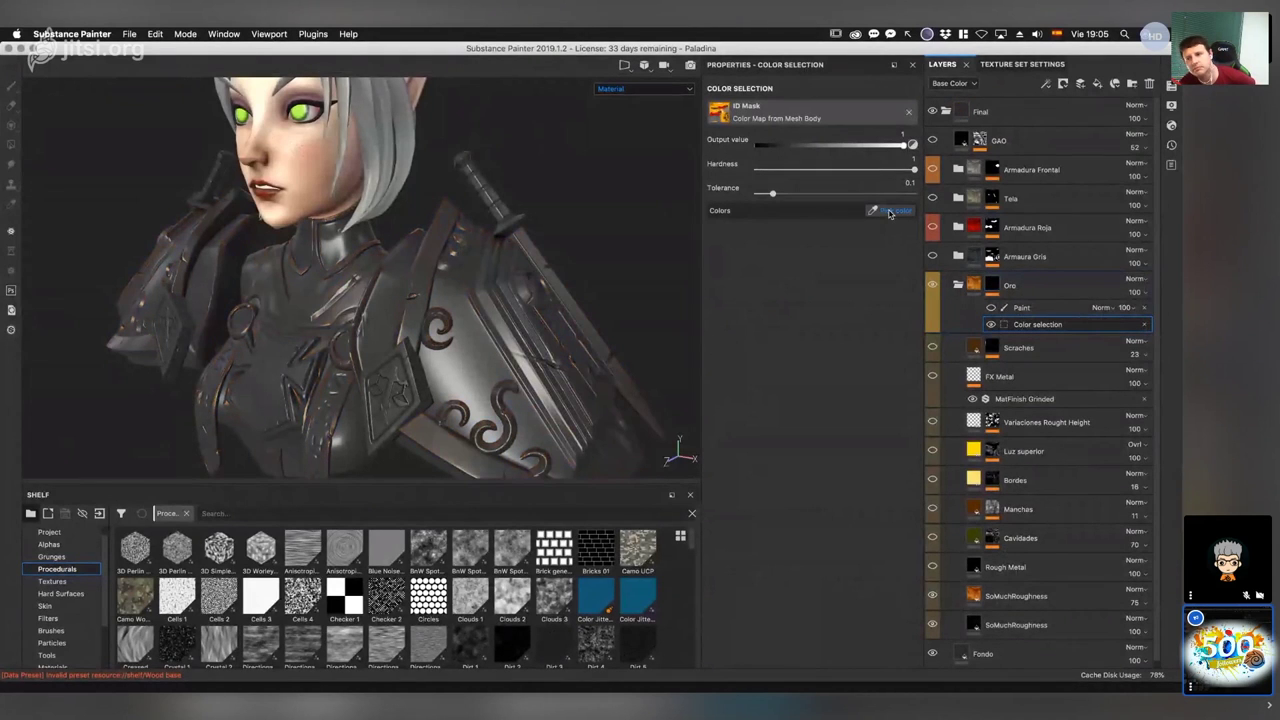
pyautogui.click(595, 310)
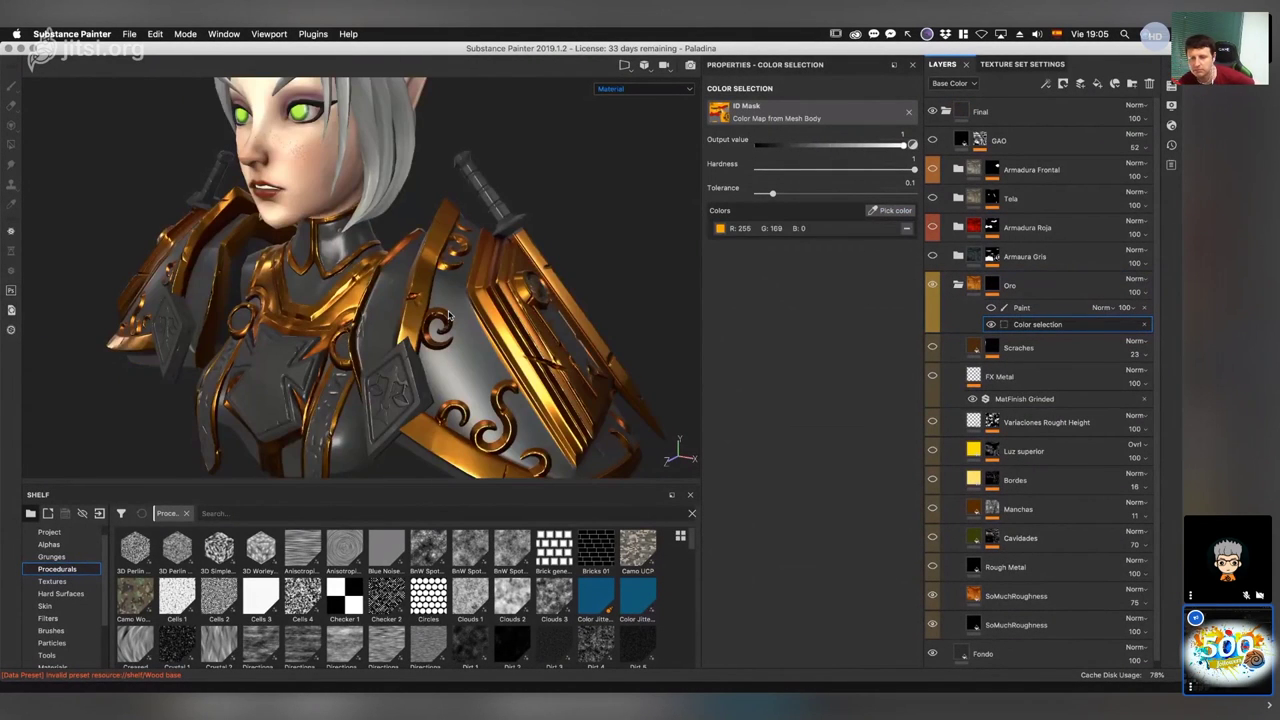
# Step: Spread the gold to the remaining trim and orbit to check the shoulder armour
pyautogui.moveTo(449, 315)
pyautogui.keyDown('alt'); pyautogui.mouseDown()
pyautogui.moveTo(453, 330)
pyautogui.moveTo(490, 342)
pyautogui.mouseUp(); pyautogui.keyUp('alt')
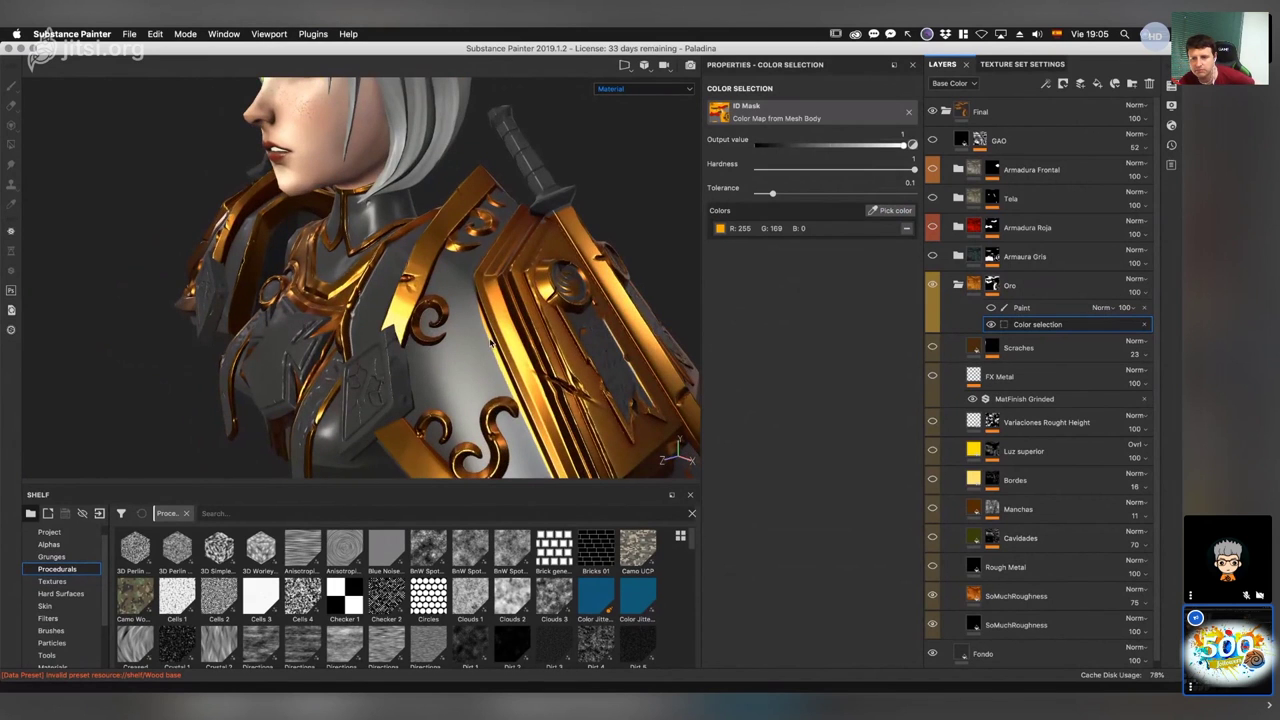
pyautogui.click(991, 309)
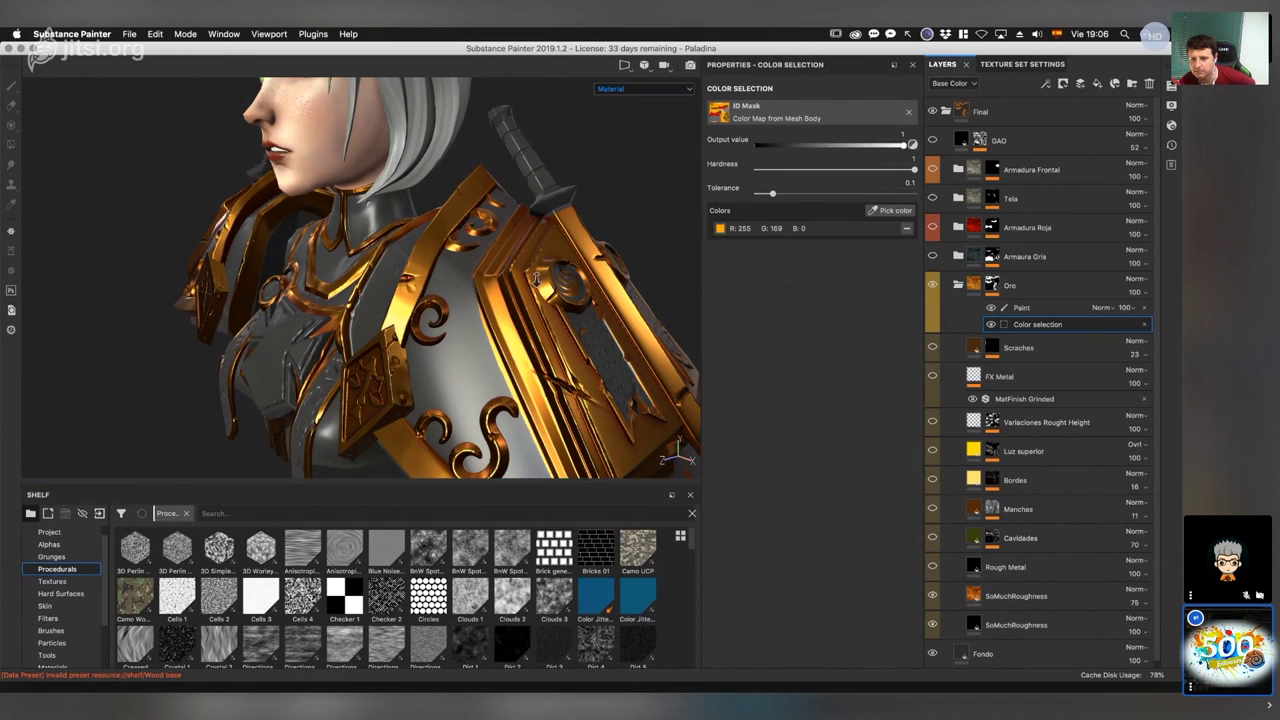
pyautogui.moveTo(536, 281)
pyautogui.keyDown('alt'); pyautogui.mouseDown()
pyautogui.moveTo(447, 261)
pyautogui.moveTo(500, 263)
pyautogui.mouseUp(); pyautogui.keyUp('alt')
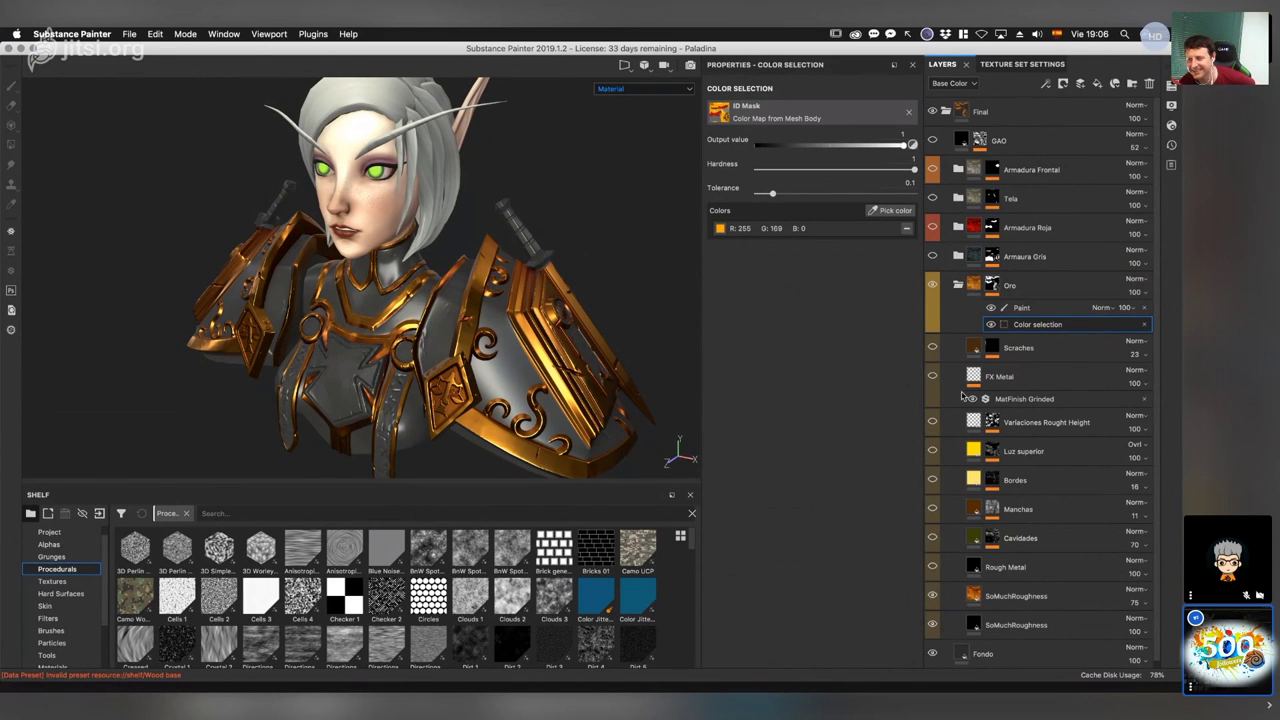
pyautogui.scroll(-1, 1000, 540)
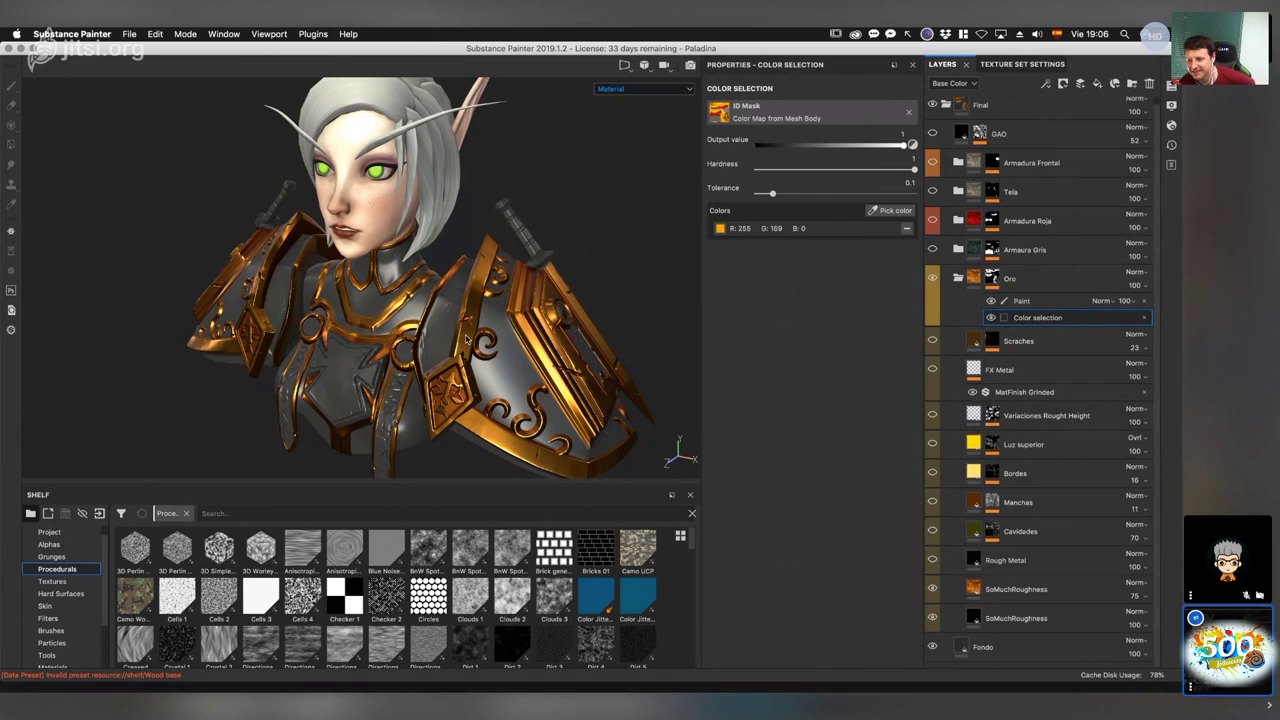
# Step: Toggle and select the Rough Metal layer, zooming in on the gold shoulder armour
pyautogui.click(932, 562)
pyautogui.click(1035, 562)
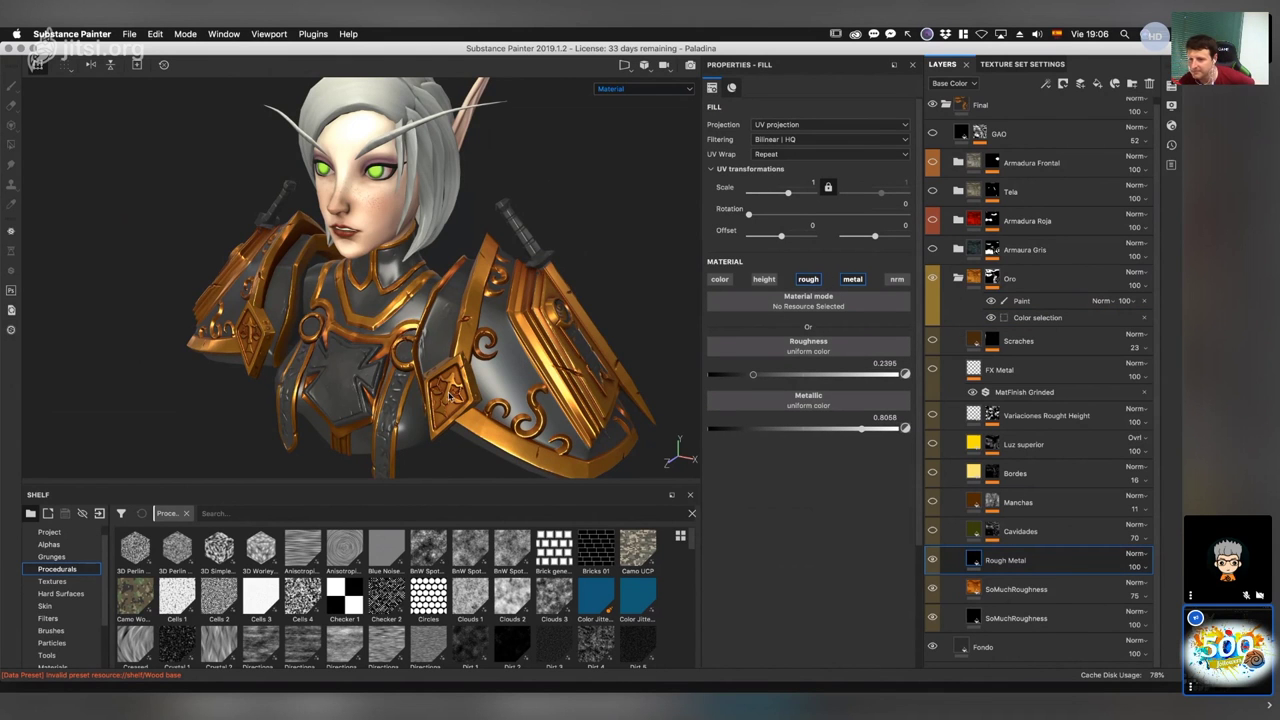
pyautogui.keyDown('alt'); pyautogui.moveTo(450, 395); pyautogui.dragTo(430, 385); pyautogui.keyUp('alt')
pyautogui.scroll(3, 430, 385)
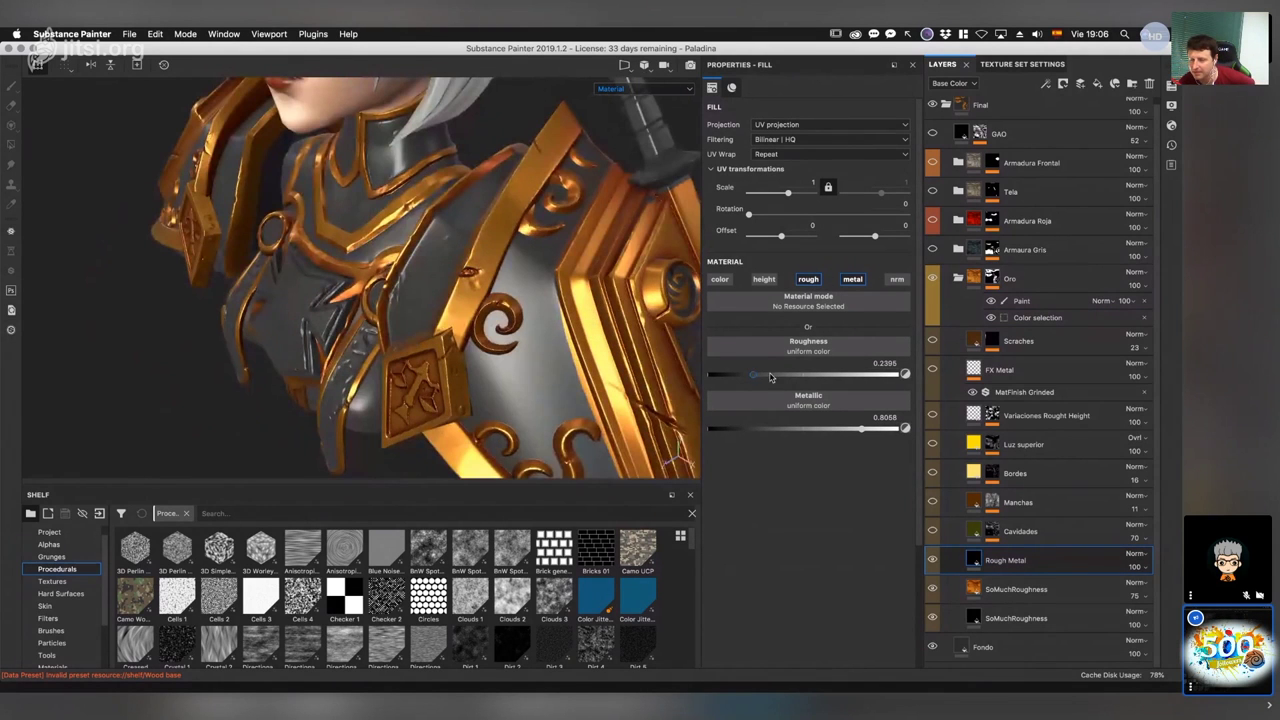
# Step: Set Rough Metal's roughness to 0.2395 and metallic to 0.8058
pyautogui.moveTo(779, 376)
pyautogui.mouseDown()
pyautogui.moveTo(744, 377)
pyautogui.moveTo(760, 378)
pyautogui.mouseUp()
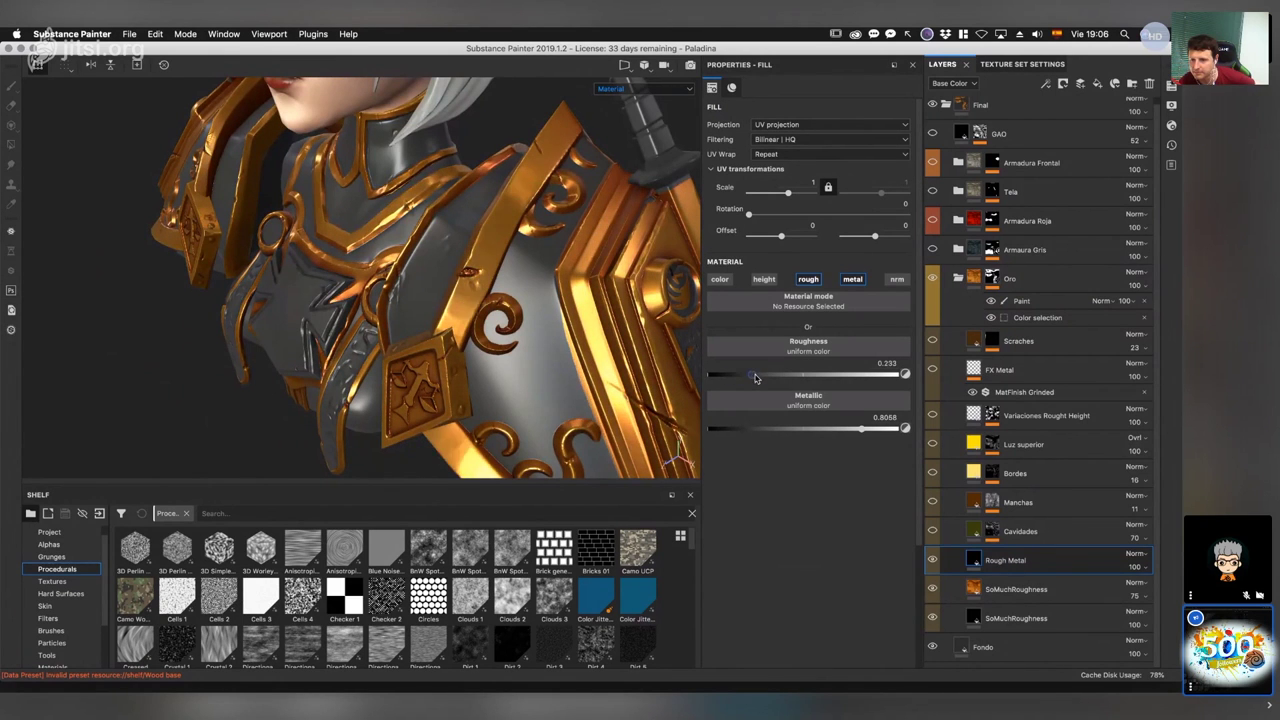
pyautogui.moveTo(771, 440); pyautogui.dragTo(818, 425)
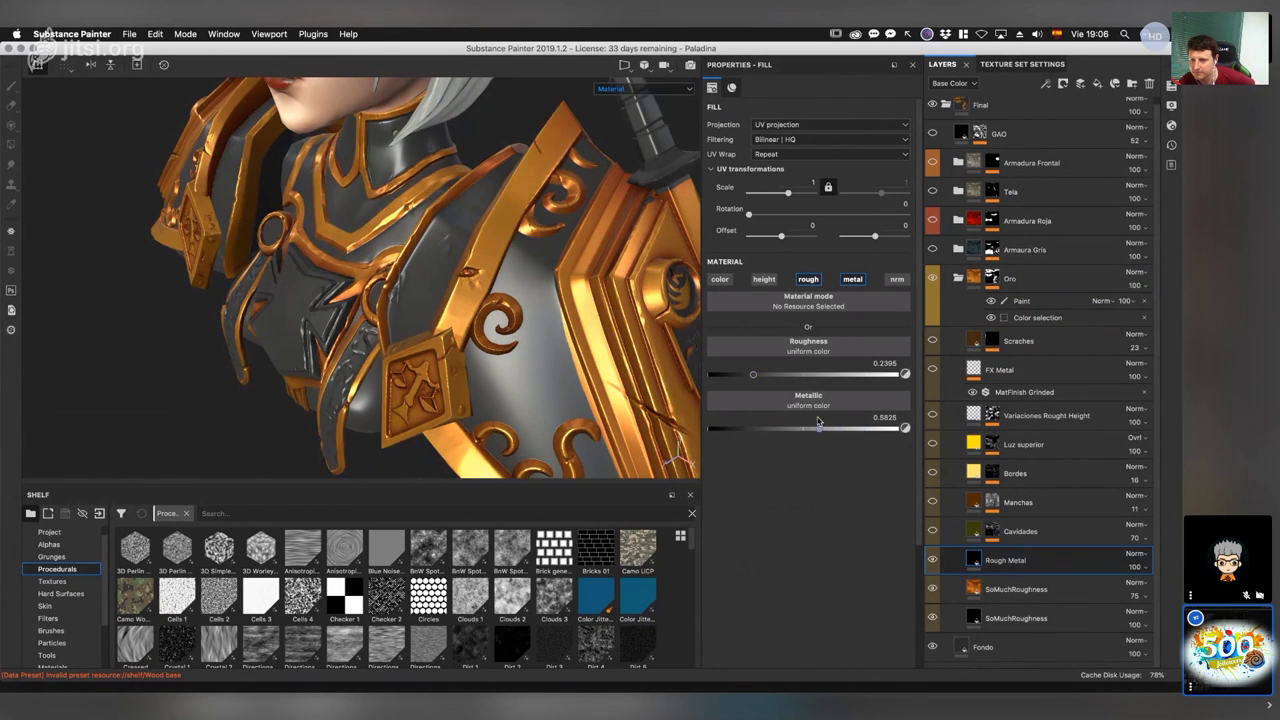
pyautogui.moveTo(816, 422); pyautogui.dragTo(893, 428)
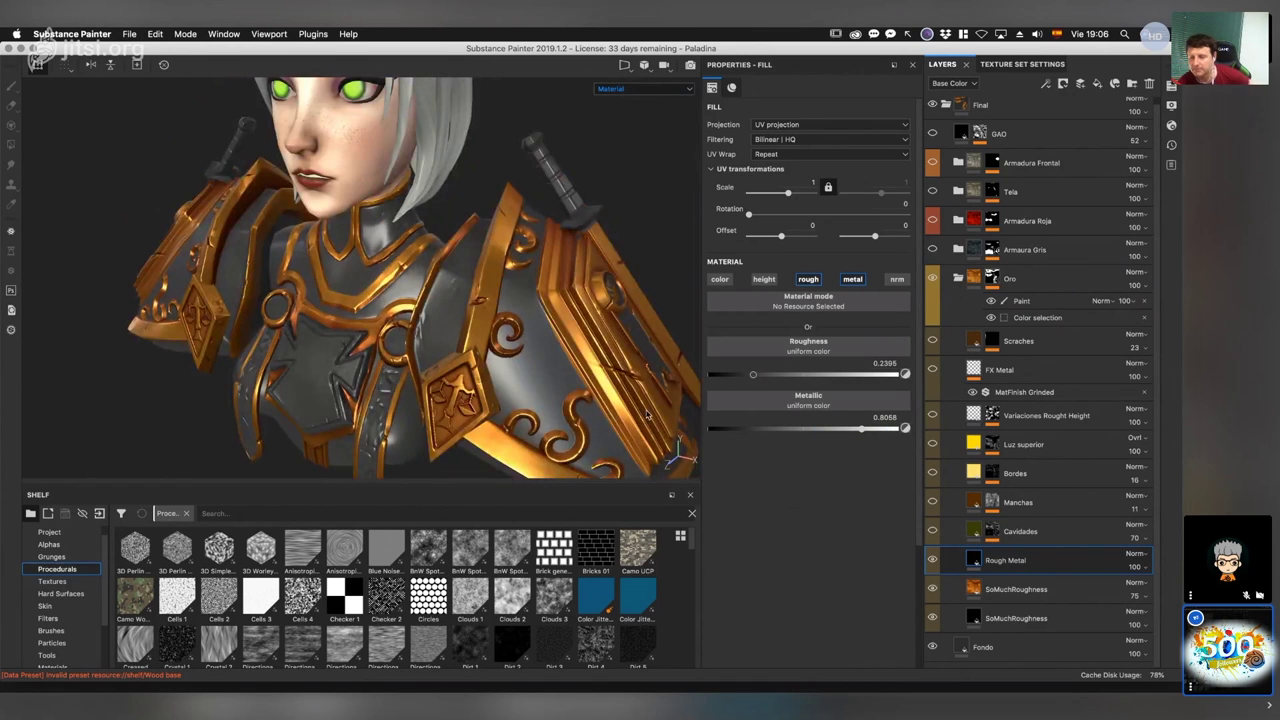
pyautogui.keyDown('alt'); pyautogui.moveTo(588, 368); pyautogui.dragTo(680, 390); pyautogui.keyUp('alt')
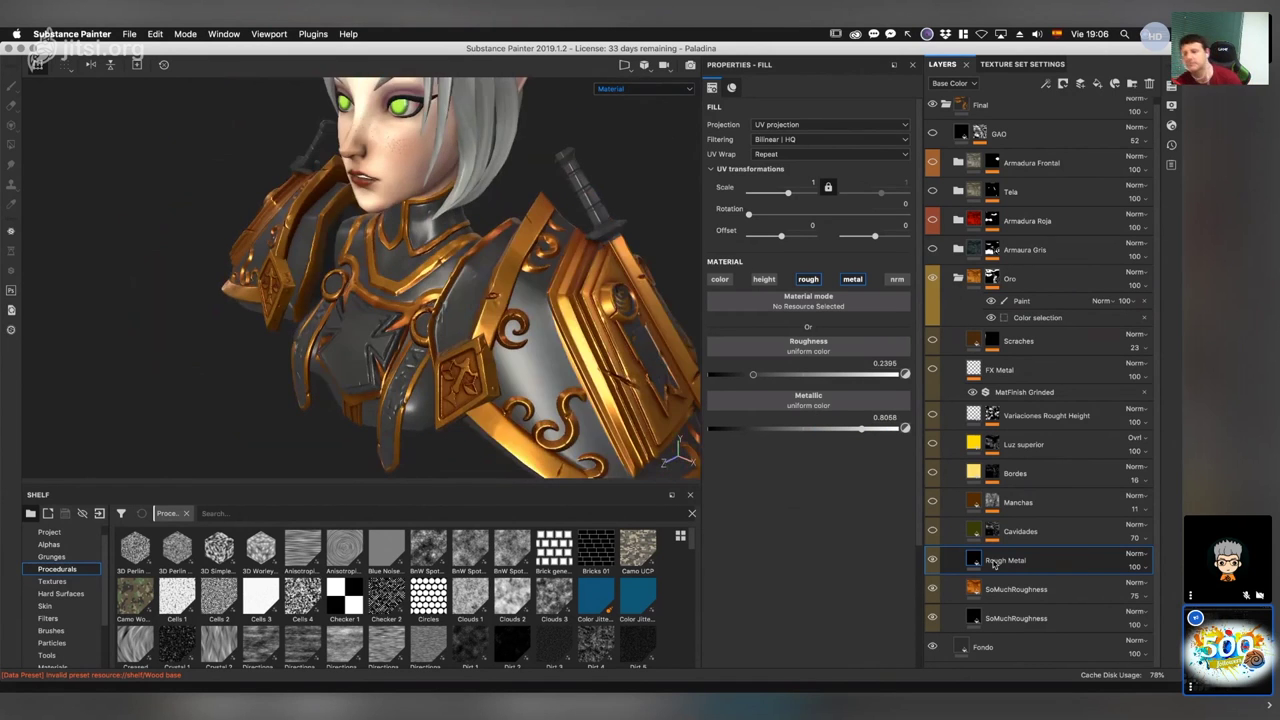
pyautogui.moveTo(812, 336); pyautogui.dragTo(830, 338)
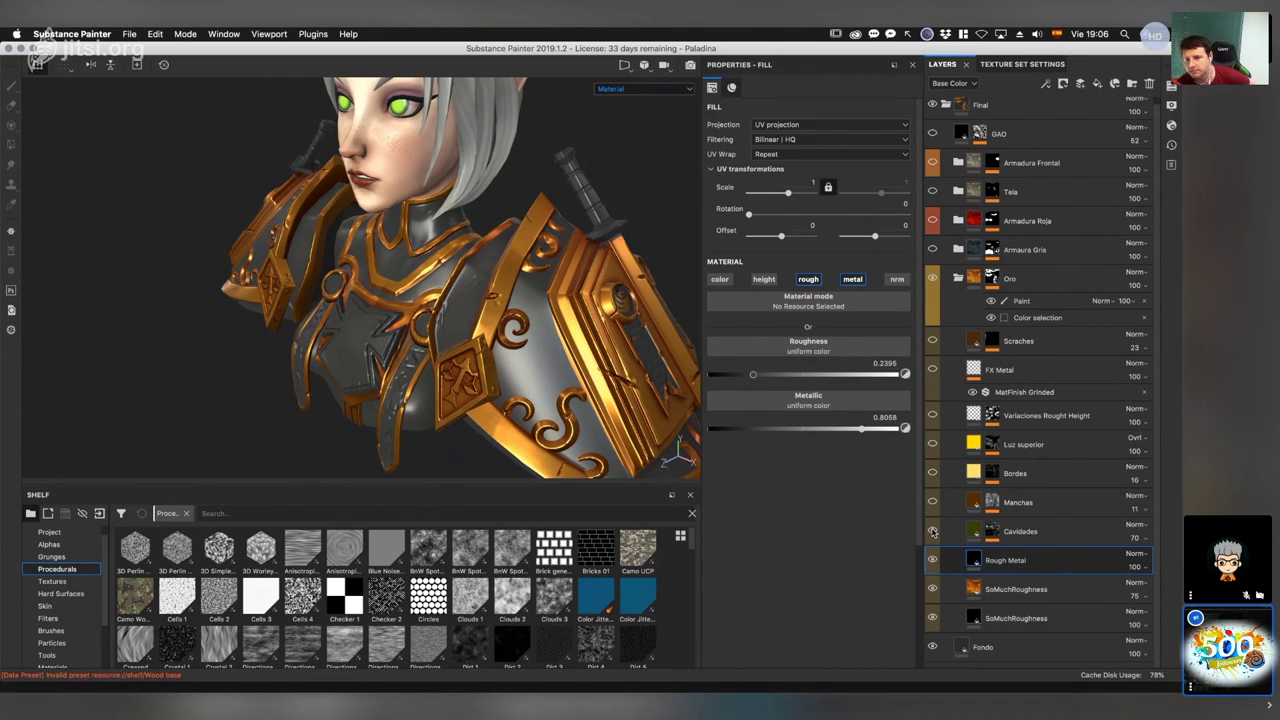
pyautogui.keyDown('alt'); pyautogui.click(993, 533); pyautogui.keyUp('alt')
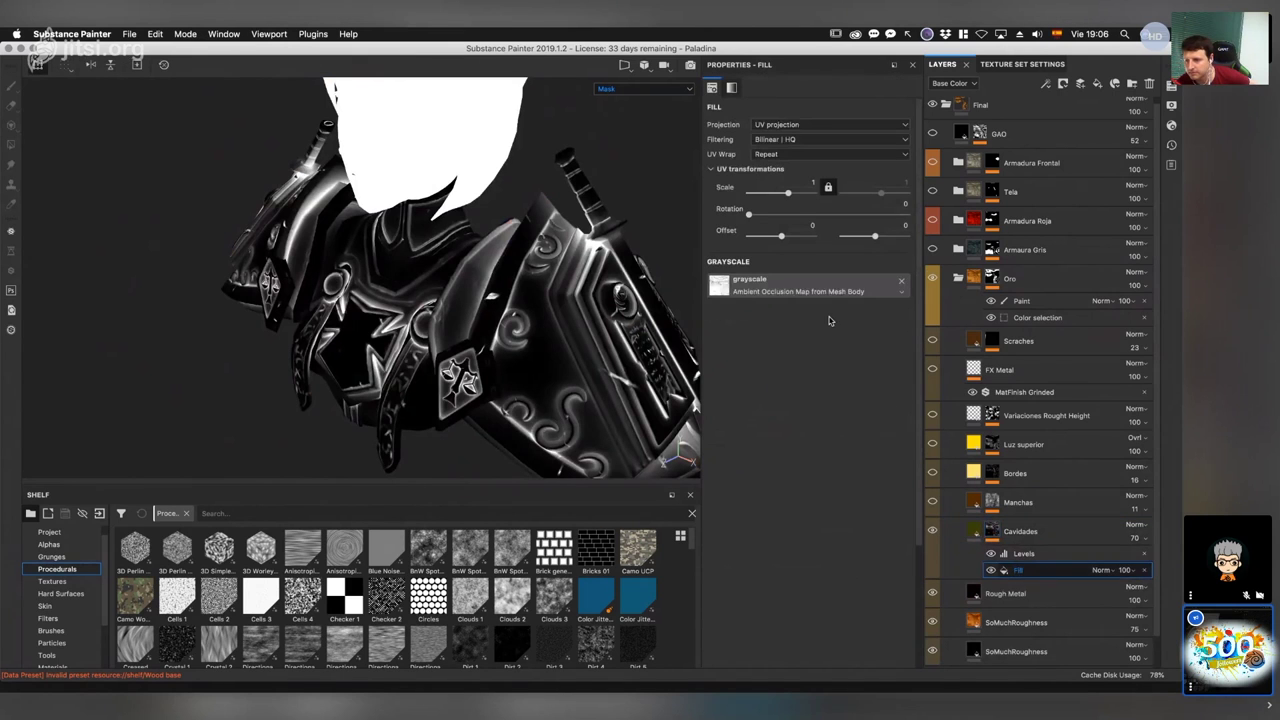
# Step: Inspect the gold armour in the Base Color channel alone, then return to full Material view
pyautogui.moveTo(560, 312)
pyautogui.keyDown('alt'); pyautogui.mouseDown()
pyautogui.moveTo(543, 390)
pyautogui.moveTo(578, 257)
pyautogui.mouseUp(); pyautogui.keyUp('alt')
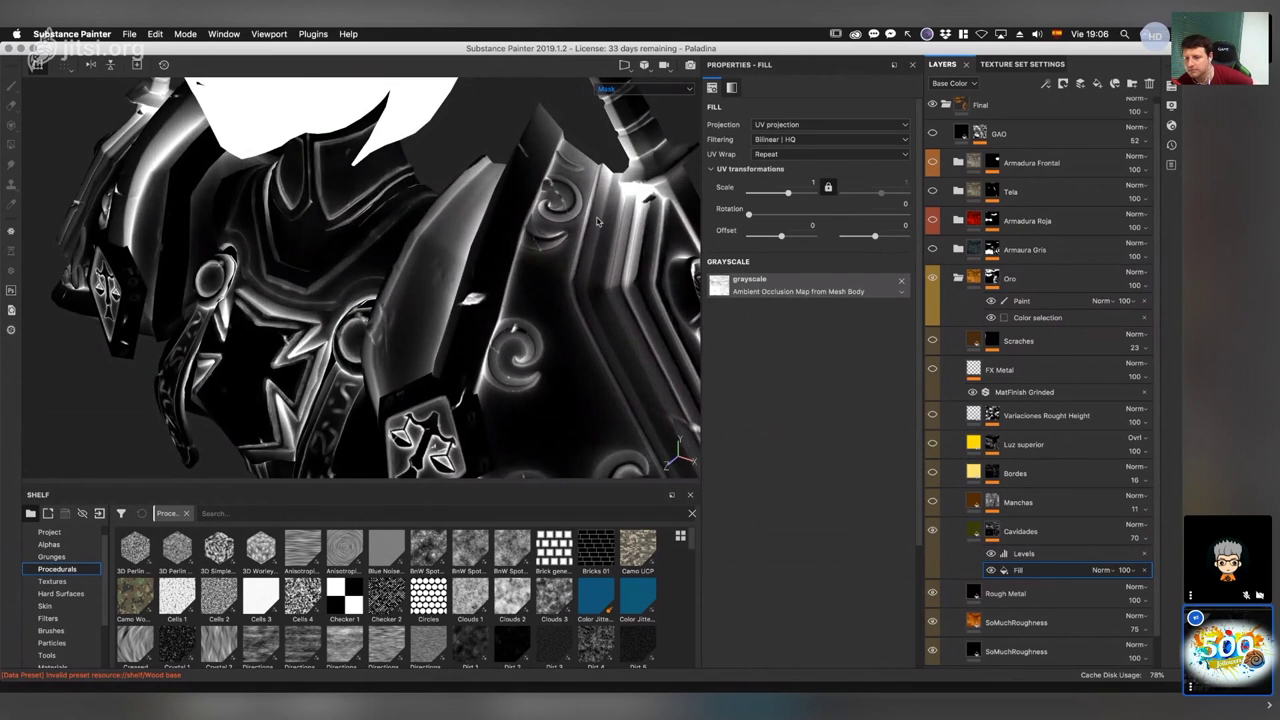
pyautogui.keyDown('alt'); pyautogui.moveTo(496, 278); pyautogui.dragTo(460, 242); pyautogui.keyUp('alt')
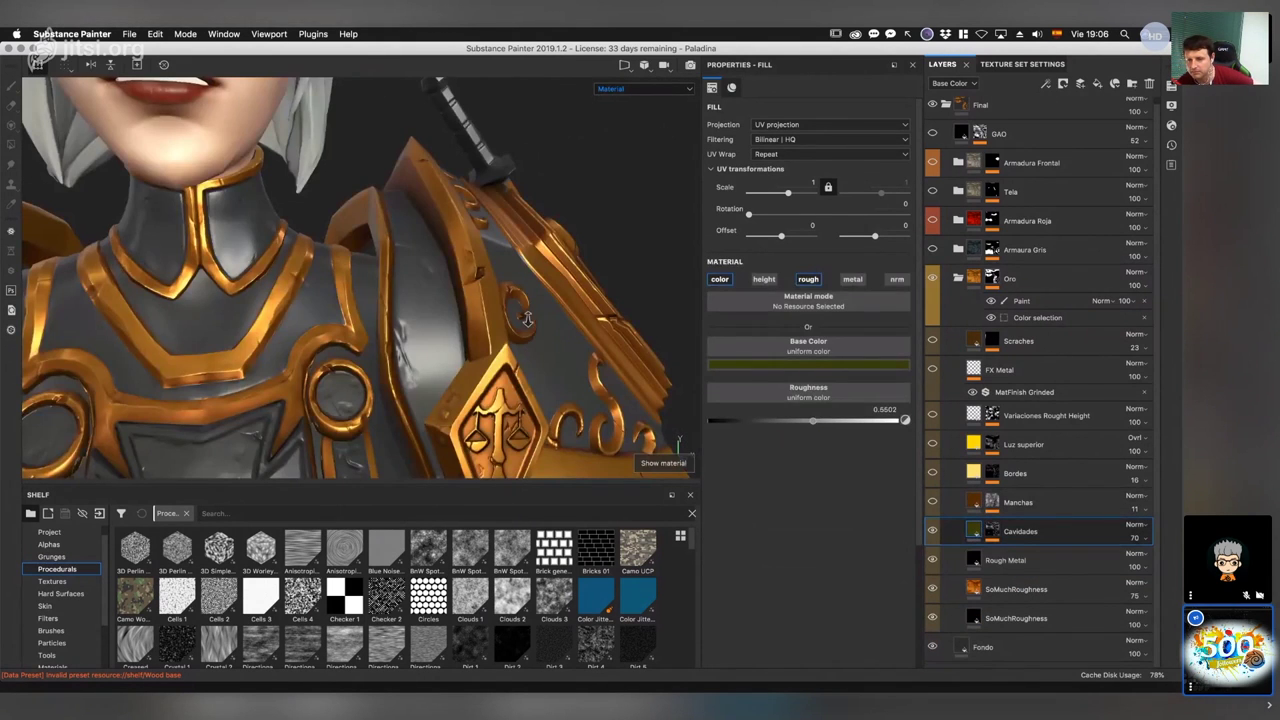
pyautogui.keyDown('alt'); pyautogui.moveTo(540, 352); pyautogui.dragTo(554, 312); pyautogui.keyUp('alt')
pyautogui.press('c')
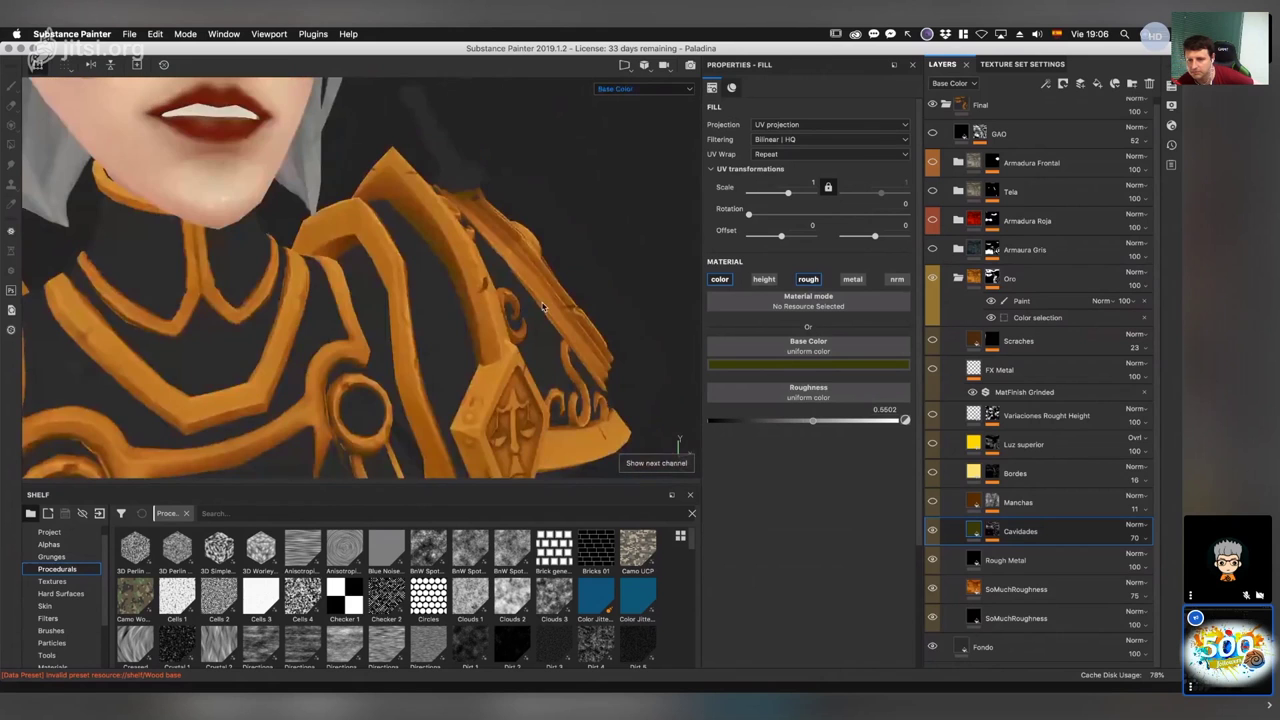
pyautogui.keyDown('alt'); pyautogui.moveTo(532, 308); pyautogui.dragTo(400, 143); pyautogui.keyUp('alt')
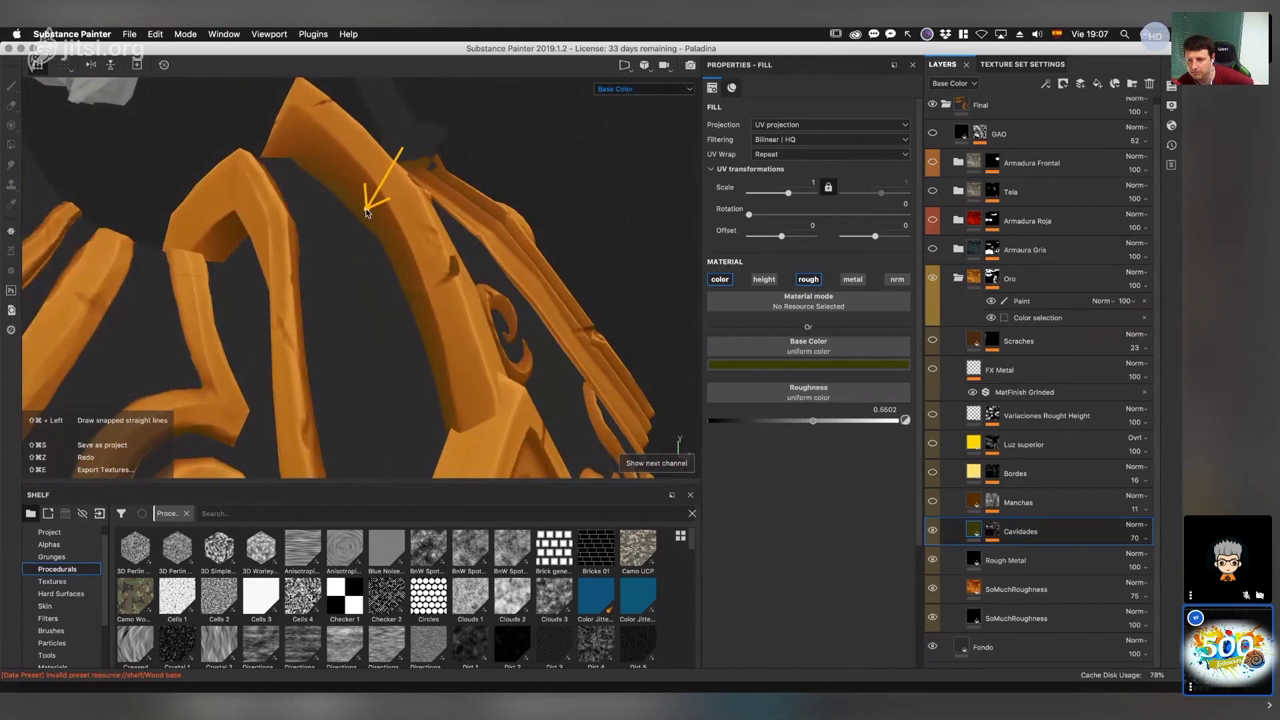
pyautogui.moveTo(380, 190)
pyautogui.keyDown('alt'); pyautogui.mouseDown()
pyautogui.moveTo(524, 334)
pyautogui.moveTo(521, 319)
pyautogui.moveTo(386, 300)
pyautogui.mouseUp(); pyautogui.keyUp('alt')
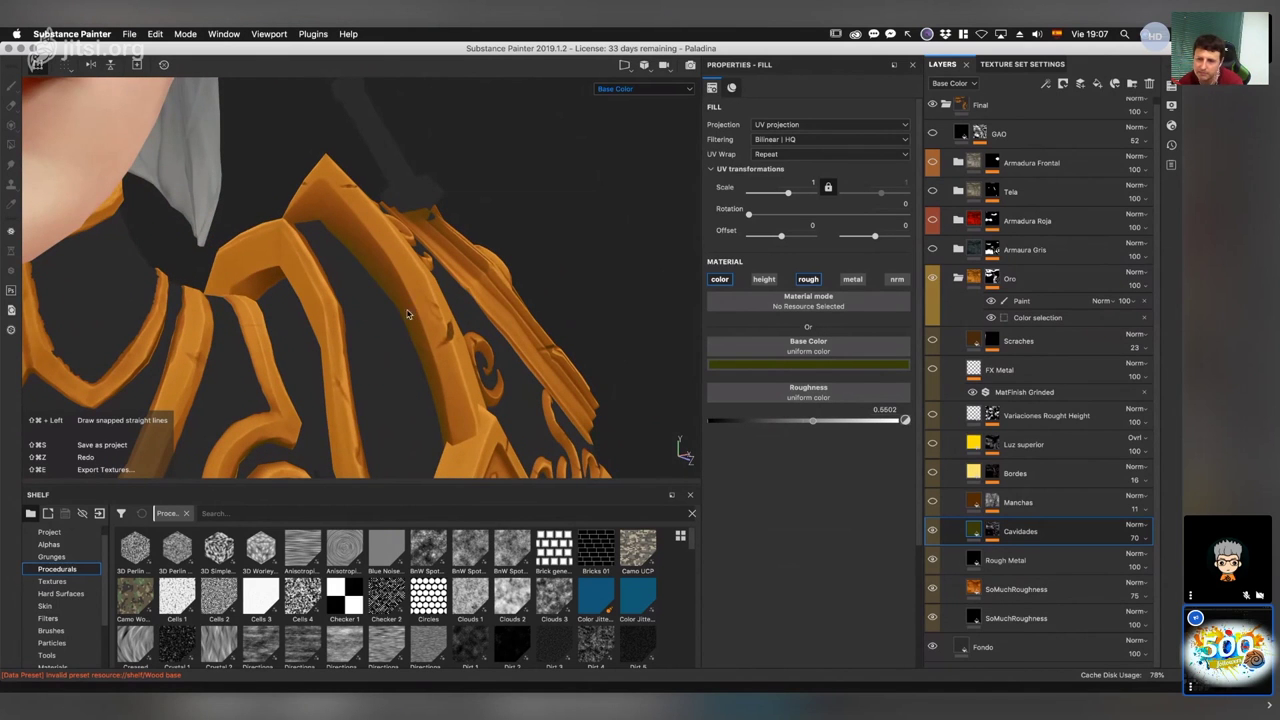
pyautogui.scroll(-5, 475, 382)
pyautogui.moveTo(475, 382)
pyautogui.keyDown('alt'); pyautogui.mouseDown()
pyautogui.moveTo(561, 312)
pyautogui.moveTo(520, 213)
pyautogui.moveTo(637, 225)
pyautogui.moveTo(540, 365)
pyautogui.mouseUp(); pyautogui.keyUp('alt')
pyautogui.press('m')
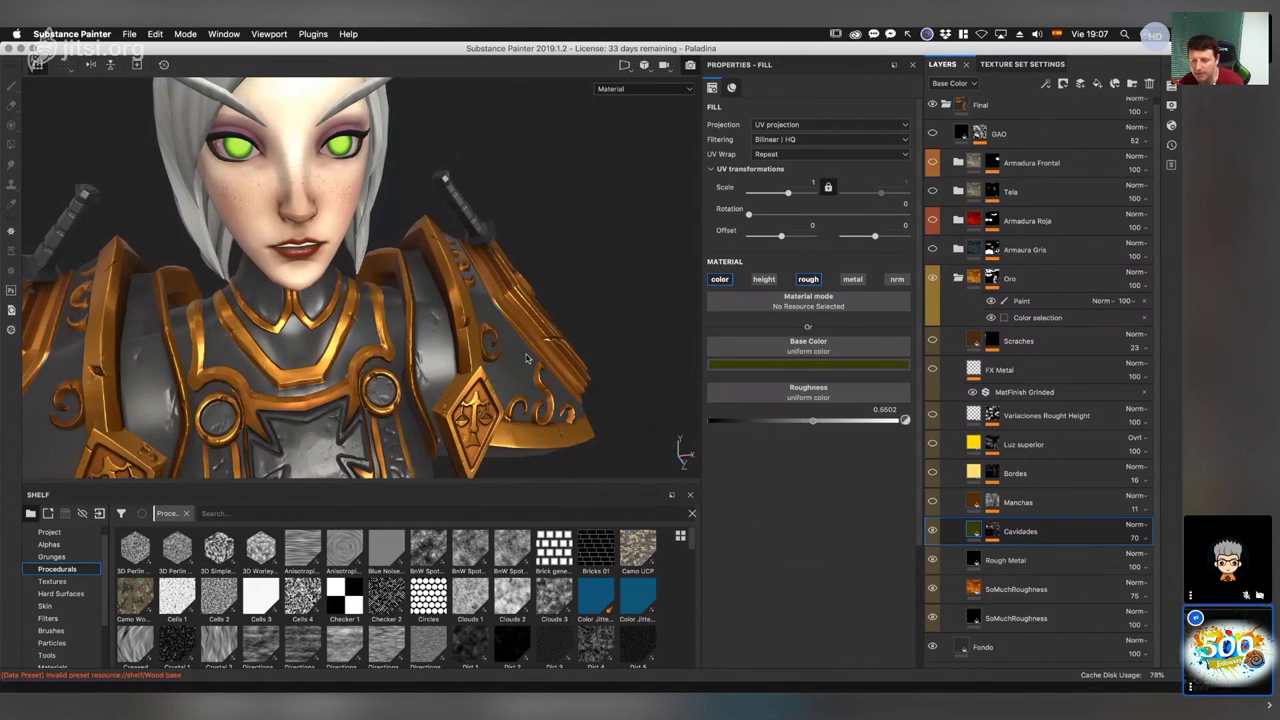
pyautogui.press('F10')
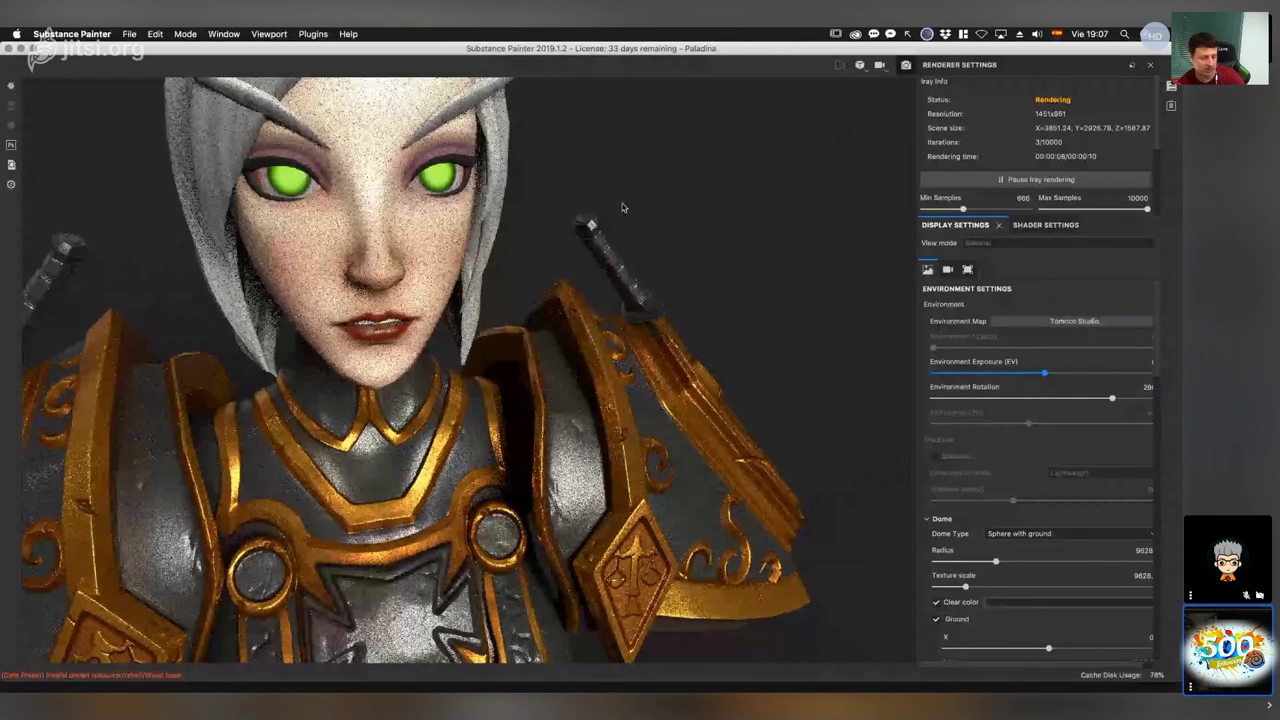
pyautogui.press('F10')
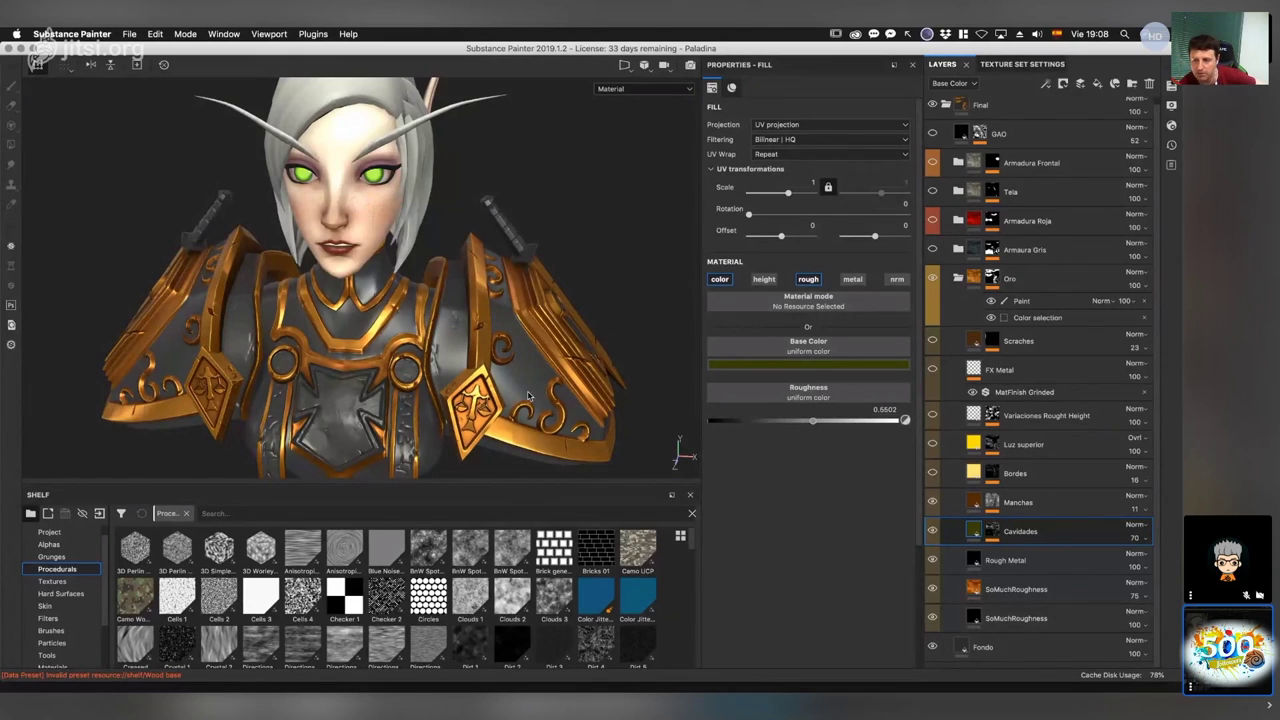
pyautogui.moveTo(530, 397)
pyautogui.keyDown('alt'); pyautogui.mouseDown()
pyautogui.moveTo(458, 356)
pyautogui.moveTo(472, 367)
pyautogui.mouseUp(); pyautogui.keyUp('alt')
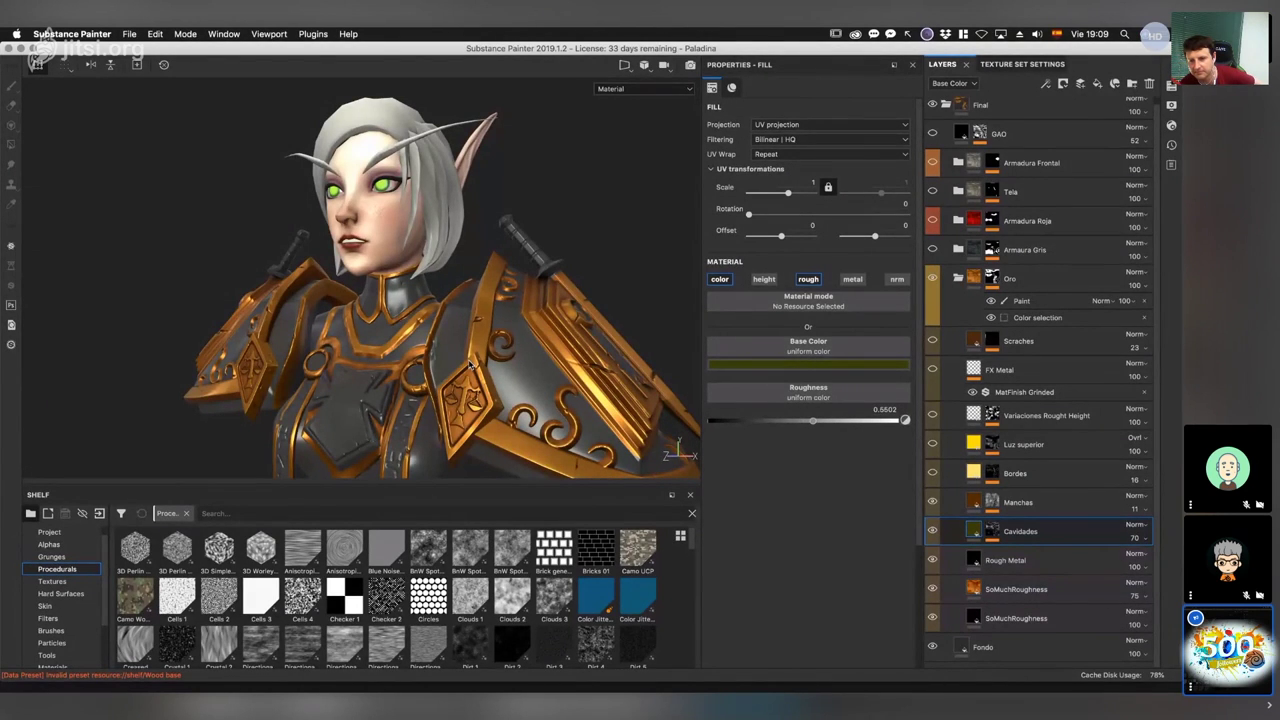
pyautogui.moveTo(453, 343)
pyautogui.keyDown('alt'); pyautogui.mouseDown()
pyautogui.moveTo(522, 374)
pyautogui.moveTo(482, 254)
pyautogui.moveTo(463, 260)
pyautogui.mouseUp(); pyautogui.keyUp('alt')
pyautogui.press('b')
pyautogui.press('b')
pyautogui.press('b')
pyautogui.press('b')
pyautogui.press('b')
pyautogui.press('b')
pyautogui.press('b')
pyautogui.press('b')
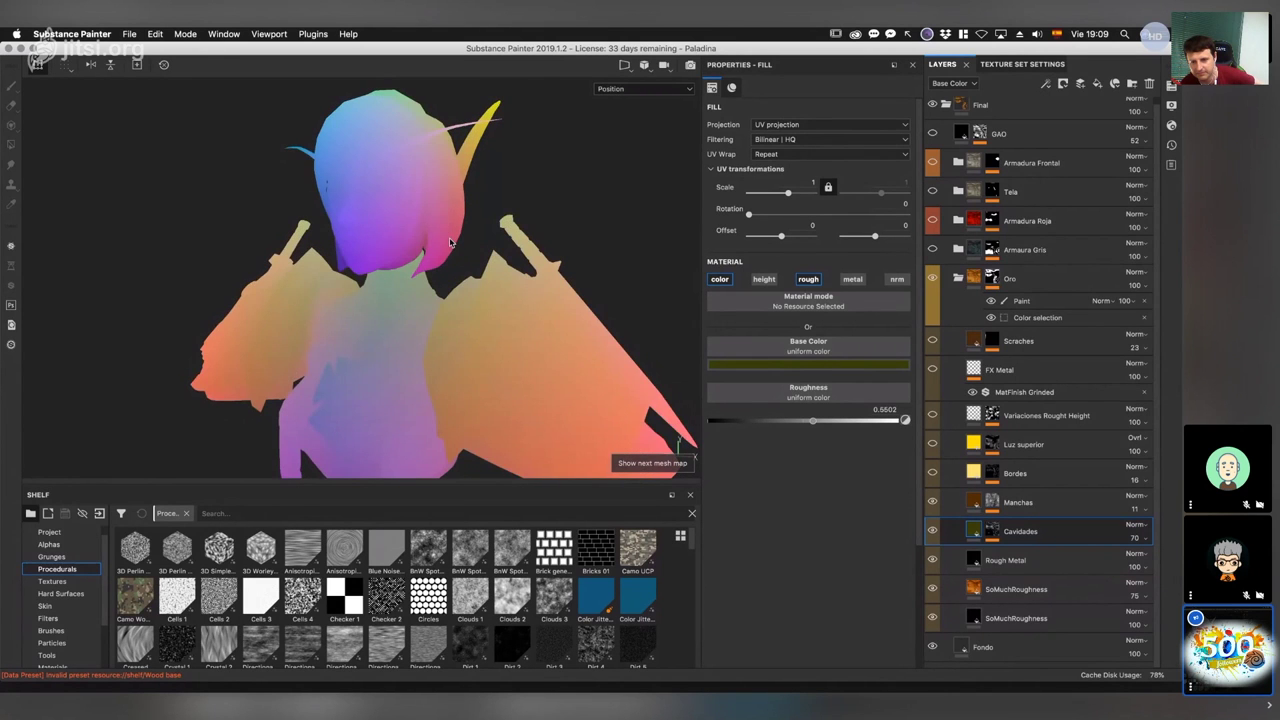
pyautogui.press('b')
pyautogui.press('b')
pyautogui.click(645, 88)
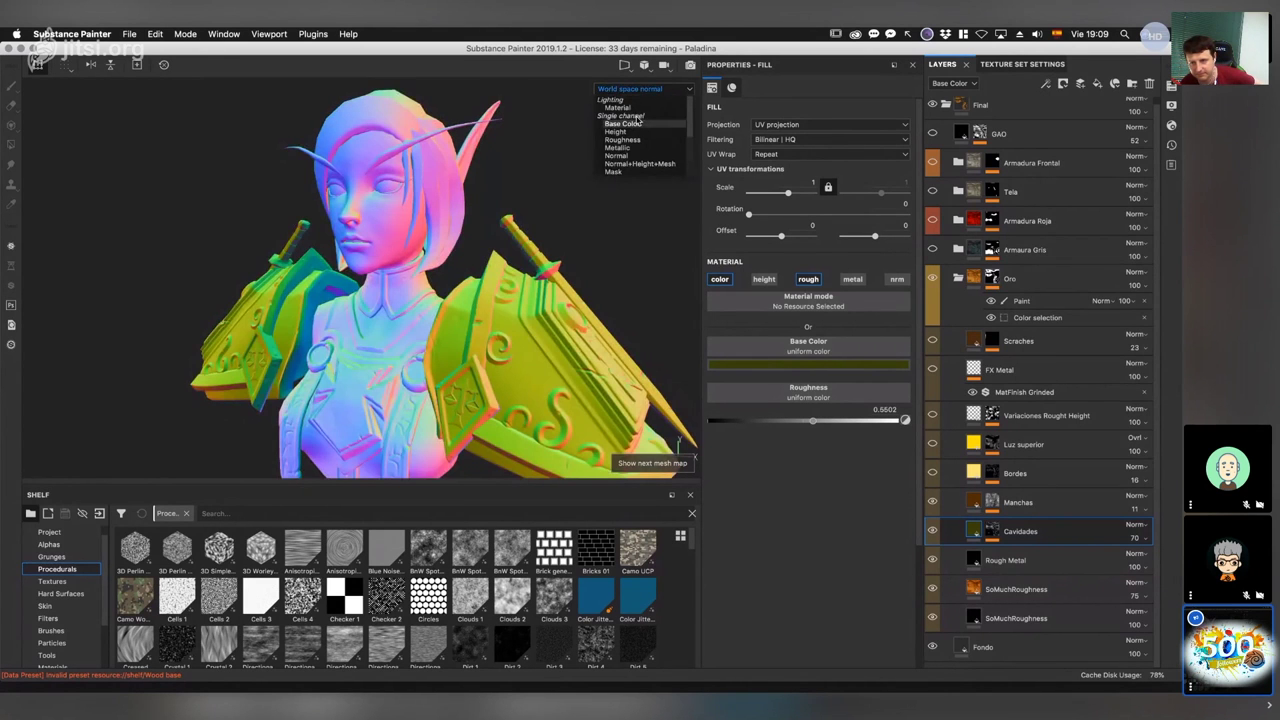
pyautogui.click(636, 123)
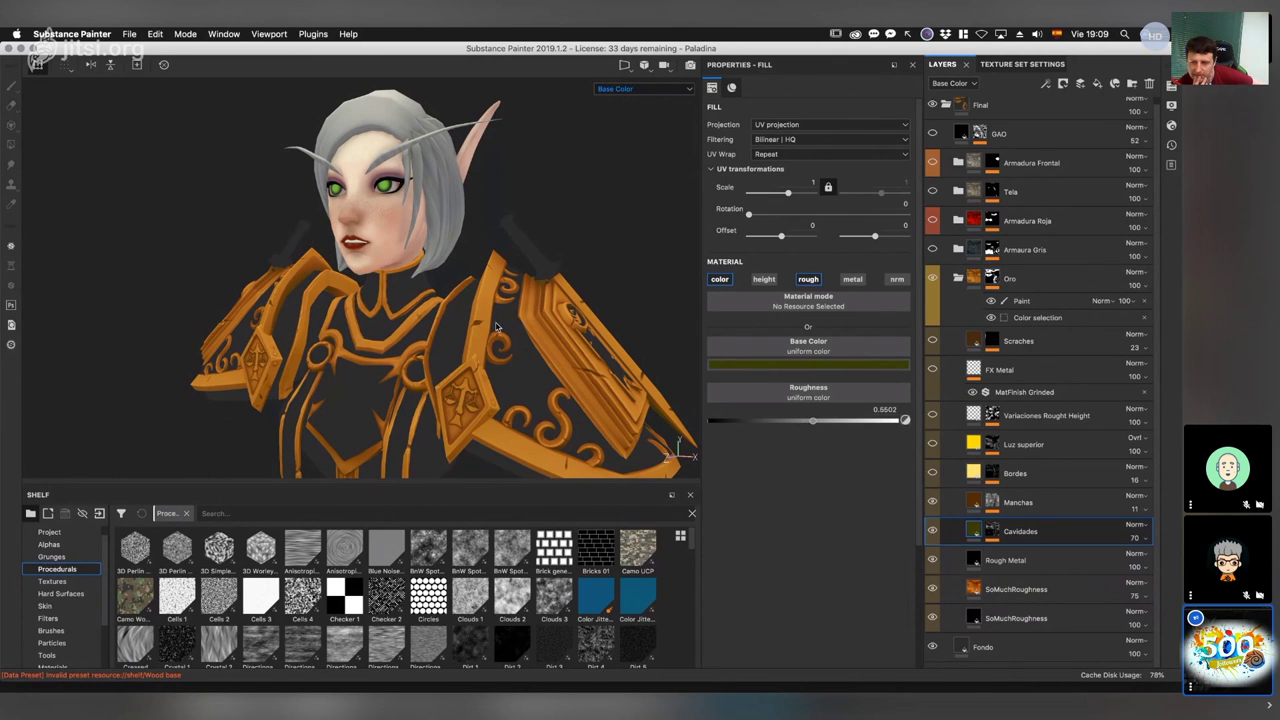
pyautogui.press('m')
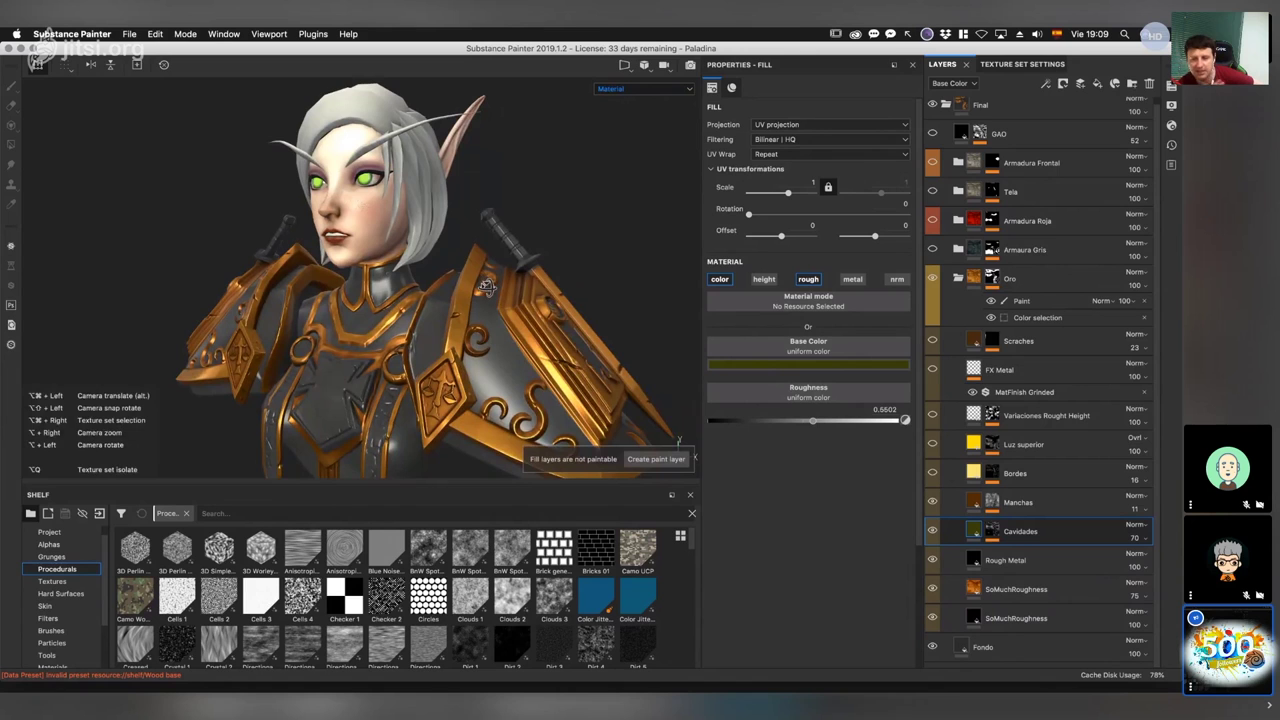
pyautogui.keyDown('alt'); pyautogui.moveTo(478, 298); pyautogui.dragTo(950, 480); pyautogui.keyUp('alt')
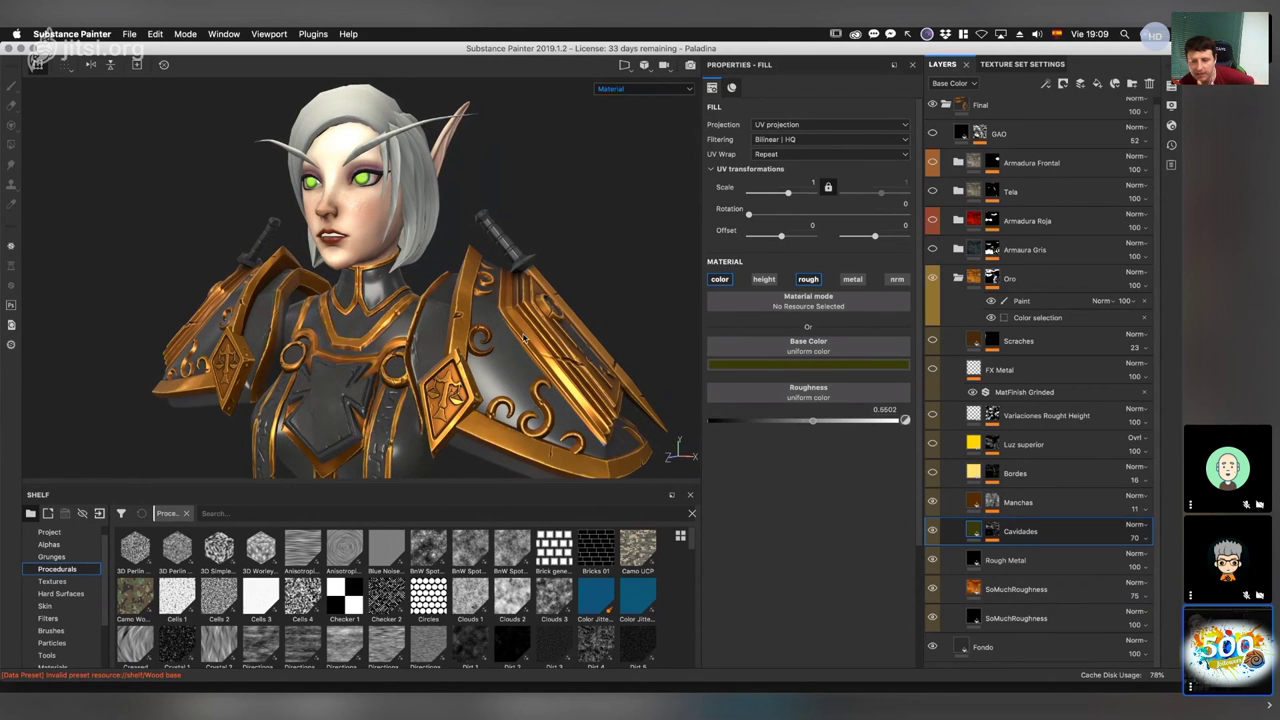
pyautogui.keyDown('alt'); pyautogui.moveTo(526, 338); pyautogui.dragTo(507, 277); pyautogui.keyUp('alt')
pyautogui.scroll(2, 508, 300)
pyautogui.scroll(2, 510, 355)
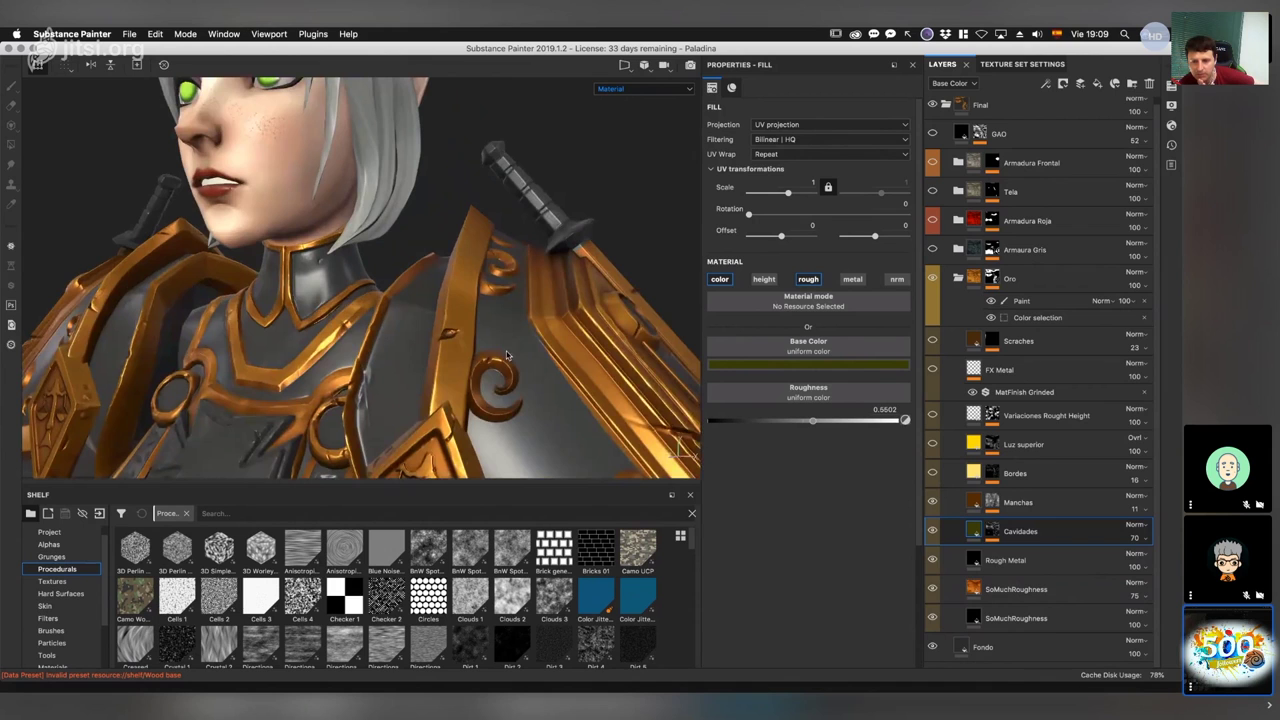
pyautogui.scroll(1, 510, 335)
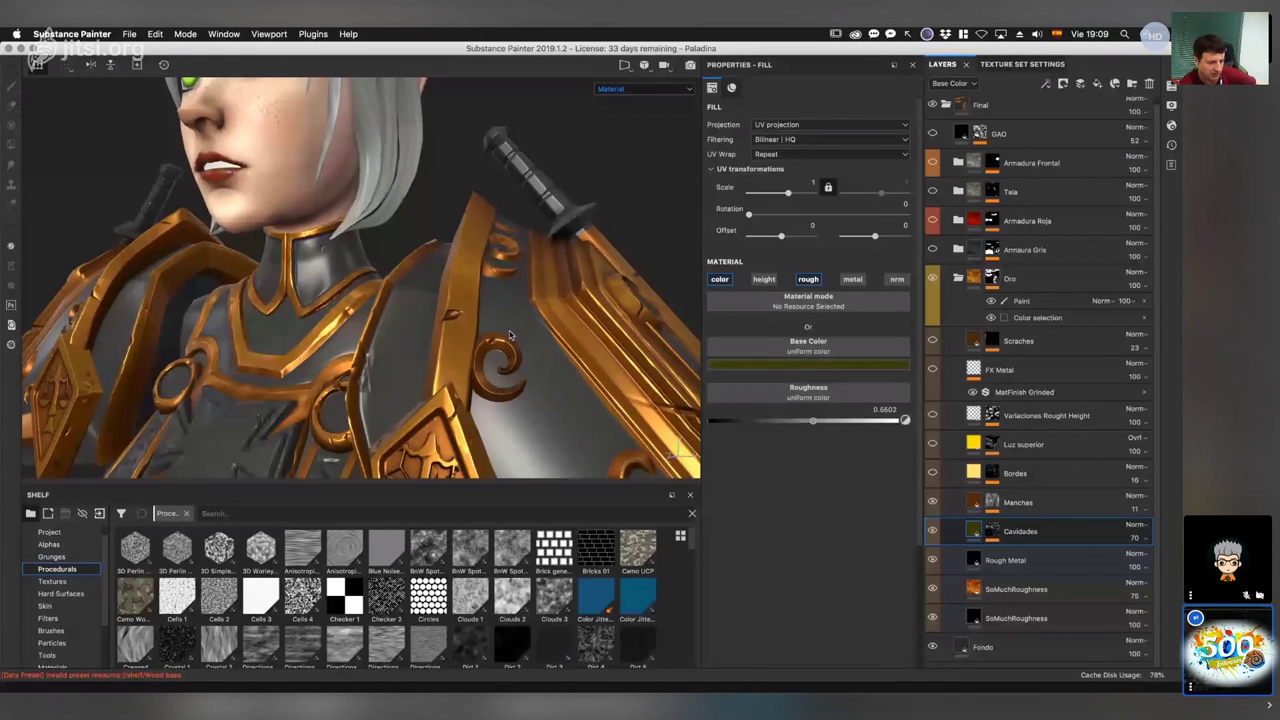
pyautogui.keyDown('alt'); pyautogui.moveTo(509, 335); pyautogui.dragTo(480, 336); pyautogui.keyUp('alt')
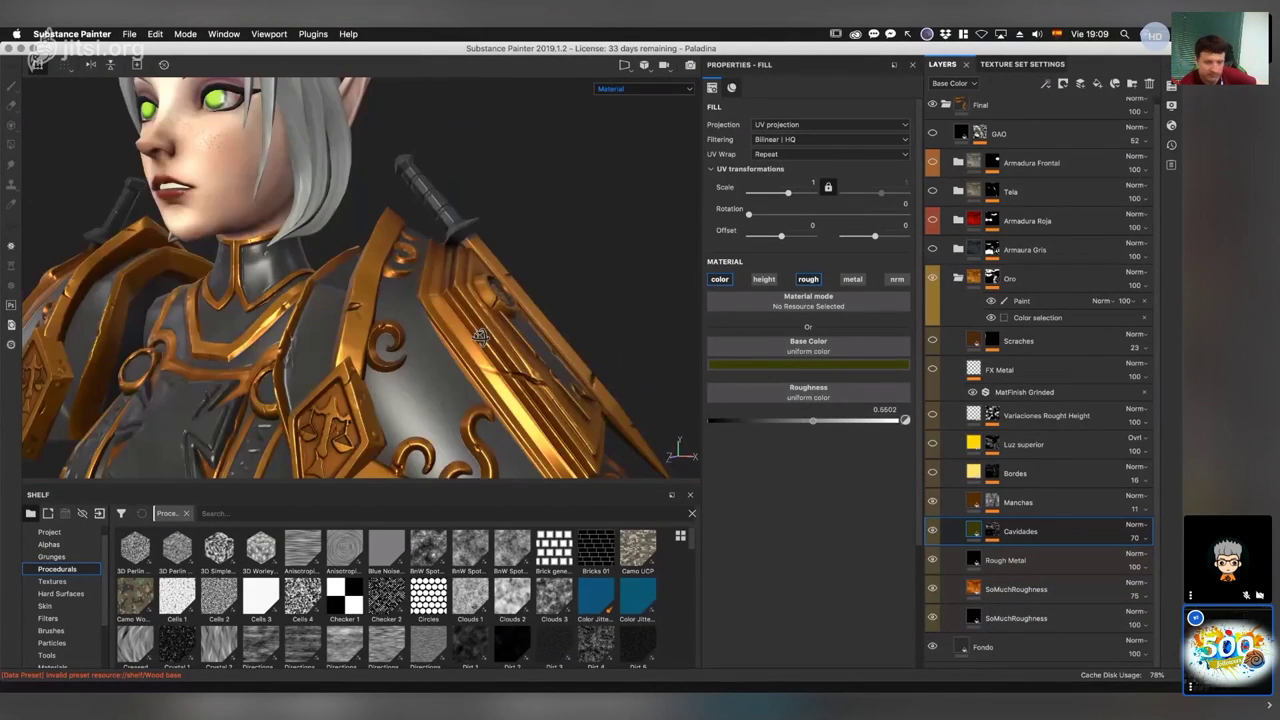
pyautogui.keyDown('alt'); pyautogui.moveTo(480, 336); pyautogui.dragTo(551, 279); pyautogui.keyUp('alt')
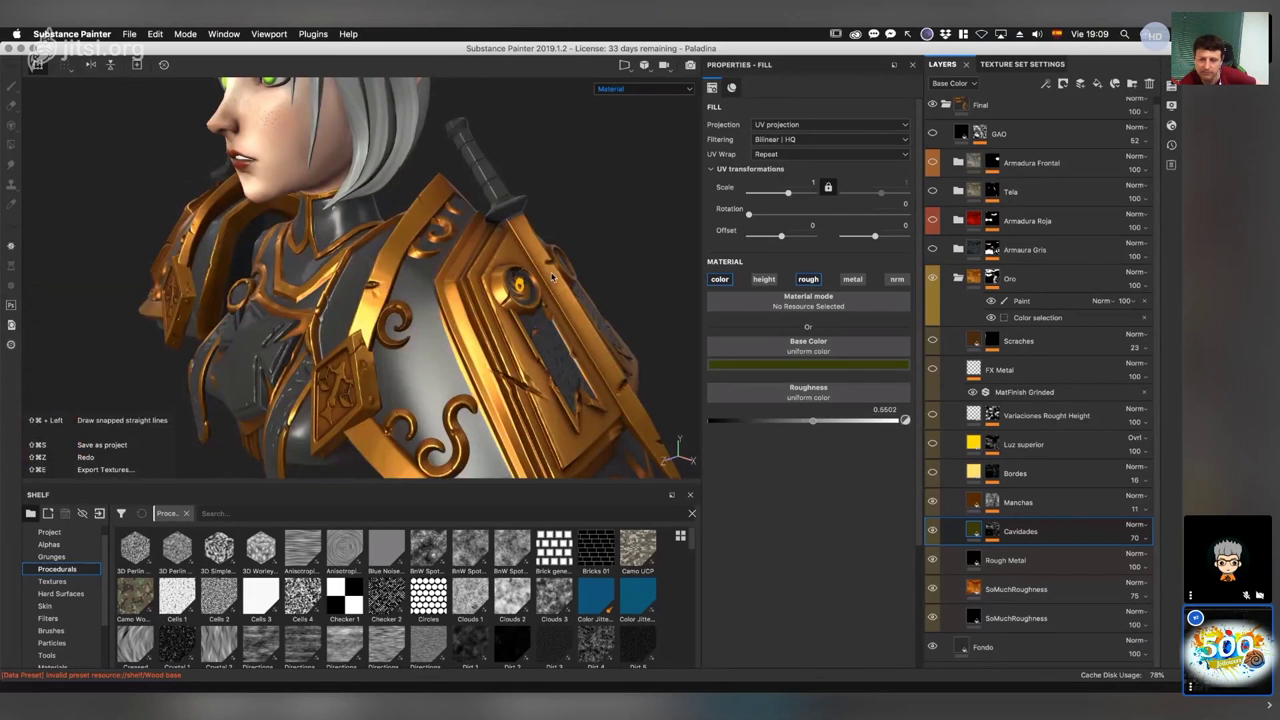
pyautogui.moveTo(617, 321); pyautogui.dragTo(515, 286)
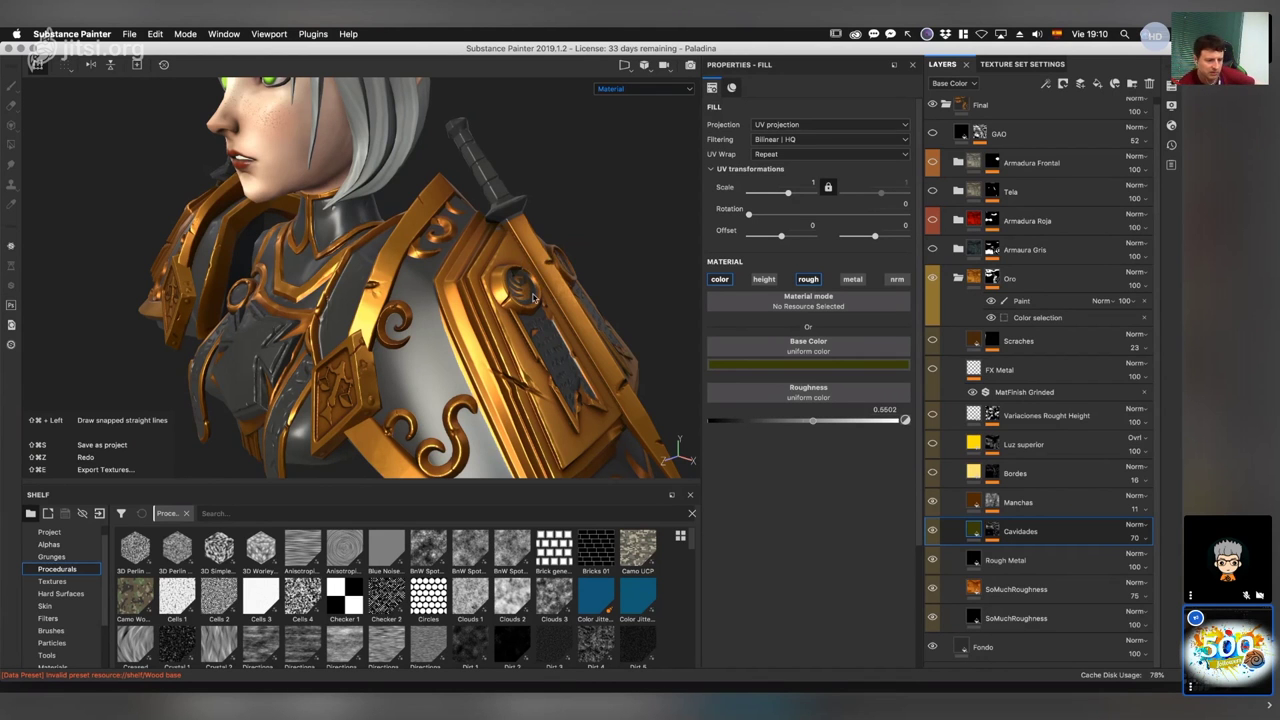
pyautogui.moveTo(487, 305)
pyautogui.keyDown('alt'); pyautogui.mouseDown()
pyautogui.moveTo(418, 274)
pyautogui.moveTo(372, 276)
pyautogui.mouseUp(); pyautogui.keyUp('alt')
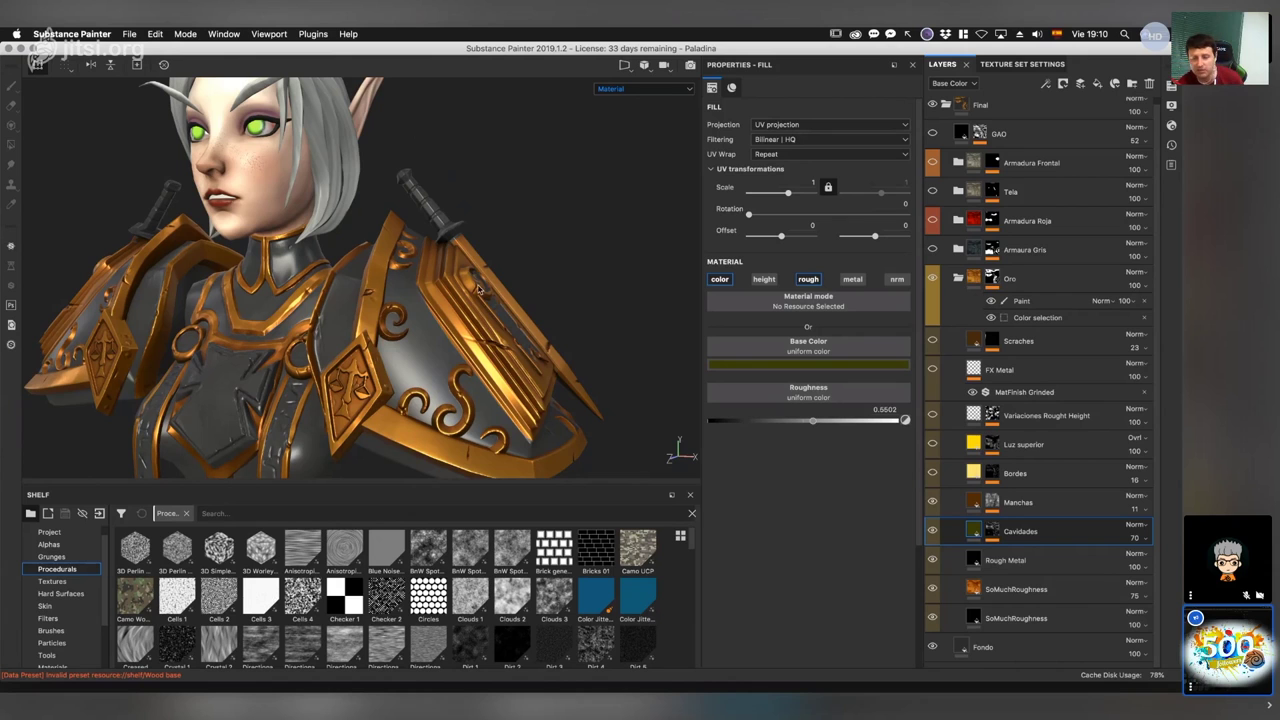
pyautogui.moveTo(480, 290)
pyautogui.keyDown('alt'); pyautogui.mouseDown()
pyautogui.moveTo(522, 322)
pyautogui.moveTo(509, 344)
pyautogui.mouseUp(); pyautogui.keyUp('alt')
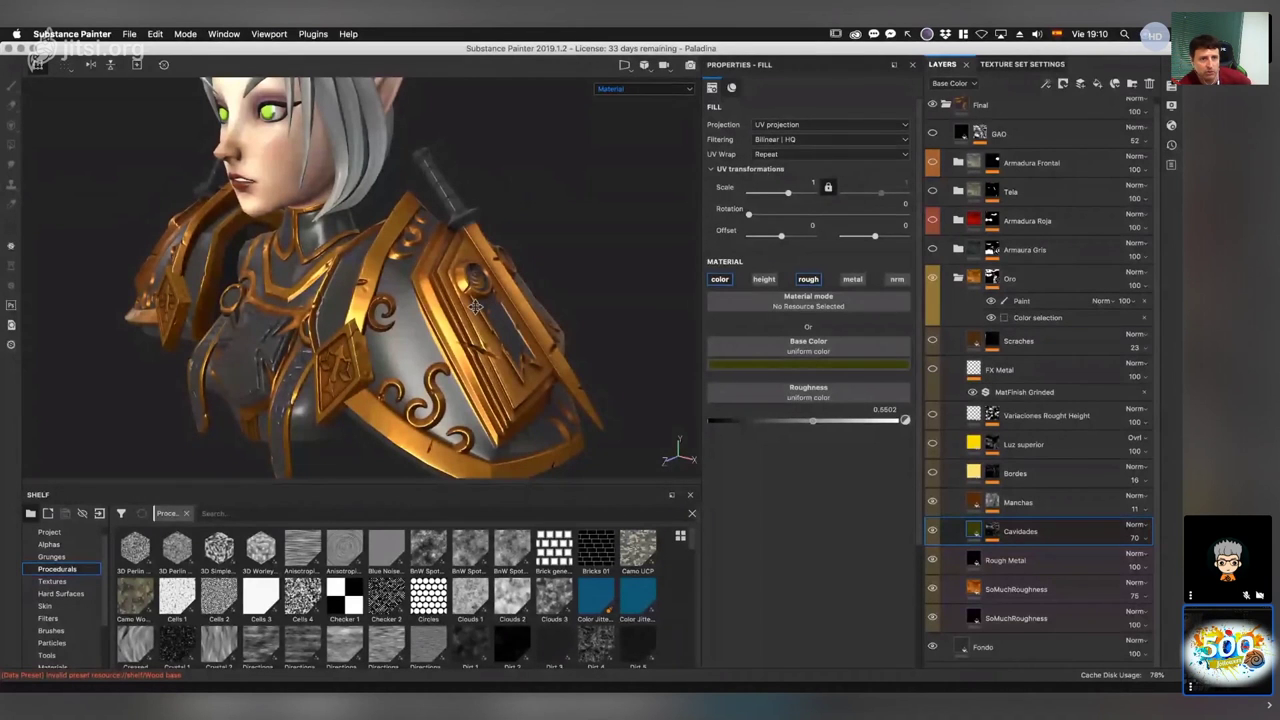
pyautogui.keyDown('alt'); pyautogui.moveTo(476, 307); pyautogui.dragTo(520, 300); pyautogui.keyUp('alt')
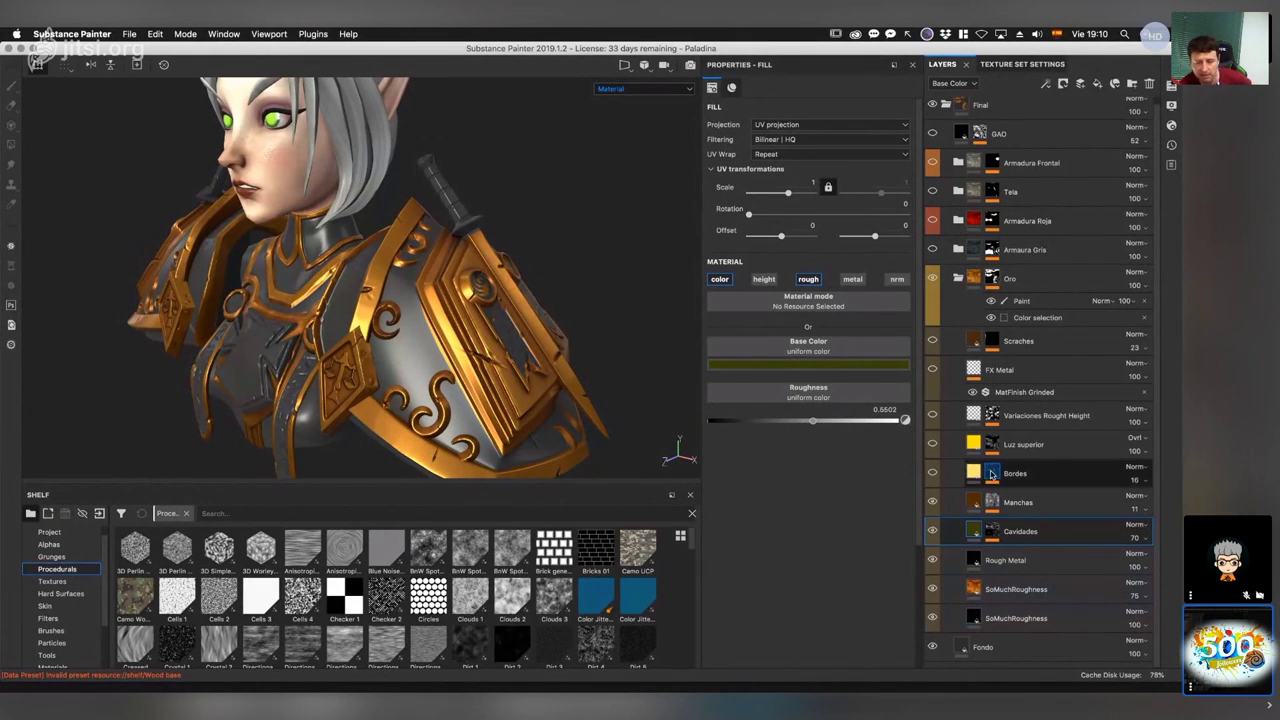
pyautogui.moveTo(991, 473)
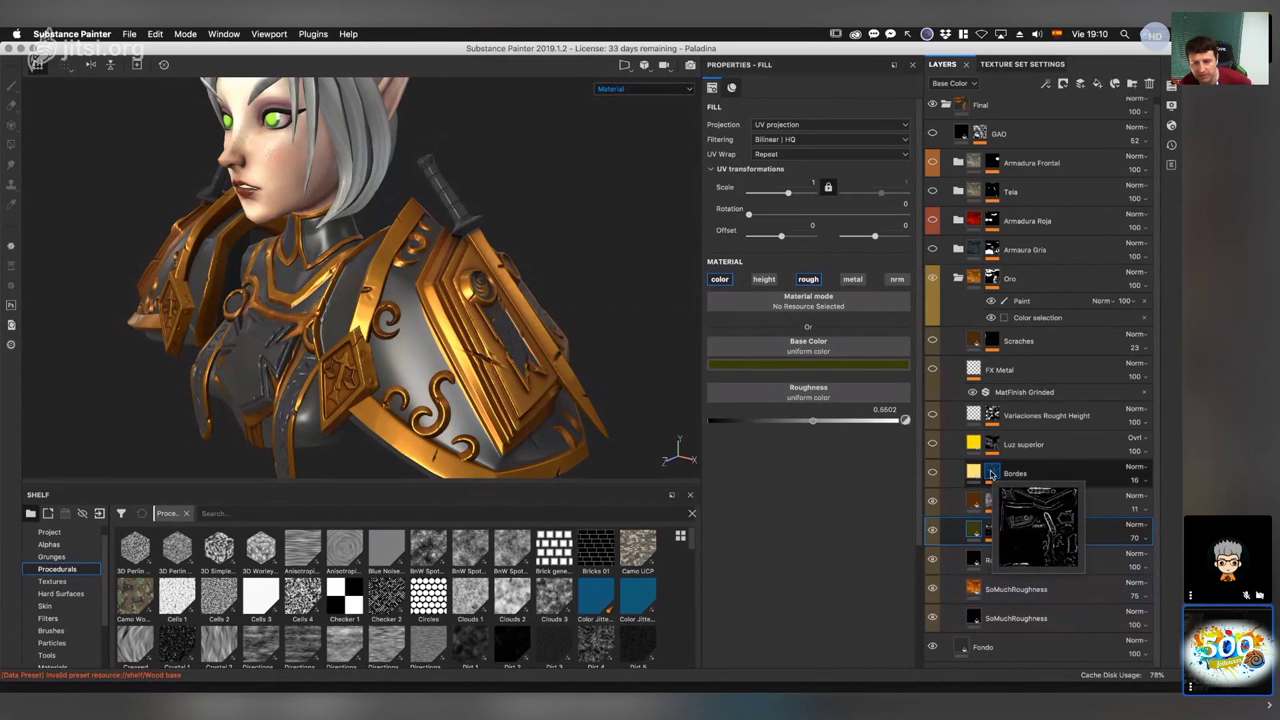
pyautogui.keyDown('alt'); pyautogui.click(991, 474); pyautogui.keyUp('alt')
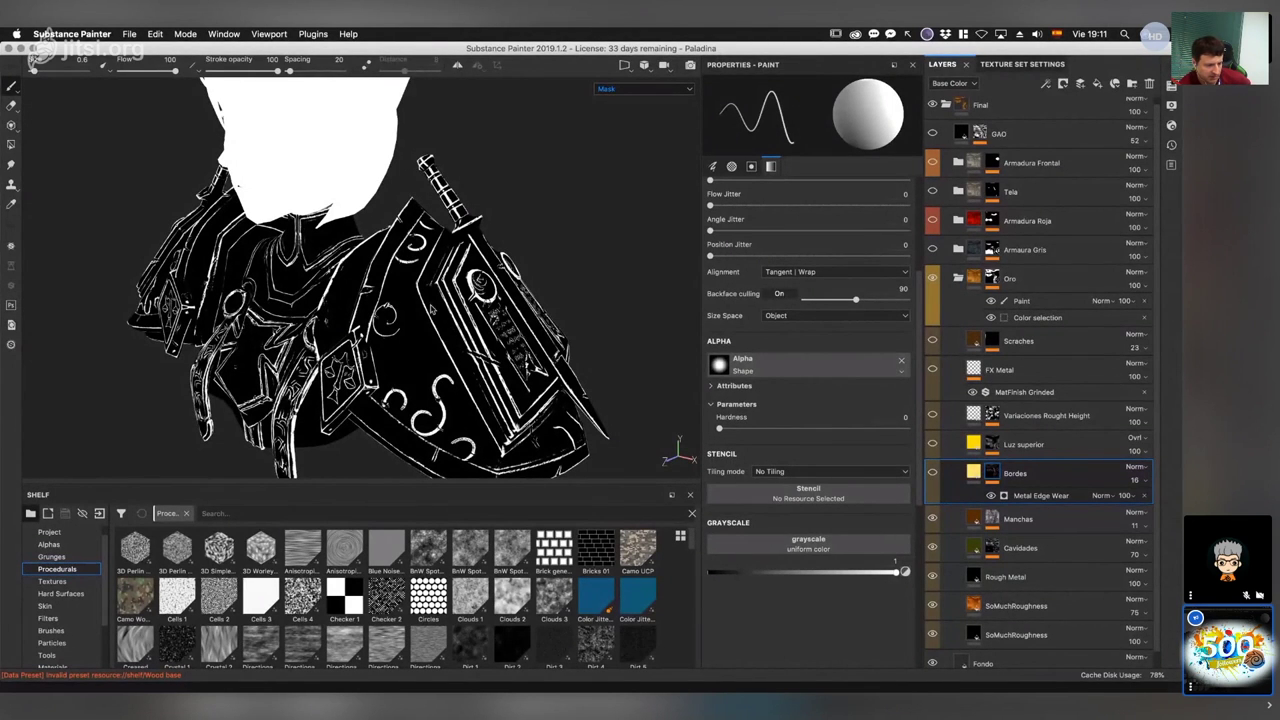
# Step: Orbit and zoom around the Bordes edge mask on the shoulder armour
pyautogui.keyDown('alt'); pyautogui.moveTo(380, 302); pyautogui.dragTo(425, 283); pyautogui.keyUp('alt')
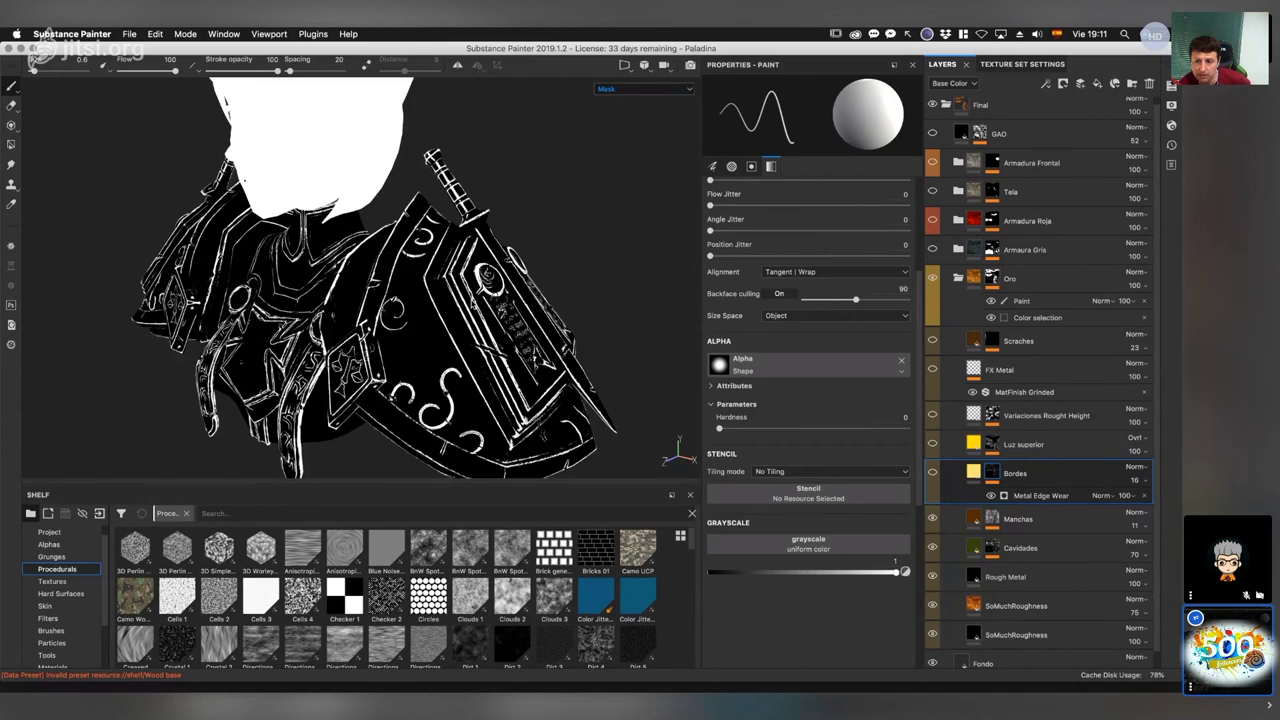
pyautogui.keyDown('alt'); pyautogui.moveTo(428, 330); pyautogui.dragTo(431, 319); pyautogui.keyUp('alt')
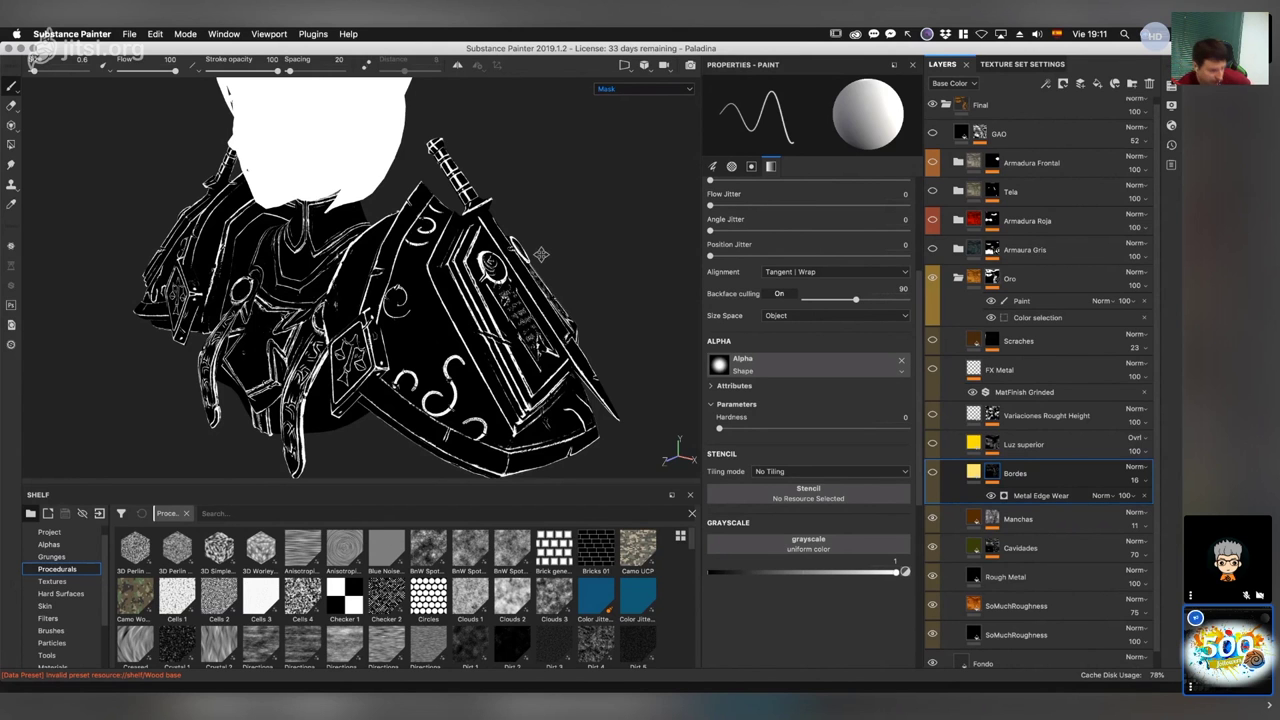
pyautogui.keyDown('alt'); pyautogui.moveTo(540, 254); pyautogui.dragTo(463, 280); pyautogui.keyUp('alt')
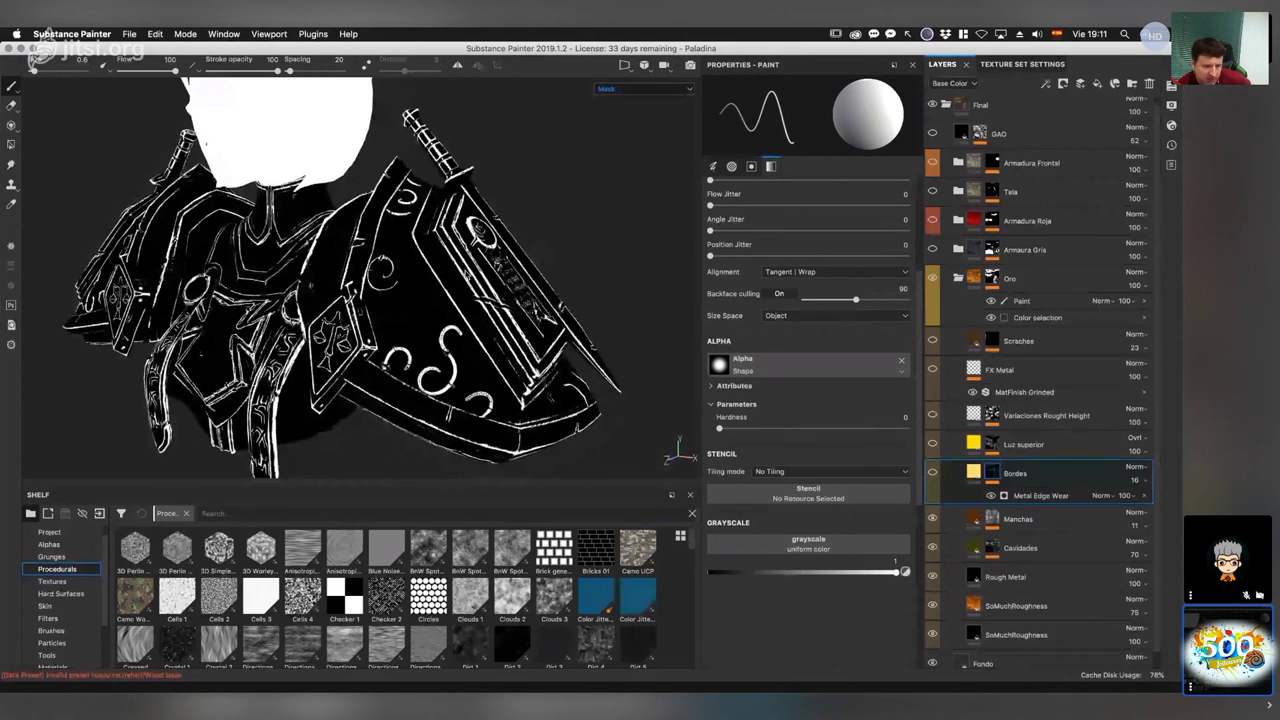
pyautogui.keyDown('alt'); pyautogui.moveTo(463, 285); pyautogui.dragTo(463, 290); pyautogui.keyUp('alt')
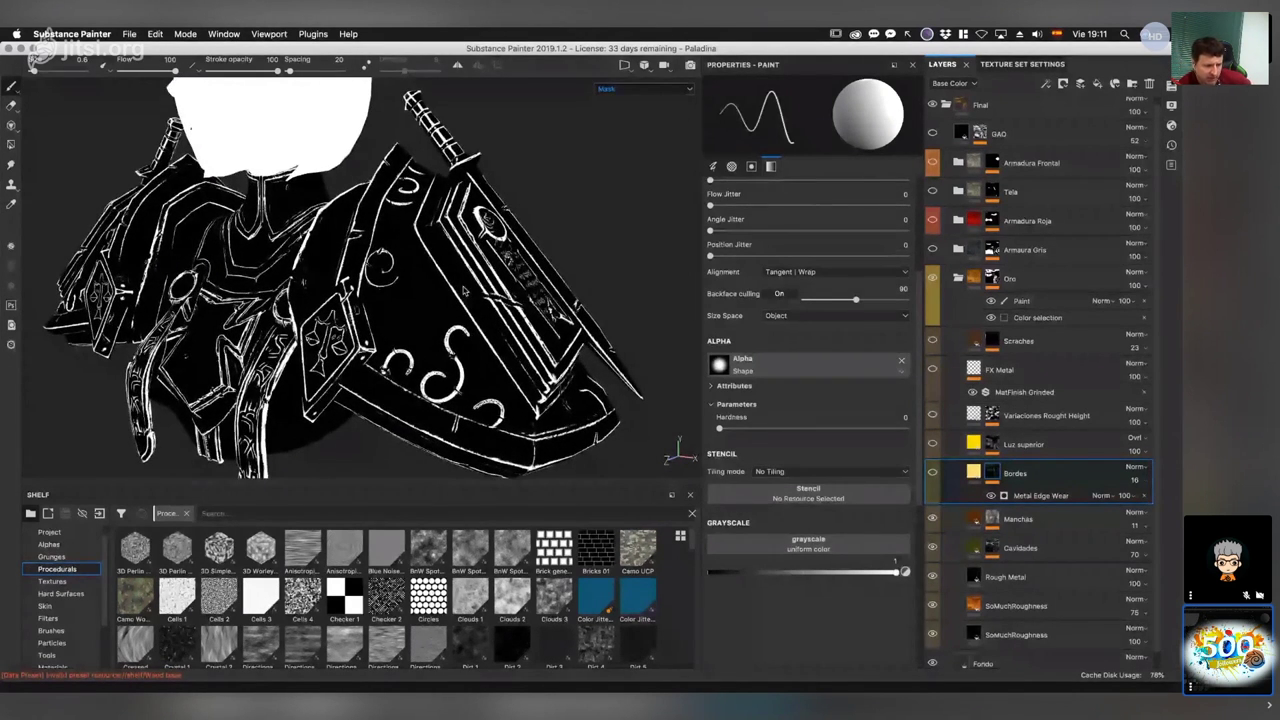
pyautogui.keyDown('alt'); pyautogui.moveTo(463, 290); pyautogui.dragTo(540, 285); pyautogui.keyUp('alt')
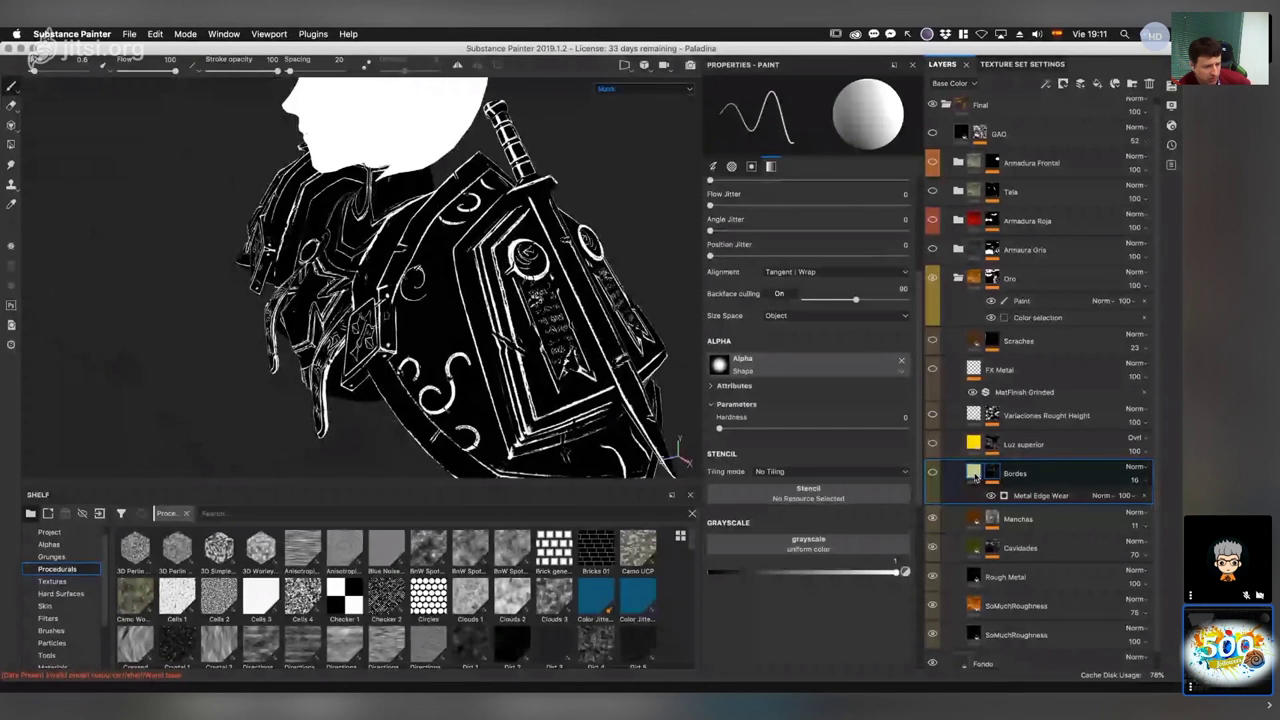
pyautogui.moveTo(973, 473)
pyautogui.moveTo(500, 300)
pyautogui.keyDown('alt'); pyautogui.mouseDown()
pyautogui.moveTo(402, 82)
pyautogui.moveTo(420, 100)
pyautogui.mouseUp(); pyautogui.keyUp('alt')
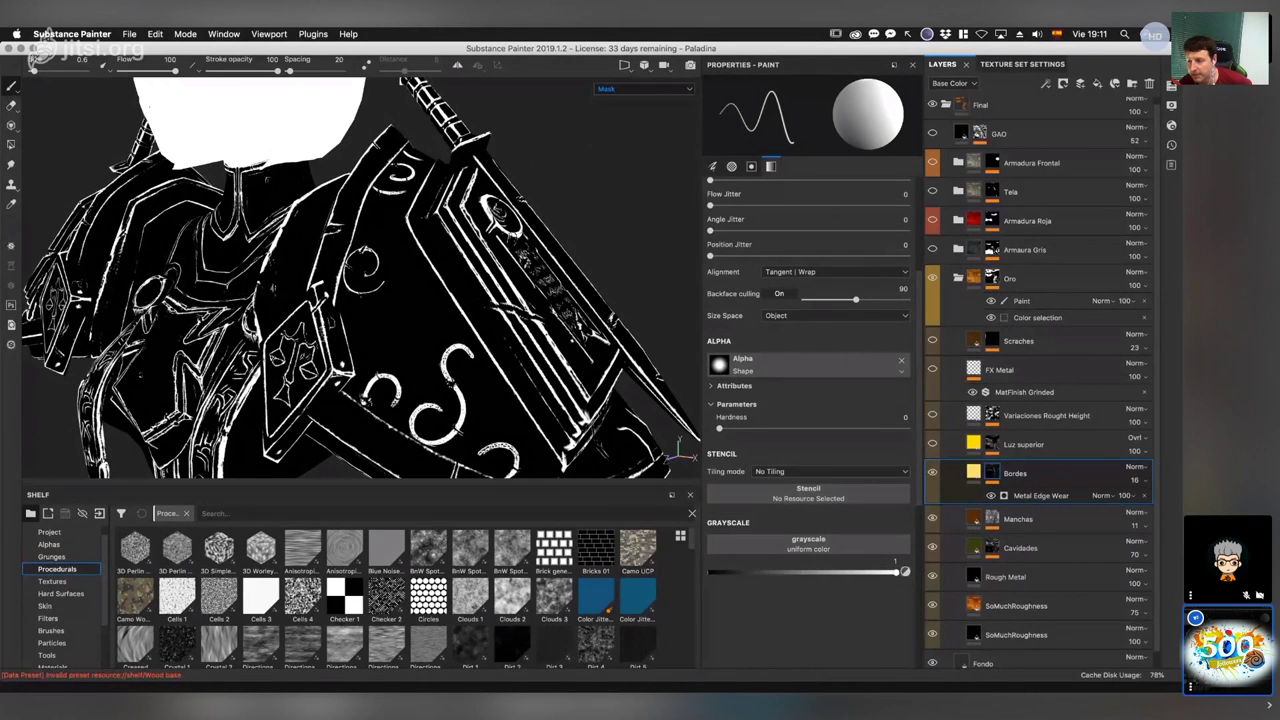
# Step: Compare the material view with the Bordes mask and select its Metal Edge Wear generator
pyautogui.press('m')
pyautogui.keyDown('alt'); pyautogui.moveTo(620, 400); pyautogui.dragTo(678, 440); pyautogui.keyUp('alt')
pyautogui.keyDown('alt'); pyautogui.moveTo(375, 199); pyautogui.dragTo(405, 237); pyautogui.keyUp('alt')
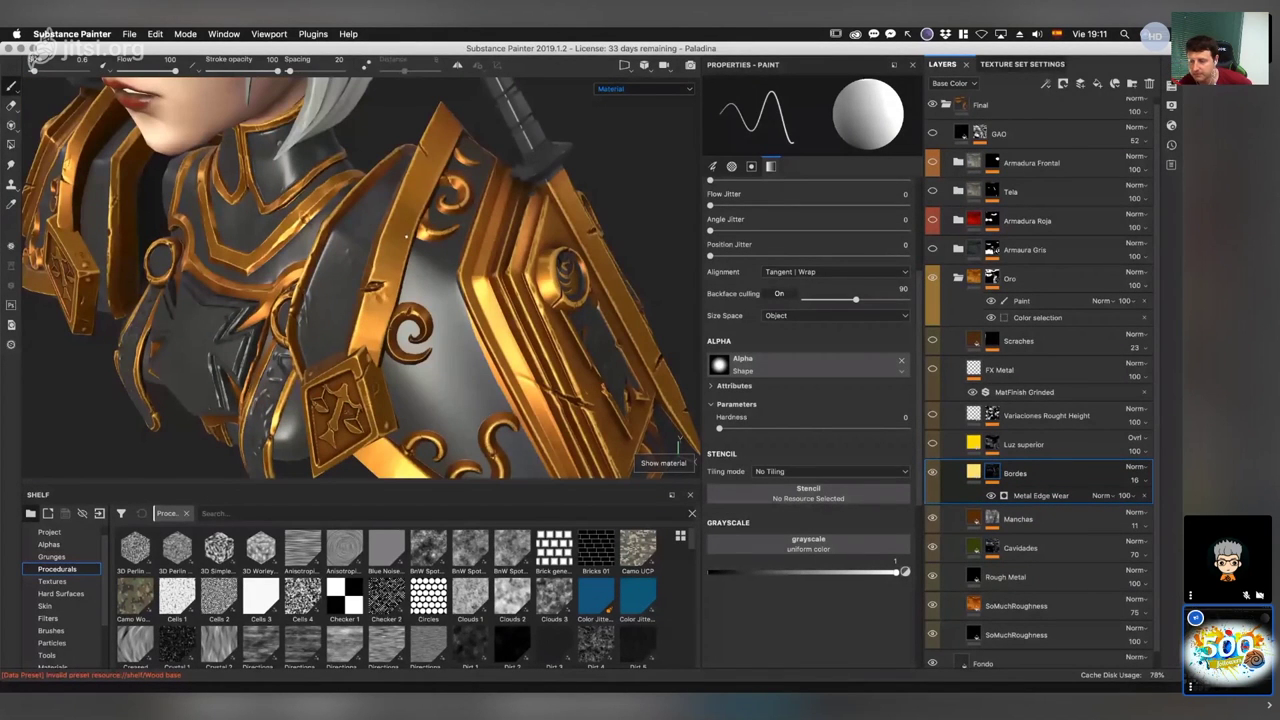
pyautogui.press('m')
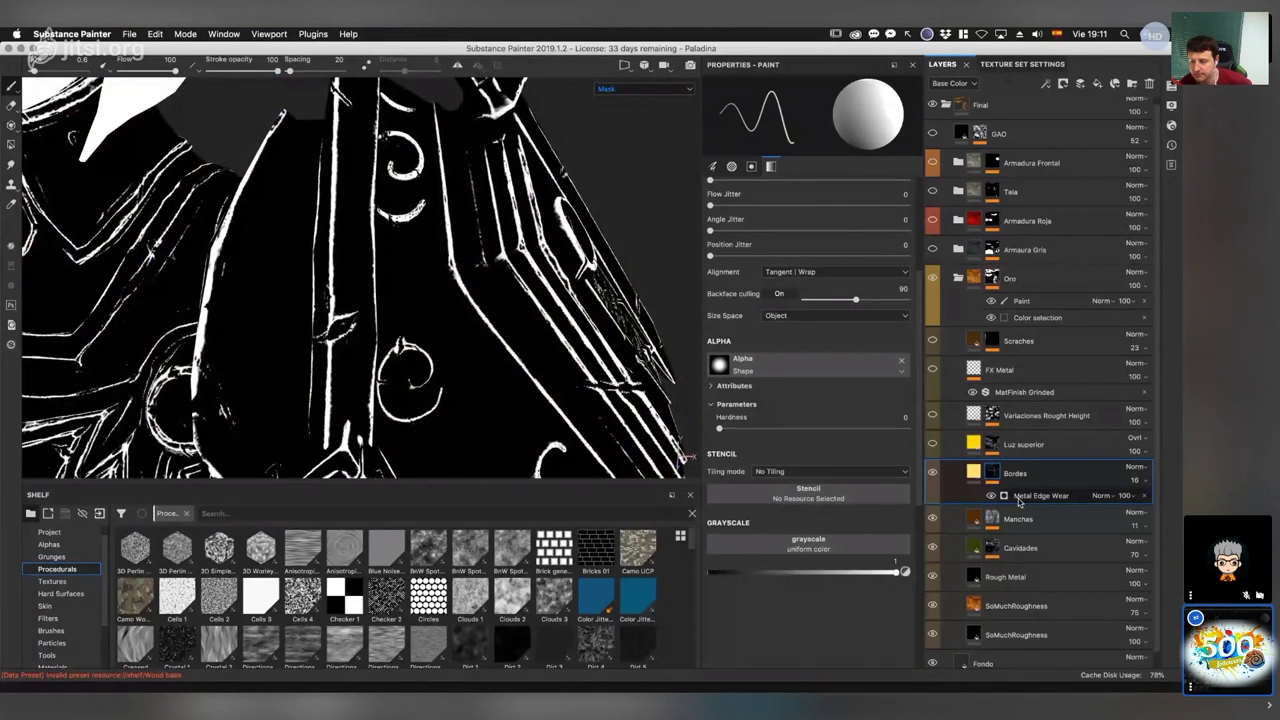
pyautogui.click(1019, 500)
pyautogui.click(799, 105)
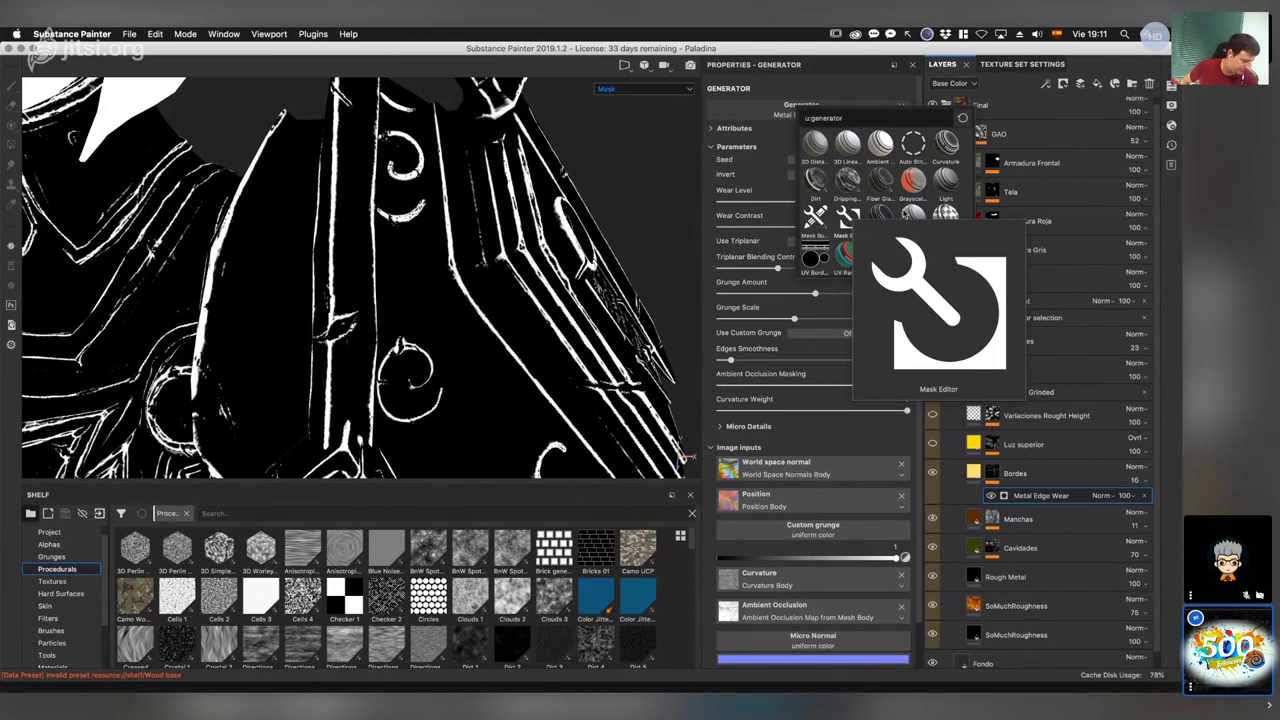
pyautogui.moveTo(880, 218)
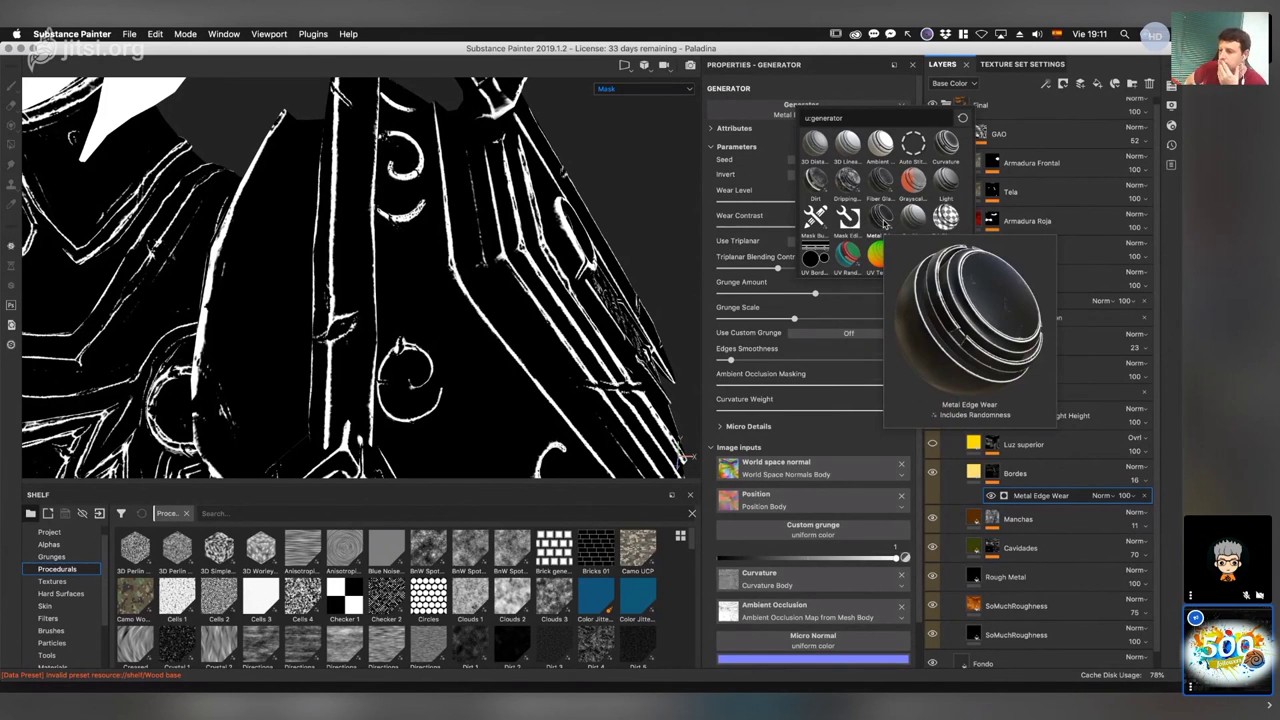
# Step: Load Metal Edge Wear as the Bordes generator and set Wear Level to about 0.49
pyautogui.click(880, 218)
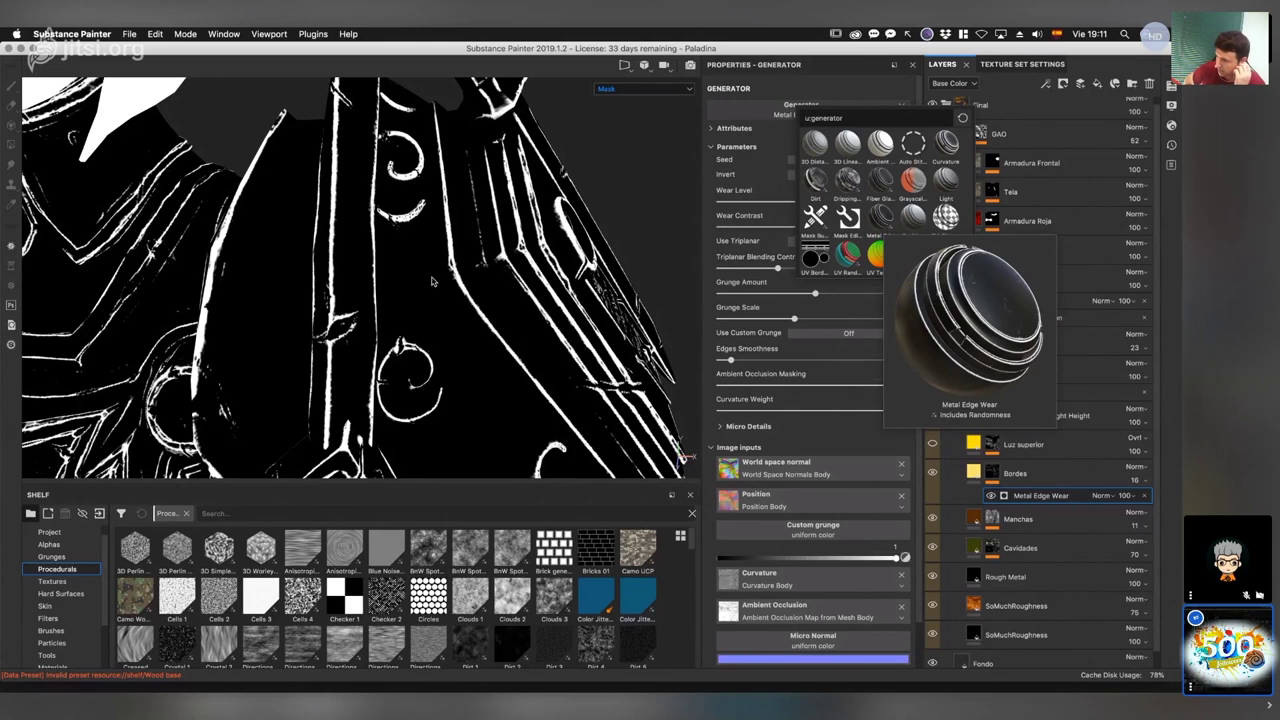
pyautogui.keyDown('alt'); pyautogui.moveTo(353, 250); pyautogui.dragTo(420, 262); pyautogui.keyUp('alt')
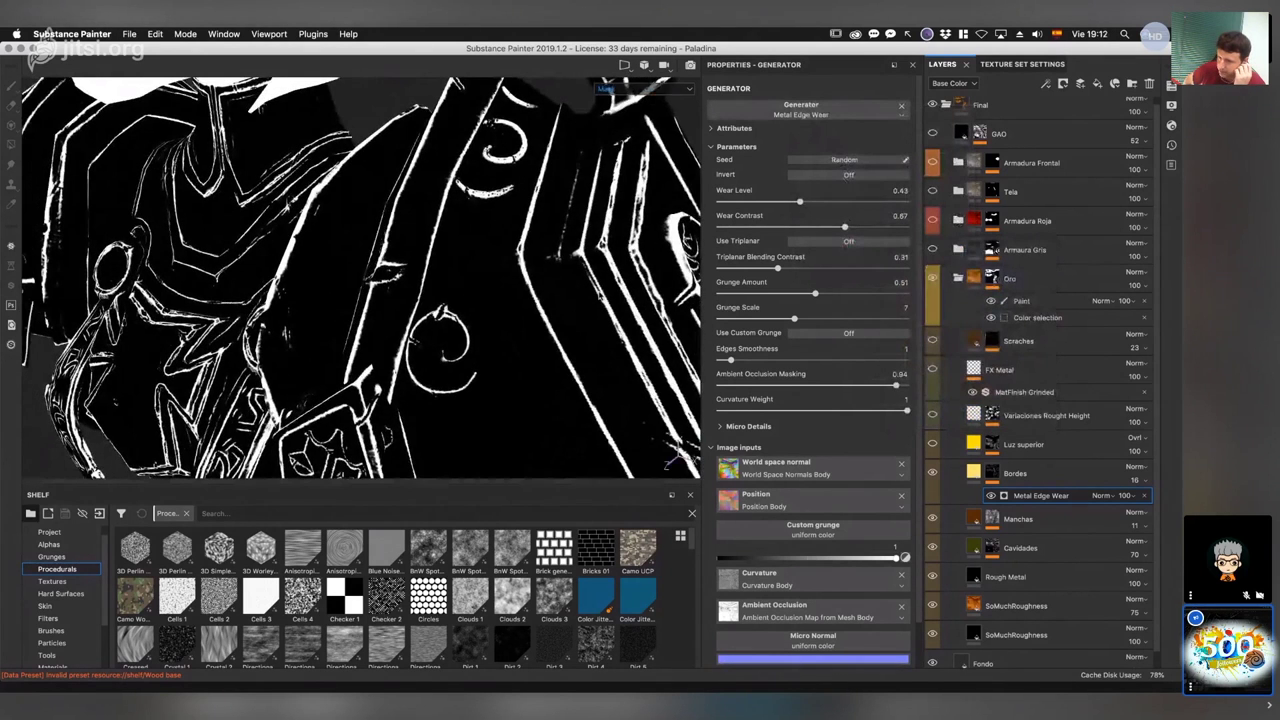
pyautogui.moveTo(799, 202); pyautogui.dragTo(760, 203)
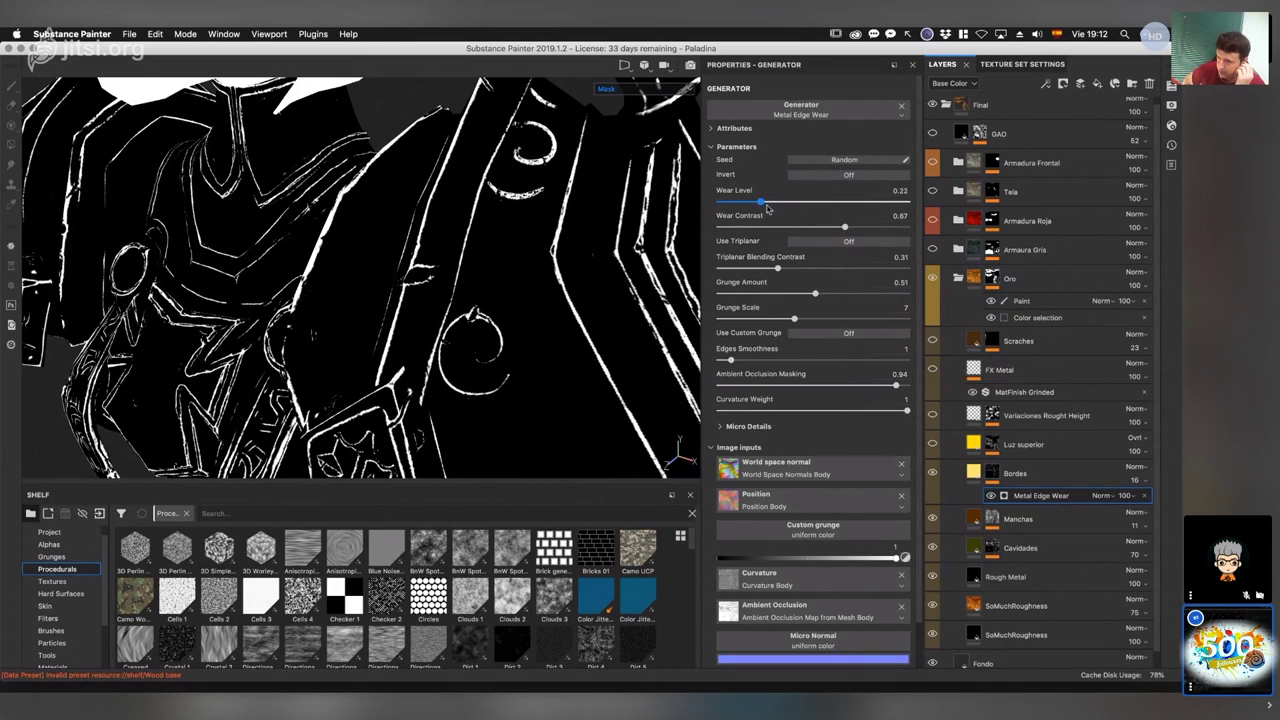
pyautogui.moveTo(712, 562); pyautogui.dragTo(790, 437)
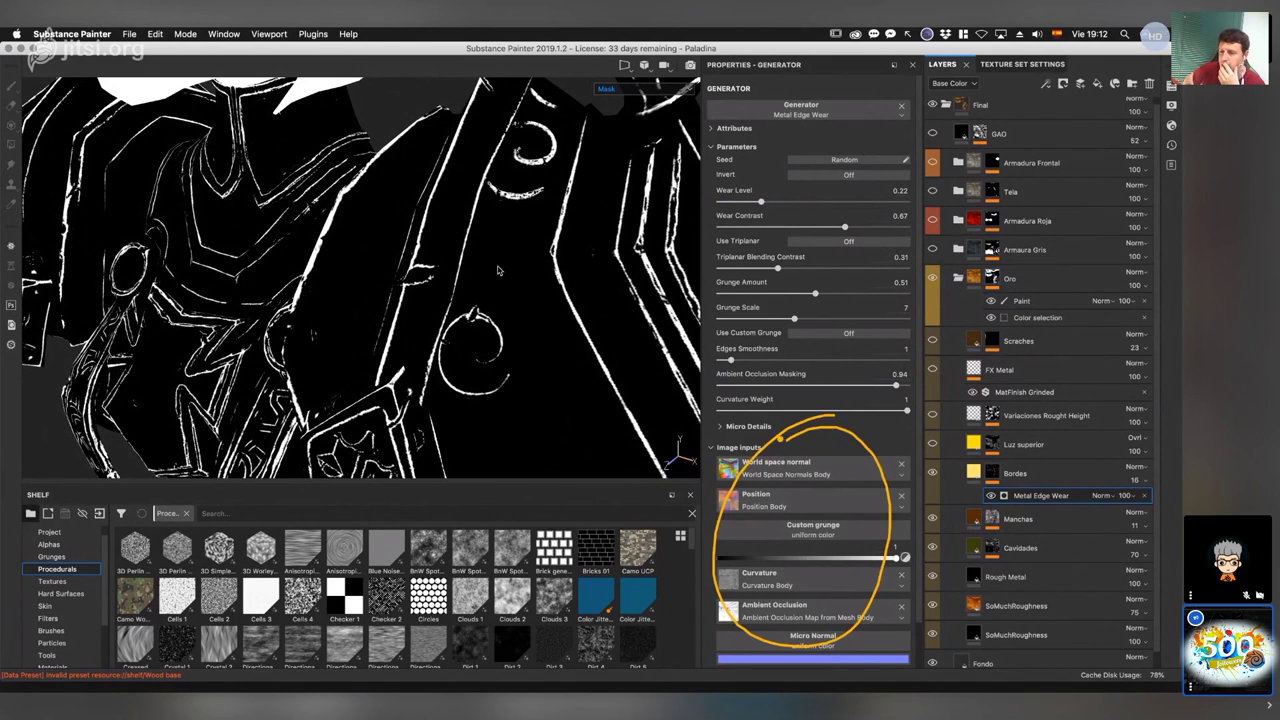
pyautogui.moveTo(455, 165); pyautogui.dragTo(372, 225)
pyautogui.moveTo(760, 202)
pyautogui.mouseDown()
pyautogui.moveTo(827, 203)
pyautogui.moveTo(810, 203)
pyautogui.mouseUp()
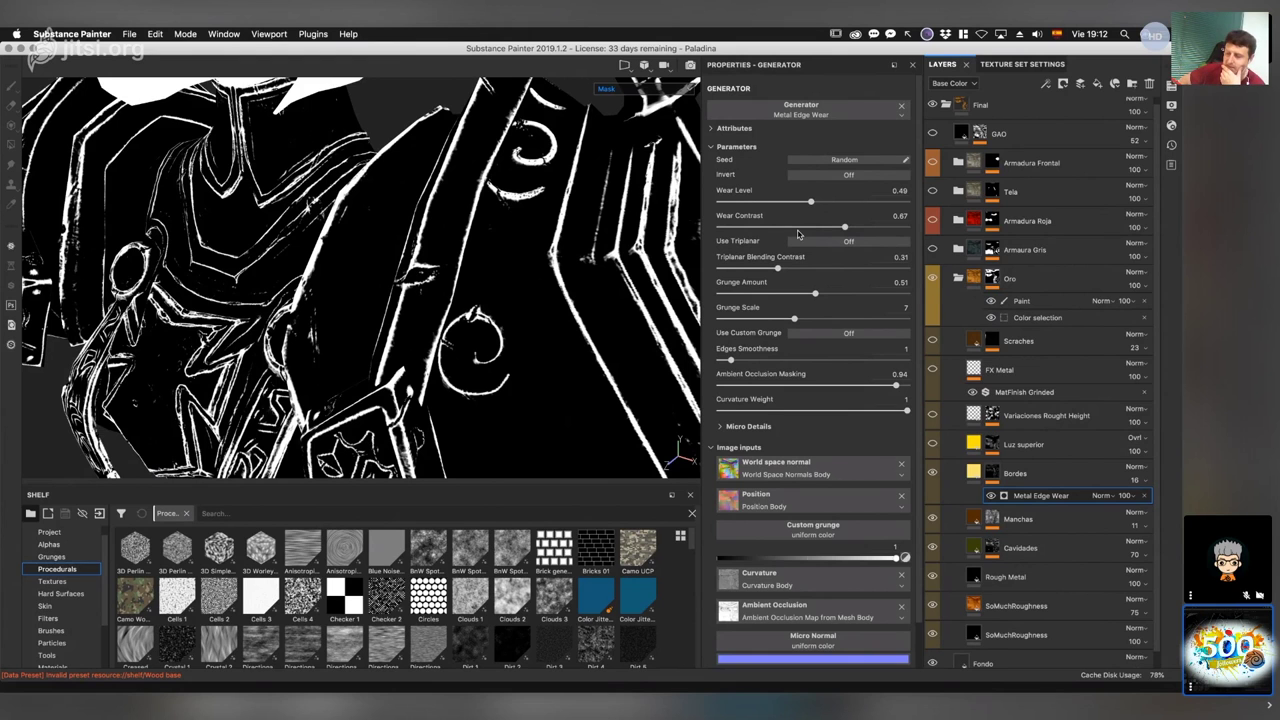
pyautogui.click(795, 110)
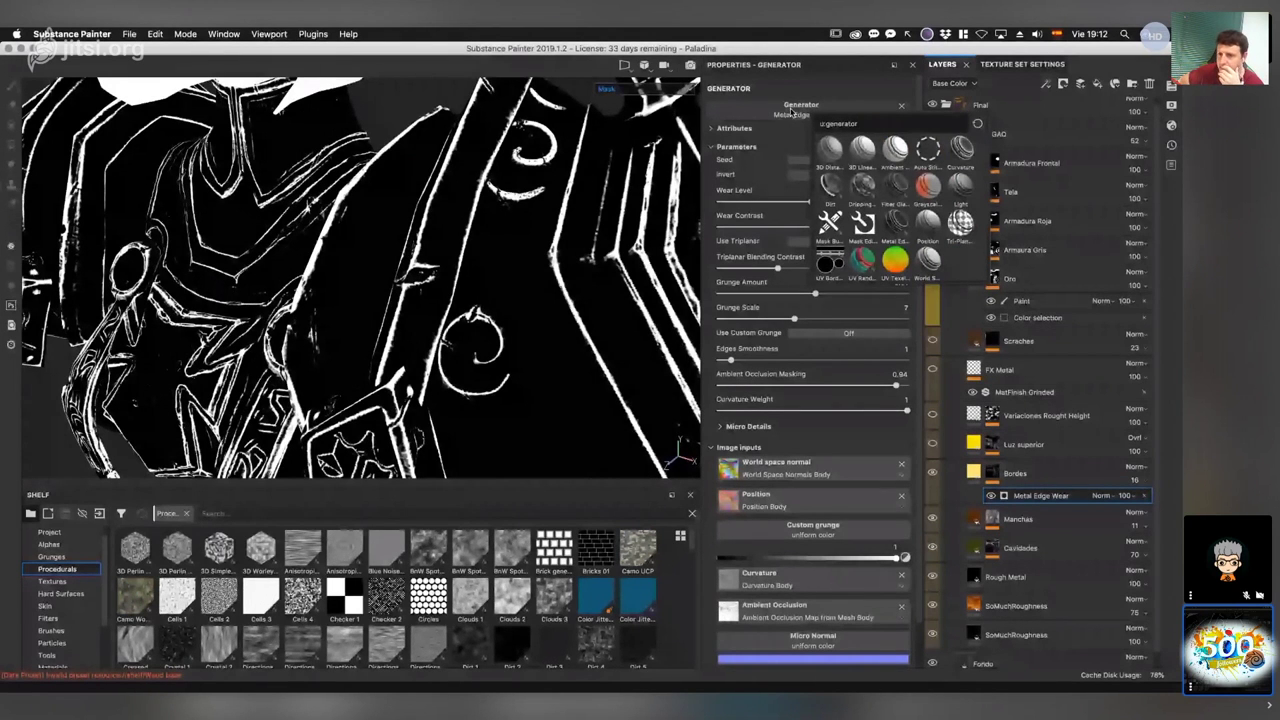
# Step: Reselect the Bordes layer's Metal Edge Wear generator, comparing mask and material views
pyautogui.press('Escape')
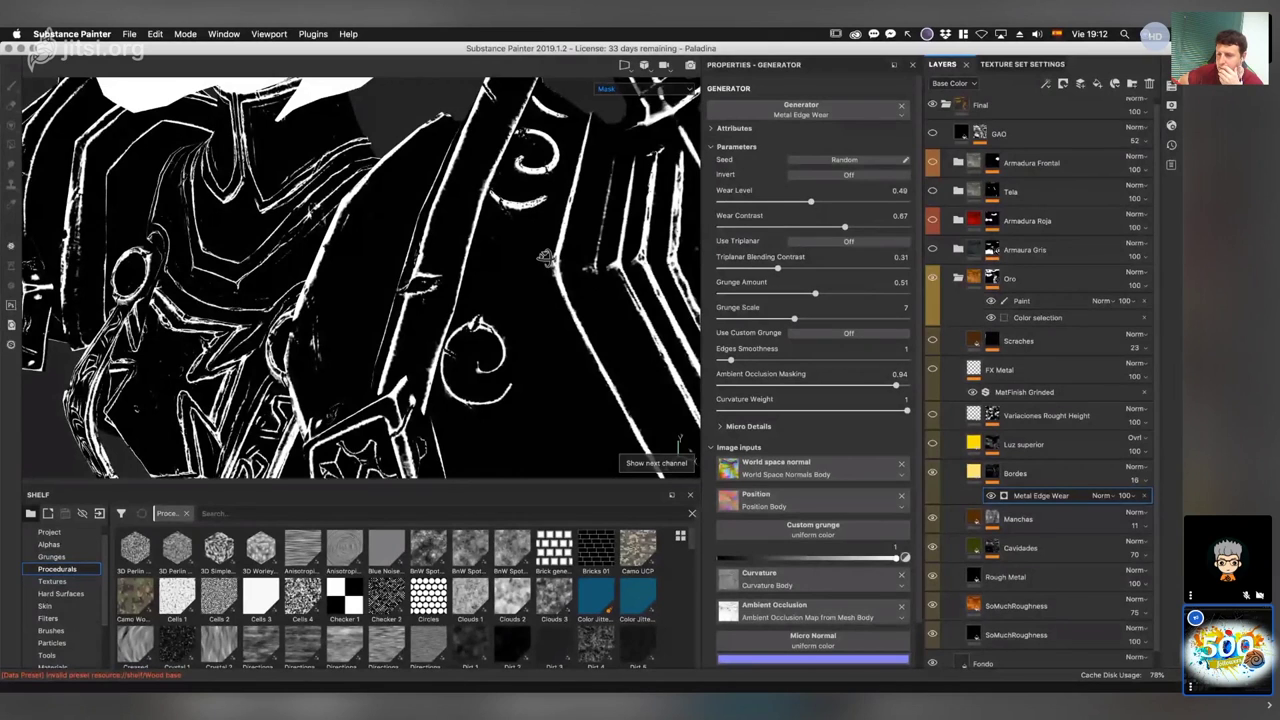
pyautogui.press('m')
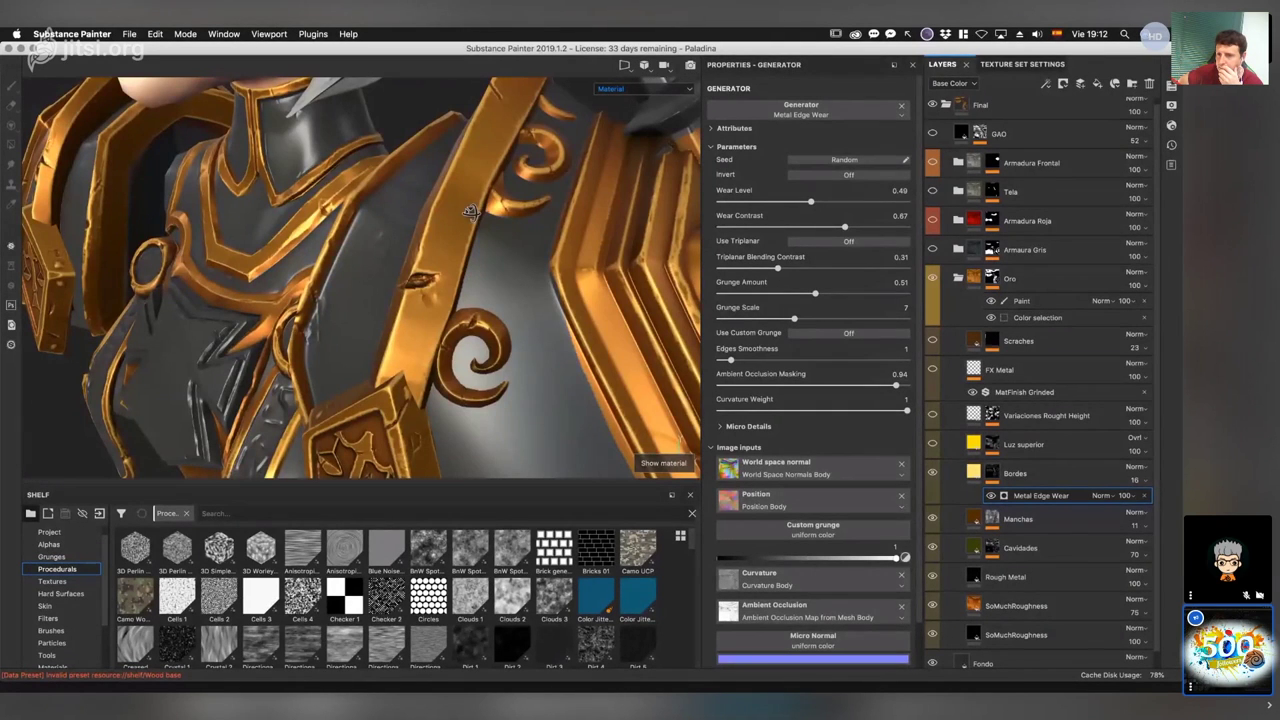
pyautogui.press('m')
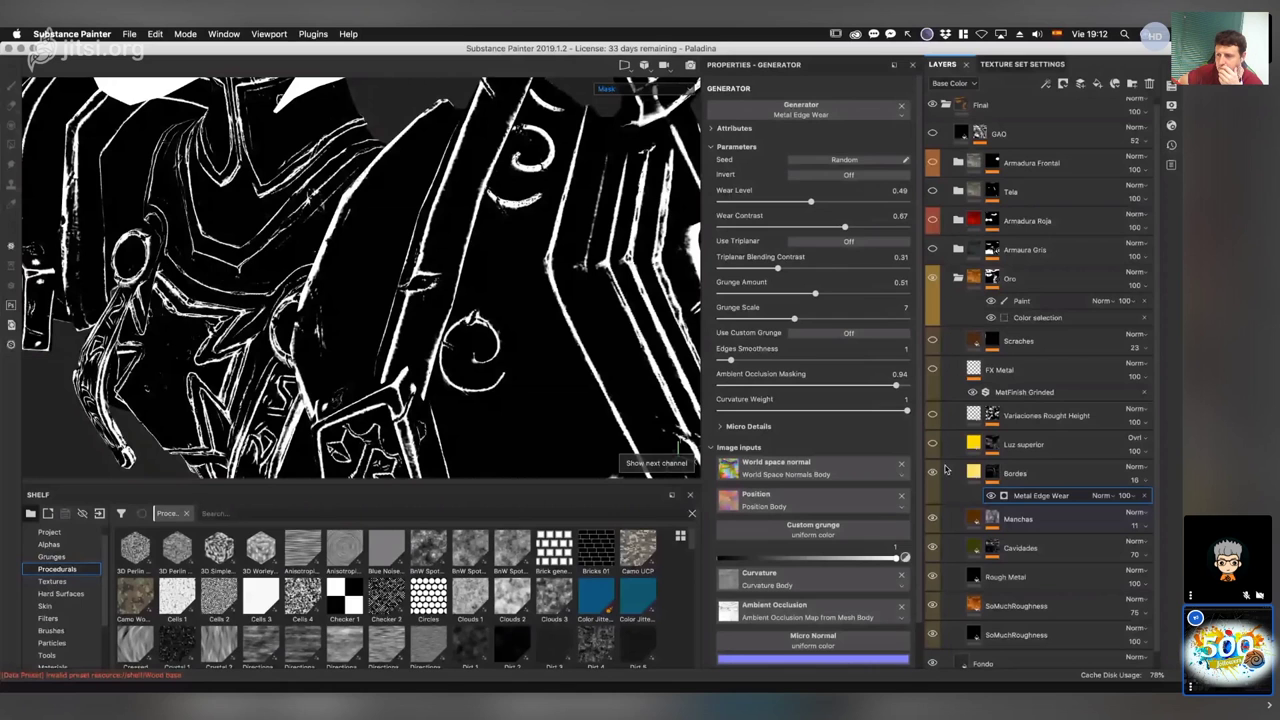
pyautogui.click(991, 473)
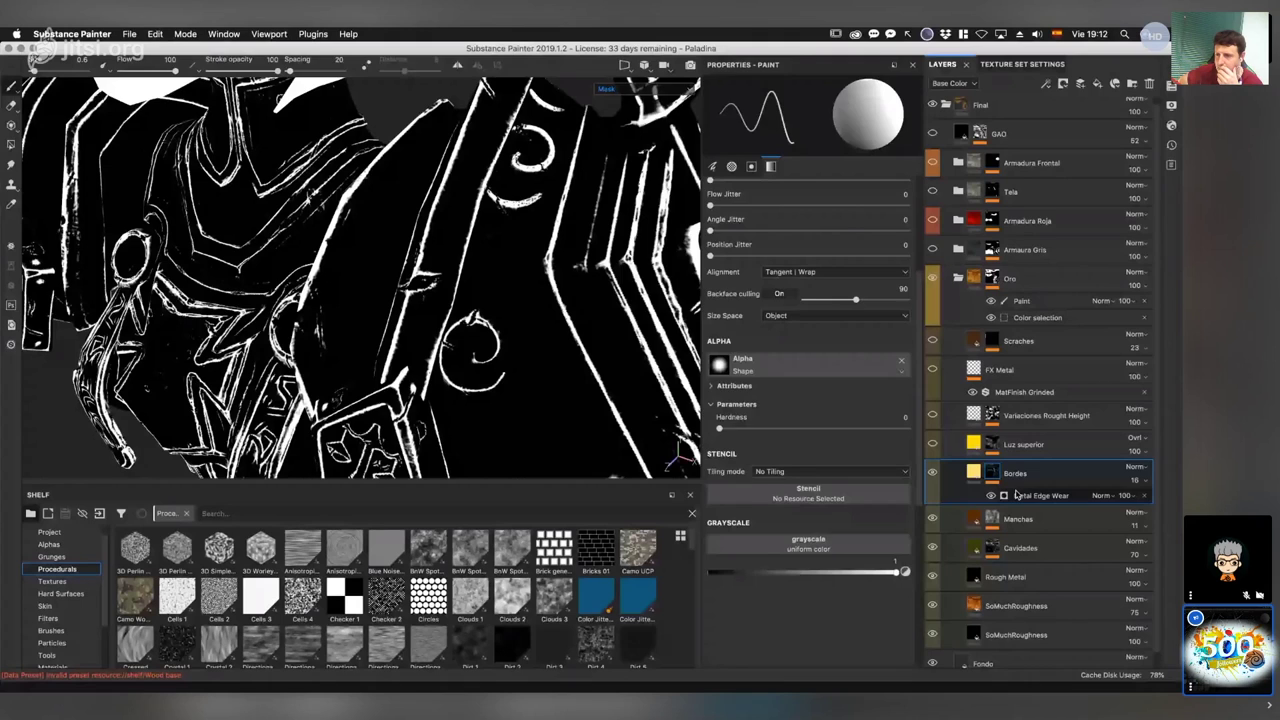
pyautogui.click(1016, 494)
pyautogui.press('m')
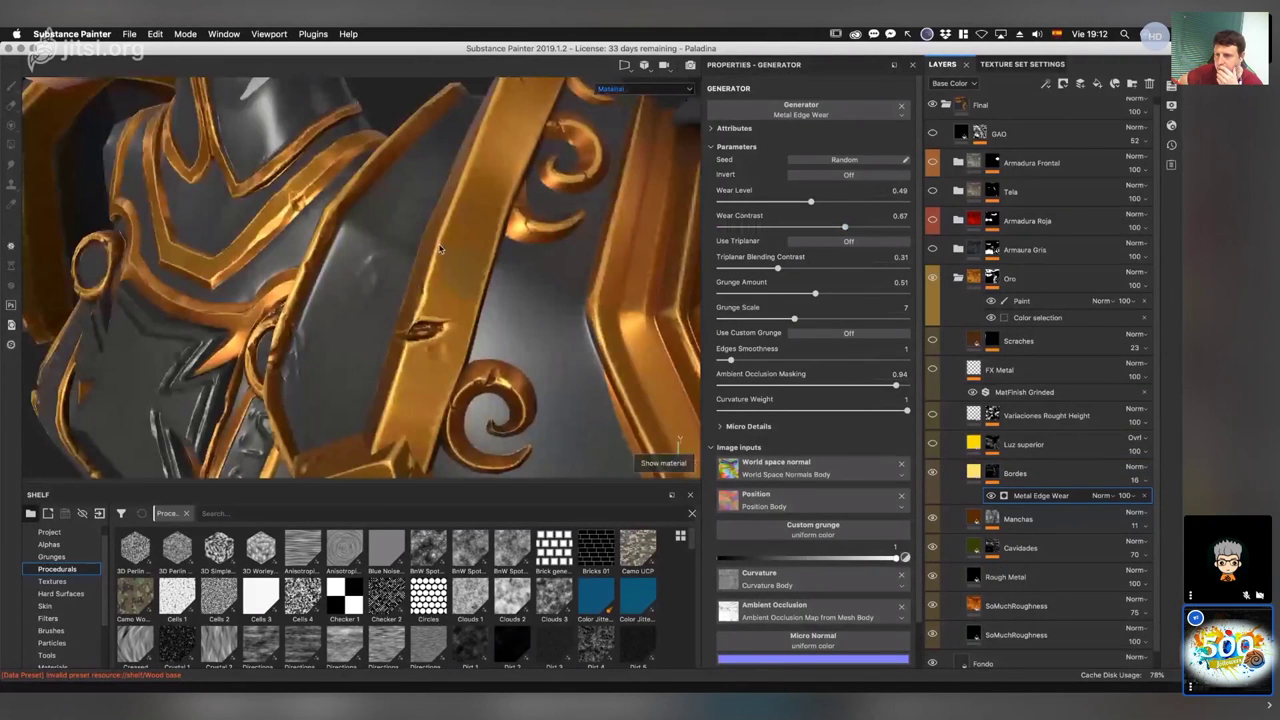
pyautogui.press('c')
# Step: Lower Grunge Amount to 0.25, reverting trial AO Masking and Curvature Weight changes
pyautogui.moveTo(815, 293); pyautogui.dragTo(767, 294)
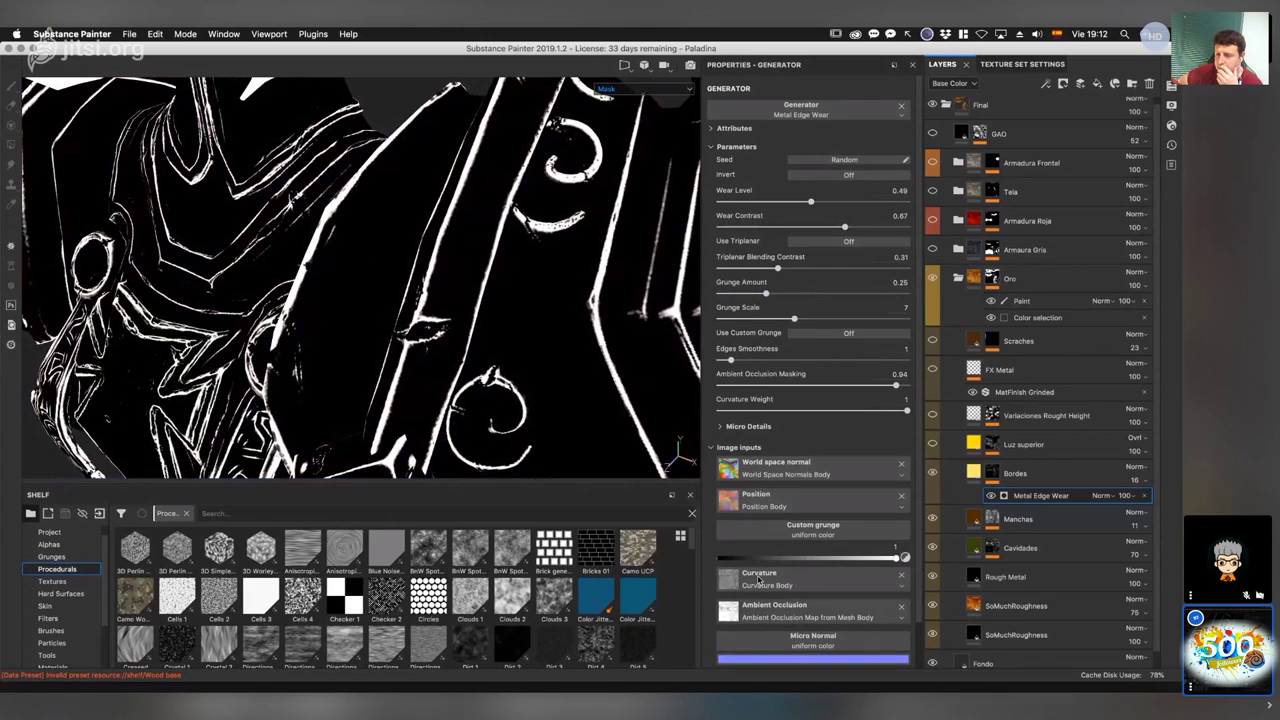
pyautogui.moveTo(805, 386); pyautogui.dragTo(720, 386)
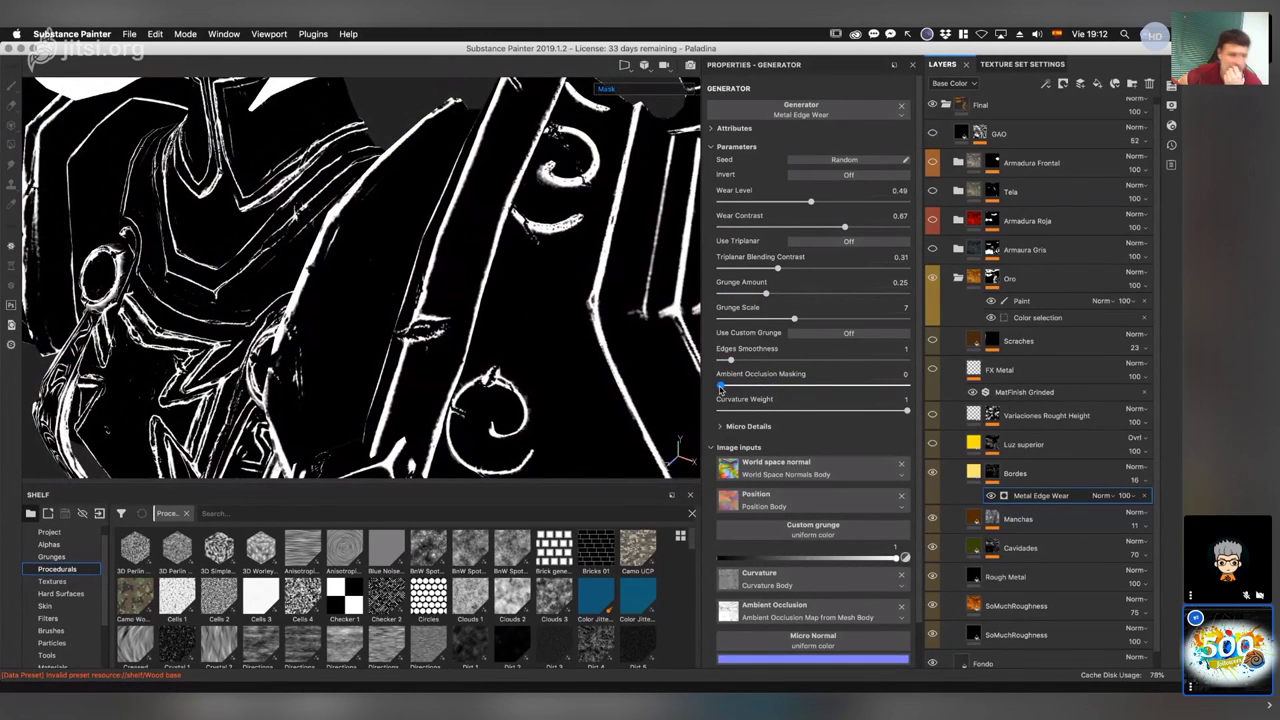
pyautogui.moveTo(907, 410)
pyautogui.mouseDown()
pyautogui.moveTo(850, 411)
pyautogui.moveTo(903, 410)
pyautogui.mouseUp()
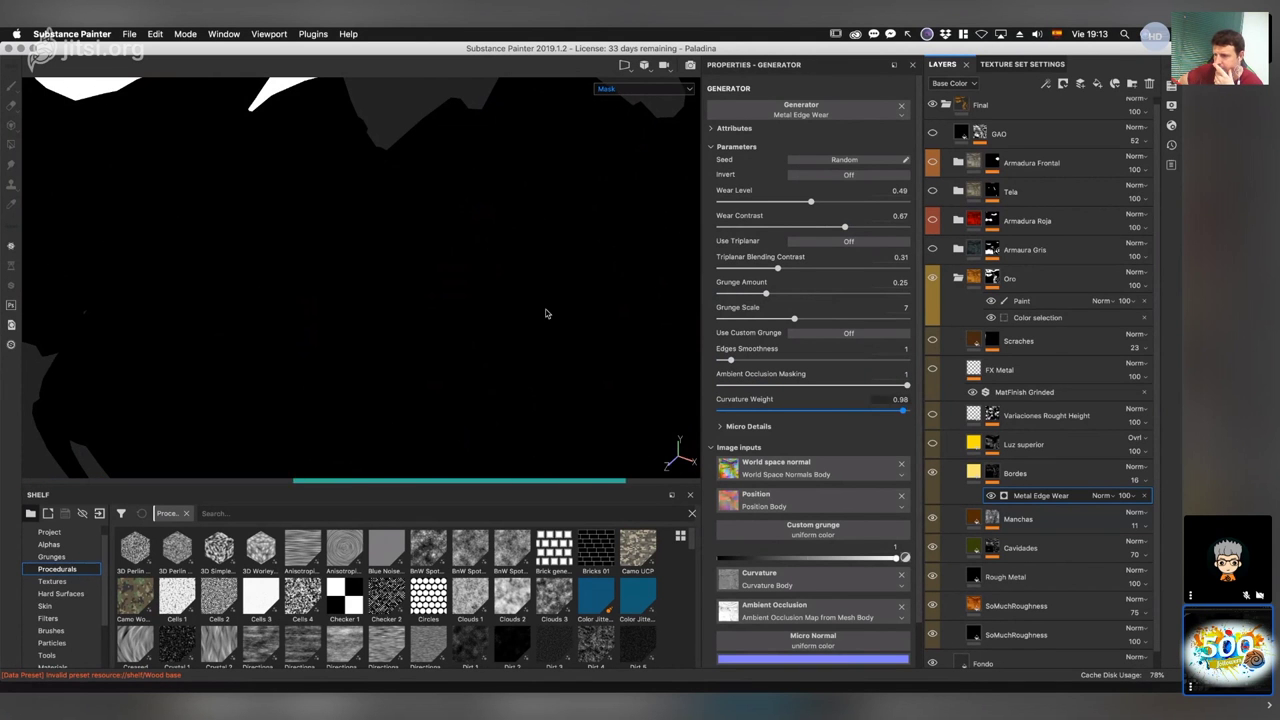
pyautogui.press('m')
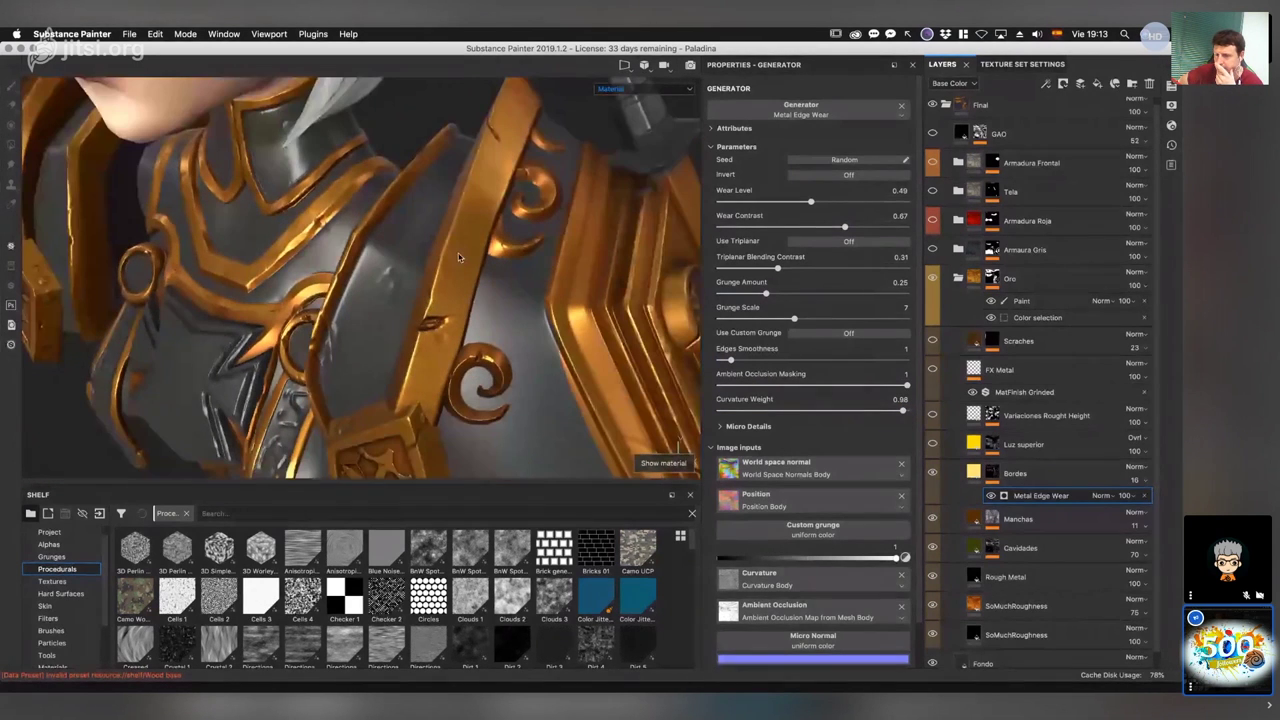
pyautogui.press('super')
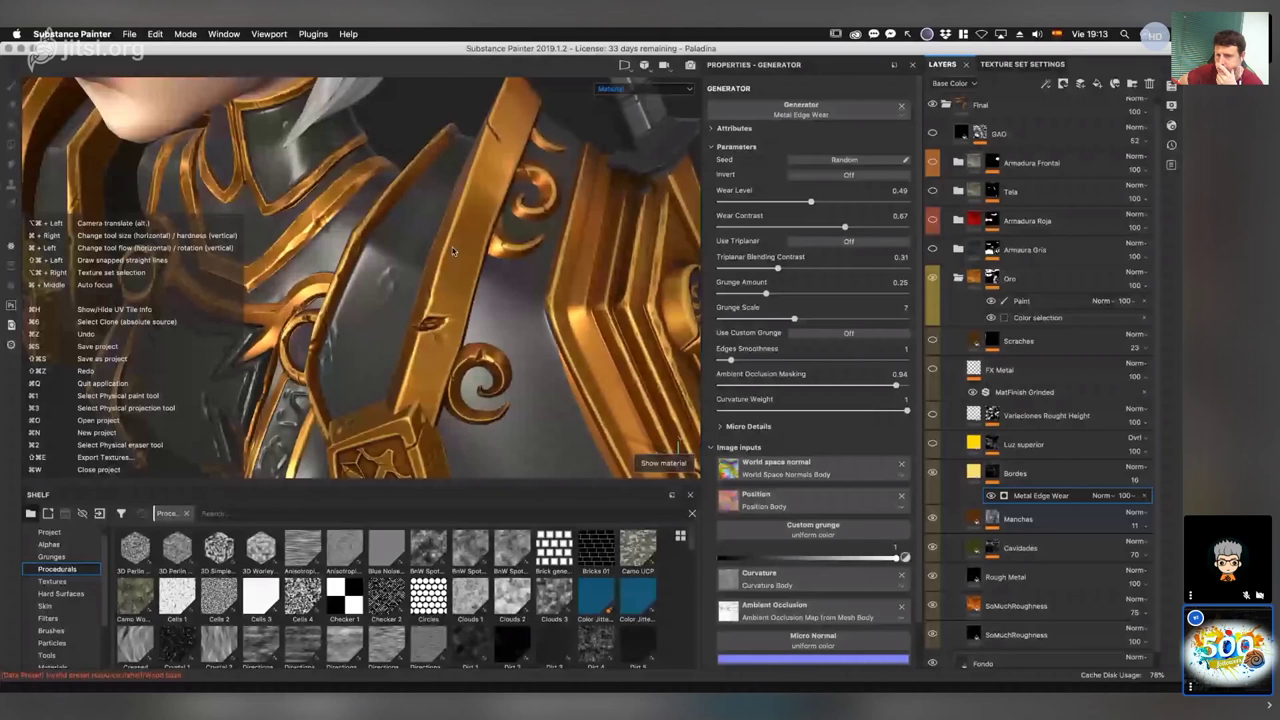
pyautogui.click(992, 444)
pyautogui.keyDown('alt'); pyautogui.click(992, 444); pyautogui.keyUp('alt')
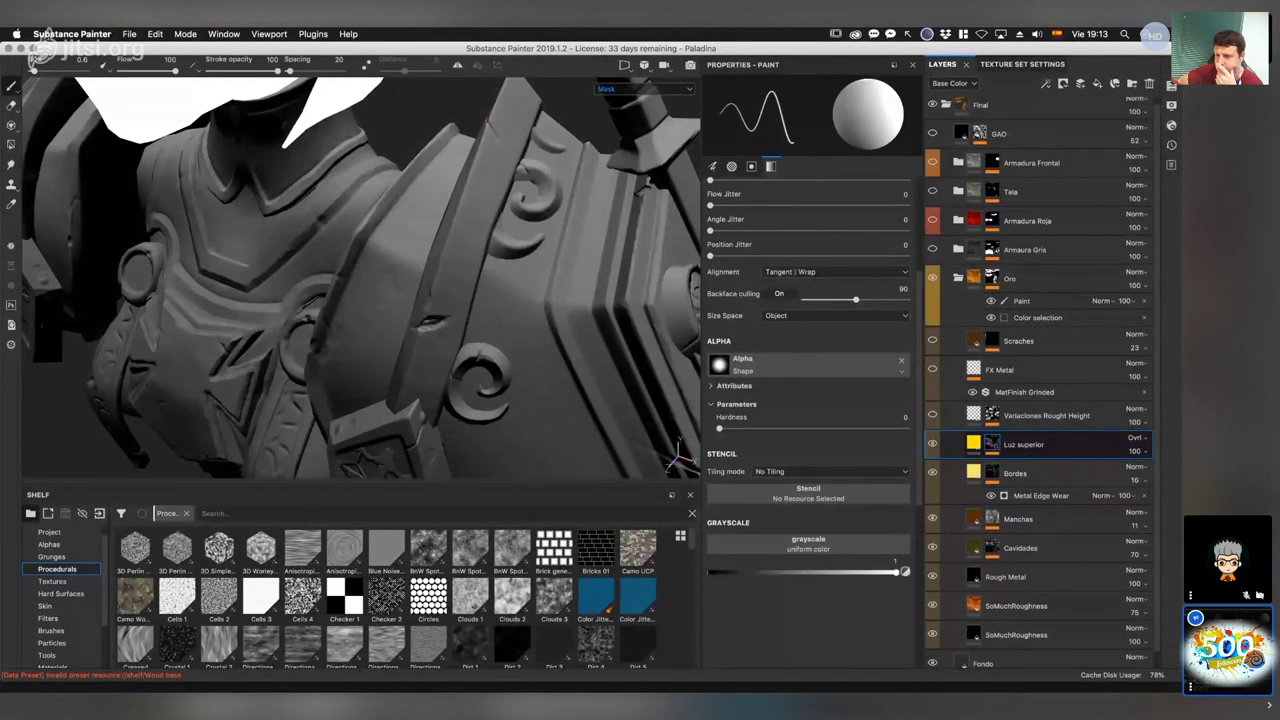
pyautogui.keyDown('alt'); pyautogui.moveTo(680, 458); pyautogui.dragTo(668, 455); pyautogui.keyUp('alt')
pyautogui.press('m')
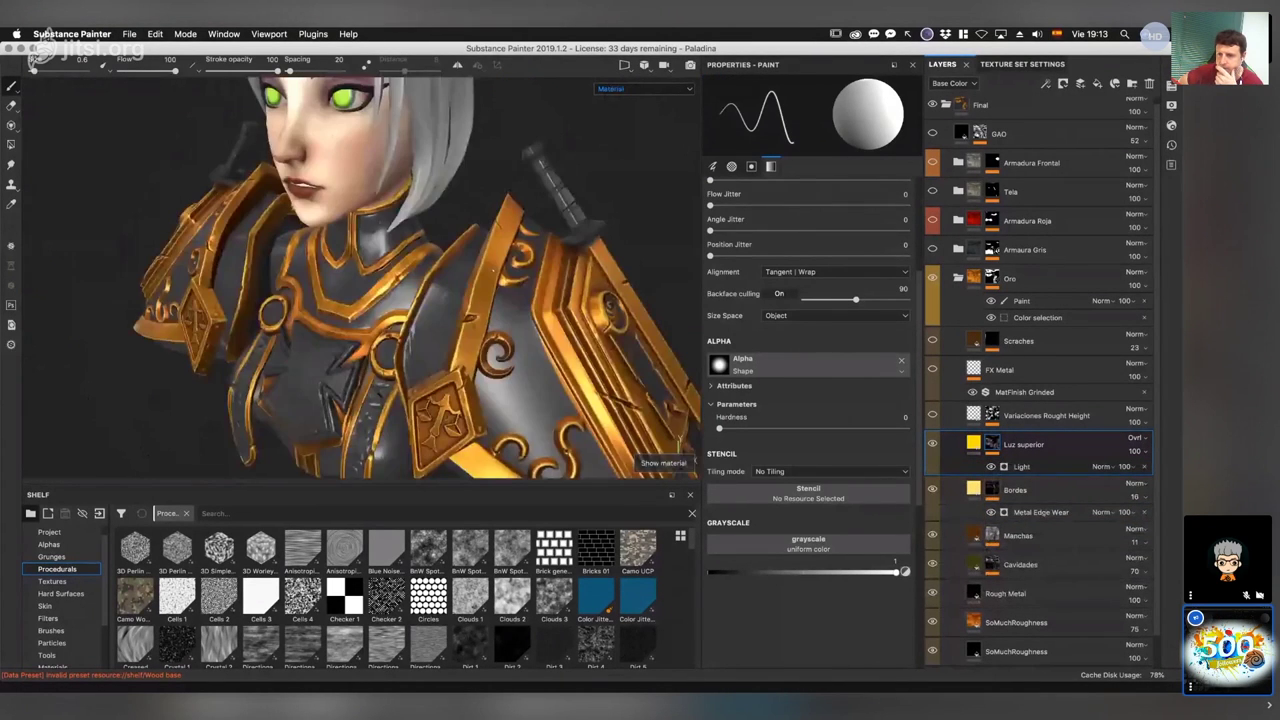
pyautogui.press('c')
pyautogui.keyDown('alt'); pyautogui.moveTo(680, 450); pyautogui.dragTo(413, 265); pyautogui.keyUp('alt')
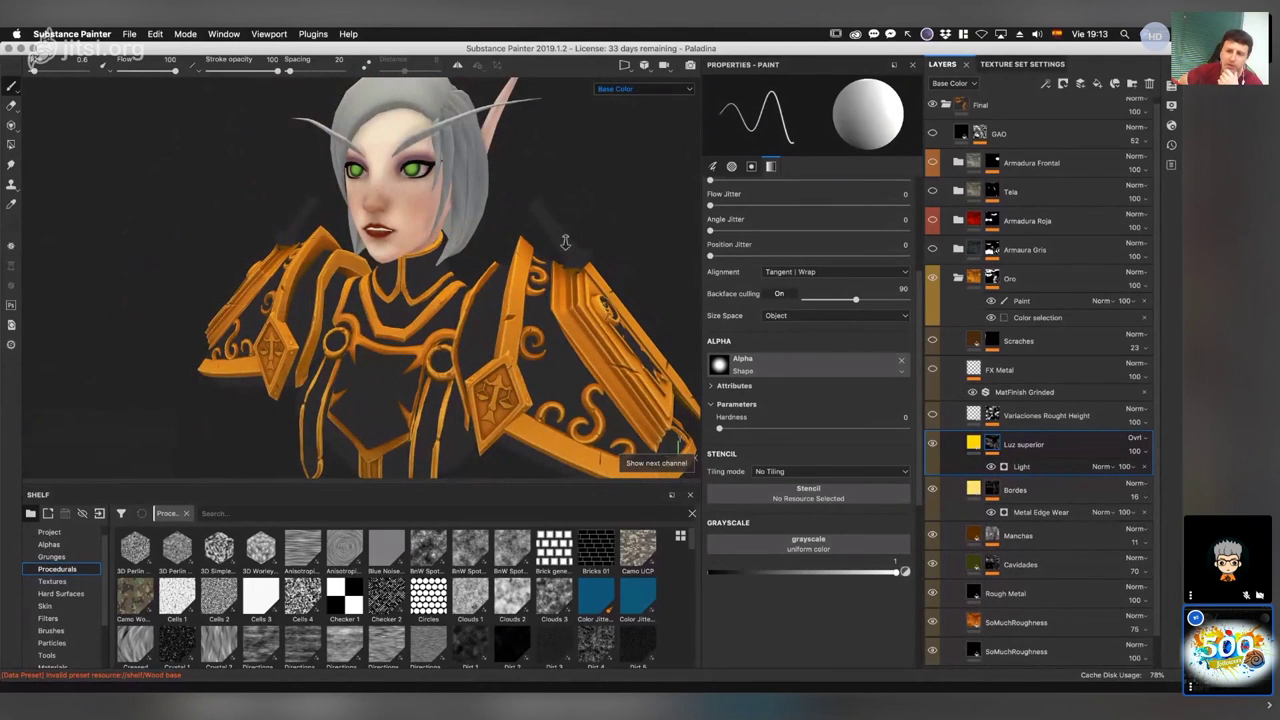
pyautogui.keyDown('alt'); pyautogui.moveTo(413, 265); pyautogui.dragTo(460, 268); pyautogui.keyUp('alt')
pyautogui.keyDown('alt'); pyautogui.moveTo(680, 455); pyautogui.dragTo(680, 452); pyautogui.keyUp('alt')
pyautogui.press('m')
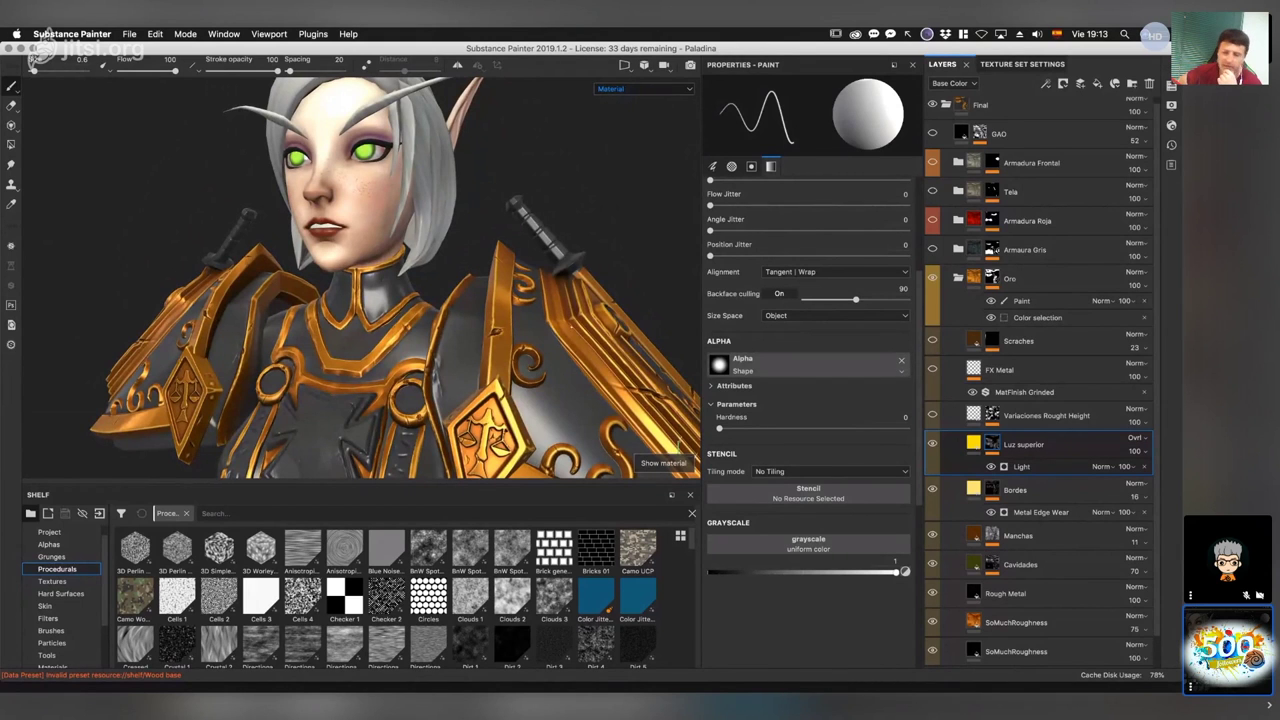
pyautogui.keyDown('alt'); pyautogui.moveTo(680, 452); pyautogui.dragTo(678, 456); pyautogui.keyUp('alt')
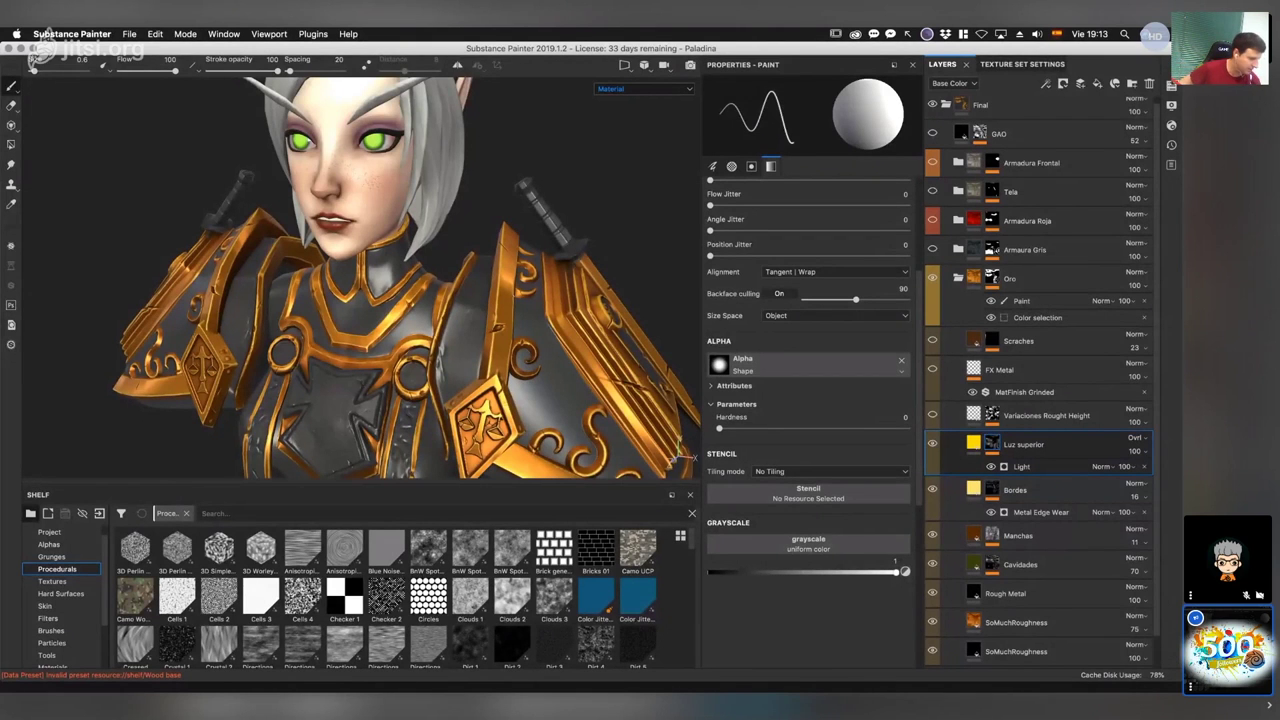
# Step: Orbit around the bust to inspect both sides and the shoulder trim
pyautogui.moveTo(420, 300)
pyautogui.keyDown('alt'); pyautogui.mouseDown()
pyautogui.moveTo(380, 300)
pyautogui.moveTo(400, 310)
pyautogui.mouseUp(); pyautogui.keyUp('alt')
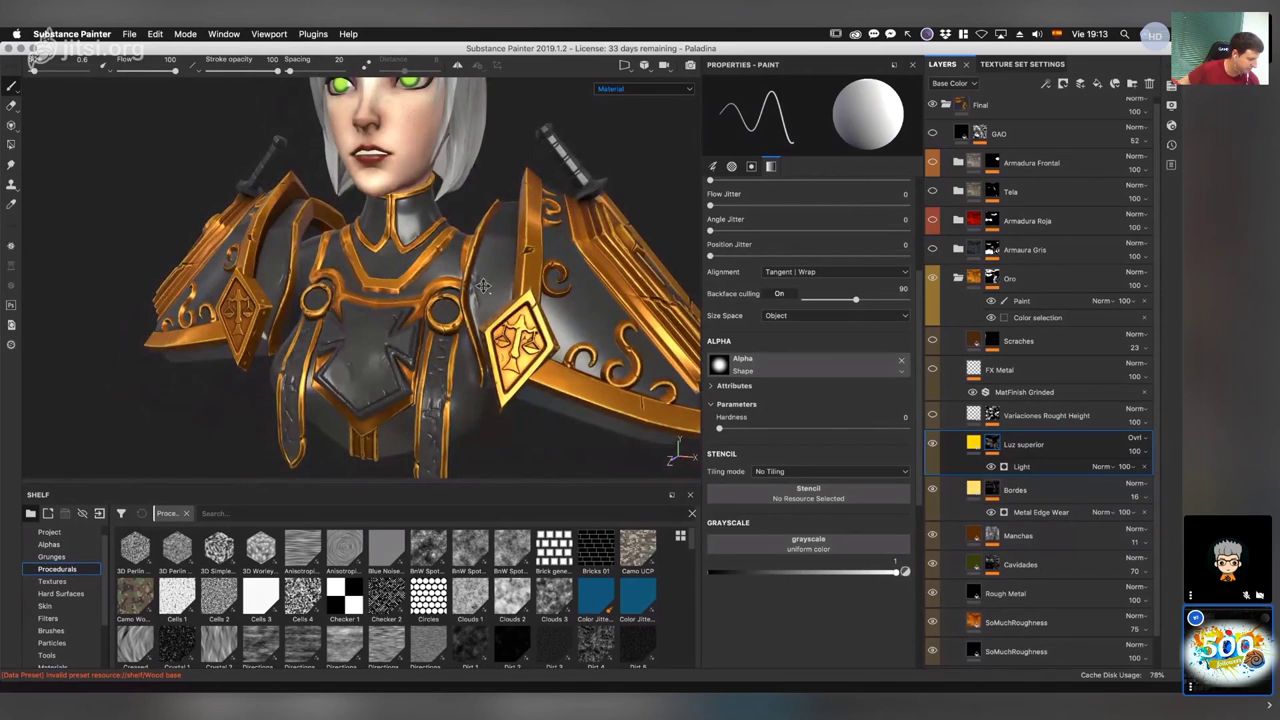
pyautogui.moveTo(397, 310)
pyautogui.keyDown('alt'); pyautogui.mouseDown()
pyautogui.moveTo(340, 287)
pyautogui.moveTo(440, 280)
pyautogui.mouseUp(); pyautogui.keyUp('alt')
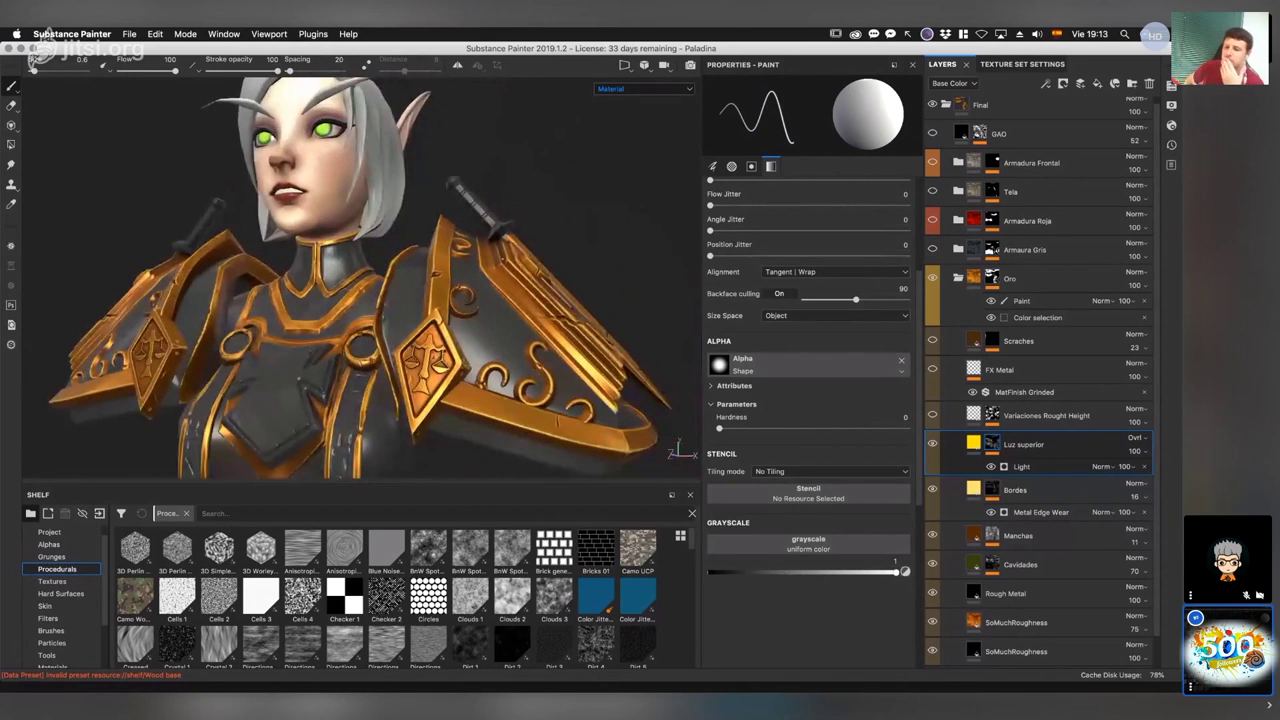
pyautogui.moveTo(535, 200); pyautogui.dragTo(462, 285)
pyautogui.moveTo(605, 295); pyautogui.dragTo(535, 352)
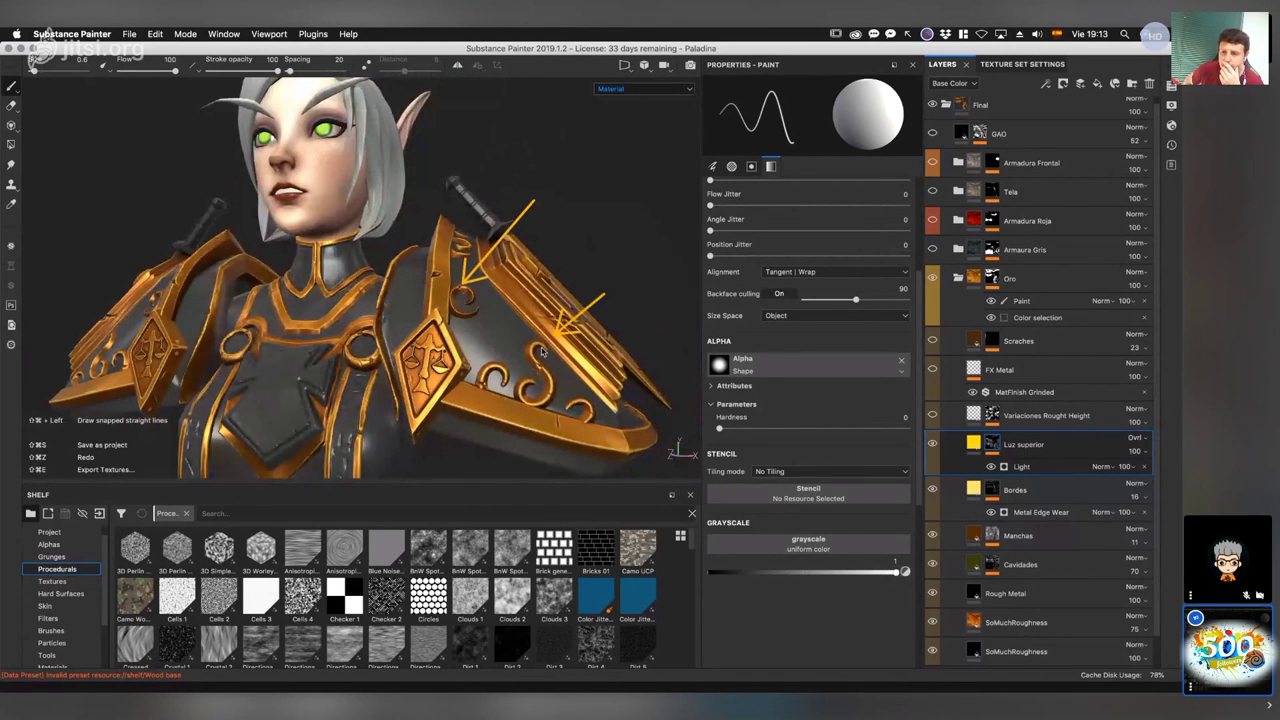
pyautogui.moveTo(522, 278); pyautogui.dragTo(496, 370)
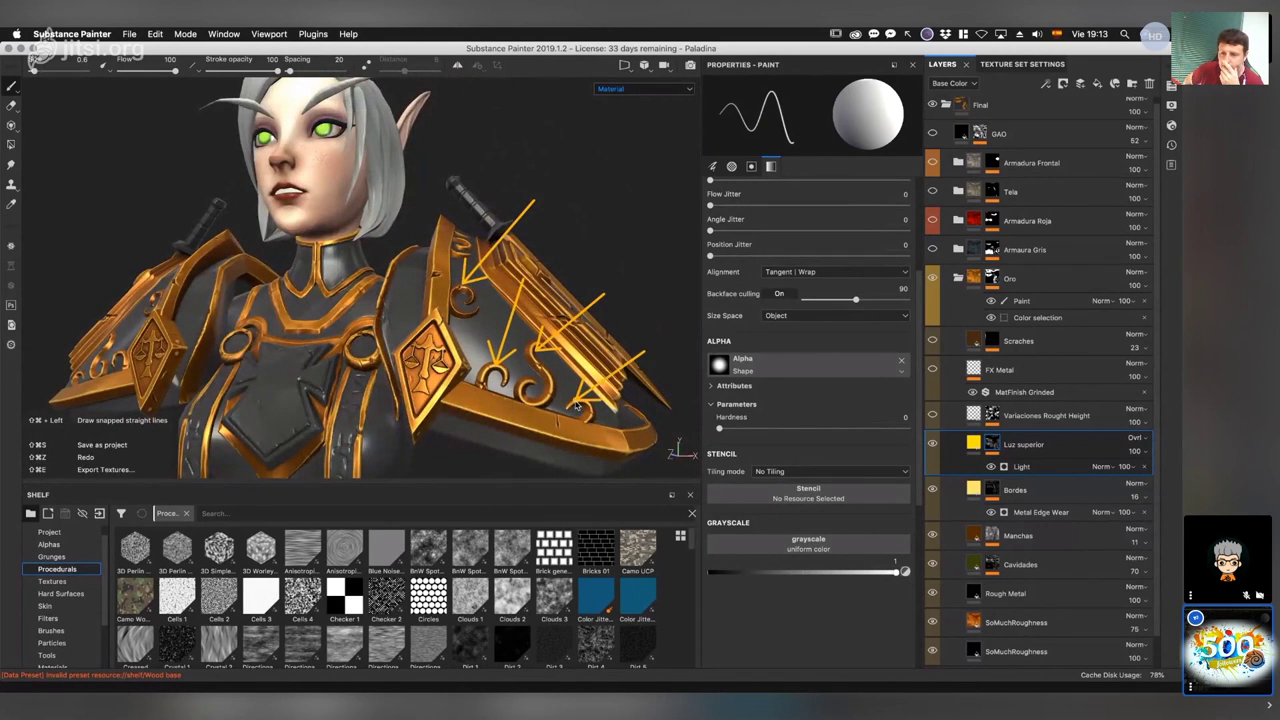
pyautogui.moveTo(583, 395)
pyautogui.keyDown('alt'); pyautogui.mouseDown()
pyautogui.moveTo(425, 325)
pyautogui.moveTo(291, 300)
pyautogui.mouseUp(); pyautogui.keyUp('alt')
pyautogui.keyDown('alt'); pyautogui.moveTo(531, 352); pyautogui.dragTo(571, 420); pyautogui.keyUp('alt')
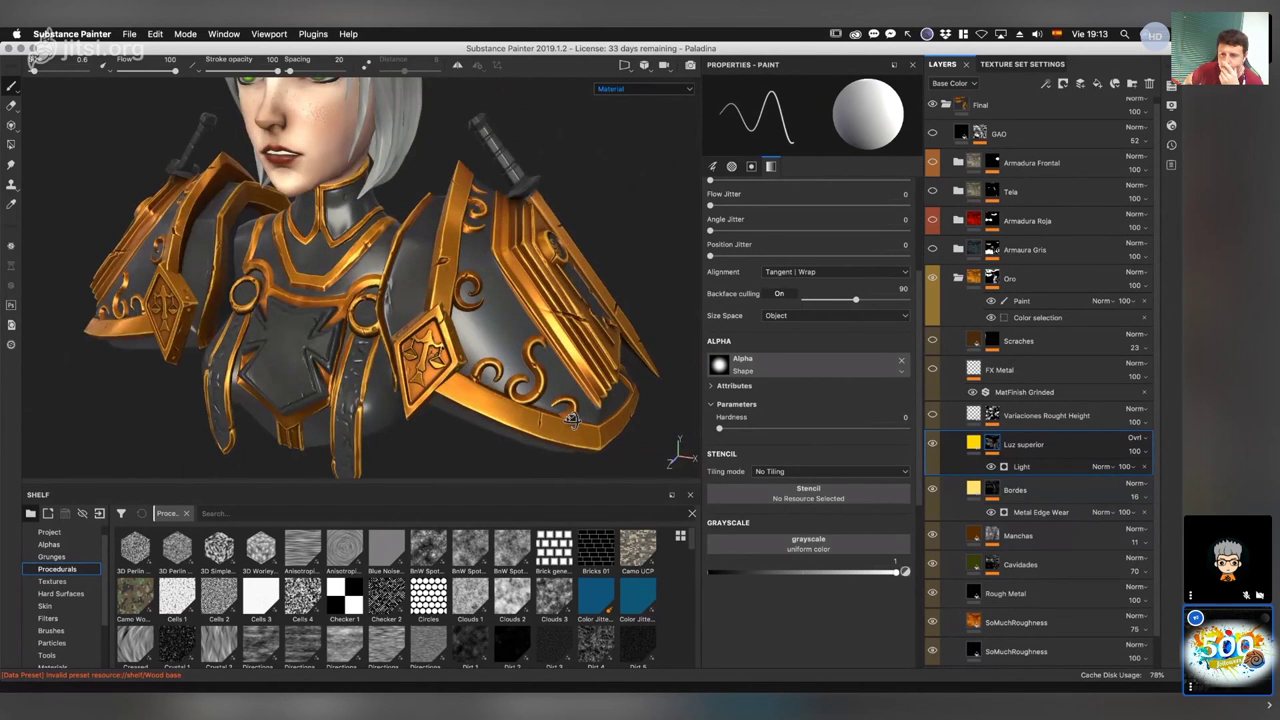
pyautogui.keyDown('alt'); pyautogui.moveTo(572, 420); pyautogui.dragTo(531, 352); pyautogui.keyUp('alt')
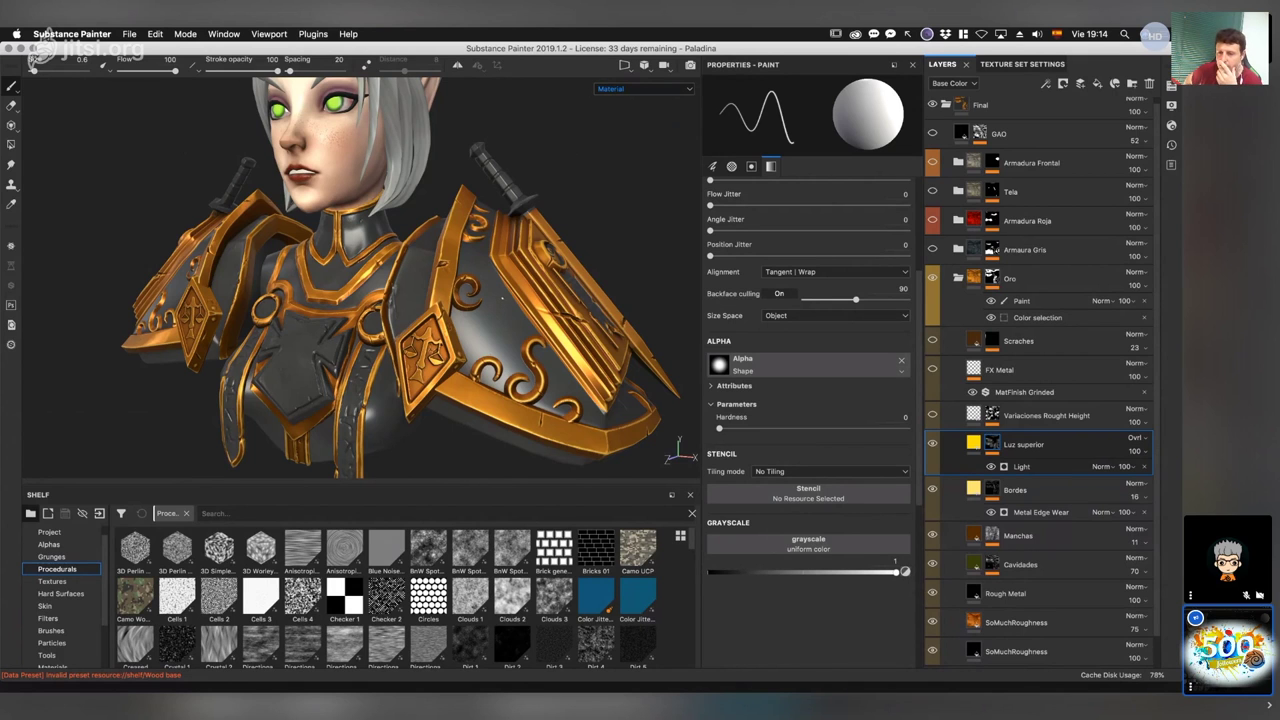
pyautogui.moveTo(503, 296)
pyautogui.keyDown('alt'); pyautogui.mouseDown()
pyautogui.moveTo(460, 275)
pyautogui.moveTo(470, 245)
pyautogui.mouseUp(); pyautogui.keyUp('alt')
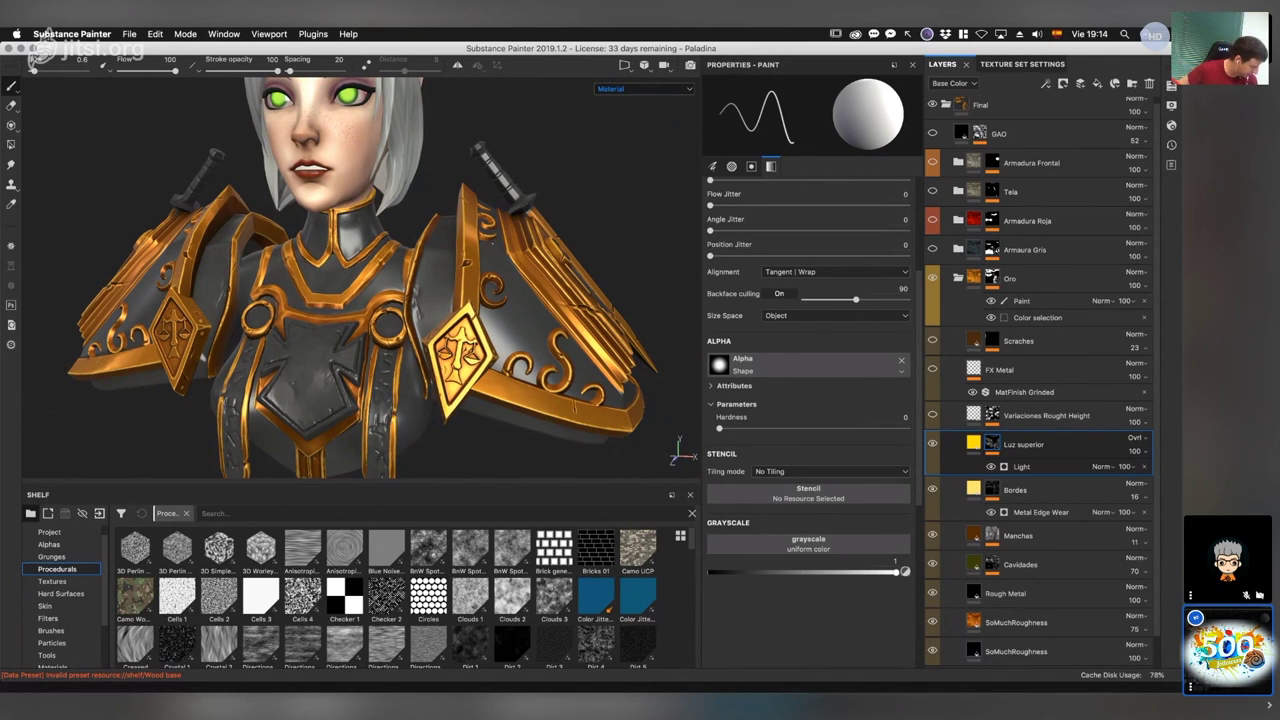
pyautogui.keyDown('alt'); pyautogui.moveTo(490, 258); pyautogui.dragTo(440, 258); pyautogui.keyUp('alt')
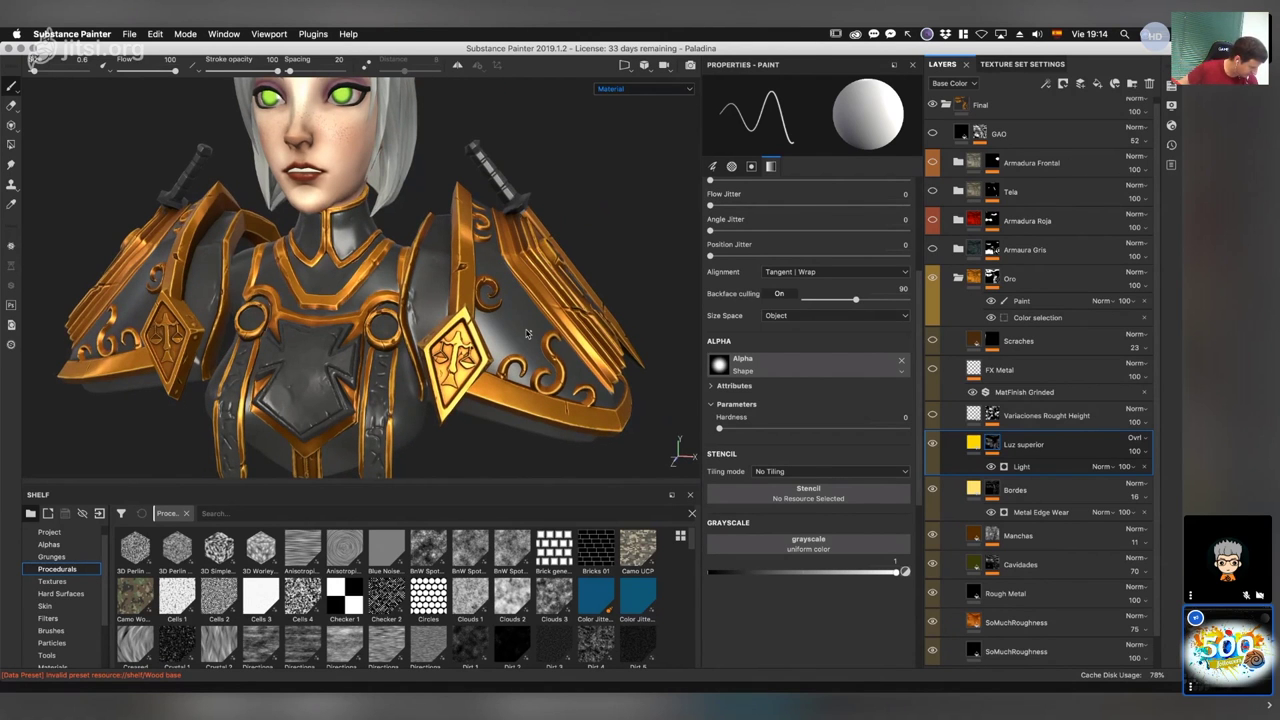
# Step: Zoom on the shoulder, frame the bust, and display the Variaciones Rought Height mask
pyautogui.press('4')
pyautogui.keyDown('alt'); pyautogui.moveTo(529, 334); pyautogui.dragTo(535, 378); pyautogui.keyUp('alt')
pyautogui.scroll(3, 535, 378)
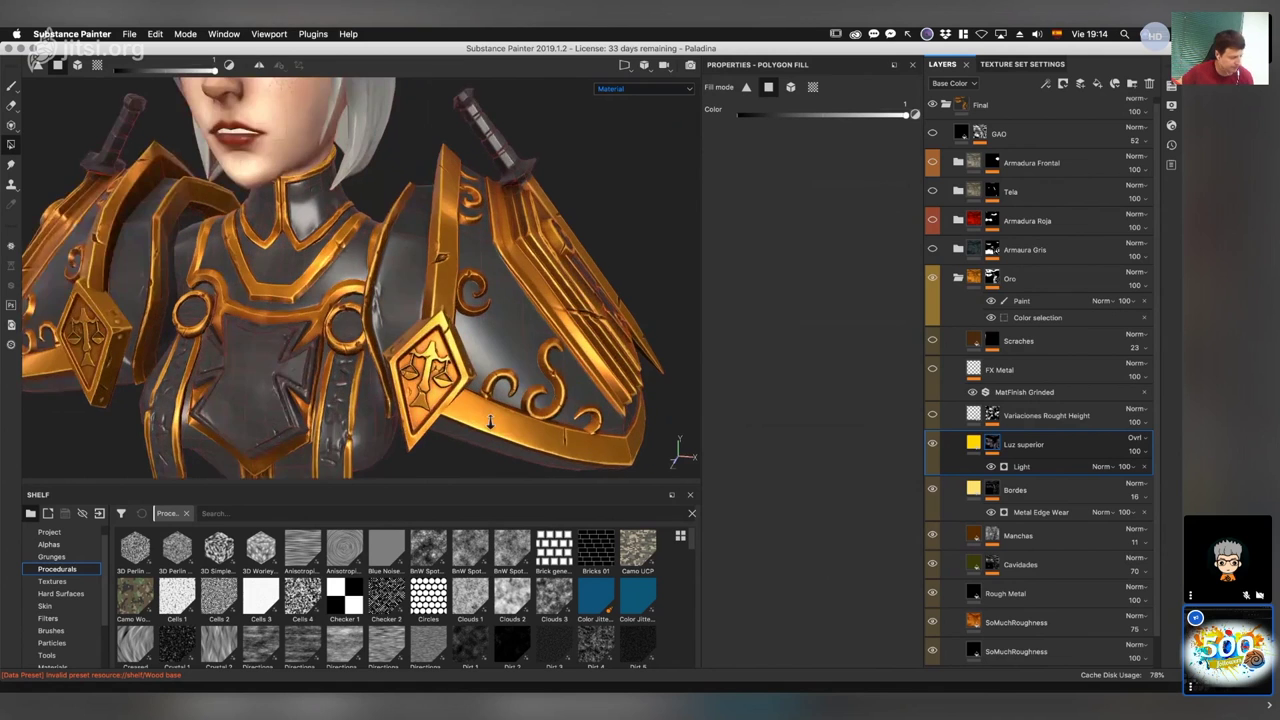
pyautogui.scroll(3, 489, 257)
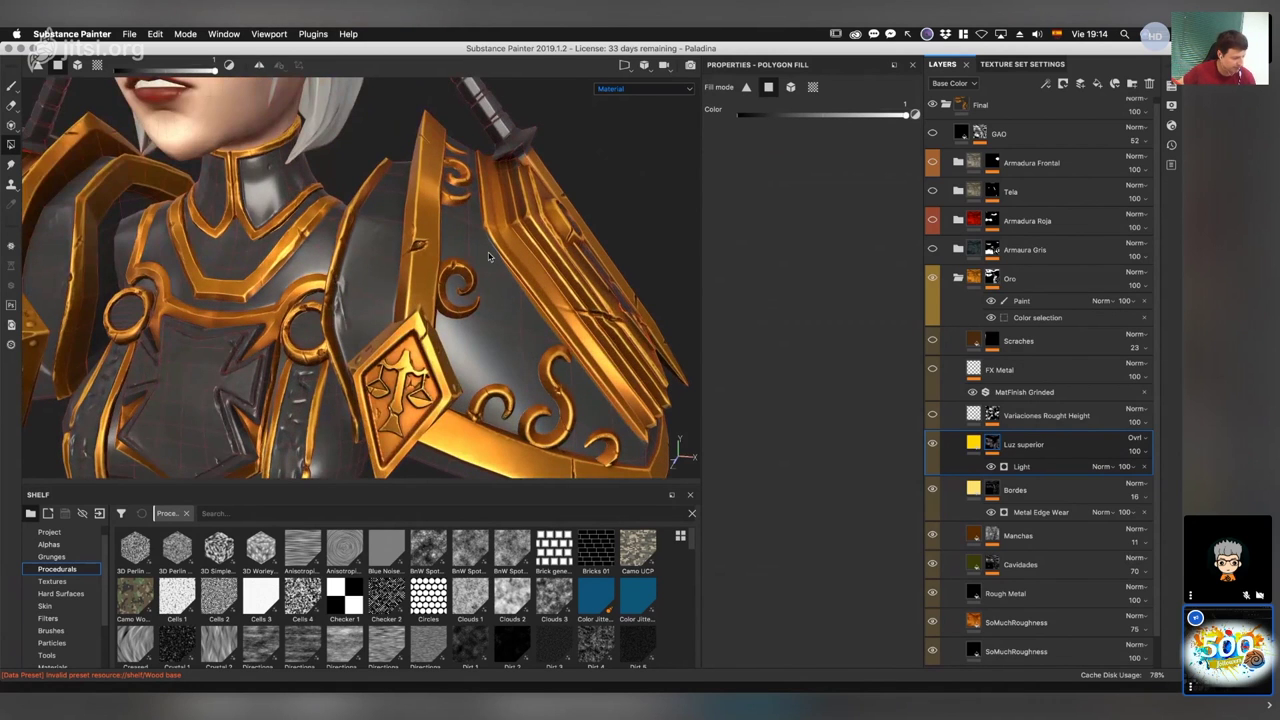
pyautogui.scroll(3, 489, 257)
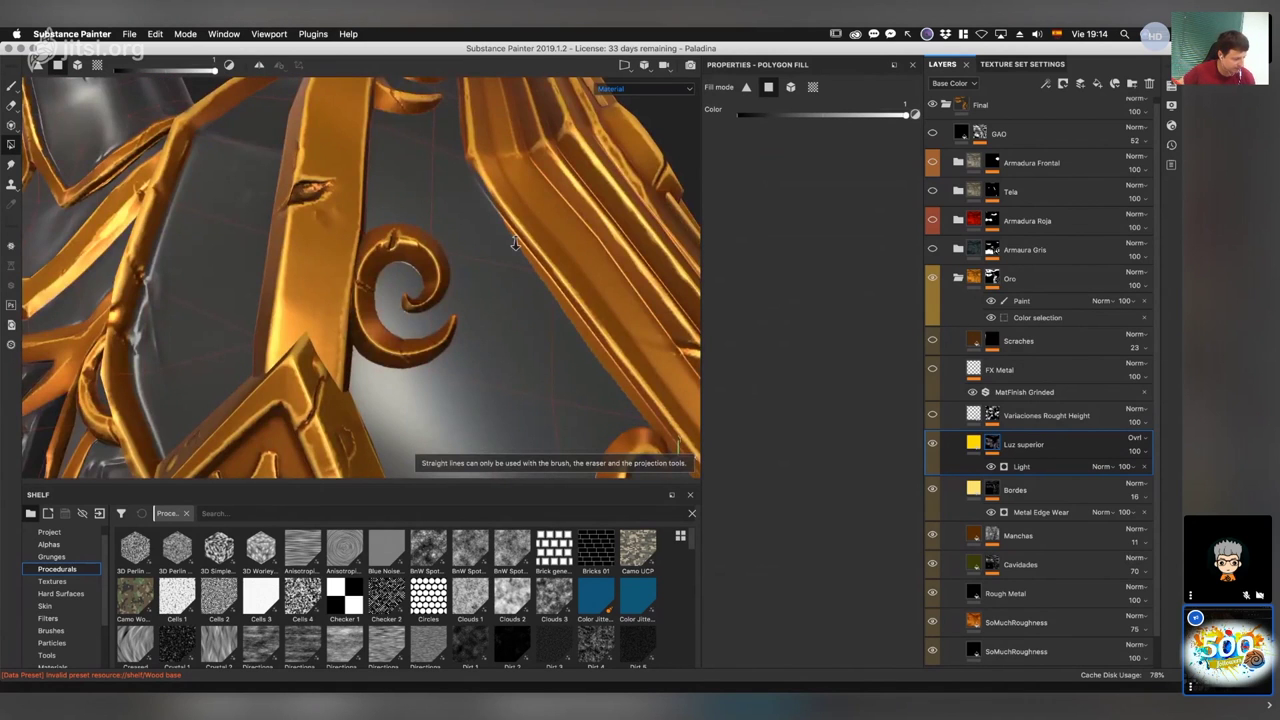
pyautogui.press('f')
pyautogui.press('1')
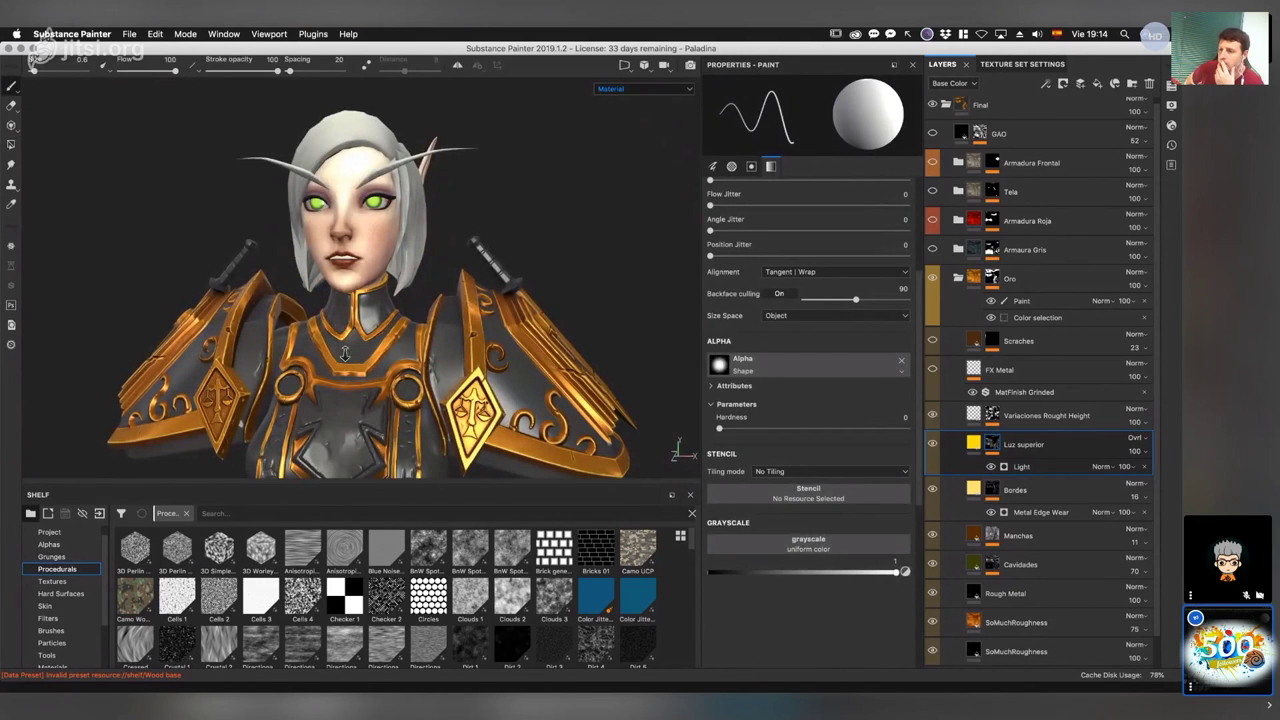
pyautogui.scroll(-5, 344, 353)
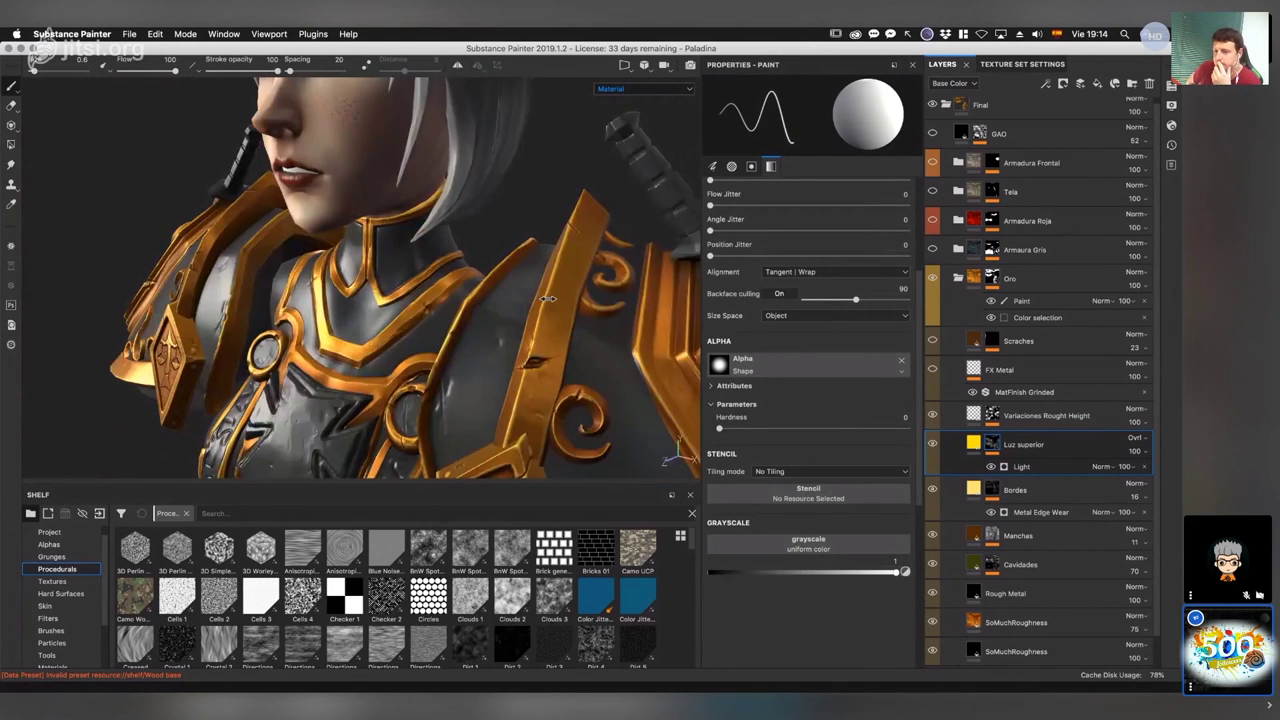
pyautogui.keyDown('alt'); pyautogui.click(991, 415); pyautogui.keyUp('alt')
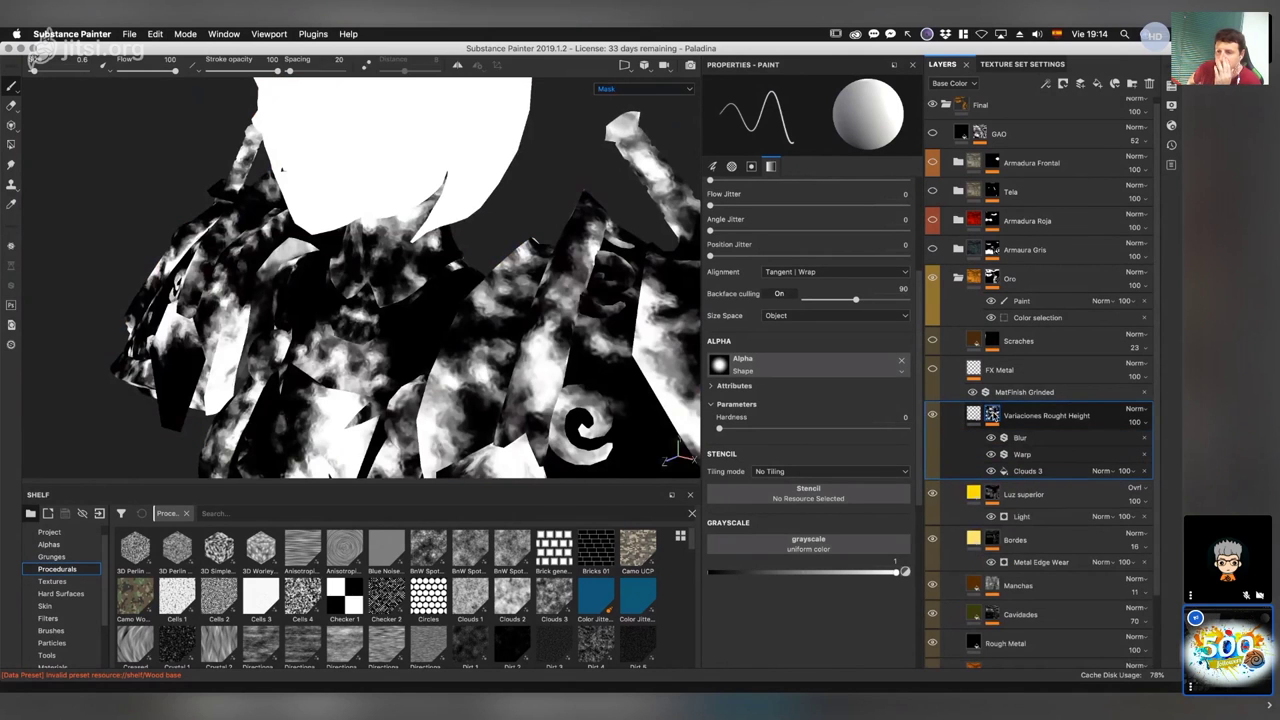
# Step: Toggle the mask's Blur and Warp effects to compare the Clouds 3 noise
pyautogui.click(1010, 470)
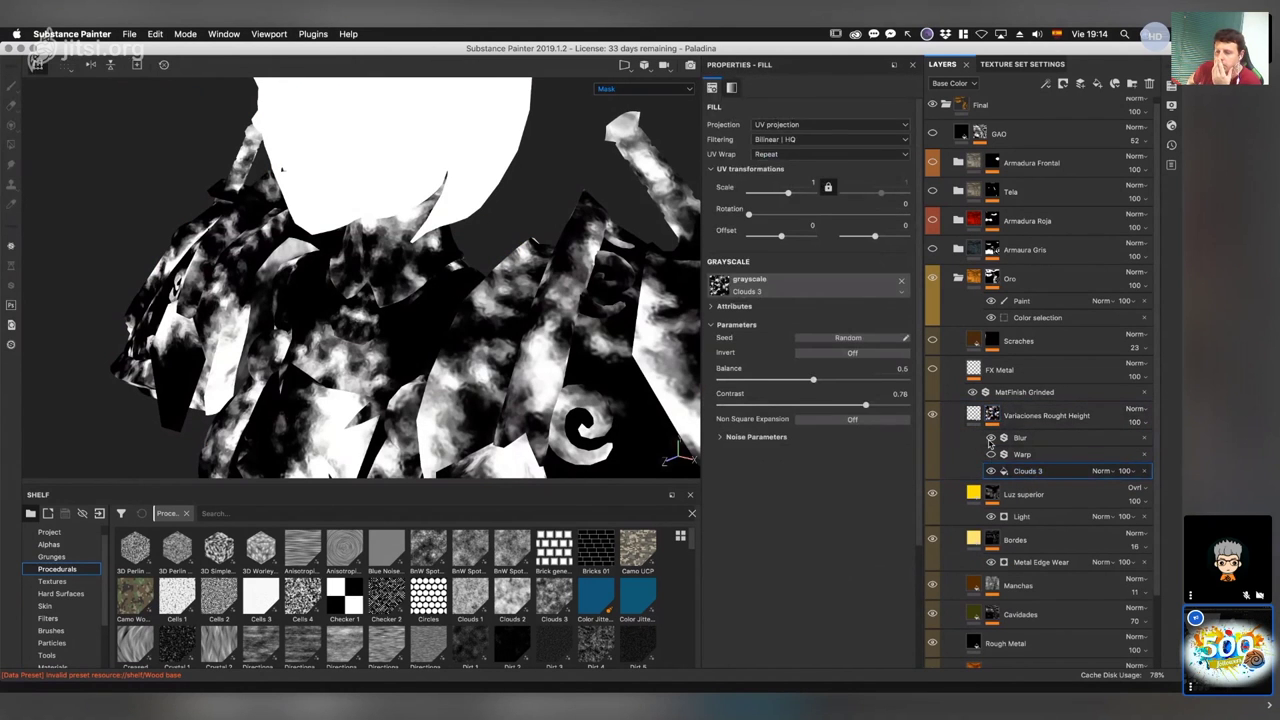
pyautogui.click(990, 440)
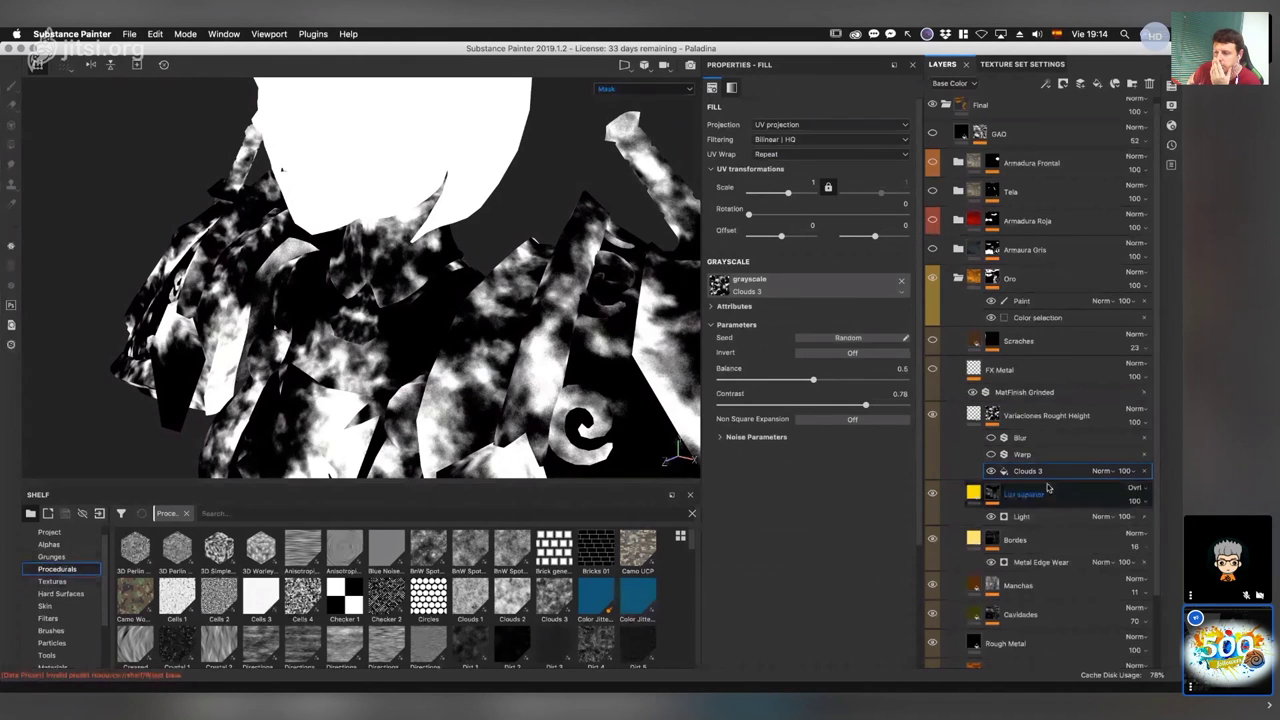
pyautogui.click(990, 455)
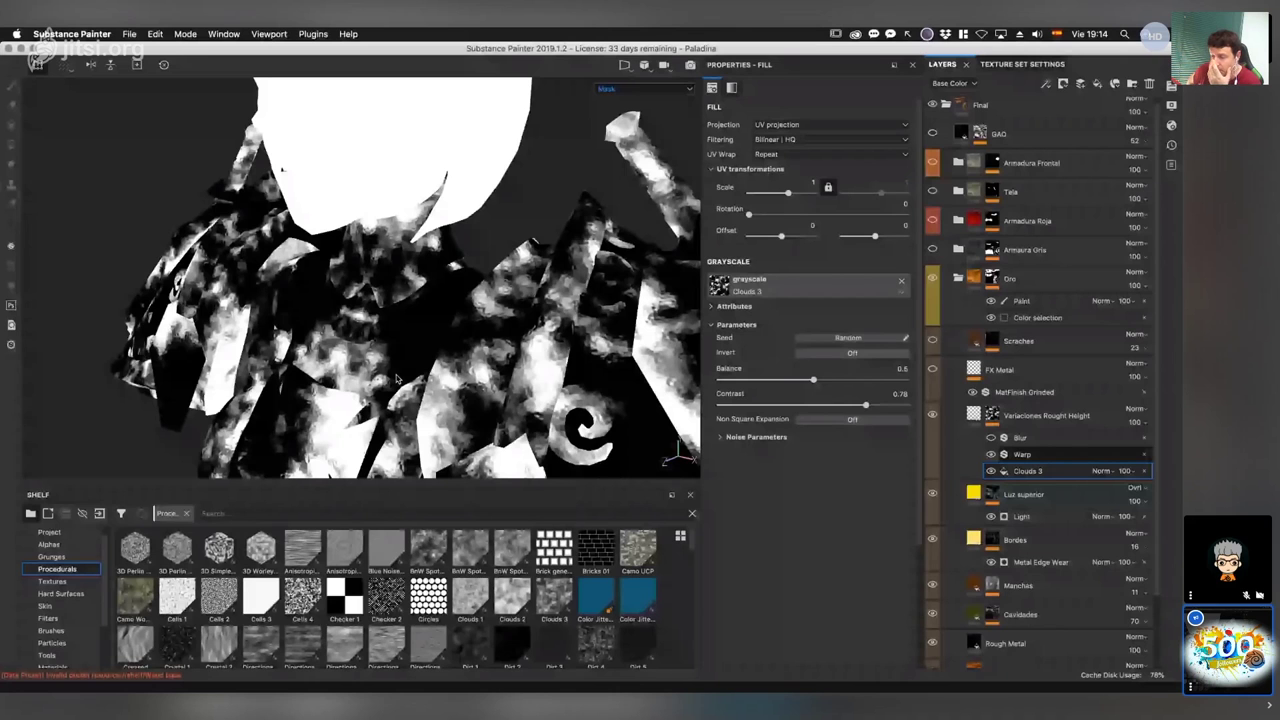
pyautogui.click(1022, 454)
# Step: Test the variation layer's Roughness, then make the FX Metal layer visible
pyautogui.click(976, 416)
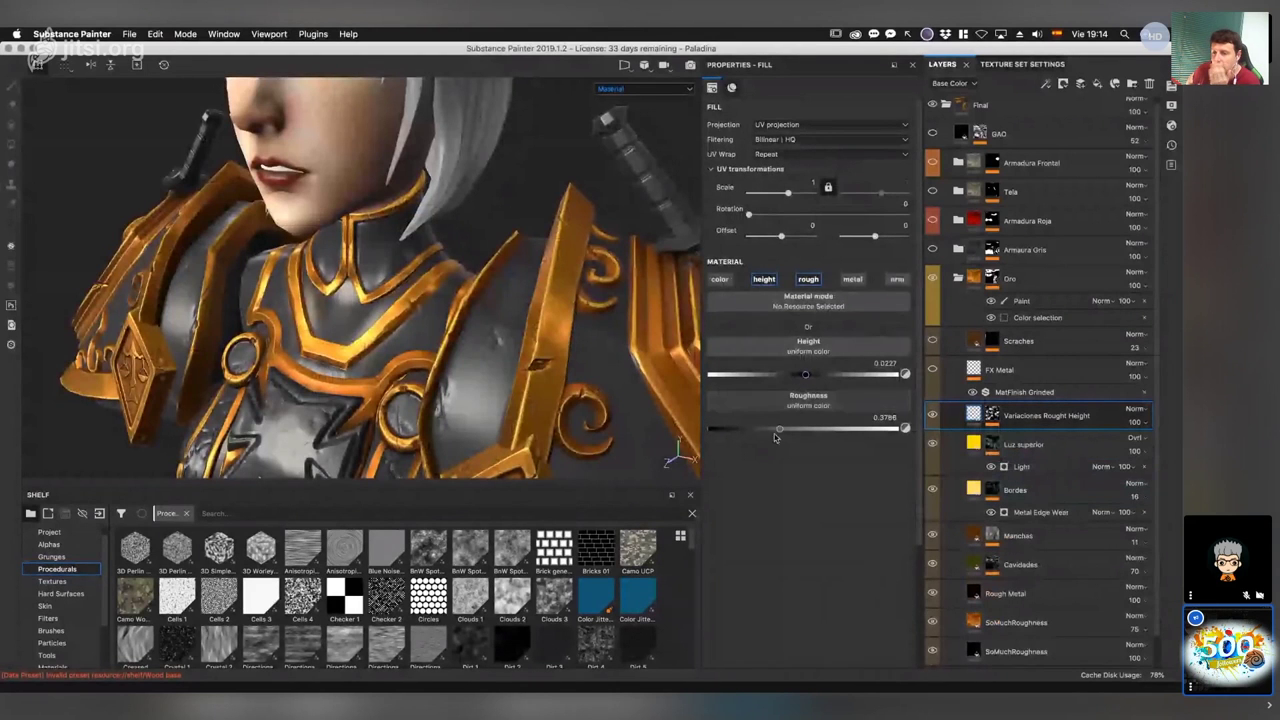
pyautogui.moveTo(821, 429); pyautogui.dragTo(795, 429)
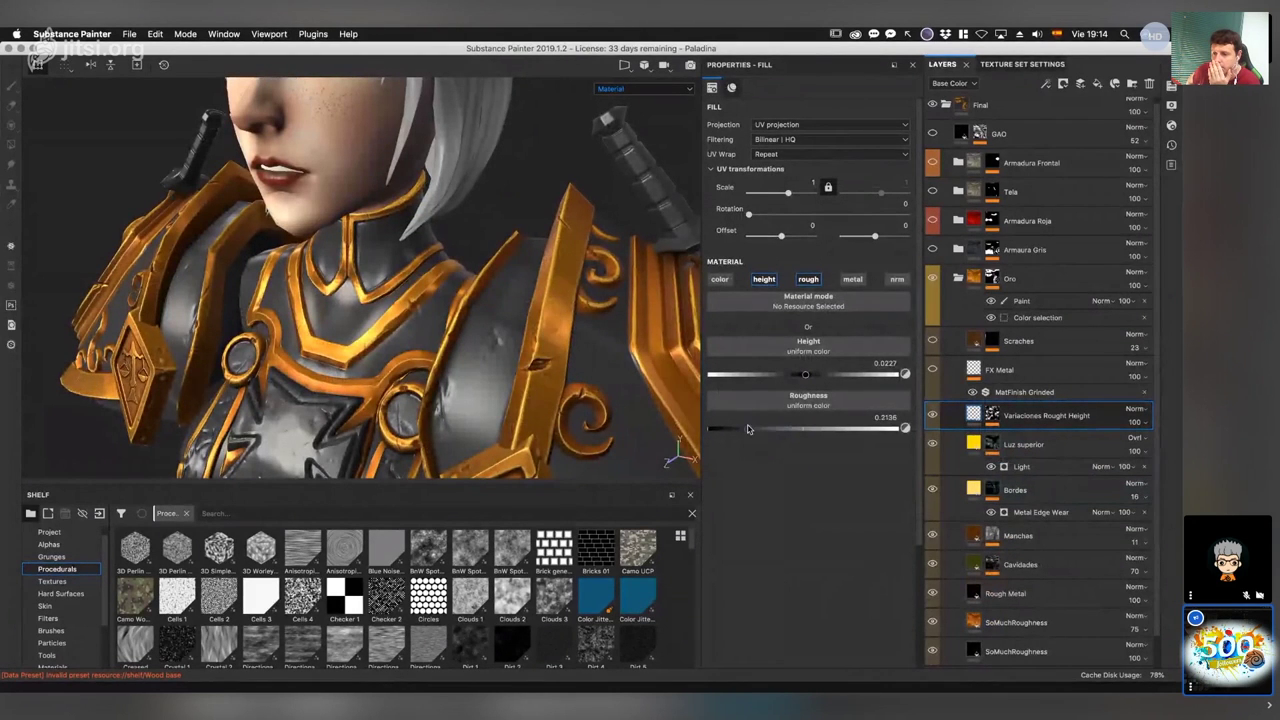
pyautogui.click(933, 370)
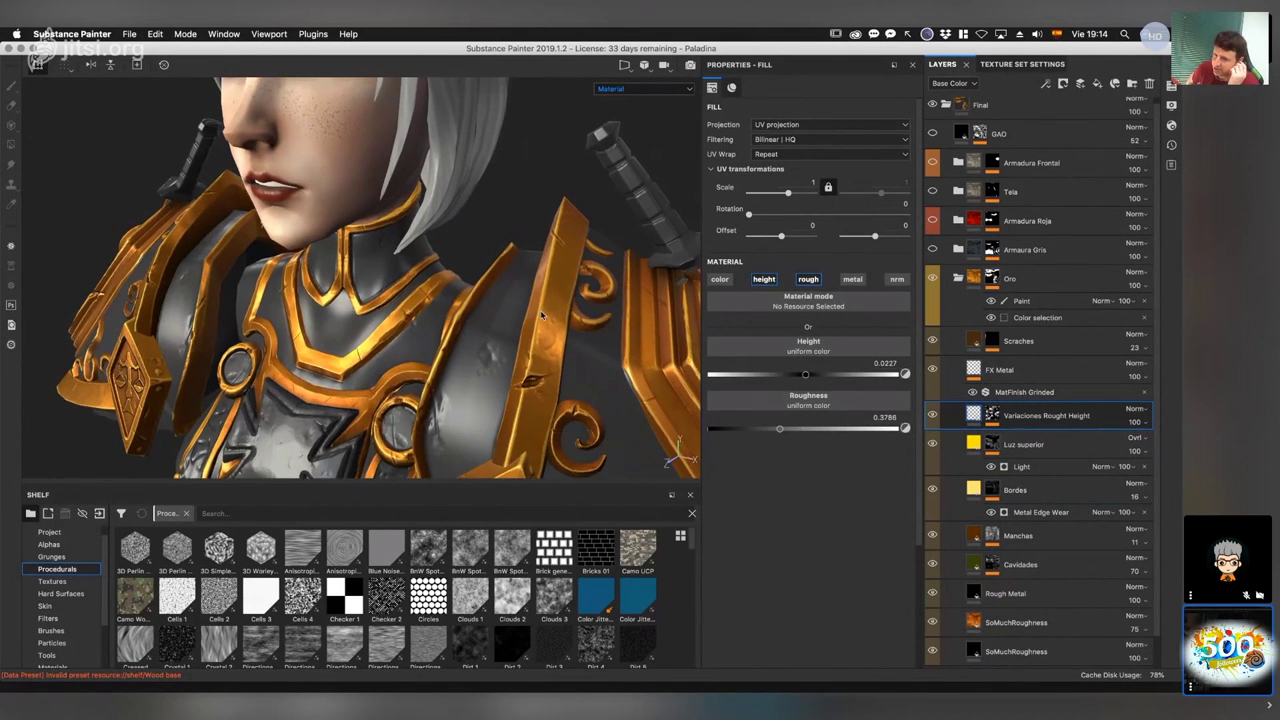
pyautogui.keyDown('alt'); pyautogui.moveTo(545, 260); pyautogui.dragTo(688, 323); pyautogui.keyUp('alt')
pyautogui.click(975, 341)
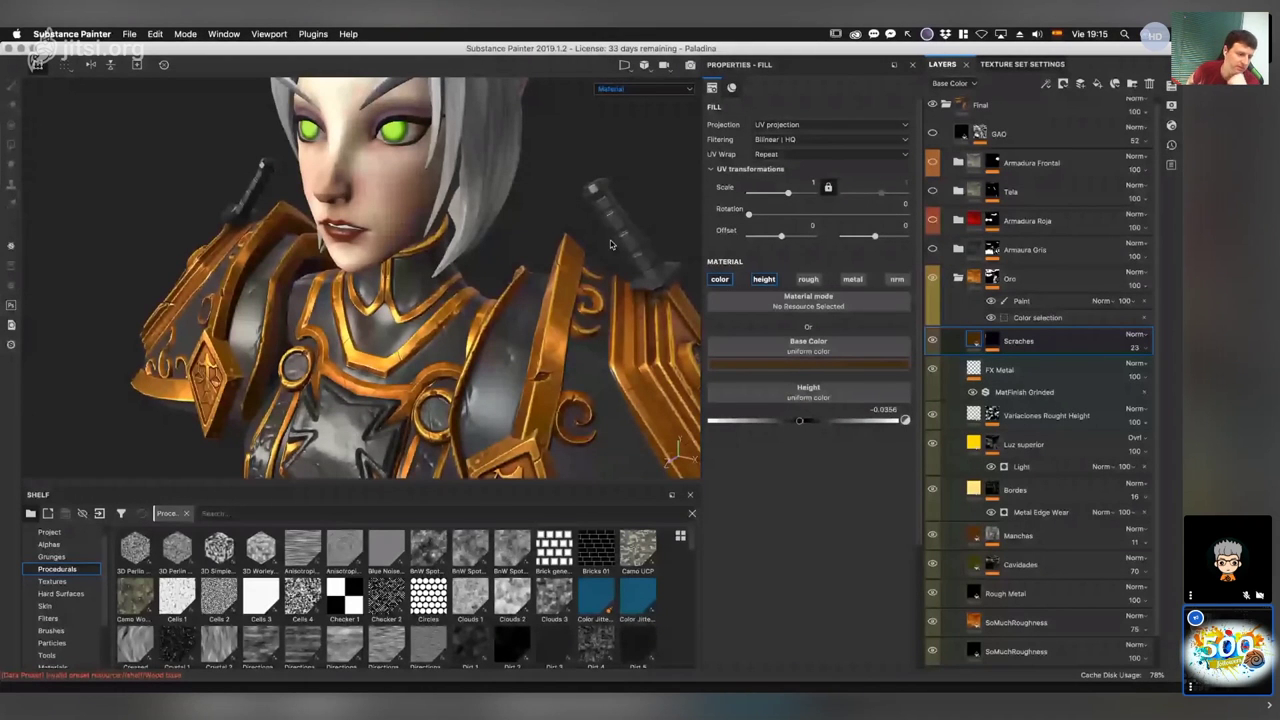
# Step: Expand Armadura Gris and review the Cavidades tonos, Luz superior and Efecto armadura masks
pyautogui.click(956, 280)
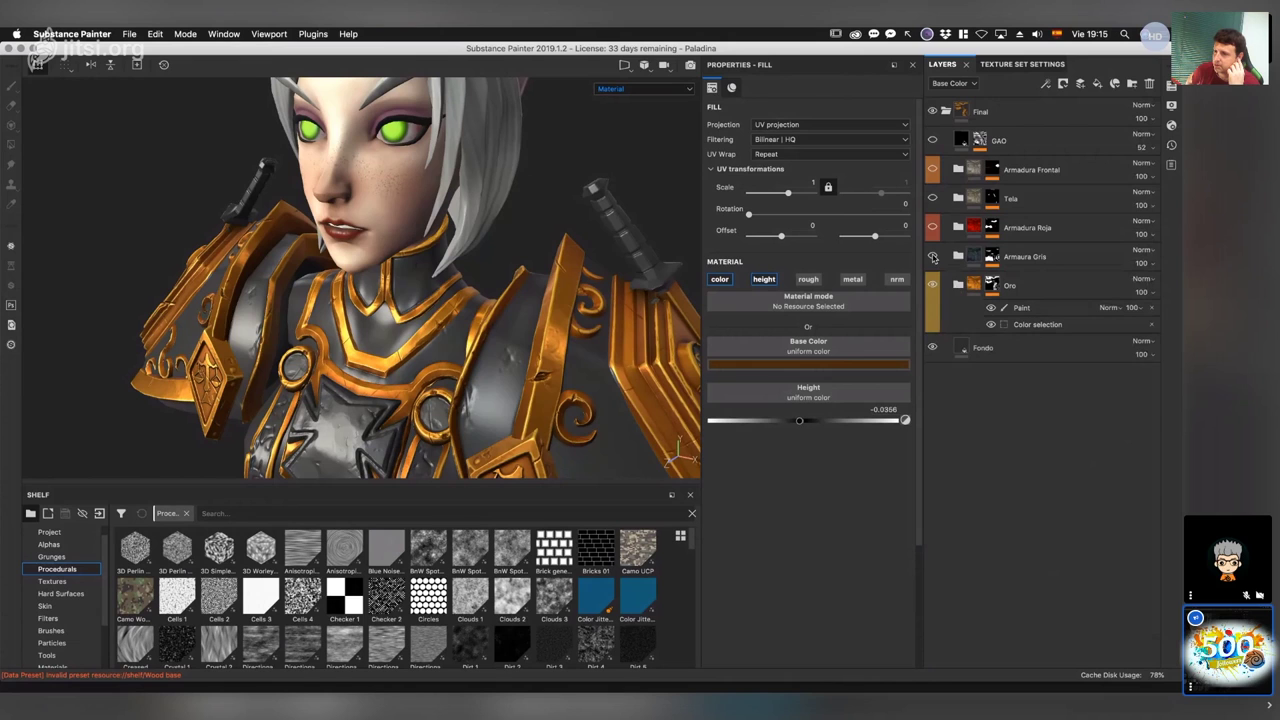
pyautogui.click(933, 257)
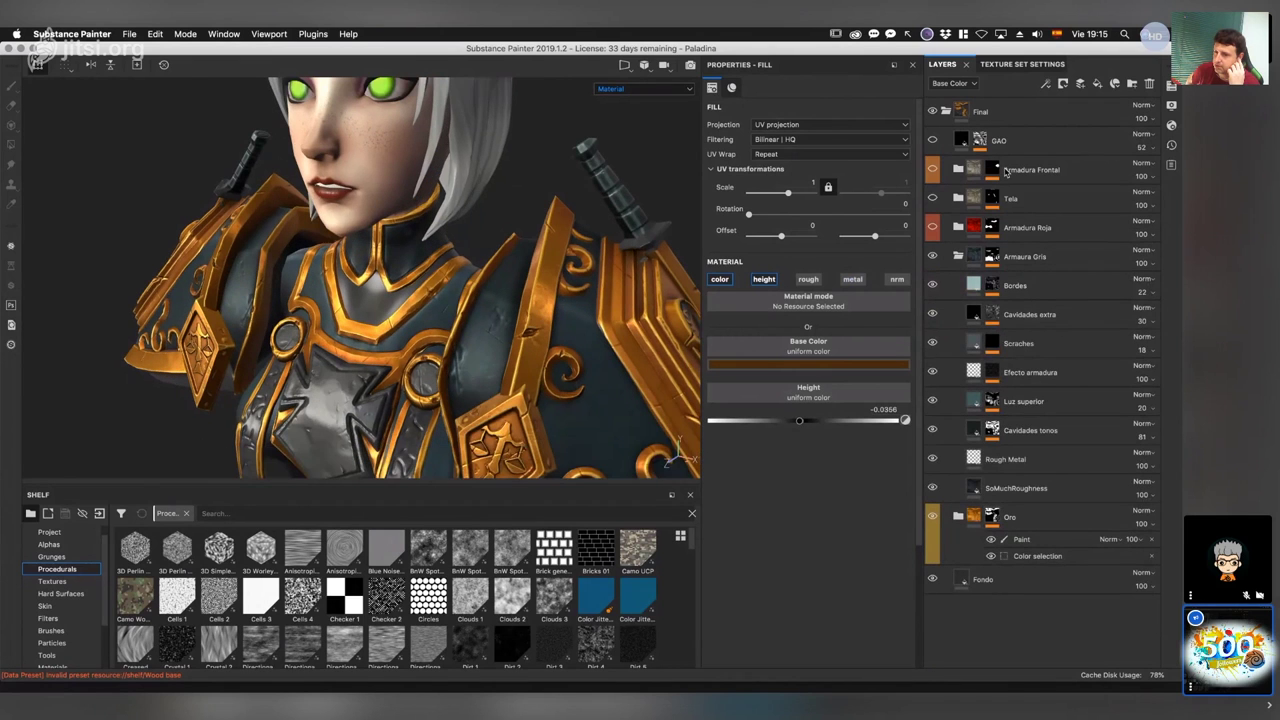
pyautogui.click(1010, 486)
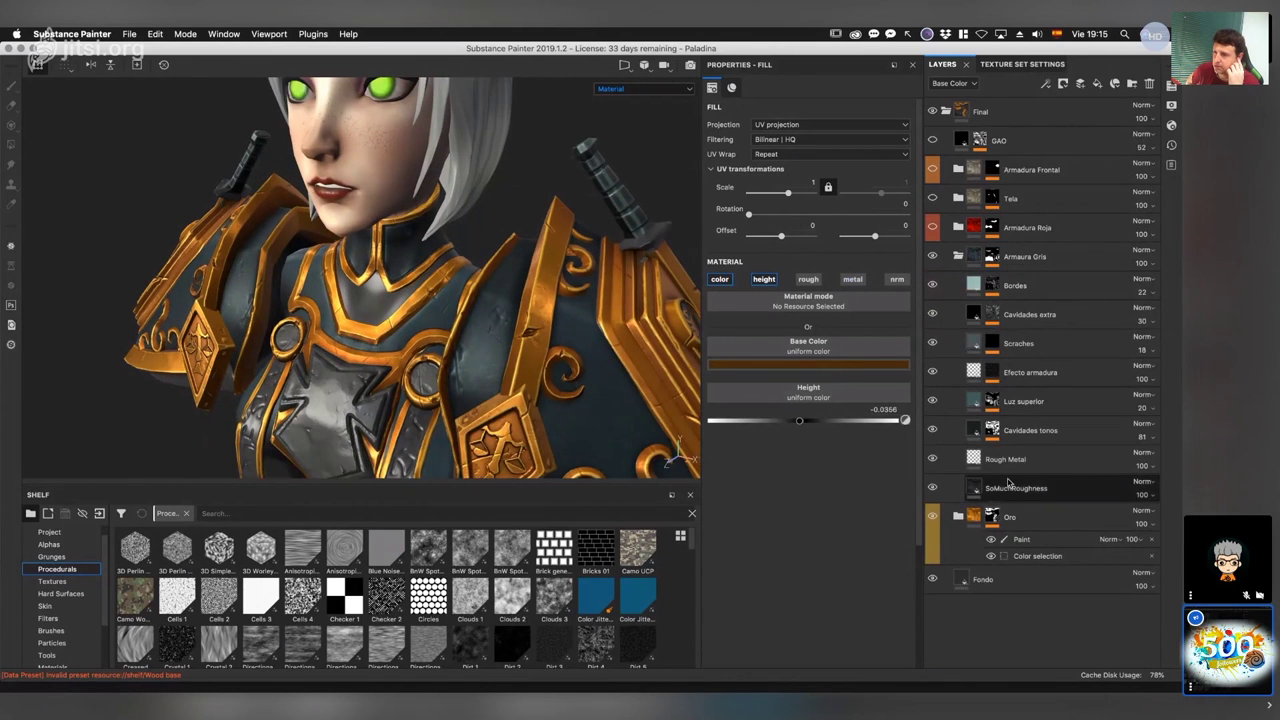
pyautogui.click(1000, 430)
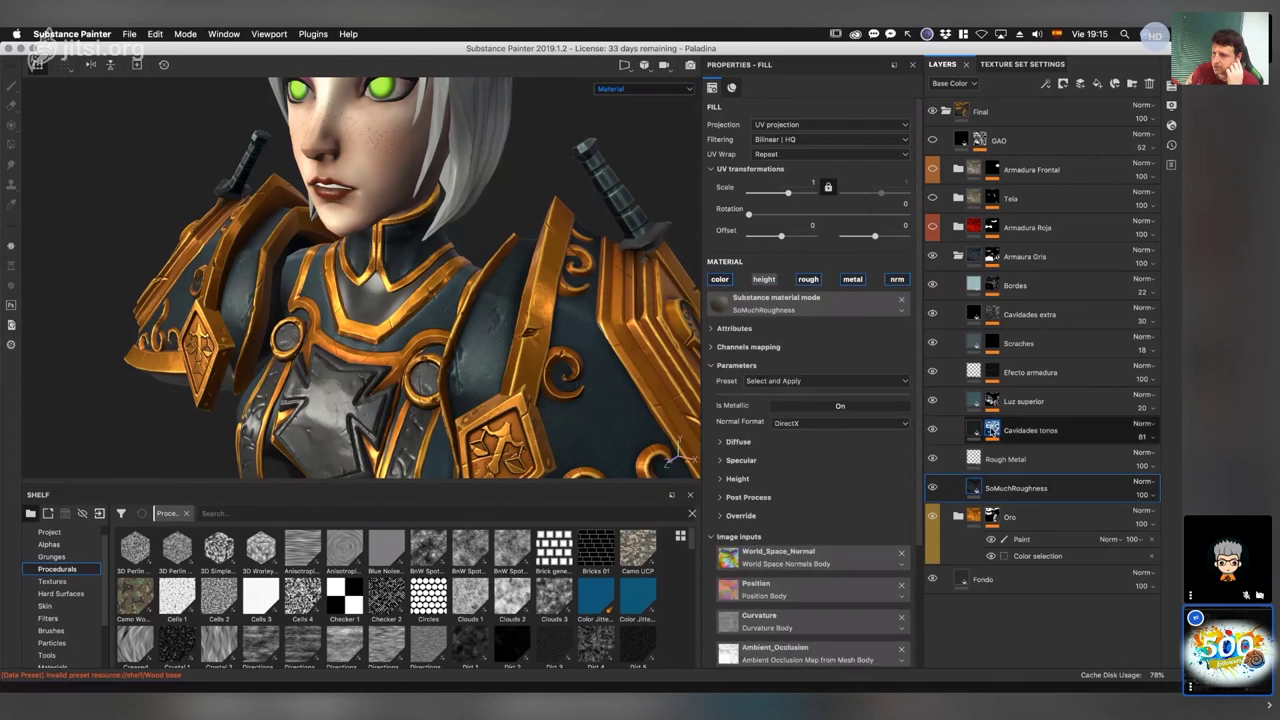
pyautogui.keyDown('alt'); pyautogui.click(992, 430); pyautogui.keyUp('alt')
pyautogui.click(991, 401)
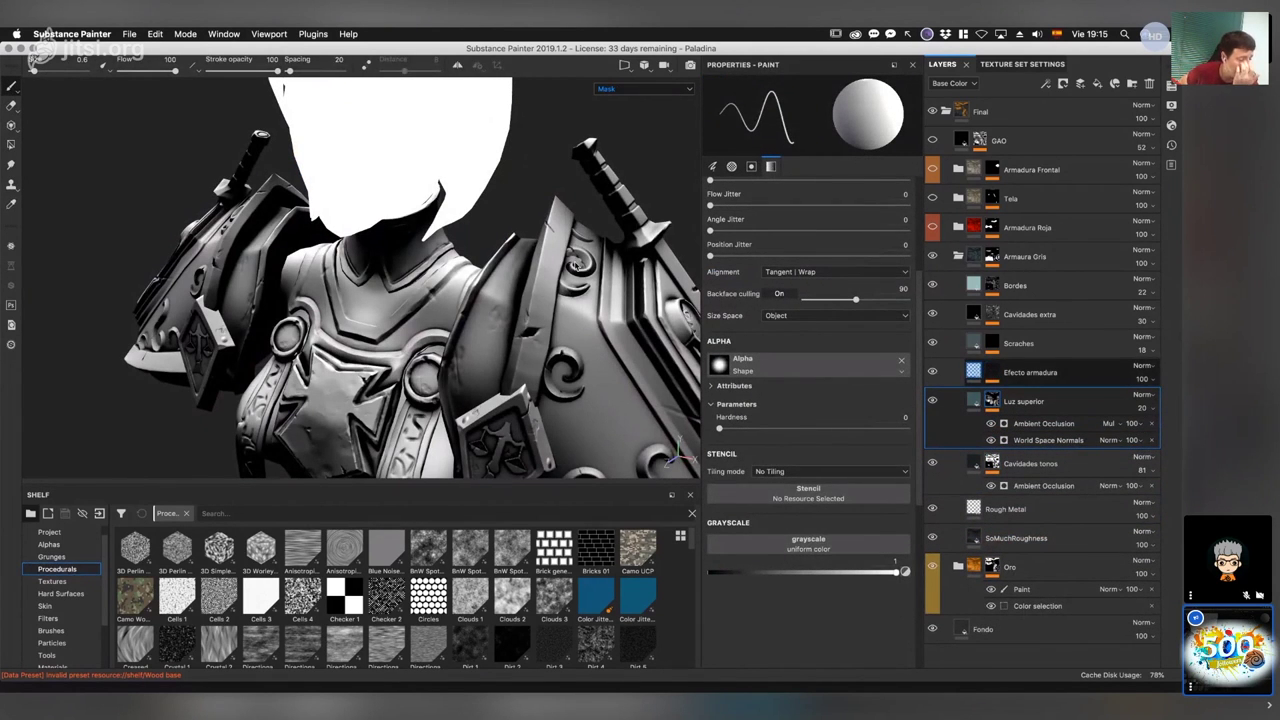
pyautogui.click(975, 372)
pyautogui.keyDown('alt'); pyautogui.click(991, 372); pyautogui.keyUp('alt')
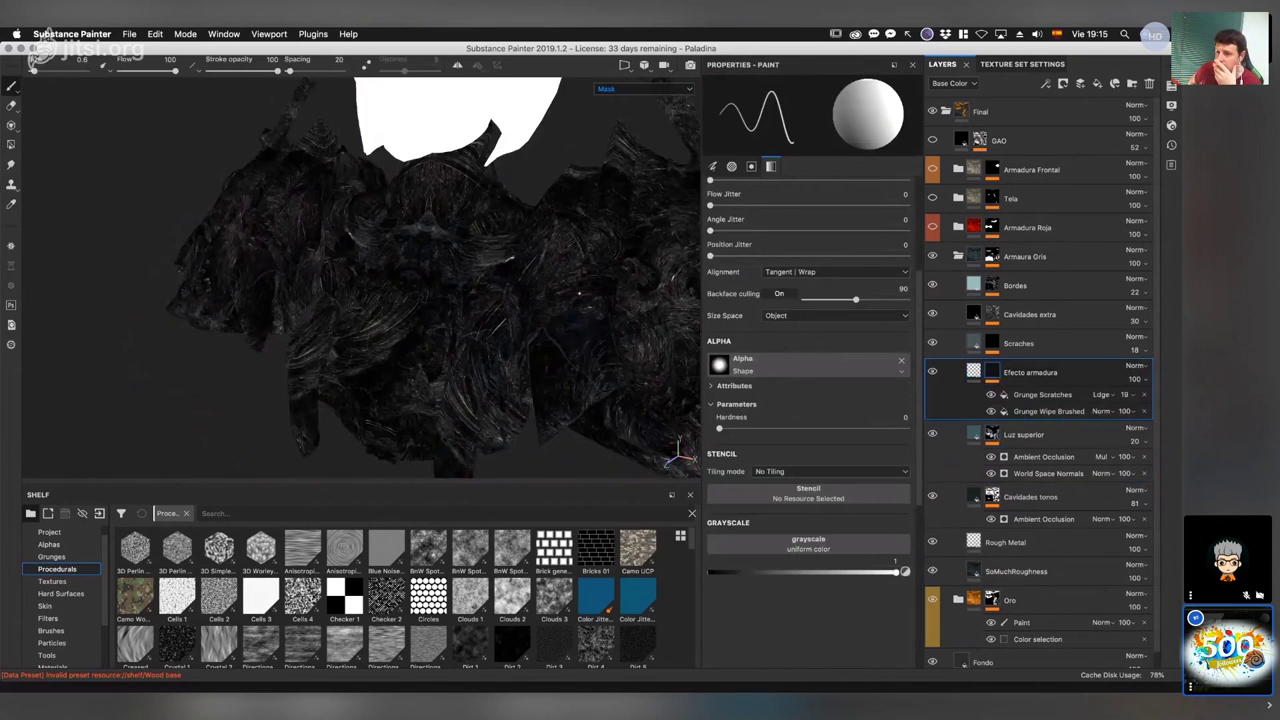
pyautogui.keyDown('alt'); pyautogui.moveTo(448, 320); pyautogui.dragTo(448, 357, button='right'); pyautogui.keyUp('alt')
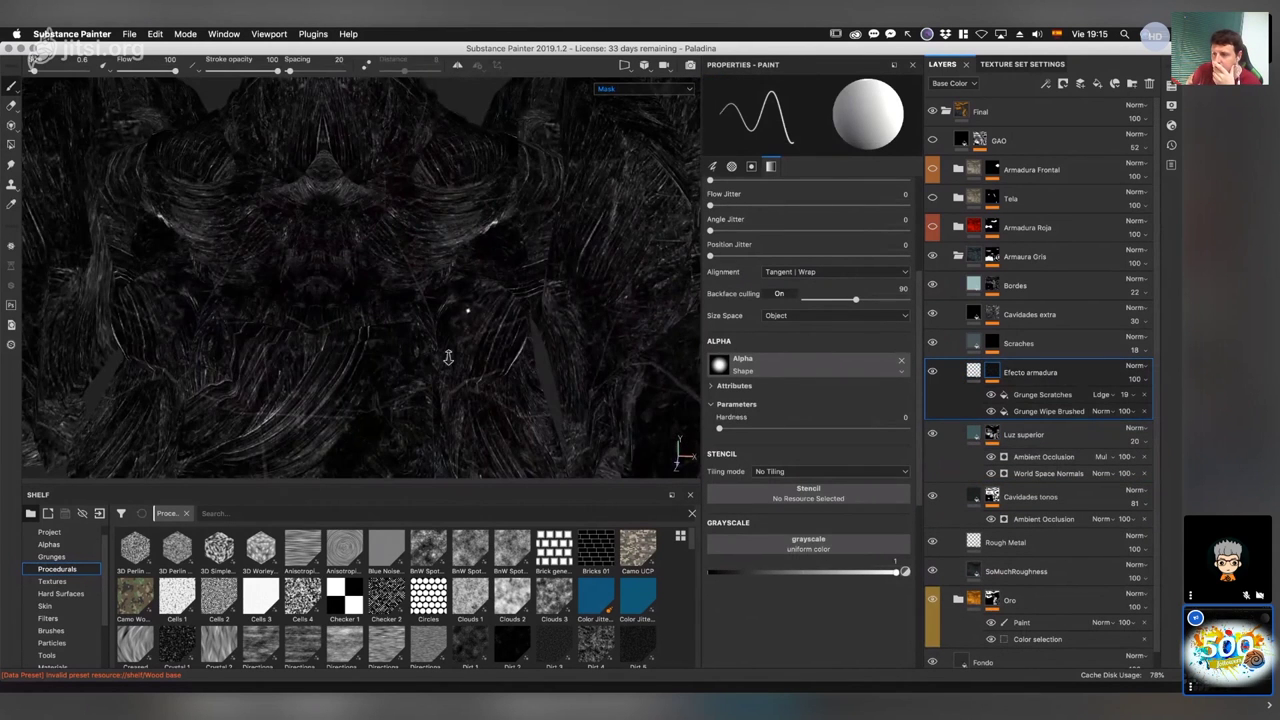
pyautogui.moveTo(448, 357)
pyautogui.keyDown('alt'); pyautogui.mouseDown()
pyautogui.moveTo(409, 347)
pyautogui.moveTo(580, 318)
pyautogui.moveTo(586, 306)
pyautogui.mouseUp(); pyautogui.keyUp('alt')
# Step: Set Efecto armadura's height strength to -0.0162 in material view and frame the bust
pyautogui.press('m')
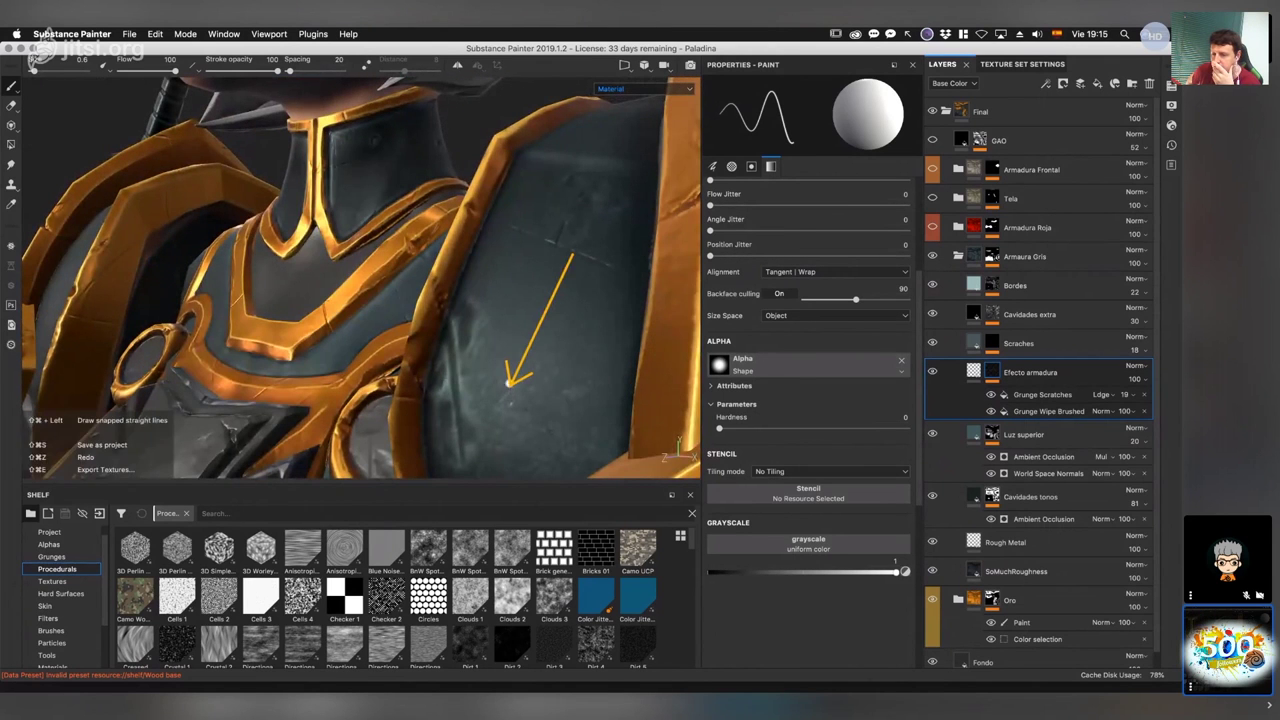
pyautogui.keyDown('alt'); pyautogui.moveTo(600, 375); pyautogui.dragTo(585, 372); pyautogui.keyUp('alt')
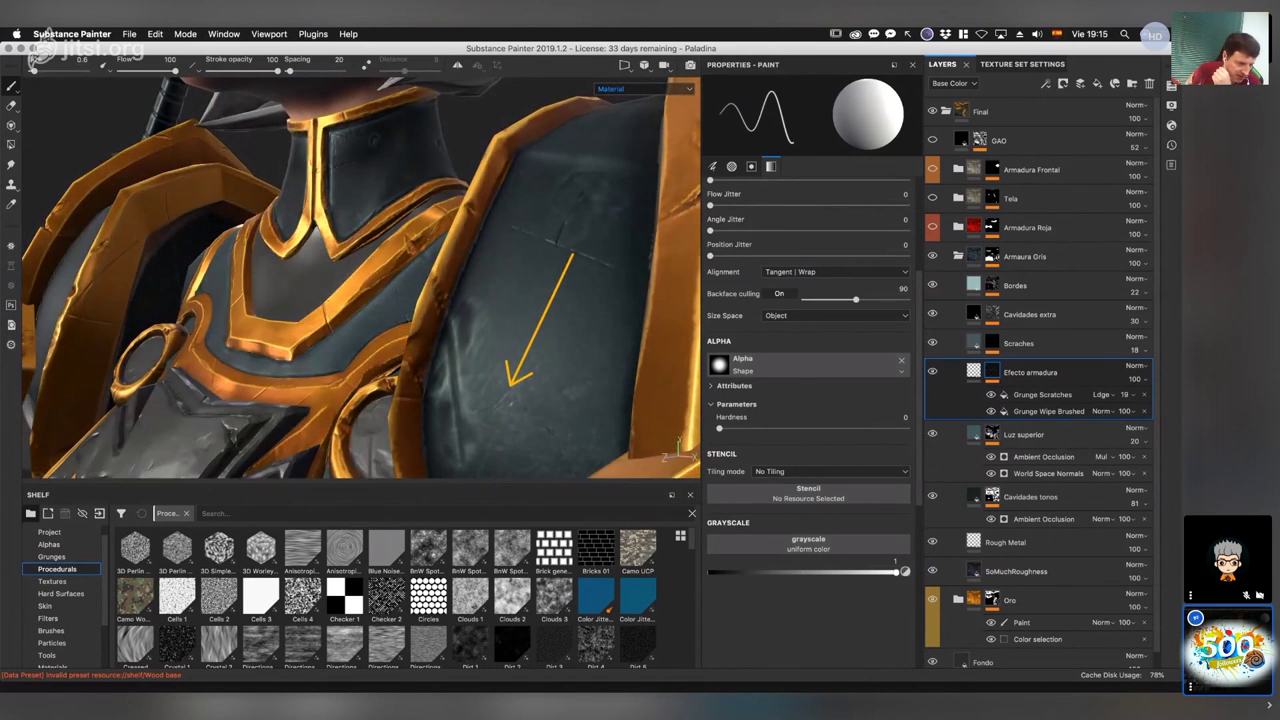
pyautogui.click(1030, 372)
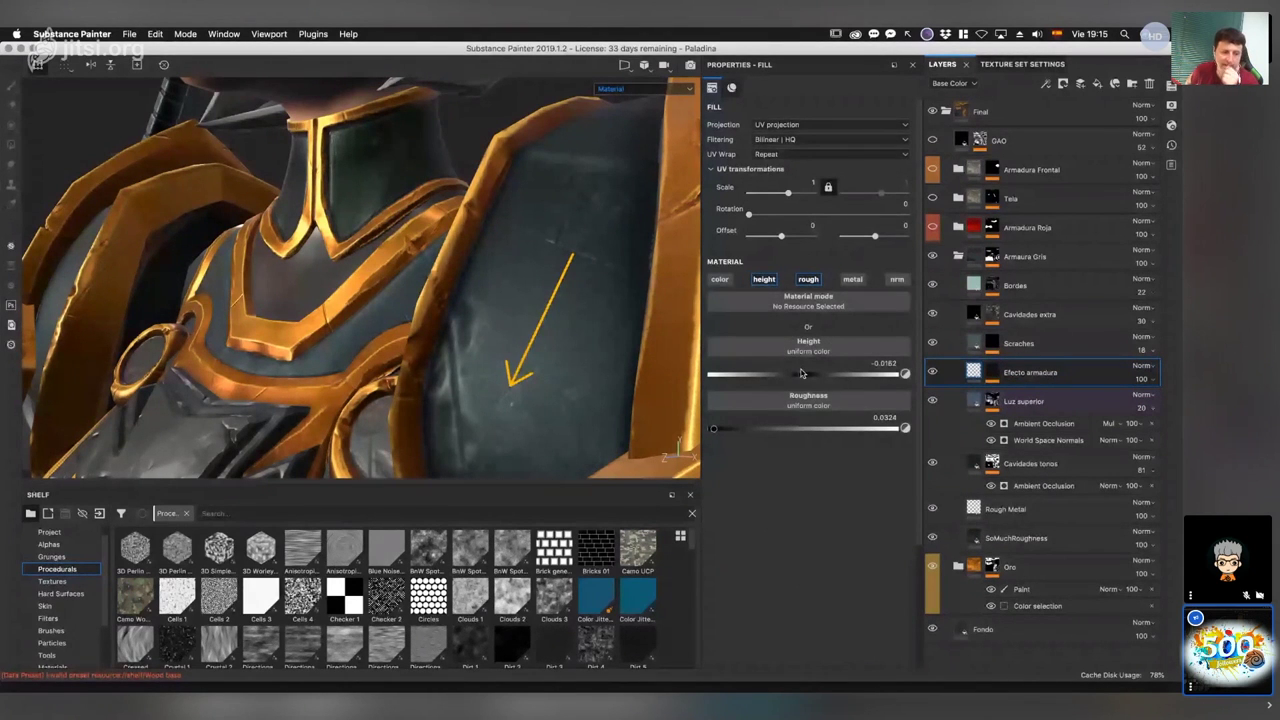
pyautogui.moveTo(800, 373); pyautogui.dragTo(580, 357)
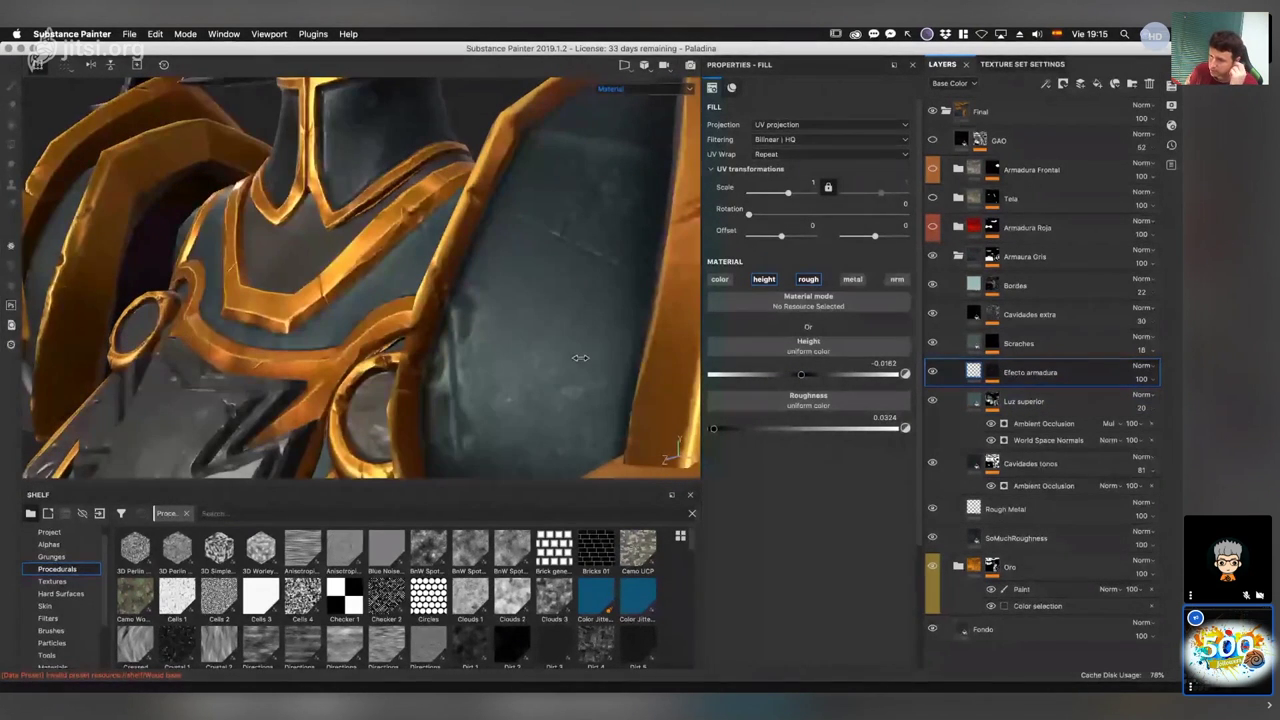
pyautogui.keyDown('alt'); pyautogui.moveTo(580, 357); pyautogui.dragTo(480, 267); pyautogui.keyUp('alt')
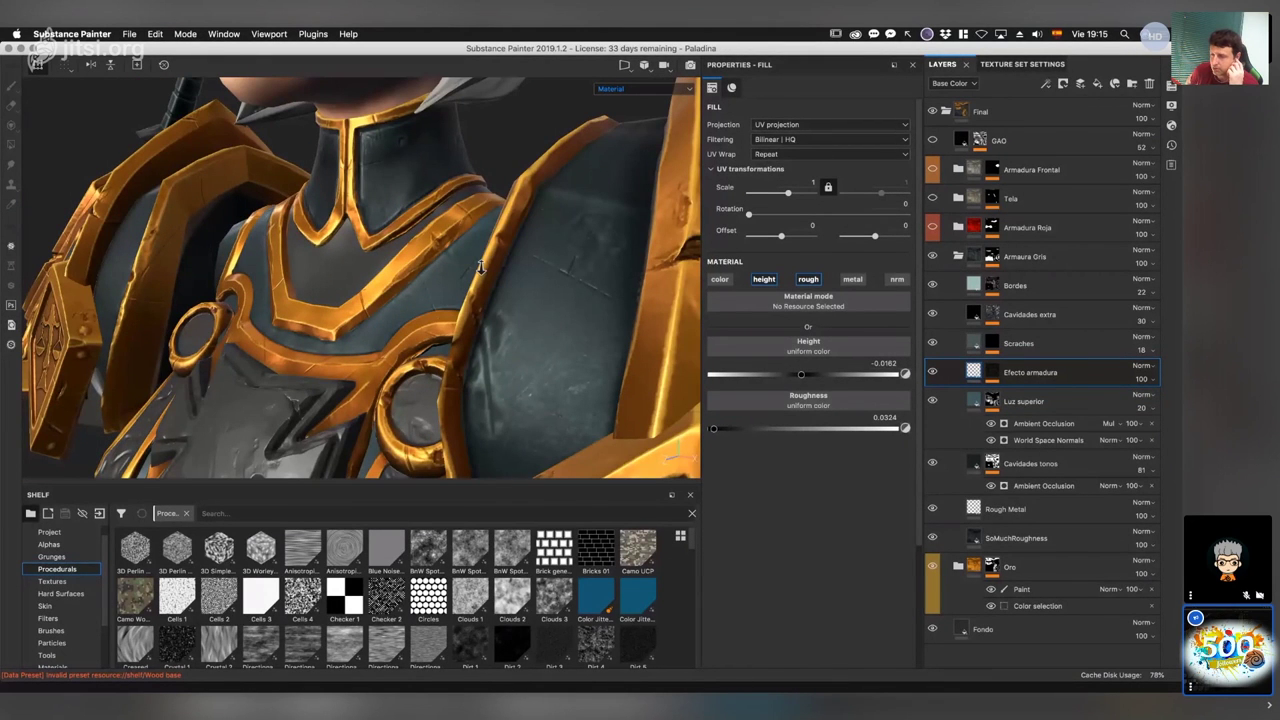
pyautogui.press('f')
pyautogui.moveTo(480, 340)
pyautogui.keyDown('alt'); pyautogui.mouseDown()
pyautogui.moveTo(474, 290)
pyautogui.moveTo(488, 329)
pyautogui.mouseUp(); pyautogui.keyUp('alt')
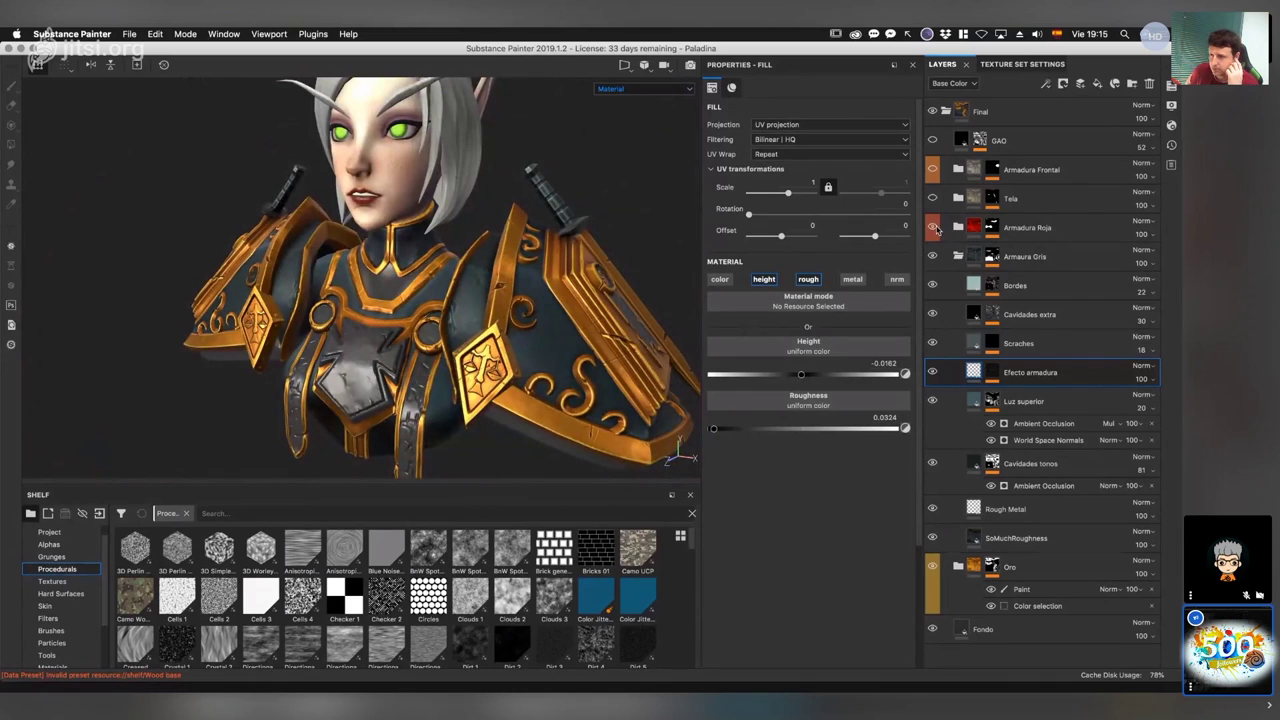
pyautogui.click(933, 228)
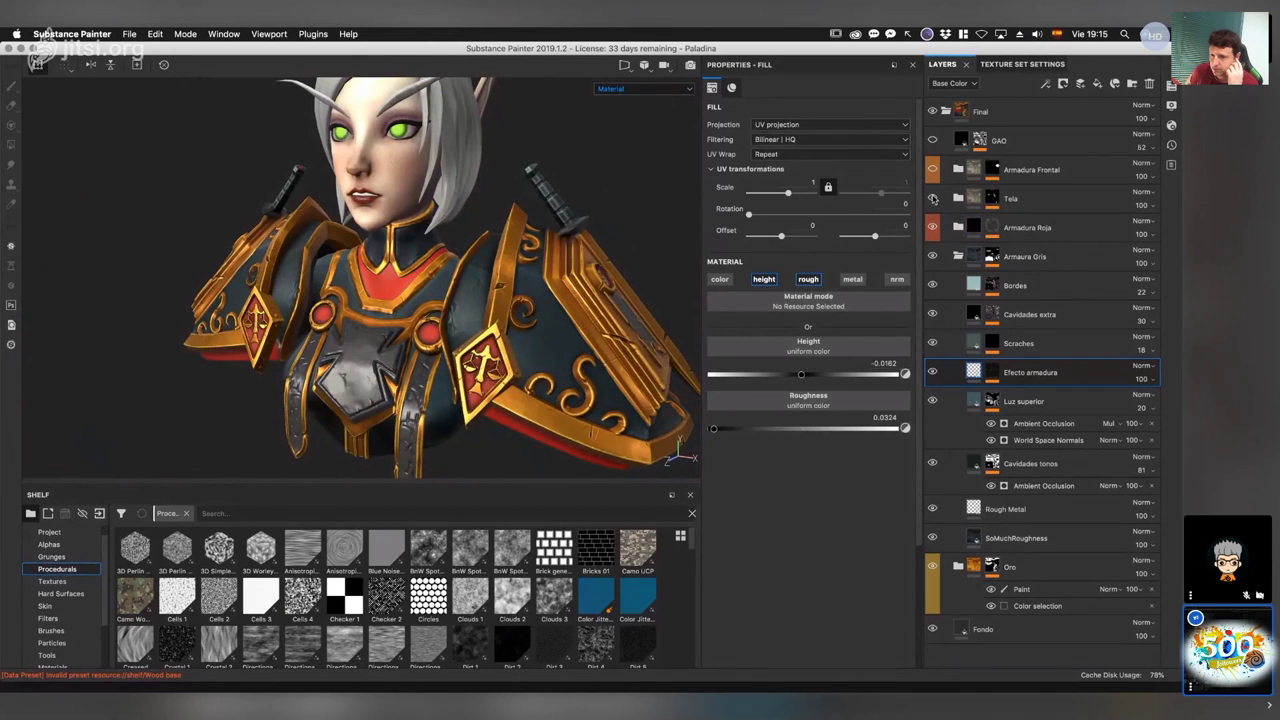
pyautogui.click(933, 199)
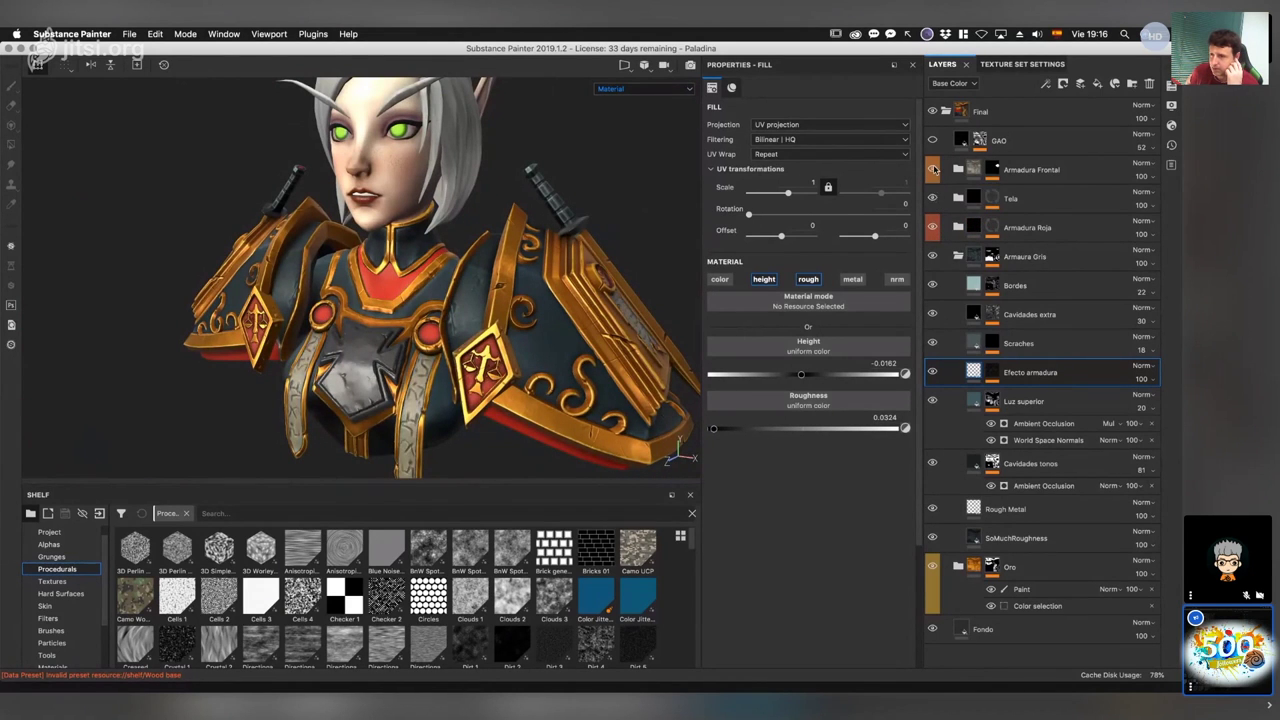
pyautogui.click(933, 170)
pyautogui.keyDown('alt'); pyautogui.moveTo(440, 372); pyautogui.dragTo(540, 372); pyautogui.keyUp('alt')
pyautogui.moveTo(430, 368)
pyautogui.keyDown('alt'); pyautogui.mouseDown()
pyautogui.moveTo(478, 366)
pyautogui.moveTo(437, 347)
pyautogui.moveTo(497, 350)
pyautogui.mouseUp(); pyautogui.keyUp('alt')
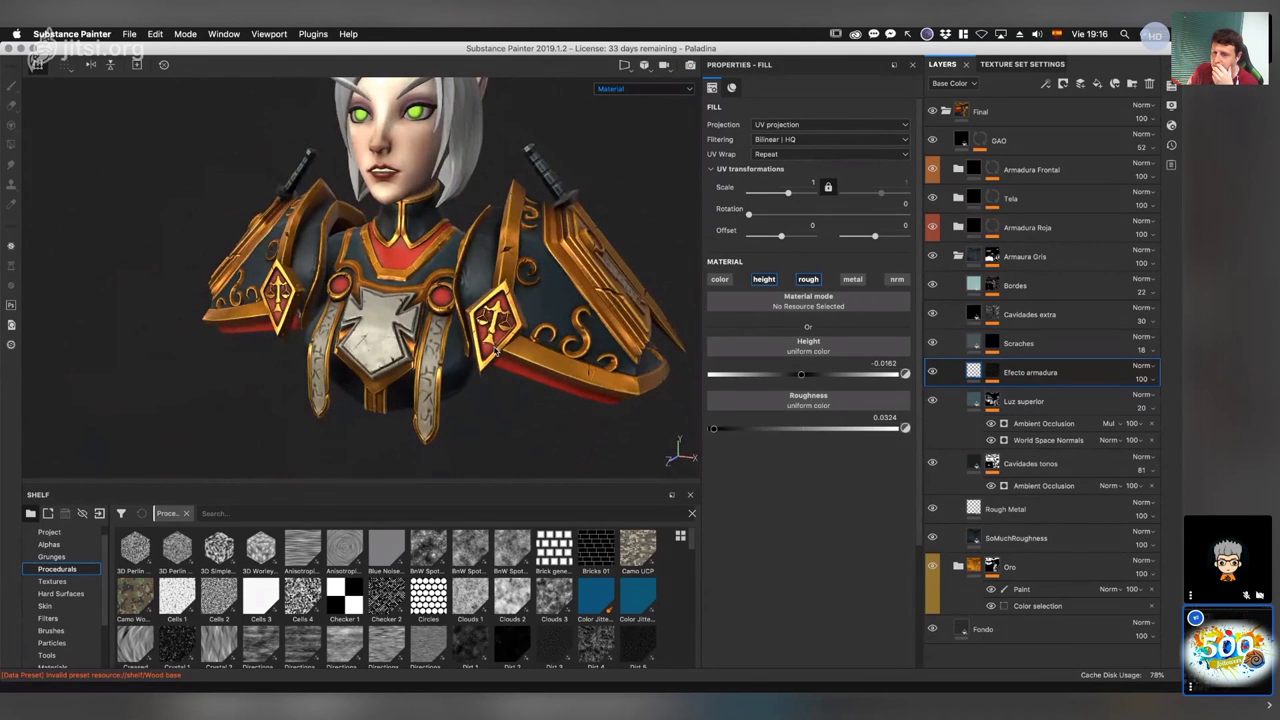
pyautogui.moveTo(472, 342)
pyautogui.keyDown('alt'); pyautogui.mouseDown()
pyautogui.moveTo(434, 340)
pyautogui.moveTo(494, 395)
pyautogui.mouseUp(); pyautogui.keyUp('alt')
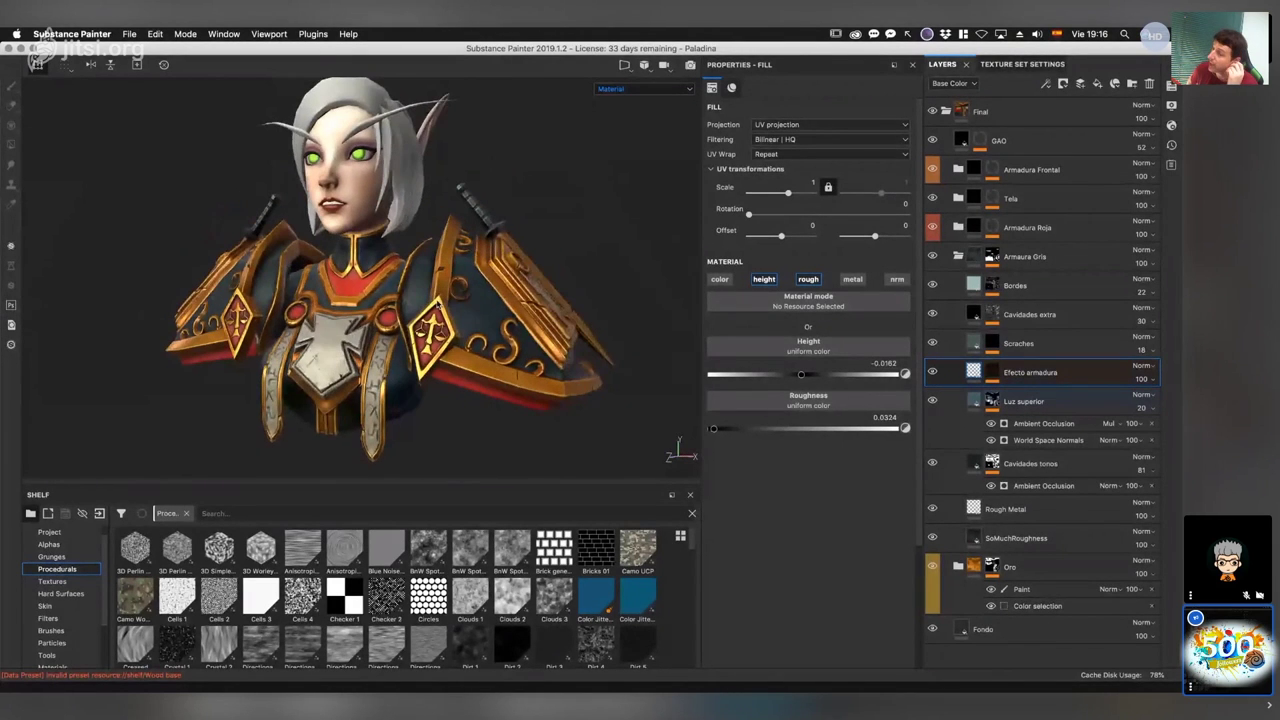
pyautogui.moveTo(438, 306)
pyautogui.keyDown('alt'); pyautogui.mouseDown()
pyautogui.moveTo(240, 330)
pyautogui.moveTo(546, 296)
pyautogui.moveTo(470, 300)
pyautogui.moveTo(480, 330)
pyautogui.mouseUp(); pyautogui.keyUp('alt')
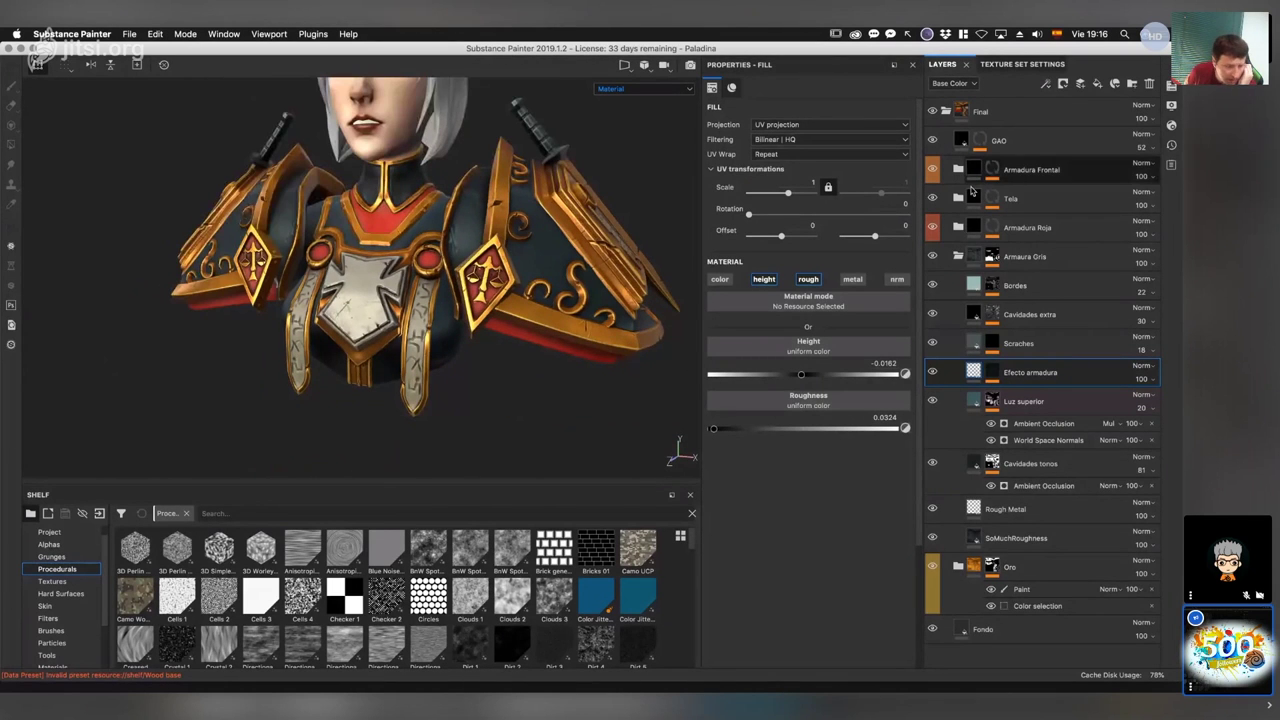
# Step: Add Fill layer 1 inside Tela with only the normal channel enabled
pyautogui.click(958, 199)
pyautogui.click(1080, 86)
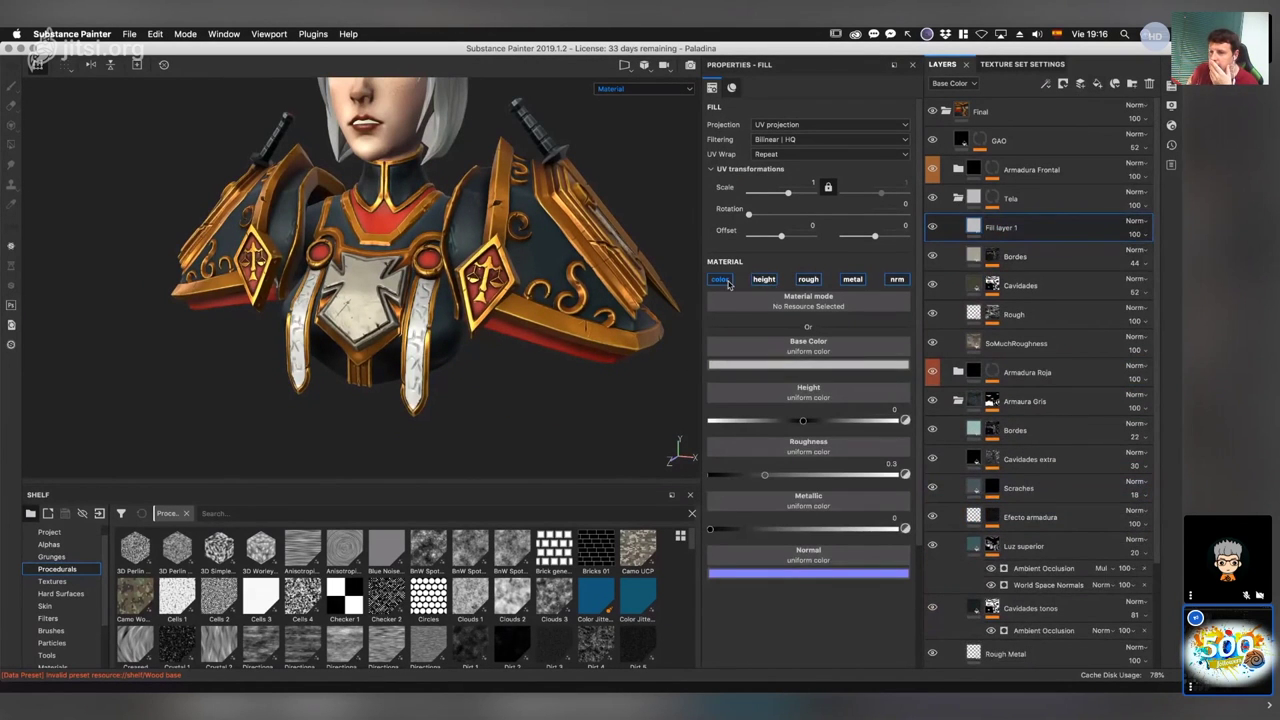
pyautogui.click(719, 279)
pyautogui.click(763, 279)
pyautogui.click(808, 279)
pyautogui.click(852, 279)
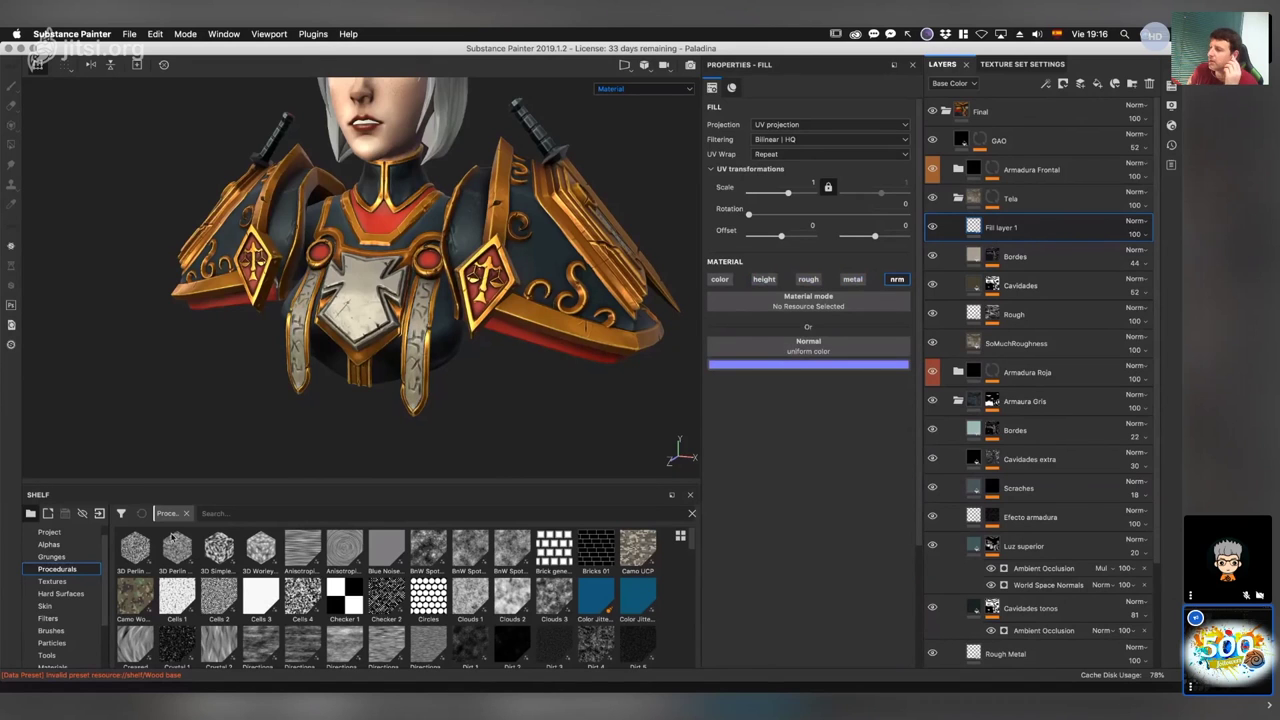
# Step: Scroll down the fill properties and open the Substance Source material library
pyautogui.scroll(-1, 72, 580)
pyautogui.scroll(-1, 72, 578)
pyautogui.scroll(-1, 70, 590)
pyautogui.scroll(-1, 70, 594)
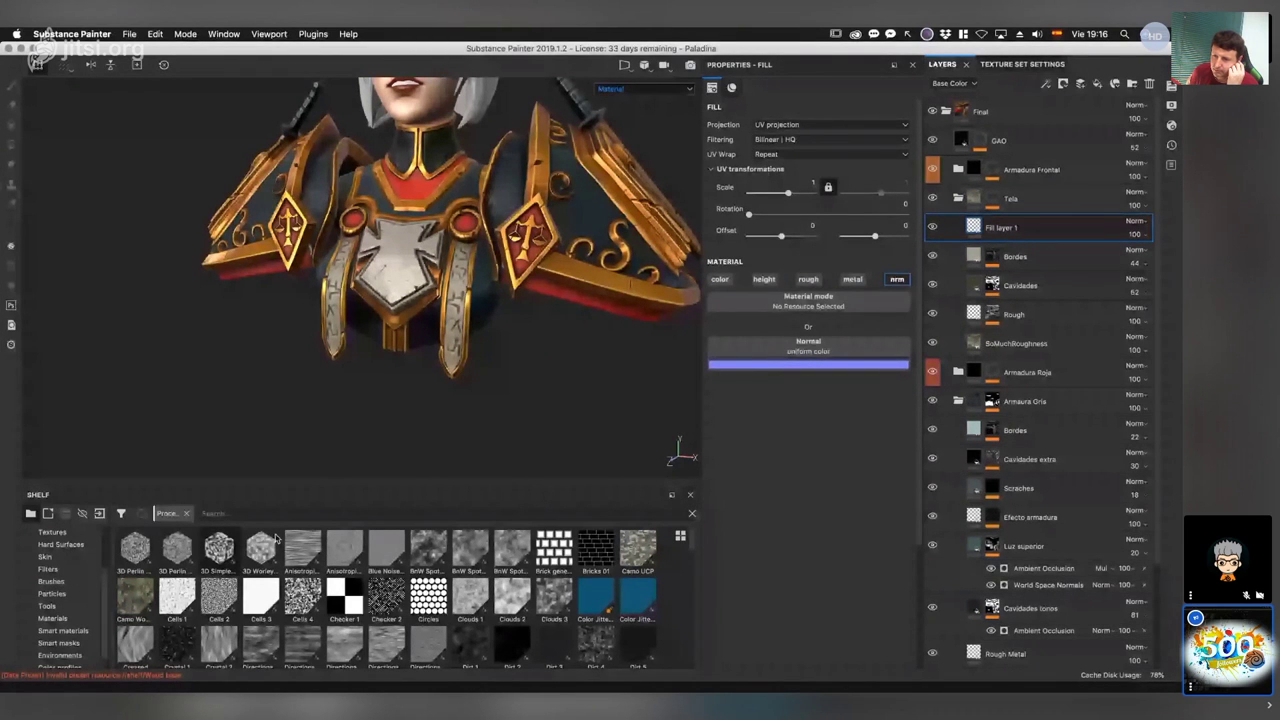
pyautogui.click(473, 516)
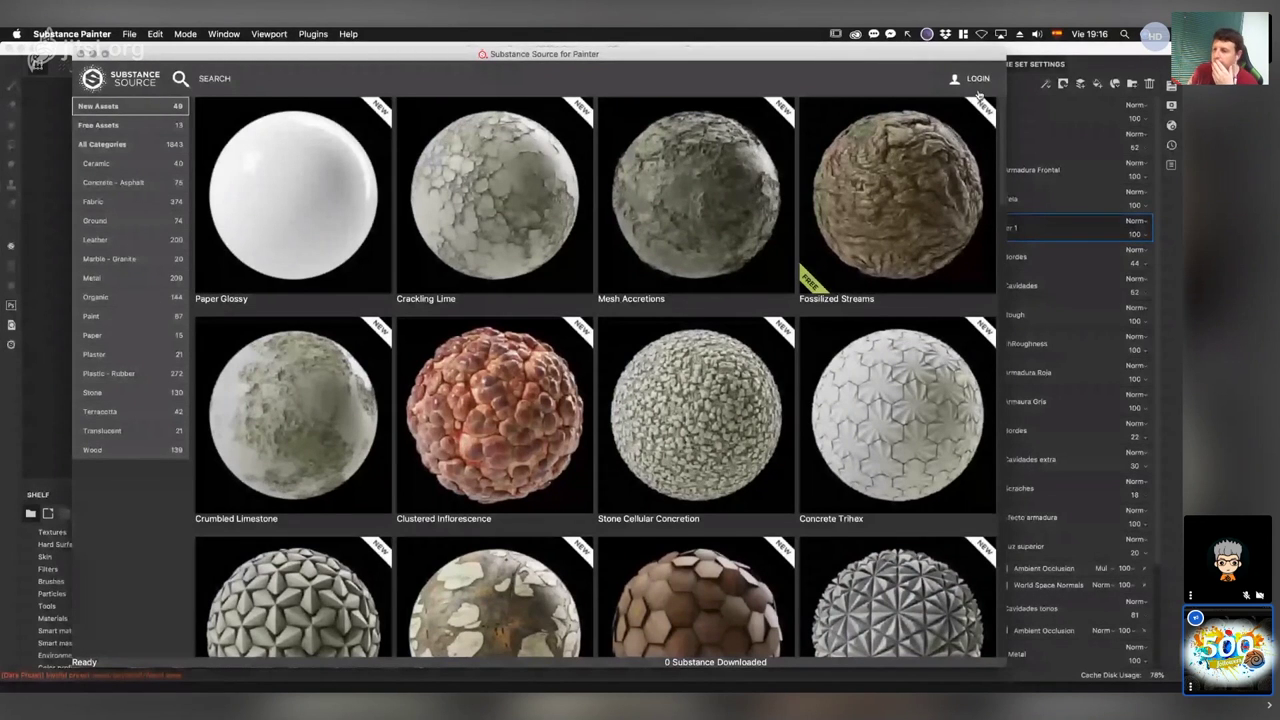
# Step: Sign in to Substance Source with the account password and browse Leather materials
pyautogui.click(975, 80)
pyautogui.write('*********')
pyautogui.press('Return')
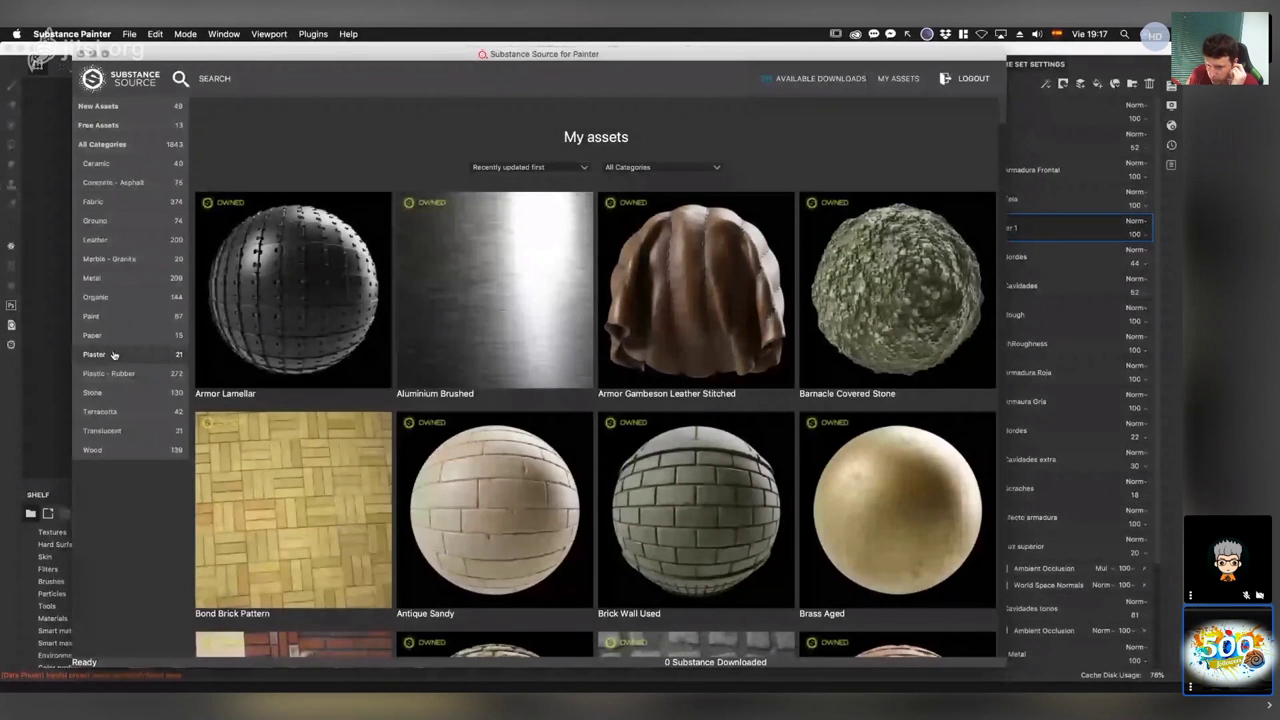
pyautogui.click(96, 240)
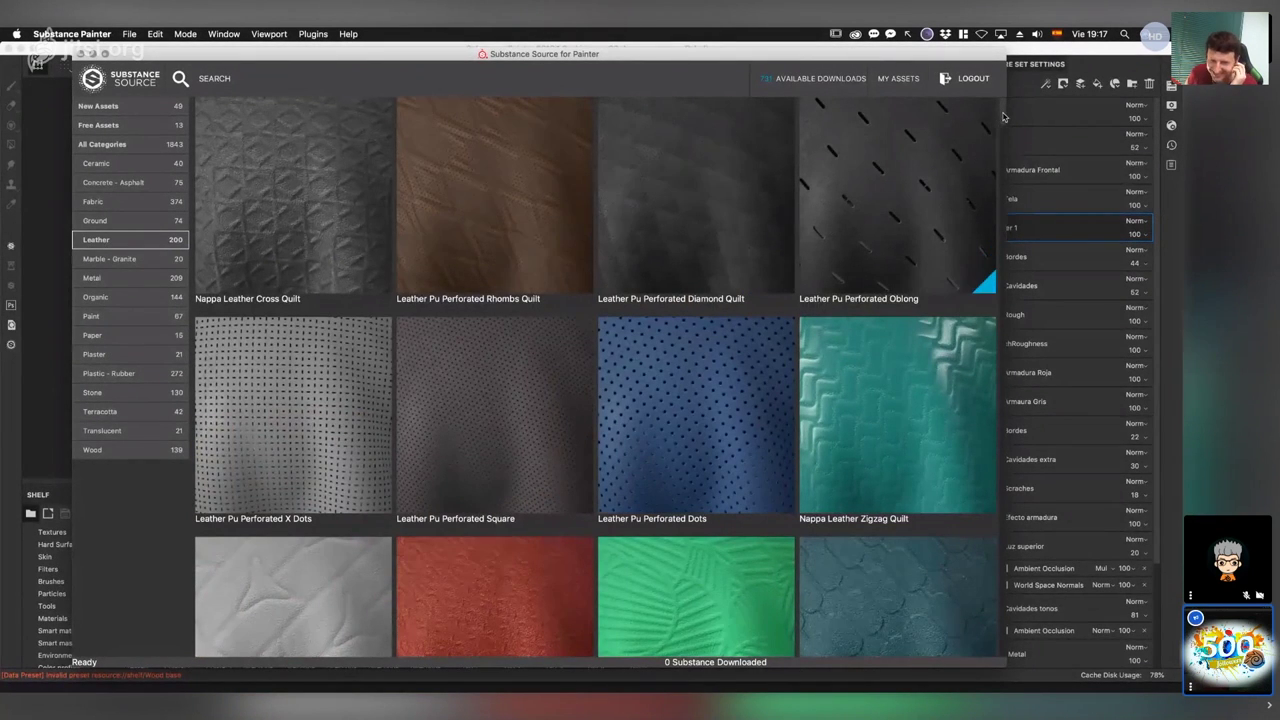
pyautogui.moveTo(999, 120); pyautogui.dragTo(997, 260)
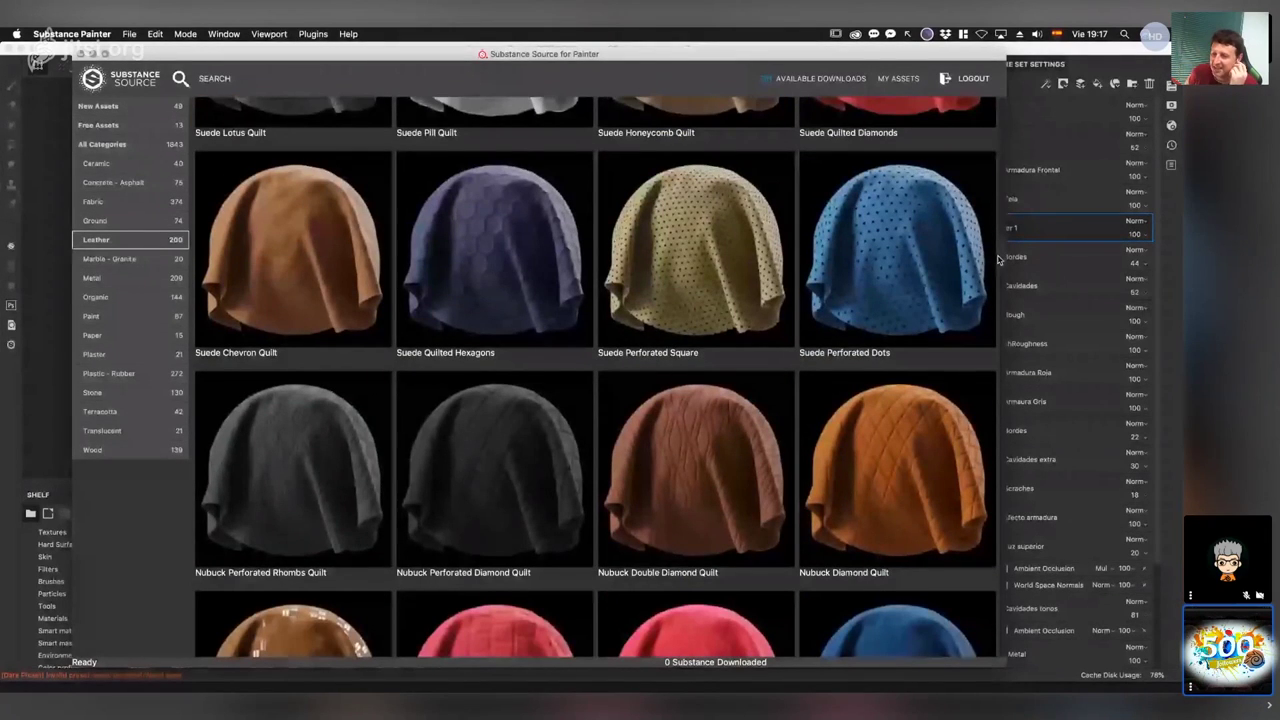
pyautogui.moveTo(997, 260); pyautogui.dragTo(992, 308)
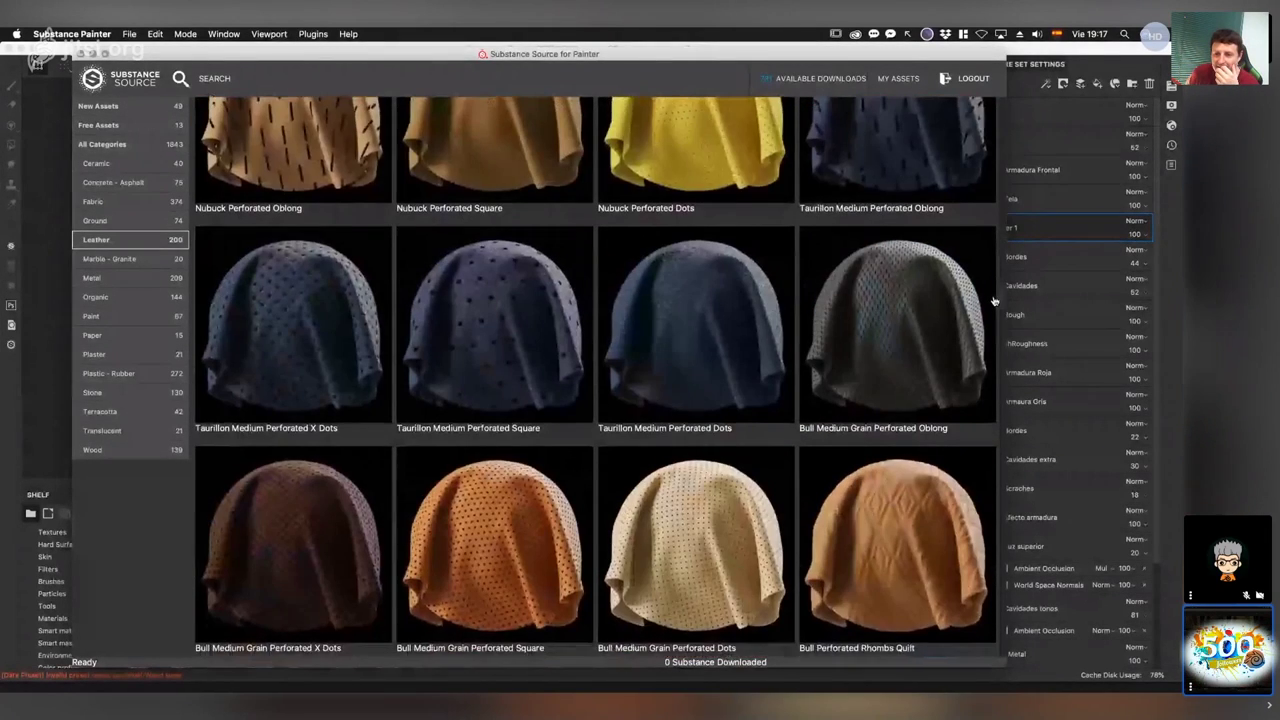
pyautogui.scroll(-5, 227, 317)
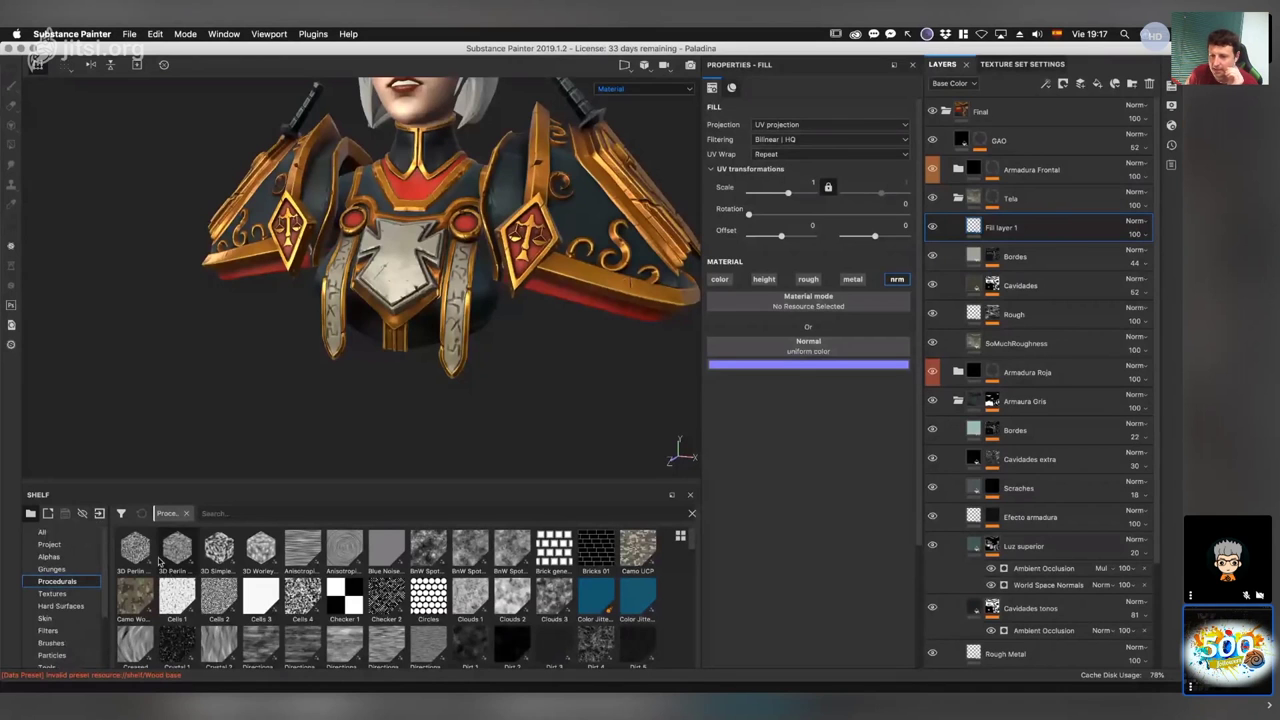
pyautogui.moveTo(134, 600)
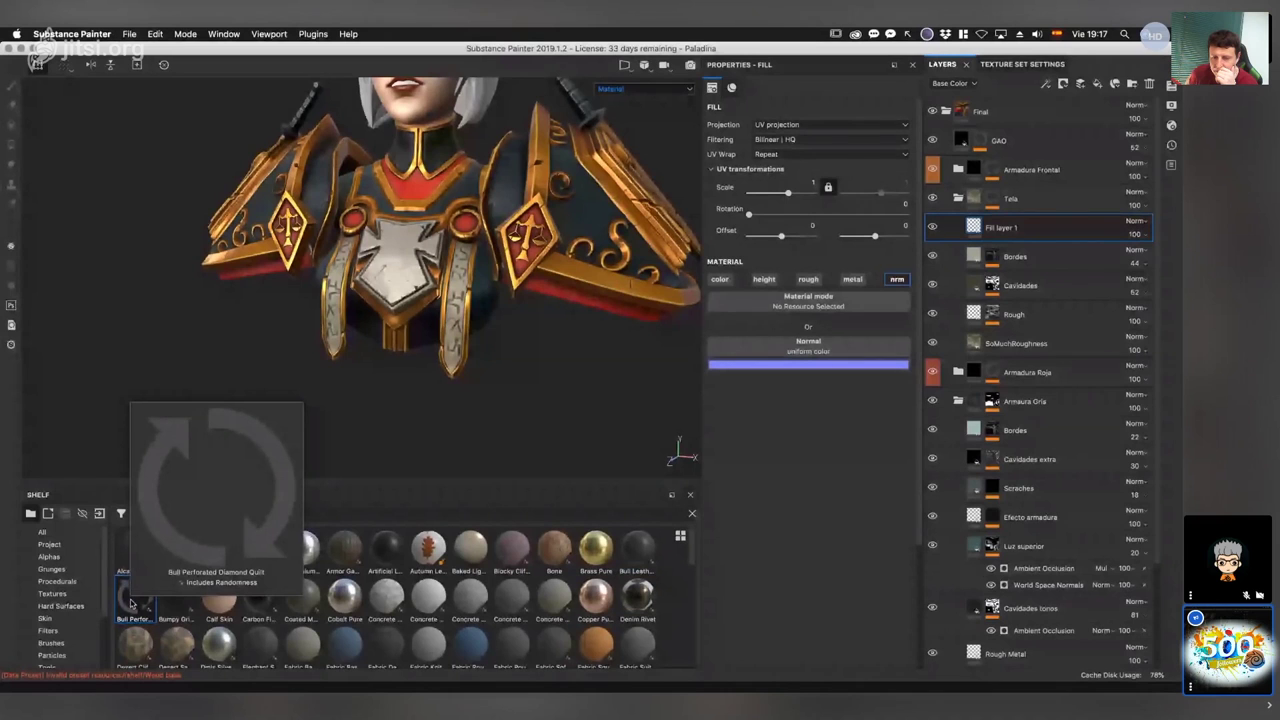
# Step: Drag the Bull Perforated Diamond Quilt material onto Fill layer 1
pyautogui.moveTo(131, 603); pyautogui.dragTo(965, 325)
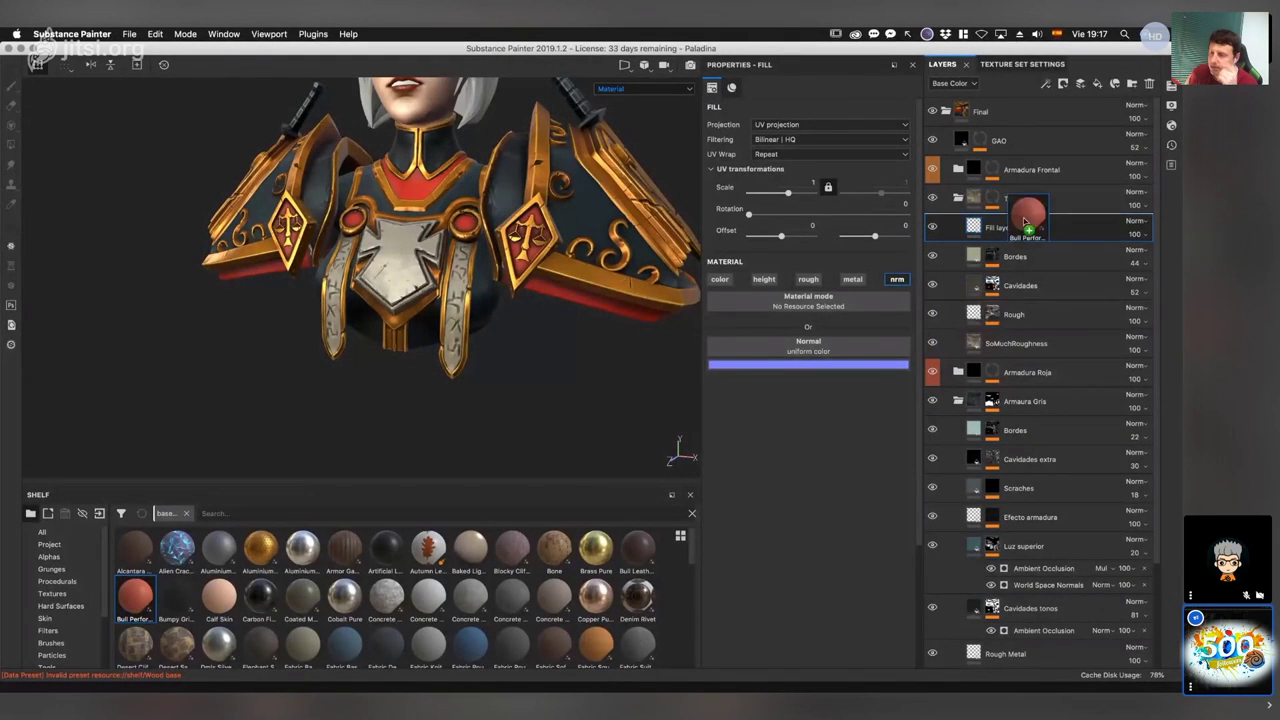
pyautogui.moveTo(965, 325); pyautogui.dragTo(1027, 225)
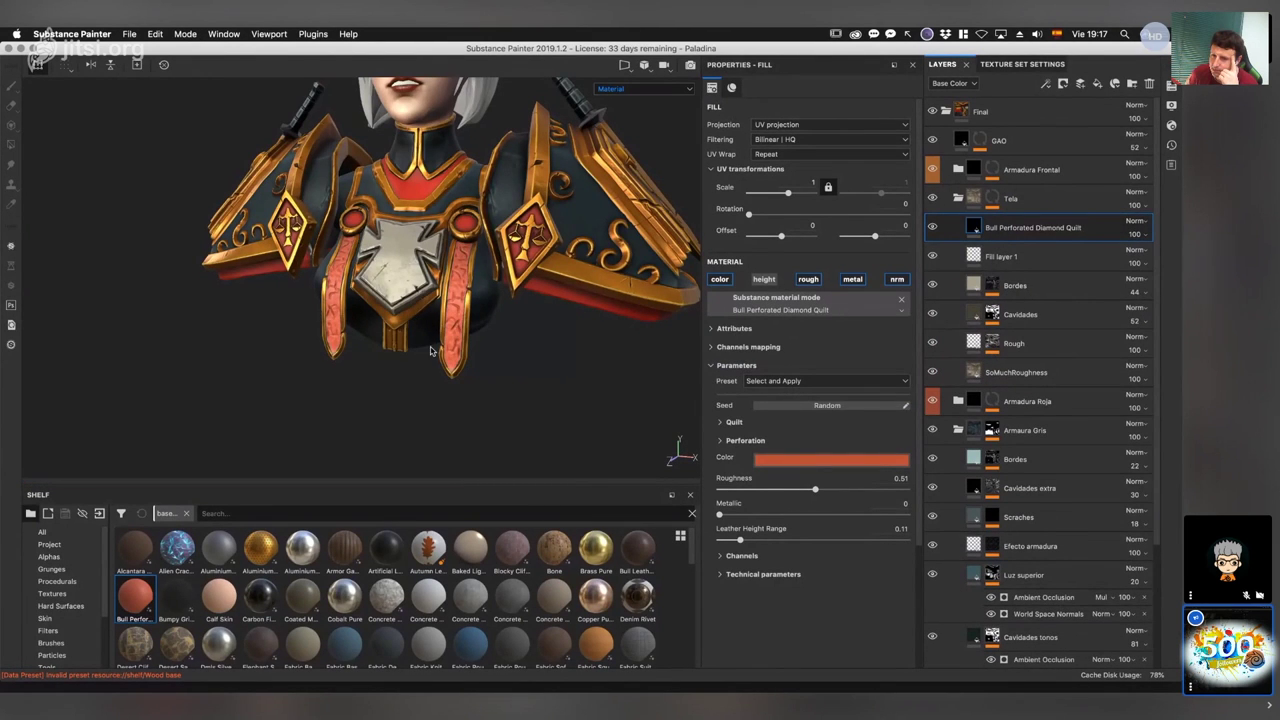
pyautogui.scroll(3, 549, 286)
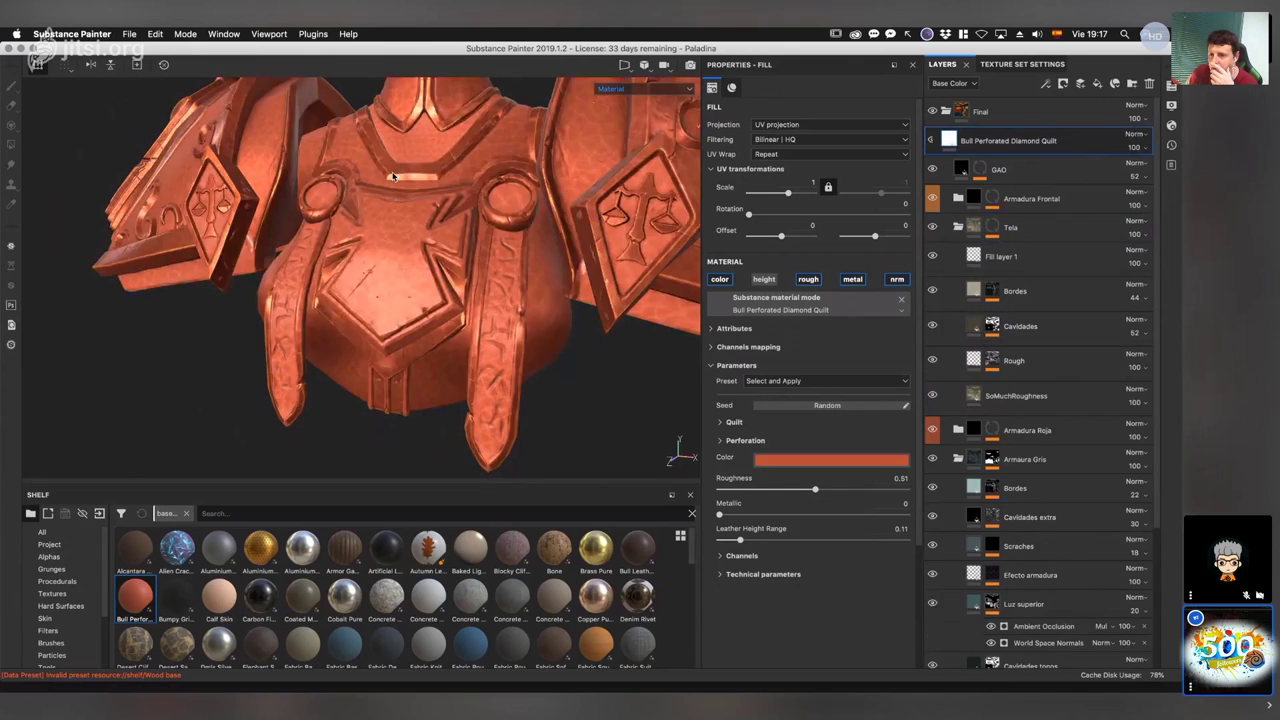
pyautogui.keyDown('alt'); pyautogui.moveTo(447, 292); pyautogui.dragTo(410, 410, button='middle'); pyautogui.keyUp('alt')
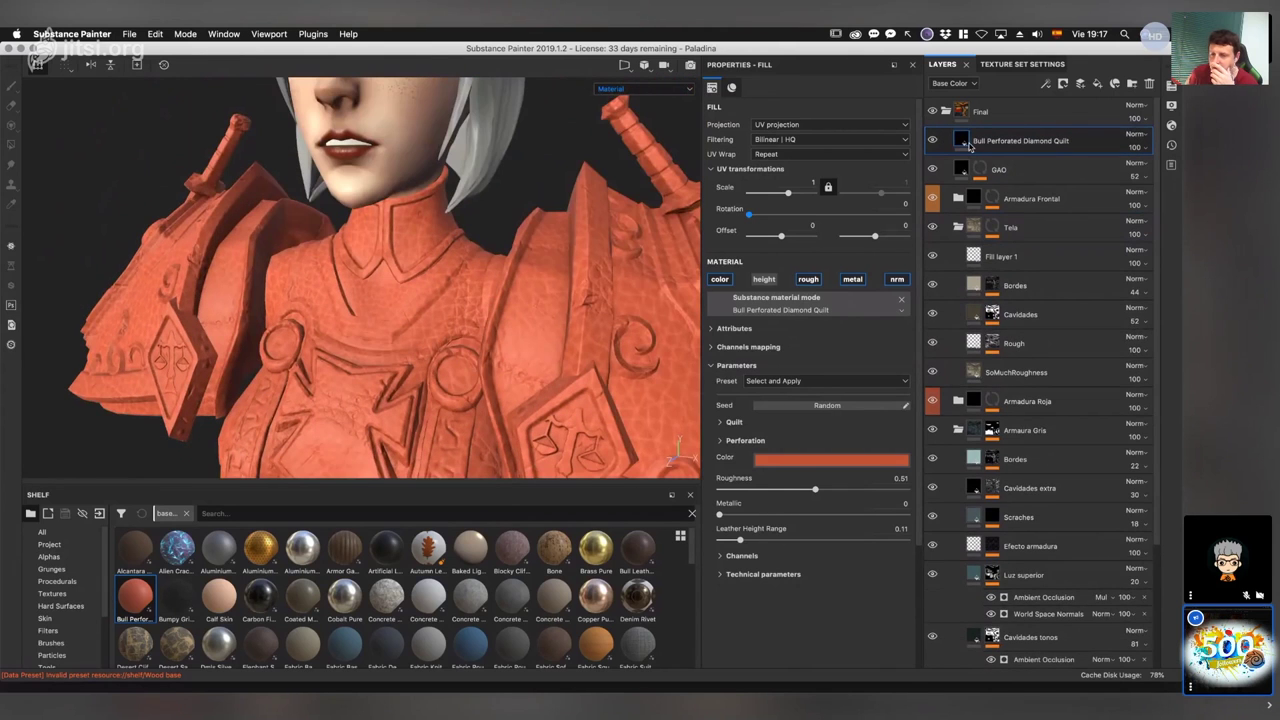
# Step: Lower the leather's roughness to 0.14 and review its quilt and perforation settings
pyautogui.moveTo(759, 488); pyautogui.dragTo(745, 488)
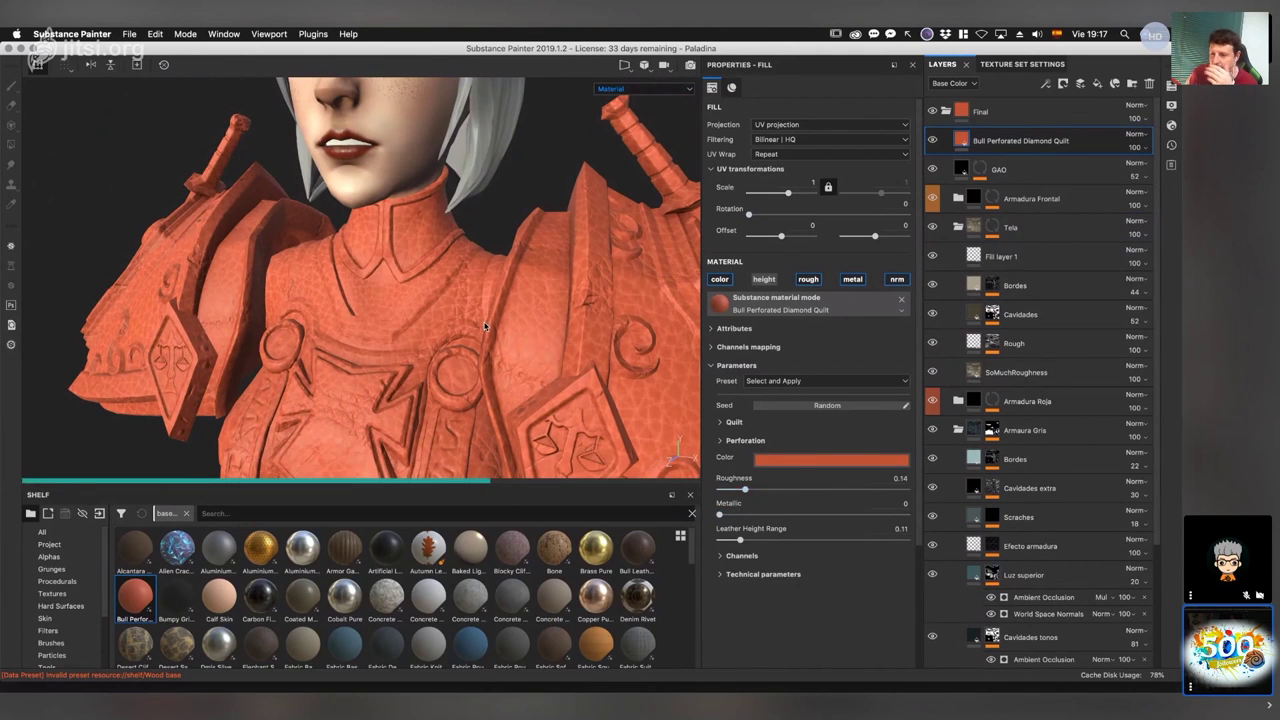
pyautogui.moveTo(560, 338)
pyautogui.keyDown('alt'); pyautogui.mouseDown()
pyautogui.moveTo(792, 413)
pyautogui.moveTo(760, 420)
pyautogui.mouseUp(); pyautogui.keyUp('alt')
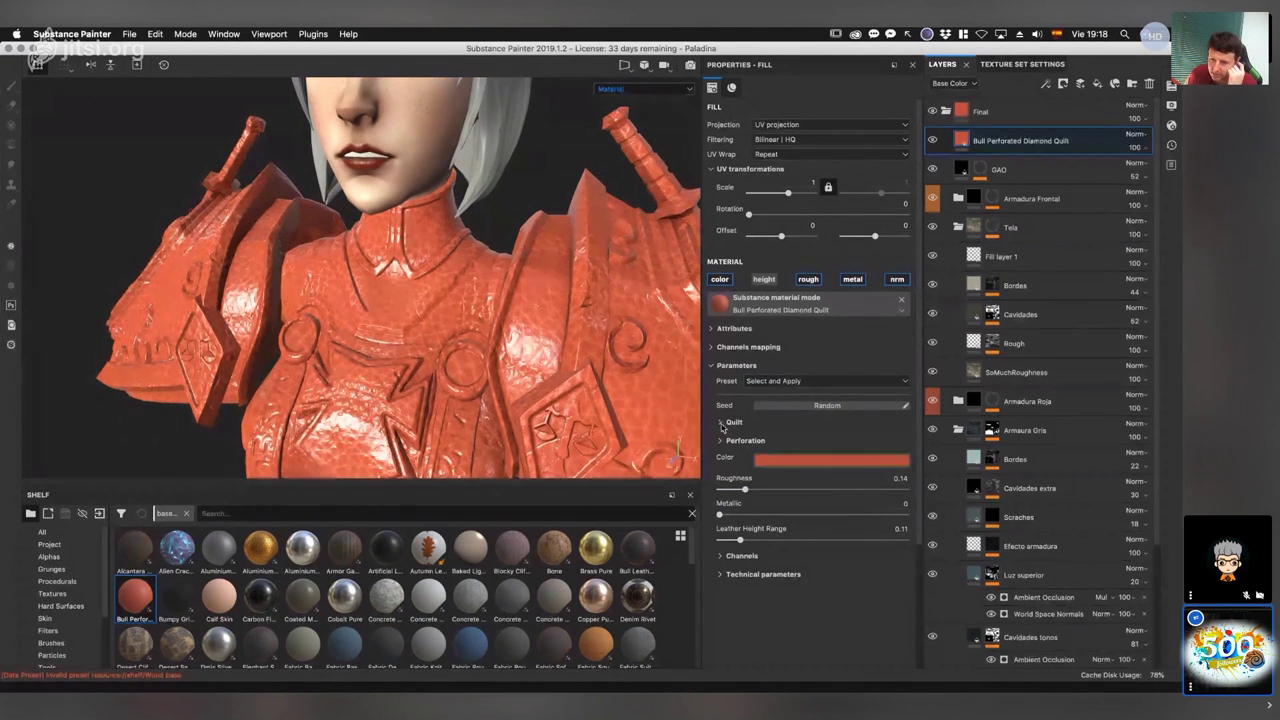
pyautogui.click(722, 424)
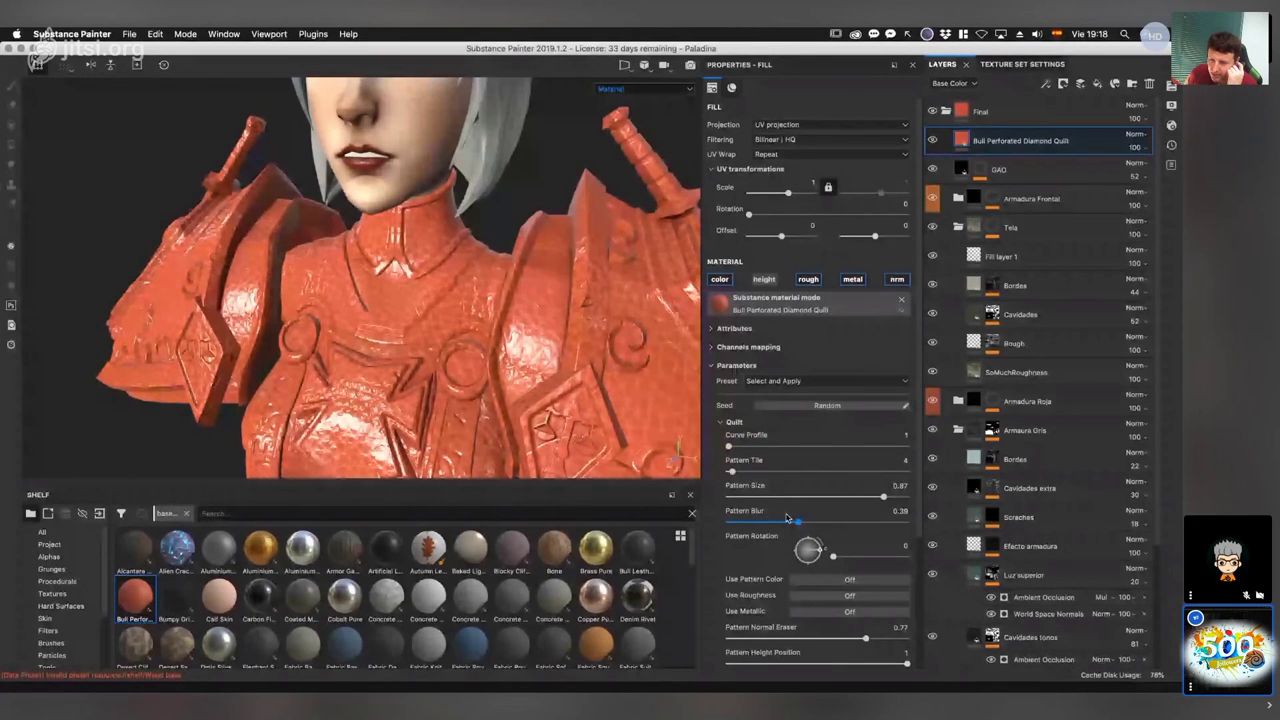
pyautogui.click(722, 422)
pyautogui.click(720, 440)
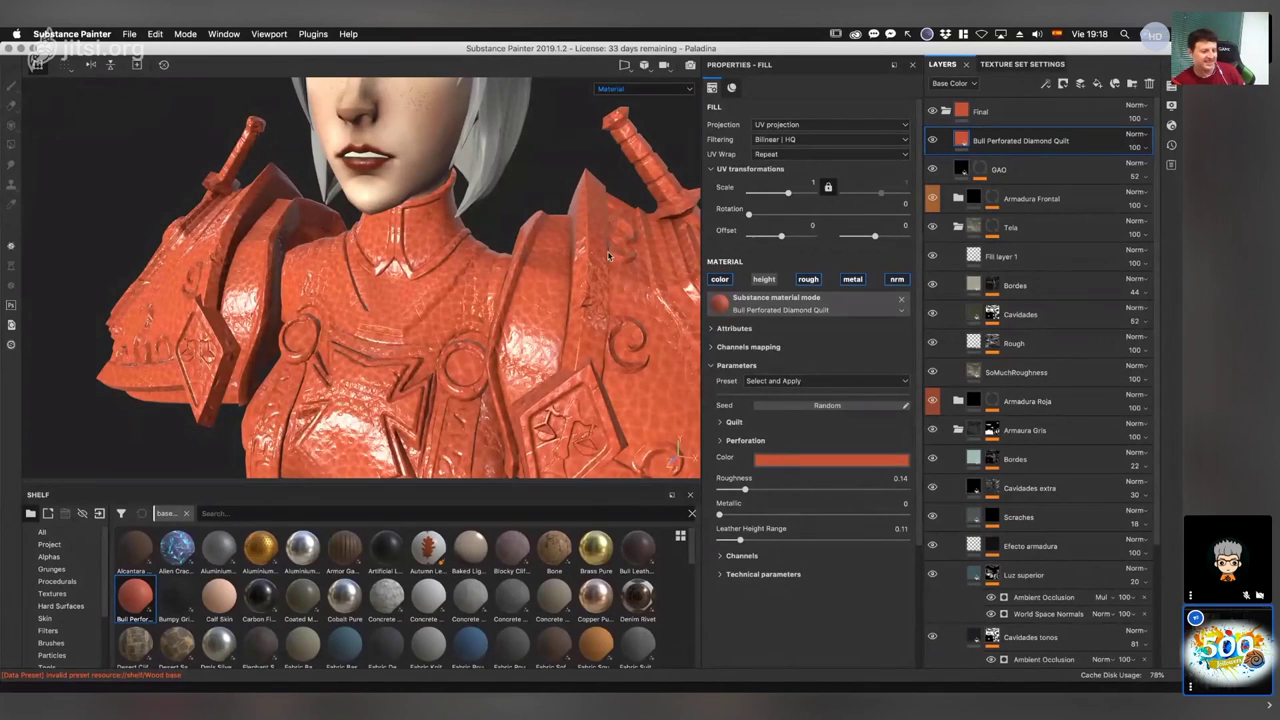
pyautogui.doubleClick(1017, 141)
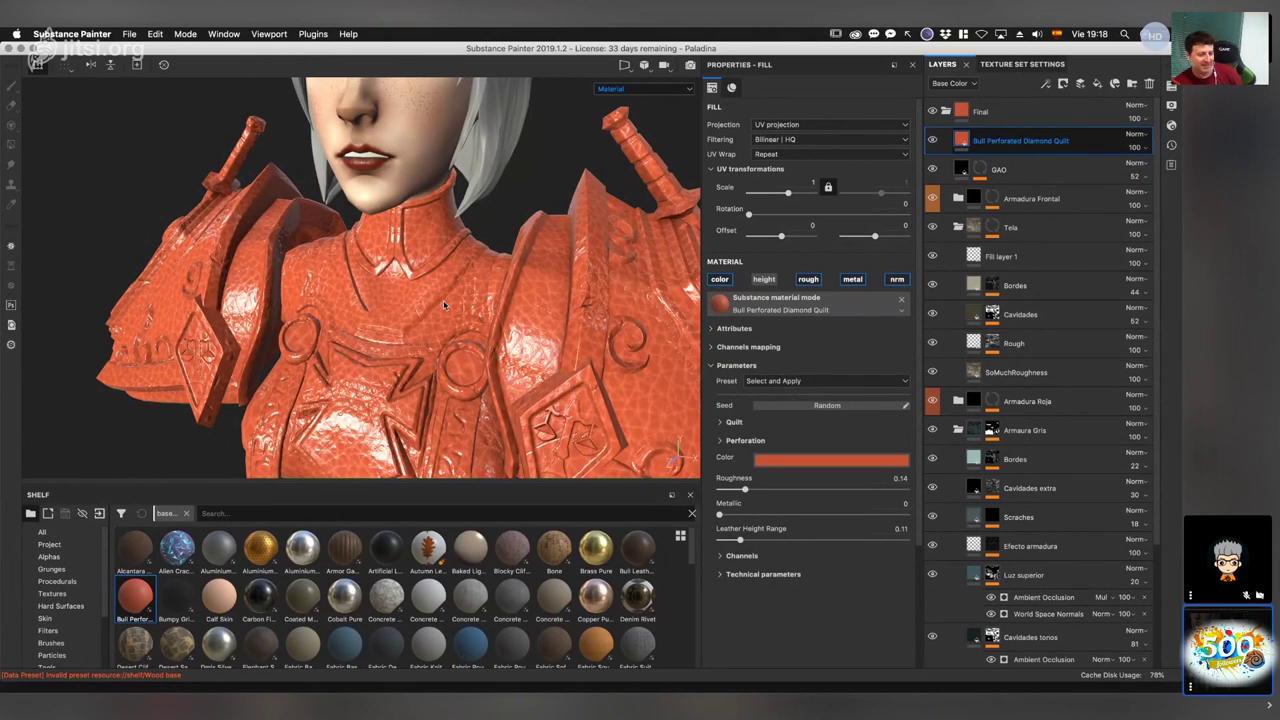
# Step: Delete the Bull Perforated Diamond Quilt layer, frame the whole bust, and preview a paladin tier 2 image
pyautogui.press('Delete')
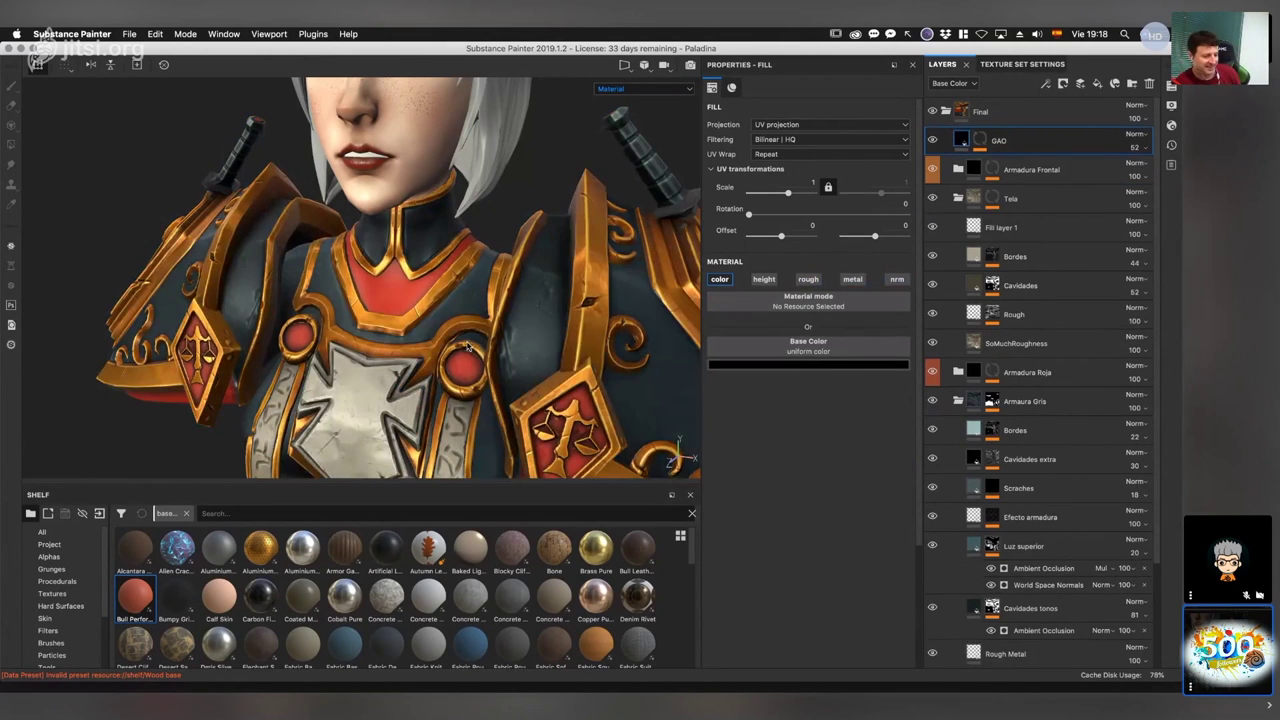
pyautogui.press('f')
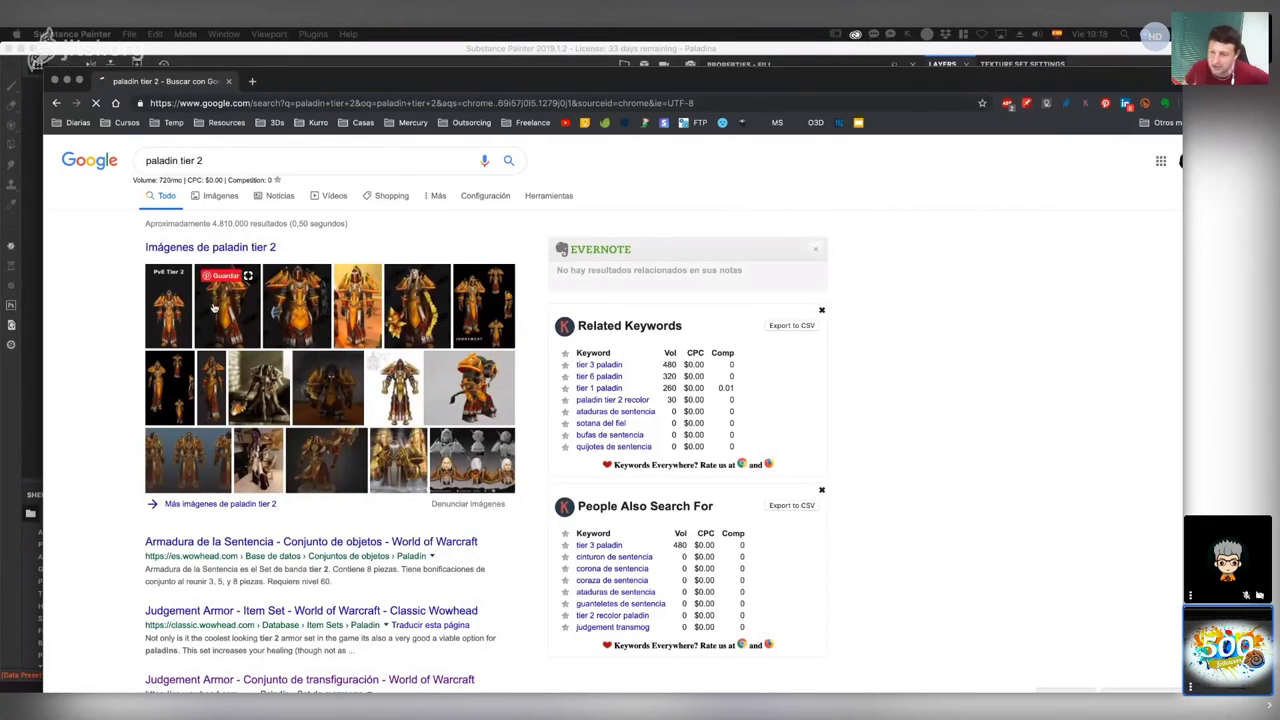
pyautogui.click(213, 308)
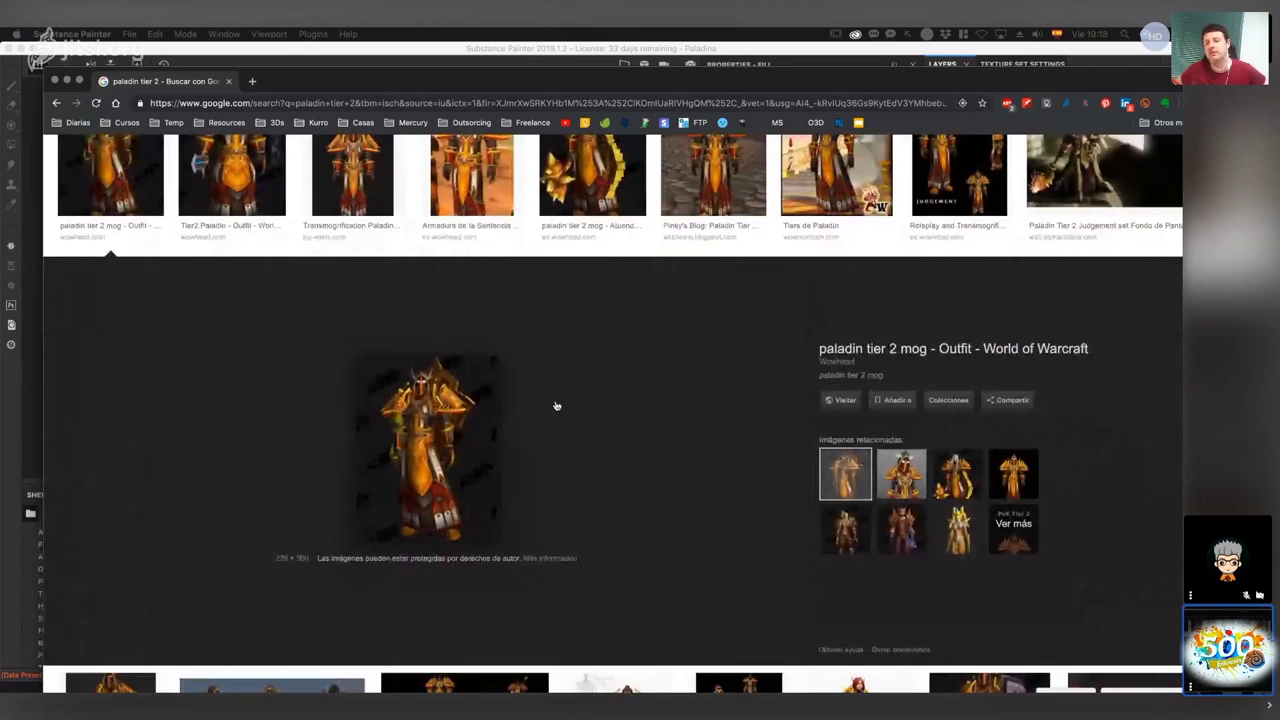
# Step: Scroll back up the paladin tier 2 image results, then switch over to the YouTube channel window
pyautogui.scroll(2, 556, 405)
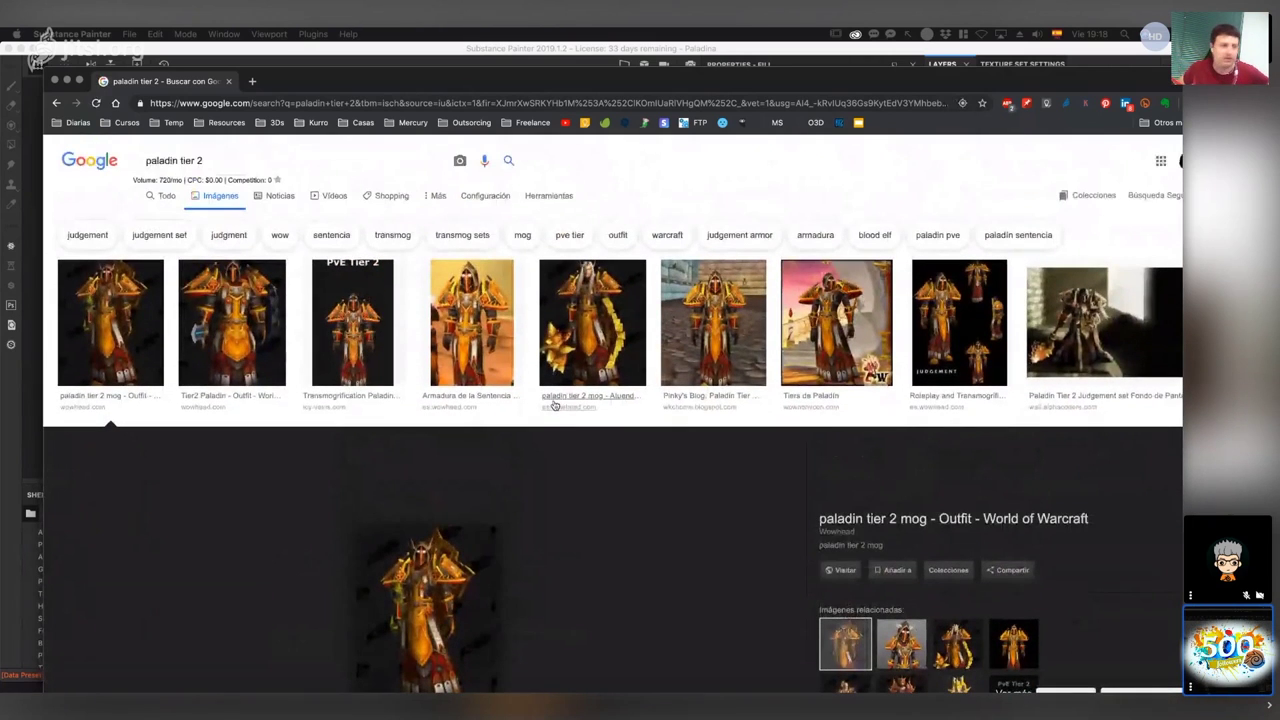
pyautogui.press('super+Tab')
pyautogui.moveTo(580, 350)
pyautogui.keyDown('alt'); pyautogui.mouseDown()
pyautogui.moveTo(493, 388)
pyautogui.moveTo(480, 362)
pyautogui.mouseUp(); pyautogui.keyUp('alt')
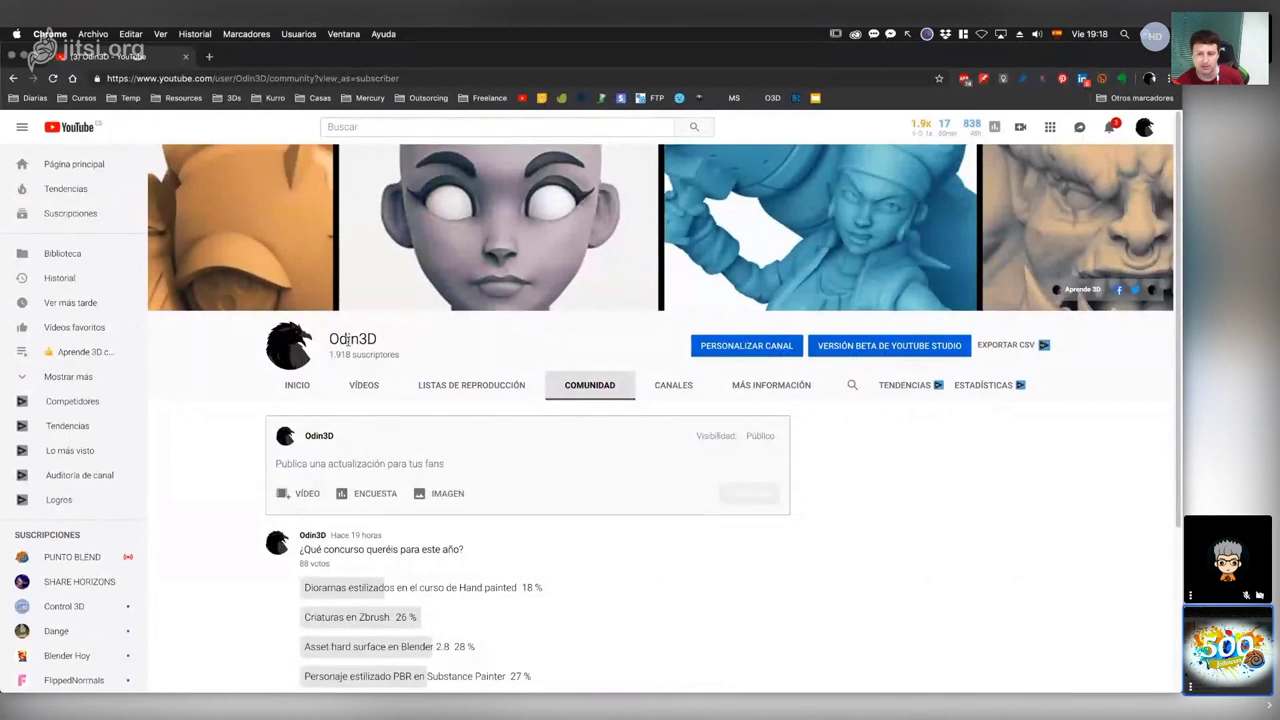
# Step: Browse down through the Odin3D channel's uploaded videos list
pyautogui.click(364, 387)
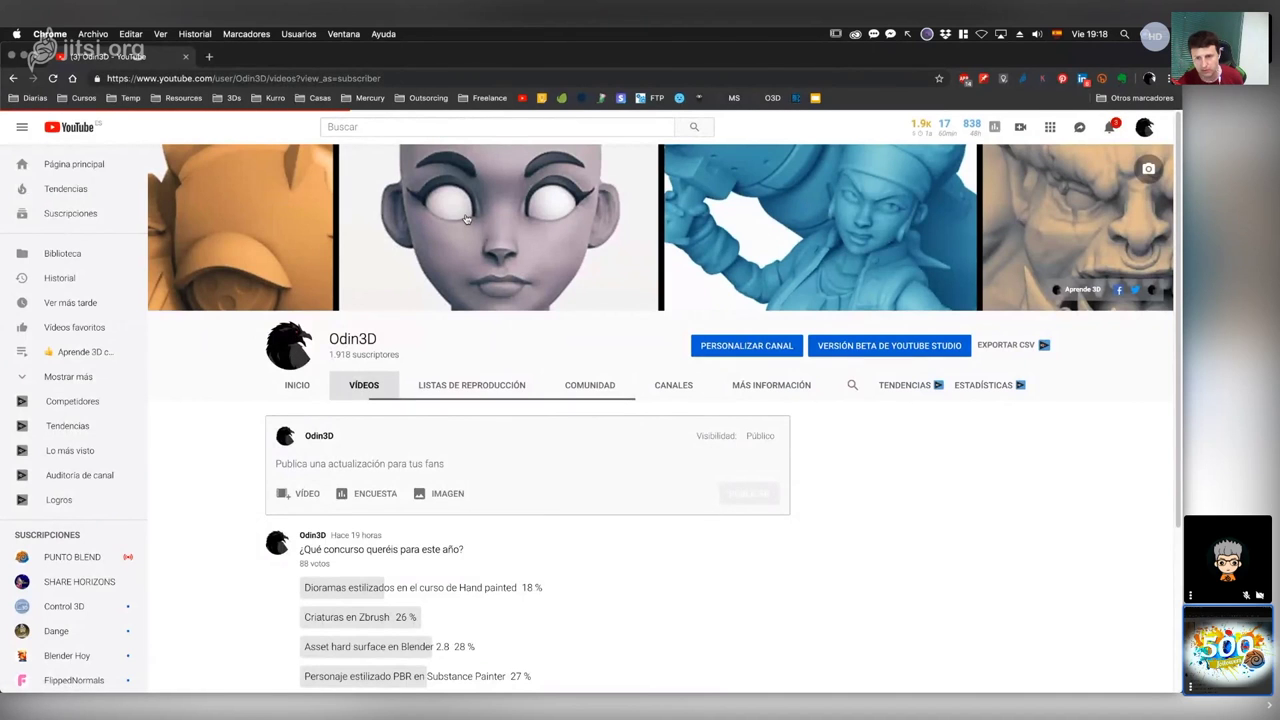
pyautogui.scroll(-1, 775, 421)
pyautogui.scroll(-3, 777, 423)
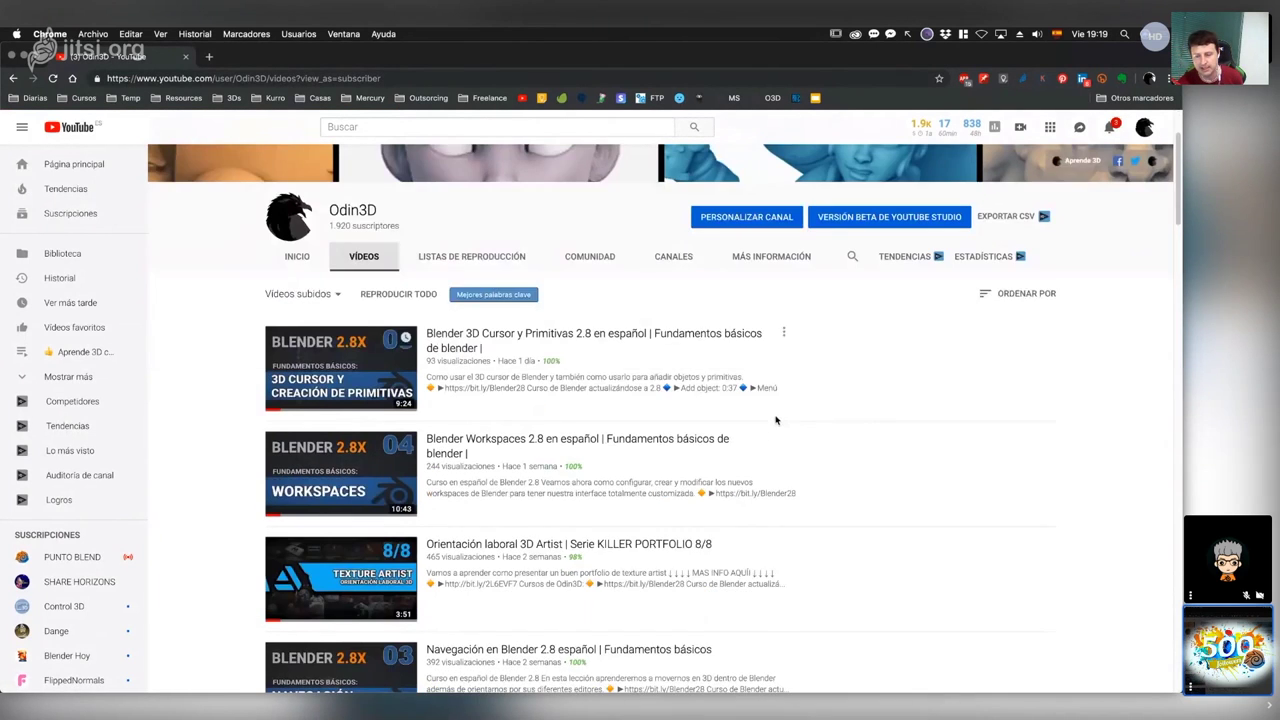
pyautogui.scroll(-1, 850, 413)
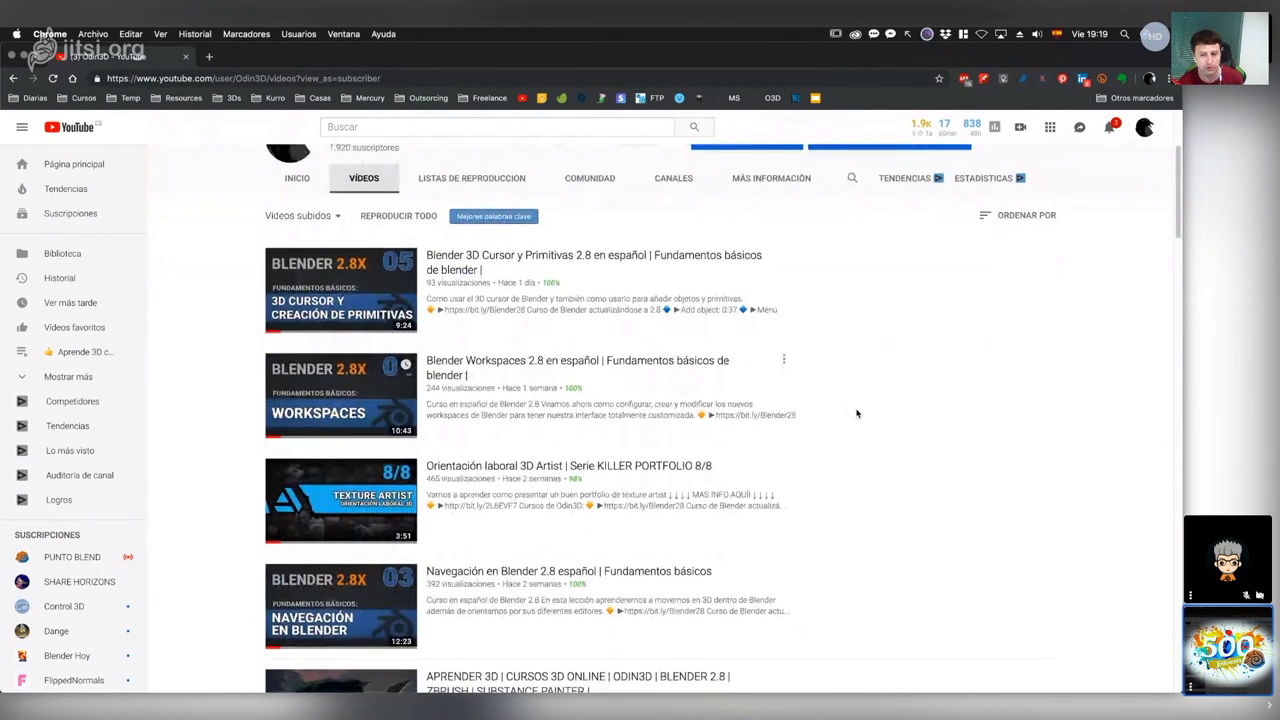
pyautogui.scroll(-1, 840, 417)
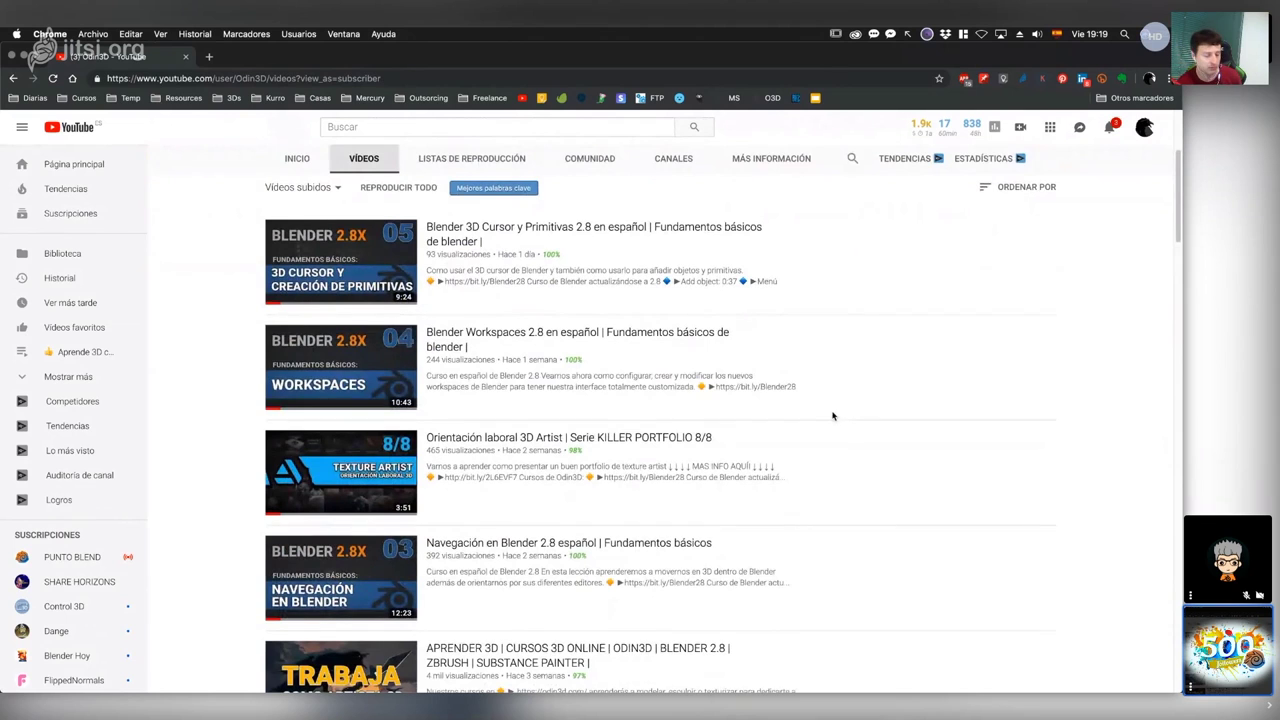
pyautogui.scroll(-1, 827, 410)
pyautogui.scroll(-1, 827, 410)
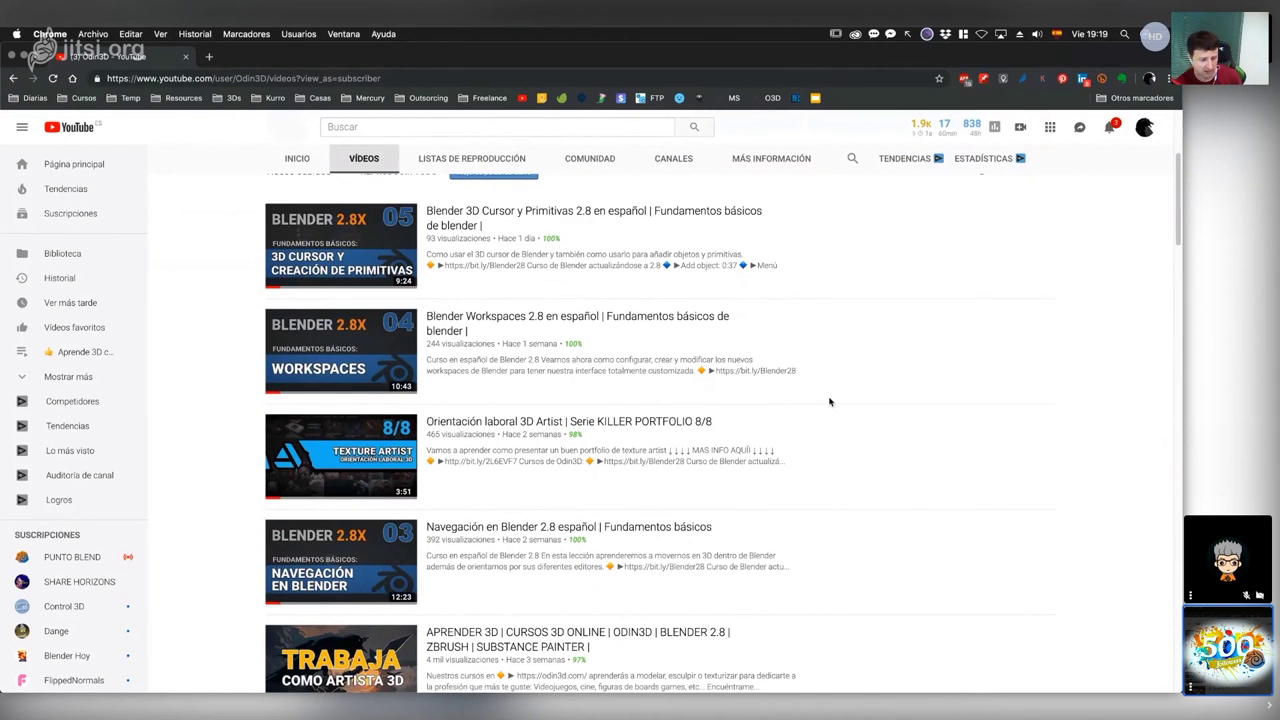
pyautogui.scroll(-2, 829, 402)
pyautogui.scroll(-2, 829, 402)
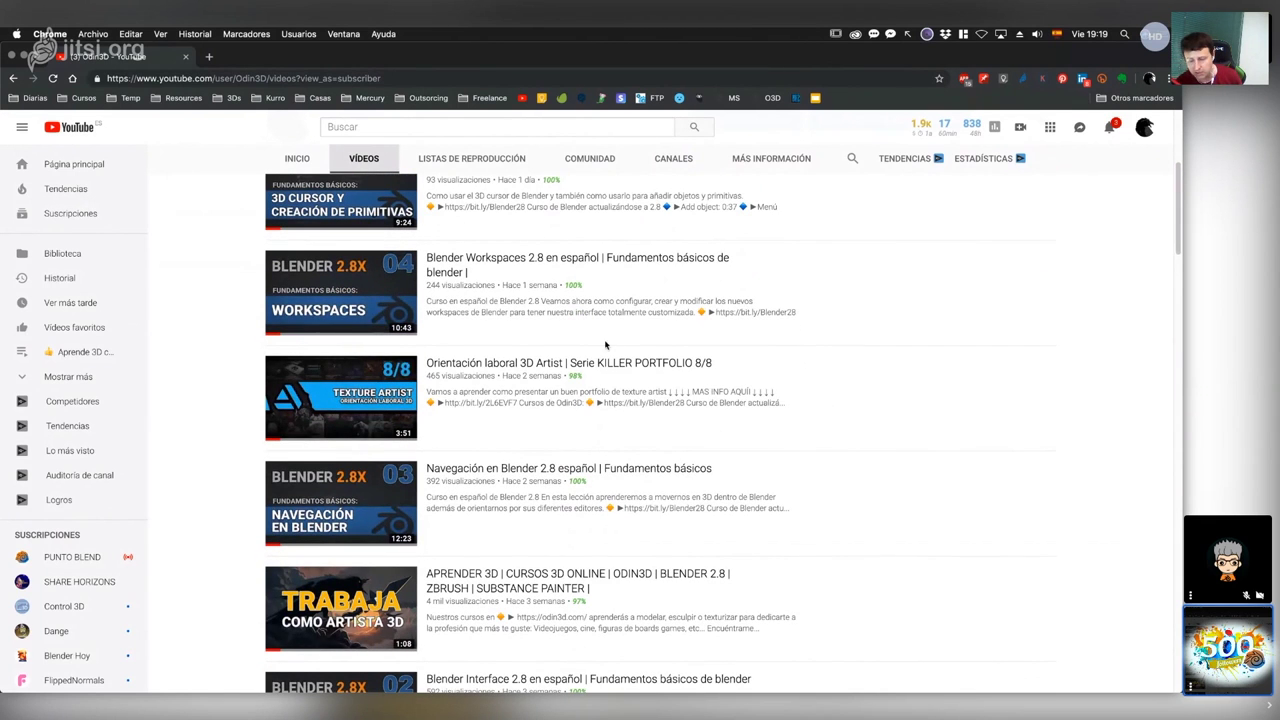
# Step: Show the channel's playlists and start the KILLER PORTFOLIO career series playlist
pyautogui.click(492, 160)
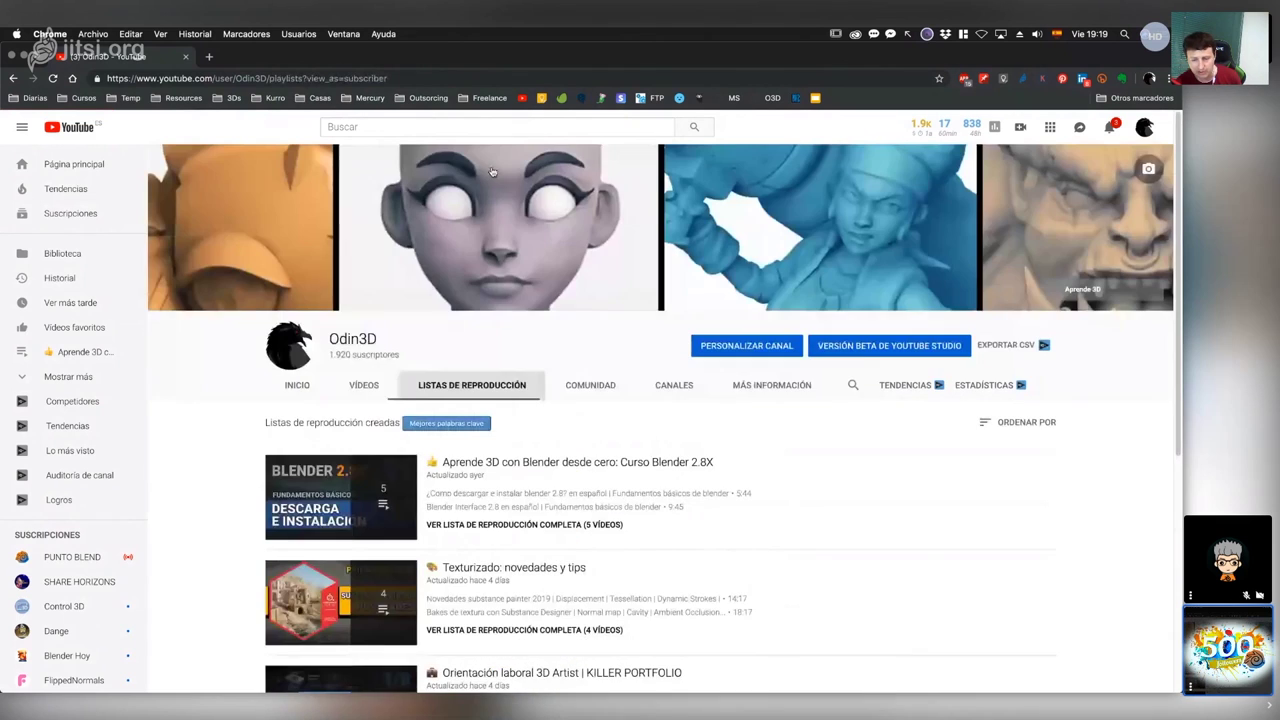
pyautogui.scroll(-2, 810, 472)
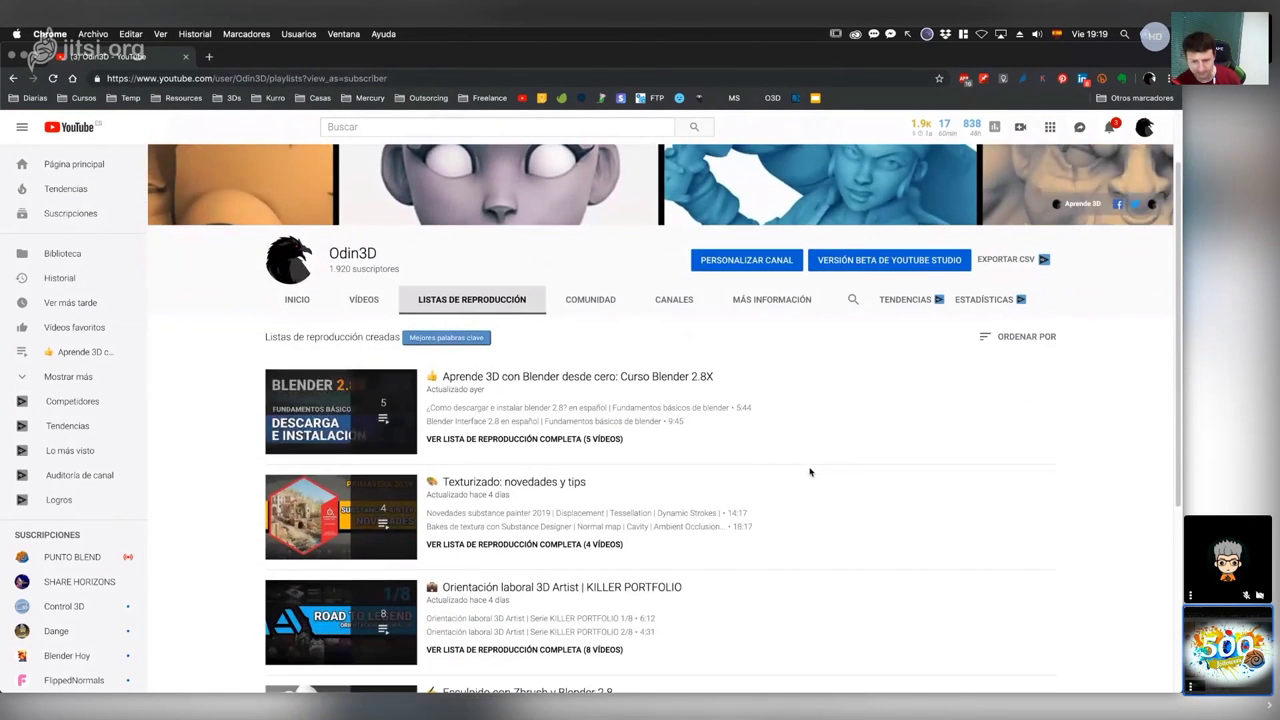
pyautogui.scroll(-1, 809, 470)
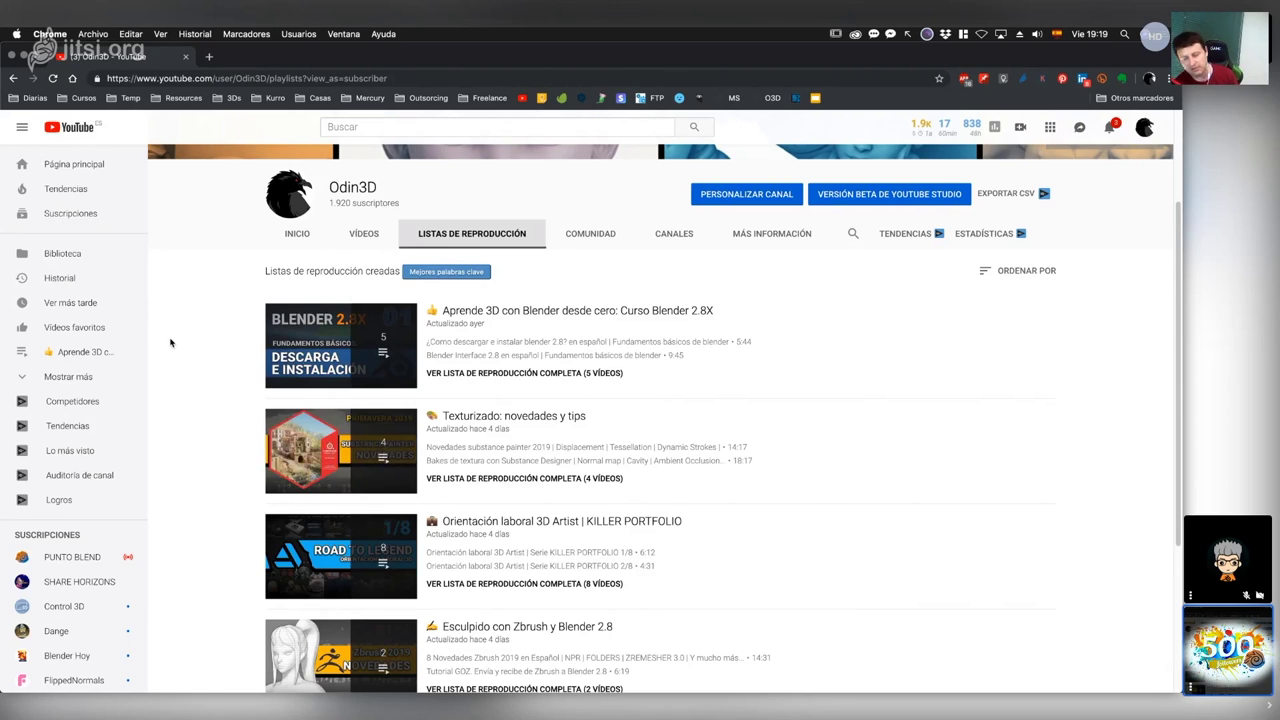
pyautogui.scroll(-1, 187, 347)
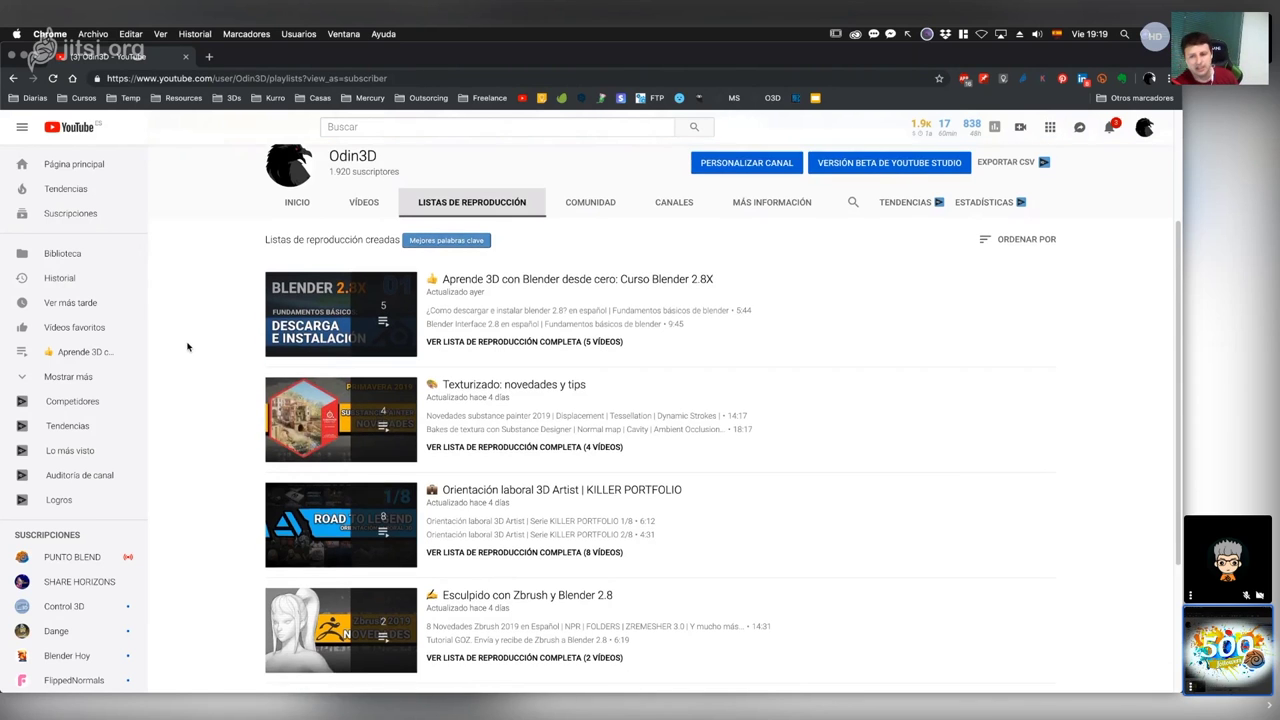
pyautogui.scroll(-2, 187, 347)
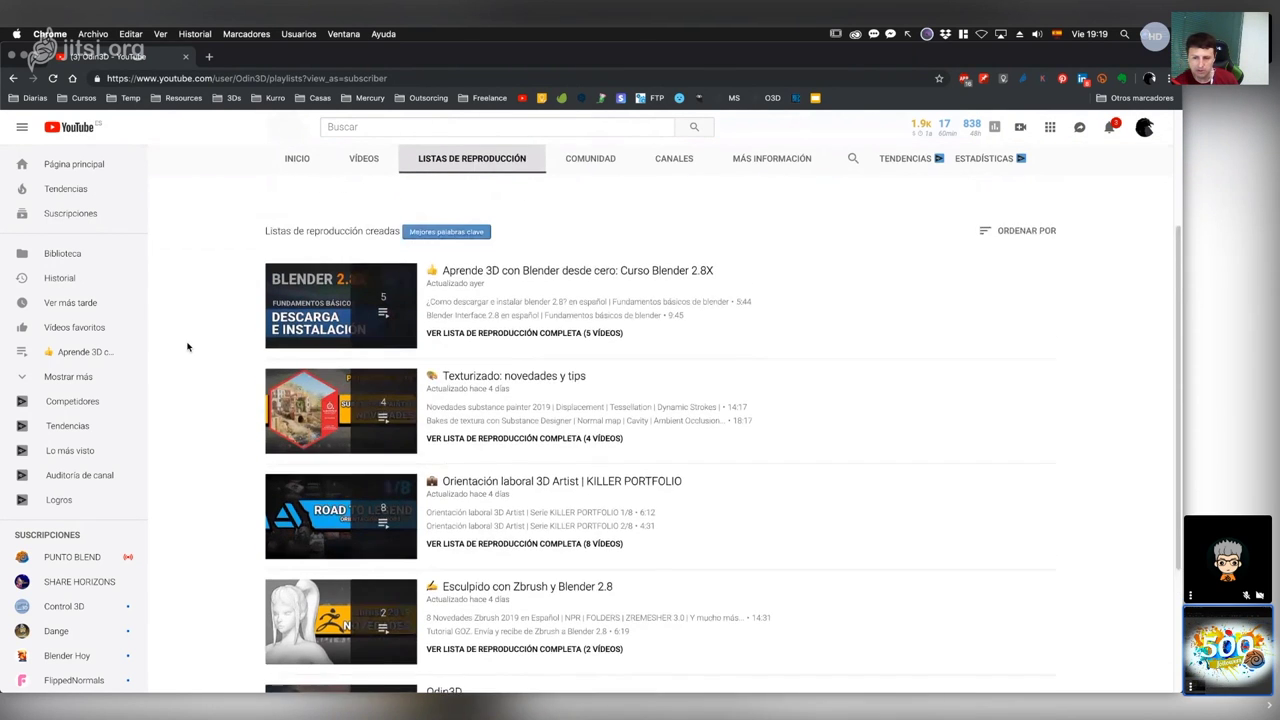
pyautogui.scroll(3, 187, 347)
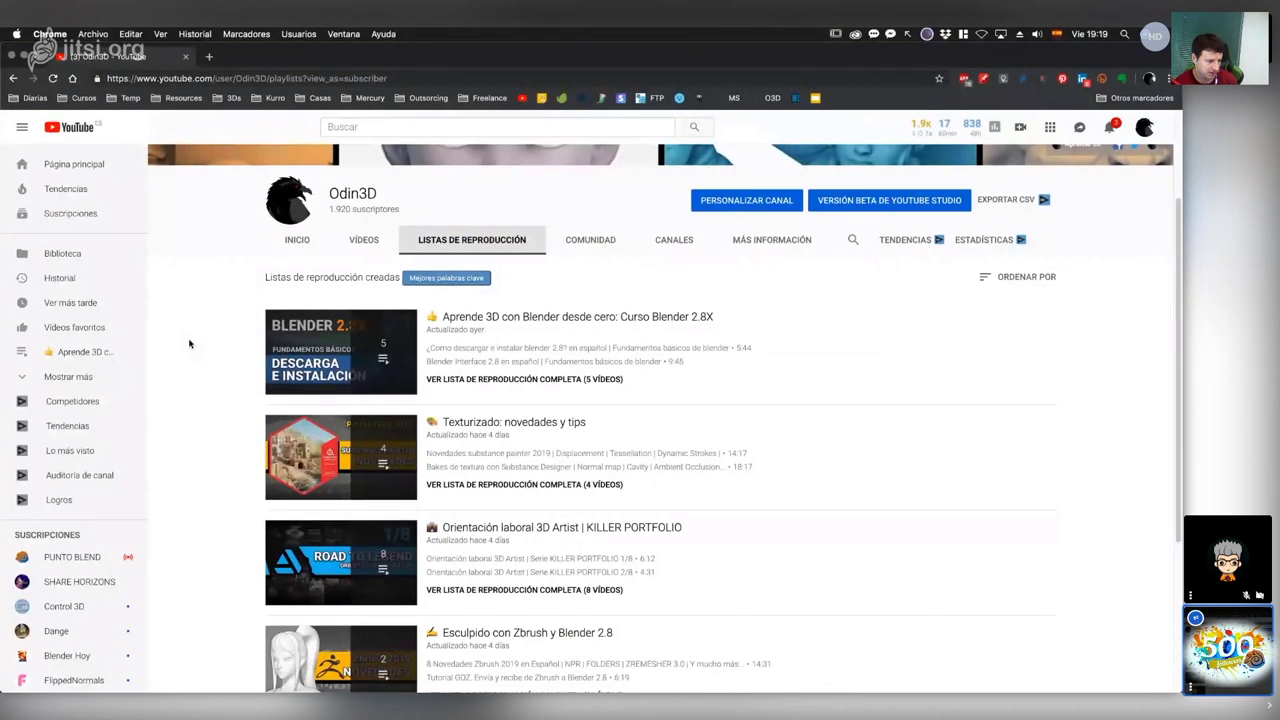
pyautogui.moveTo(341, 516)
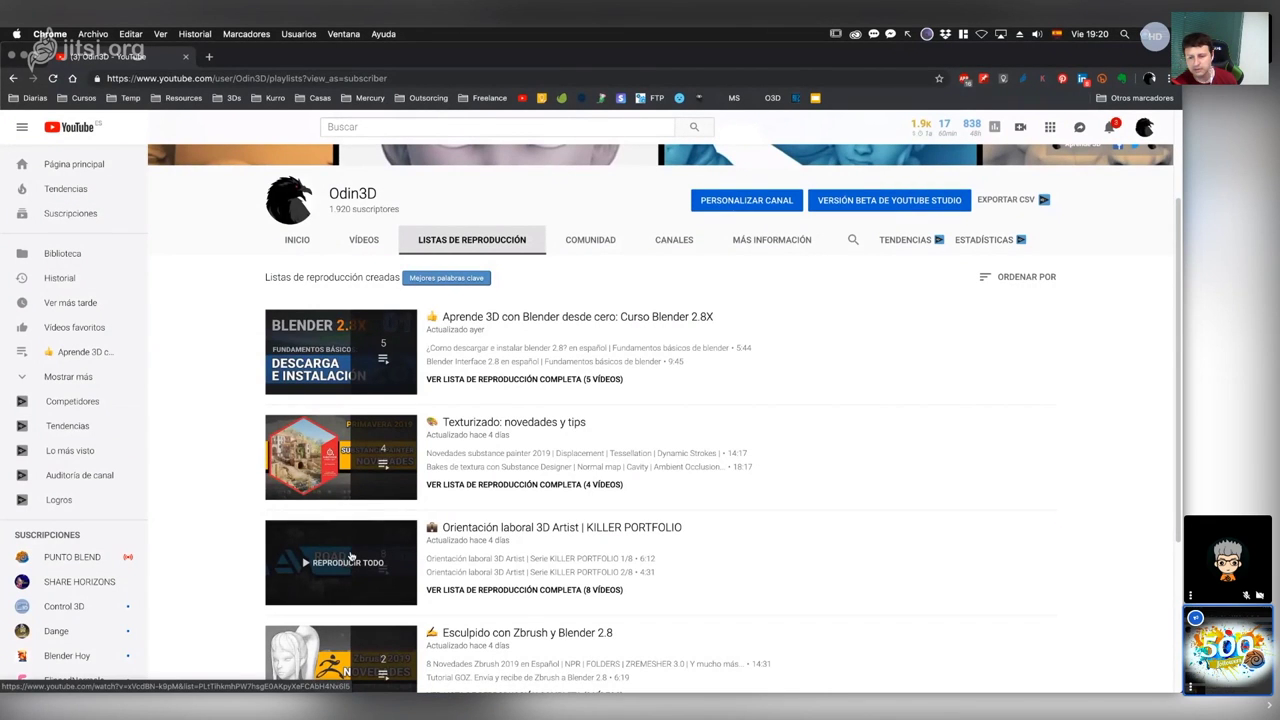
pyautogui.click(517, 535)
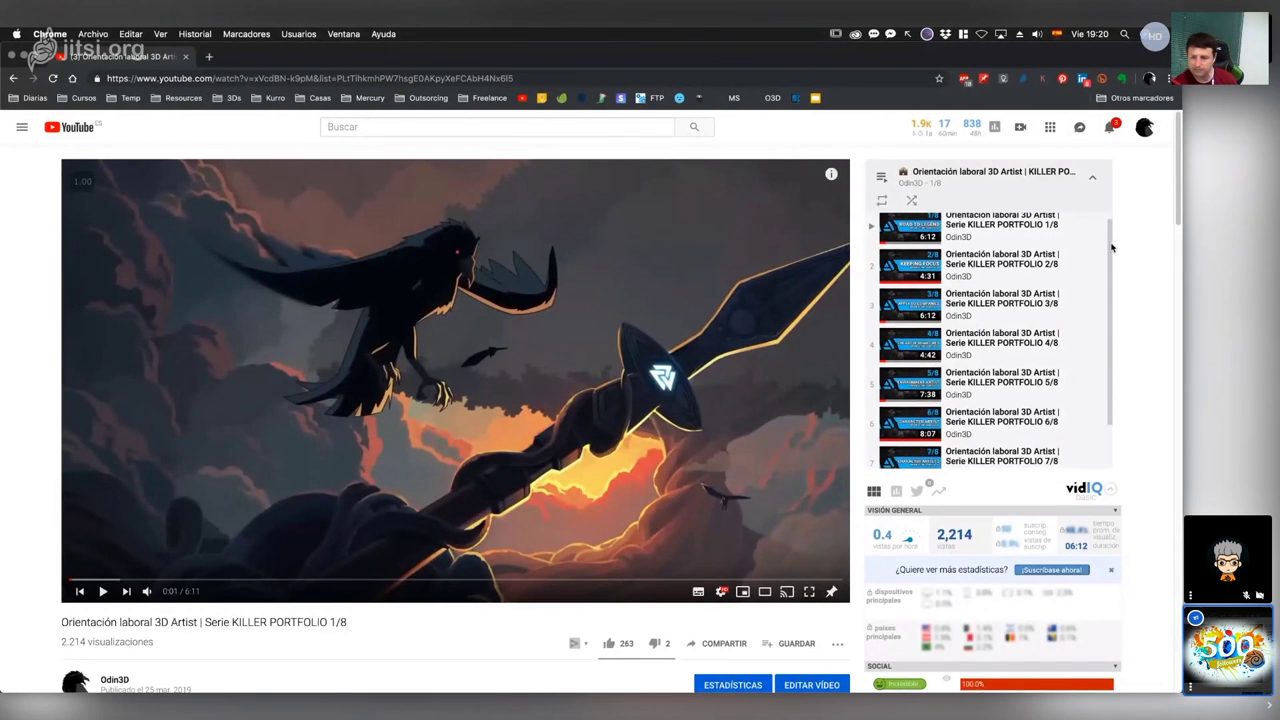
# Step: Skip KILLER PORTFOLIO episode 1 ahead to its Odin3D.com part at 3:11 and pause
pyautogui.scroll(1, 1111, 247)
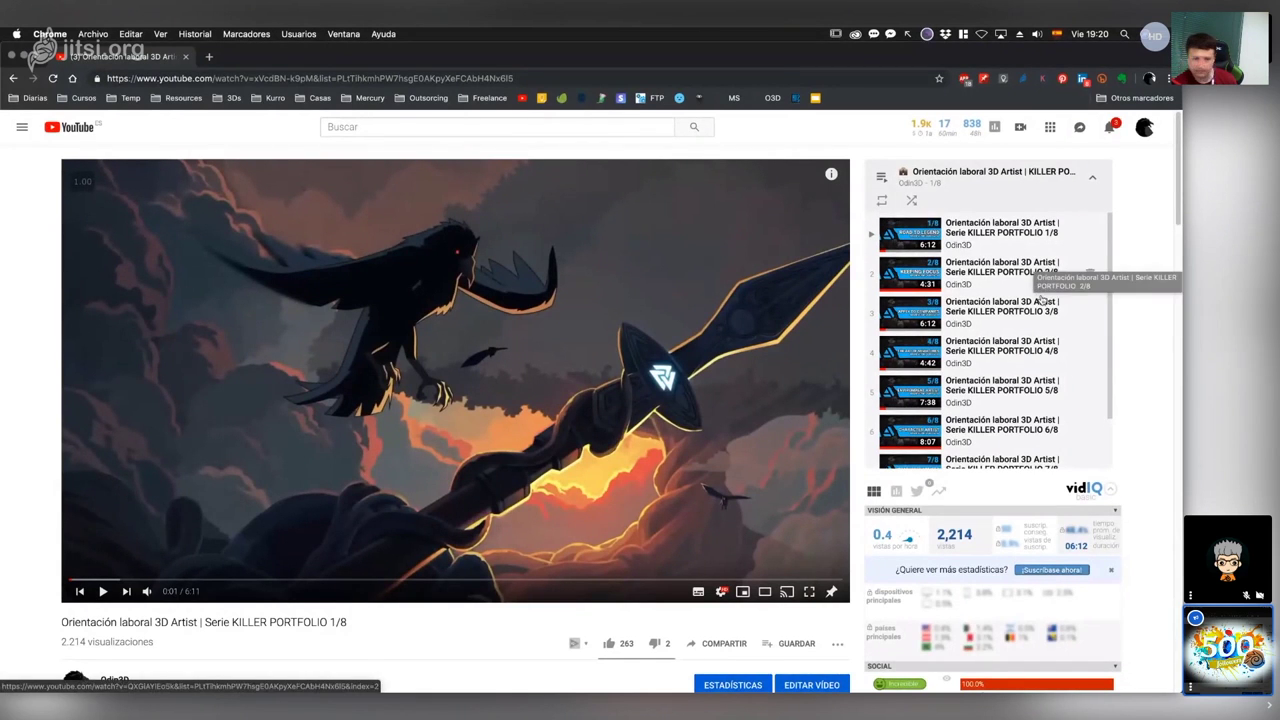
pyautogui.moveTo(1000, 308)
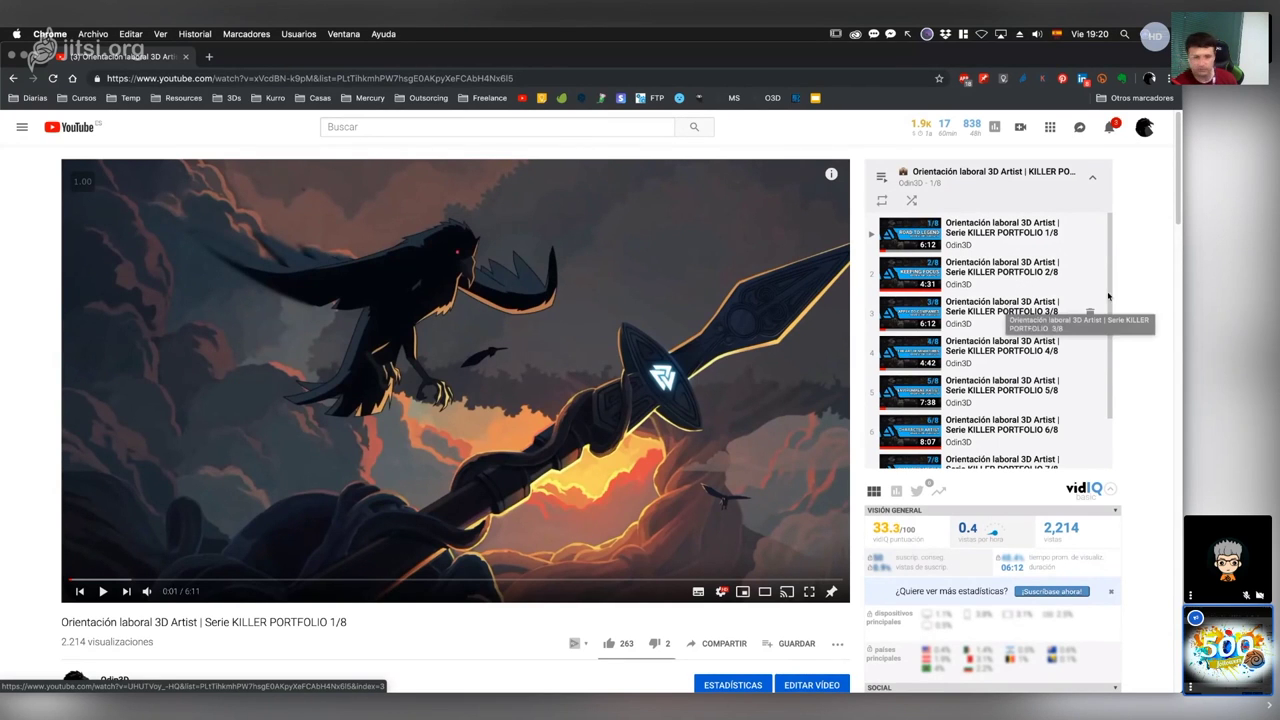
pyautogui.moveTo(1111, 293); pyautogui.dragTo(1112, 355)
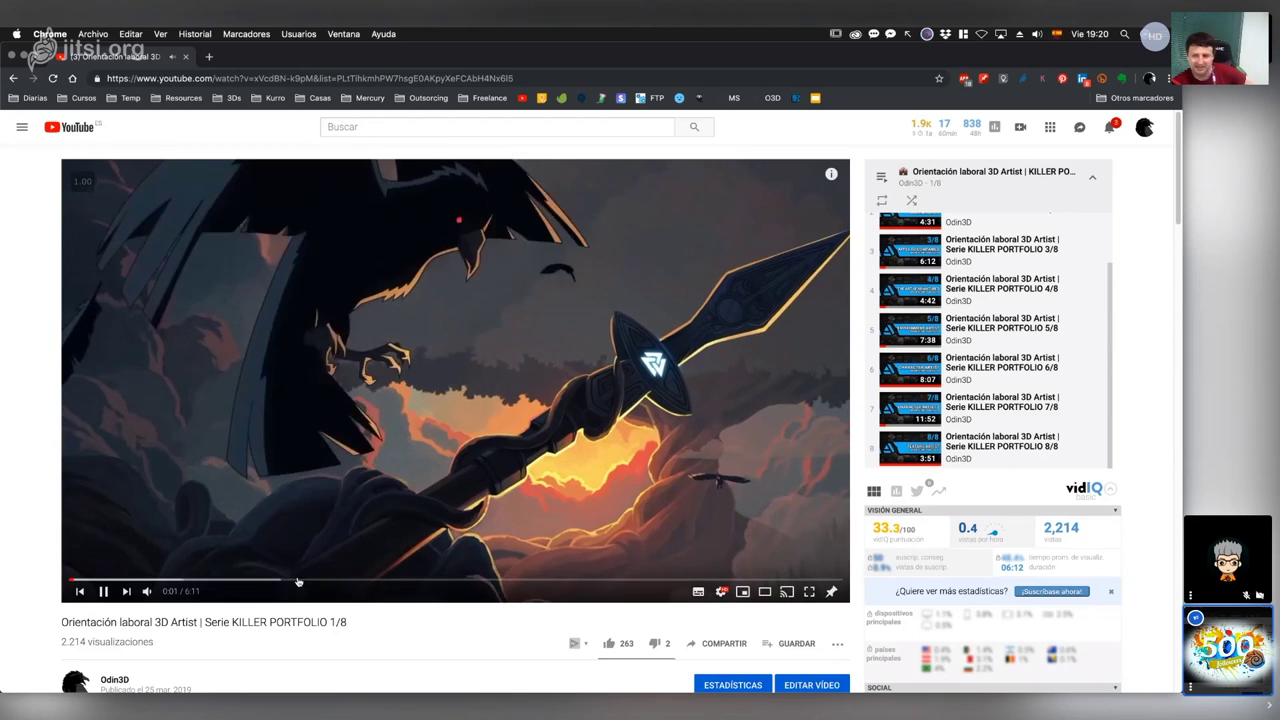
pyautogui.click(298, 578)
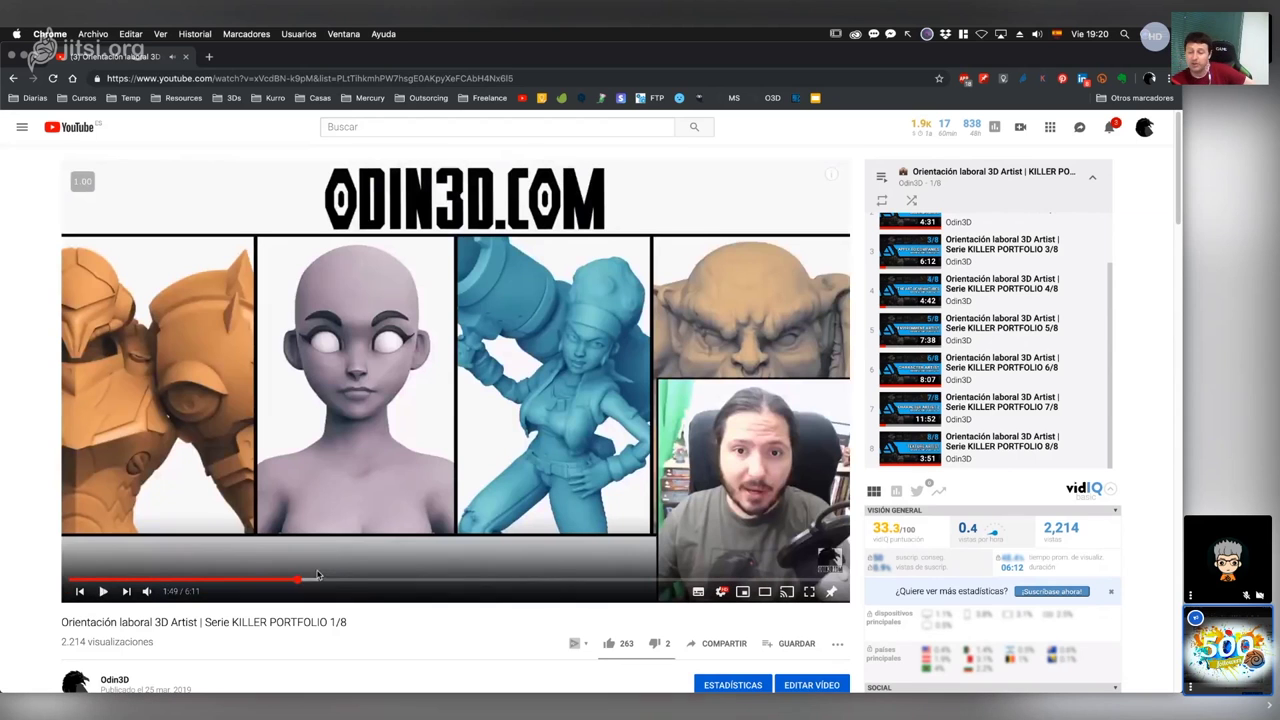
pyautogui.click(467, 578)
pyautogui.press('space')
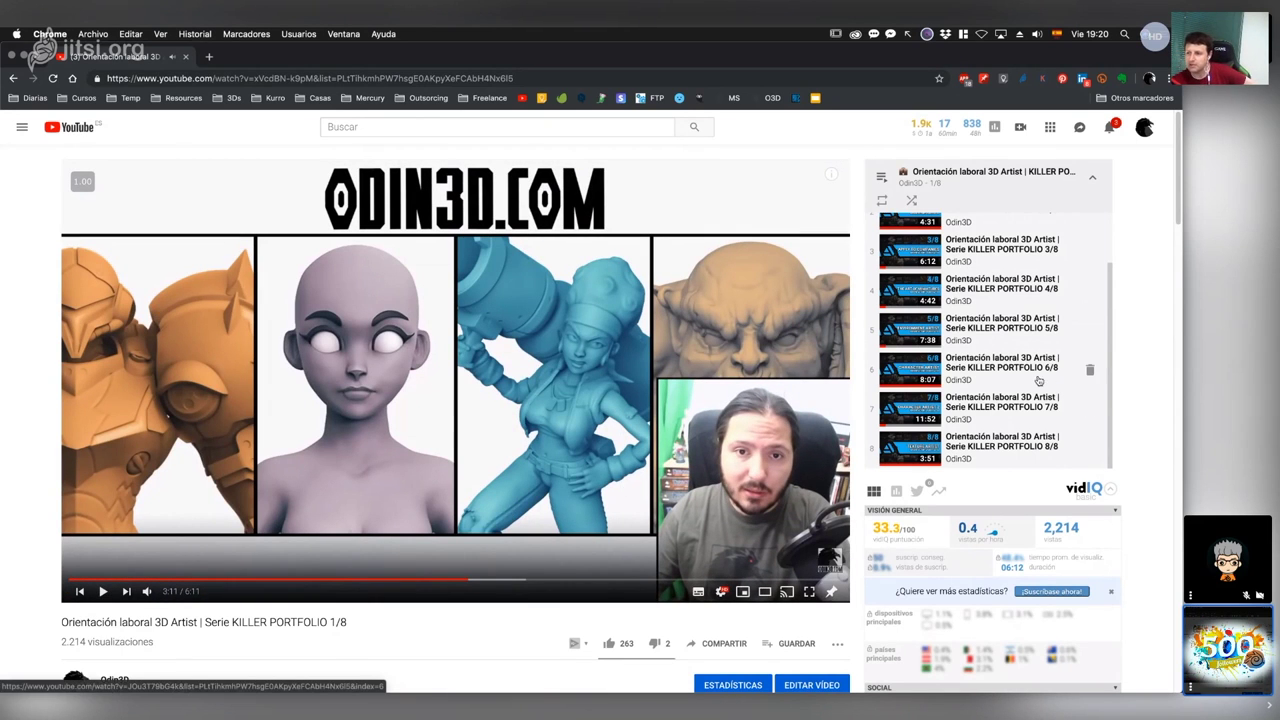
# Step: Play KILLER PORTFOLIO episode 7/8 from the playlist and skip to its 3D sculpt section
pyautogui.scroll(2, 1038, 378)
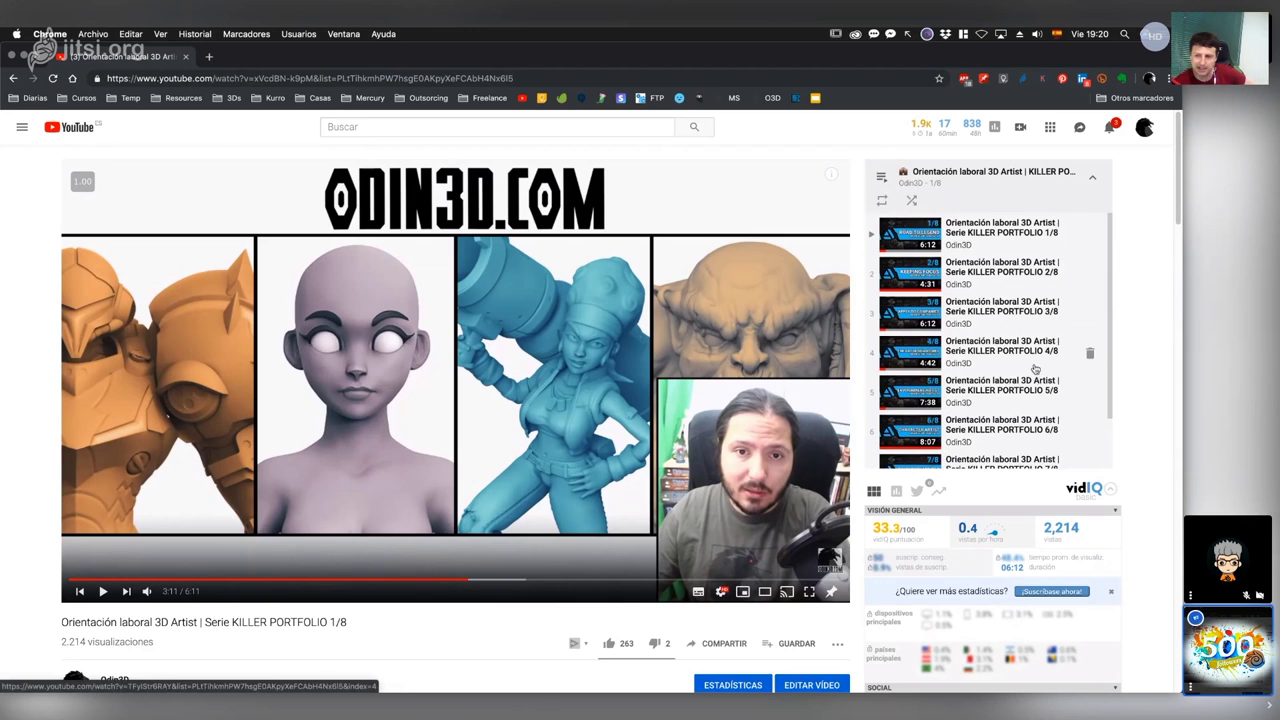
pyautogui.moveTo(1111, 249); pyautogui.dragTo(1110, 313)
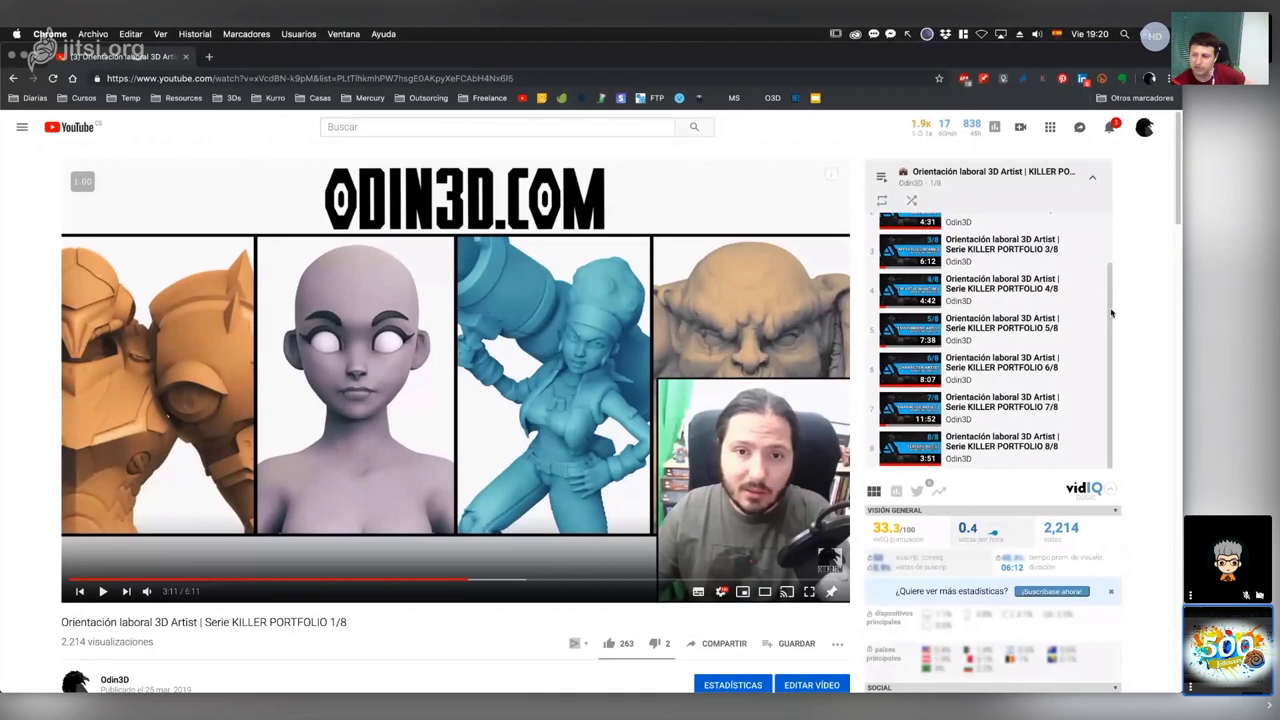
pyautogui.click(1000, 402)
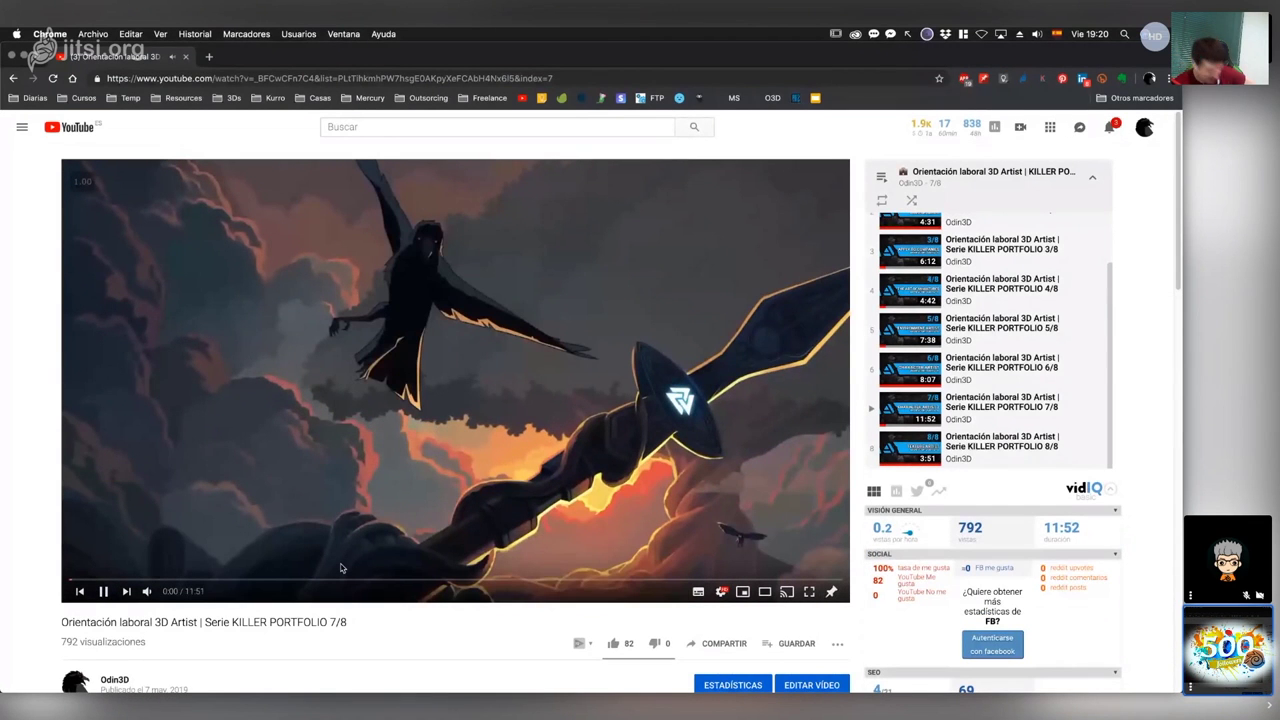
pyautogui.click(340, 578)
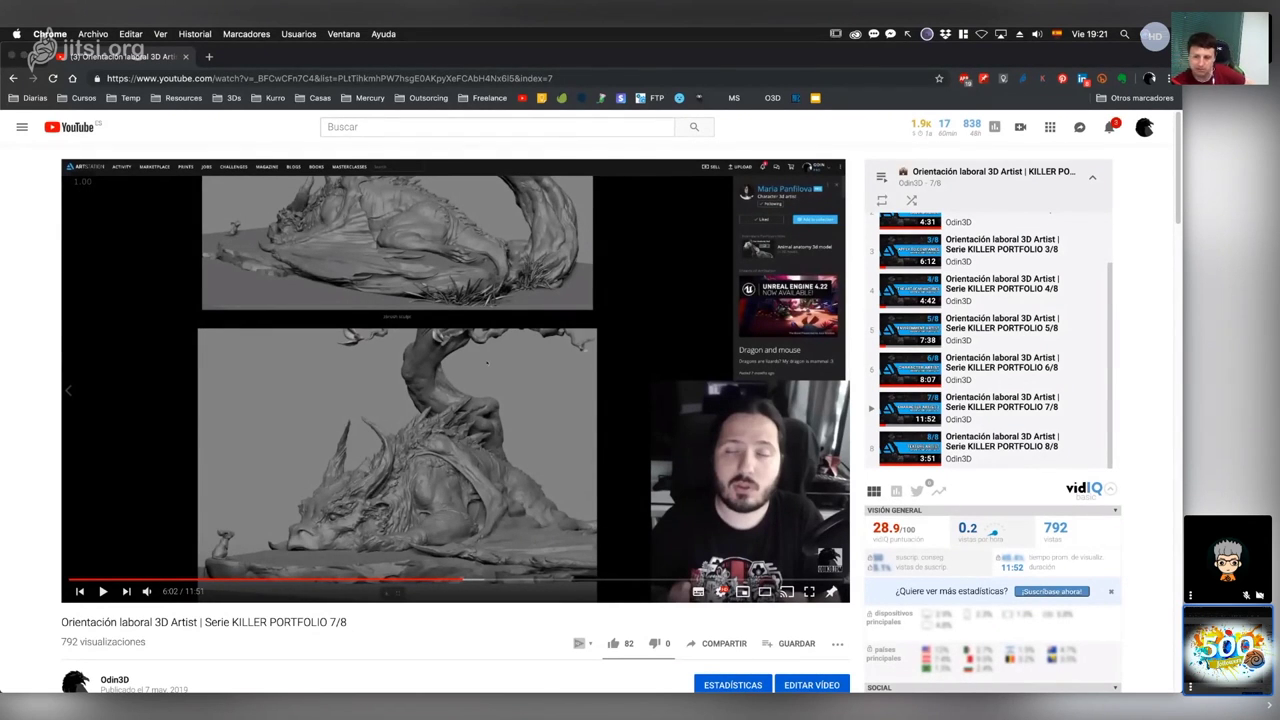
pyautogui.press('super+Tab')
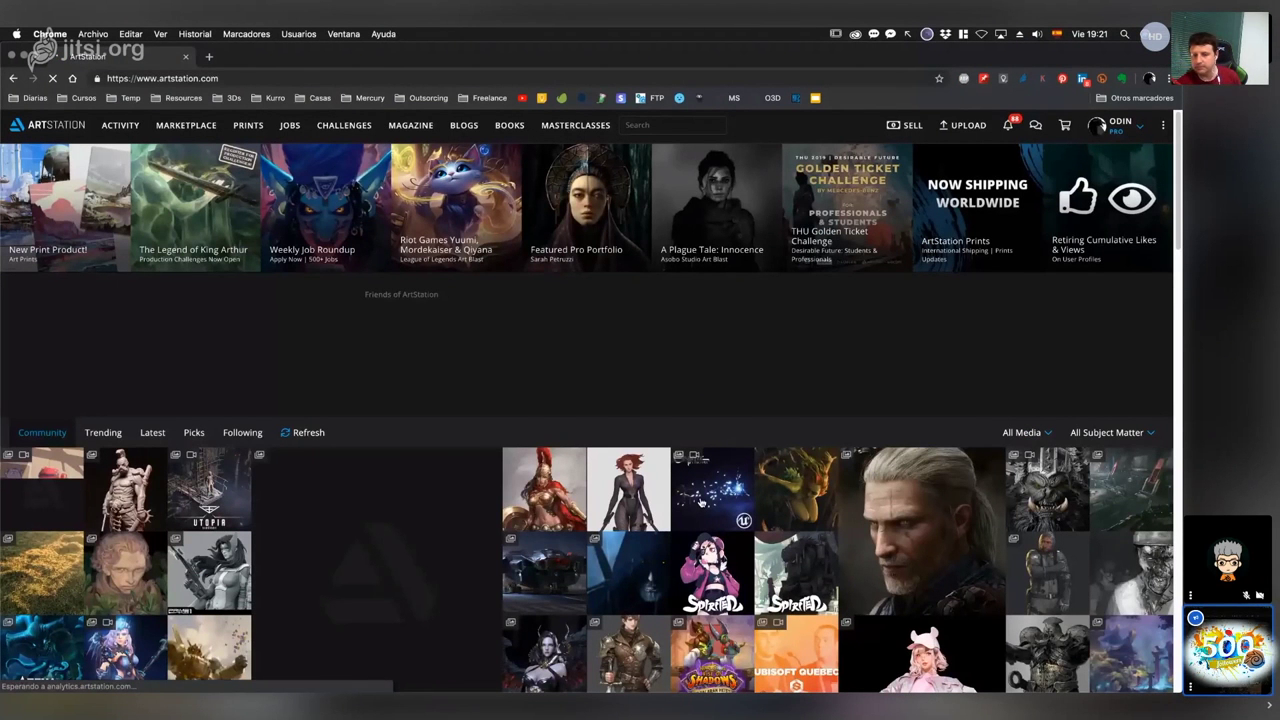
# Step: Open the Witcher portrait and its artist's profile, then review the ArtStation messages inbox
pyautogui.click(920, 490)
pyautogui.click(1014, 172)
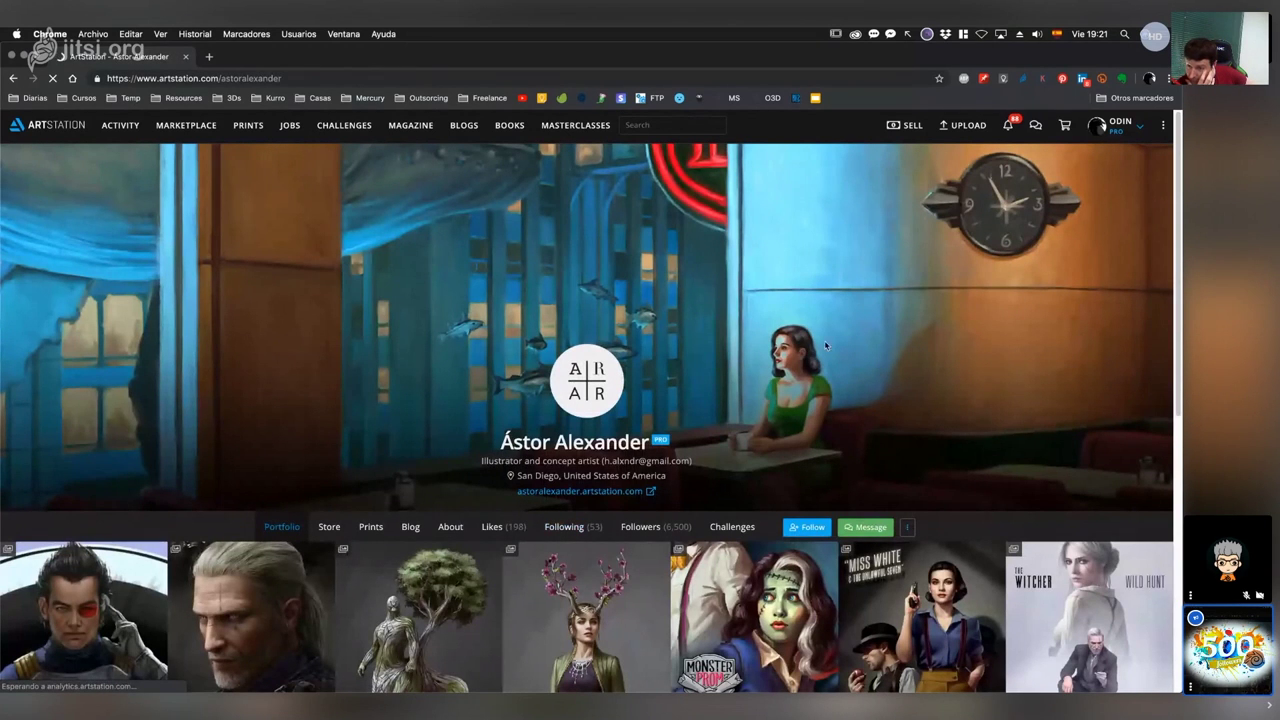
pyautogui.click(1035, 125)
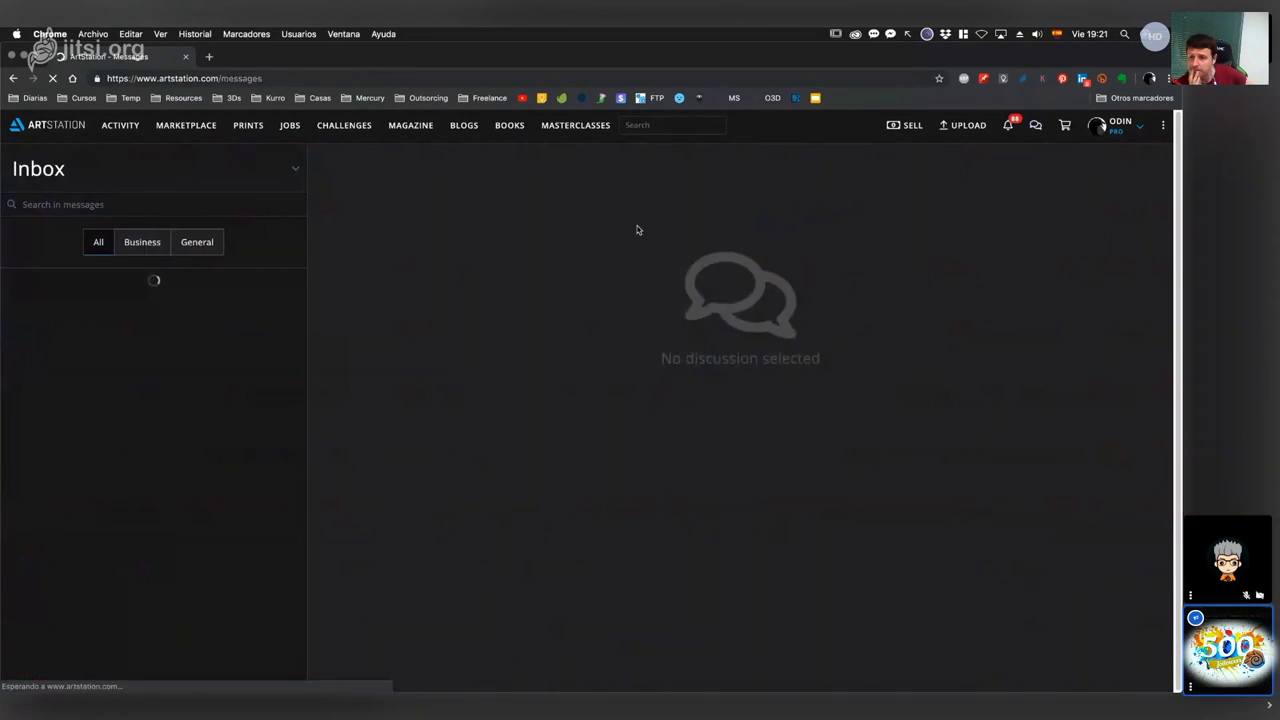
pyautogui.scroll(-4, 299, 416)
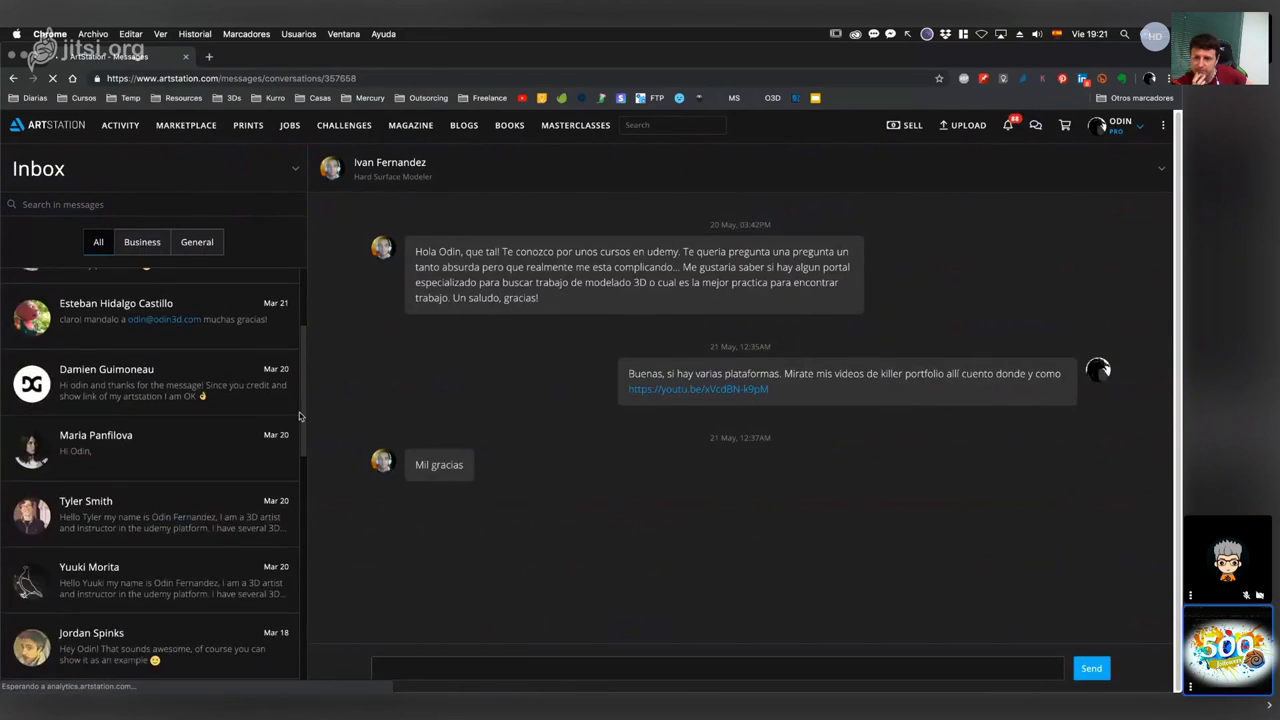
pyautogui.scroll(-5, 299, 416)
pyautogui.scroll(5, 299, 416)
pyautogui.scroll(5, 299, 416)
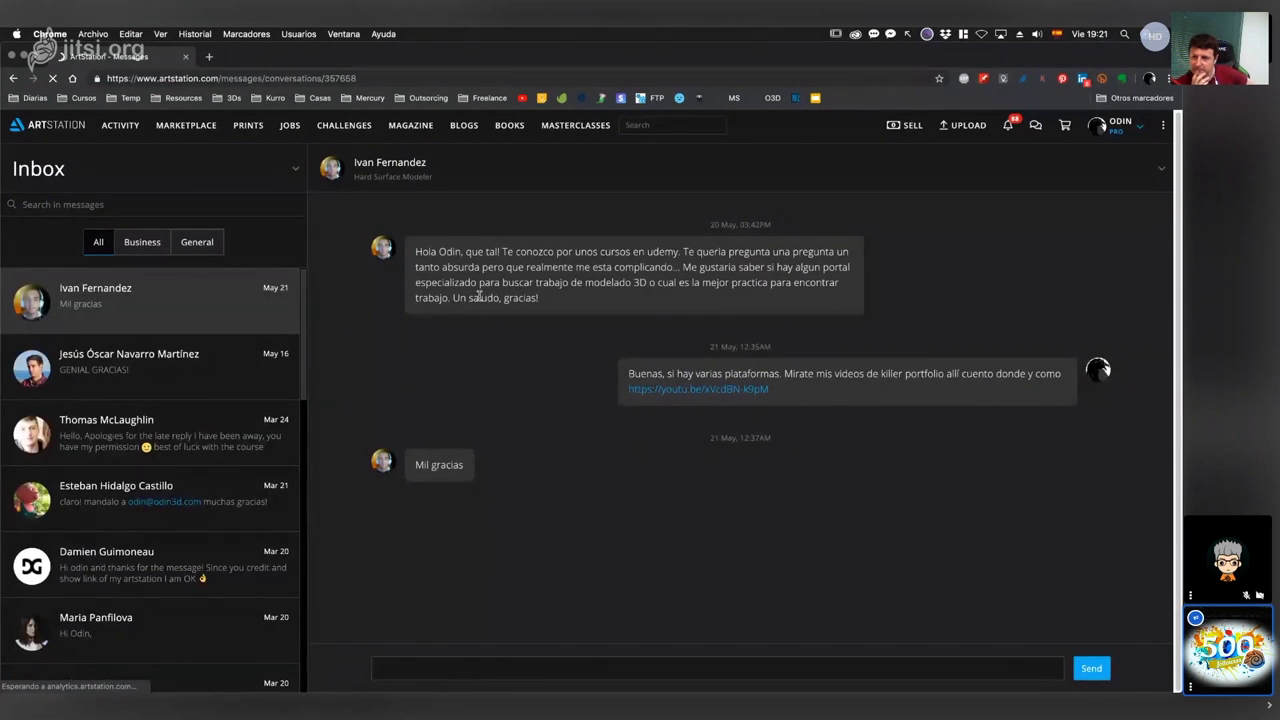
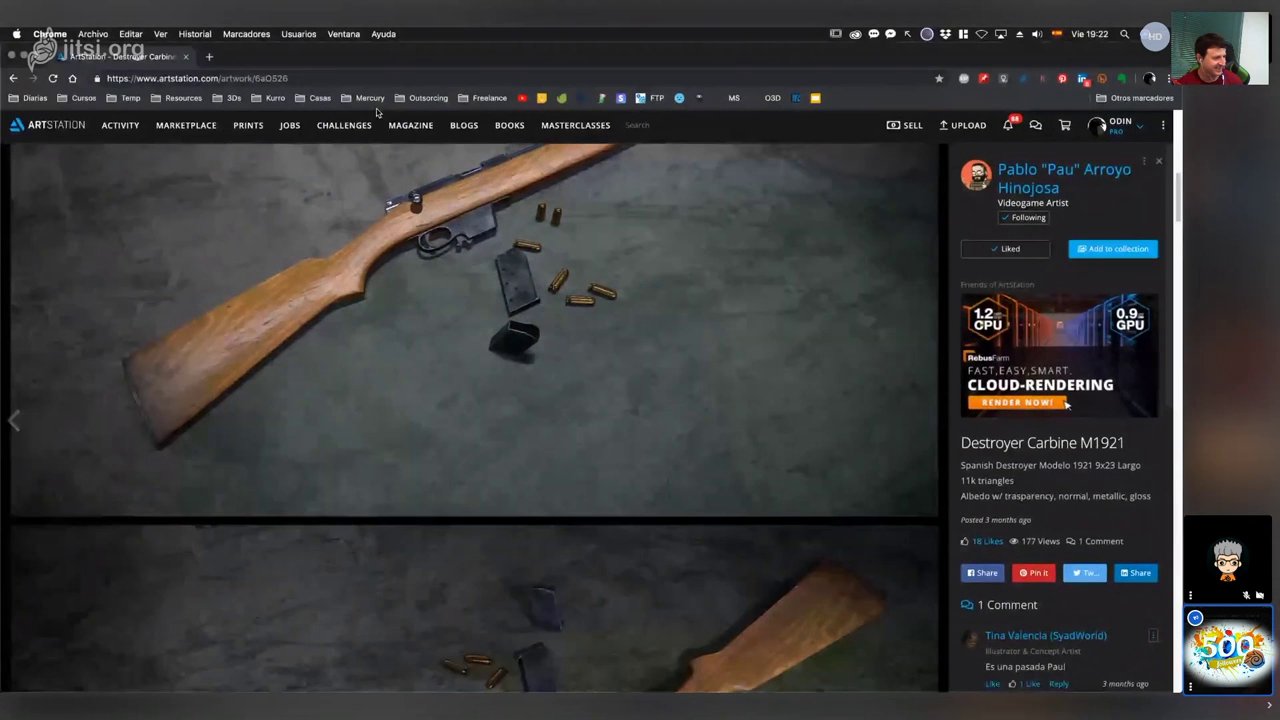
# Step: Leave the ArtStation carbine page and go to the odin3d.com homepage
pyautogui.click(395, 78)
pyautogui.write('www.odin3d.com')
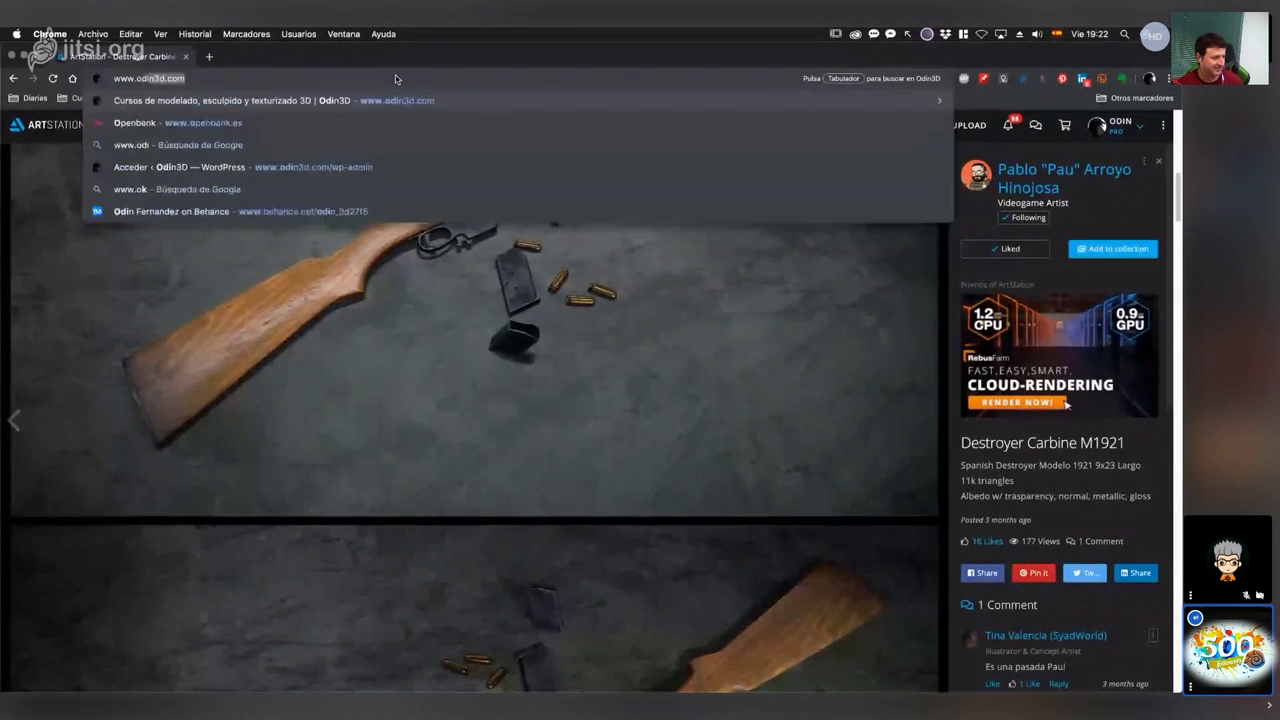
pyautogui.press('Return')
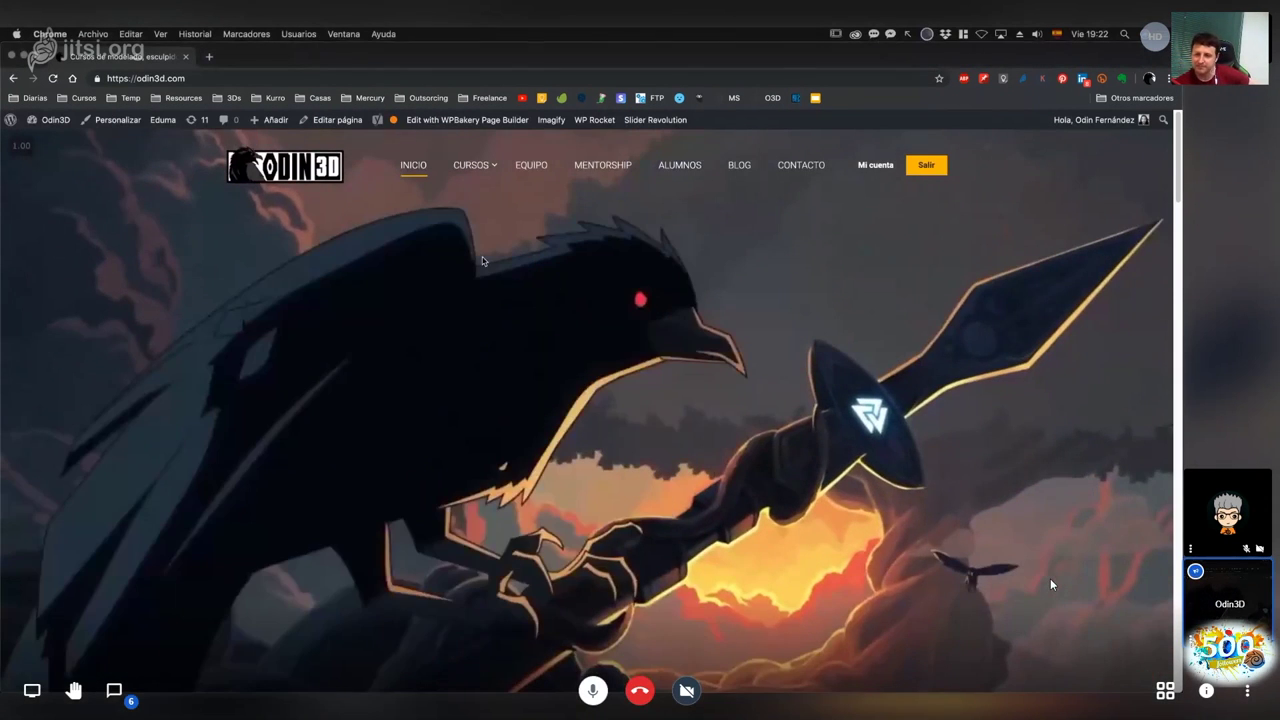
# Step: Scroll down the Odin3D homepage through the course cards and their prices
pyautogui.scroll(-5, 490, 320)
pyautogui.scroll(-2, 490, 320)
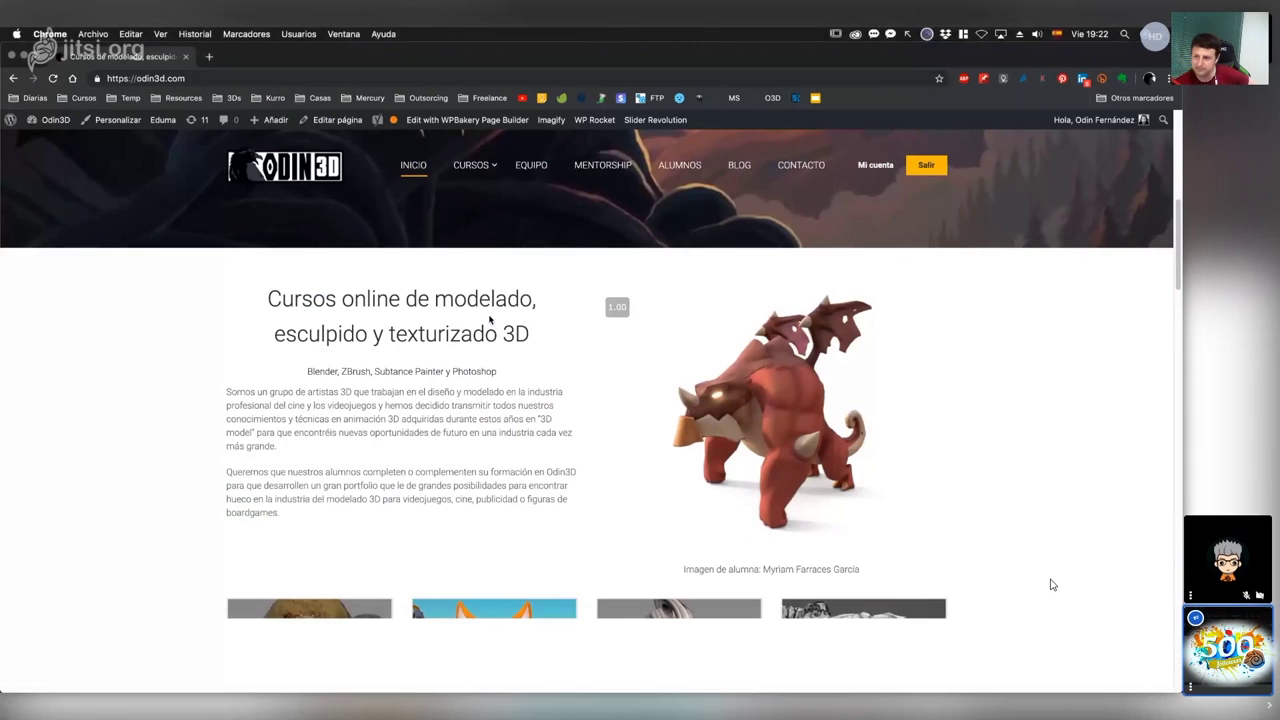
pyautogui.scroll(-2, 422, 325)
pyautogui.scroll(-2, 422, 325)
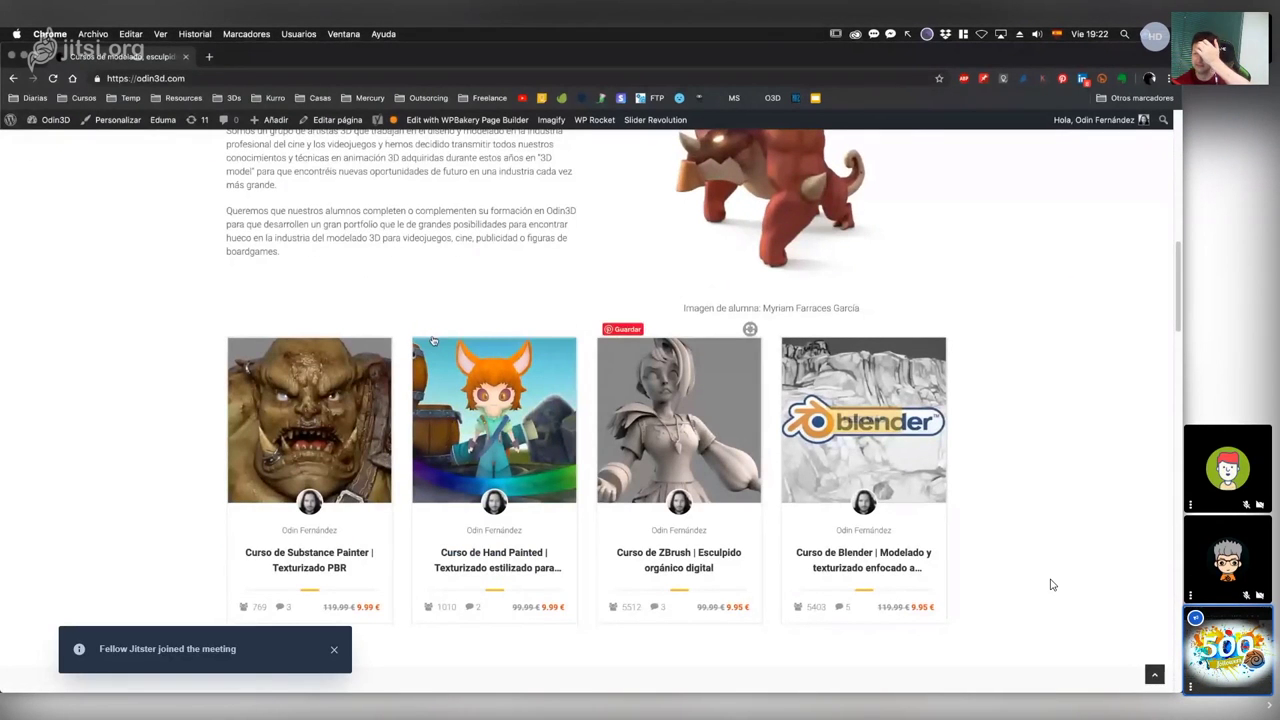
pyautogui.scroll(-1, 1050, 583)
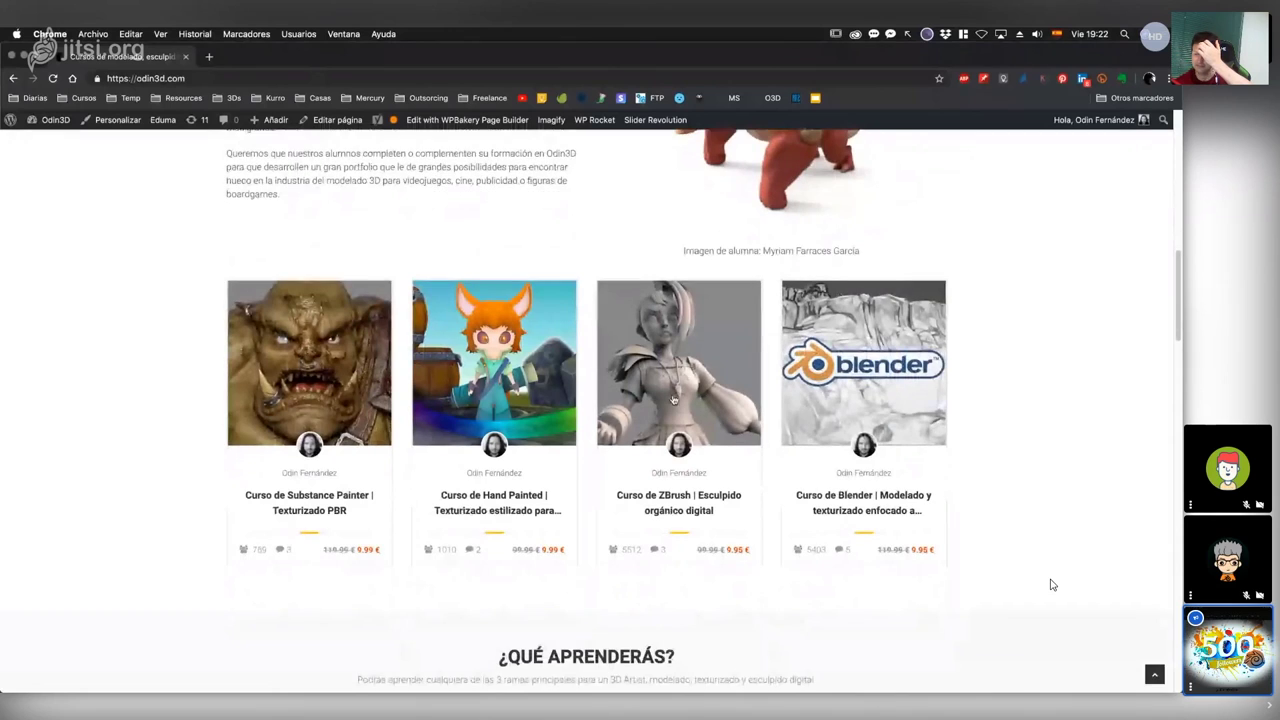
pyautogui.scroll(-1, 585, 399)
# Step: Scroll on to the free asset and Mentorship offers and open the Mentorship details page
pyautogui.scroll(-1, 640, 410)
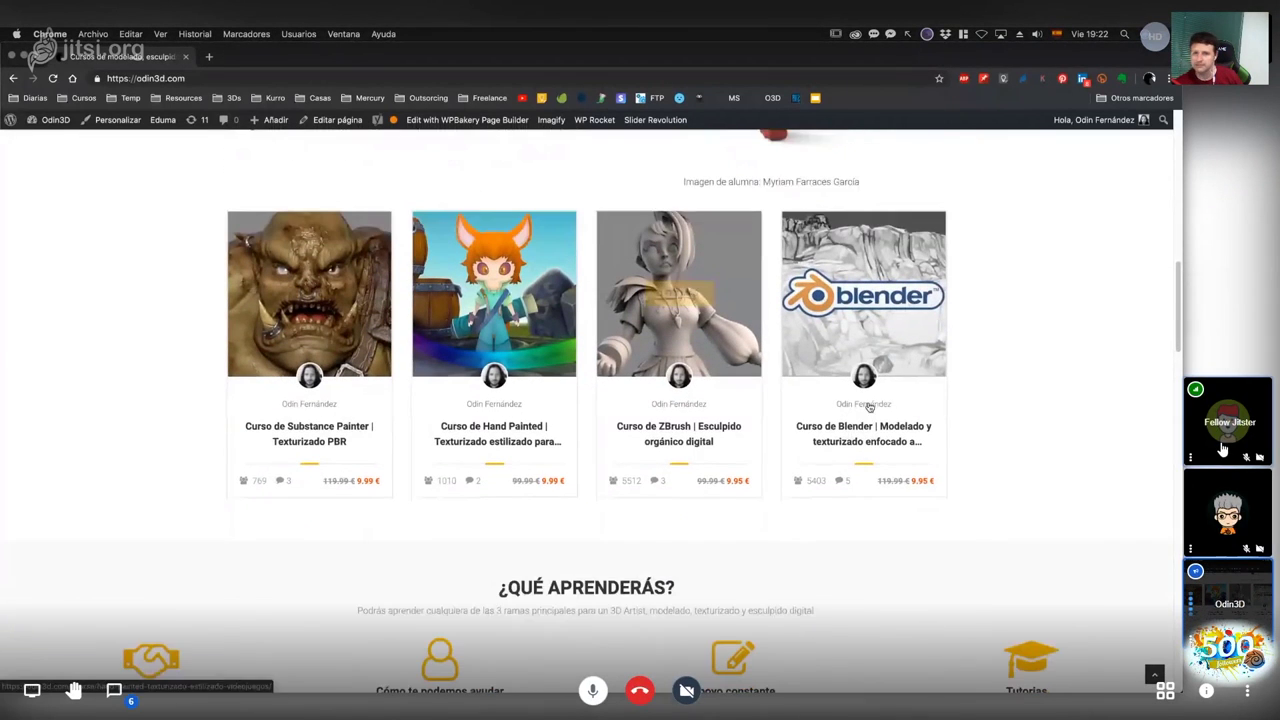
pyautogui.scroll(-1, 680, 427)
pyautogui.scroll(-1, 597, 397)
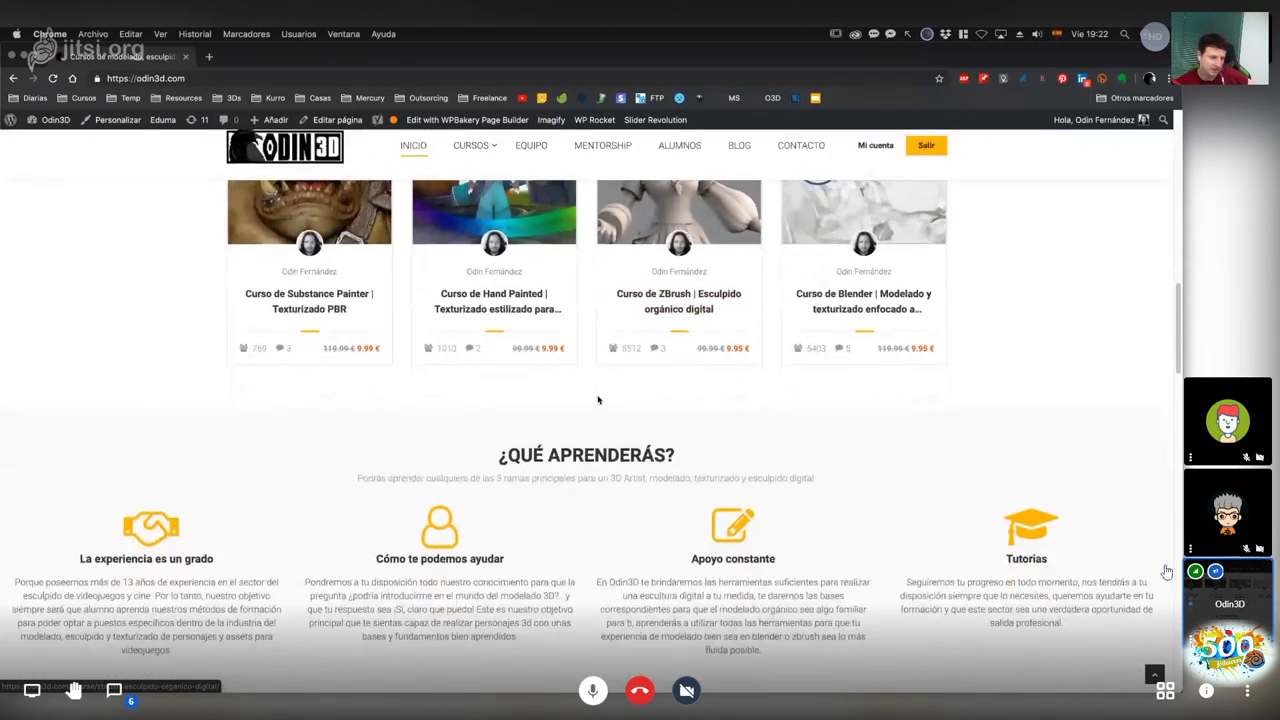
pyautogui.scroll(-3, 597, 397)
pyautogui.scroll(-1, 597, 397)
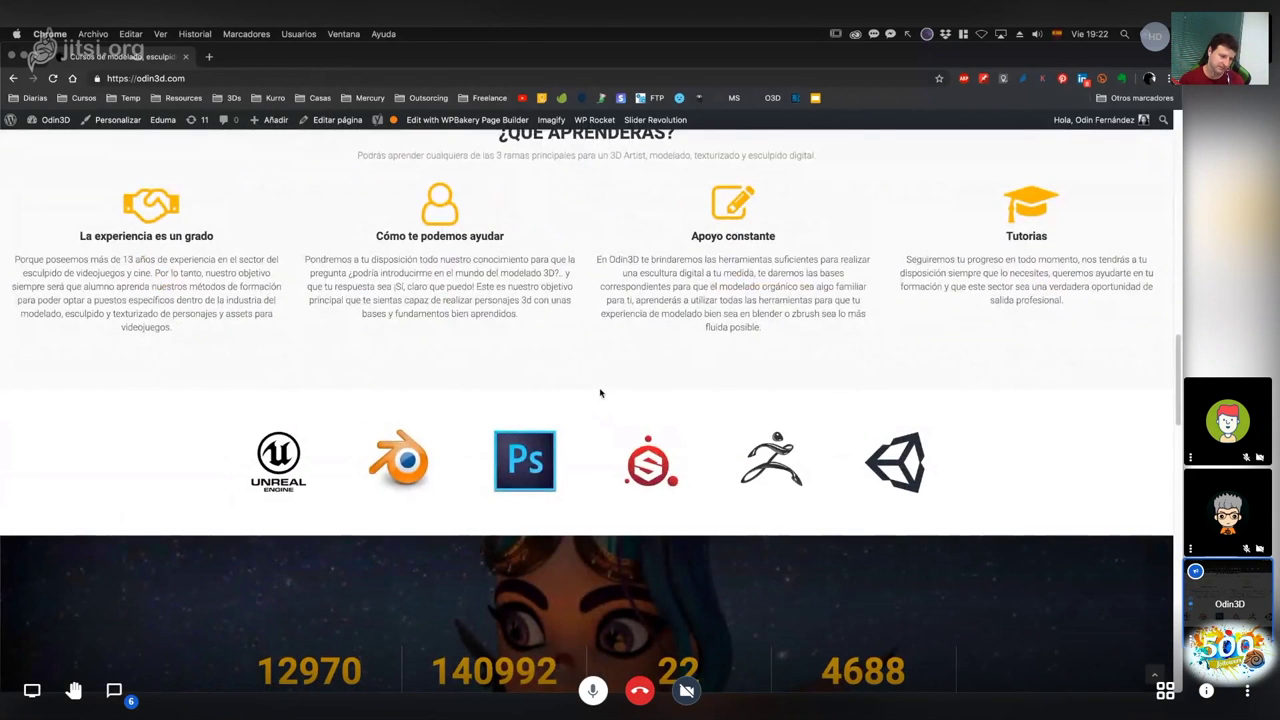
pyautogui.scroll(-5, 600, 393)
pyautogui.scroll(-1, 605, 440)
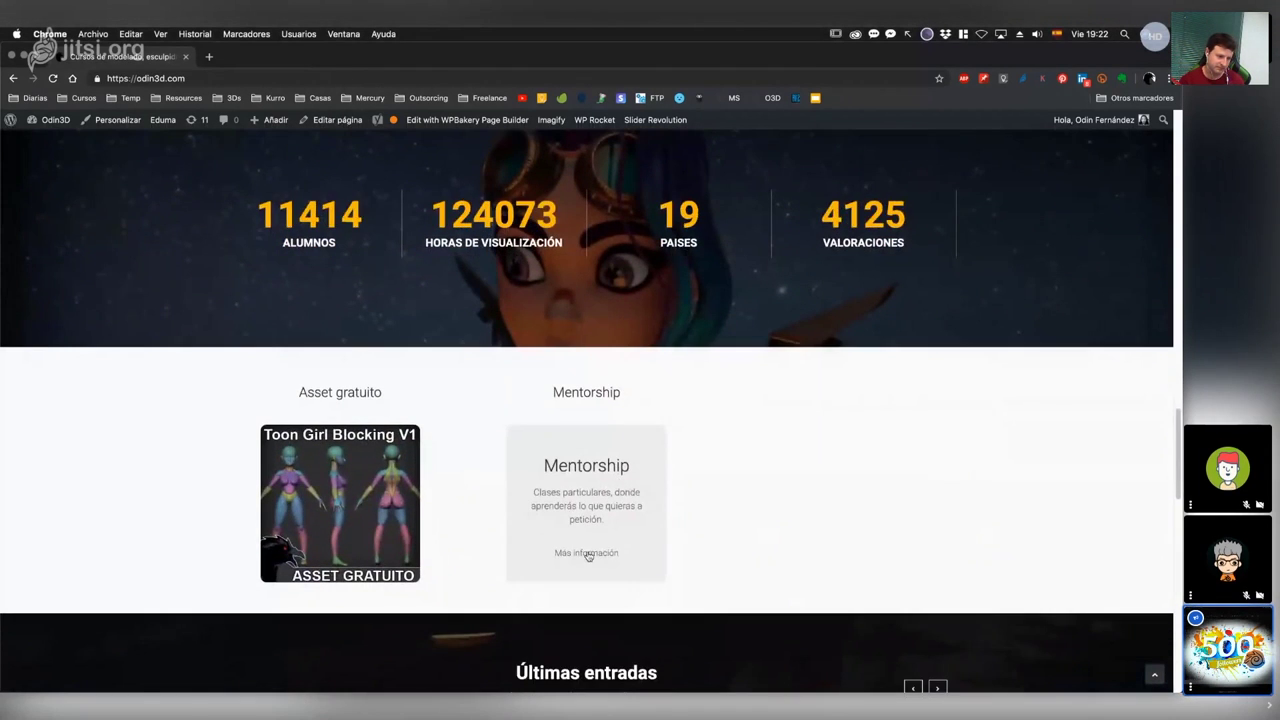
pyautogui.click(588, 553)
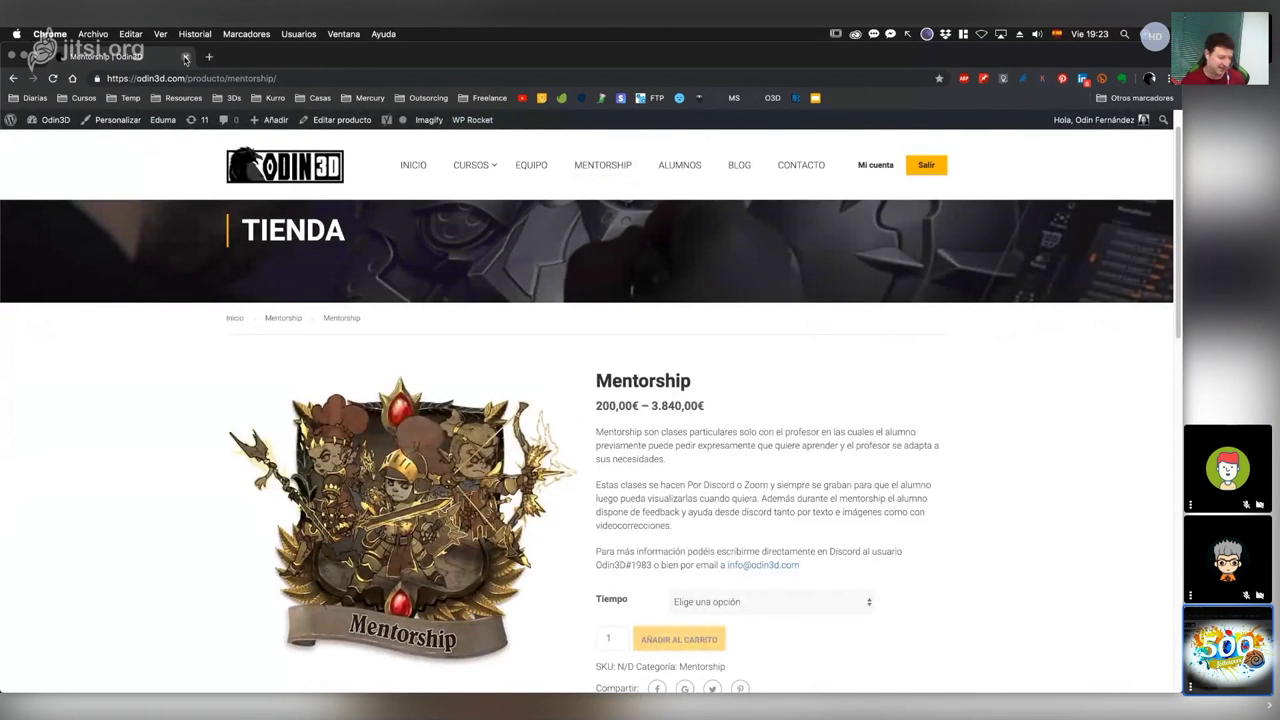
# Step: Close the Mentorship product page tab priced 200,00€ to 3.840,00€
pyautogui.click(185, 57)
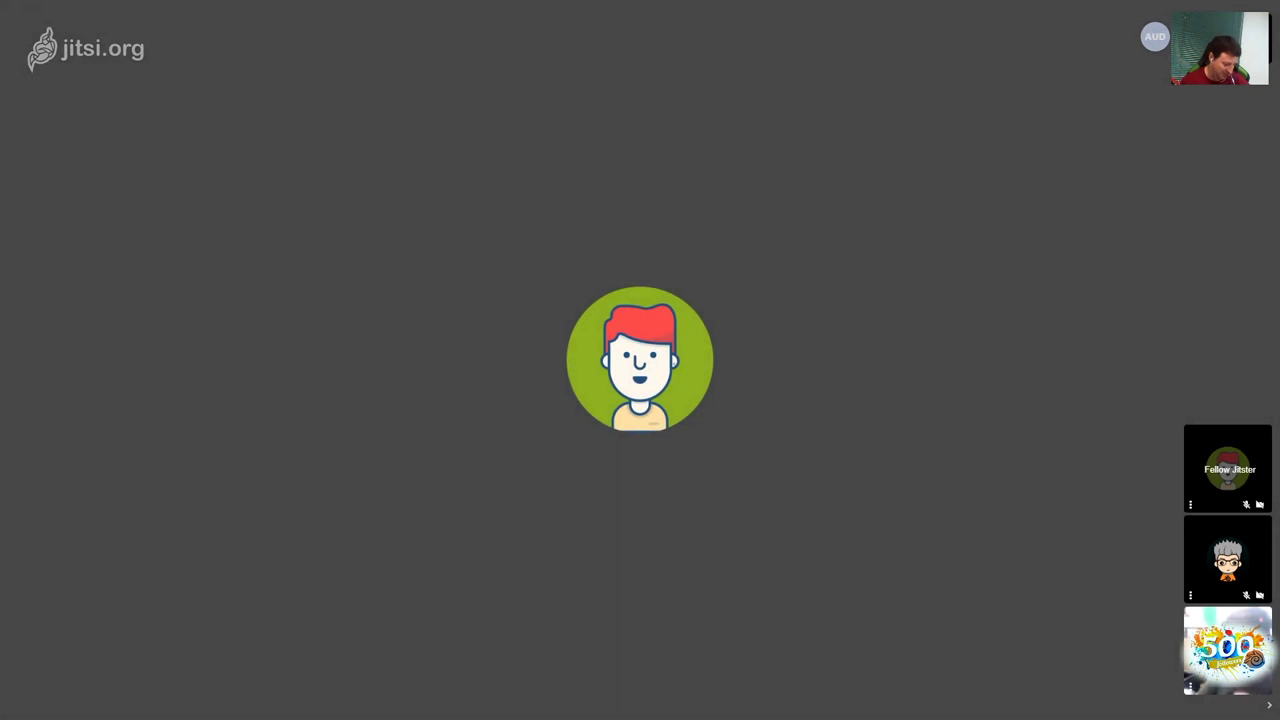